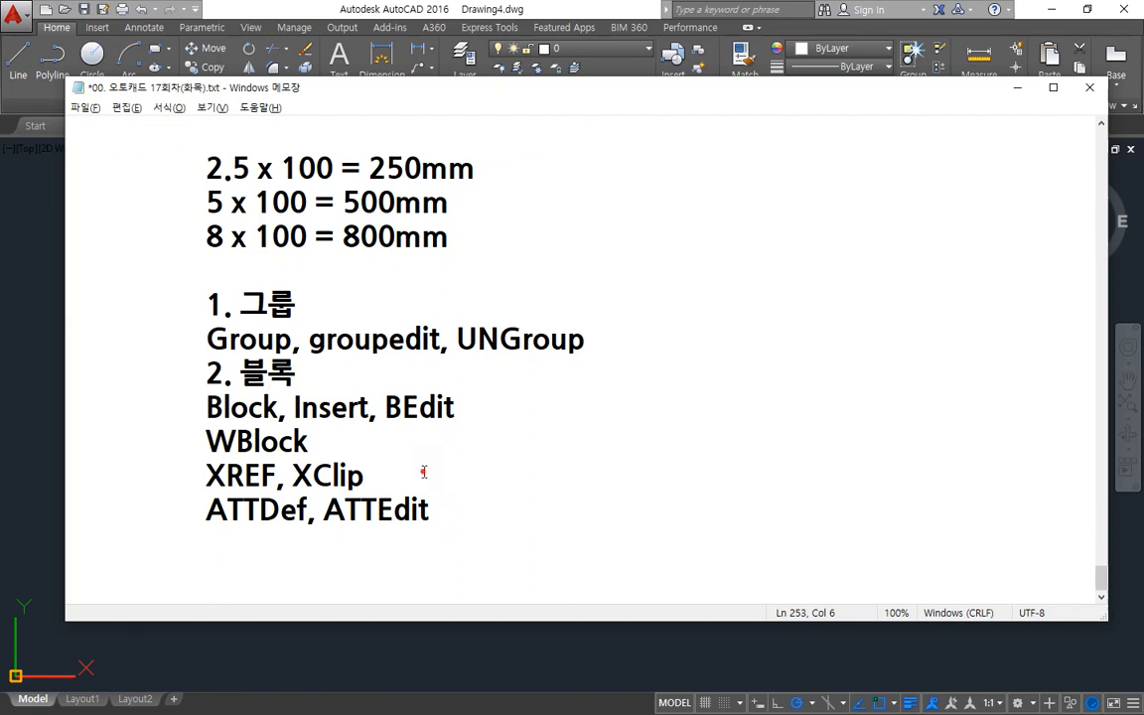
Step: Add the heading "3. 속성" above the ATTDef, ATTEdit line in the notes and highlight XREF
key(Return)
key(Tab)
text(3. 속성)
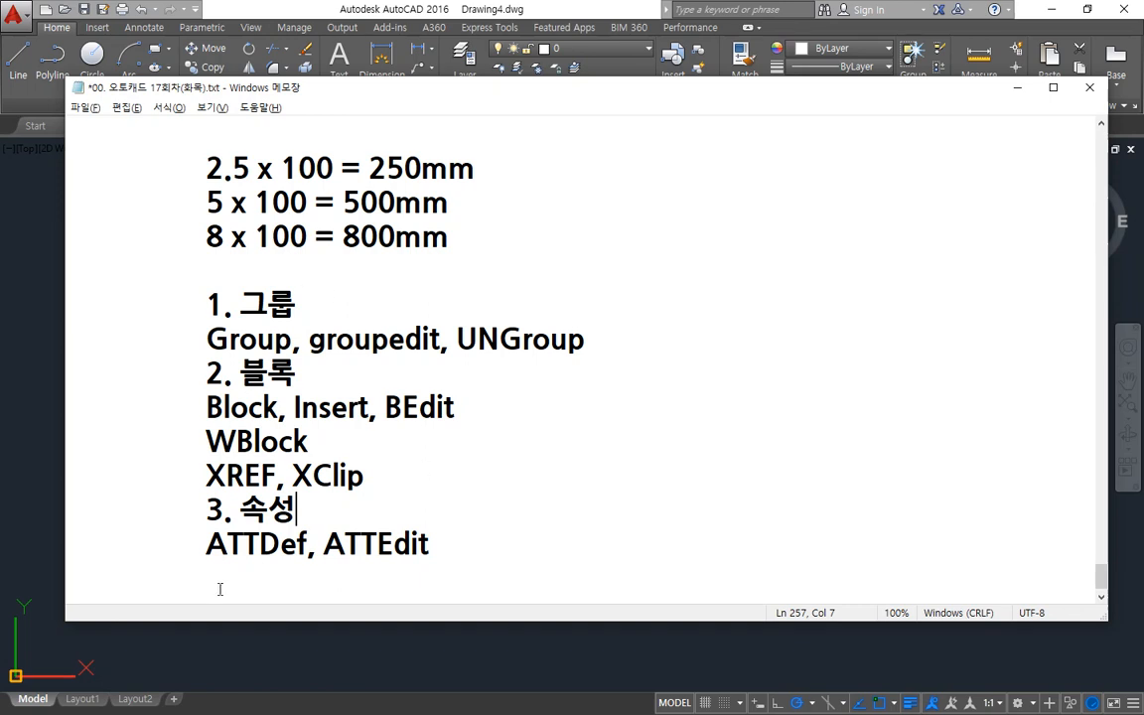
drag(198, 473, 279, 482)
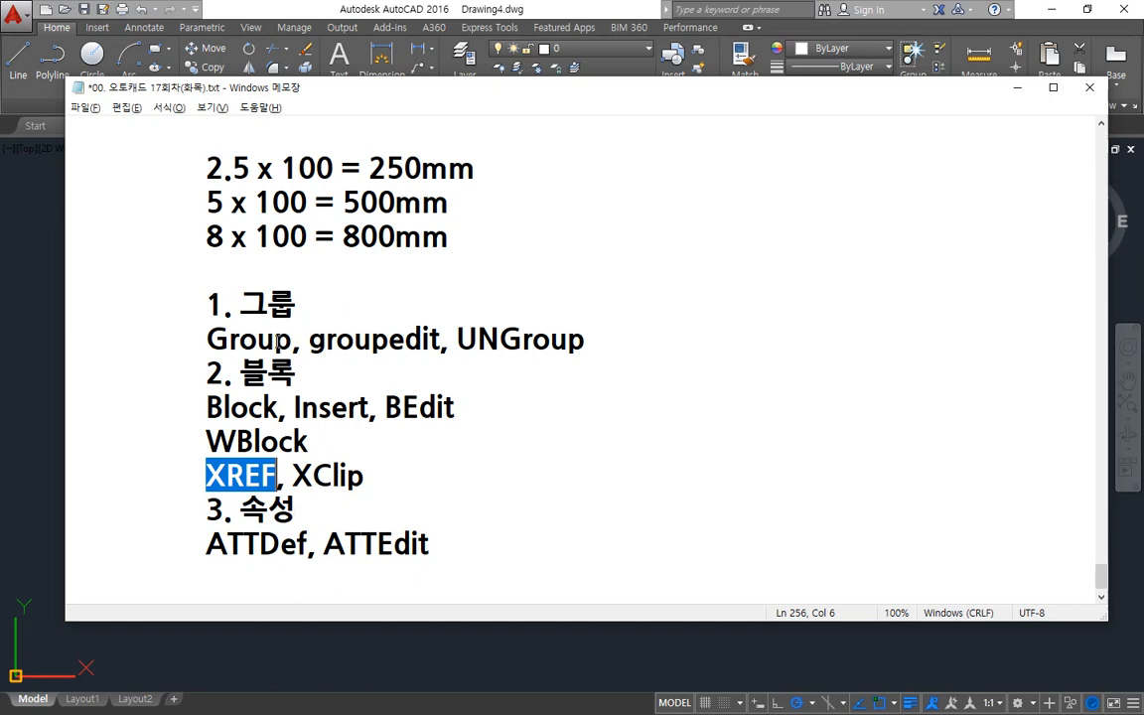
Step: Switch to AutoCAD and open the drawing 20210819.dwg
click(14, 323)
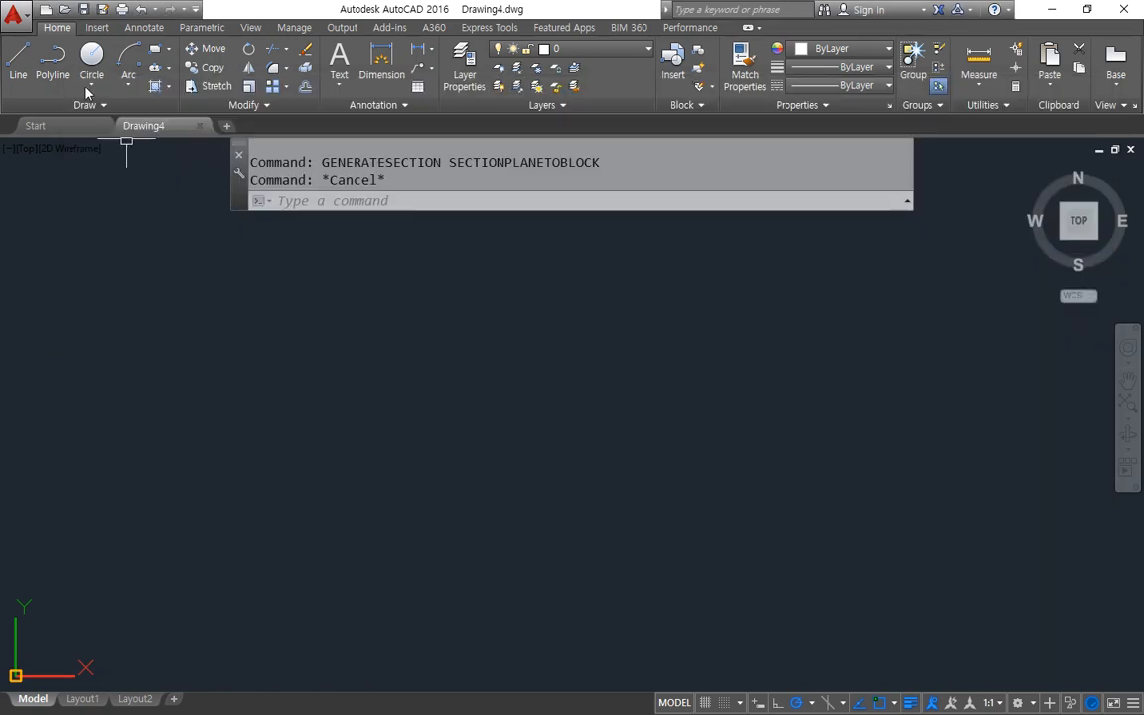
key(ctrl+o)
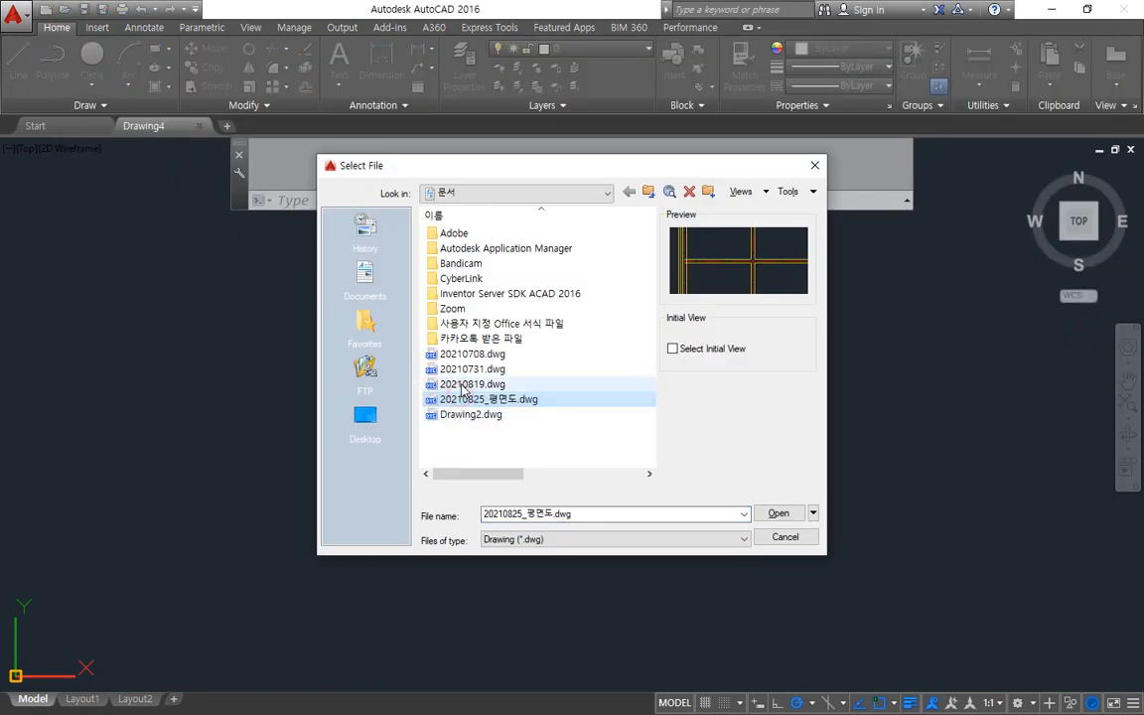
click(464, 385)
click(778, 513)
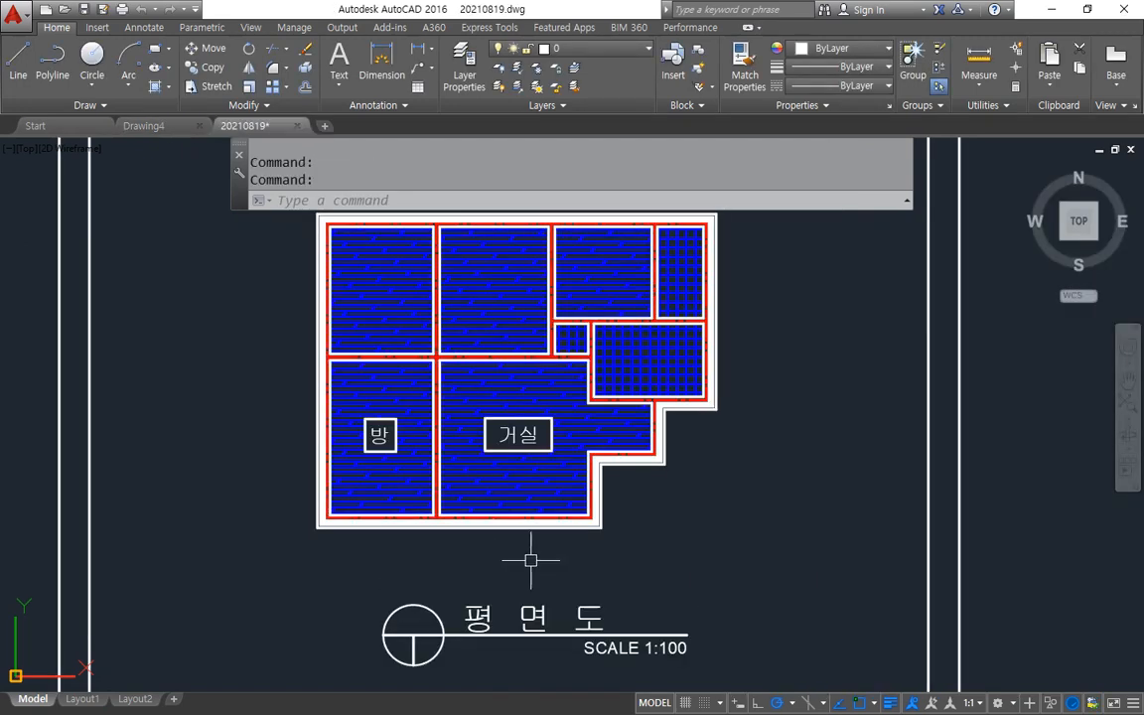
Step: Erase all the blue floor hatches from the rooms of the floor plan
click(427, 287)
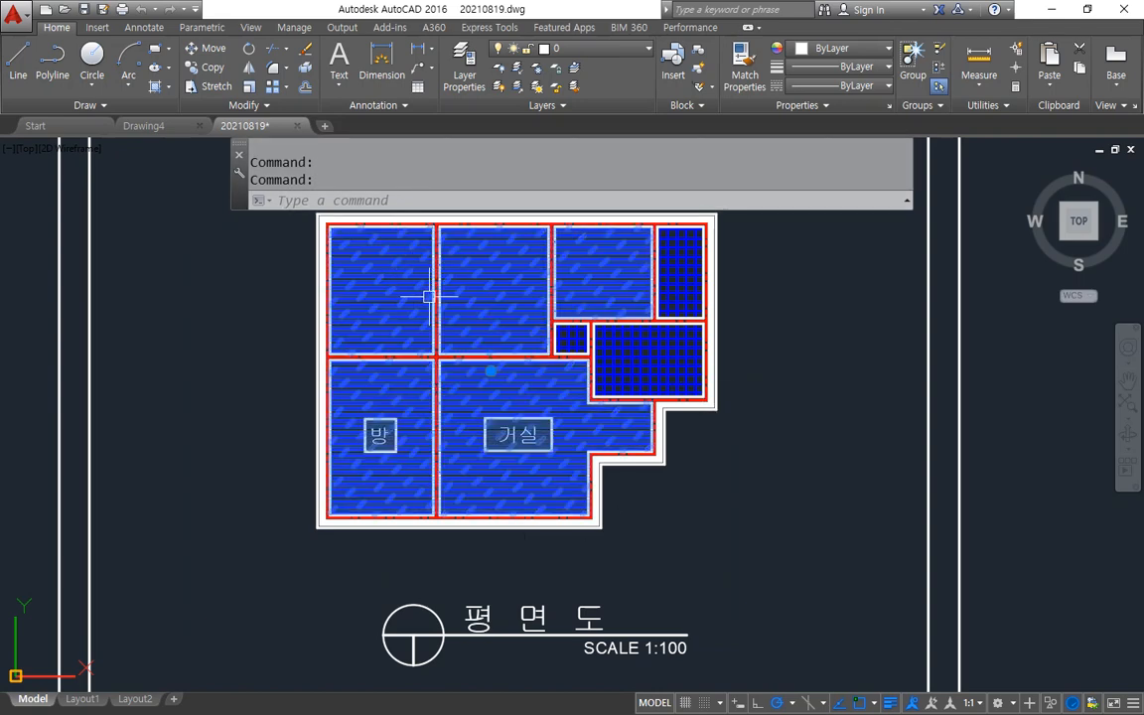
text(e)
key(Return)
click(651, 348)
key(Delete)
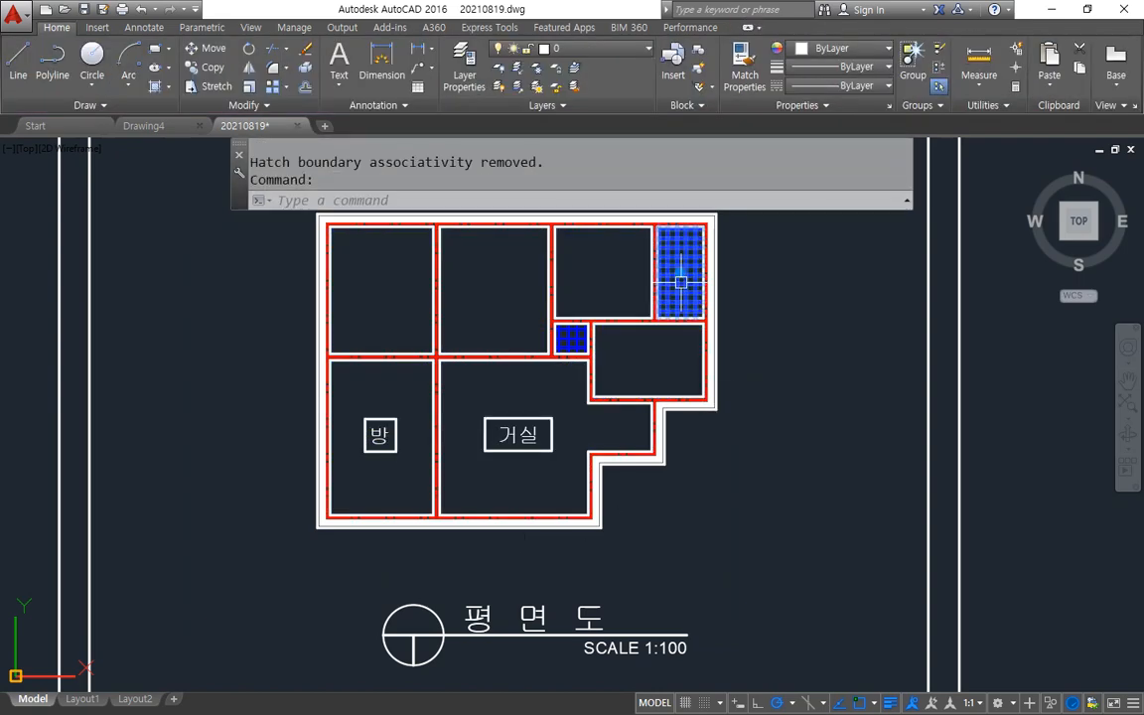
click(680, 281)
key(Delete)
click(573, 338)
key(Delete)
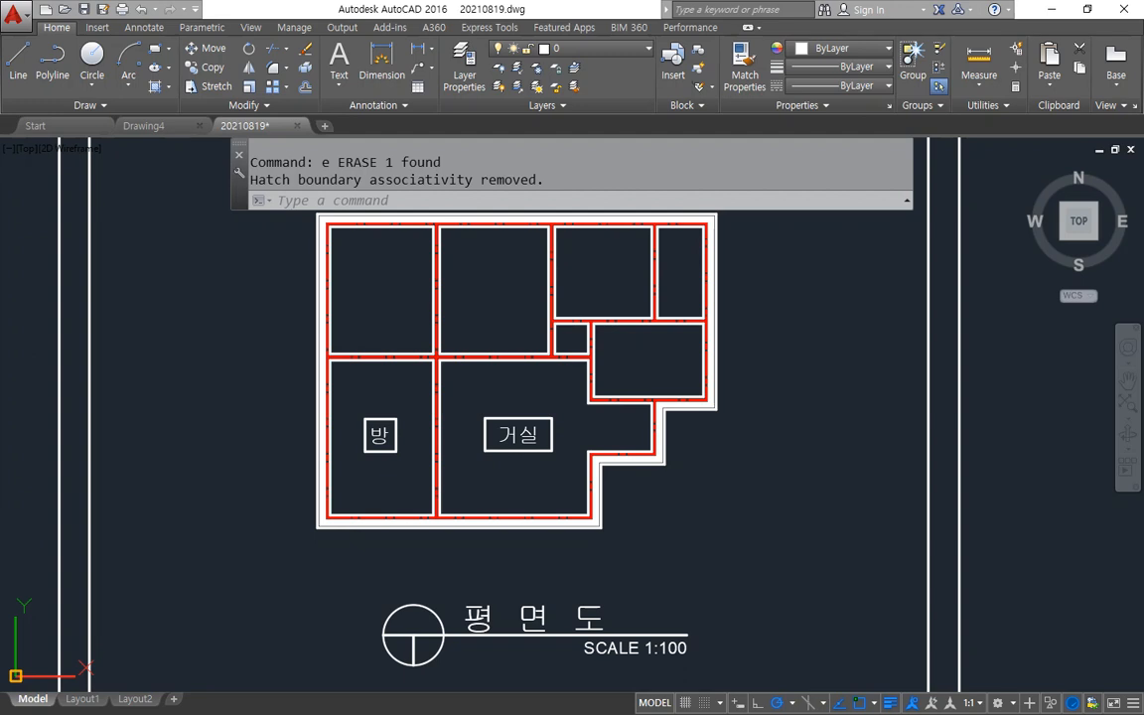
Step: Switch to the browser and examine the dimensioned window elevations on the reference page, including the kitchen, ventilation and bathroom windows
key(alt+Tab)
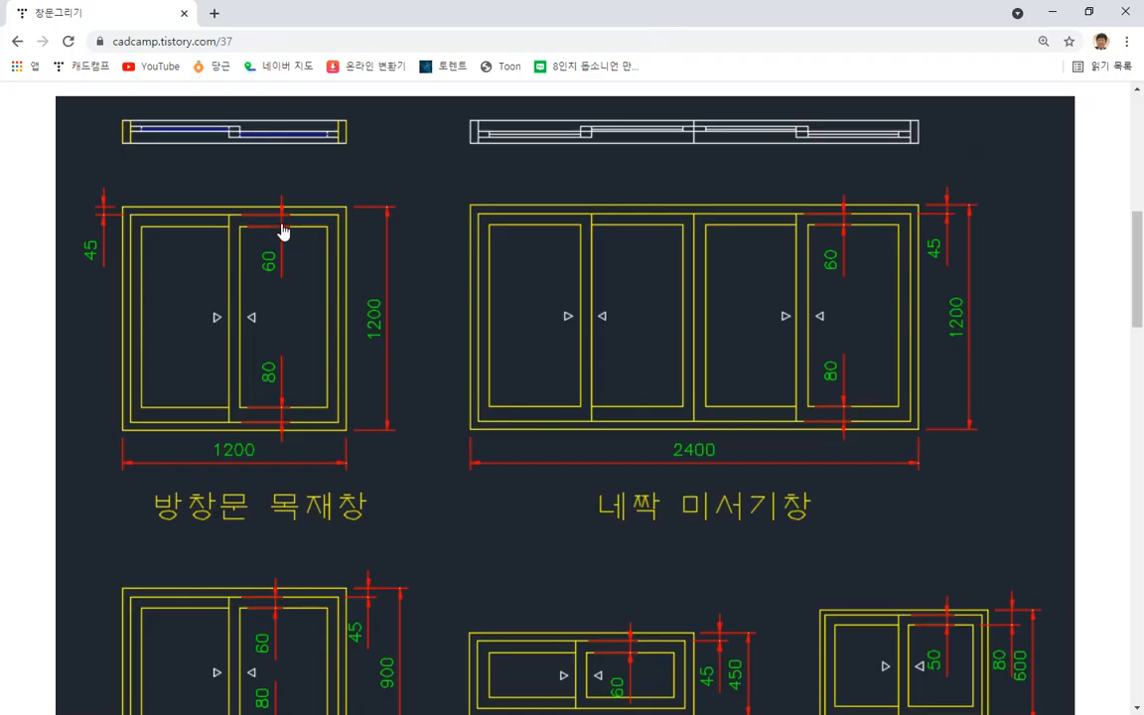
scroll(414, 544, down, 1)
mouse_move(238, 454)
mouse_down()
mouse_move(153, 386)
mouse_move(285, 466)
mouse_up()
mouse_move(656, 417)
mouse_down()
mouse_move(684, 301)
mouse_move(768, 467)
mouse_up()
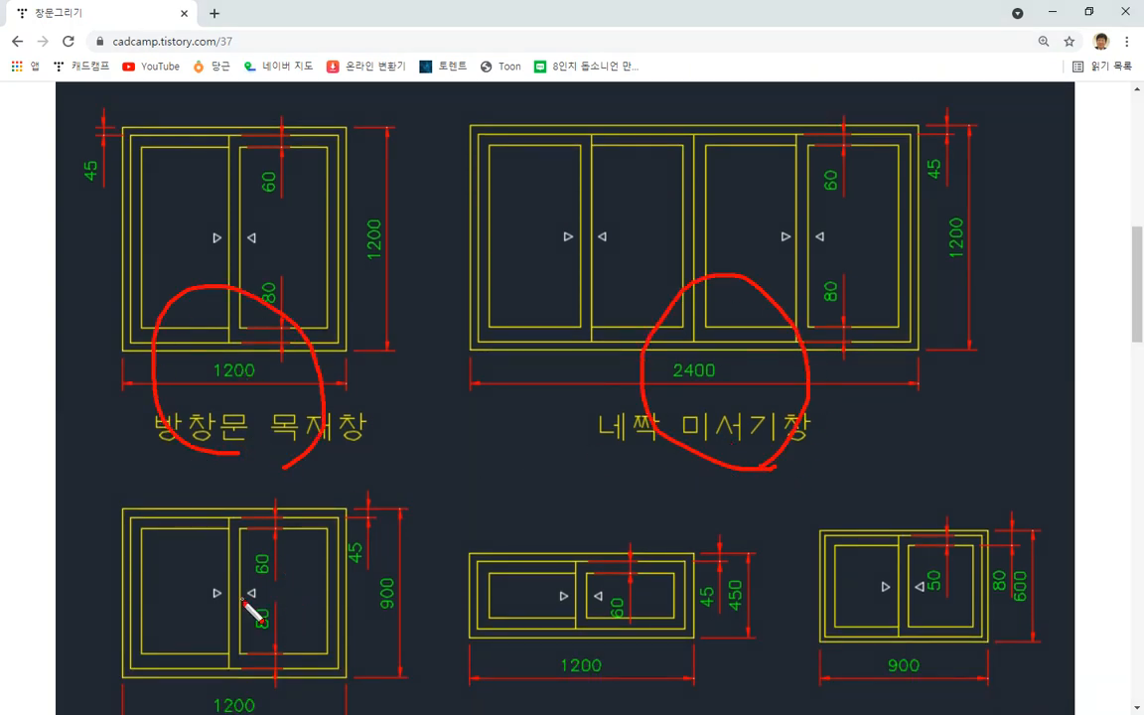
mouse_move(447, 653)
mouse_down()
mouse_move(349, 563)
mouse_move(520, 605)
mouse_move(420, 656)
mouse_up()
mouse_move(933, 673)
mouse_down()
mouse_move(850, 518)
mouse_move(954, 675)
mouse_up()
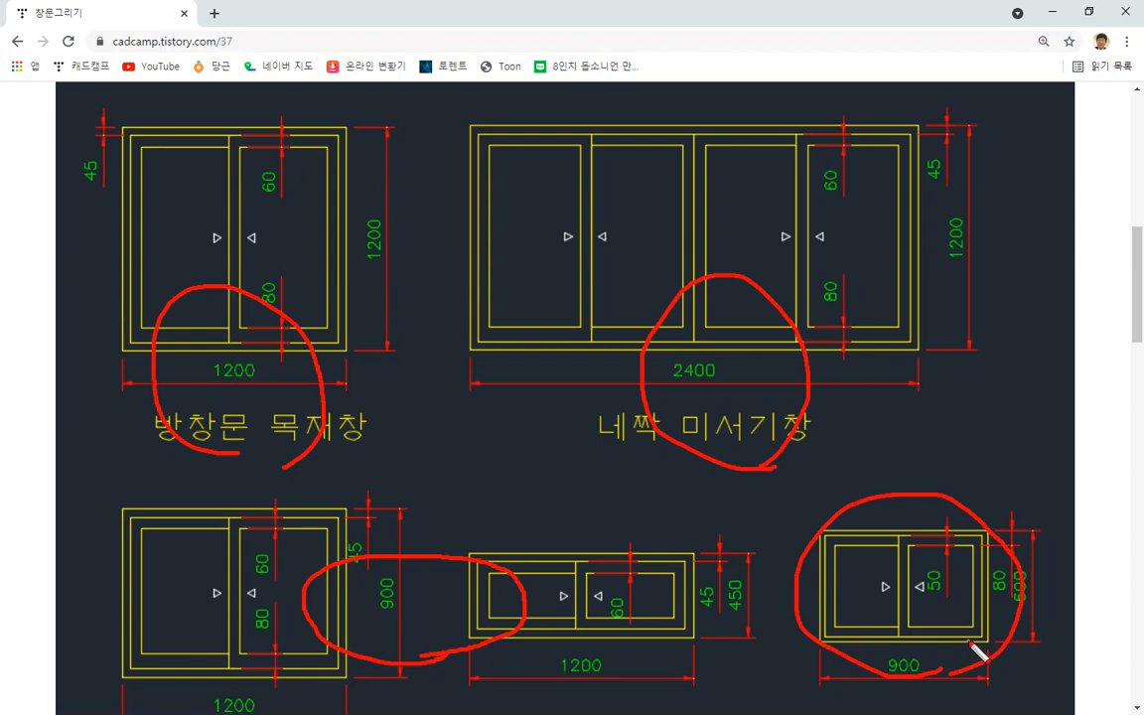
key(Escape)
scroll(523, 462, down, 2)
key(ctrl+2)
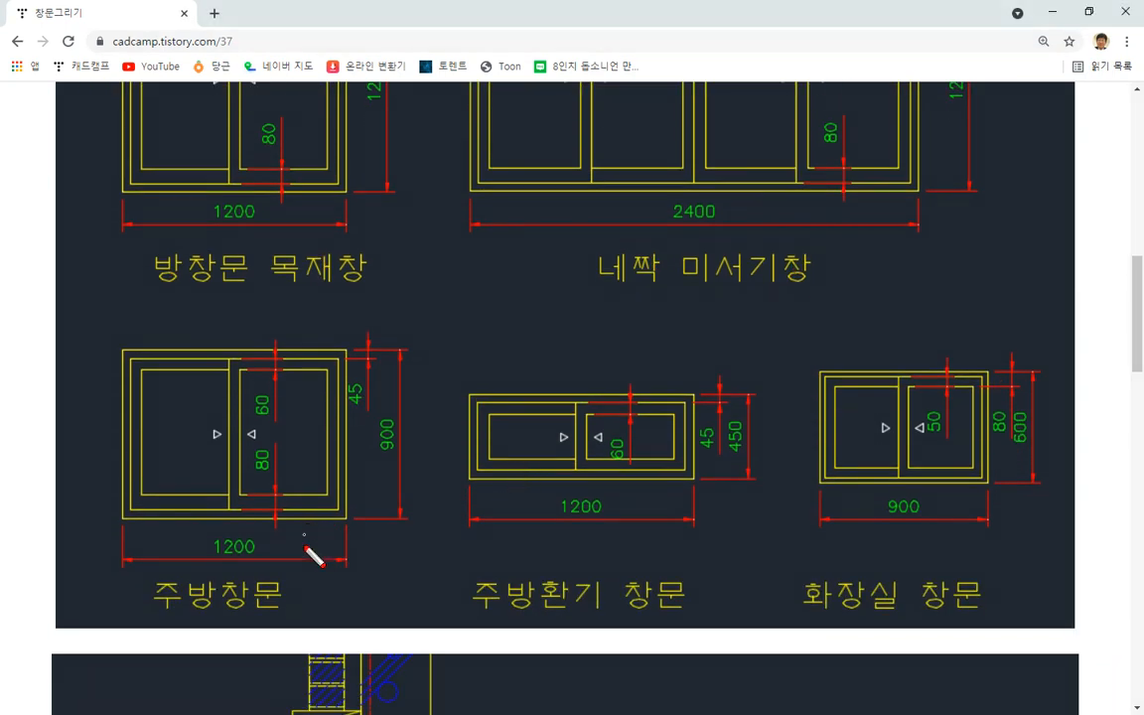
mouse_move(367, 446)
mouse_down()
mouse_move(343, 502)
mouse_move(443, 488)
mouse_move(444, 466)
mouse_move(452, 486)
mouse_up()
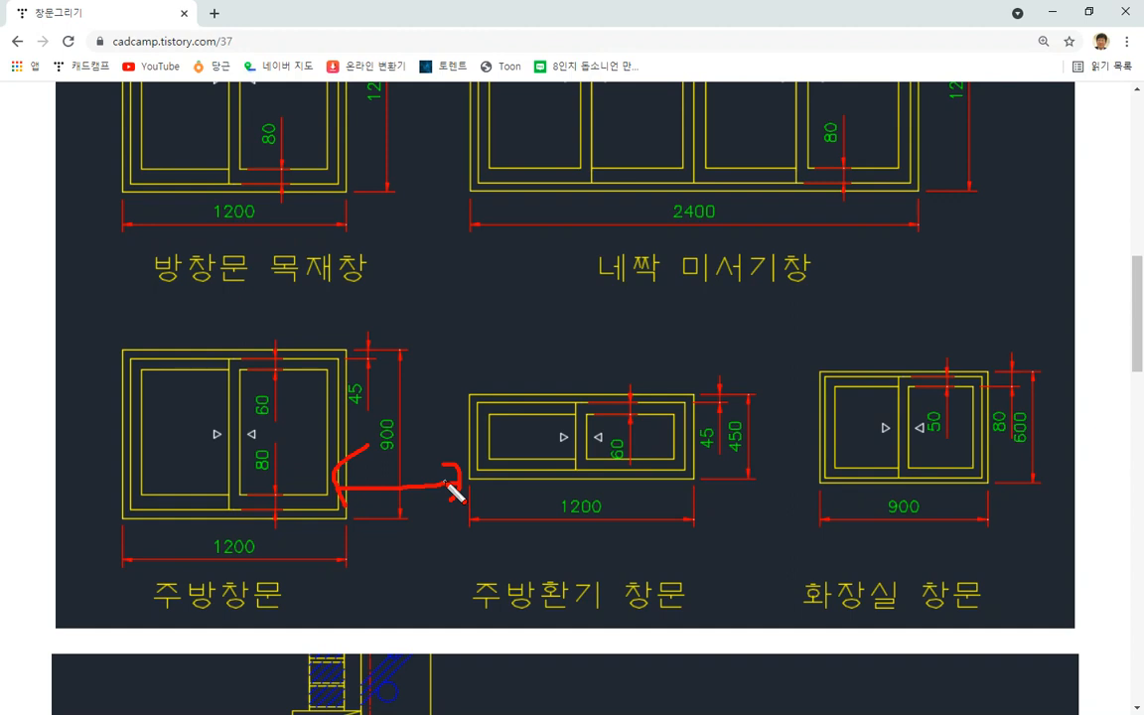
mouse_move(615, 387)
mouse_down()
mouse_move(536, 439)
mouse_move(637, 399)
mouse_up()
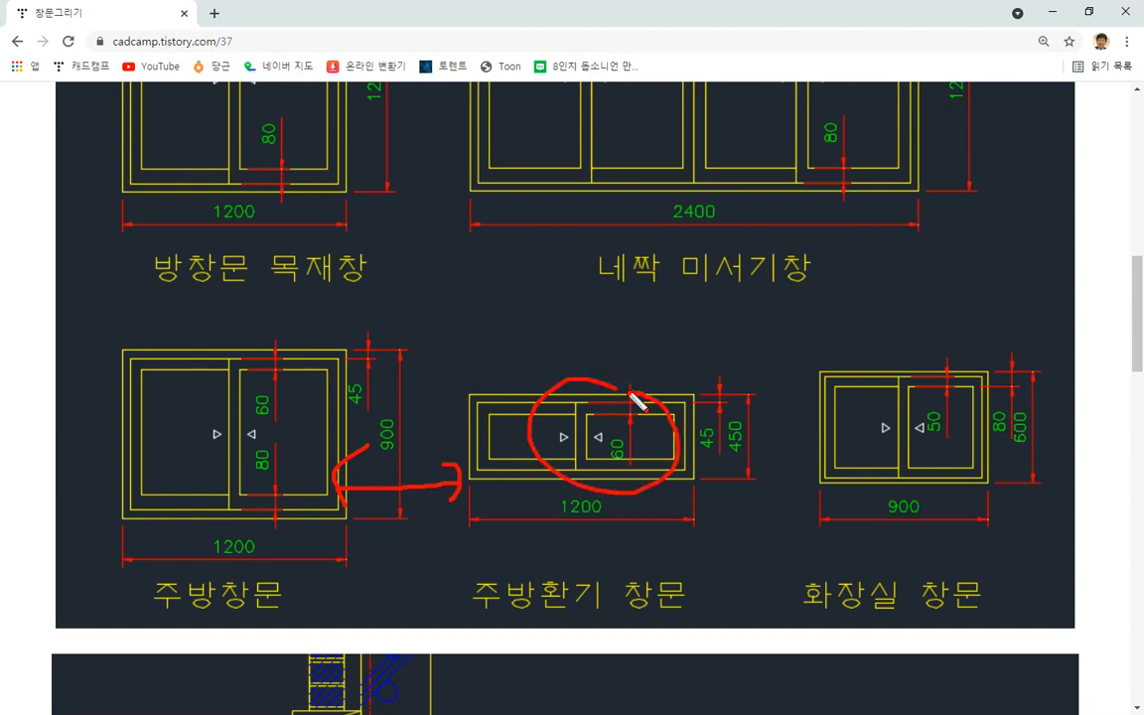
mouse_move(248, 553)
mouse_down()
mouse_move(268, 415)
mouse_move(288, 561)
mouse_up()
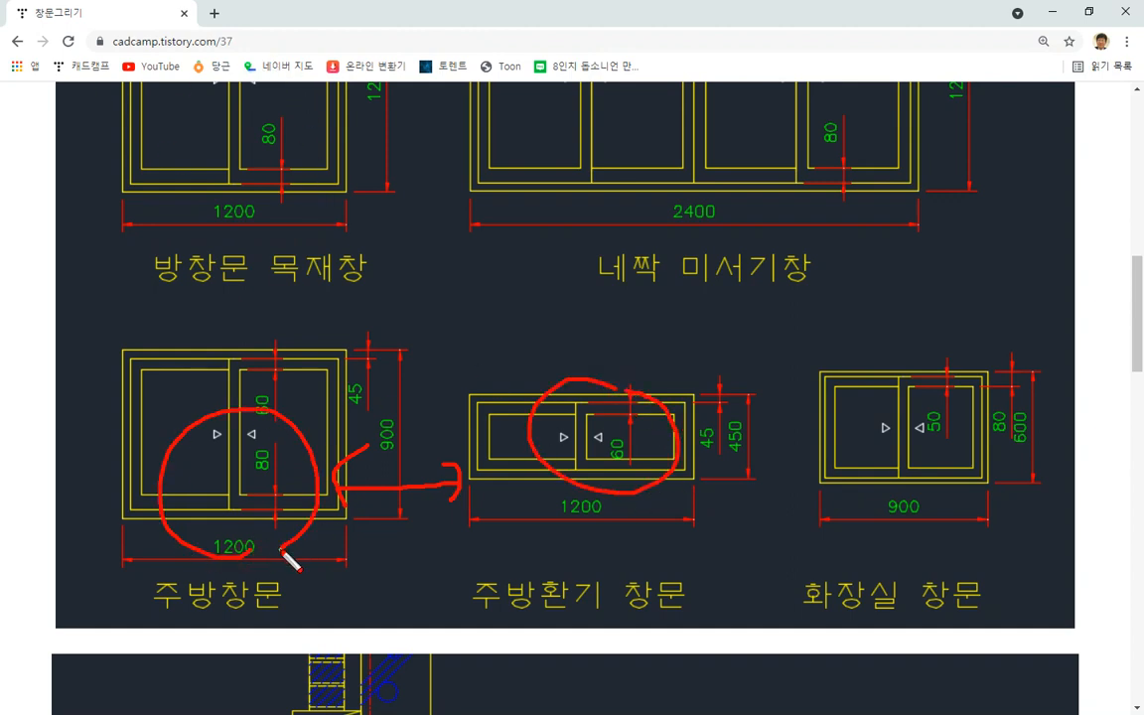
Step: Compare the 1200 x 1200 wooden room window with the four-panel sliding window and the smaller windows below it
scroll(392, 398, up, 2)
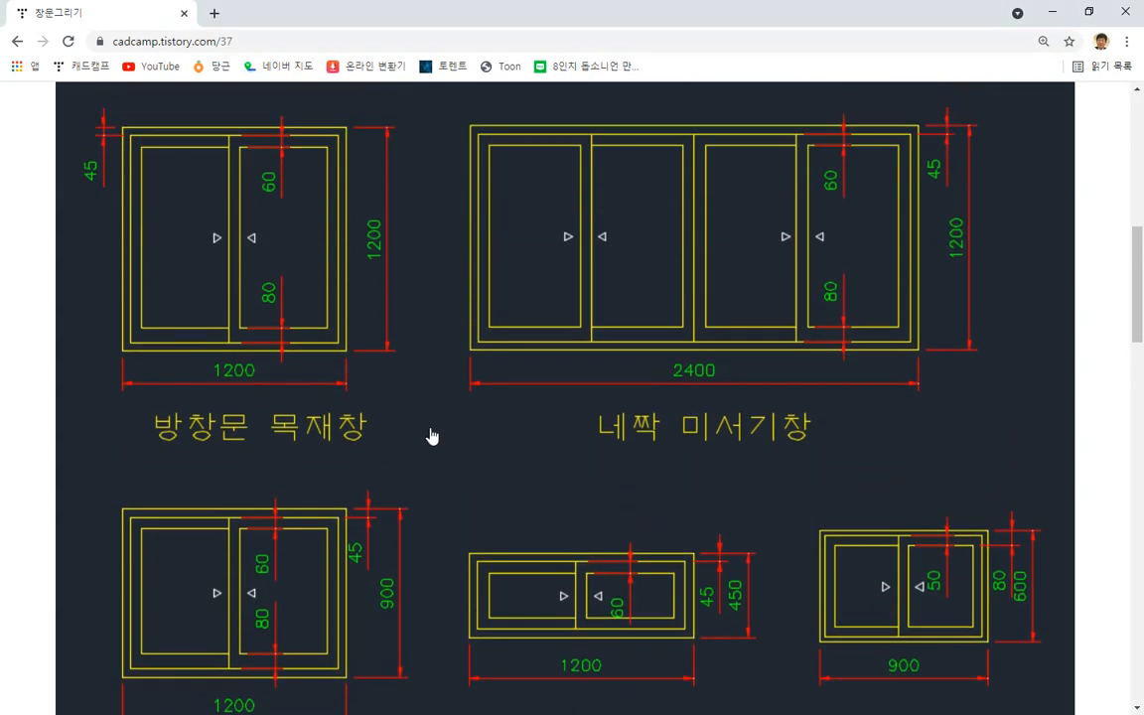
mouse_move(310, 256)
mouse_down()
mouse_move(290, 280)
mouse_move(311, 331)
mouse_up()
drag(288, 278, 514, 285)
mouse_move(199, 405)
mouse_down()
mouse_move(253, 206)
mouse_move(248, 397)
mouse_up()
mouse_move(739, 415)
mouse_down()
mouse_move(572, 400)
mouse_move(816, 397)
mouse_up()
drag(174, 398, 337, 395)
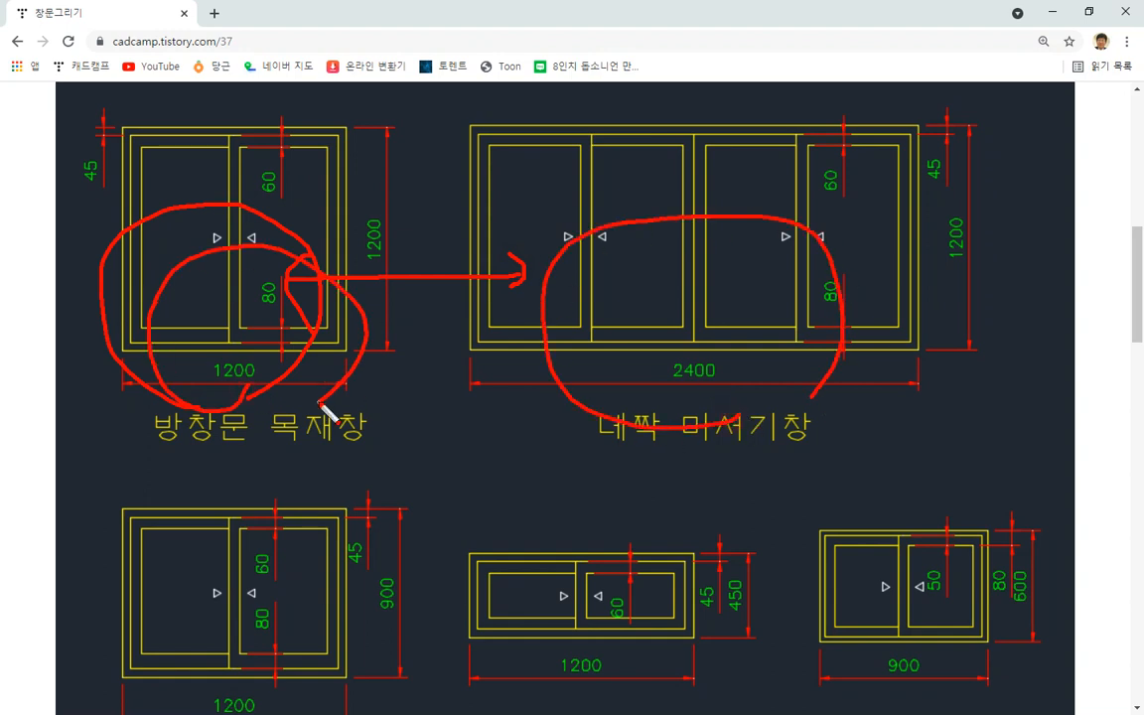
key(e)
mouse_move(275, 446)
mouse_down()
mouse_move(234, 450)
mouse_move(243, 197)
mouse_move(266, 459)
mouse_move(253, 425)
mouse_move(249, 503)
mouse_move(488, 547)
mouse_move(458, 566)
mouse_up()
mouse_move(353, 402)
mouse_down()
mouse_move(790, 528)
mouse_move(708, 543)
mouse_up()
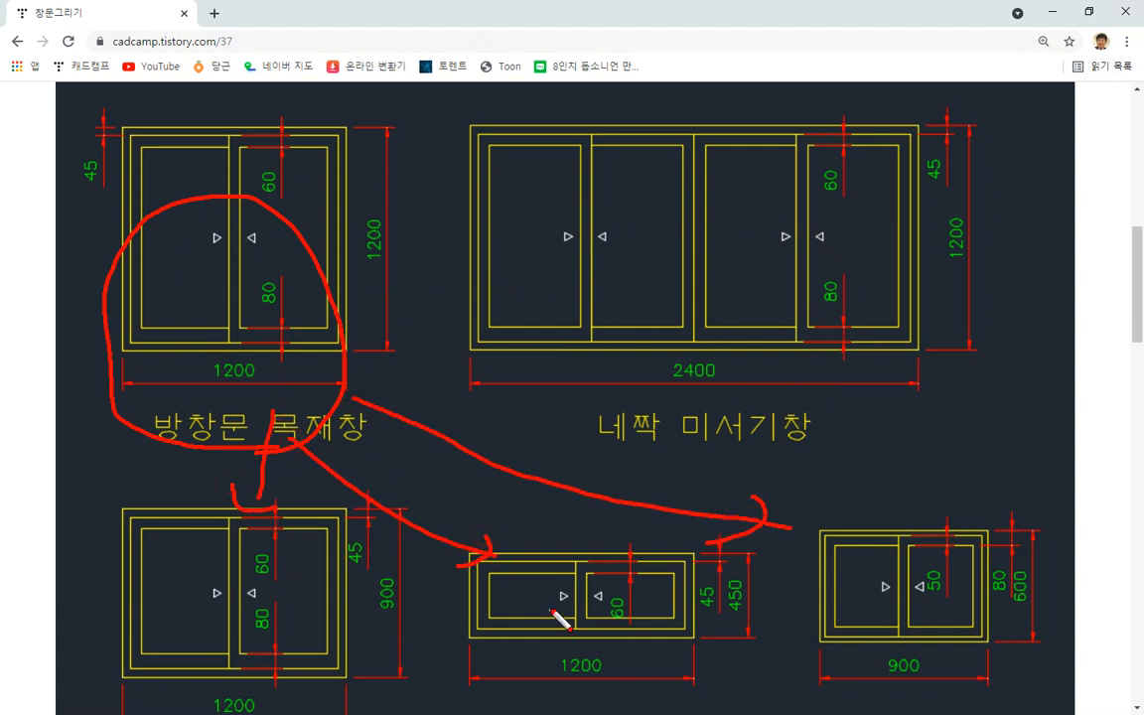
key(Escape)
Step: Switch back to AutoCAD and make fin the current layer, with empty space beside the floor plan sheet in view
mouse_move(505, 10)
mouse_down()
mouse_move(99, 81)
mouse_move(0, 80)
mouse_up()
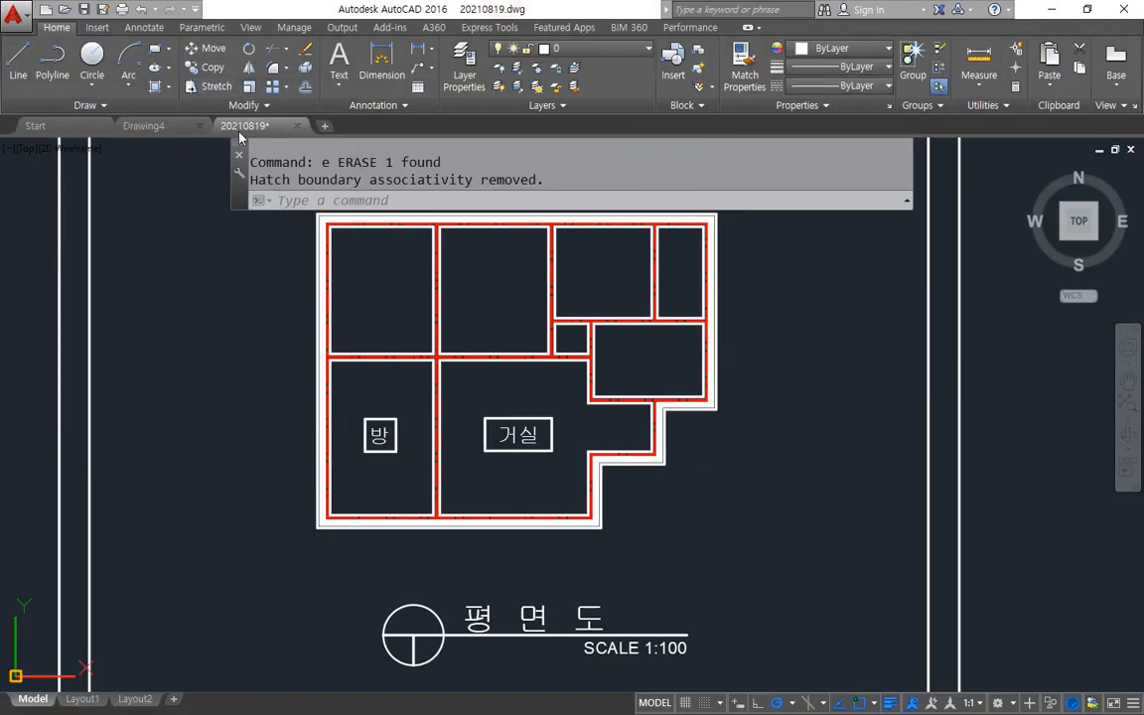
scroll(367, 441, down, 4)
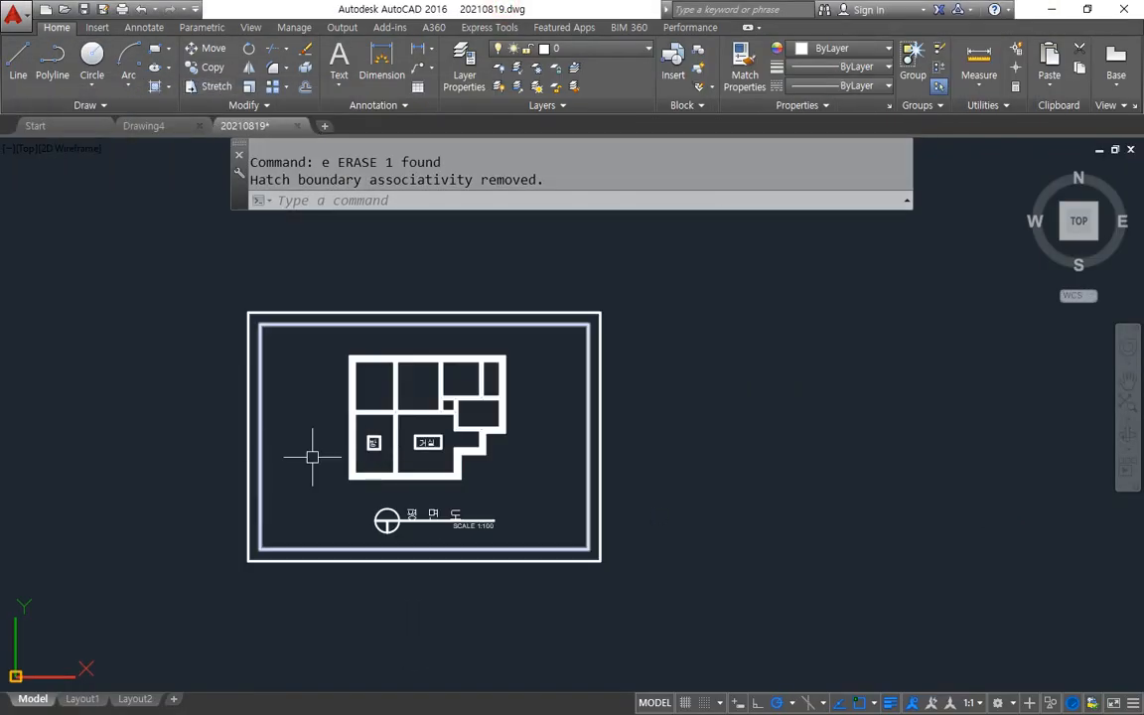
middle_drag(312, 454, 84, 421)
click(586, 47)
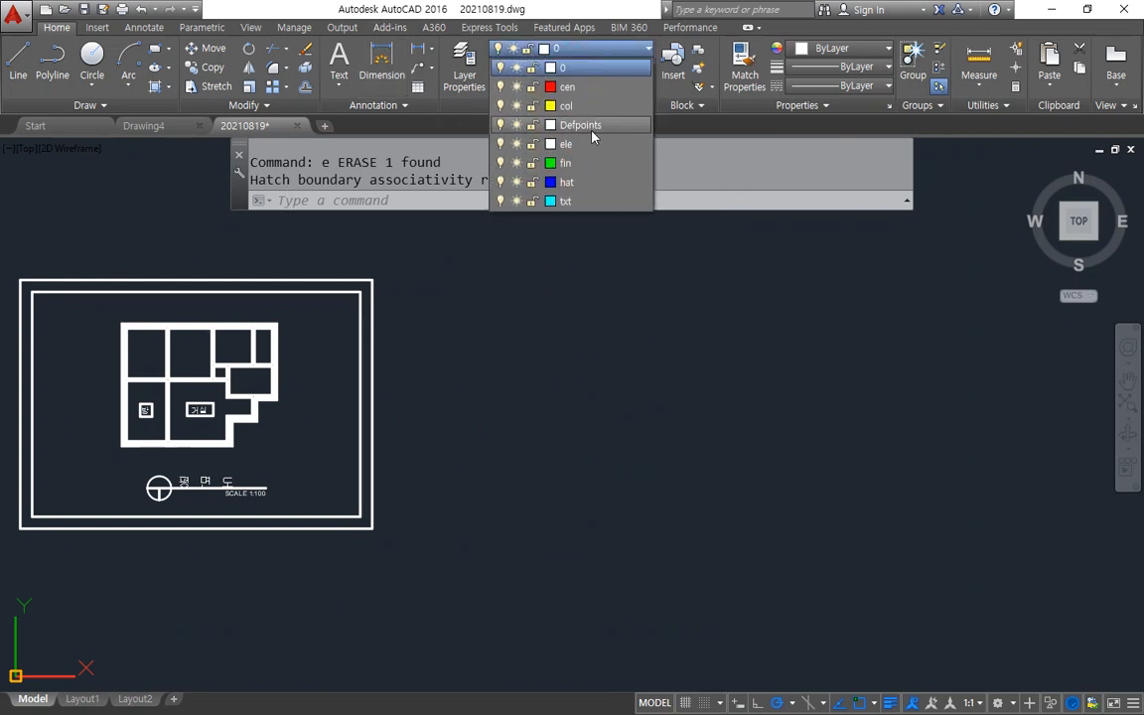
click(579, 167)
Step: Draw a 1200 x 1200 rectangle in the empty space beside the floor plan sheet
scroll(434, 474, up, 4)
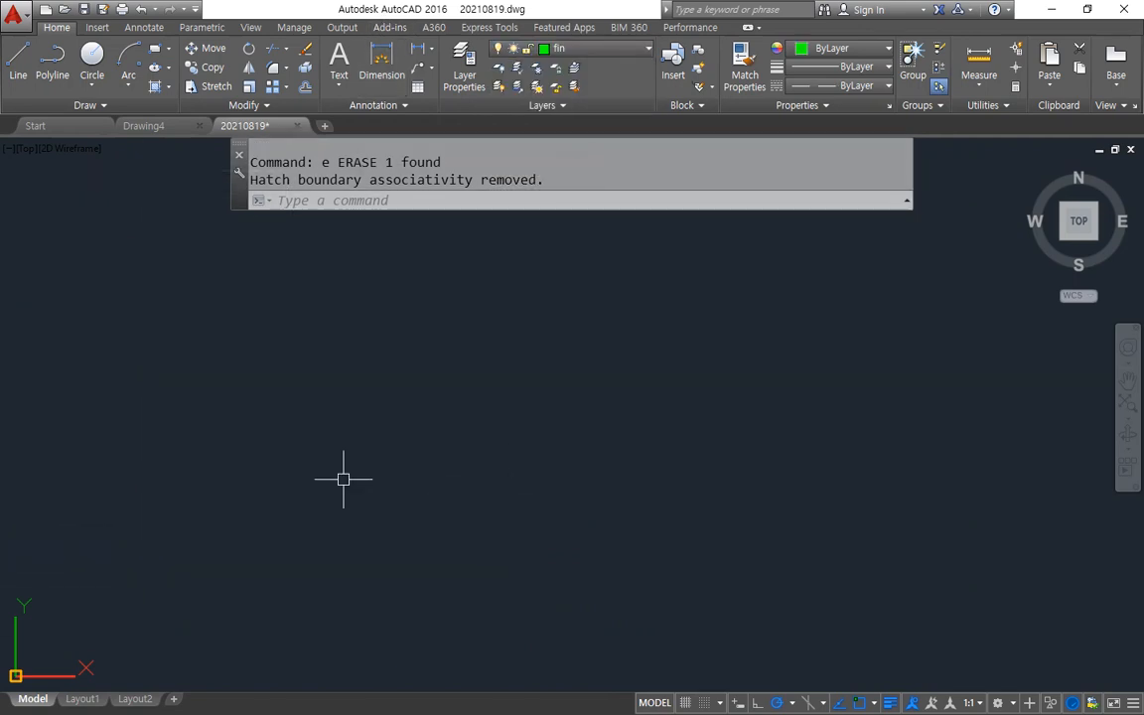
text(rec)
key(Return)
click(325, 558)
text(@)
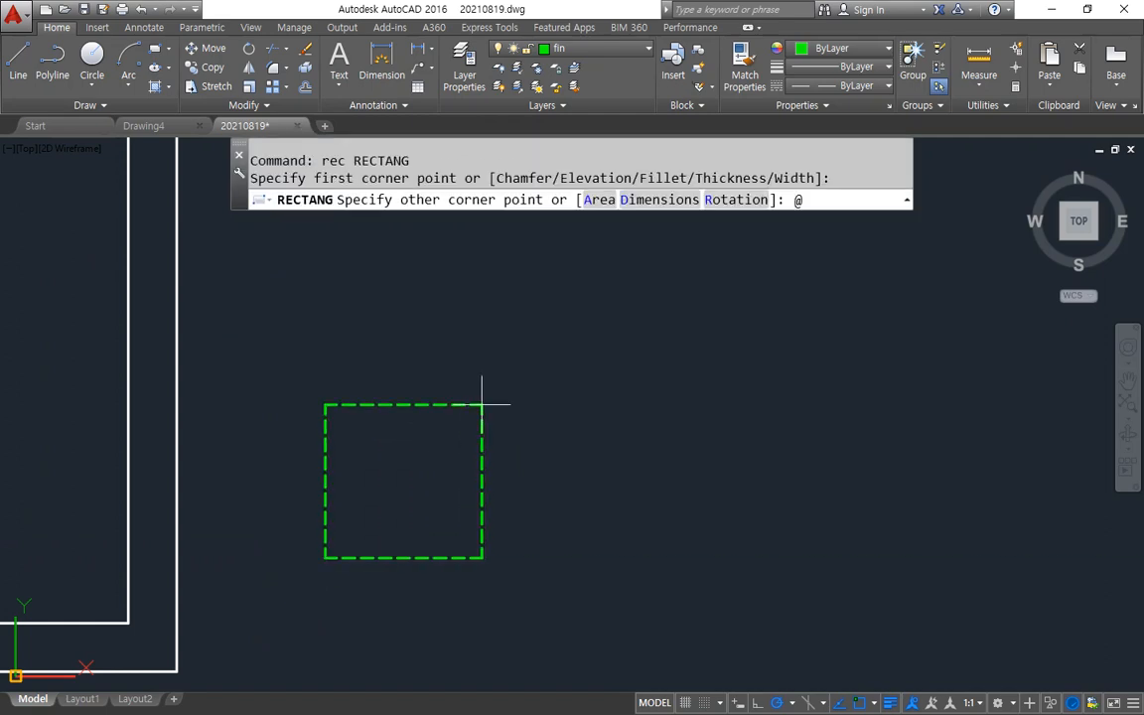
text(1200,1200)
key(Return)
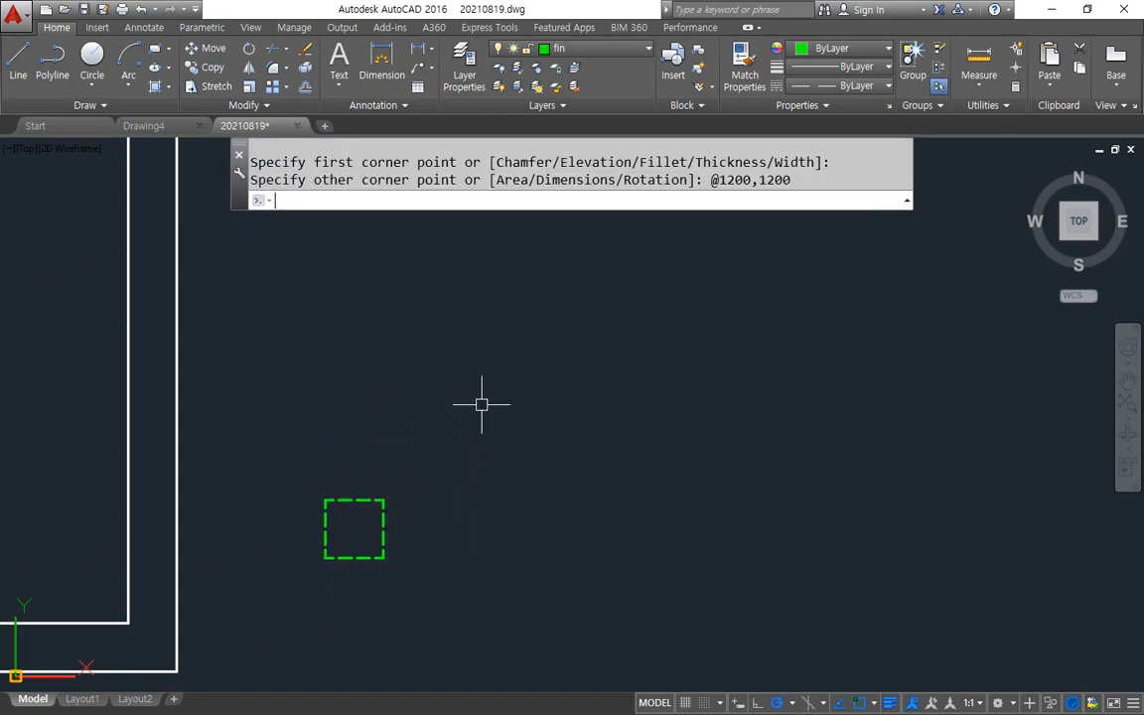
Step: Move the 1200 x 1200 rectangle to the txt layer and make txt the current layer
scroll(377, 556, up, 5)
click(374, 566)
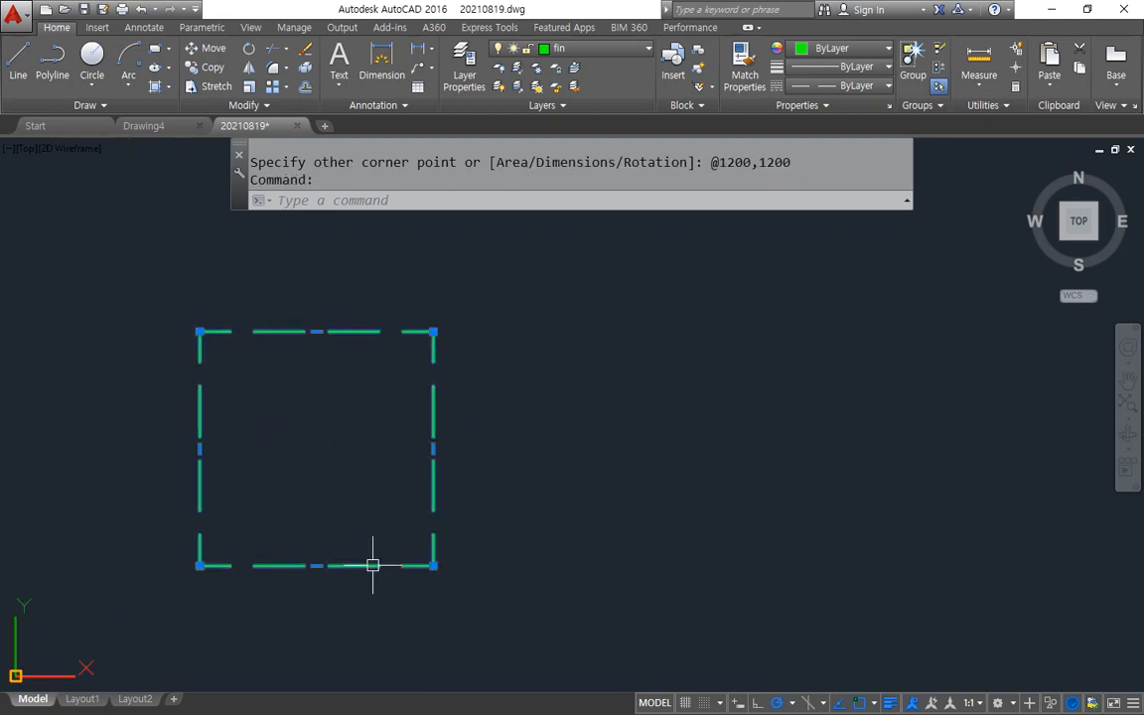
click(581, 47)
click(565, 201)
key(Escape)
key(Escape)
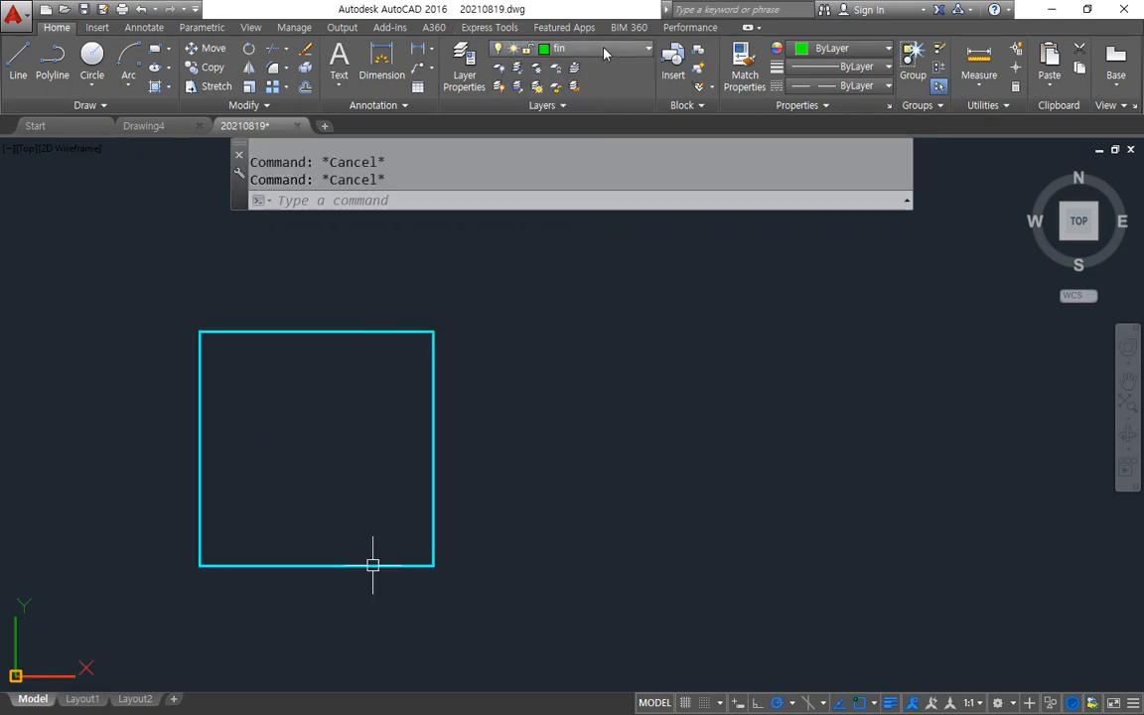
click(518, 179)
Step: Offset the window's outer rectangle 45 inward
scroll(274, 558, up, 2)
middle_drag(279, 450, 334, 502)
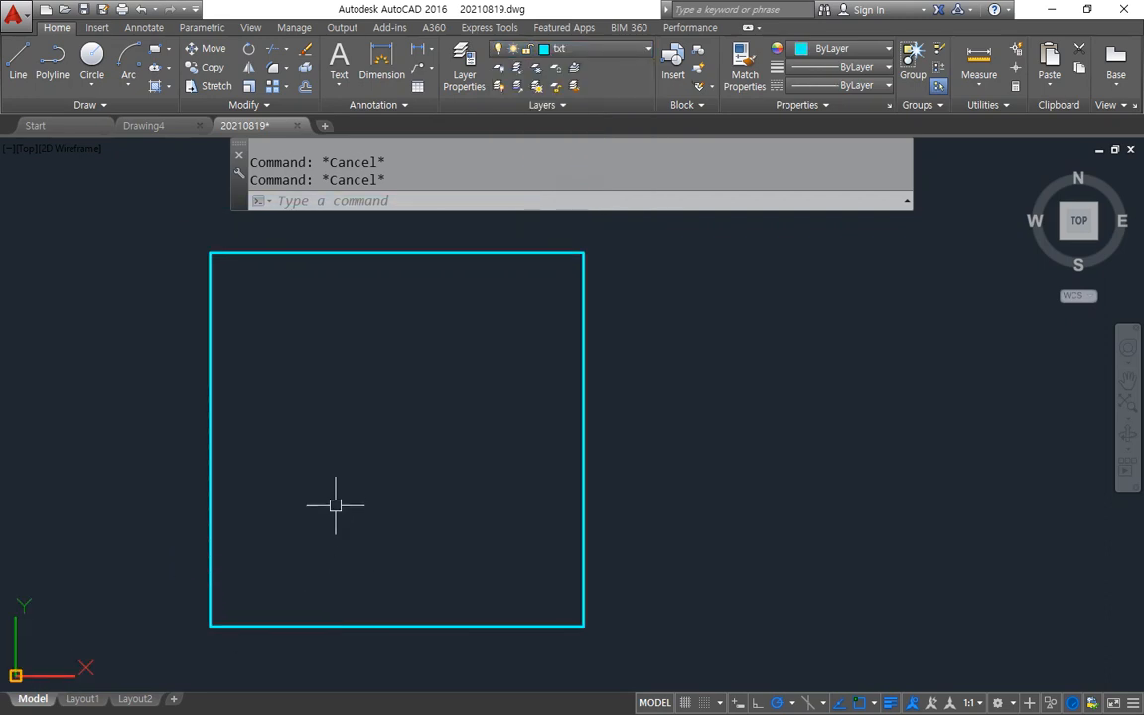
text(o)
key(Return)
text(45)
key(Return)
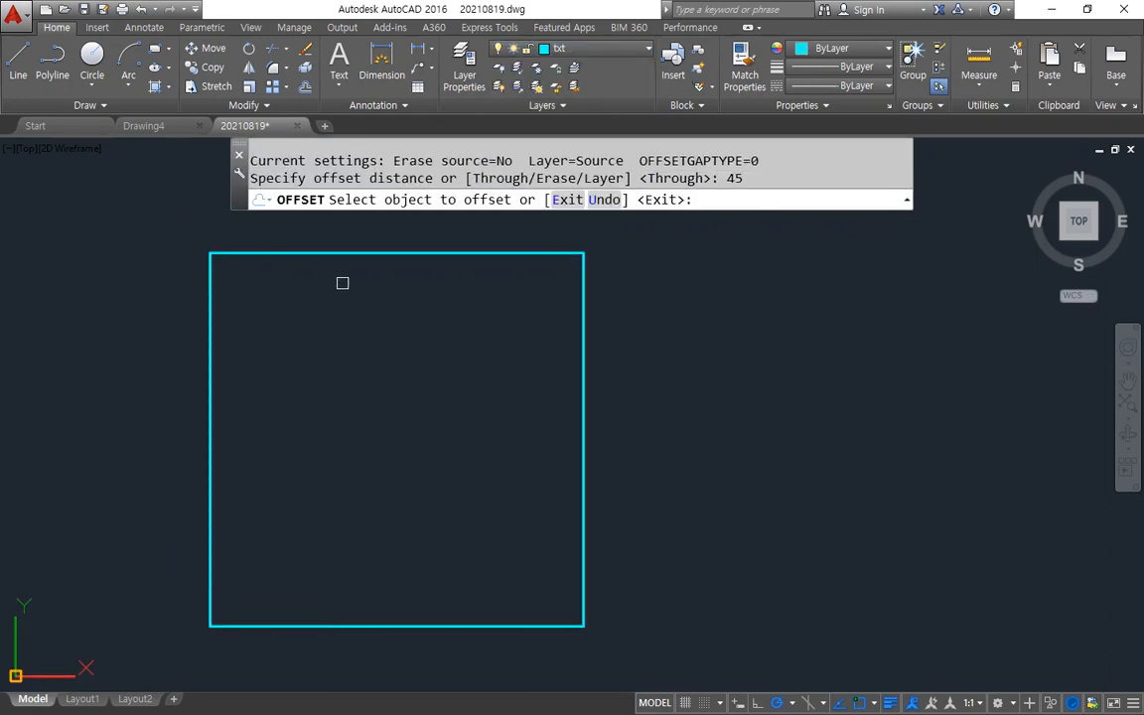
click(347, 252)
click(371, 412)
key(Return)
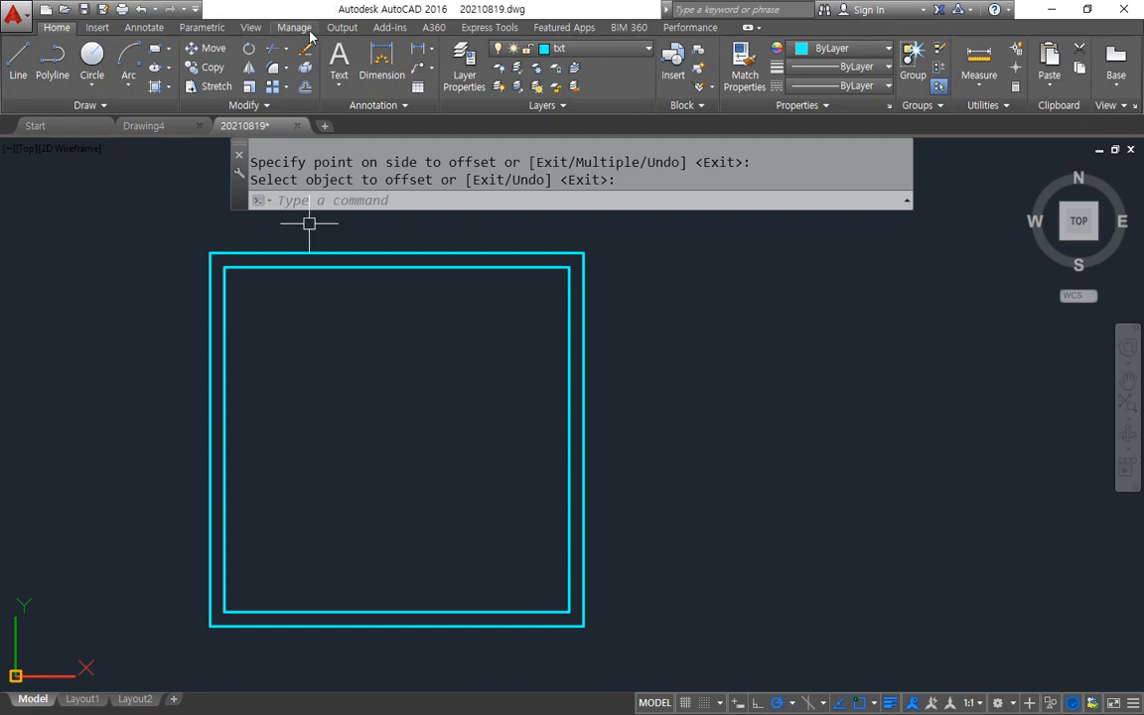
Step: Offset the inner frame rectangle another 60 inward for the sash opening
text(o)
key(Return)
text(60)
key(Return)
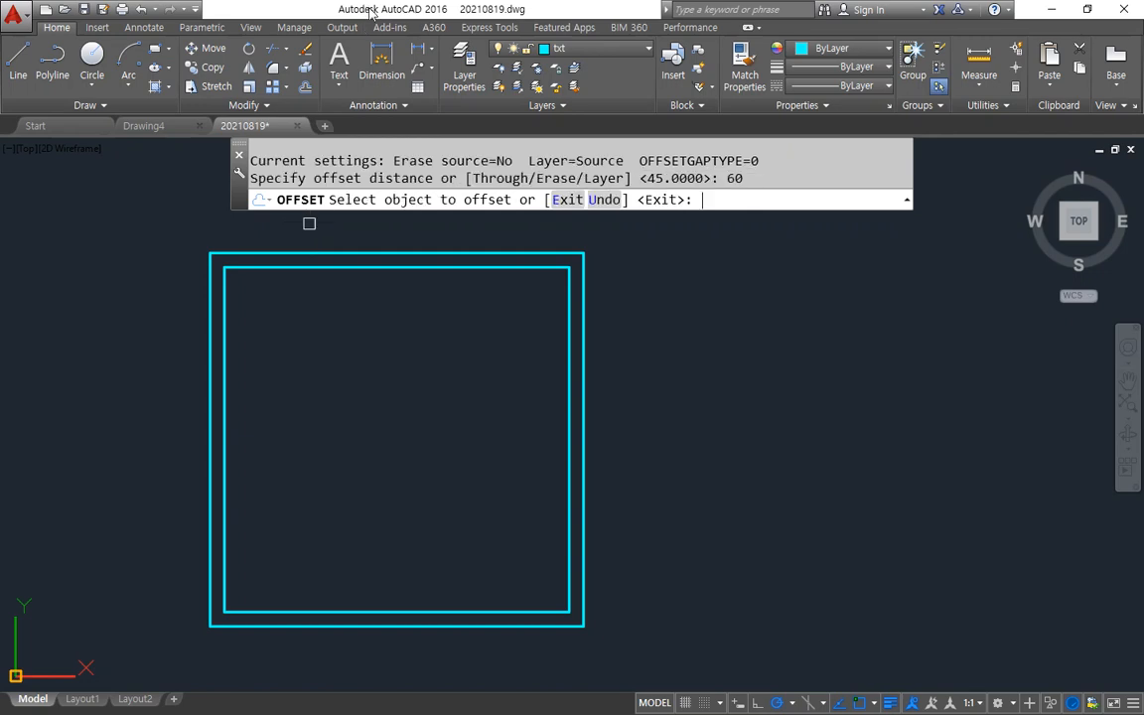
click(392, 266)
click(342, 402)
key(Return)
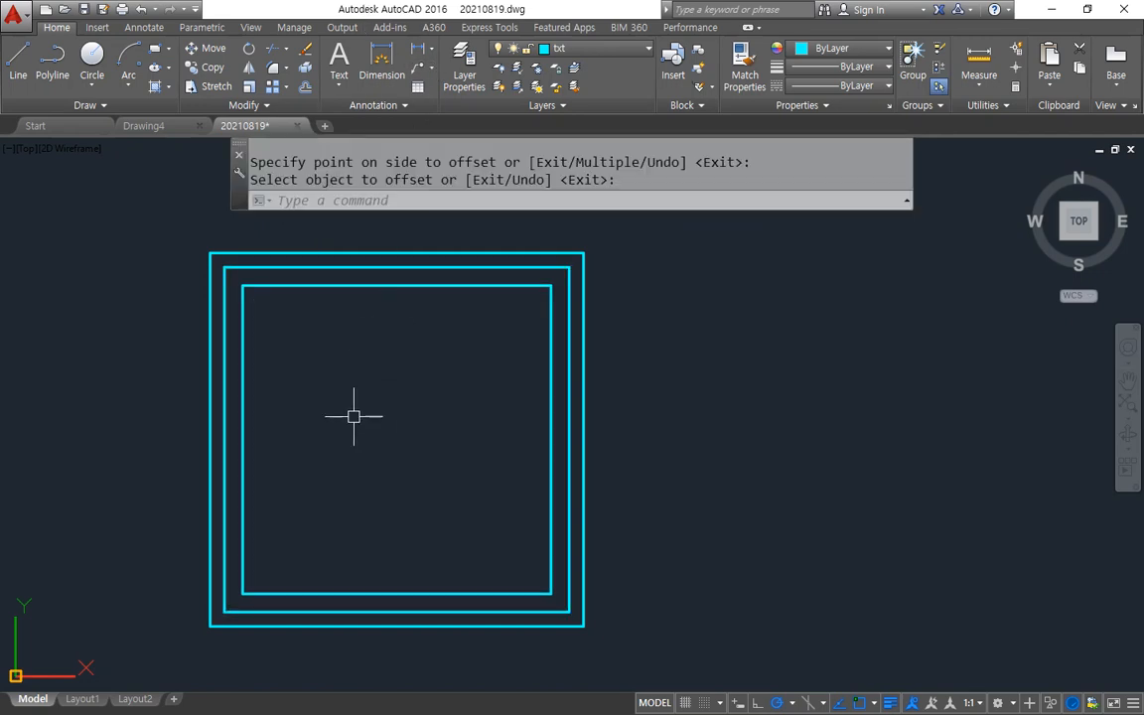
drag(407, 556, 439, 603)
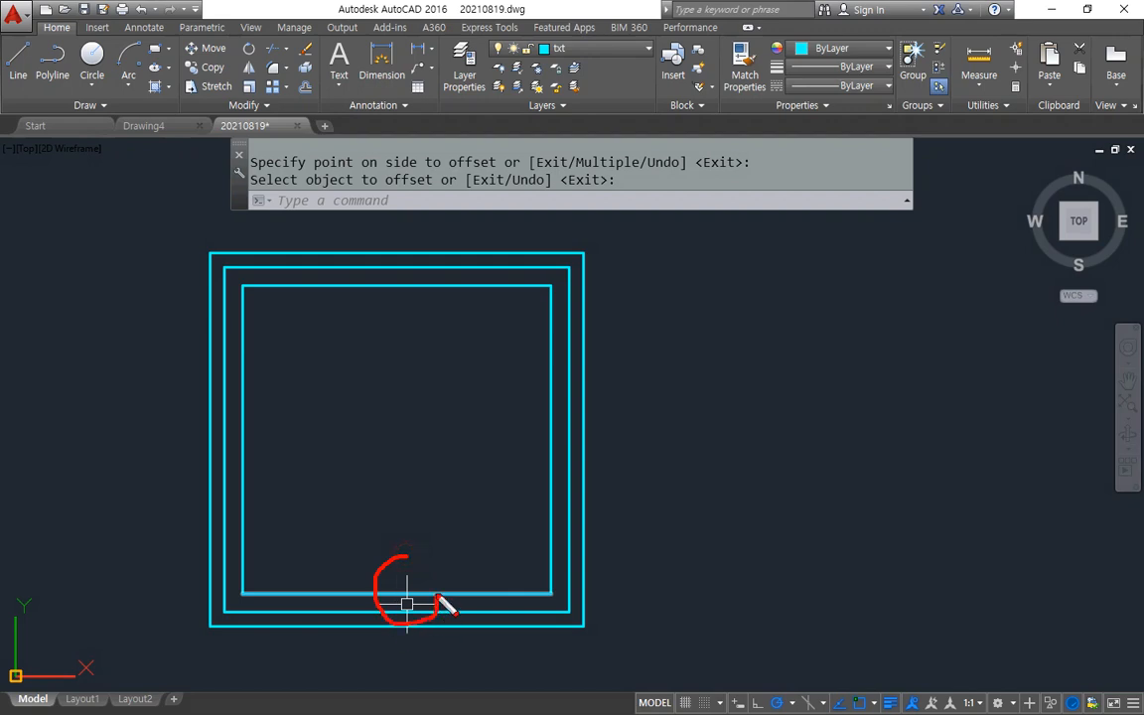
key(Escape)
click(395, 592)
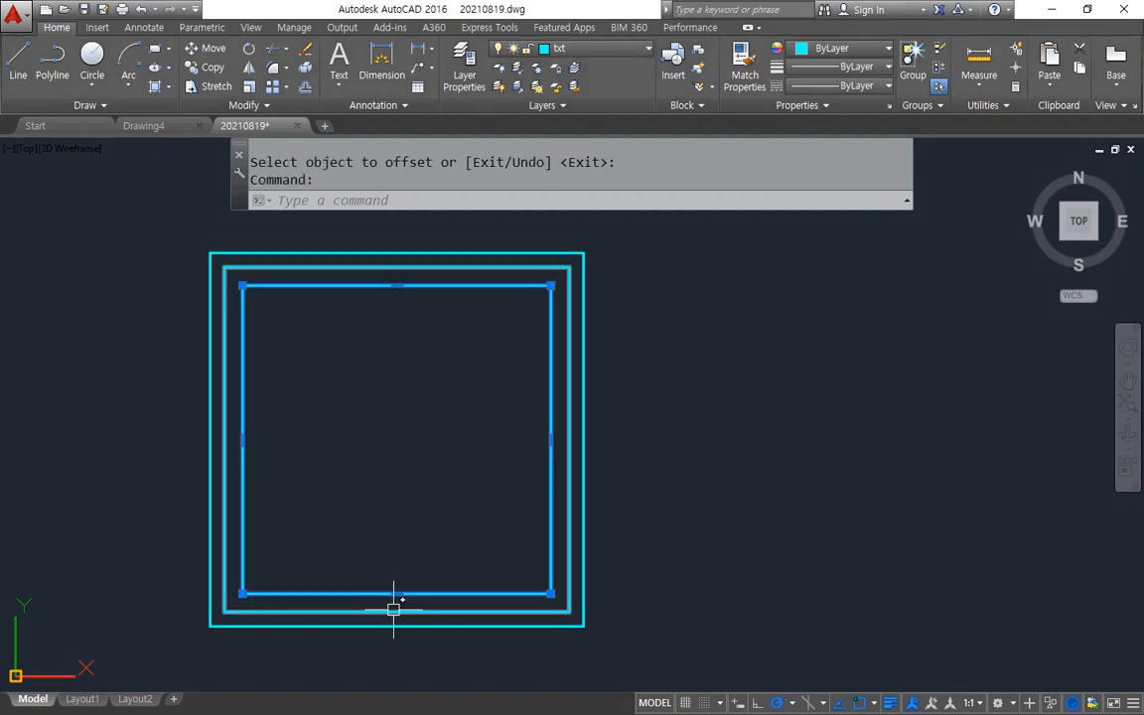
click(396, 594)
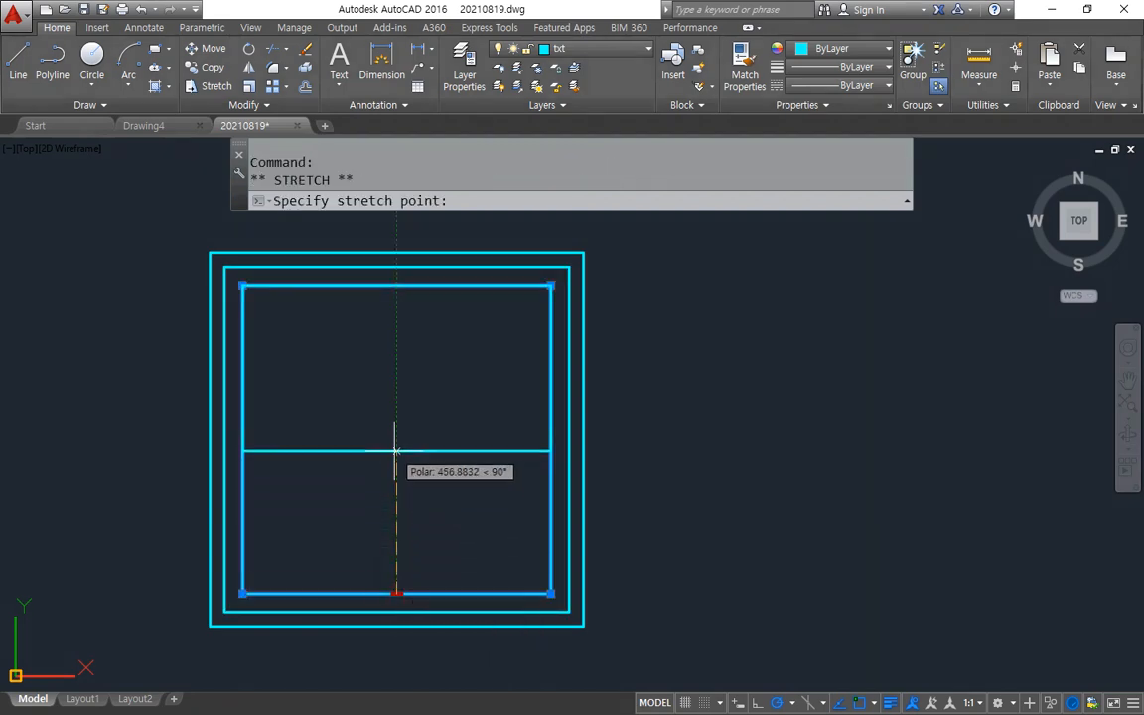
key(Escape)
Step: Stretch the lower edge of the innermost window rectangle up by 20
text(s)
key(Return)
click(644, 523)
click(181, 594)
click(420, 568)
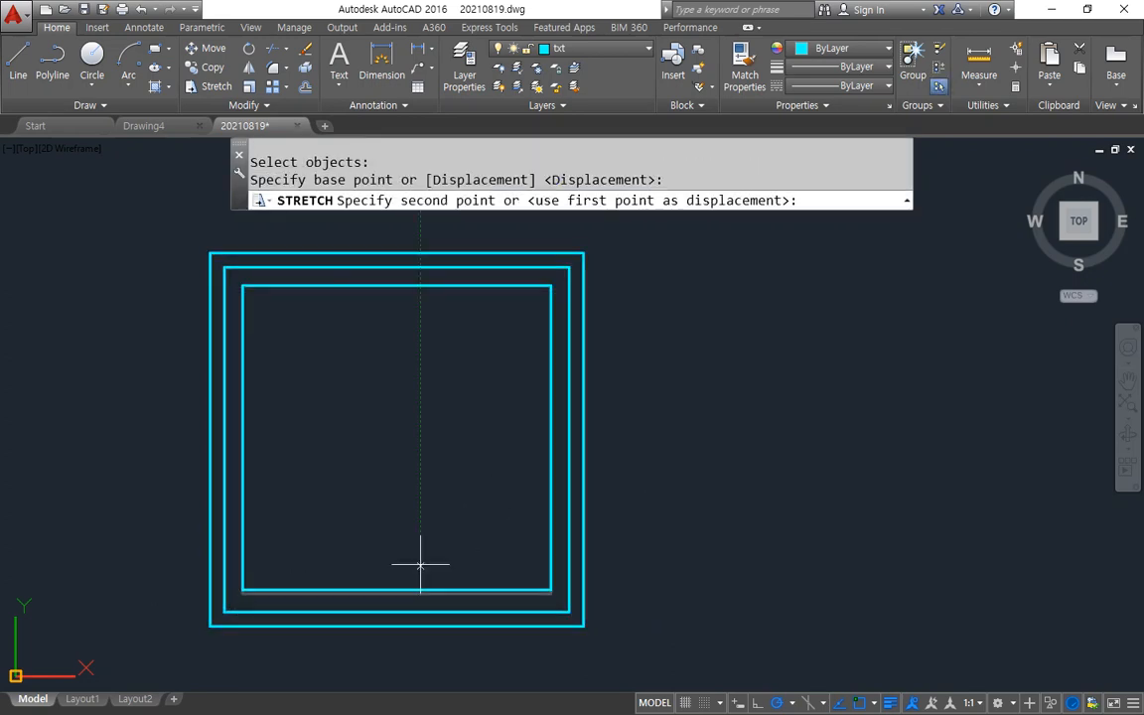
text(20)
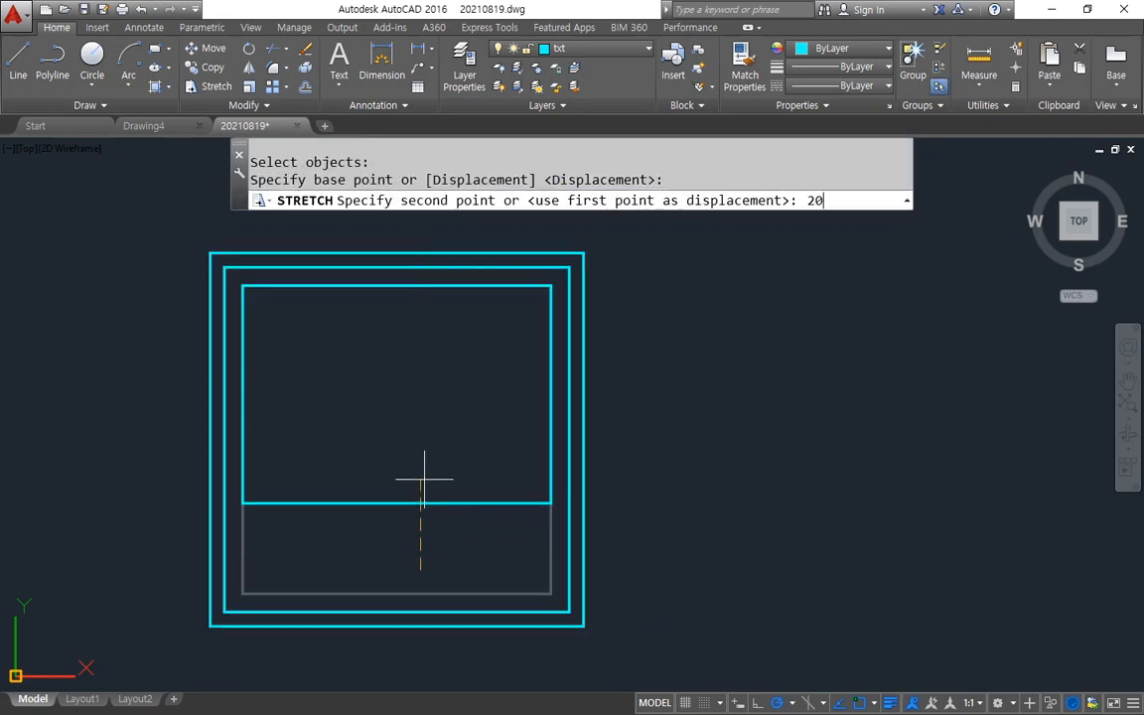
key(Return)
mouse_move(402, 653)
mouse_down()
mouse_move(377, 656)
mouse_move(405, 660)
mouse_up()
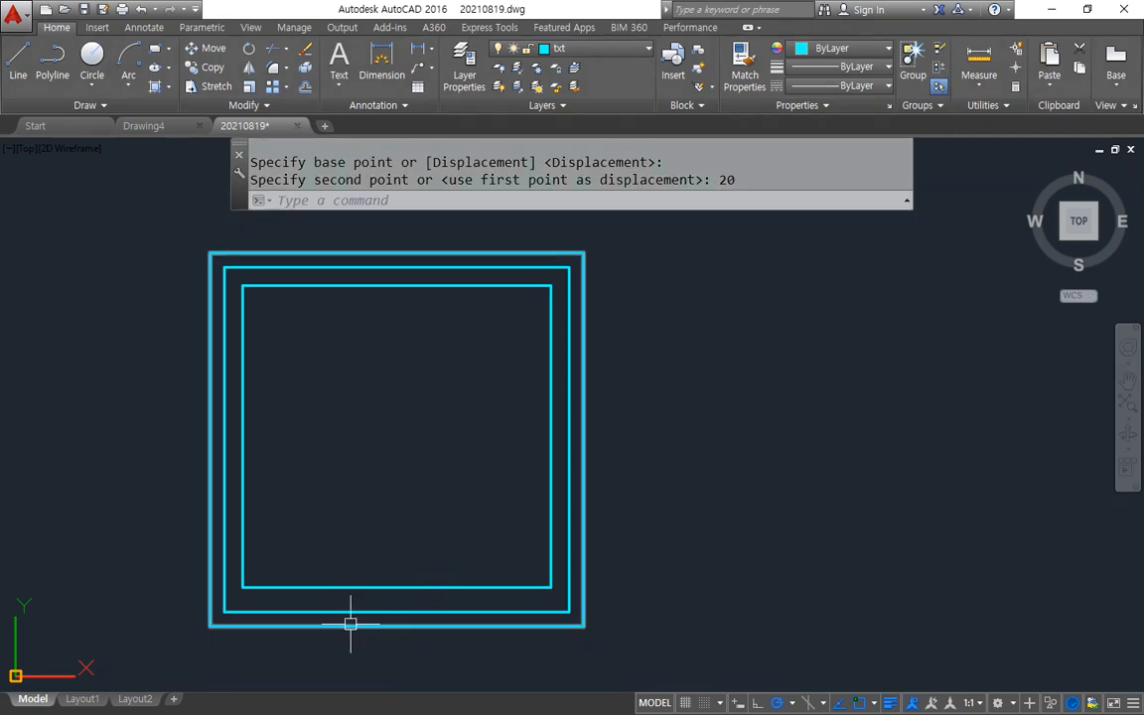
Step: Draw a vertical centre line between the top and bottom midpoints of the middle frame rectangle
text(l)
key(Return)
click(387, 268)
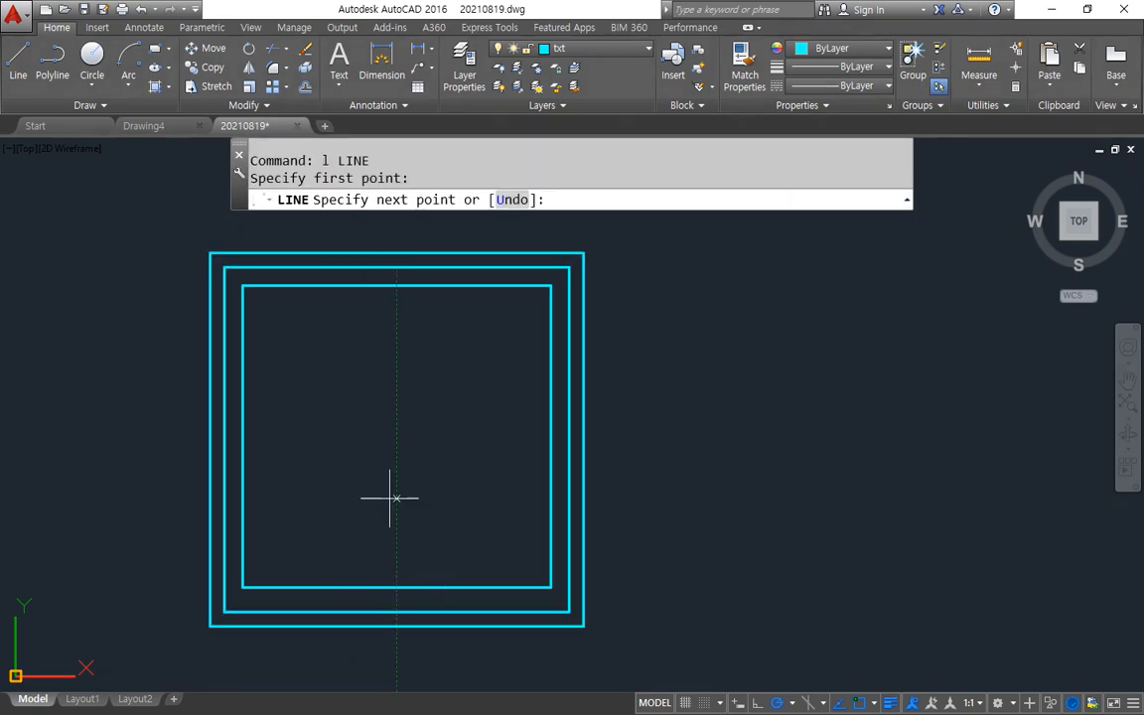
click(396, 612)
key(Return)
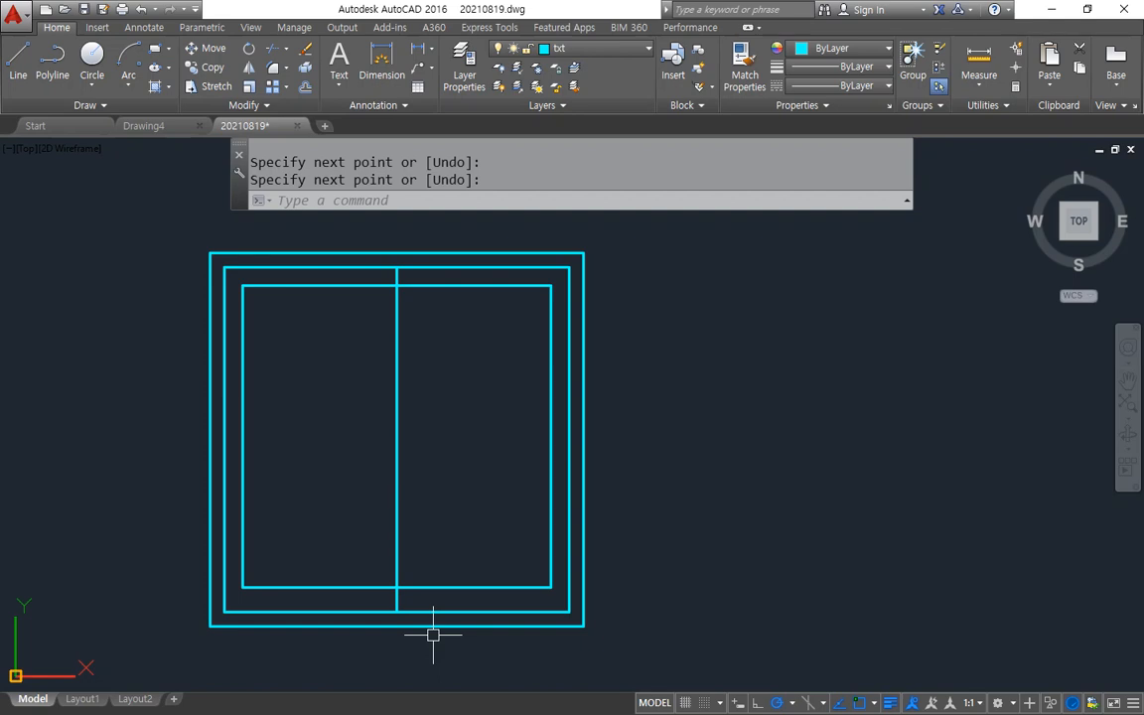
key(Escape)
Step: Offset the window's vertical centre line 30 to each side
scroll(398, 393, up, 2)
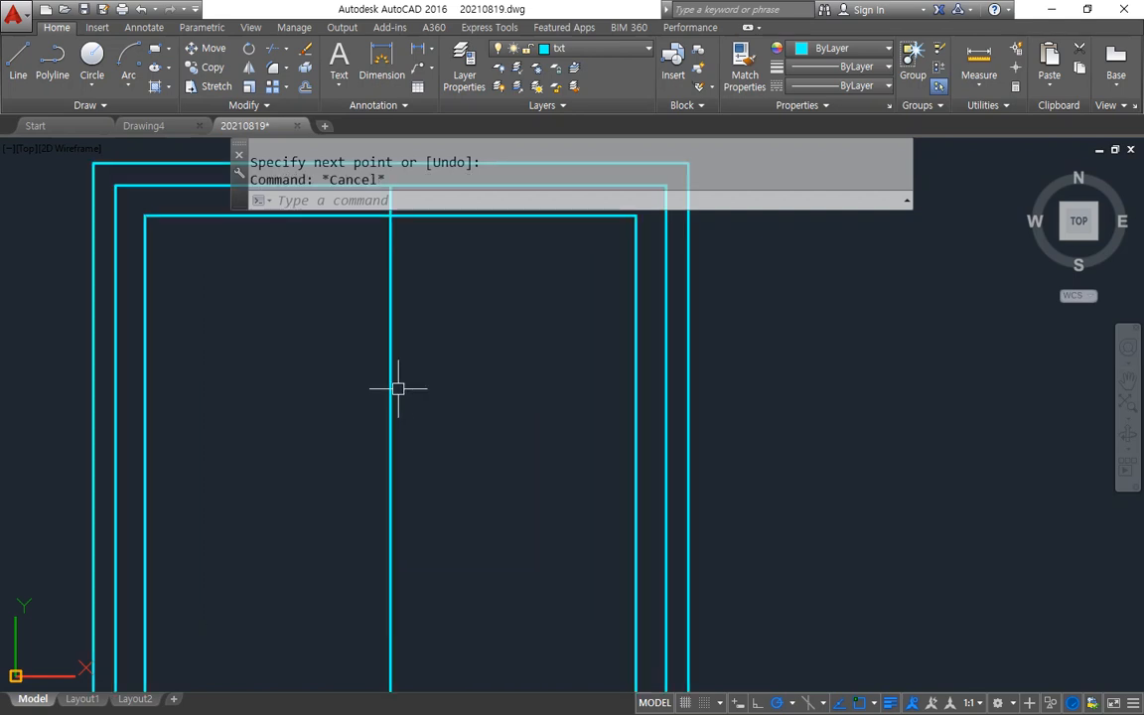
text(o)
key(Return)
text(30)
key(Return)
click(393, 377)
click(406, 377)
click(390, 377)
click(357, 379)
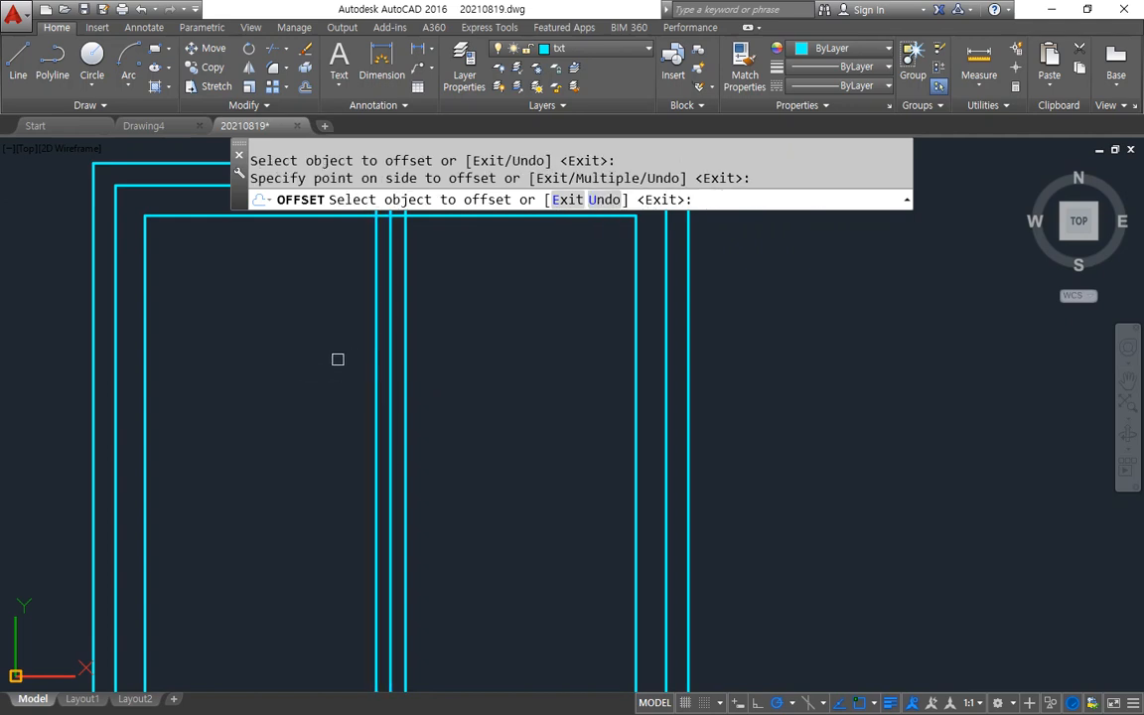
key(Return)
Step: Erase the original vertical centre line between its two offset copies
middle_drag(391, 211, 364, 333)
scroll(365, 329, up, 2)
click(364, 328)
text(e)
key(Return)
Step: Trim the meeting stile so its left line spans the frame and its right line closes only the right sash opening
text(tr)
key(Return)
key(Return)
click(381, 314)
scroll(390, 466, down, 4)
middle_drag(366, 592, 348, 379)
scroll(342, 522, up, 2)
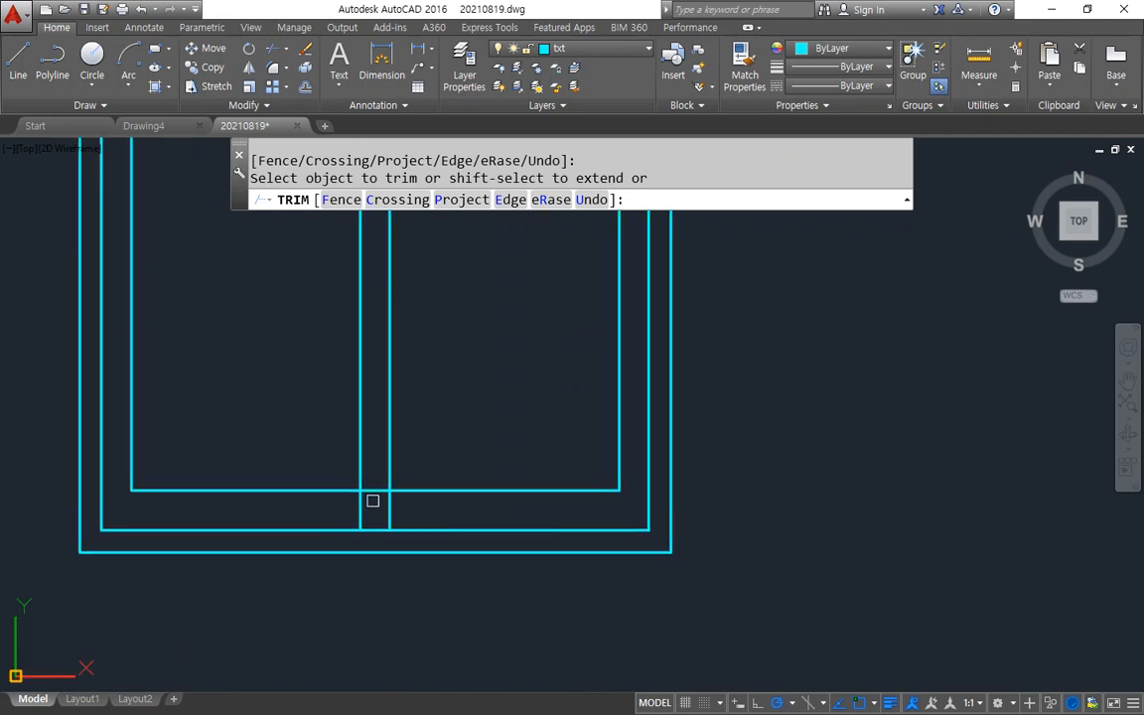
key(Escape)
scroll(390, 492, down, 2)
middle_drag(391, 493, 446, 550)
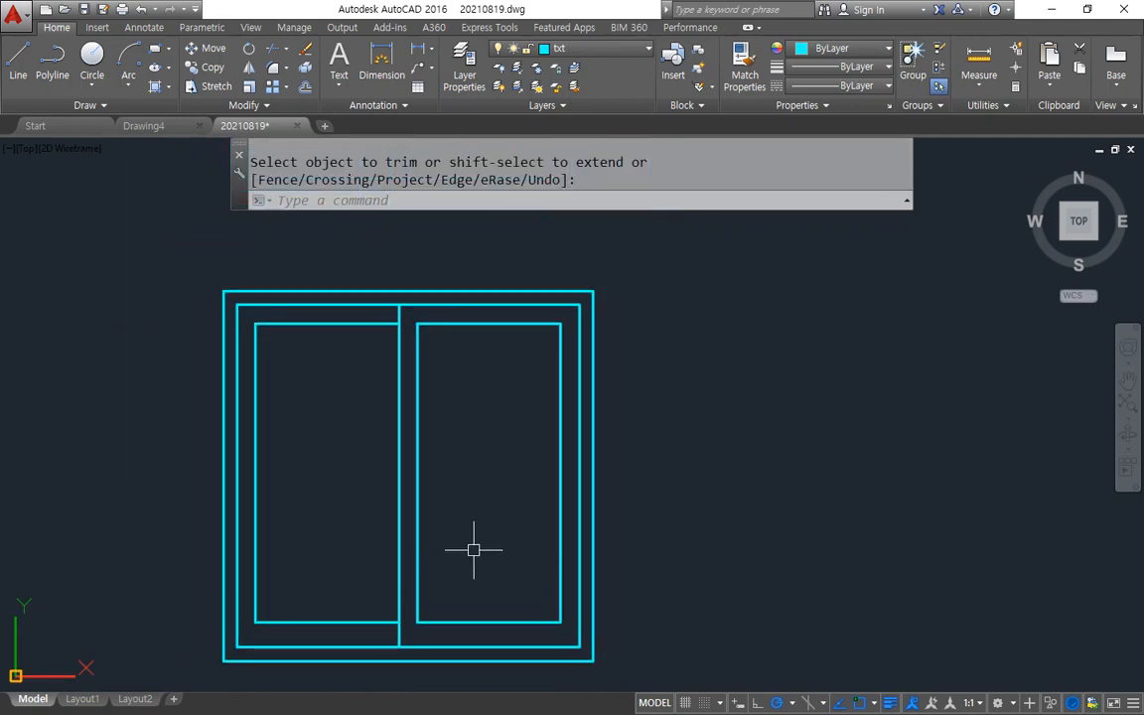
Step: Draw vertical projection lines upward from both upper corners of the window's outer frame
middle_drag(372, 375, 354, 490)
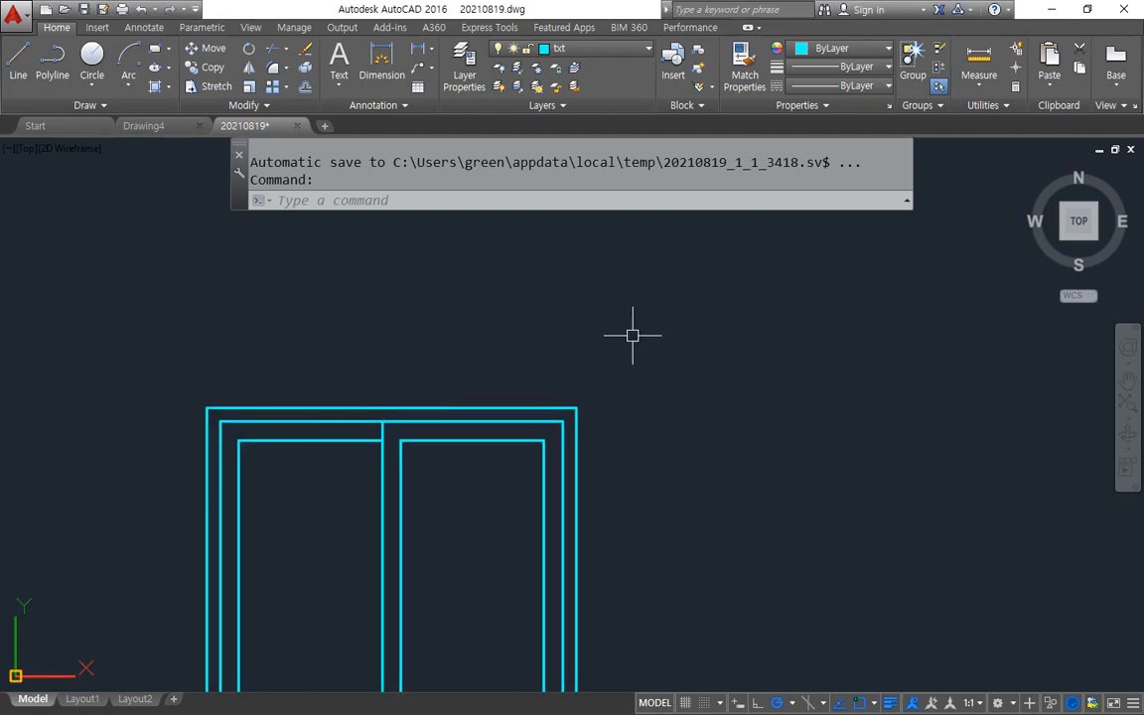
text(LINE)
key(Return)
click(203, 401)
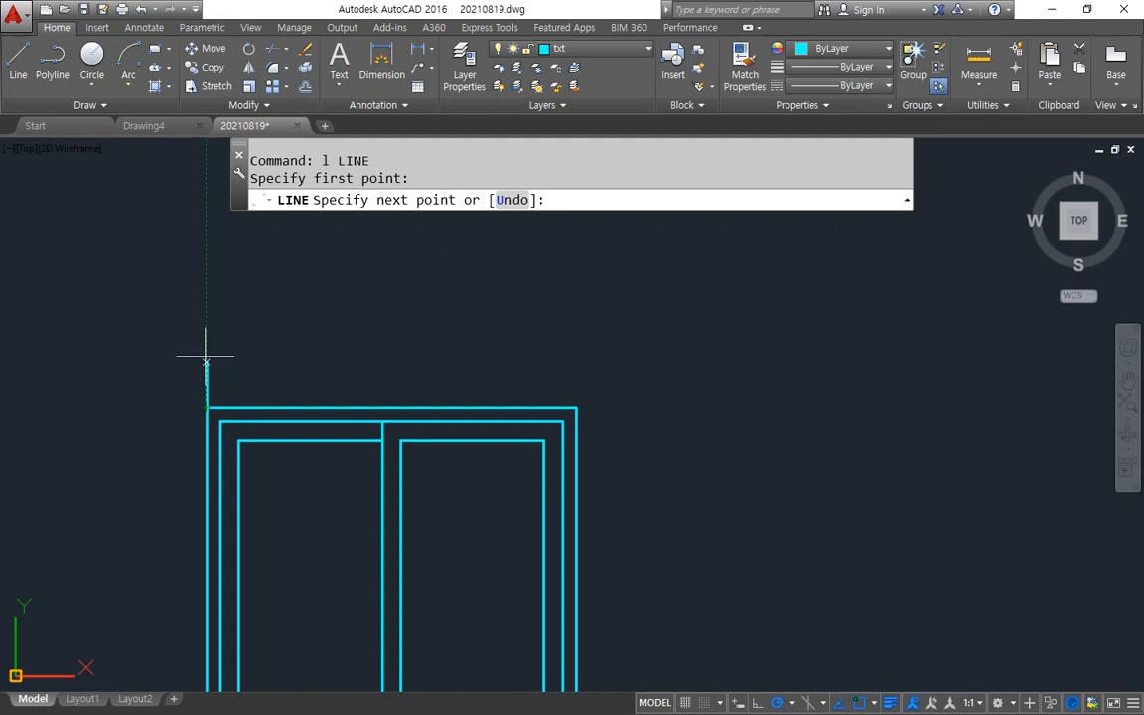
click(205, 174)
key(Return)
key(Return)
click(571, 407)
middle_drag(560, 274, 556, 365)
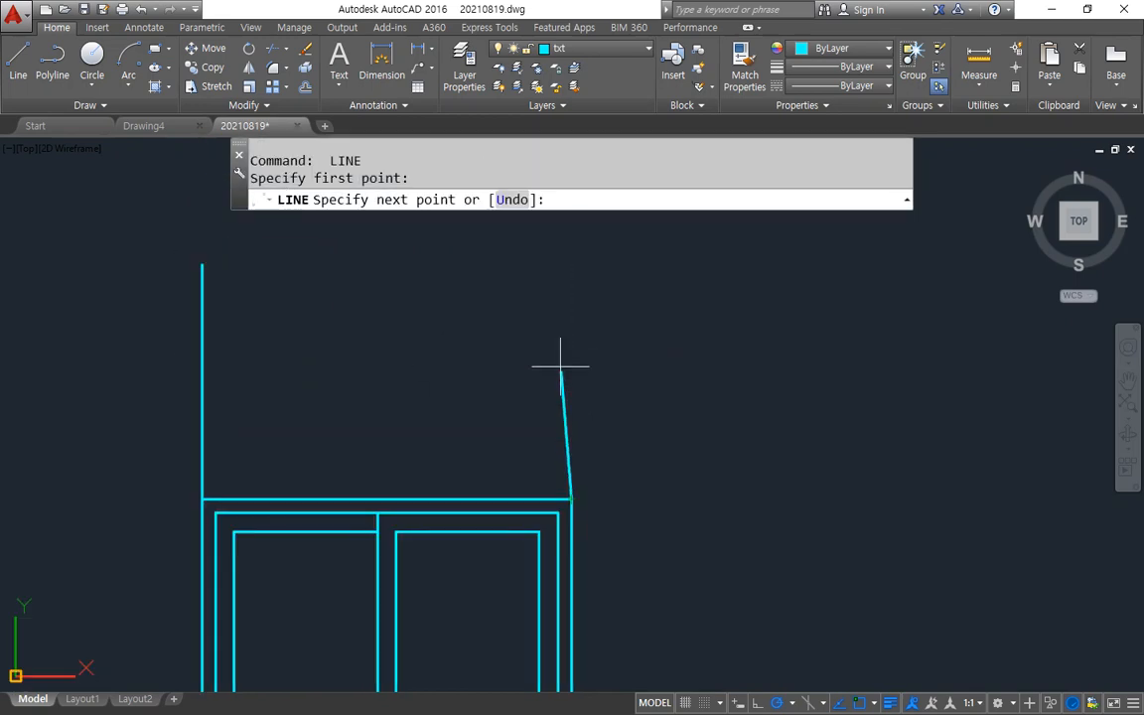
click(571, 246)
key(Return)
Step: Draw a horizontal line above the window, crossing both vertical projection lines
key(Return)
click(70, 387)
click(735, 387)
key(Return)
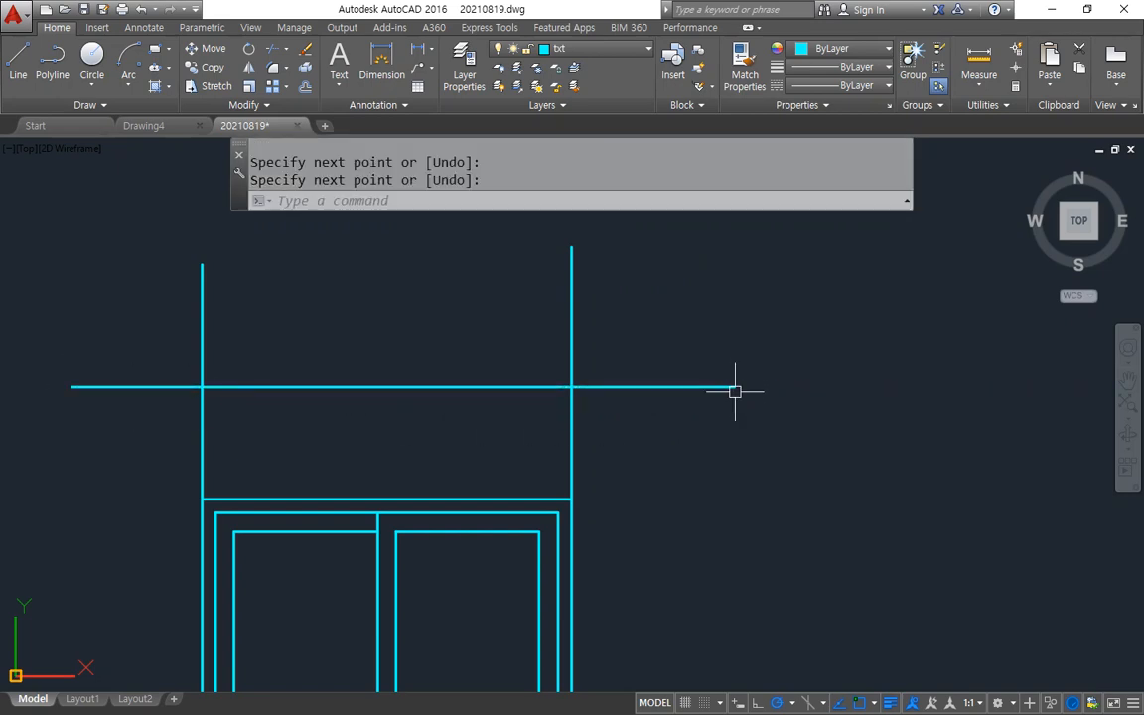
mouse_move(385, 229)
mouse_down()
mouse_move(385, 319)
mouse_move(408, 313)
mouse_move(352, 307)
mouse_up()
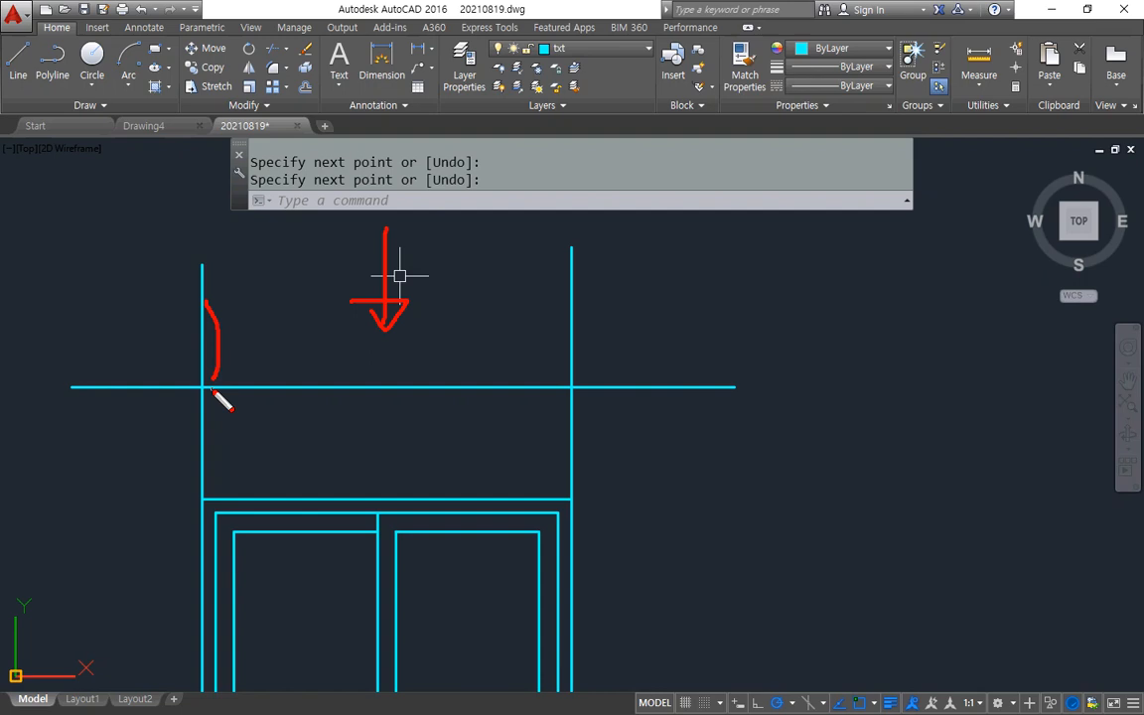
key(Escape)
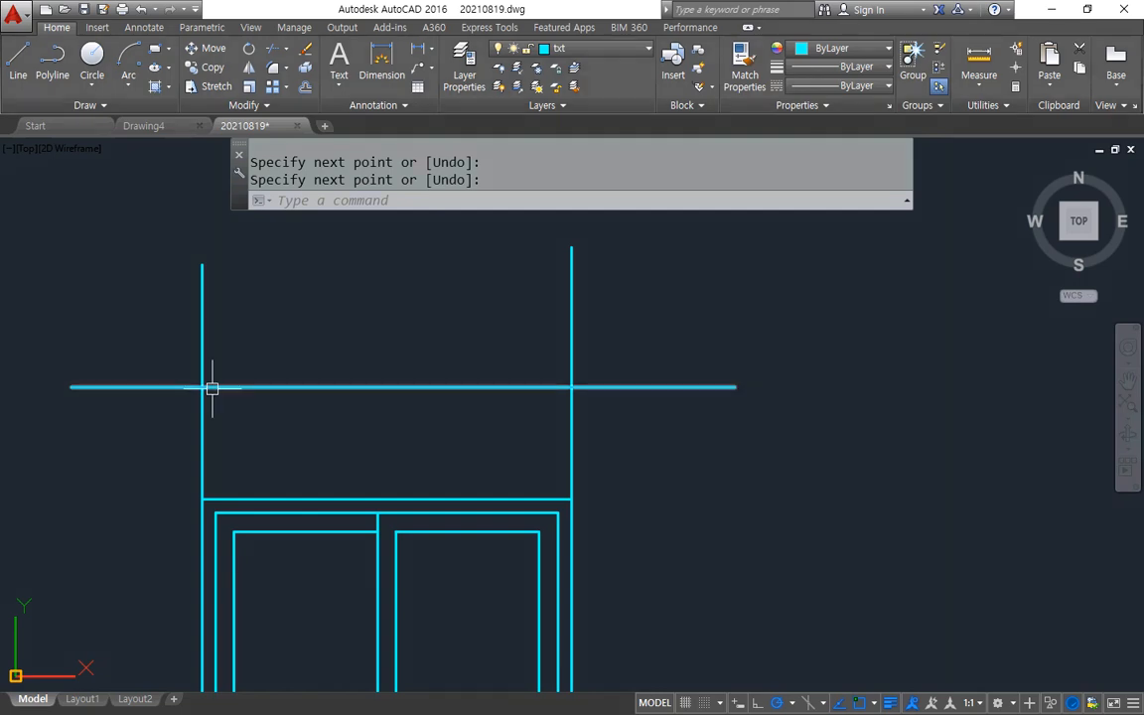
Step: Offset the horizontal line above the window 150 upward
text(O)
key(Return)
text(150)
key(Return)
click(291, 387)
click(296, 335)
key(Return)
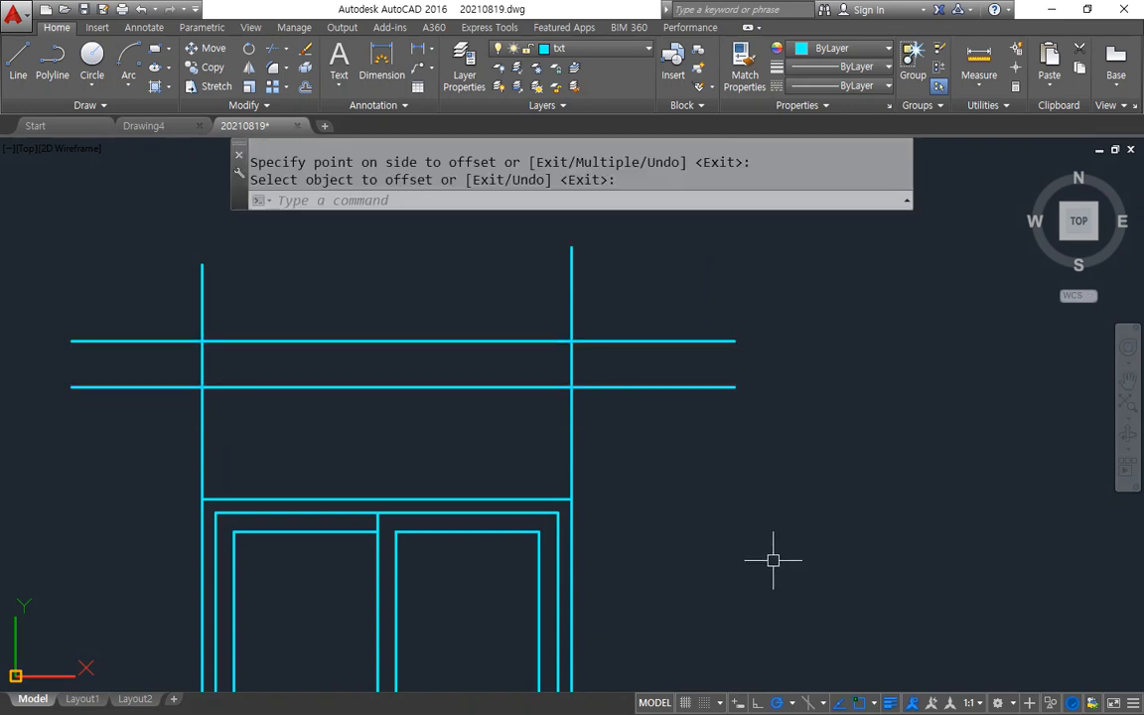
Step: Fence-trim the overhanging line ends around the two horizontals, leaving a closed 150-deep rectangle above the window
text(tr)
key(Return)
key(Return)
text(f)
key(Return)
drag(654, 434, 648, 322)
click(648, 322)
click(166, 300)
click(145, 440)
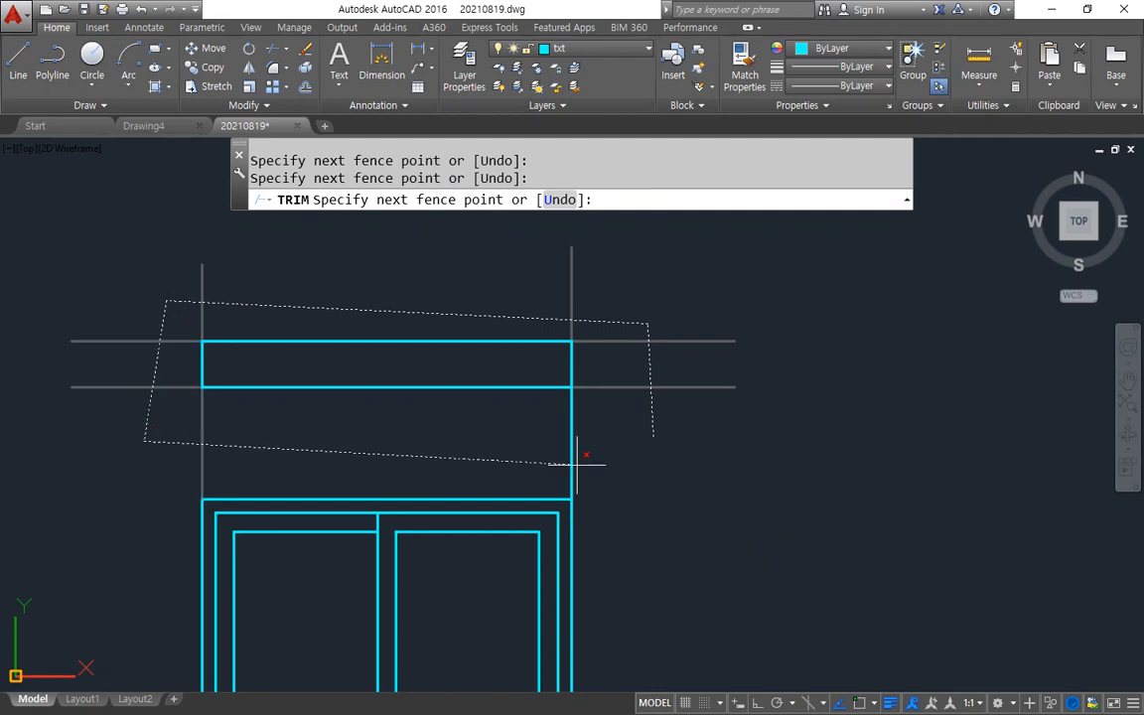
key(Return)
middle_drag(372, 497, 363, 368)
drag(96, 486, 713, 501)
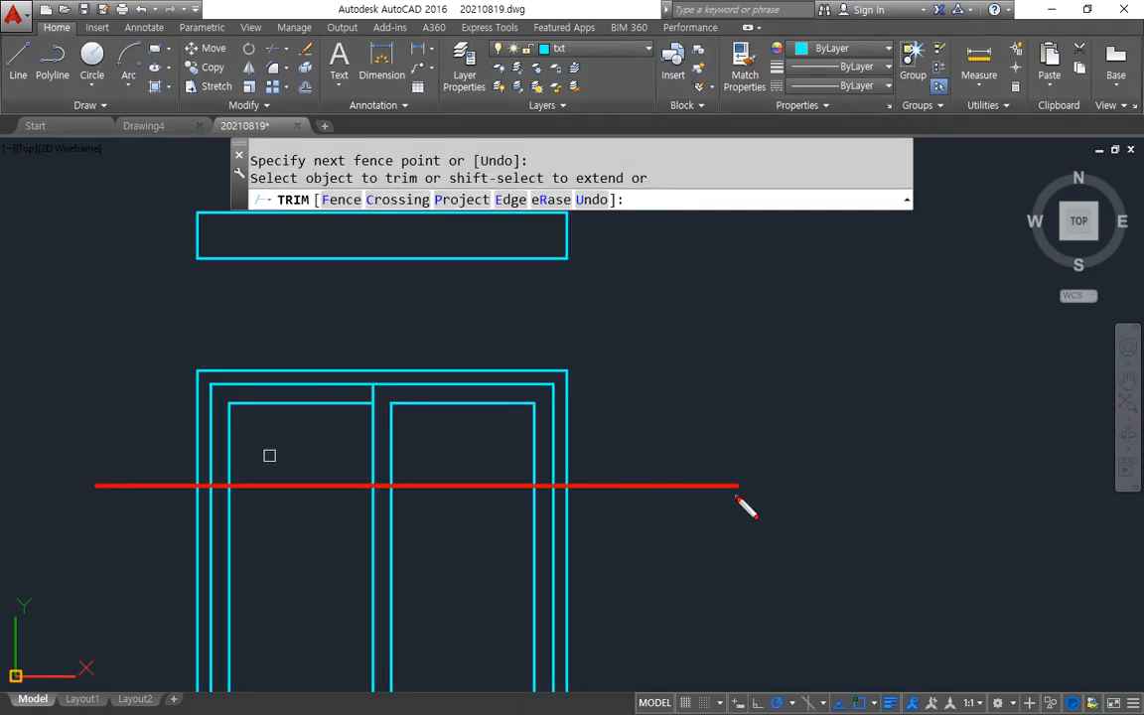
mouse_move(595, 284)
mouse_down()
mouse_move(612, 444)
mouse_move(633, 437)
mouse_move(644, 402)
mouse_up()
drag(134, 346, 136, 449)
drag(106, 409, 130, 454)
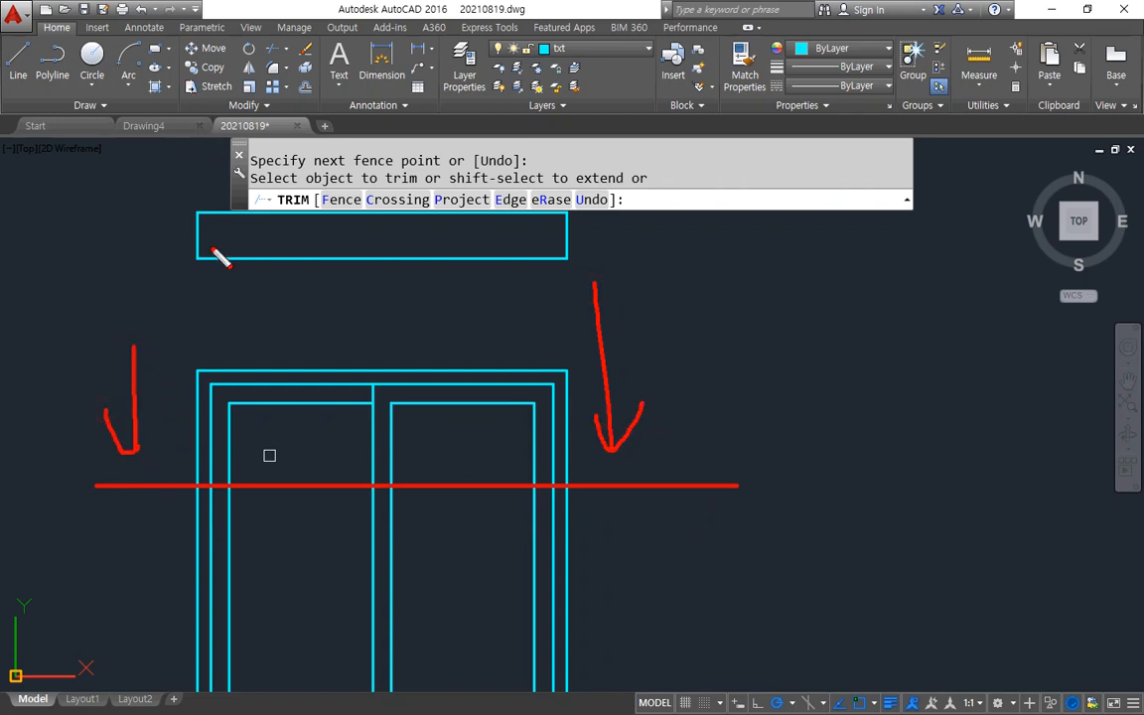
drag(183, 474, 184, 475)
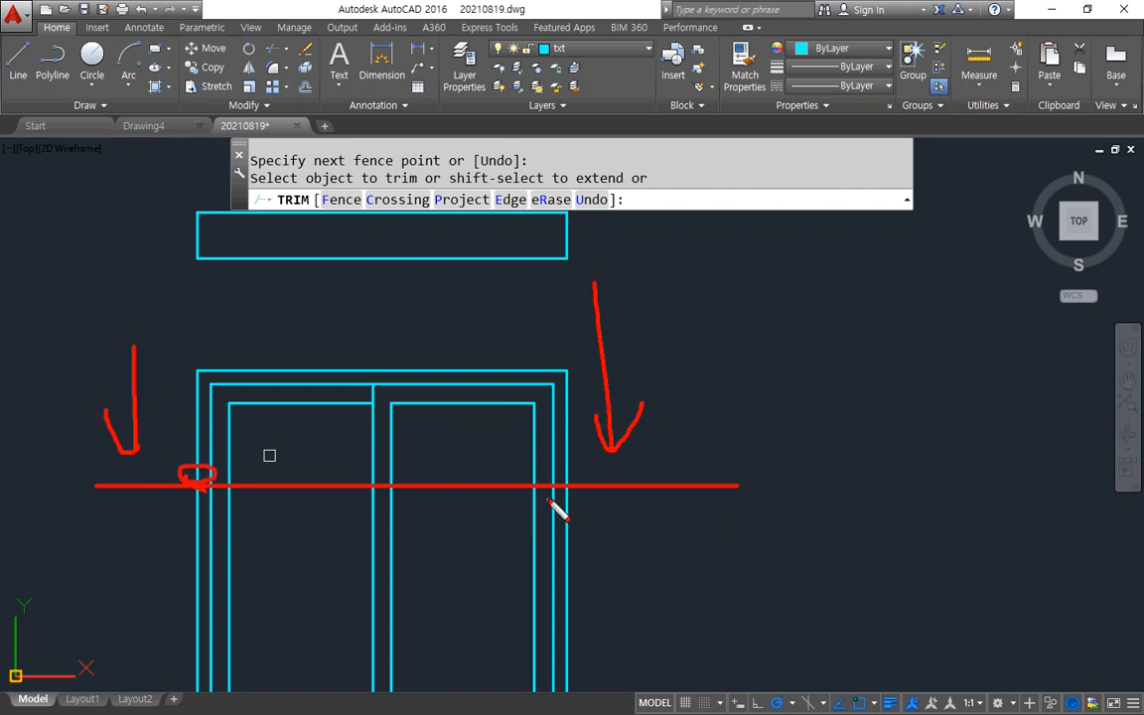
drag(567, 481, 571, 495)
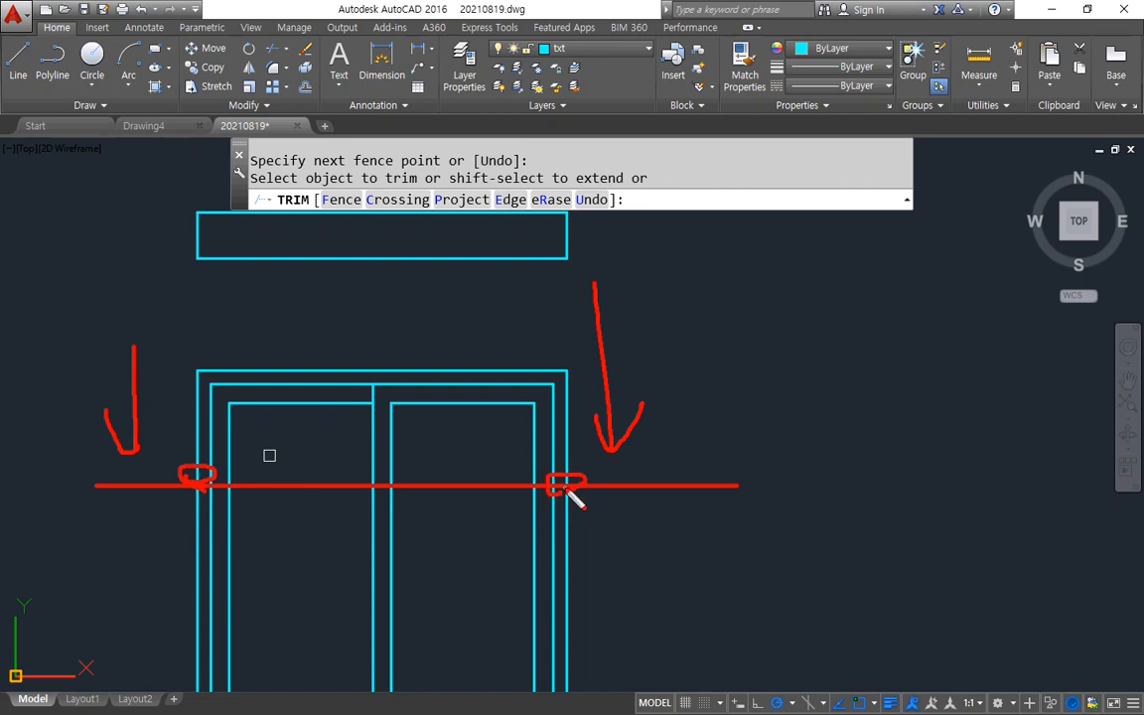
key(Escape)
key(Return)
click(547, 467)
click(206, 251)
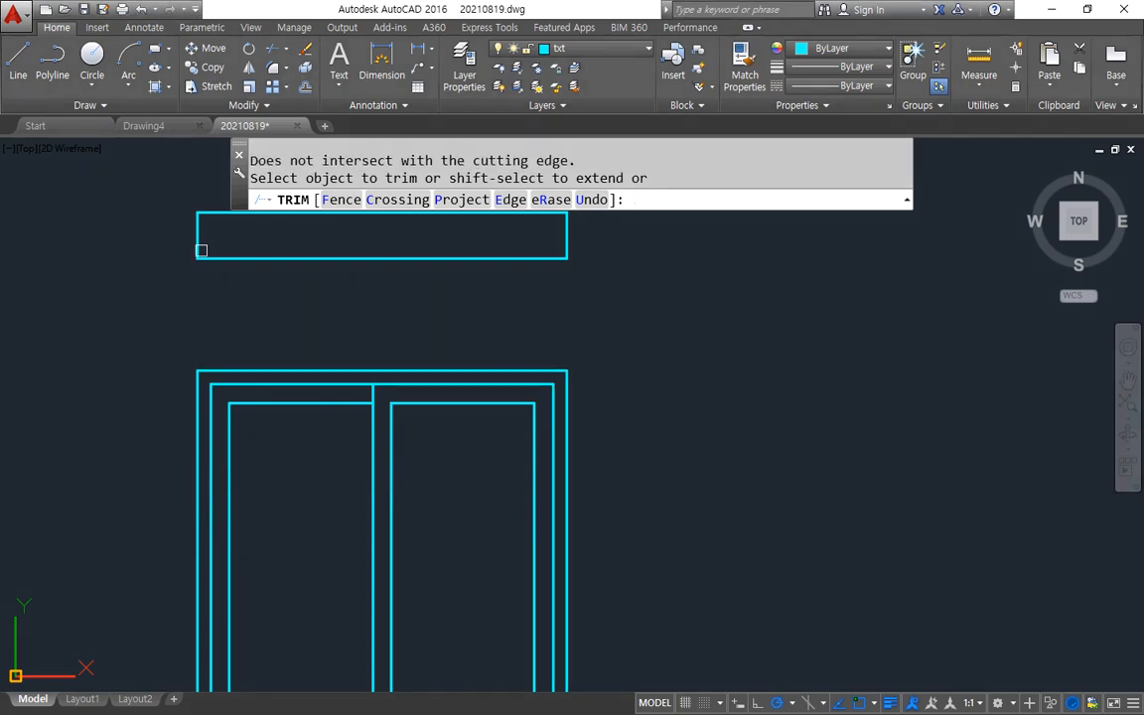
key(Escape)
key(Escape)
key(Escape)
Step: Offset both short end edges of the window plan rectangle 45 inward
text(o)
key(Return)
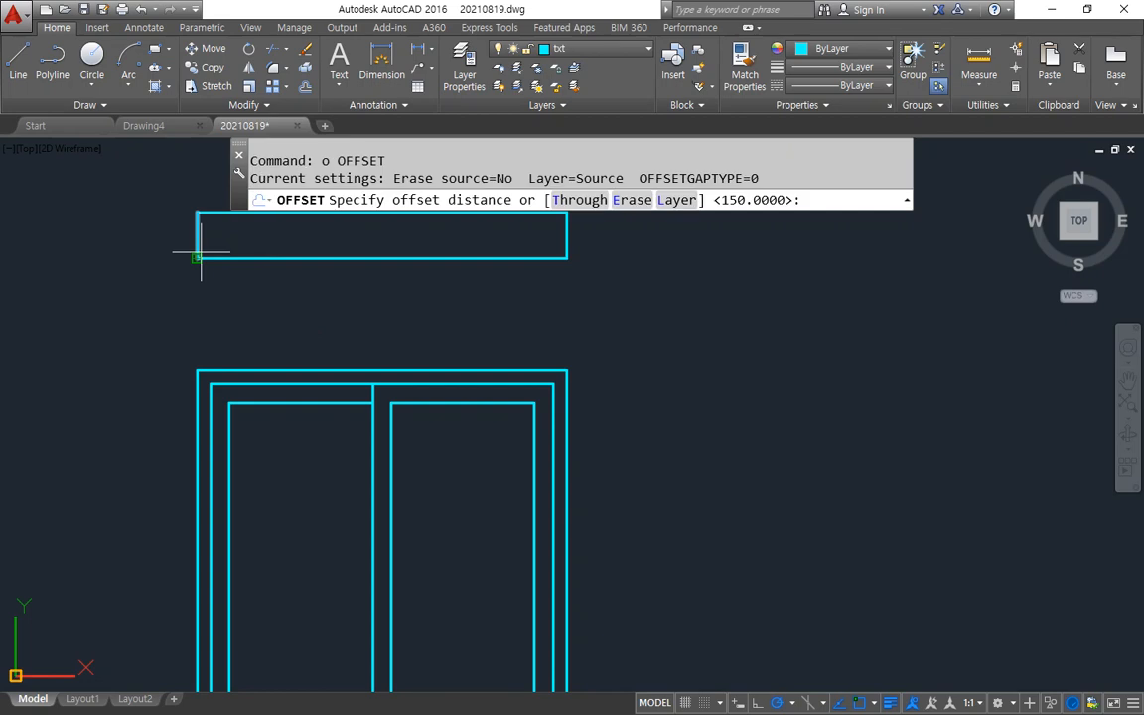
text(45)
key(Return)
click(198, 235)
click(233, 243)
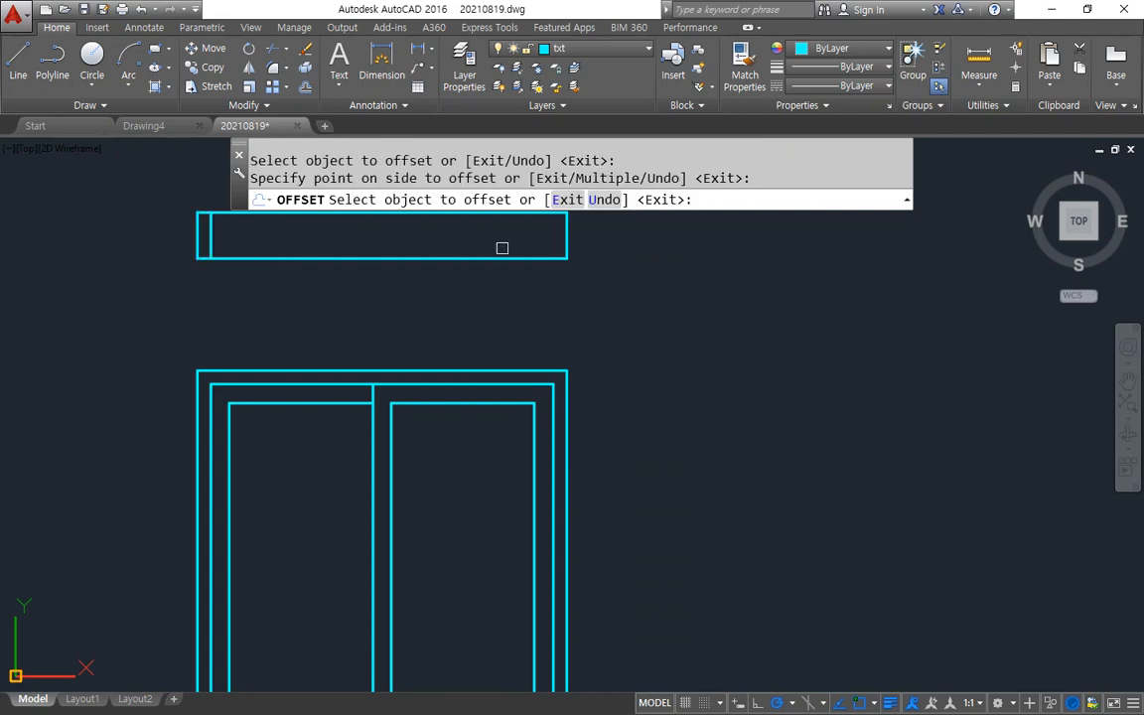
click(562, 239)
click(510, 230)
key(Return)
scroll(465, 319, up, 4)
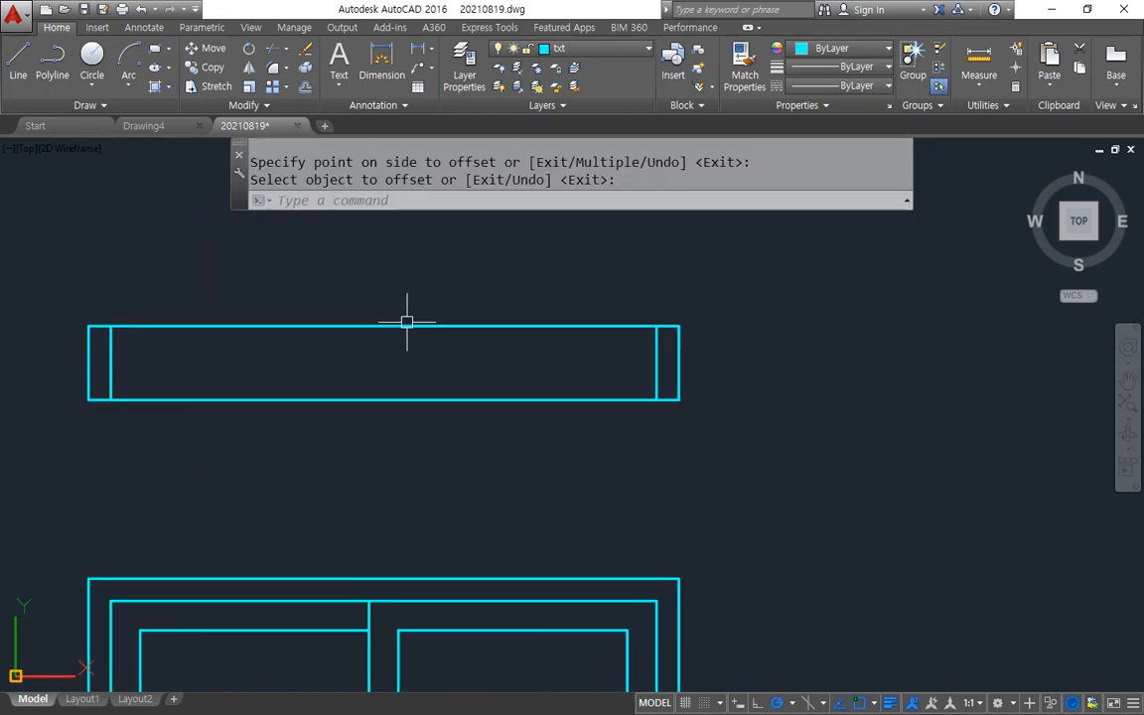
mouse_move(379, 401)
middle_down()
mouse_move(625, 455)
mouse_move(559, 455)
middle_up()
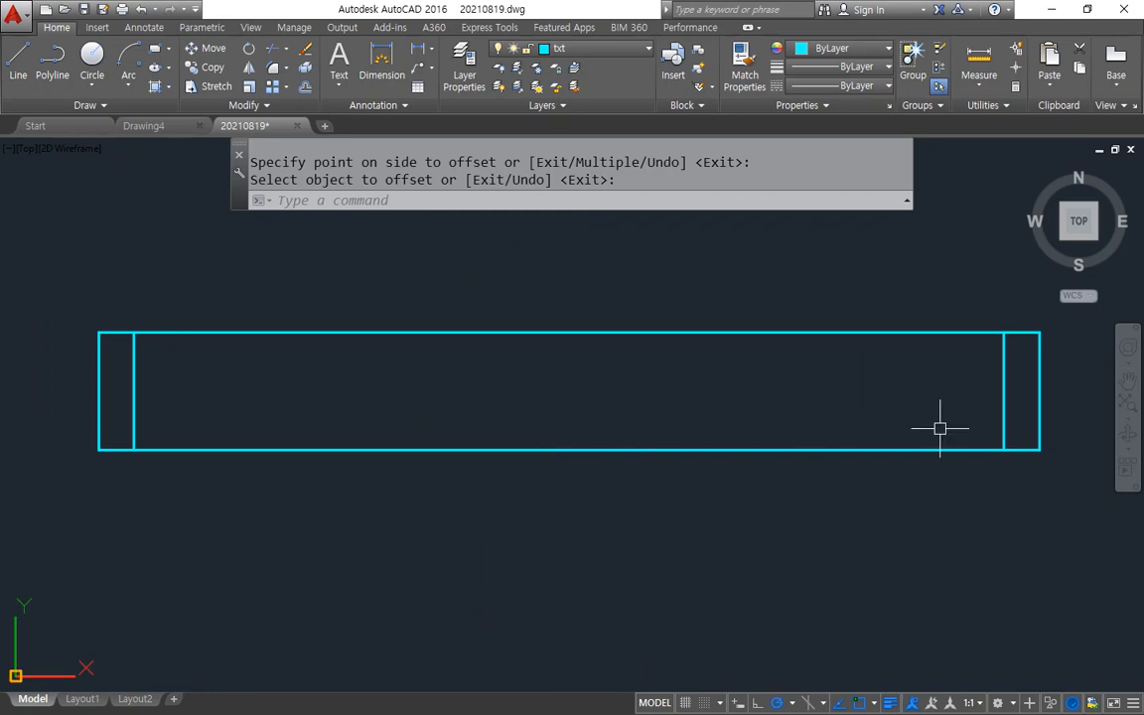
mouse_move(971, 433)
mouse_down()
mouse_move(249, 414)
mouse_move(576, 365)
mouse_move(930, 417)
mouse_up()
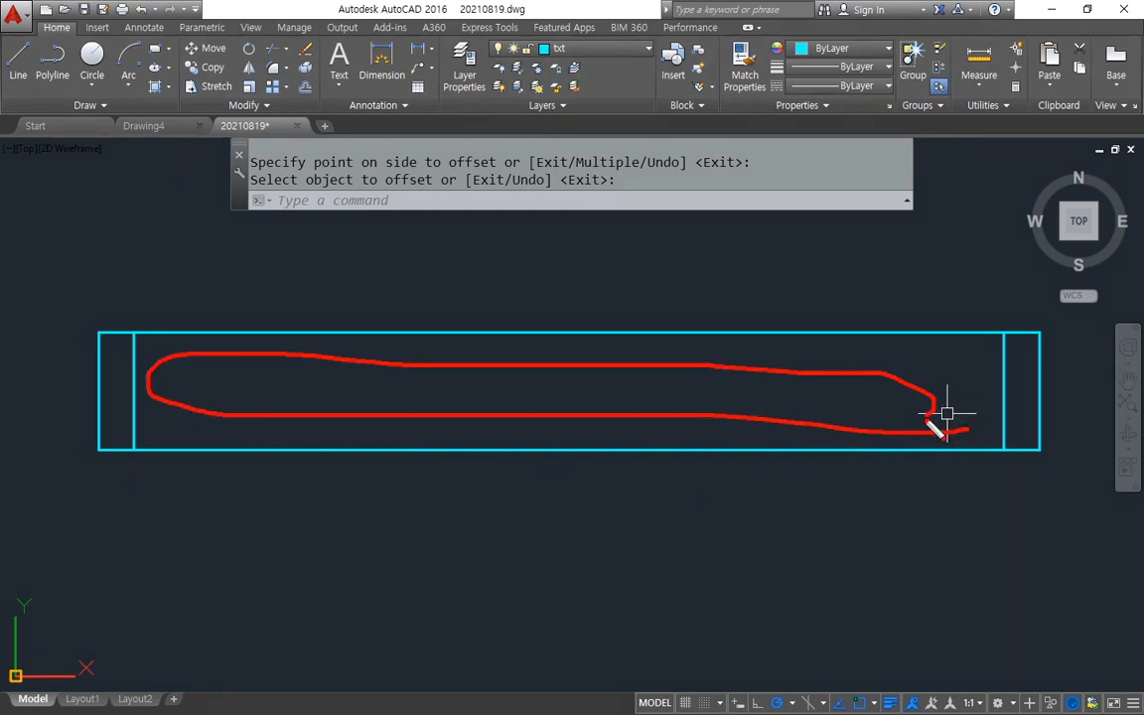
key(Escape)
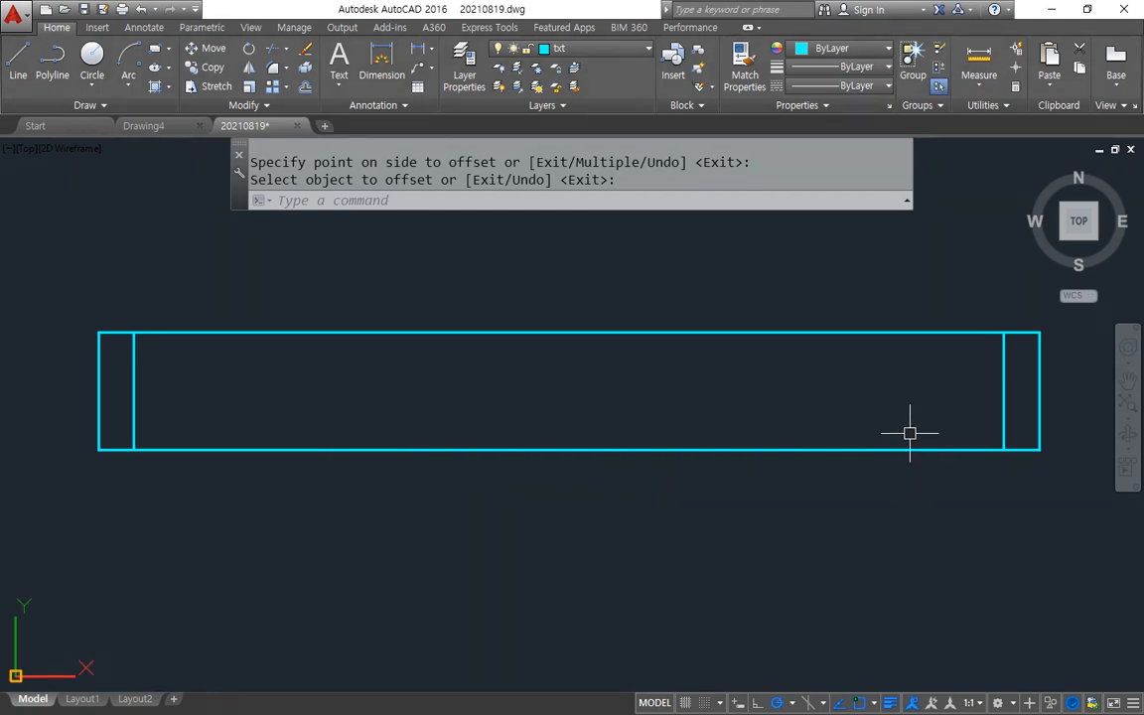
Step: Draw a horizontal centre line between the midpoints of the plan's two inner jamb lines
text(l)
key(Return)
click(1002, 392)
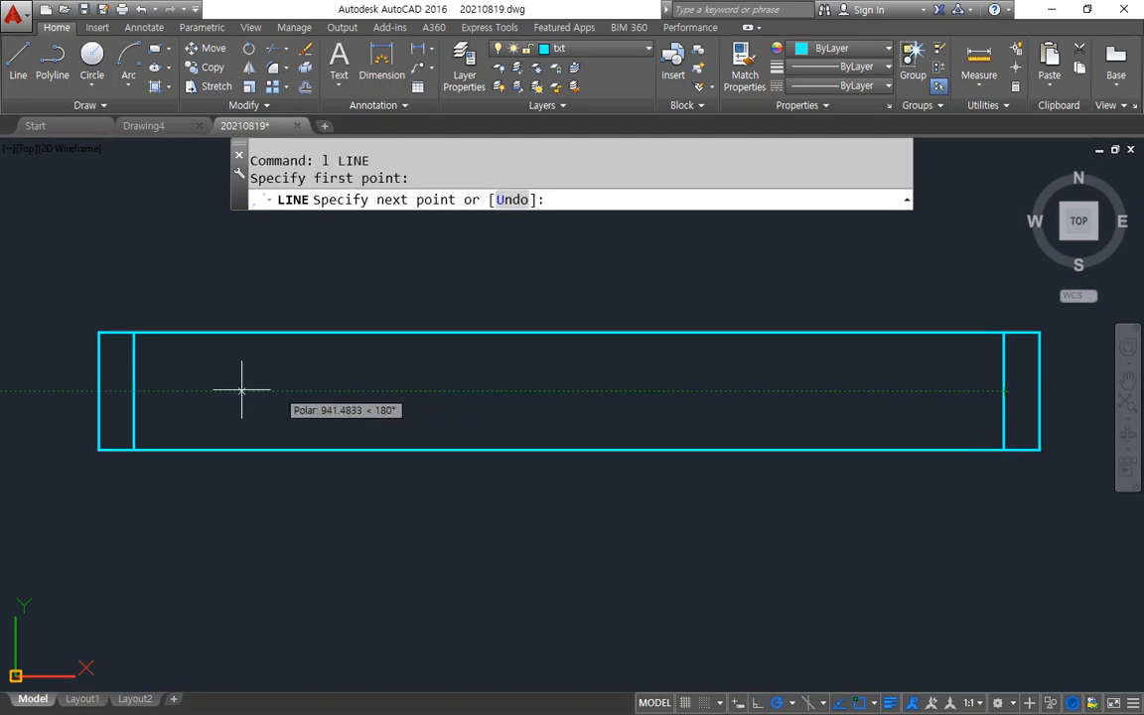
click(135, 392)
key(Return)
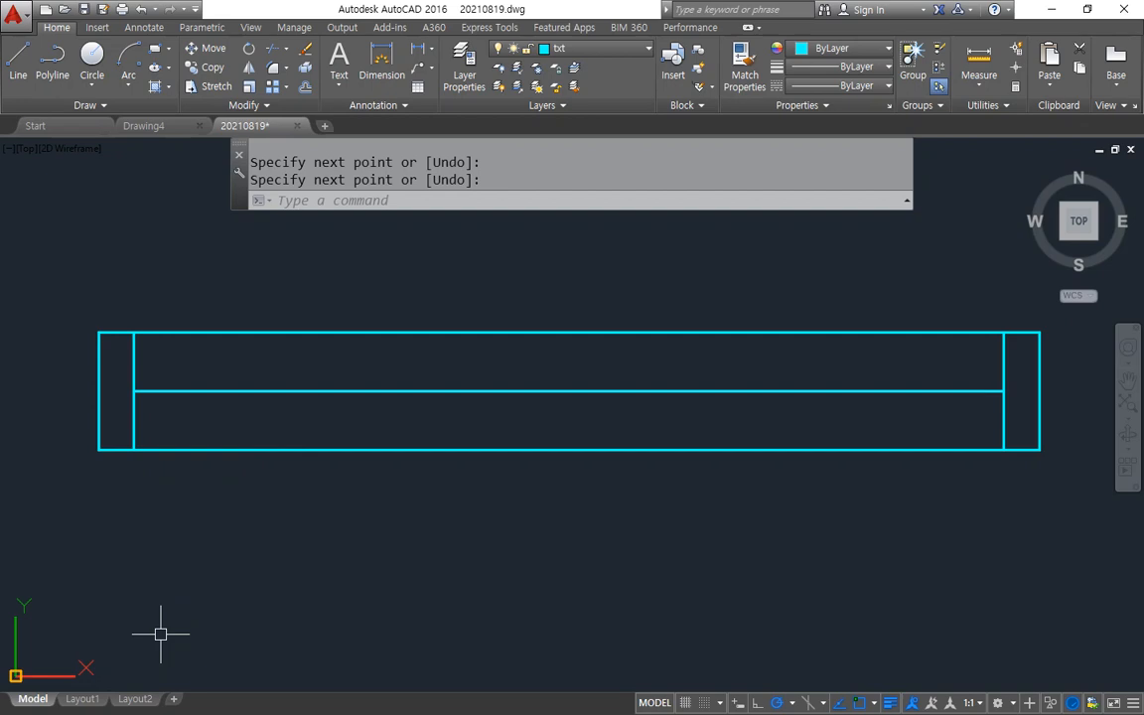
Step: Offset the plan's horizontal centre line 40 to both sides
text(o)
key(Return)
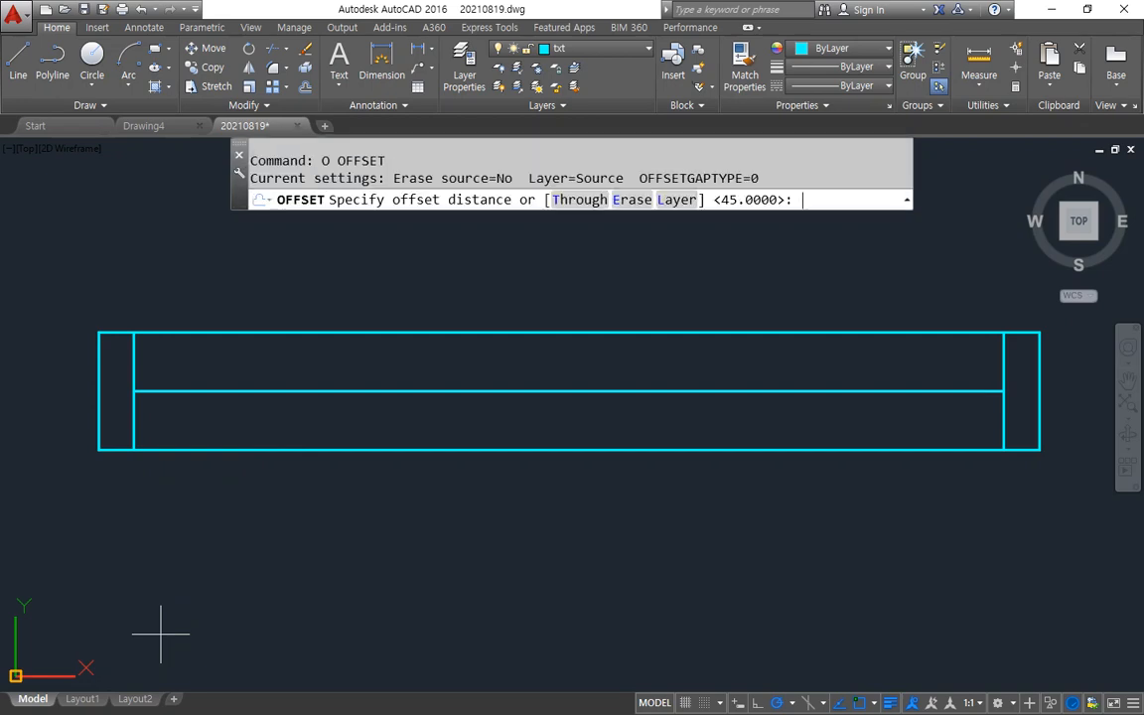
key(Return)
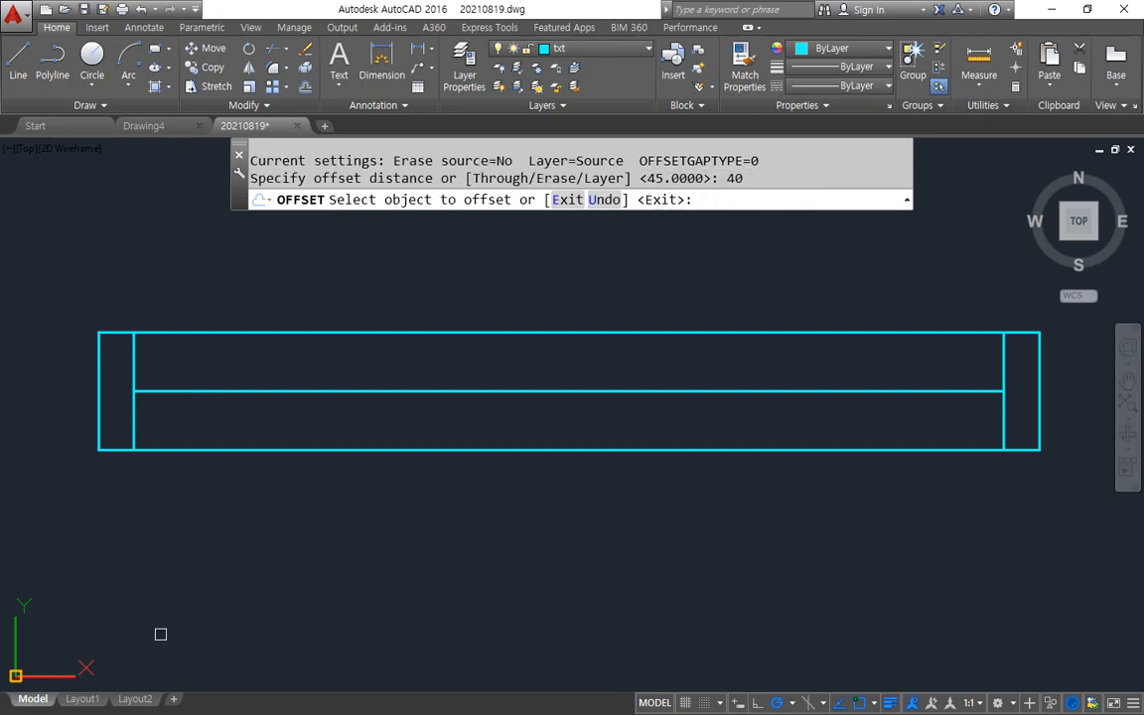
click(176, 388)
click(214, 402)
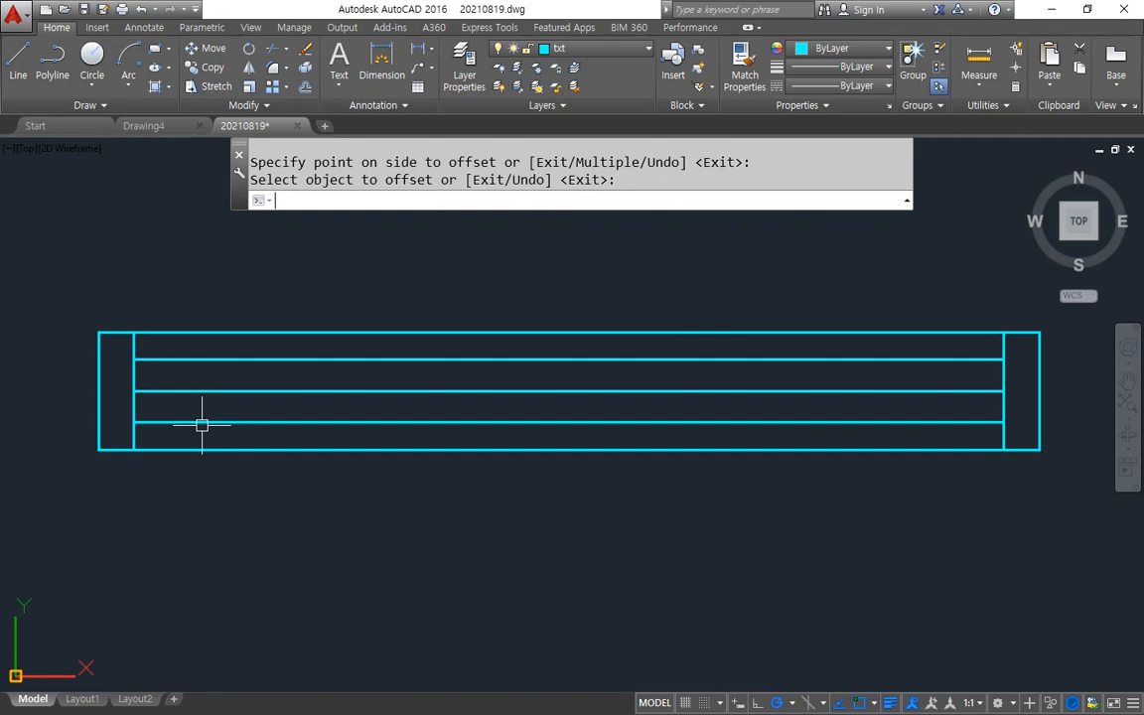
key(Return)
Step: Draw a short vertical line joining the midpoints of the upper and lower sash lines in the plan
text(l)
key(Return)
click(569, 359)
click(569, 421)
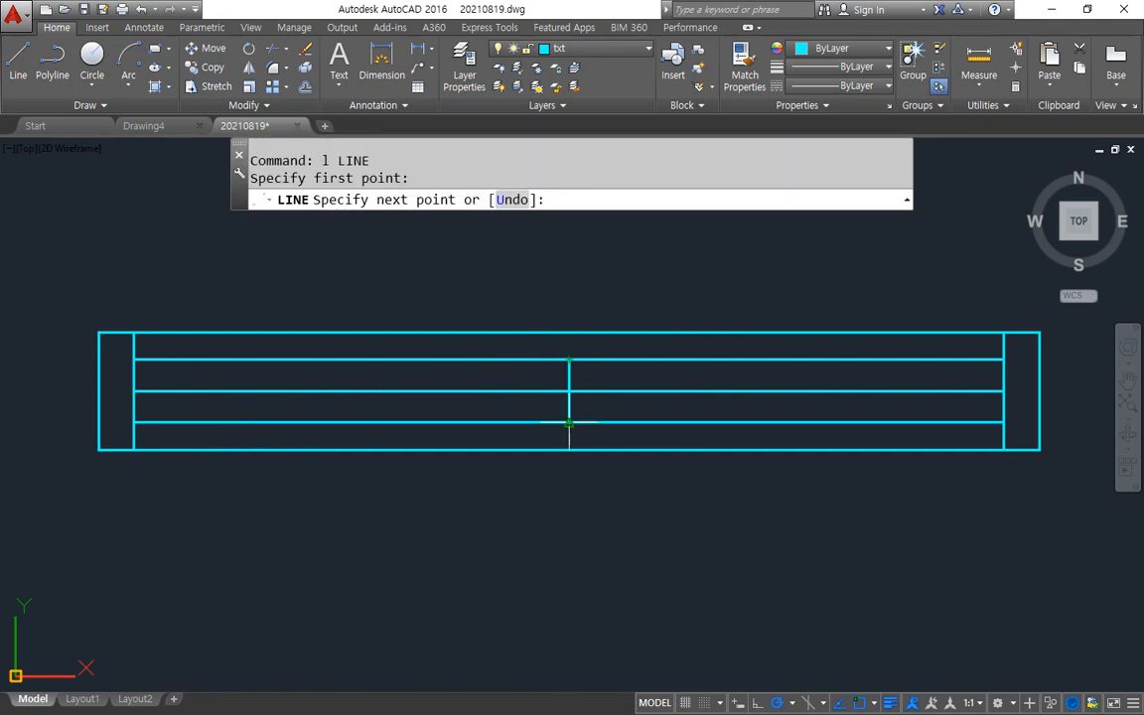
key(Return)
Step: Offset the short vertical centre line in the window plan 30 to both sides
text(o)
key(Return)
text(30)
key(Return)
click(570, 377)
click(620, 375)
click(567, 377)
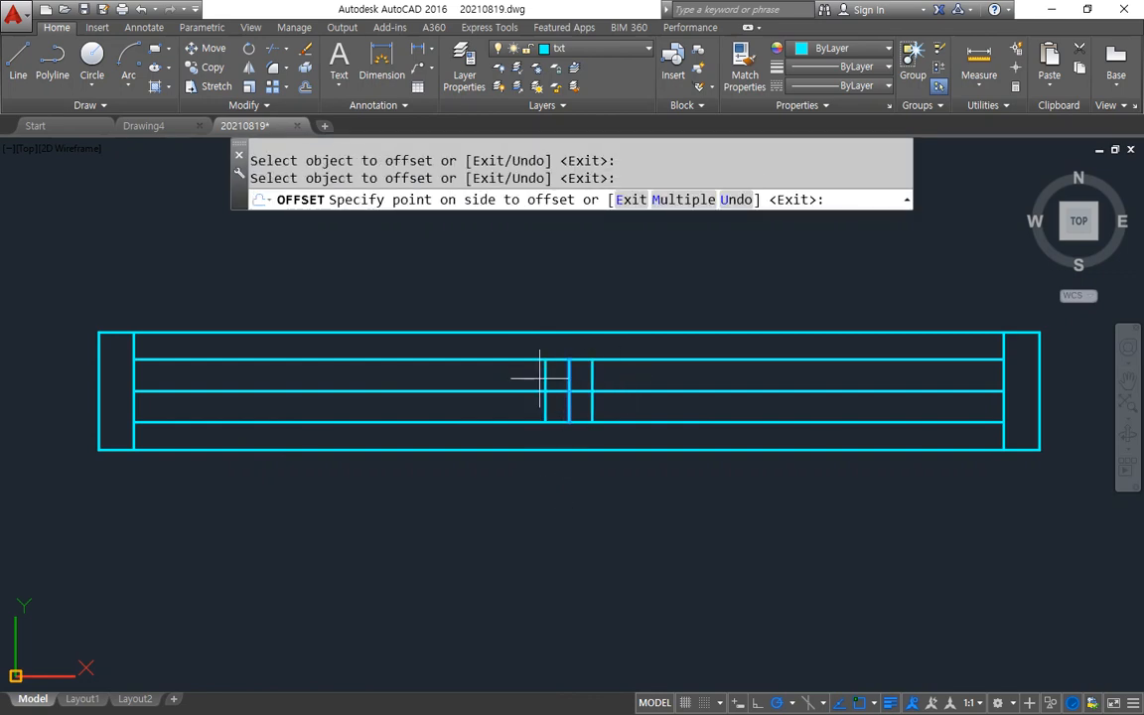
click(544, 378)
key(Return)
Step: Put the plan's short vertical centre line on the cen layer and stretch both its ends beyond the frame
click(570, 377)
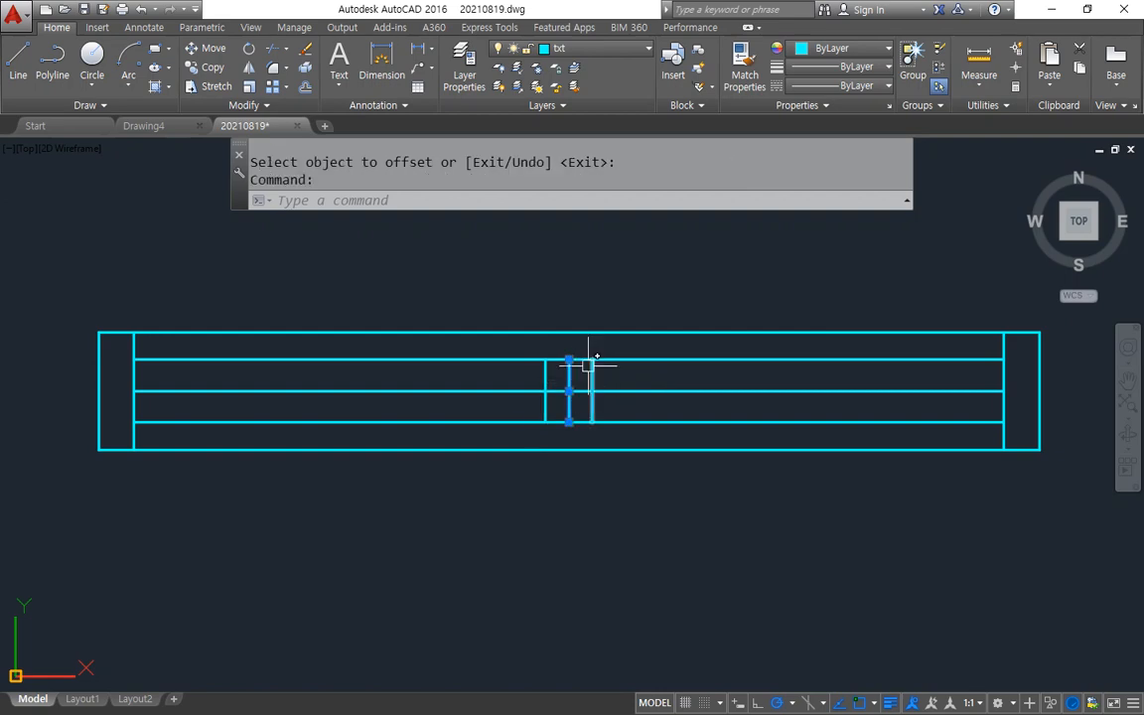
click(576, 47)
click(599, 92)
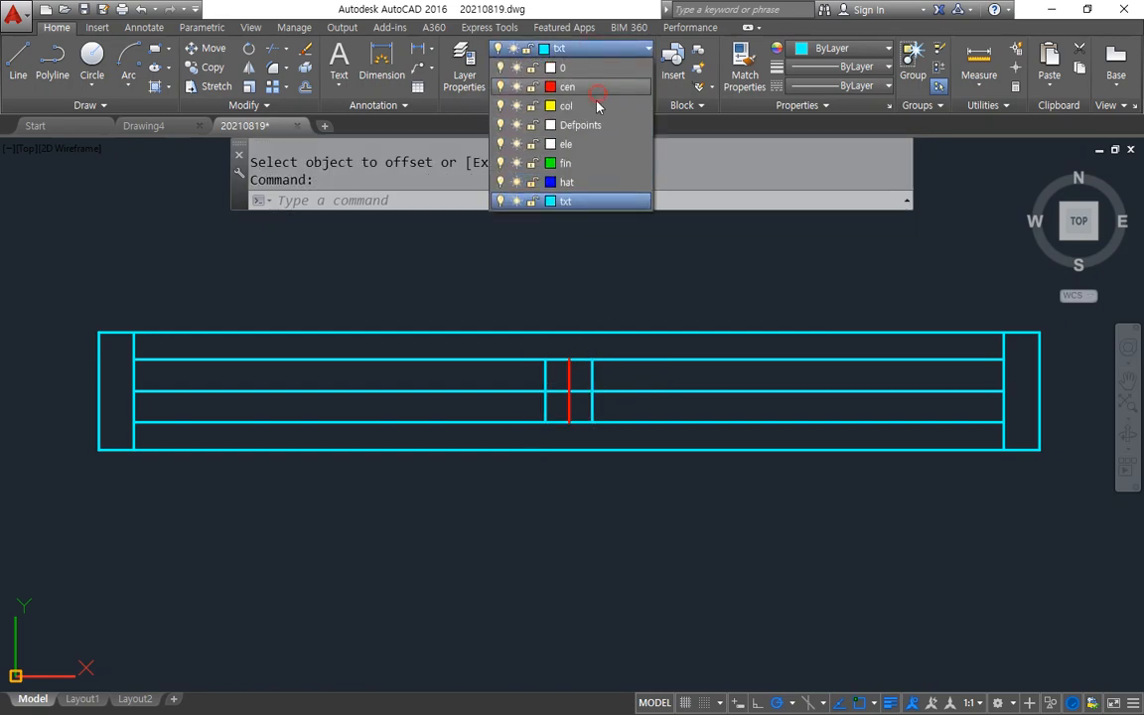
click(569, 360)
click(569, 304)
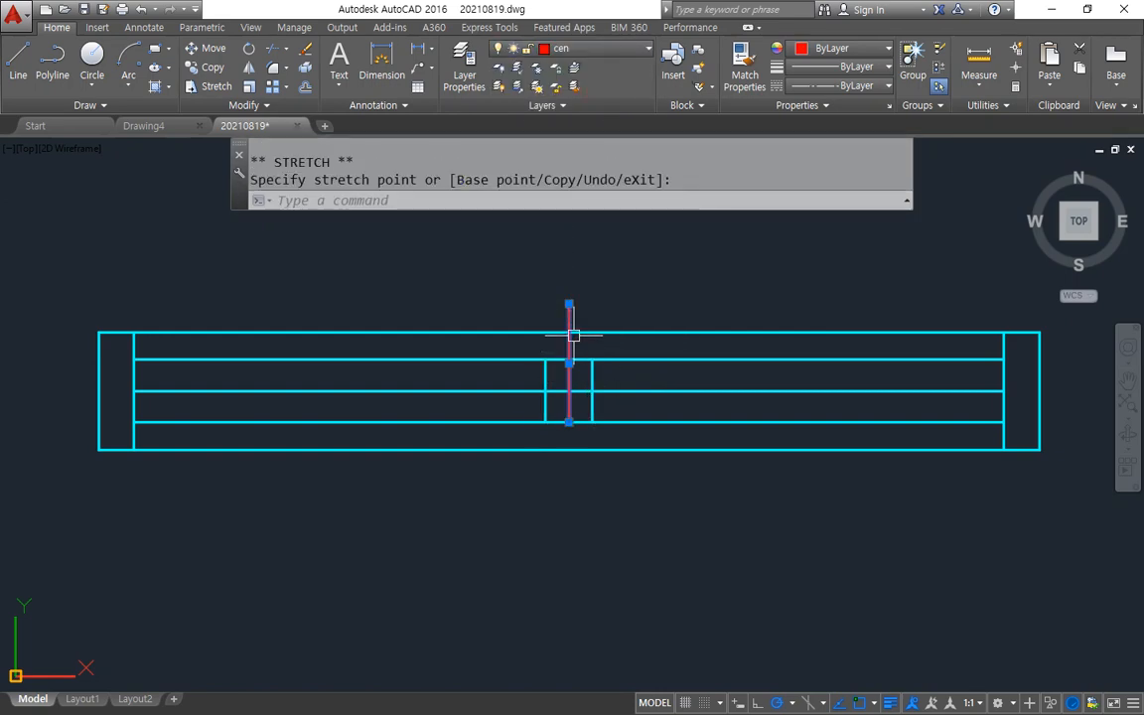
click(568, 423)
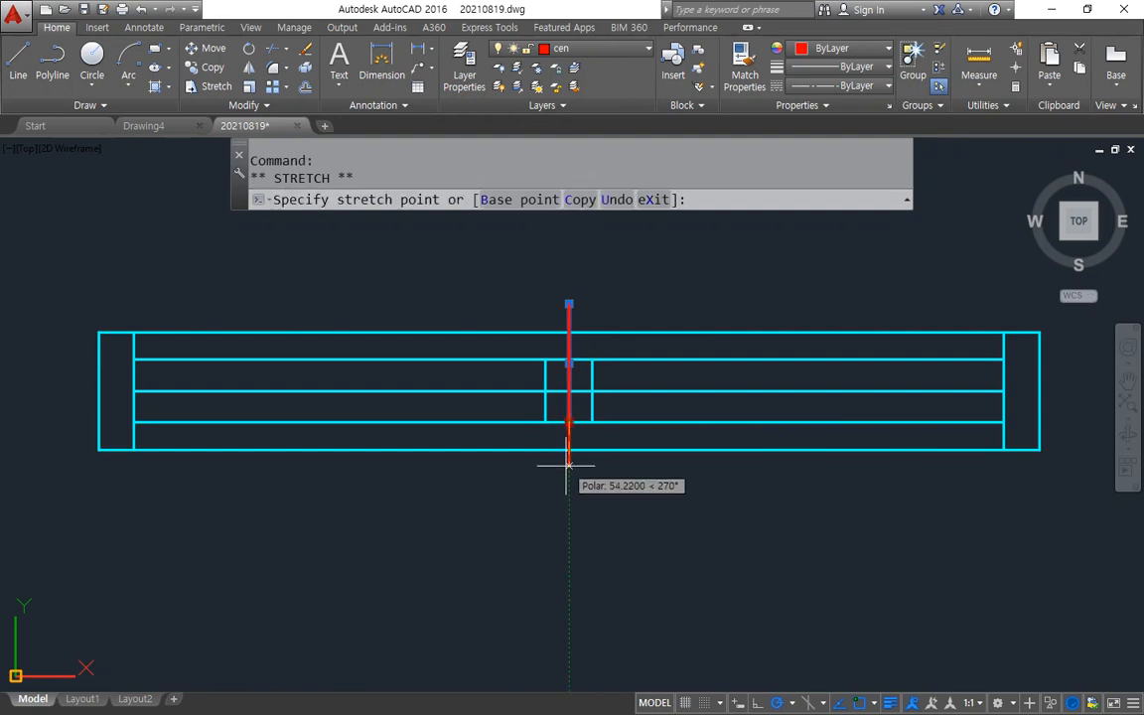
click(567, 468)
key(Escape)
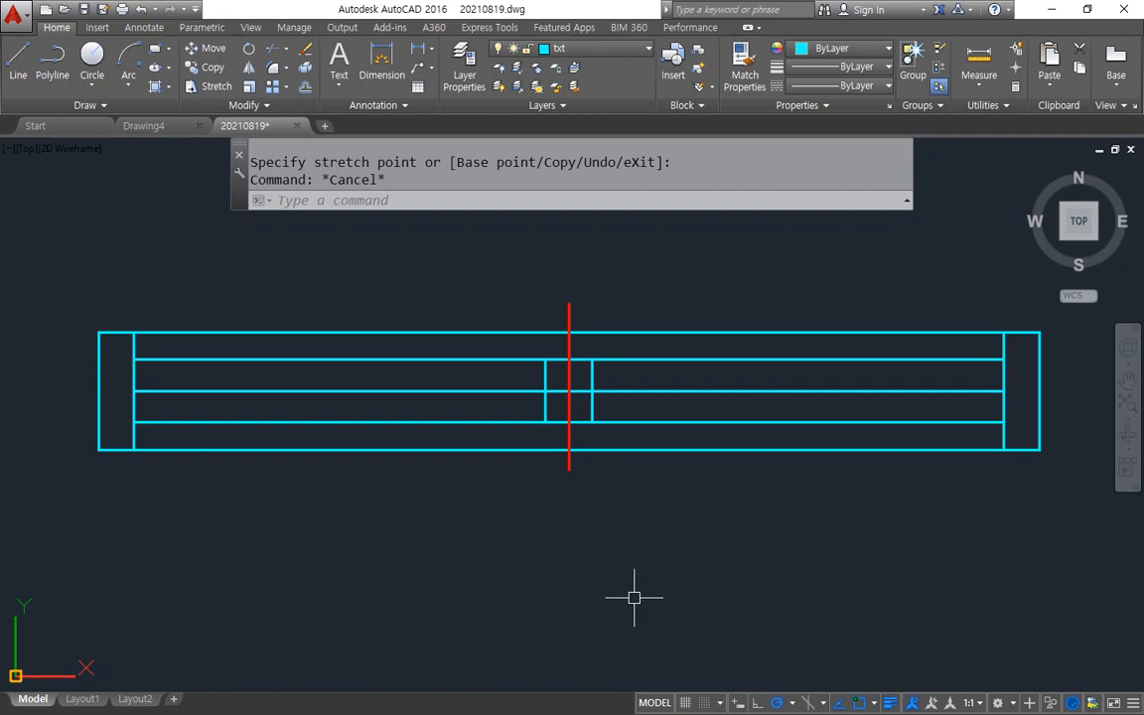
Step: Fillet the meeting stiles with radius 0 at the upper sash line's right corner and the lower sash line's left corner
text(f)
key(Return)
click(583, 357)
click(591, 372)
key(Return)
click(543, 408)
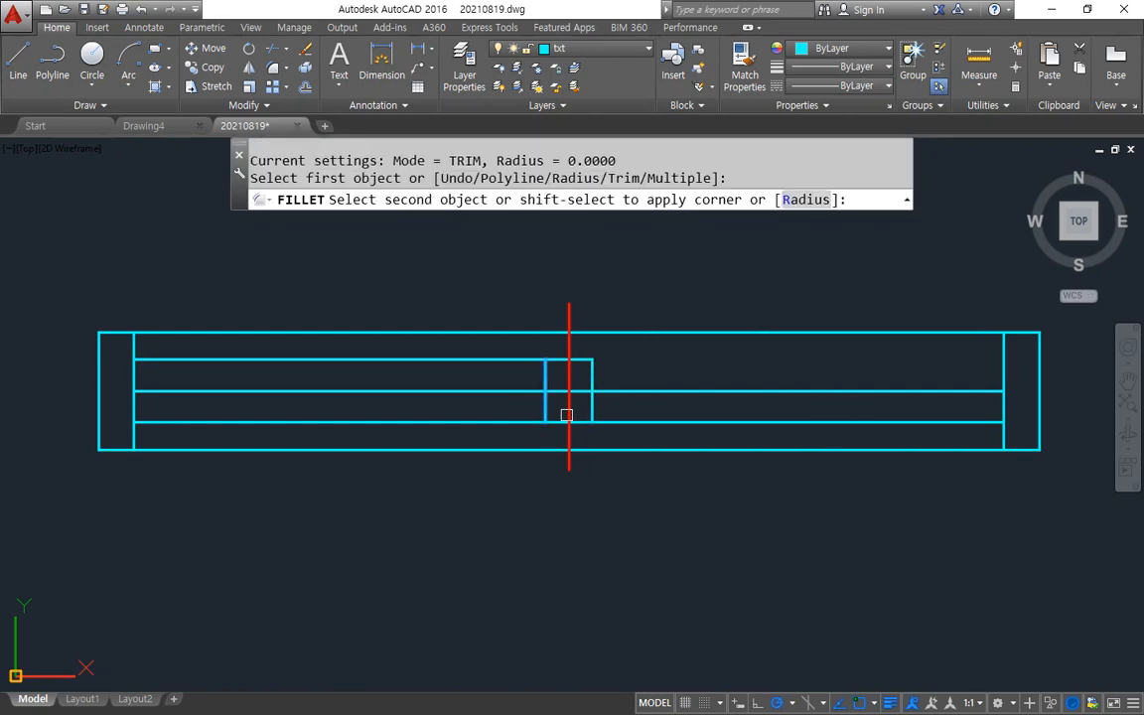
click(625, 420)
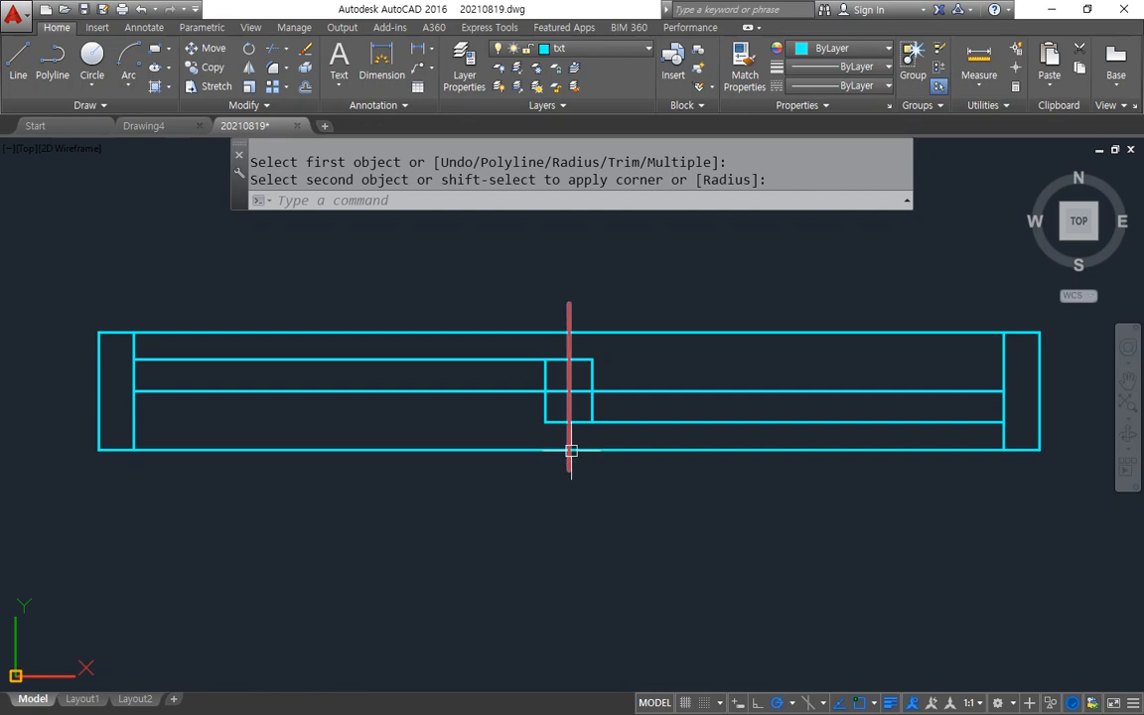
mouse_move(566, 465)
mouse_down()
mouse_move(510, 420)
mouse_move(635, 370)
mouse_move(561, 491)
mouse_up()
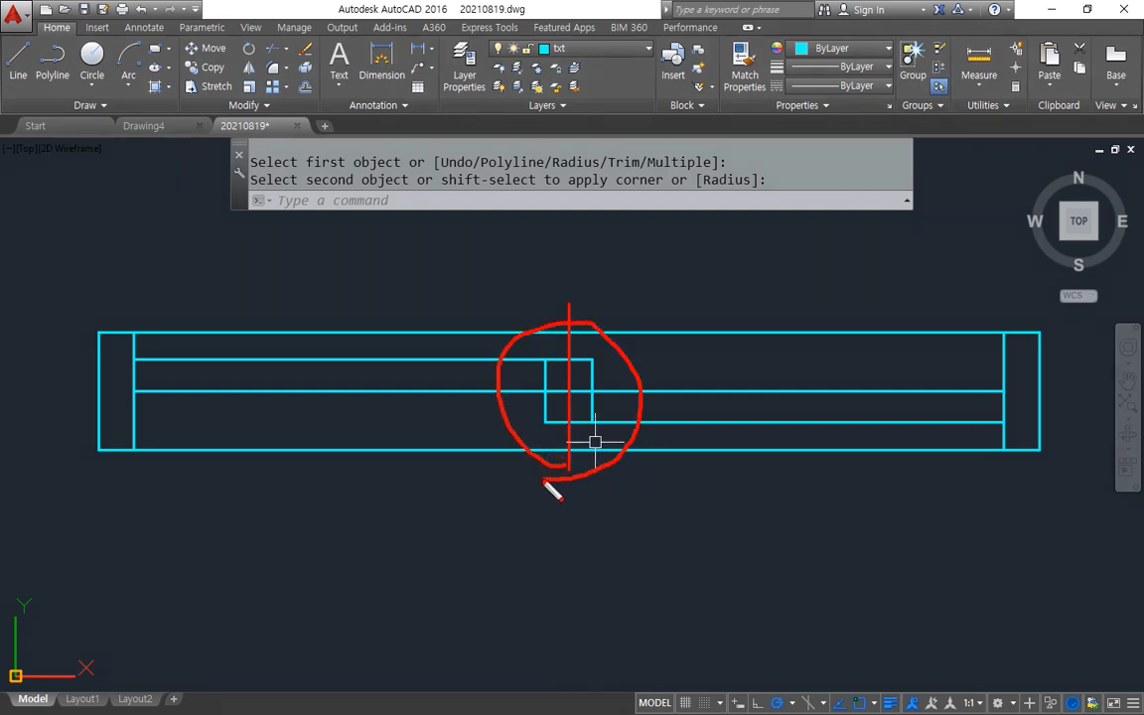
mouse_move(159, 392)
mouse_down()
mouse_move(161, 347)
mouse_move(179, 425)
mouse_up()
key(Escape)
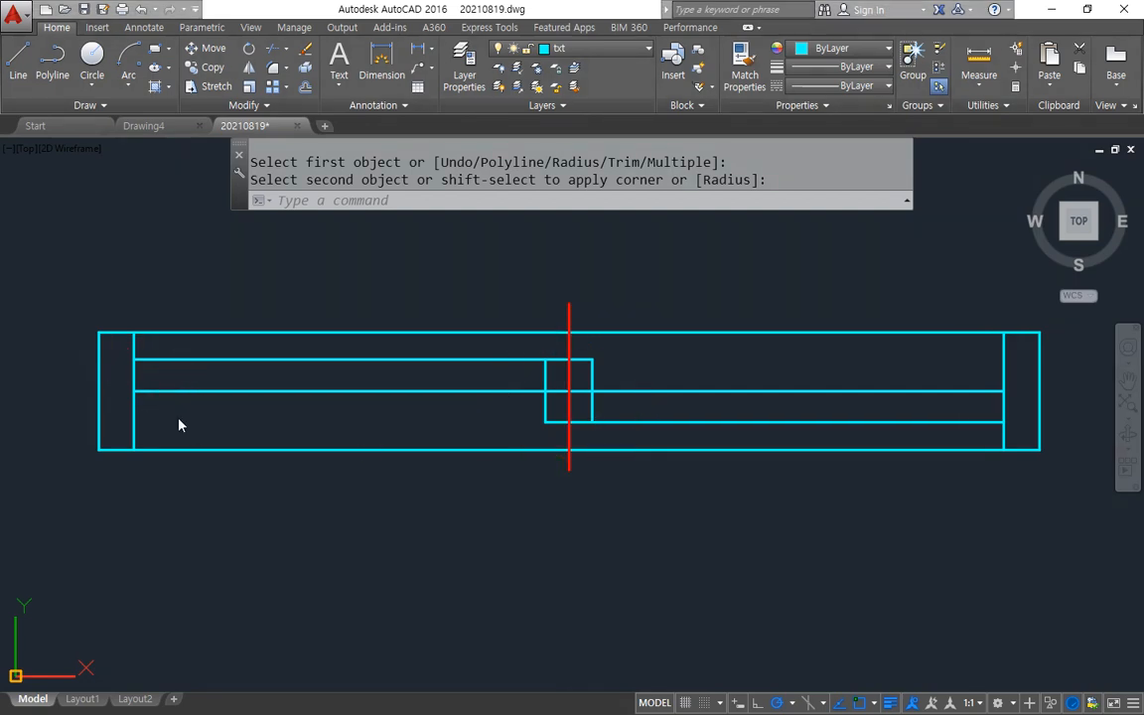
Step: Offset the left inner jamb line of the window plan 60 inward
text(o)
key(space)
text(60)
key(space)
click(136, 403)
click(158, 408)
key(space)
Step: Trim the left stile line above and below the upper sash
text(tr)
key(space)
key(space)
click(180, 346)
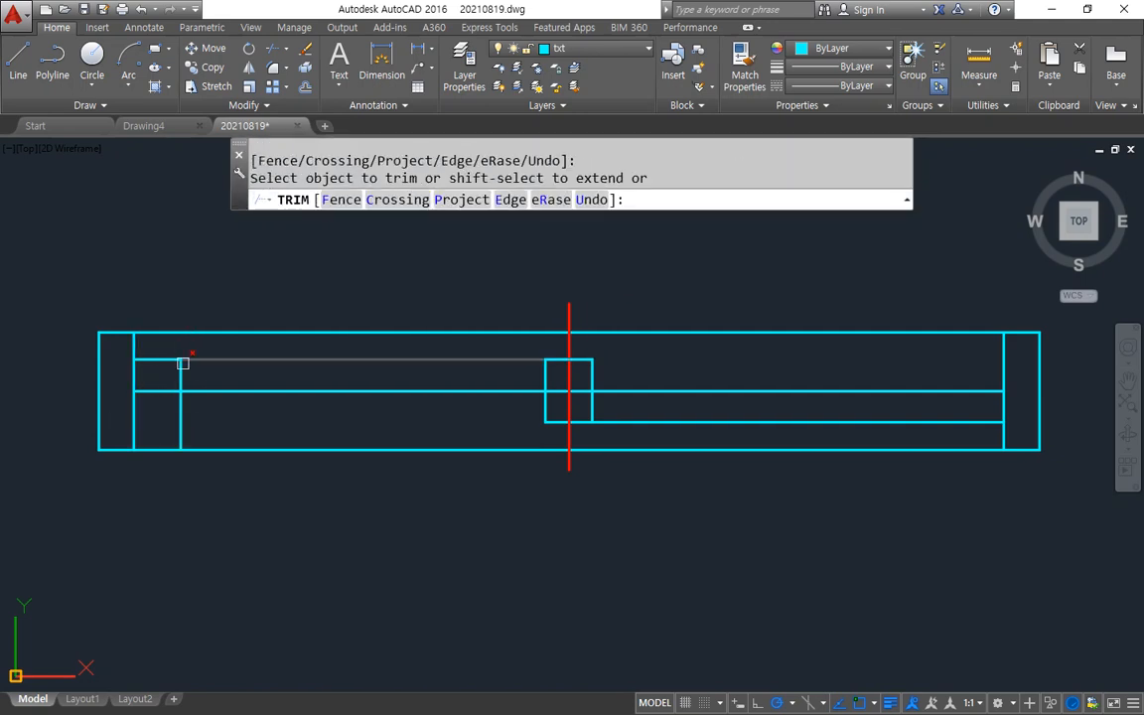
click(179, 412)
key(space)
Step: Offset the right inner jamb line of the window plan 60 inward
text(o)
key(space)
text(60)
key(space)
click(1003, 375)
click(913, 360)
key(space)
Step: Trim the right stile line above and below the lower sash
text(tr)
key(space)
key(space)
click(957, 362)
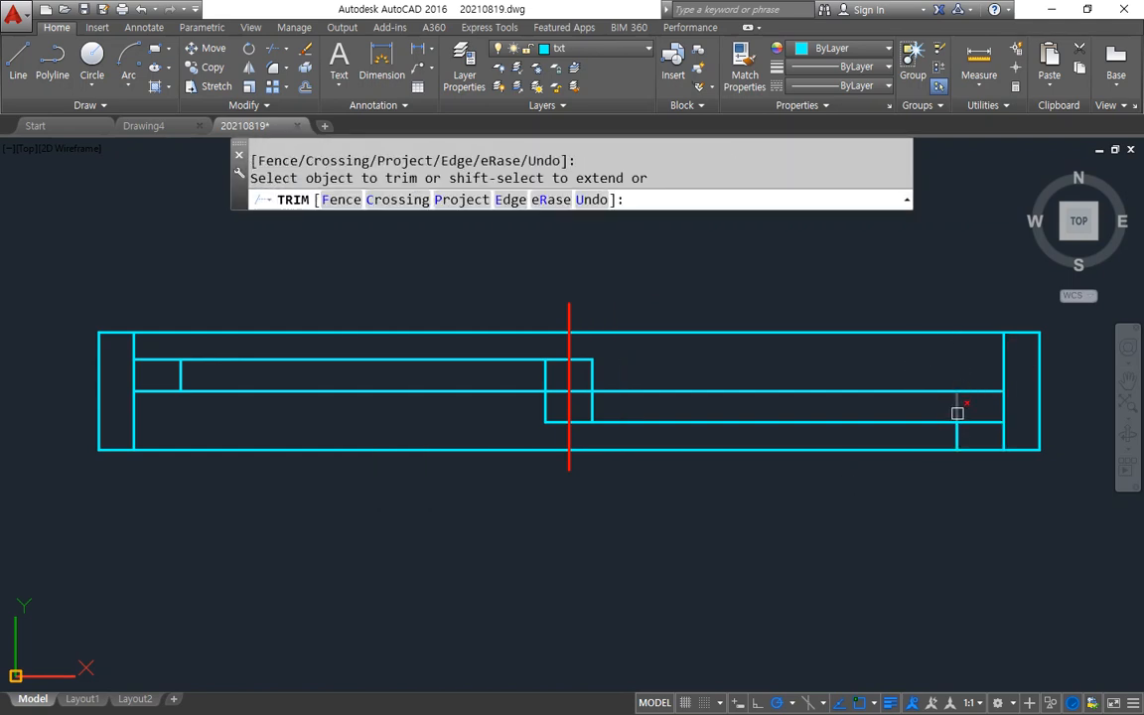
click(948, 440)
key(space)
Step: Draw a horizontal glass line through the middle of each sash in the plan, between its stile lines
text(l)
key(space)
click(956, 406)
click(591, 406)
key(space)
key(space)
click(181, 375)
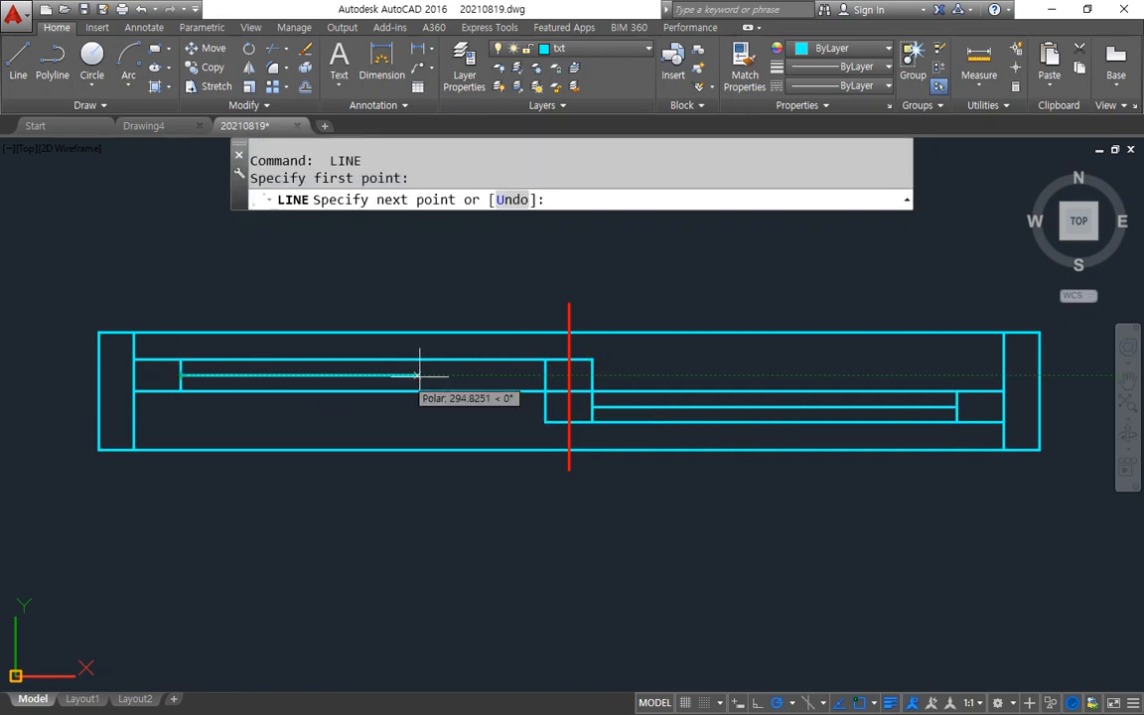
click(544, 376)
key(space)
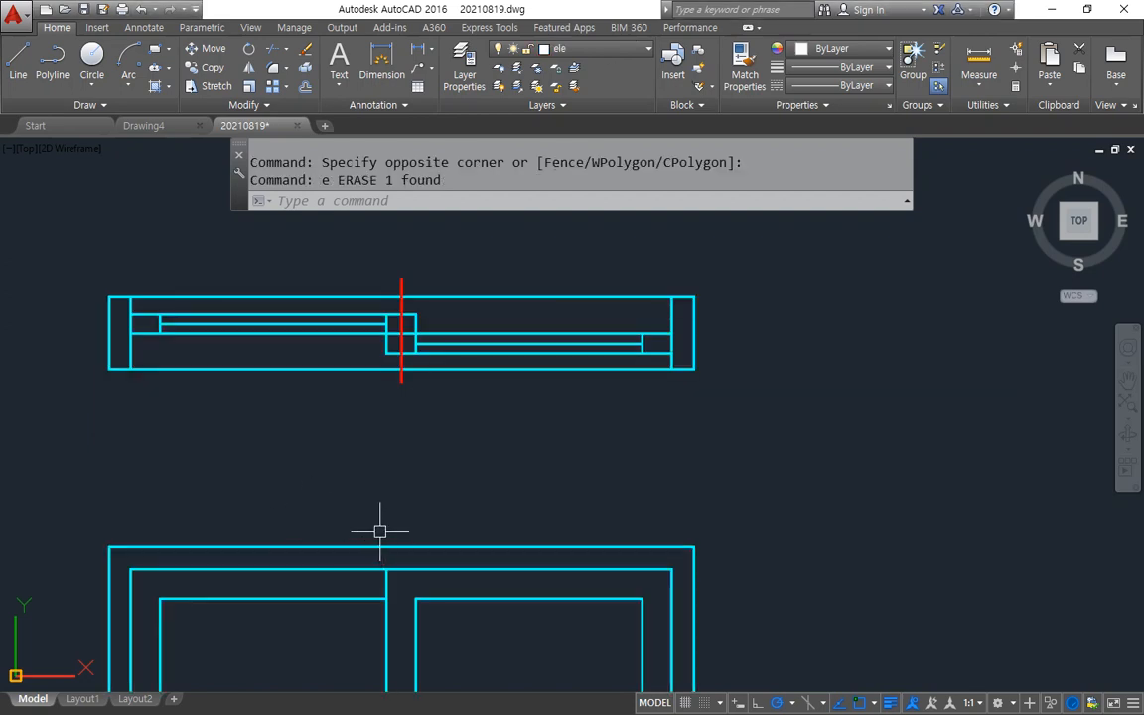
Step: Draw a 2400 x 1200 rectangle to the right of the existing window elevation
scroll(380, 528, down, 3)
mouse_move(380, 528)
middle_down()
mouse_move(396, 496)
mouse_move(313, 375)
middle_up()
text(c)
key(Escape)
text(r)
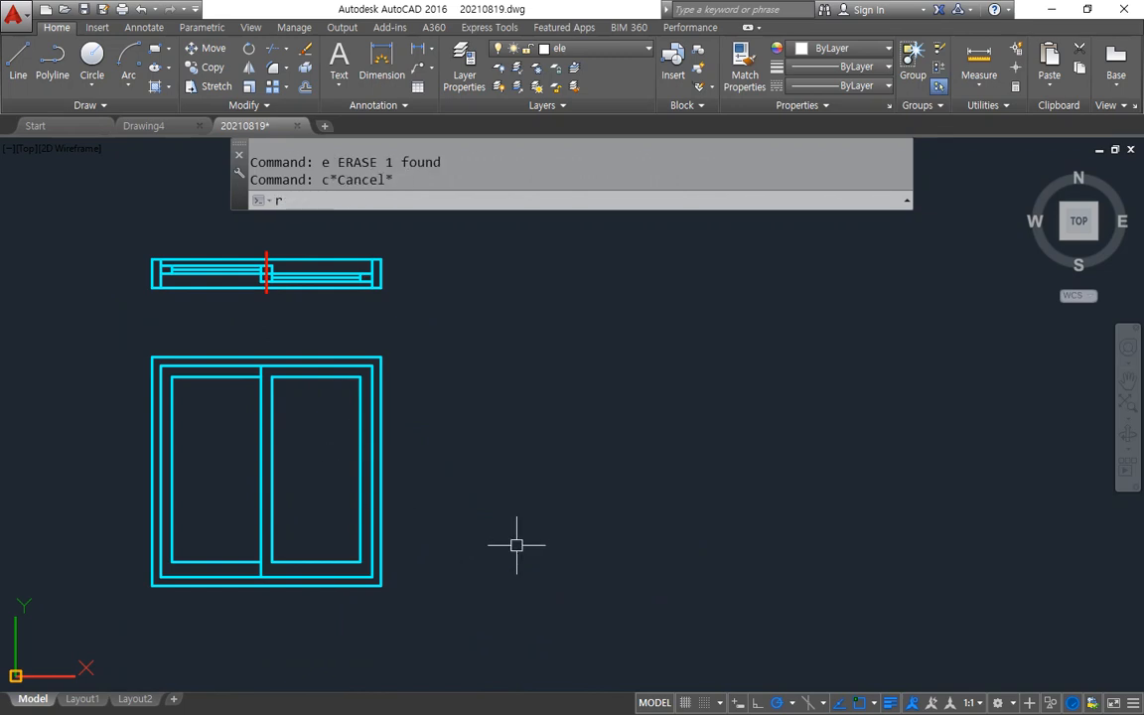
text(ec)
key(Return)
click(481, 590)
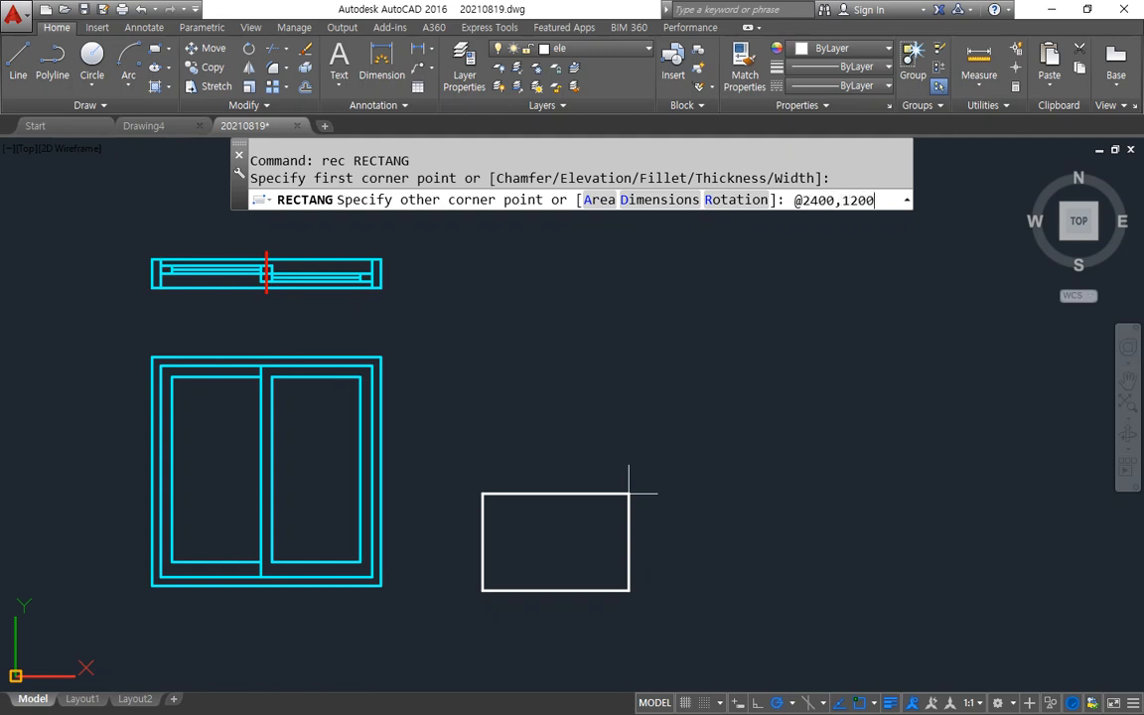
key(Return)
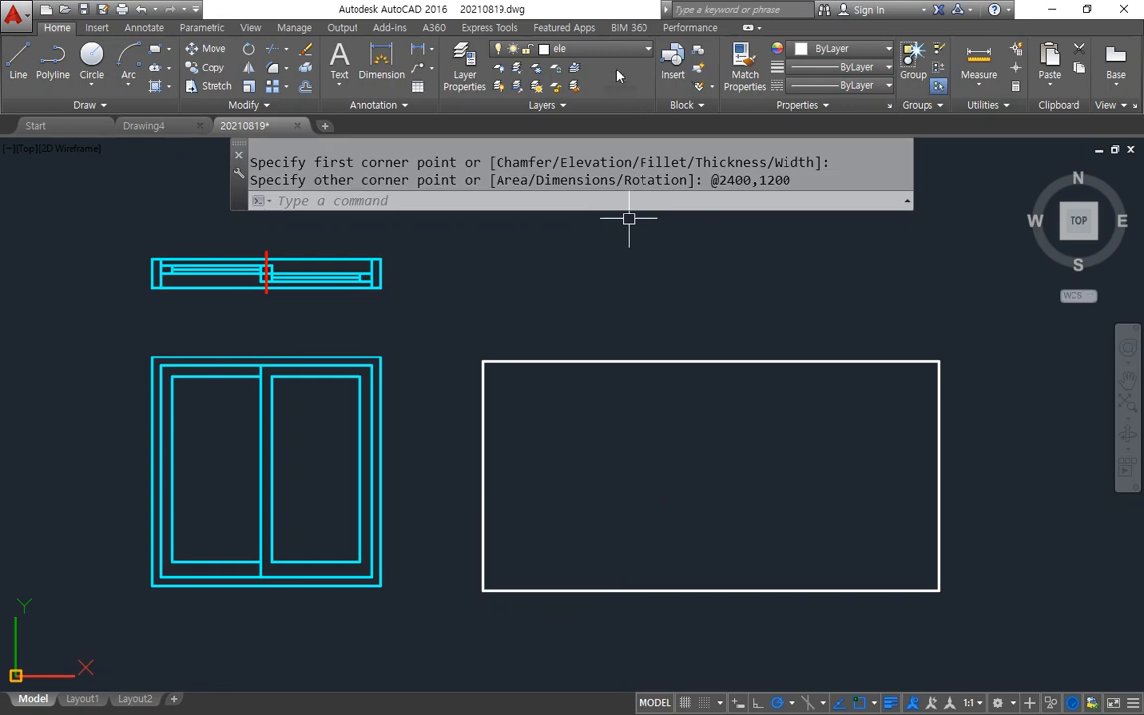
Step: Make txt the current layer and match the new rectangle's properties to the existing window elevation frame
click(556, 49)
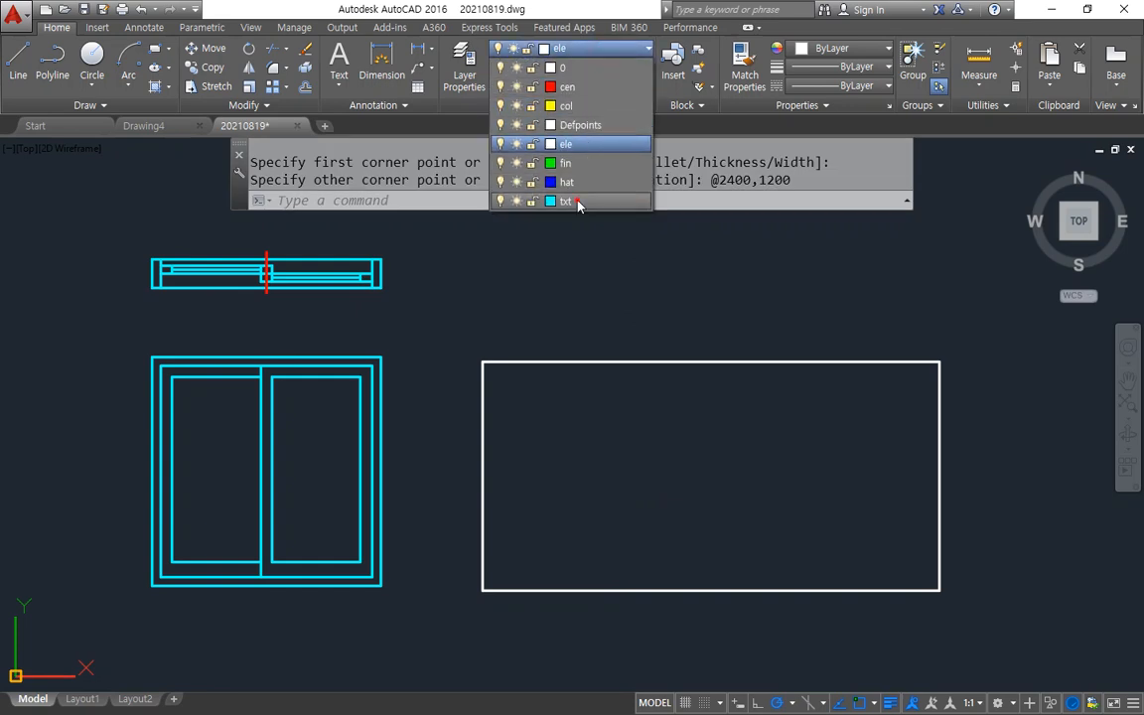
click(576, 200)
text(ma)
key(Return)
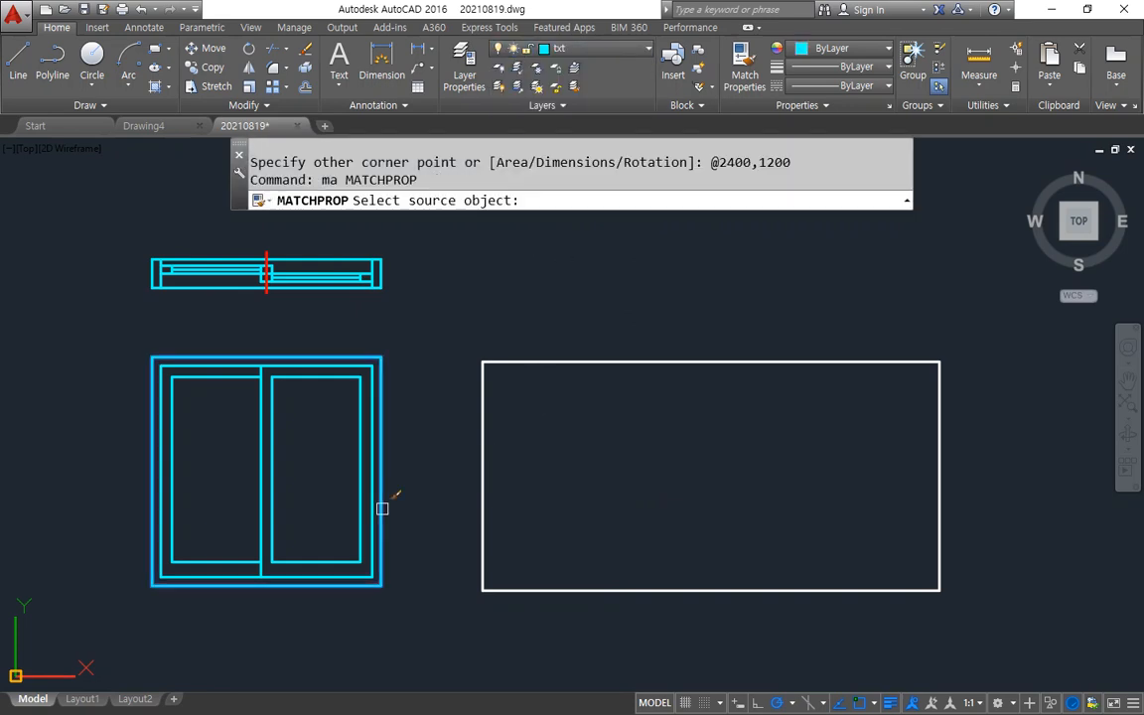
click(380, 509)
click(483, 497)
key(Escape)
Step: Offset the 2400 x 1200 rectangle 45 inward
text(o)
key(Return)
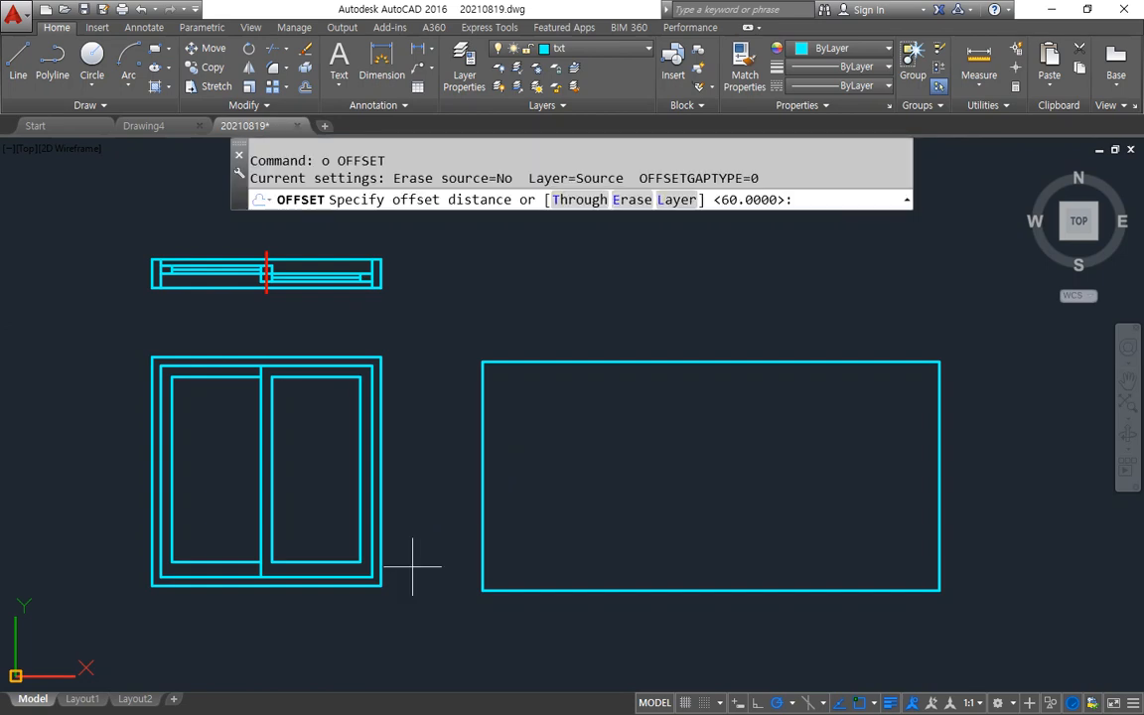
text(45)
key(Return)
click(556, 362)
click(556, 416)
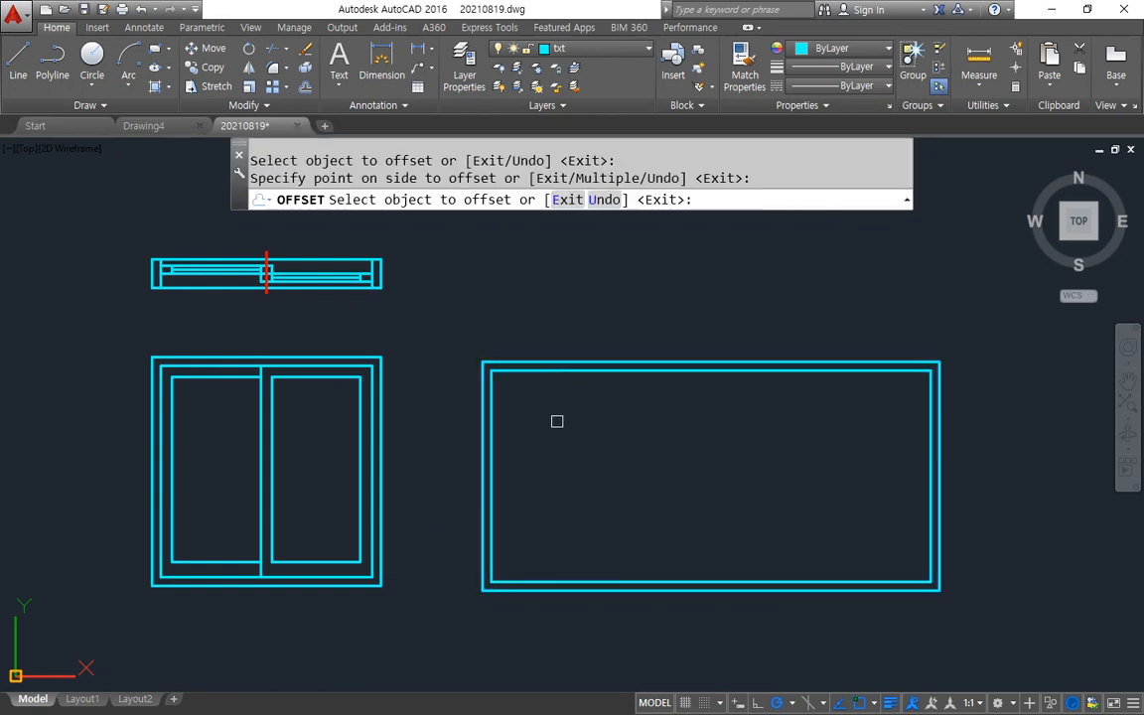
key(Return)
Step: Draw a vertical line between the midpoints of the inner frame's upper and lower edges
text(l)
key(Return)
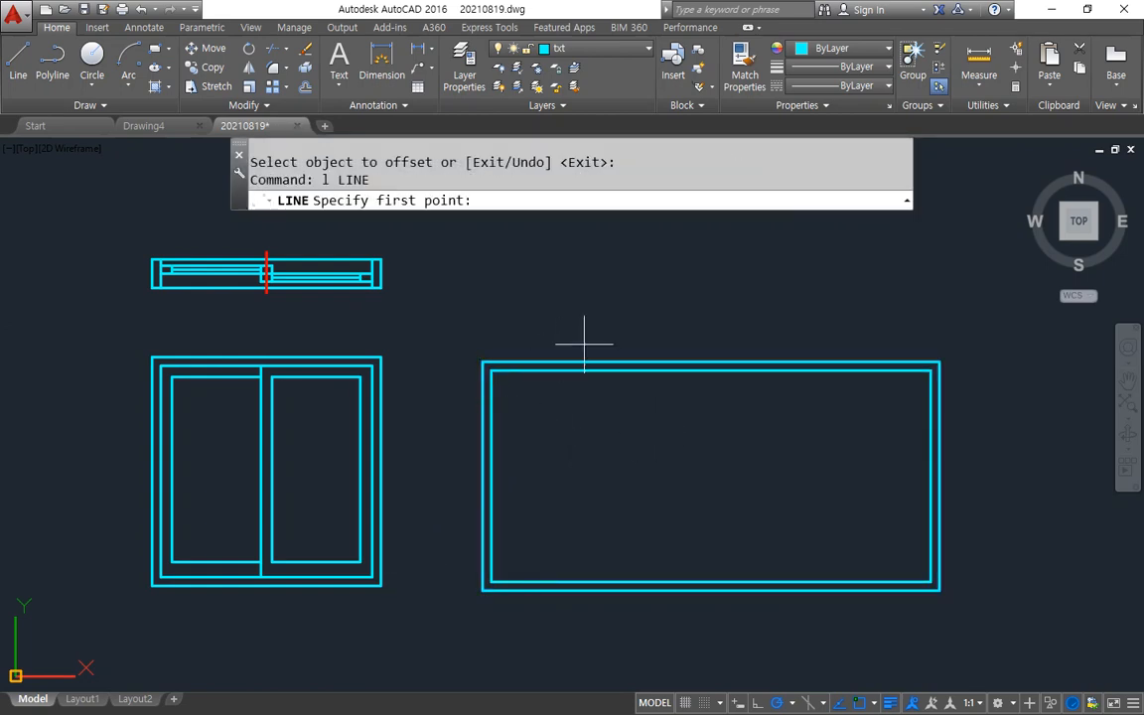
click(679, 374)
click(714, 584)
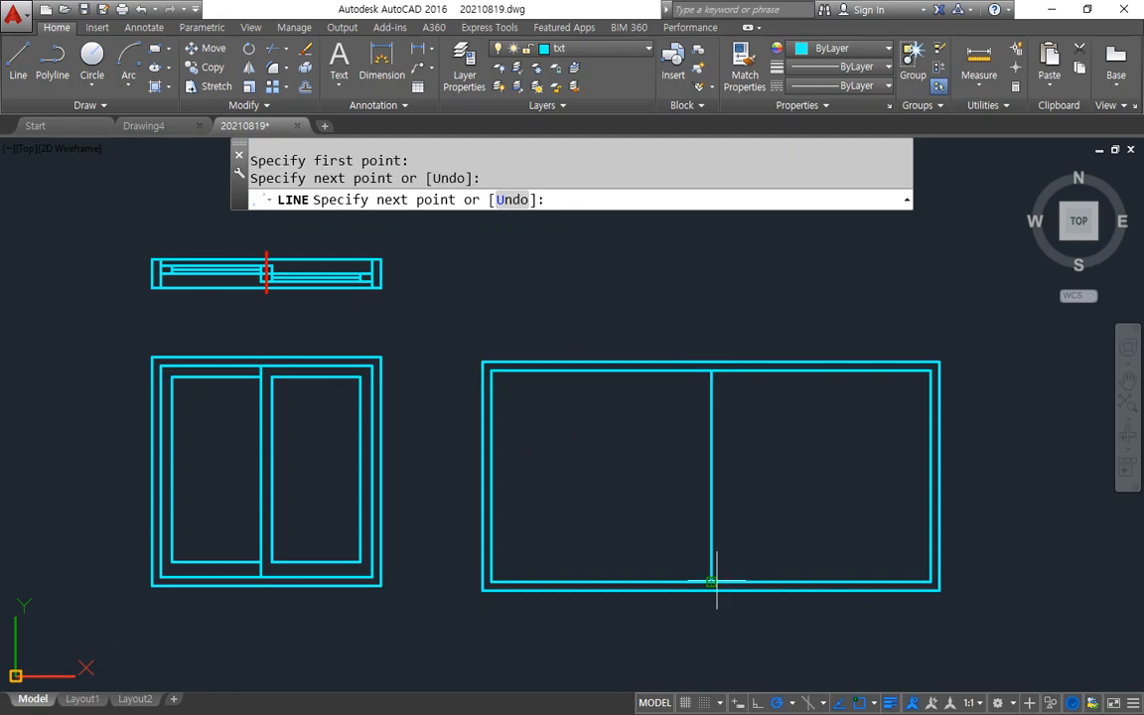
key(Return)
Step: Draw a rectangle over the right half of the inner frame and erase the vertical centre line
text(rec)
key(Return)
click(930, 370)
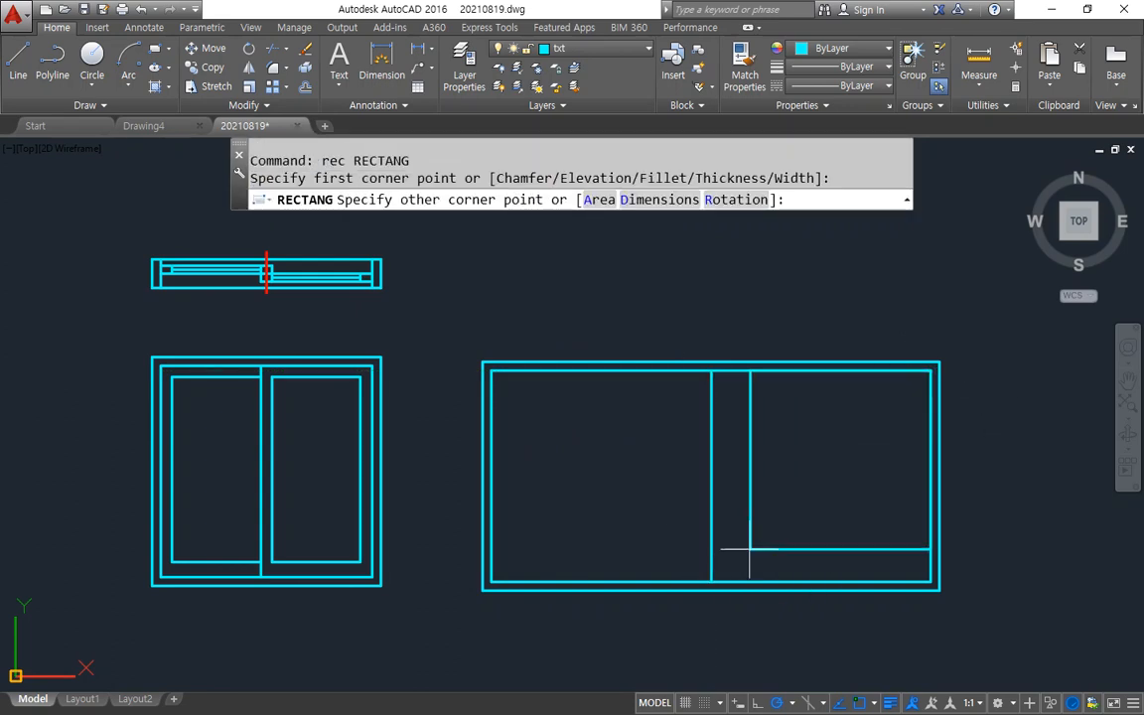
click(712, 581)
click(659, 291)
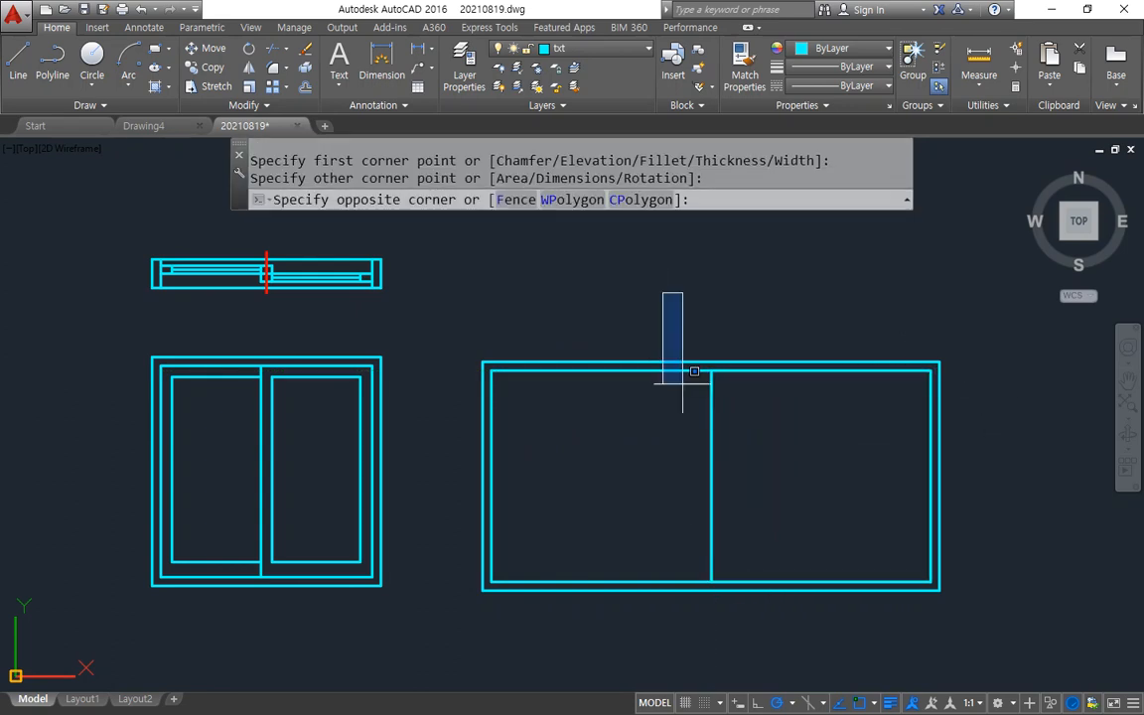
click(740, 627)
text(e)
key(Return)
Step: Offset the right-half rectangle 60 inward
middle_drag(796, 536, 476, 512)
scroll(504, 449, up, 2)
text(o)
key(Return)
text(60)
key(Return)
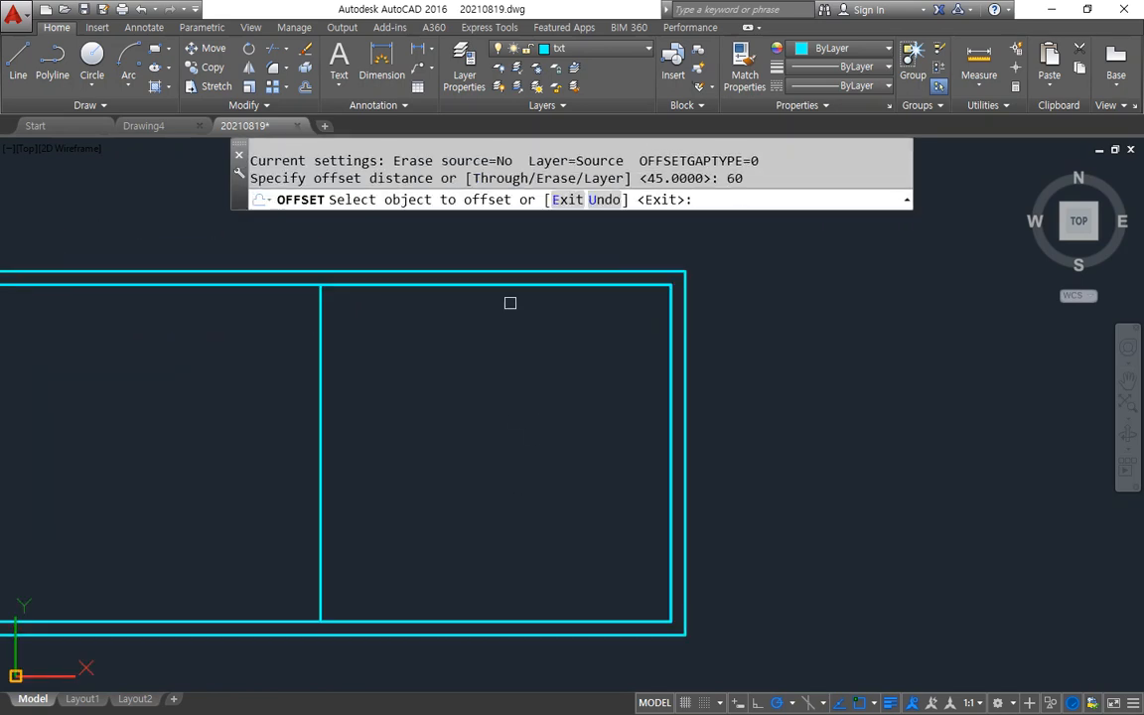
click(320, 340)
click(453, 415)
key(Escape)
Step: Stretch the lower edge of the right half's inner rectangle upward by 20
text(s)
key(Return)
click(771, 469)
click(220, 586)
key(Return)
click(447, 533)
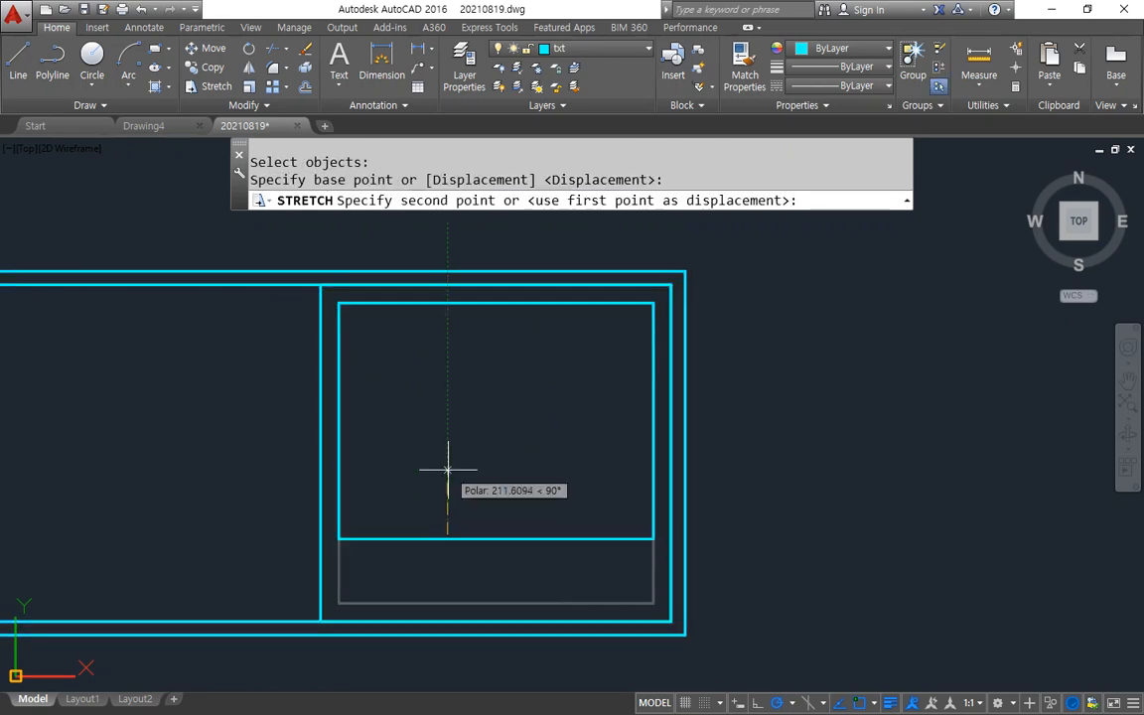
text(20)
key(Return)
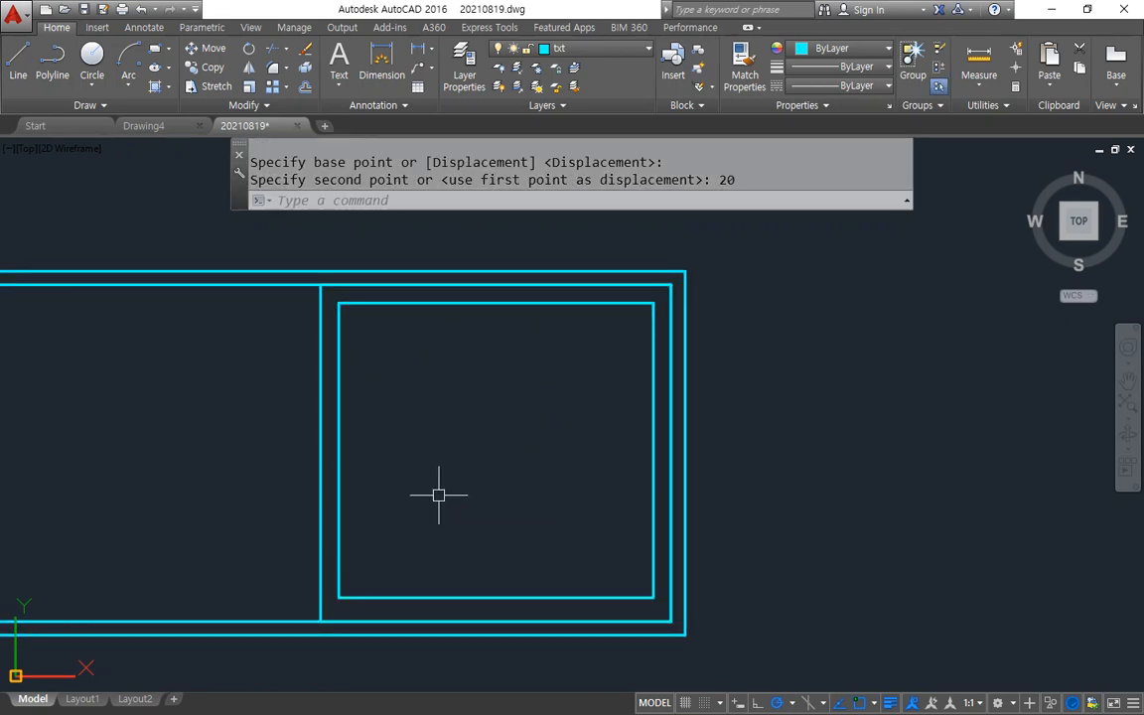
Step: Draw a vertical line down the middle of the right-half rectangle, from its upper edge to its lower edge
text(l)
key(Return)
click(496, 286)
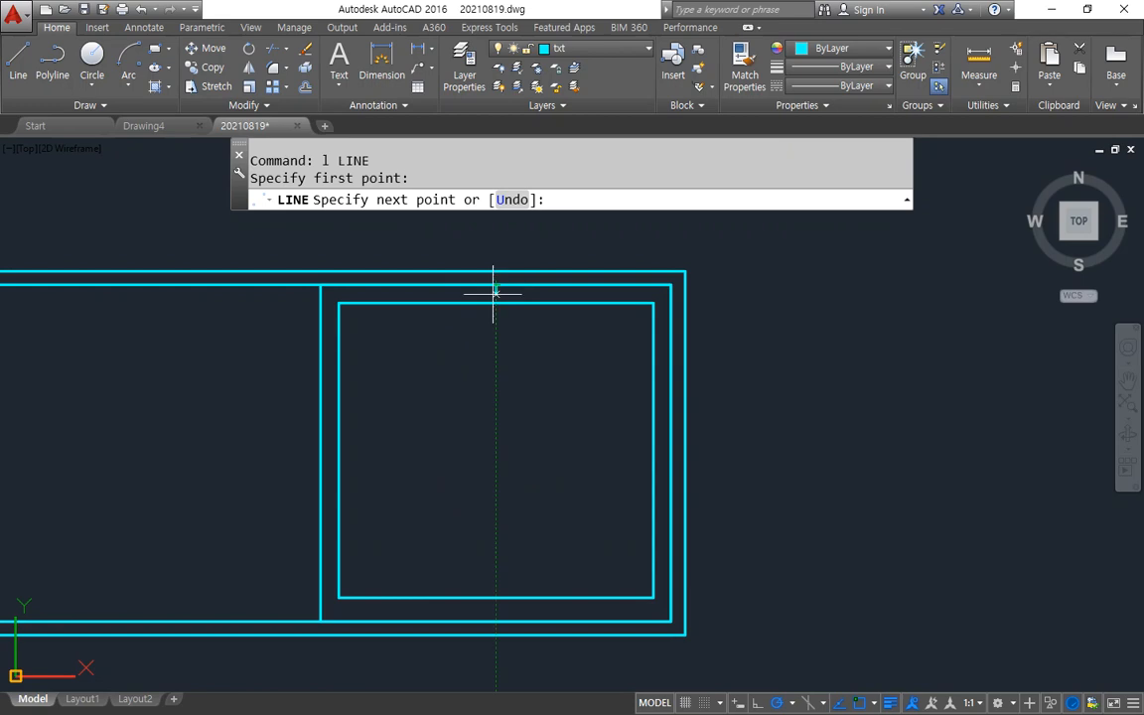
click(495, 621)
key(Return)
Step: Offset the right half's vertical centre line 30 to both sides
text(o)
key(Return)
text(3)
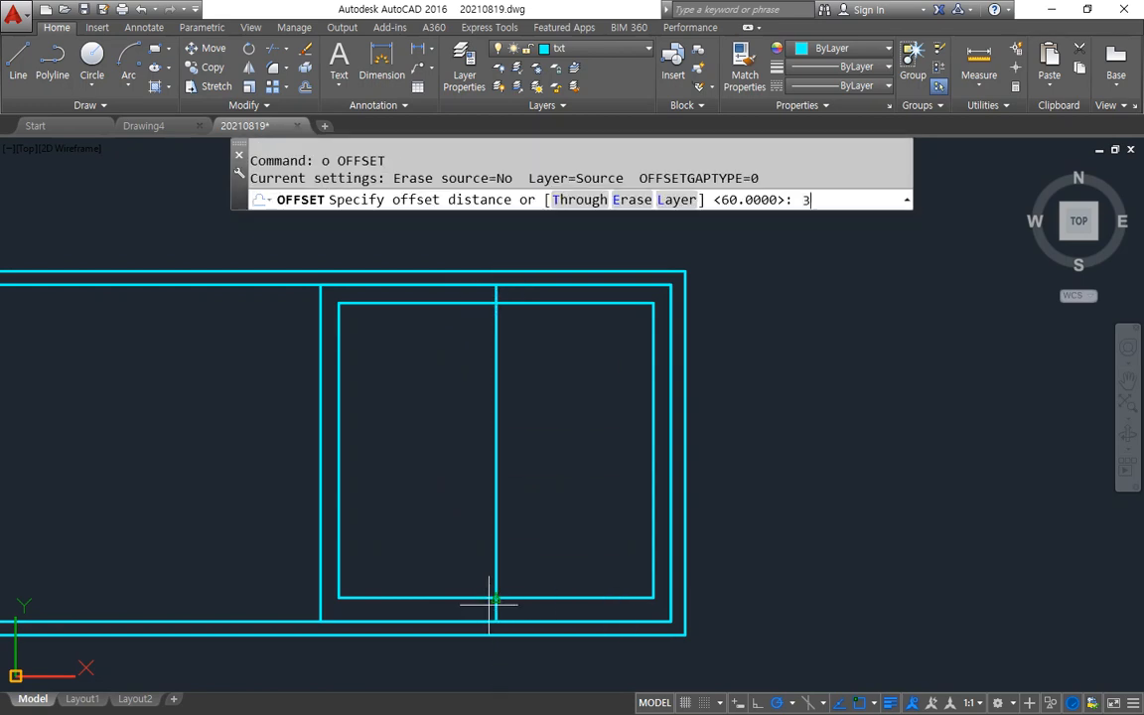
text(0)
key(Return)
click(493, 529)
click(536, 523)
click(496, 528)
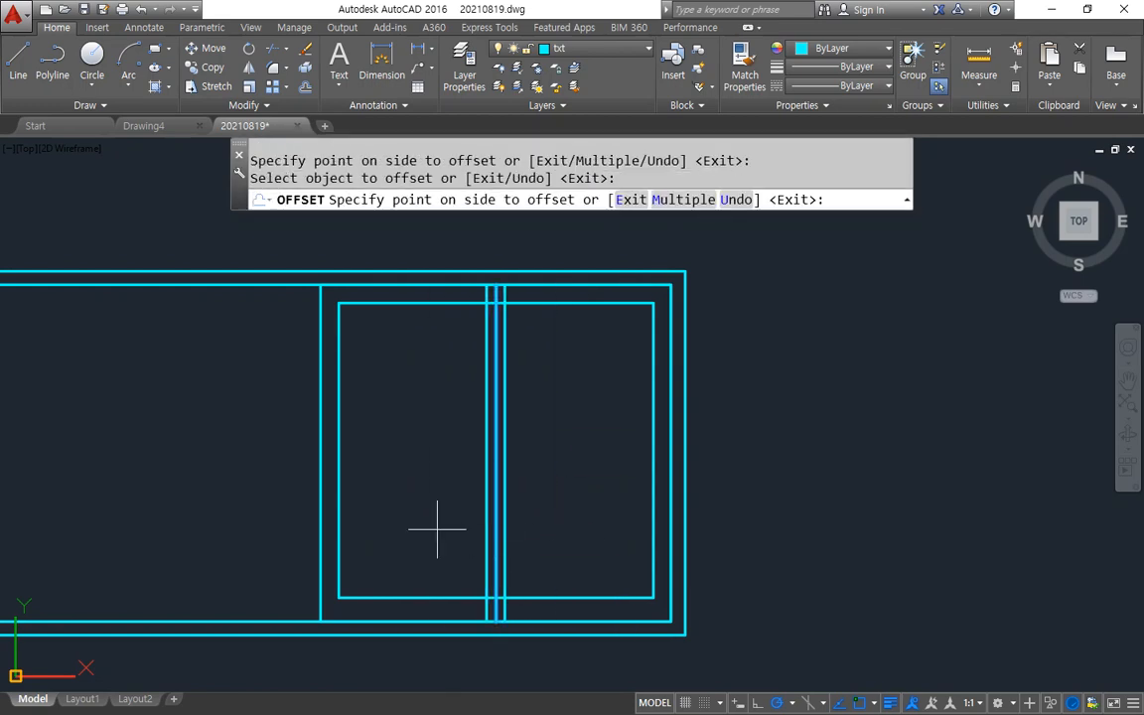
click(467, 528)
key(Return)
Step: Erase the original vertical centre line between the two offset stile lines
click(491, 521)
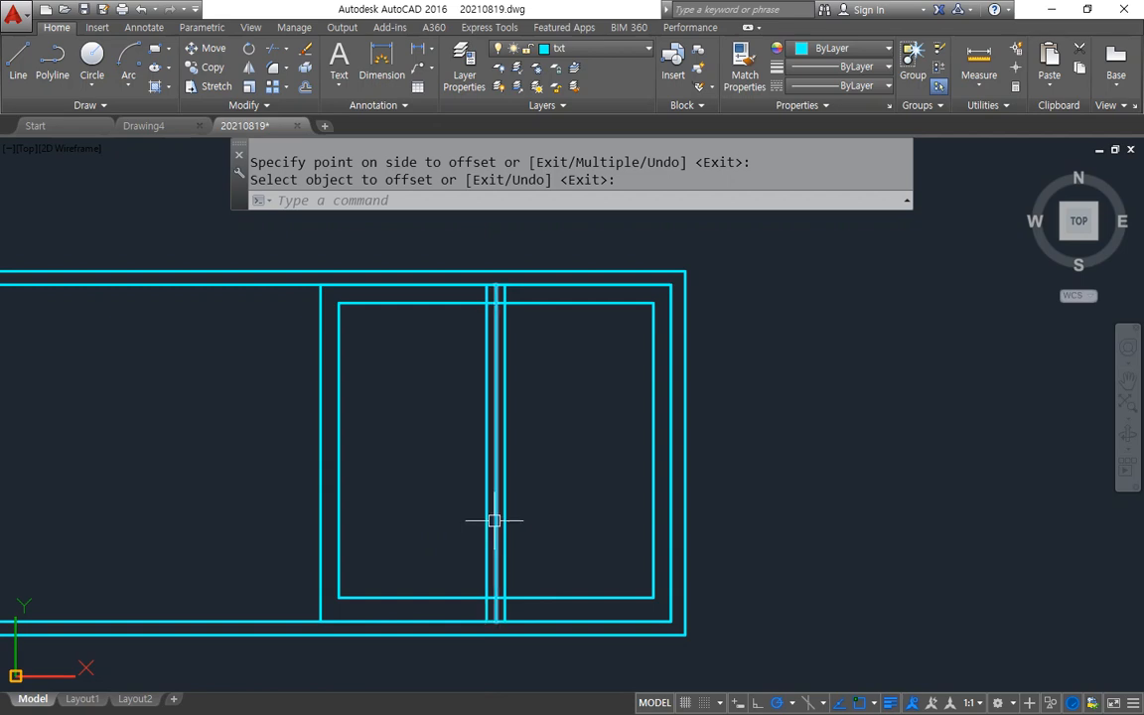
text(e)
key(Return)
Step: Fence-trim the excess right stile line and the sash edge between the stiles at the upper end
scroll(486, 303, up, 5)
text(tr)
key(Return)
key(Return)
text(f)
key(Return)
click(581, 232)
click(513, 299)
key(Return)
scroll(501, 469, down, 3)
scroll(483, 434, down, 3)
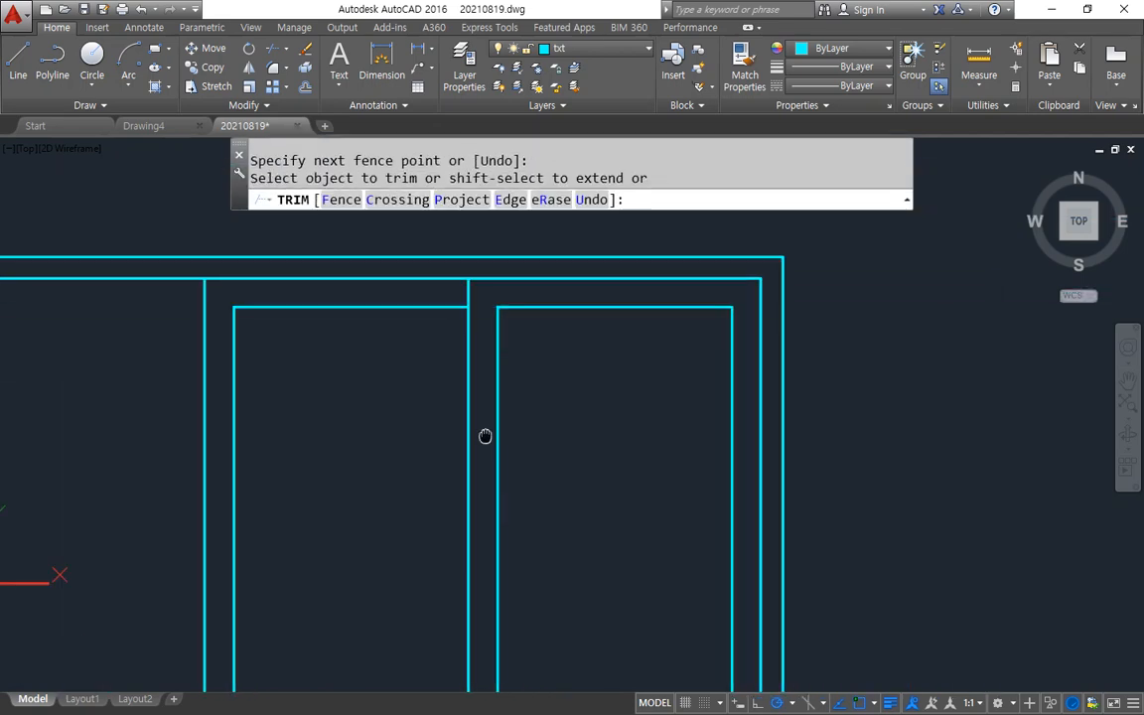
Step: Fence-trim the excess right stile line and the sash edge between the stiles at the lower end
scroll(434, 491, up, 3)
text(f)
key(Return)
click(435, 484)
click(460, 518)
key(Return)
key(Return)
Step: Mirror the right half's two sashes about the window's vertical centre line, keeping the originals
scroll(359, 469, down, 2)
mouse_move(359, 469)
middle_down()
mouse_move(518, 549)
mouse_move(557, 553)
middle_up()
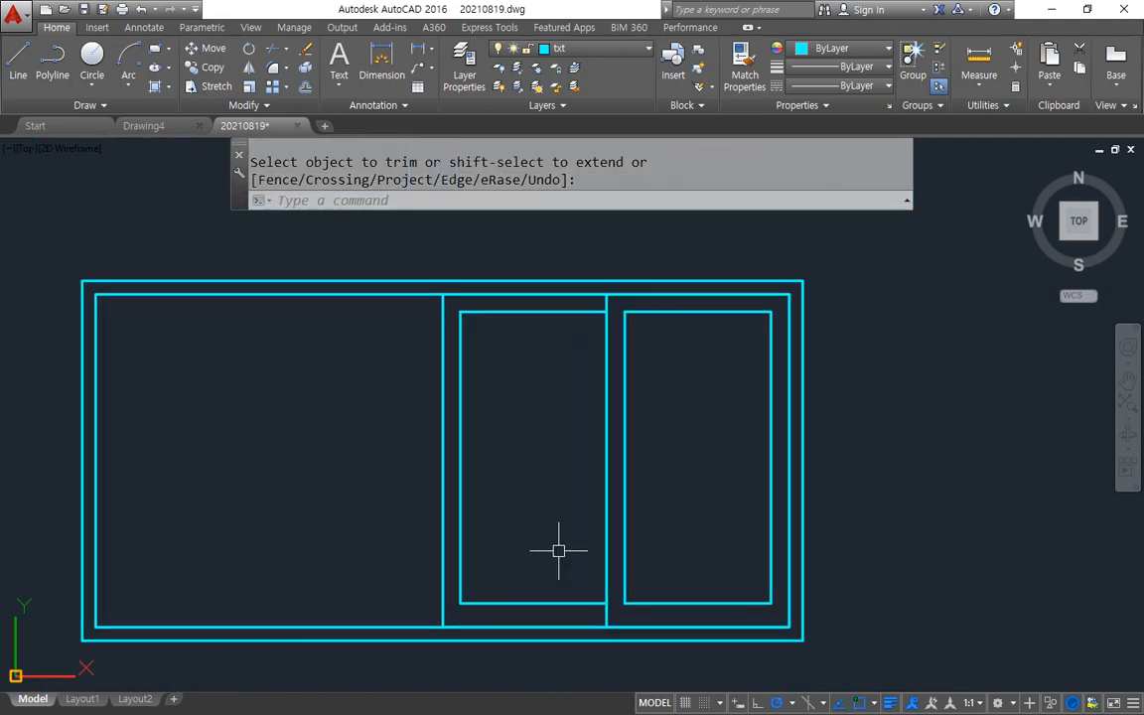
text(mi)
key(Return)
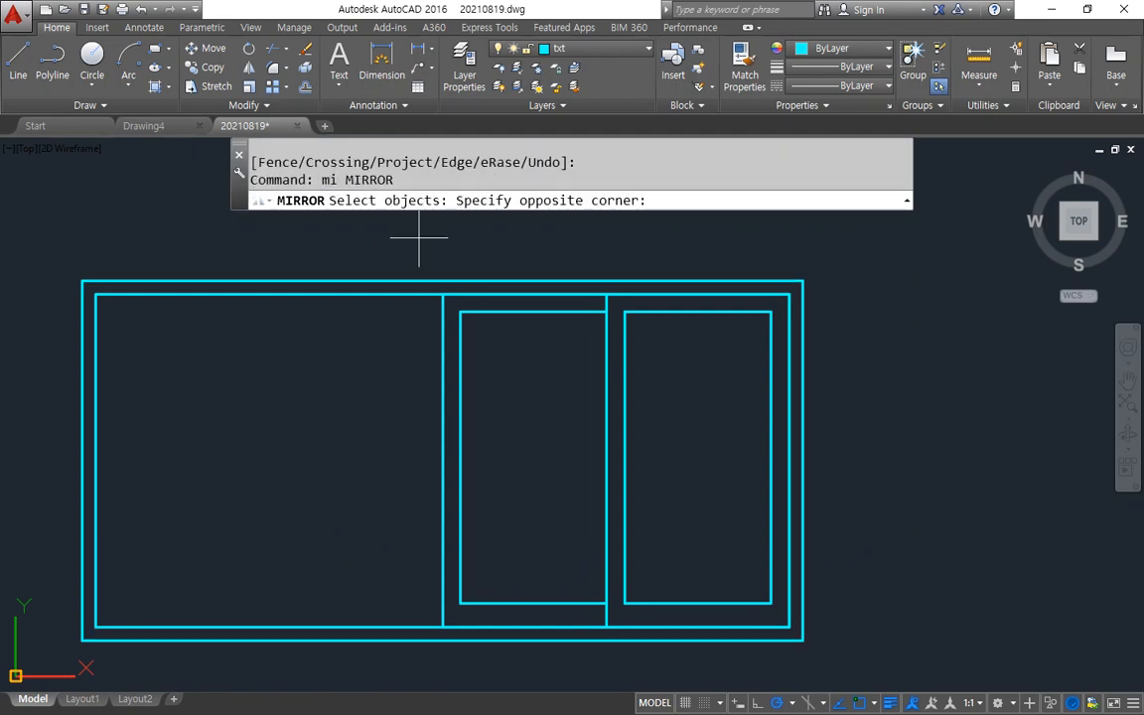
click(809, 643)
key(Return)
click(442, 294)
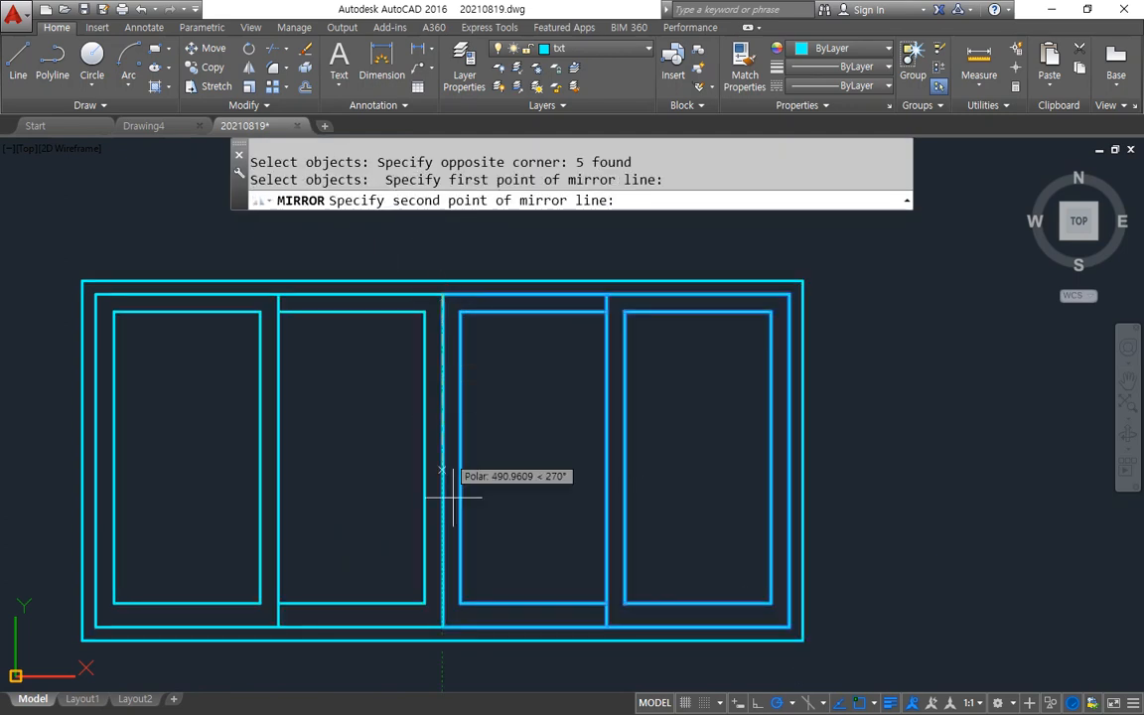
click(446, 638)
key(Return)
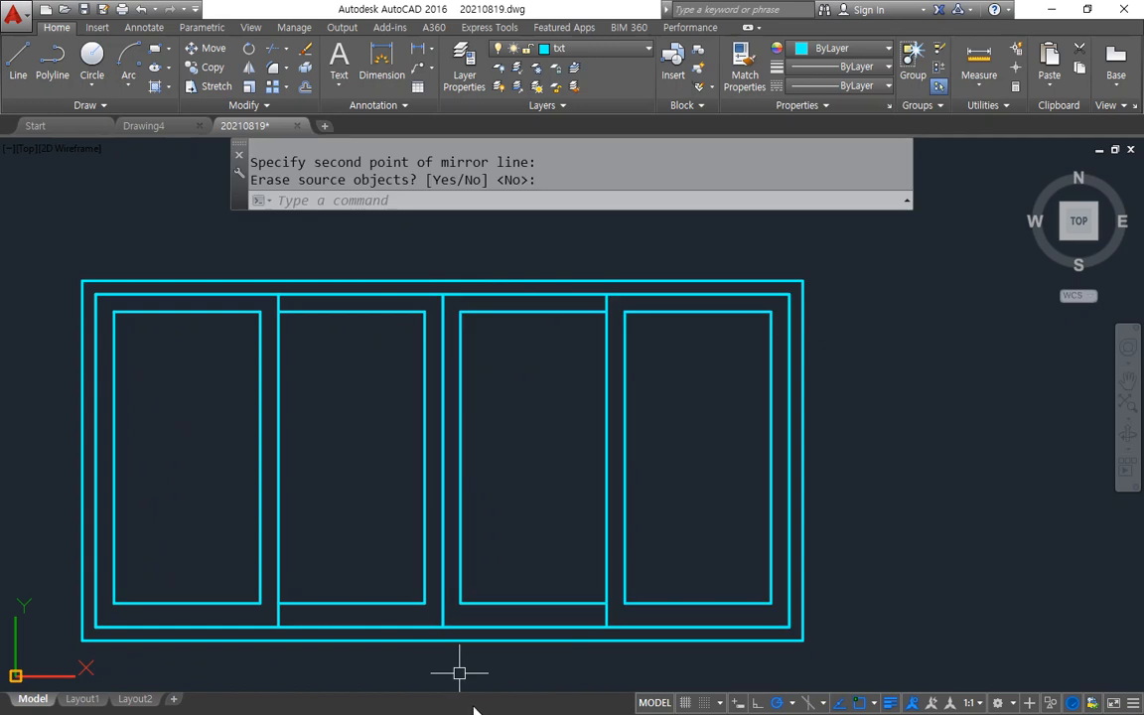
drag(183, 520, 823, 421)
key(Escape)
Step: Draw a horizontal line above the 2400 x 1200 elevation, extending past both sides of its frame
scroll(352, 355, down, 1)
middle_drag(234, 248, 226, 384)
scroll(225, 383, up, 1)
scroll(228, 387, up, 1)
scroll(229, 424, down, 1)
text(l)
key(Return)
click(59, 368)
click(998, 368)
key(Return)
Step: Offset the horizontal line 150 upward to give the plan's depth
text(o)
key(Return)
text(15)
text(0)
key(Return)
click(536, 369)
click(528, 316)
key(Return)
Step: Draw vertical projection lines from the elevation's two upper outer corners up through both horizontal plan lines
text(l)
key(Return)
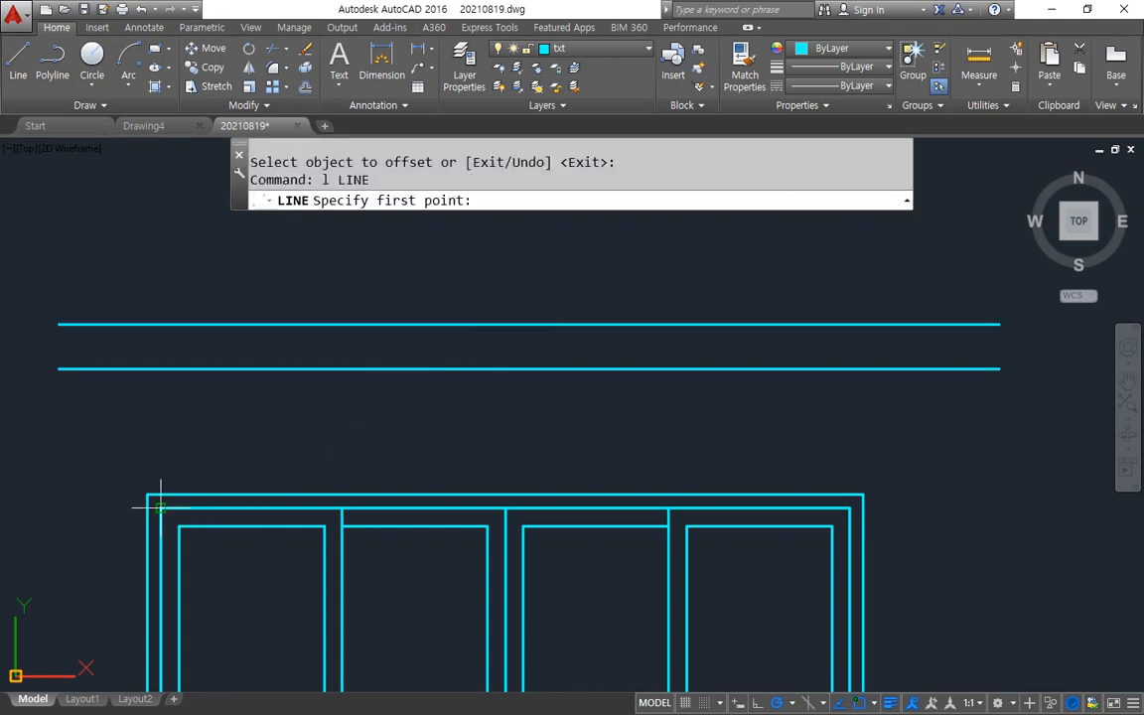
click(147, 494)
click(147, 183)
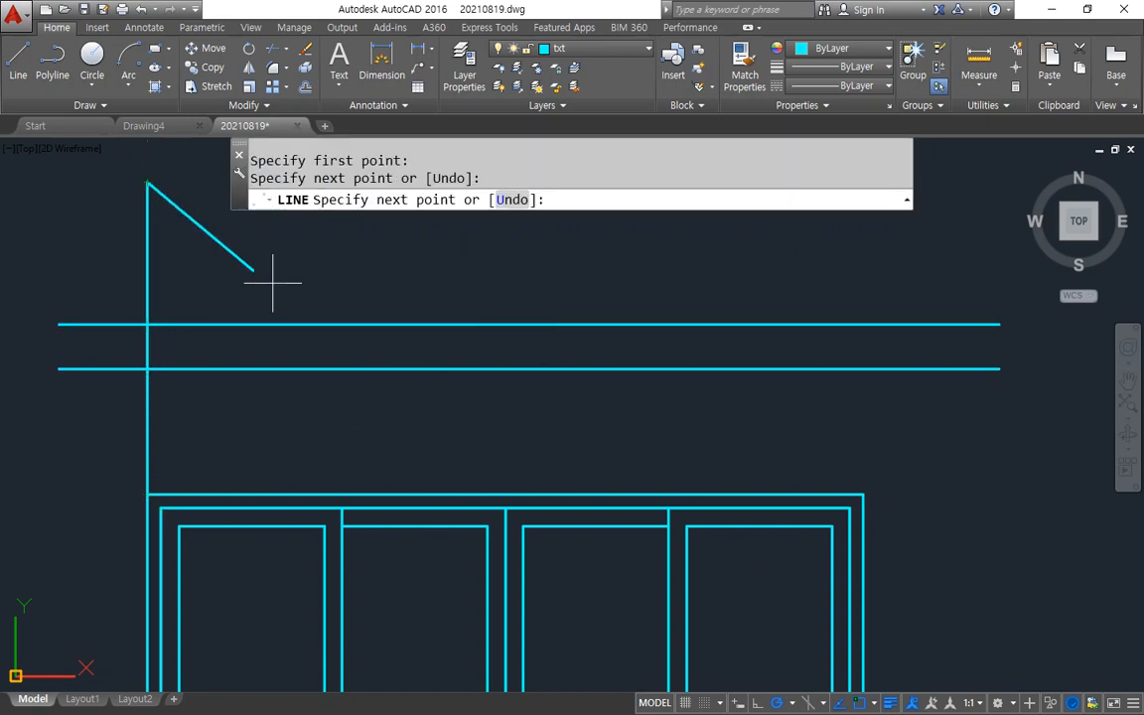
key(Return)
key(Return)
click(868, 494)
click(863, 269)
key(Return)
text(t)
key(Return)
text(f)
key(Return)
key(Escape)
key(Escape)
key(Escape)
Step: Fence-trim the excess ends of the horizontal and vertical lines around the 150-deep plan outline
text(tr)
key(Return)
key(Return)
text(f)
key(Return)
click(924, 409)
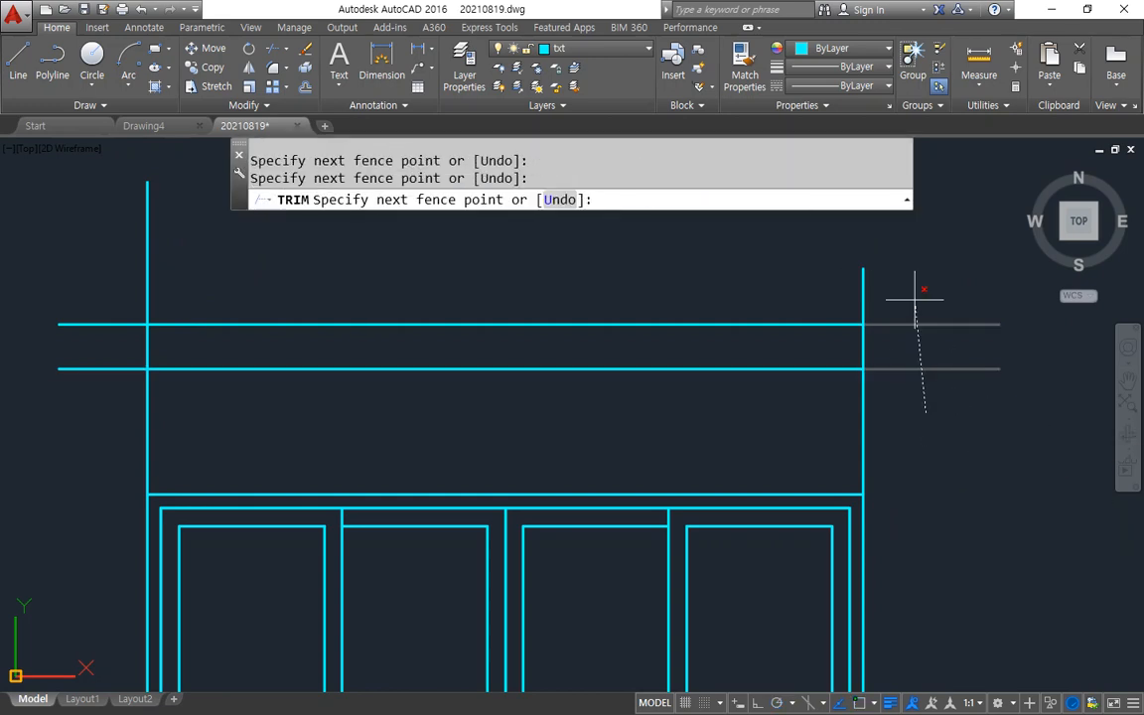
click(971, 435)
key(Return)
key(Escape)
Step: Offset the plan's two end lines 45 inward for the frame thickness
text(o)
key(Return)
text(45)
key(Return)
click(148, 341)
click(548, 316)
click(862, 353)
click(820, 350)
key(Return)
Step: Draw a vertical centre line across the depth of the plan outline
text(l)
key(Return)
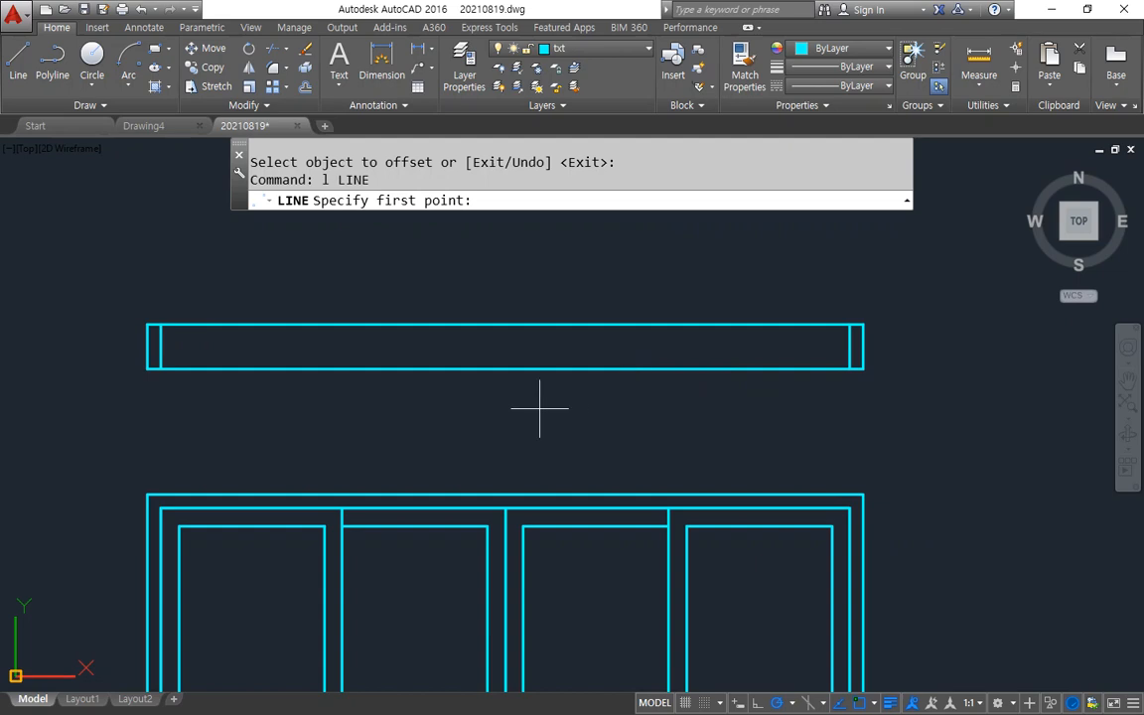
click(505, 368)
click(505, 324)
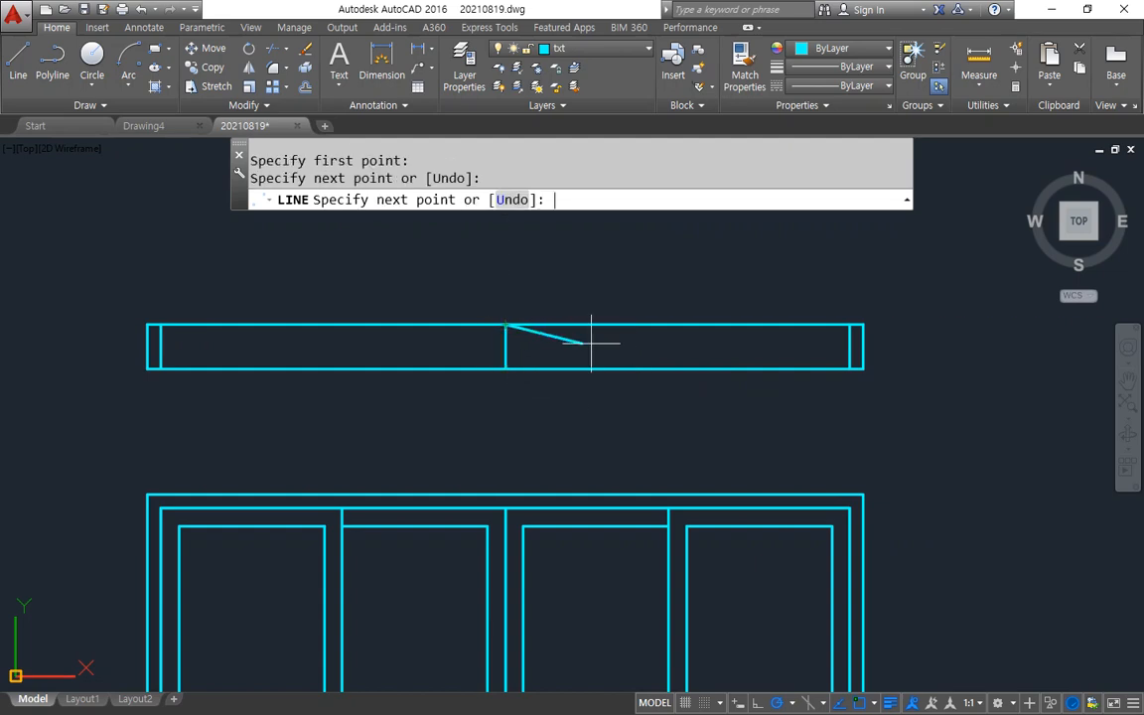
key(Return)
Step: Draw a horizontal line at mid-depth from the right frame's inner face to the plan's vertical centre line
scroll(863, 346, up, 2)
key(Return)
click(845, 346)
click(298, 346)
key(Return)
scroll(653, 359, up, 2)
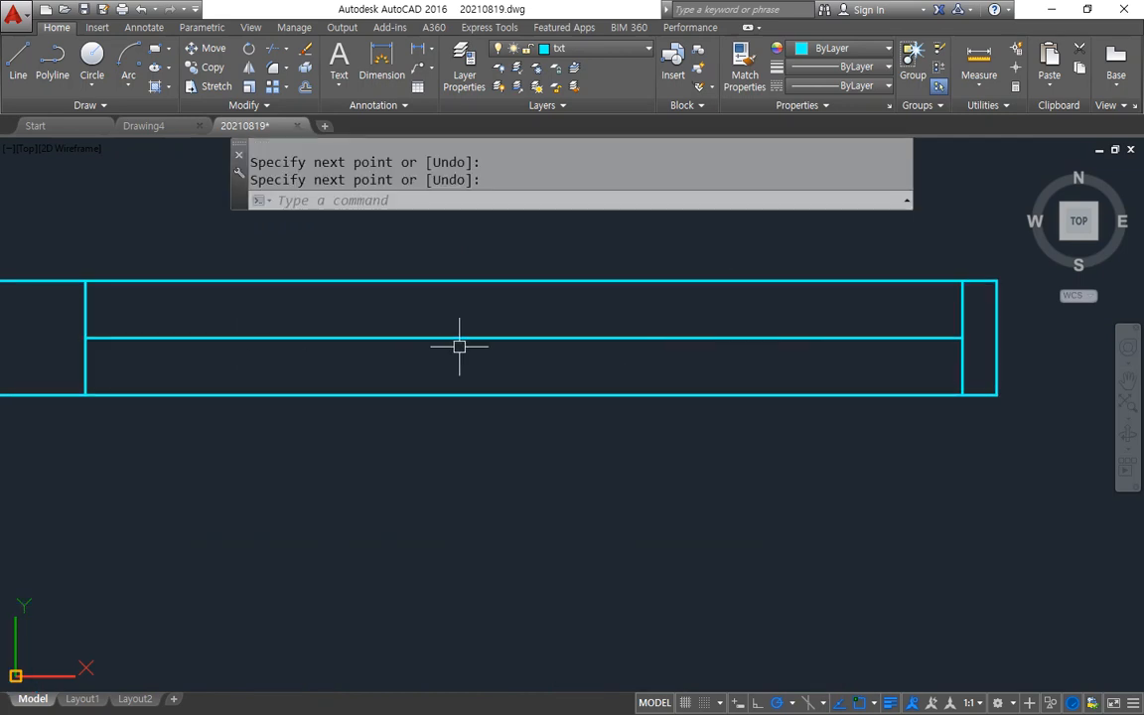
Step: Offset the right half's mid-depth line 40 to both sides for the sash thicknesses
text(O)
key(Return)
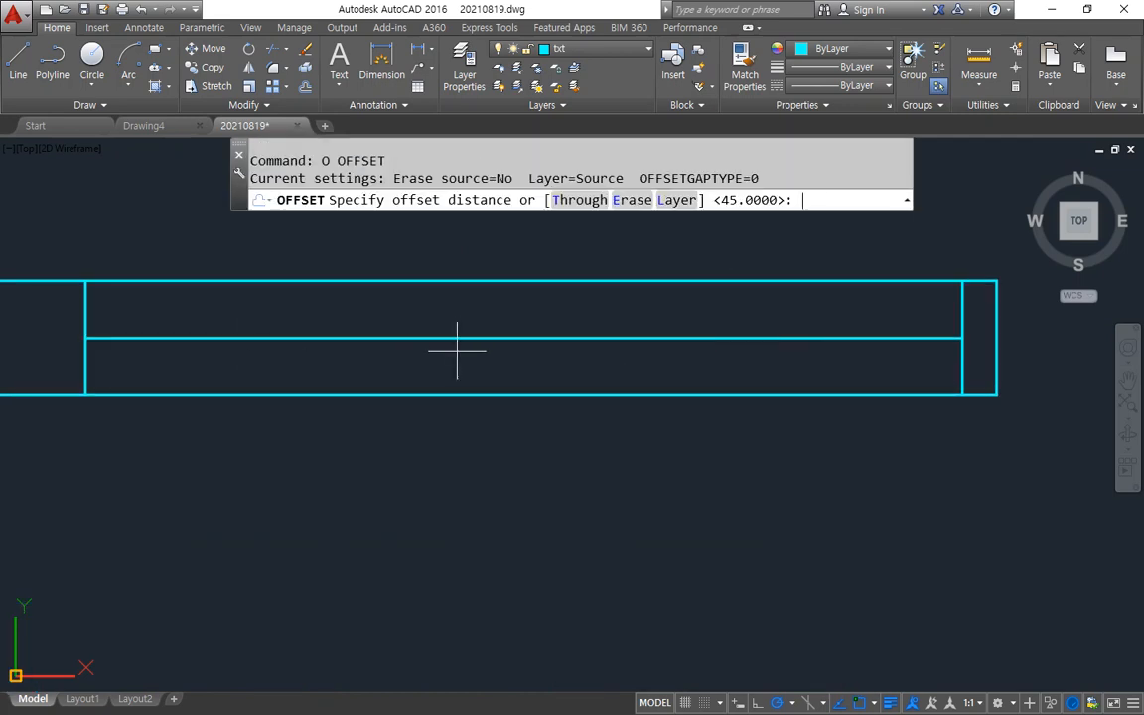
text(40)
key(Return)
click(461, 338)
click(465, 332)
click(467, 338)
click(468, 356)
Step: Draw a vertical line between the midpoints of the upper and lower sash lines
text(l)
key(Return)
click(534, 307)
click(523, 370)
key(Return)
Step: Offset the vertical line at the sashes' middle 30 to both sides for the meeting stiles
text(o)
key(Return)
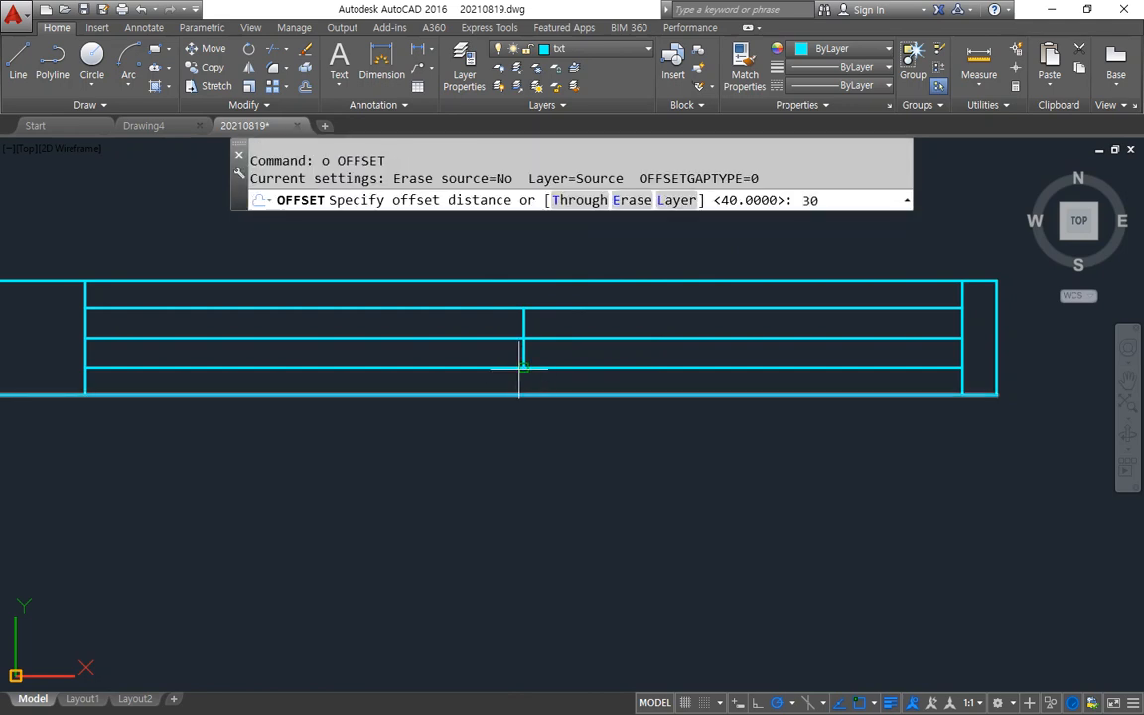
text(30)
key(Return)
click(522, 353)
click(531, 355)
click(523, 352)
click(475, 355)
key(Return)
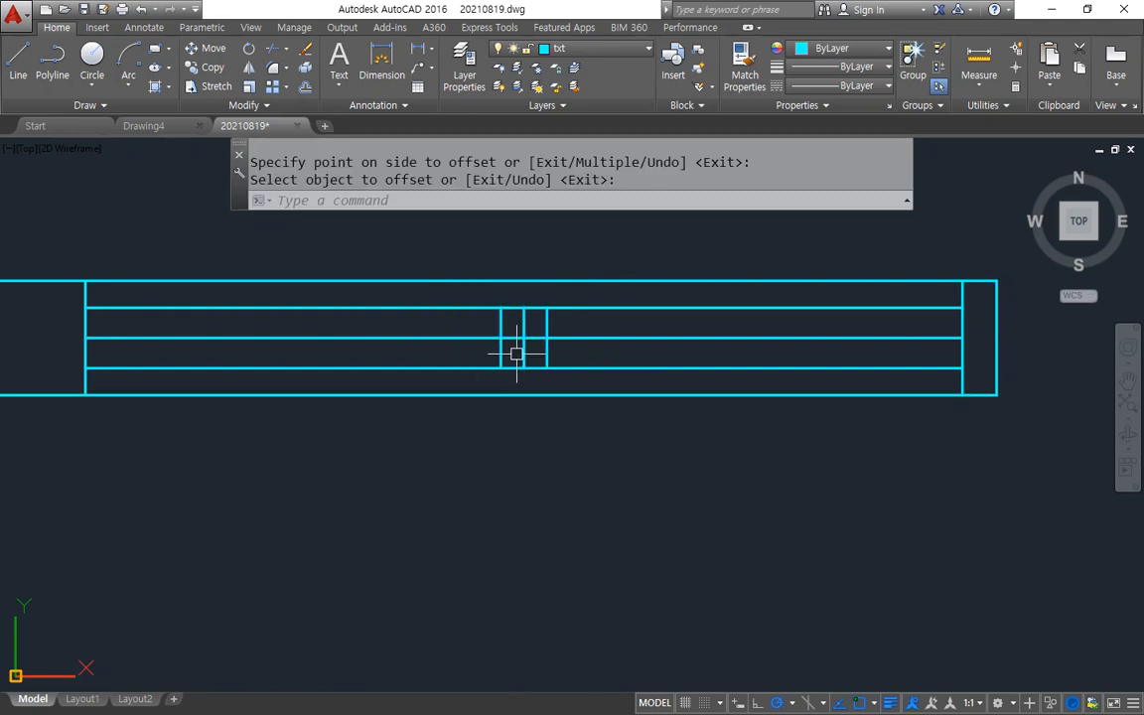
Step: Erase the original vertical line between the two meeting-stile lines in the plan
click(522, 352)
text(e)
key(Return)
Step: Fillet the sash outlines into square corners at the meeting stiles and at the plan's centre line
text(f)
key(Return)
click(534, 308)
click(546, 327)
key(space)
click(503, 350)
click(523, 367)
key(space)
click(84, 321)
click(81, 318)
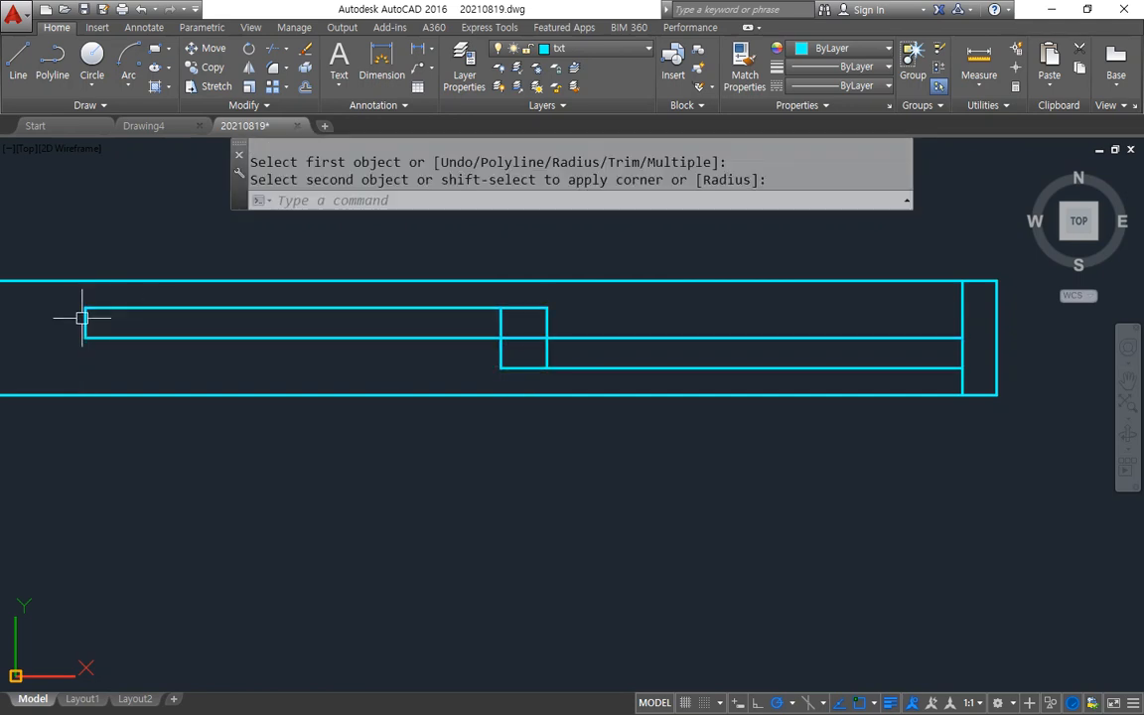
Step: Offset the left sash's end line and the right frame's inner line 60 inward for the outer stiles
text(o)
key(space)
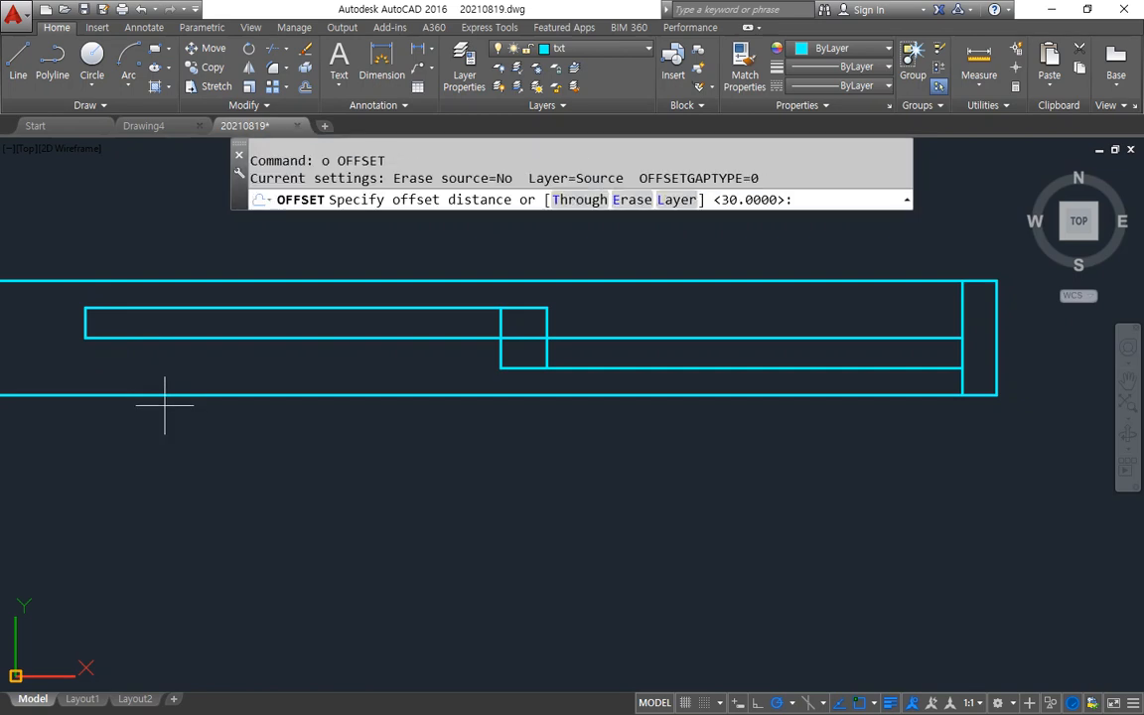
text(60)
key(Return)
click(85, 318)
click(140, 319)
click(962, 328)
click(899, 319)
key(space)
Step: Trim the right sash's stile line where it extends above the mid-depth line
text(tr)
key(space)
key(space)
click(913, 303)
key(space)
Step: Draw horizontal glass lines along the middle of the right and left sashes, between their stiles
text(l)
key(space)
click(914, 352)
click(546, 352)
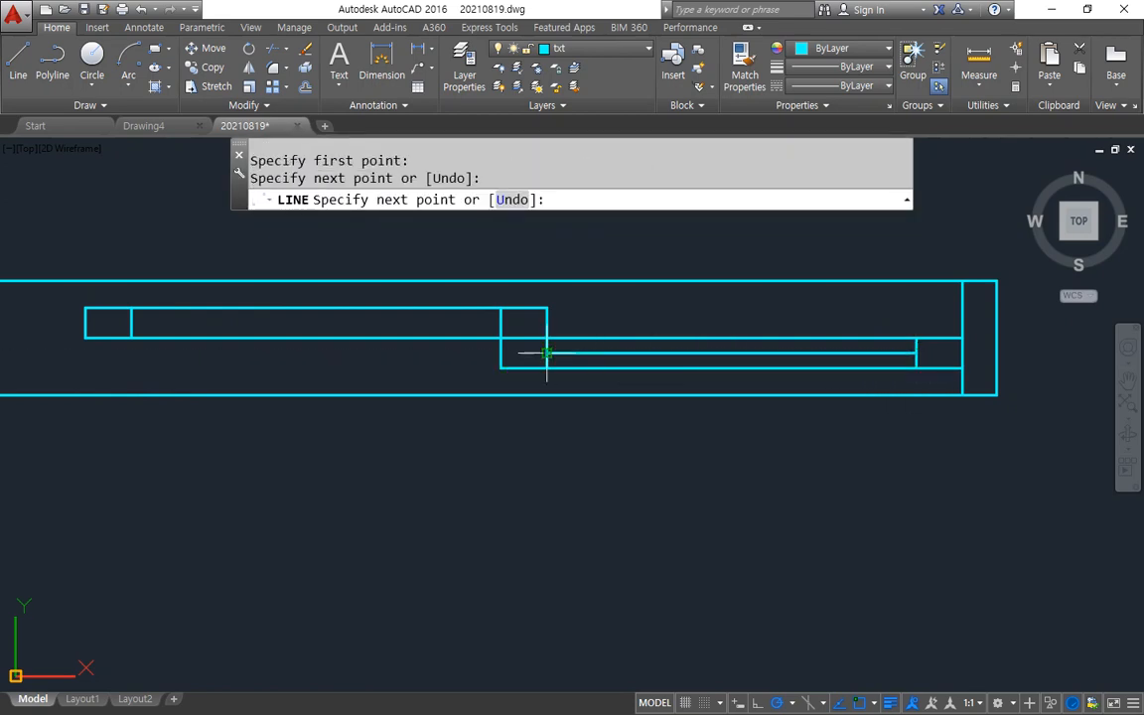
key(space)
key(space)
click(131, 323)
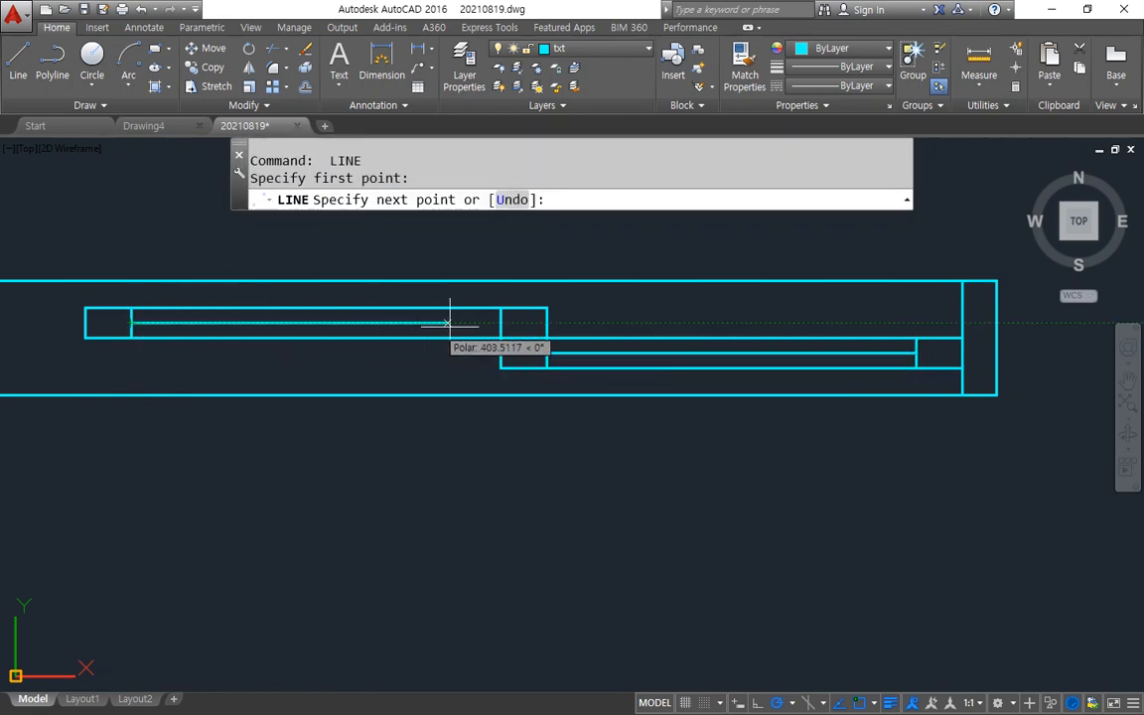
click(456, 322)
key(space)
Step: Mirror the right half's plan sashes about the plan's vertical centre, keeping the originals
key(space)
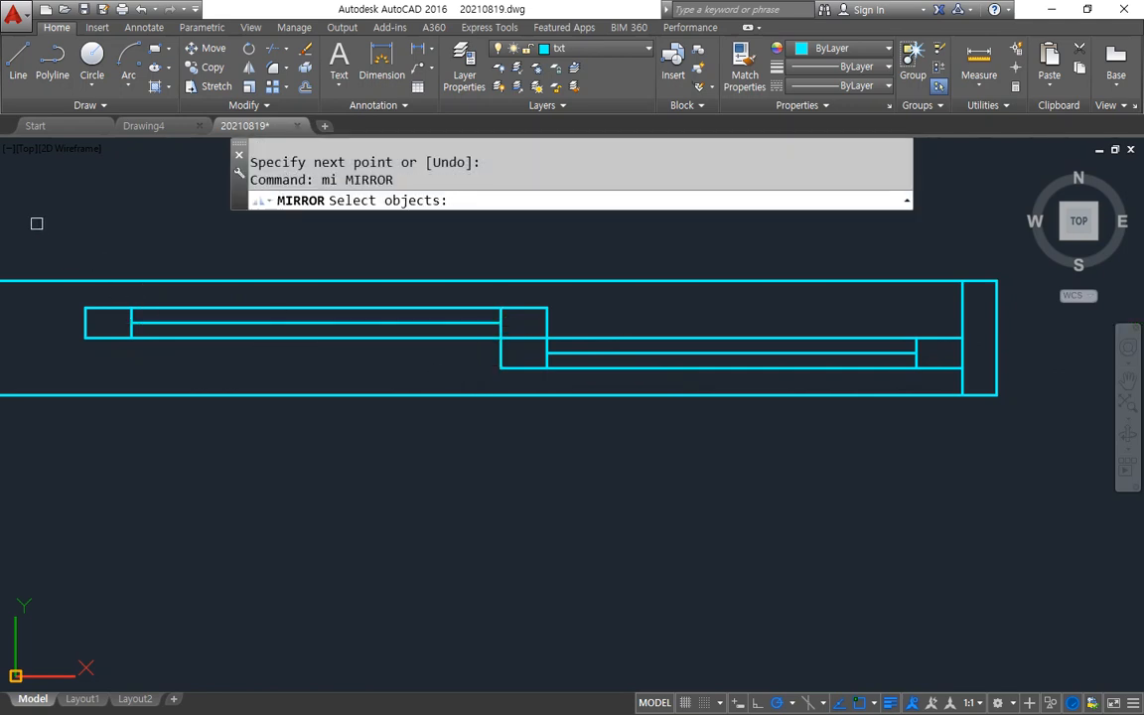
click(35, 223)
click(977, 454)
middle_drag(464, 459, 843, 450)
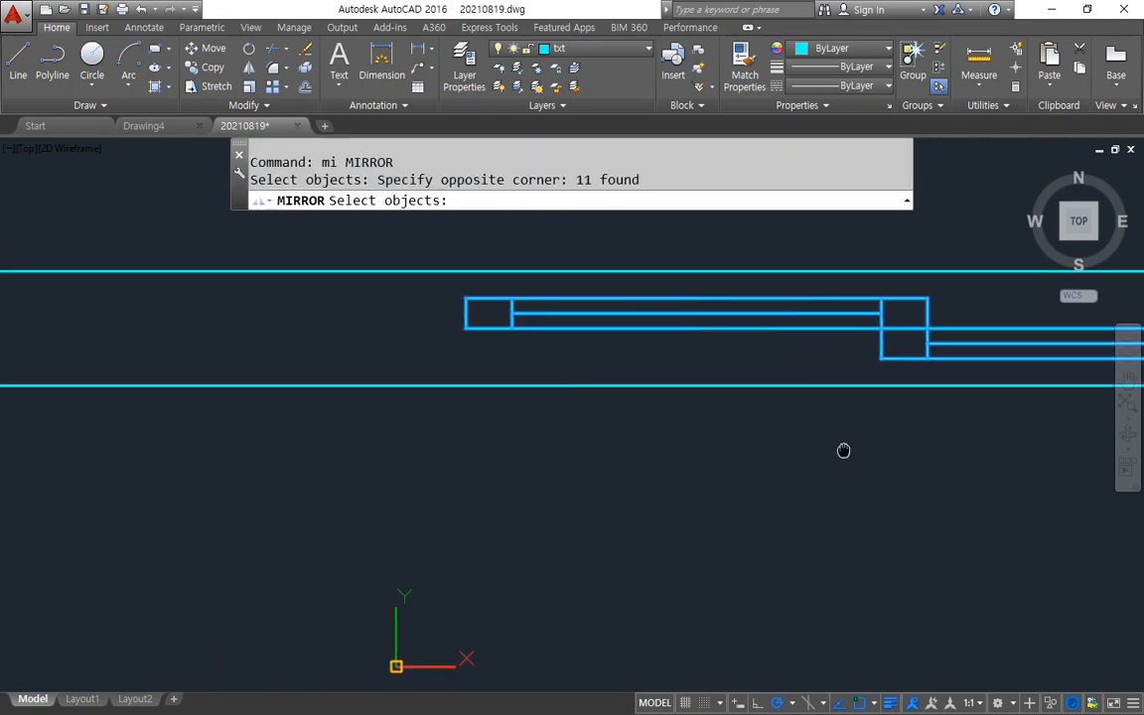
key(space)
click(465, 315)
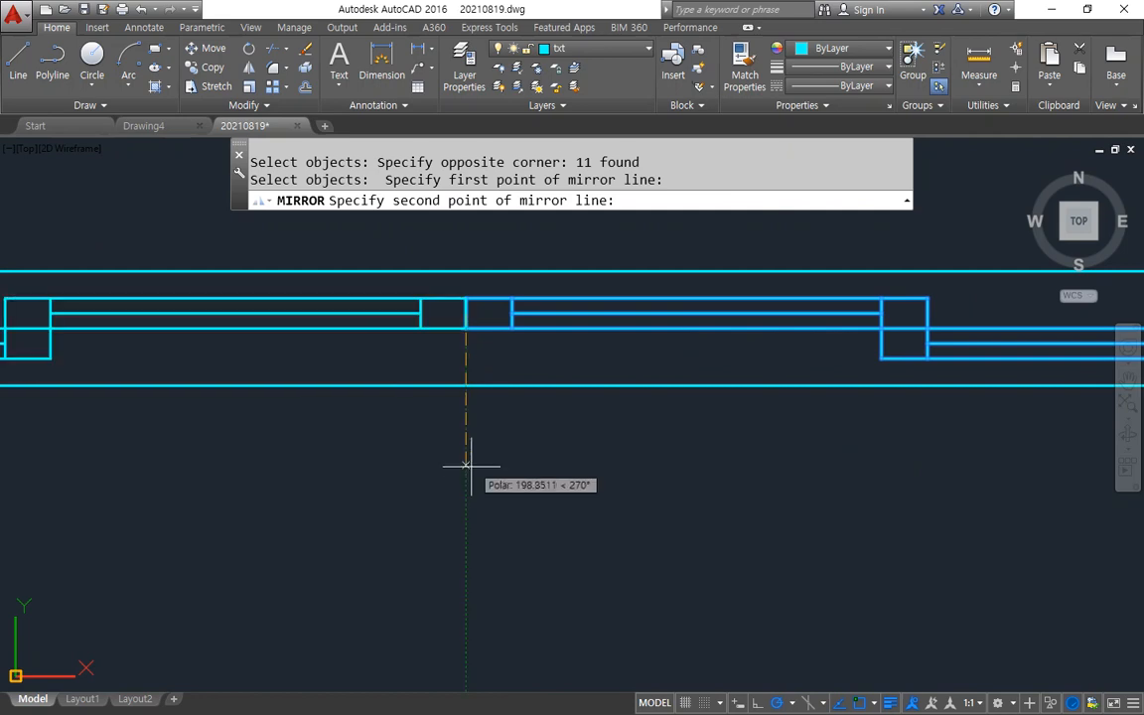
click(465, 484)
key(space)
Step: Compare the sash arrangement in the 2400-wide window's plan with the 1200-wide window's plan
scroll(452, 486, down, 3)
middle_drag(442, 492, 459, 454)
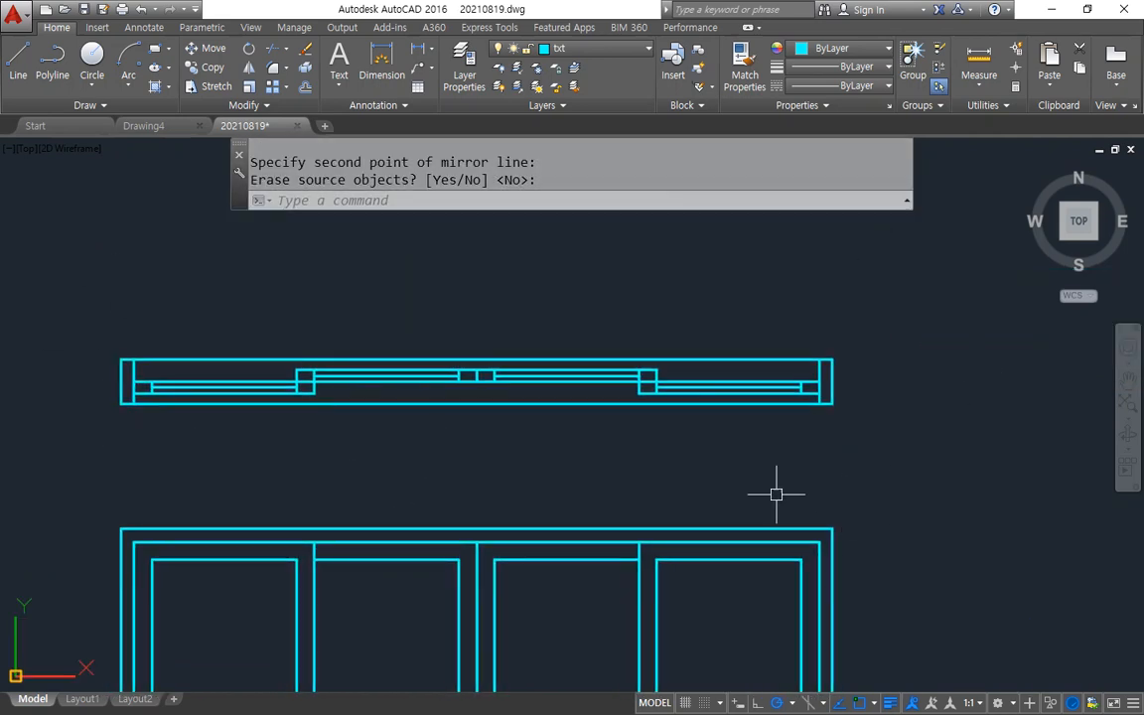
scroll(386, 326, up, 2)
scroll(465, 452, down, 2)
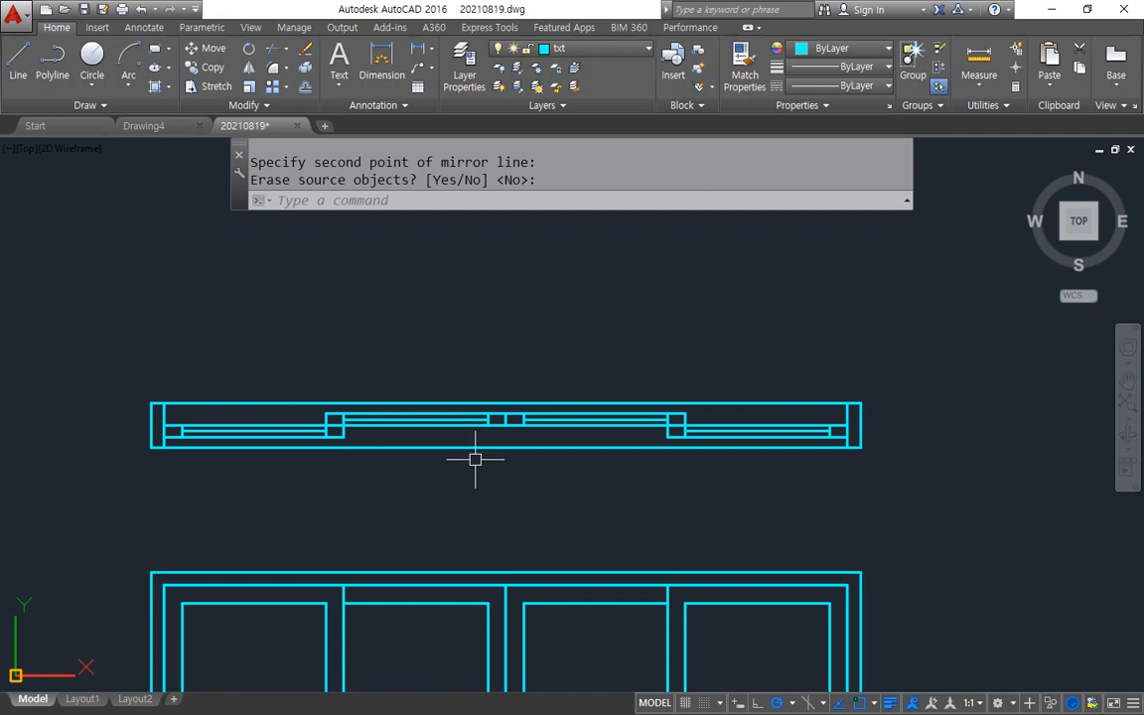
scroll(474, 456, down, 2)
middle_drag(456, 450, 762, 372)
scroll(520, 391, up, 1)
scroll(590, 389, up, 2)
middle_drag(586, 392, 584, 456)
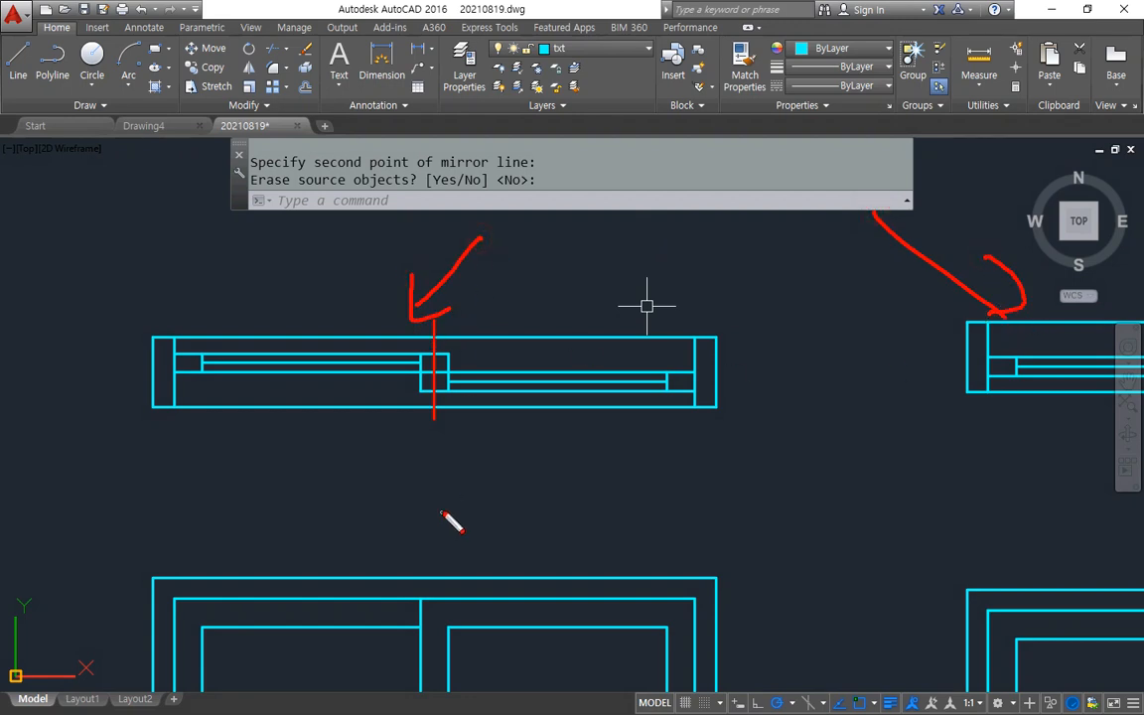
Step: Copy the 1200-wide window's plan, including its centre line, to the empty space directly above the original
scroll(804, 427, down, 2)
middle_drag(804, 427, 383, 439)
mouse_move(523, 462)
middle_down()
mouse_move(358, 475)
mouse_move(723, 474)
middle_up()
text(cp)
key(Return)
click(773, 462)
click(359, 350)
key(Return)
click(361, 444)
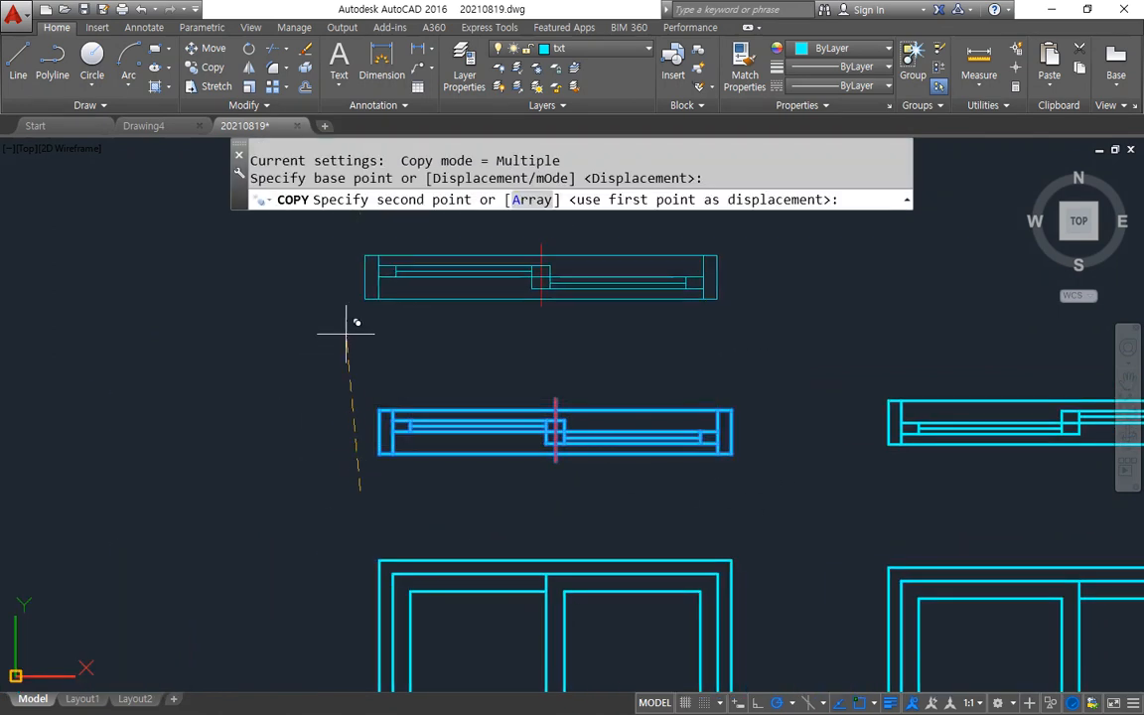
click(365, 327)
key(Escape)
middle_drag(412, 316, 385, 452)
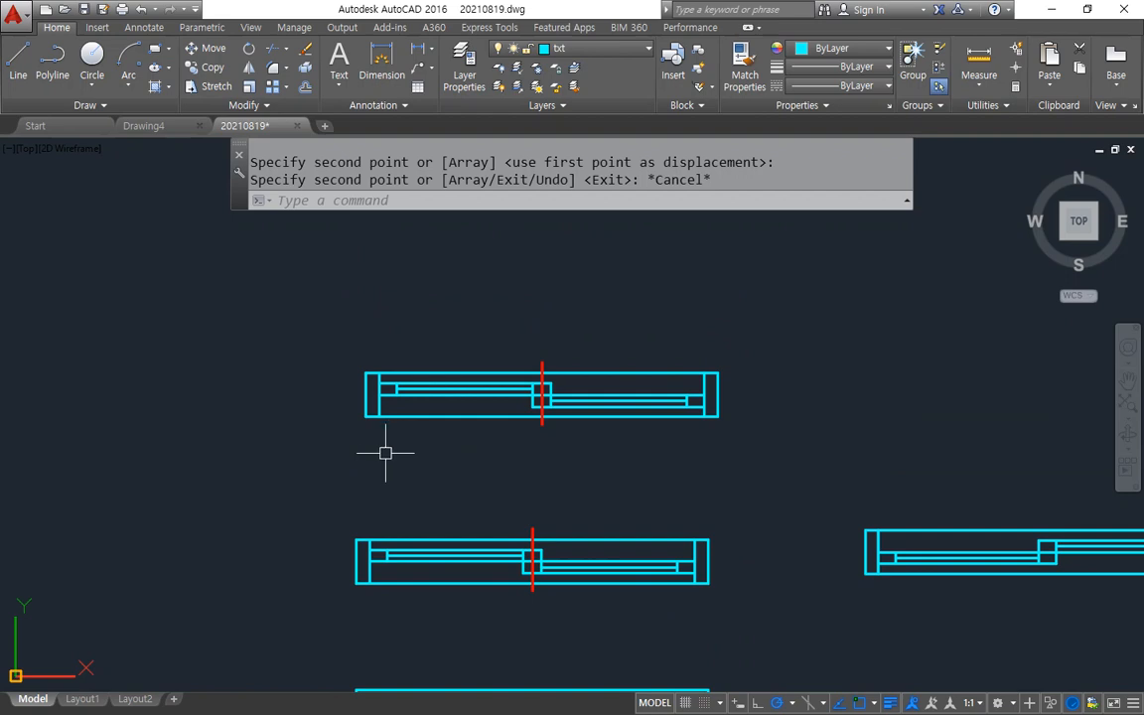
Step: Group all the objects of the copied 1200-wide window plan
text(g)
key(Return)
click(281, 259)
click(779, 467)
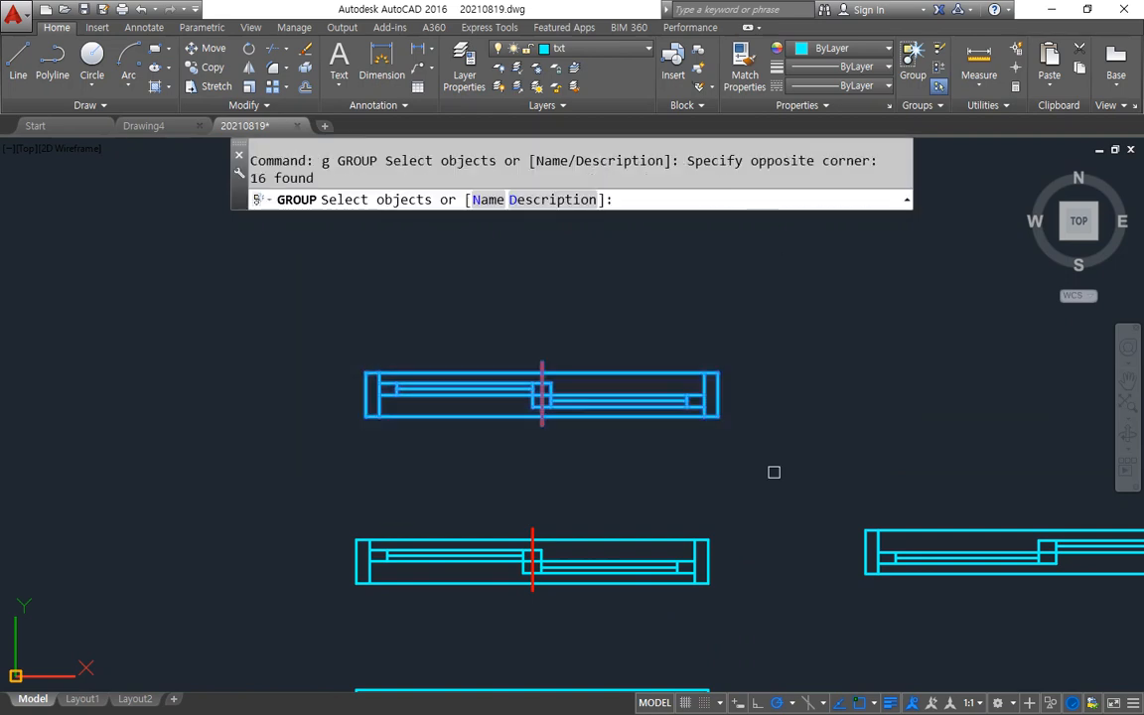
key(Return)
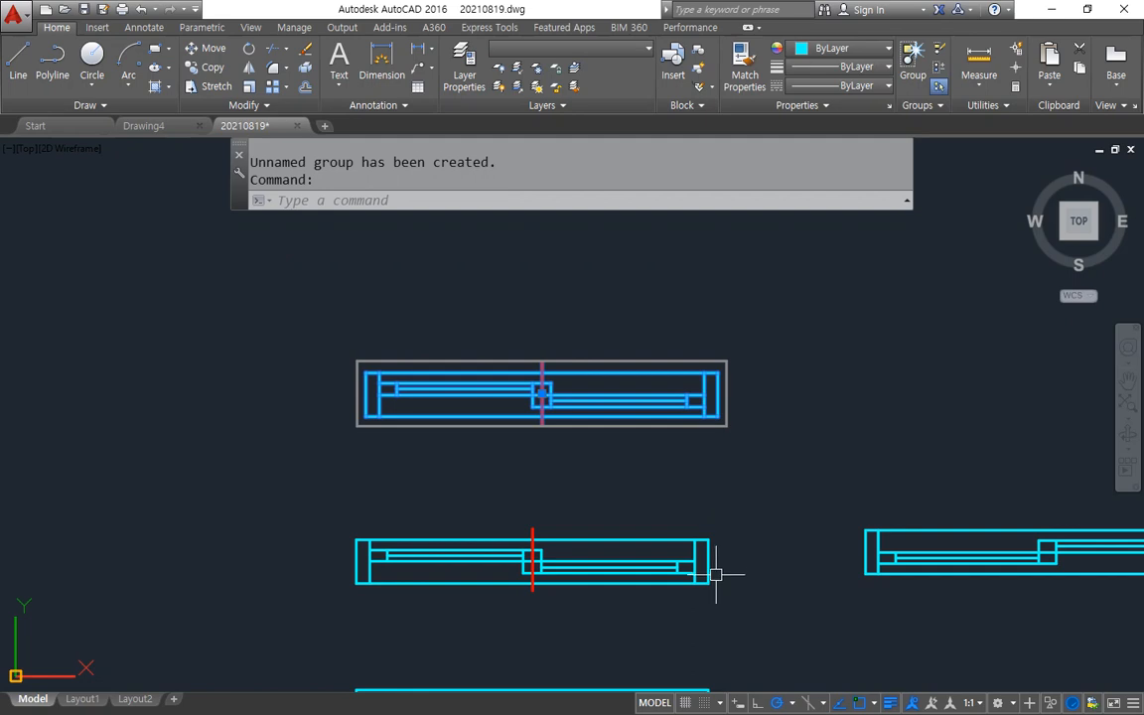
Step: Compare how the ungrouped window plan's individual lines select against how the grouped copy selects
scroll(714, 569, up, 2)
middle_drag(676, 523, 670, 496)
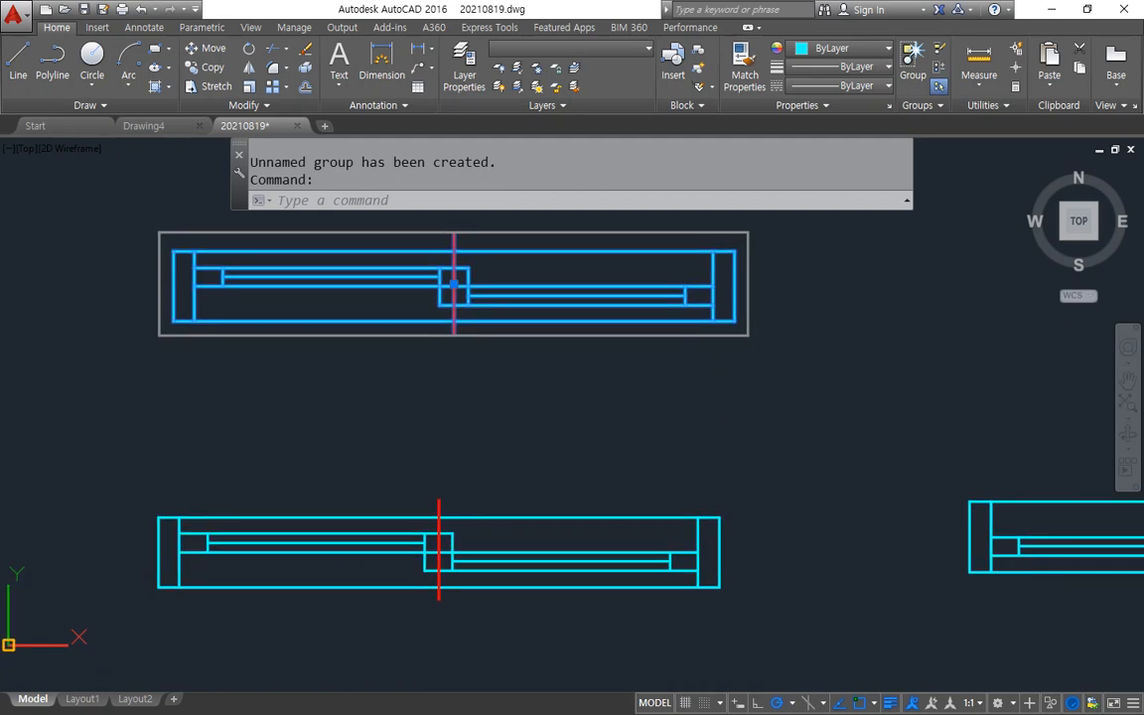
key(Escape)
click(620, 515)
click(622, 552)
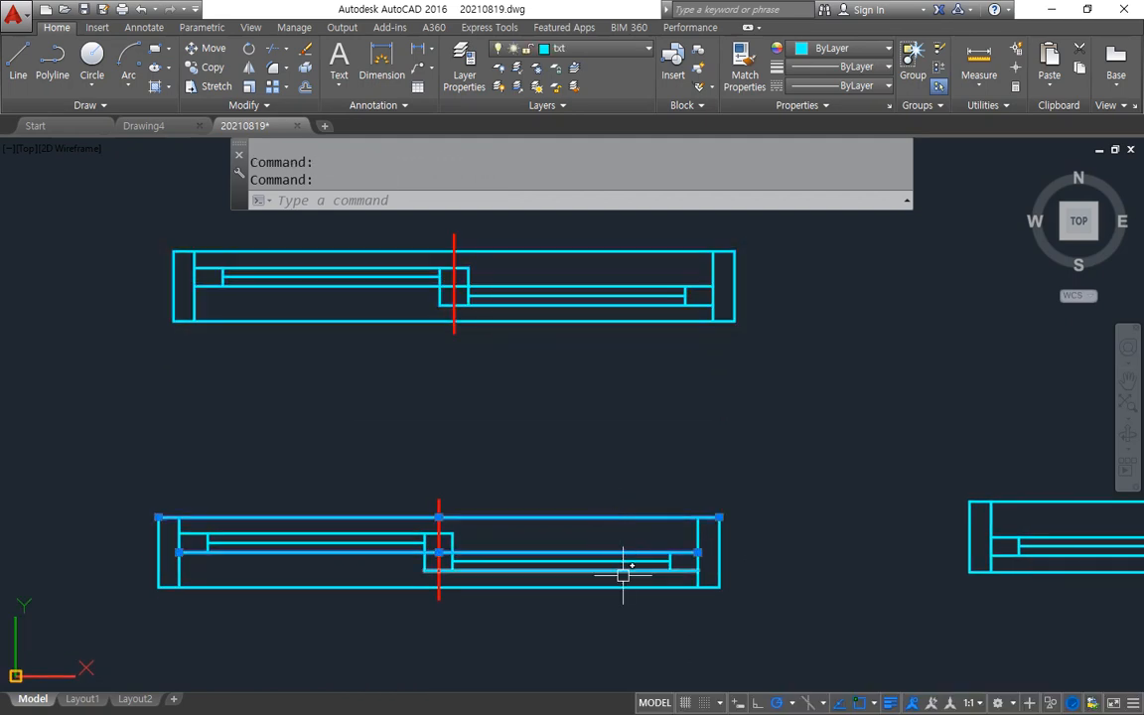
key(Escape)
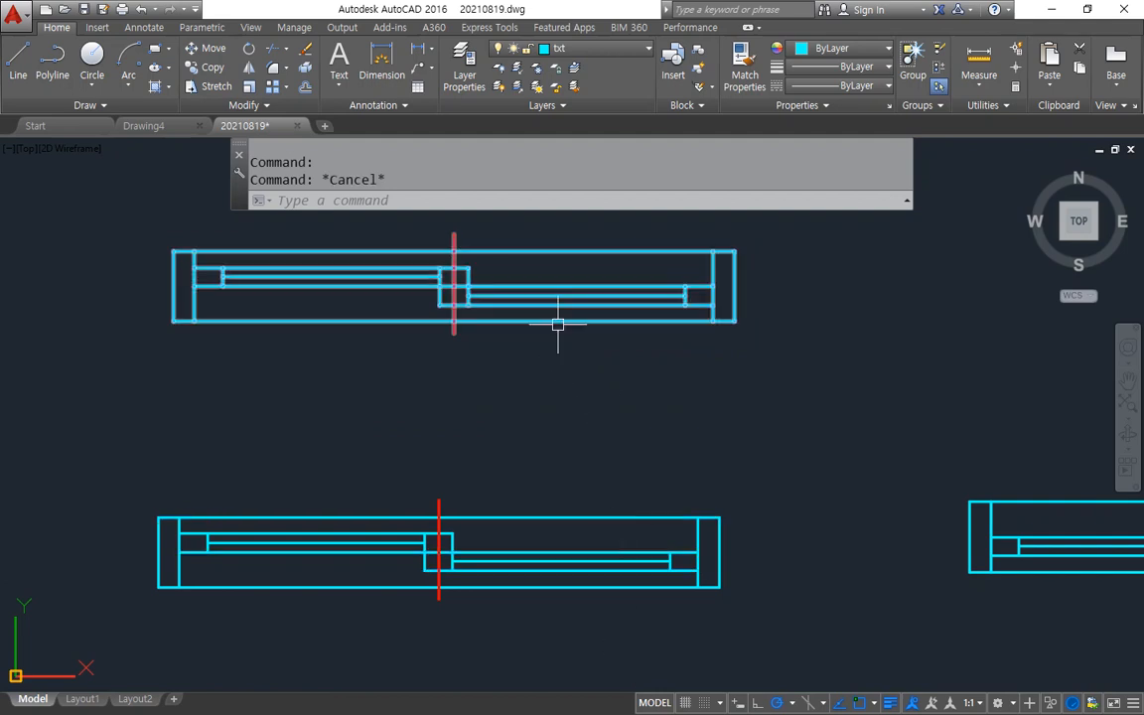
click(556, 320)
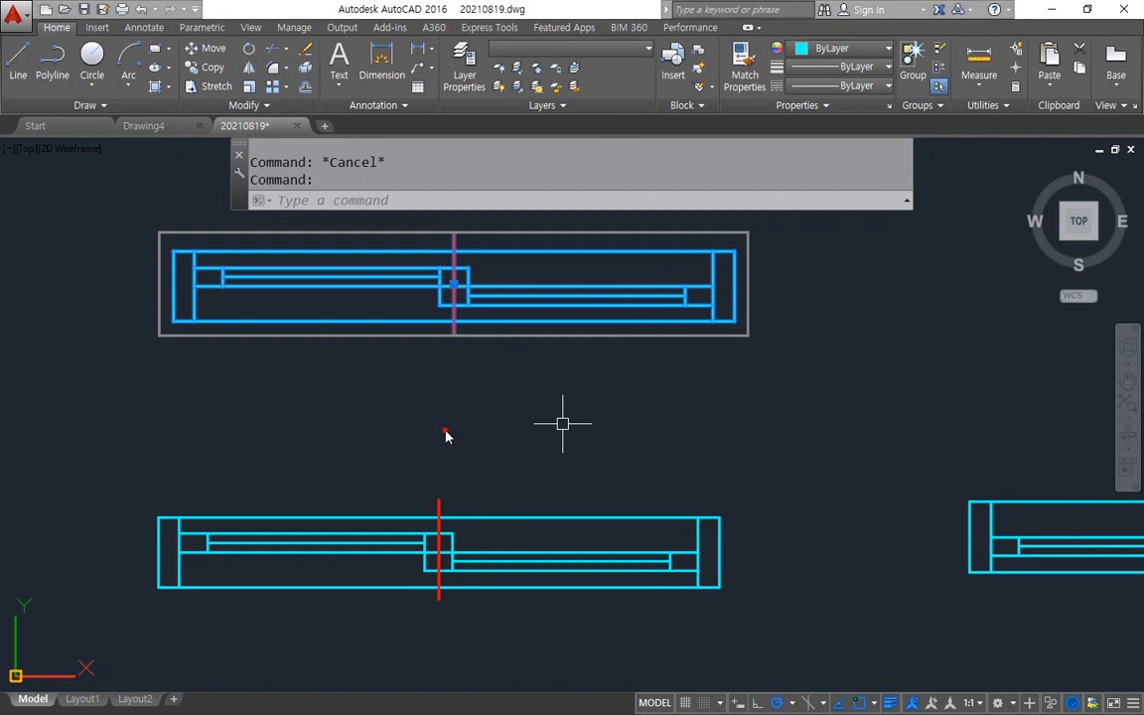
key(Escape)
Step: Move the grouped window plan by its top-edge midpoint onto the midpoint of the room's lower inner wall line in the floor plan
click(483, 322)
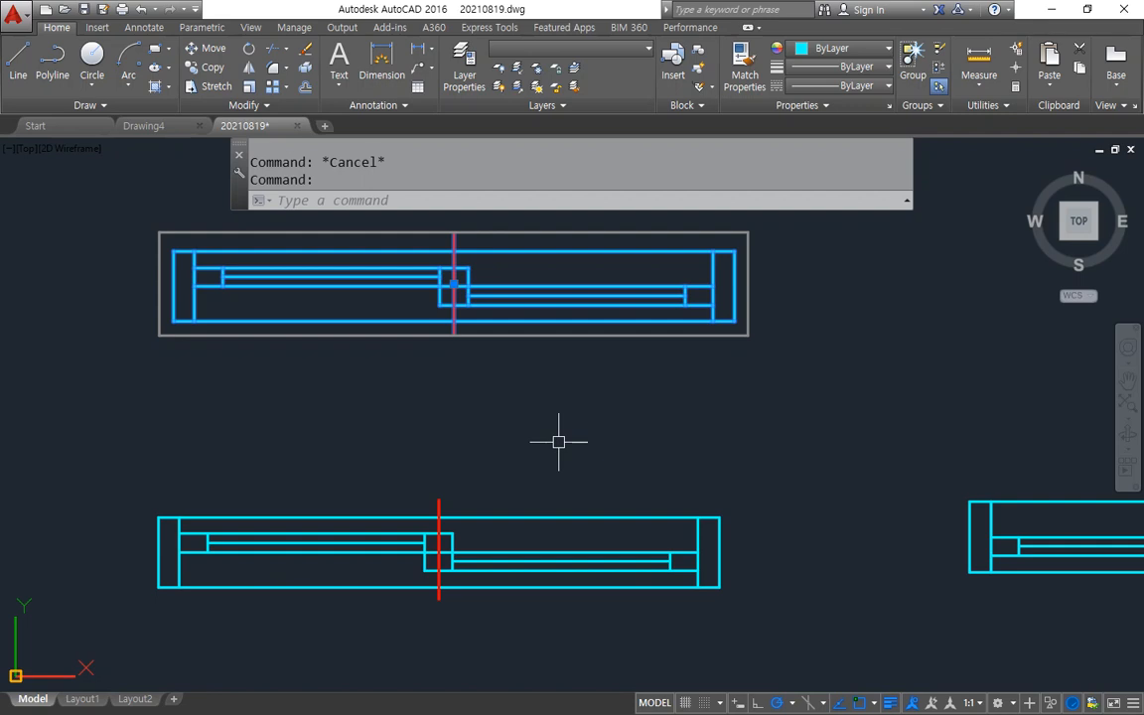
text(m)
key(Return)
click(454, 251)
scroll(425, 415, down, 6)
middle_drag(336, 454, 910, 512)
scroll(372, 359, up, 6)
middle_drag(313, 586, 536, 194)
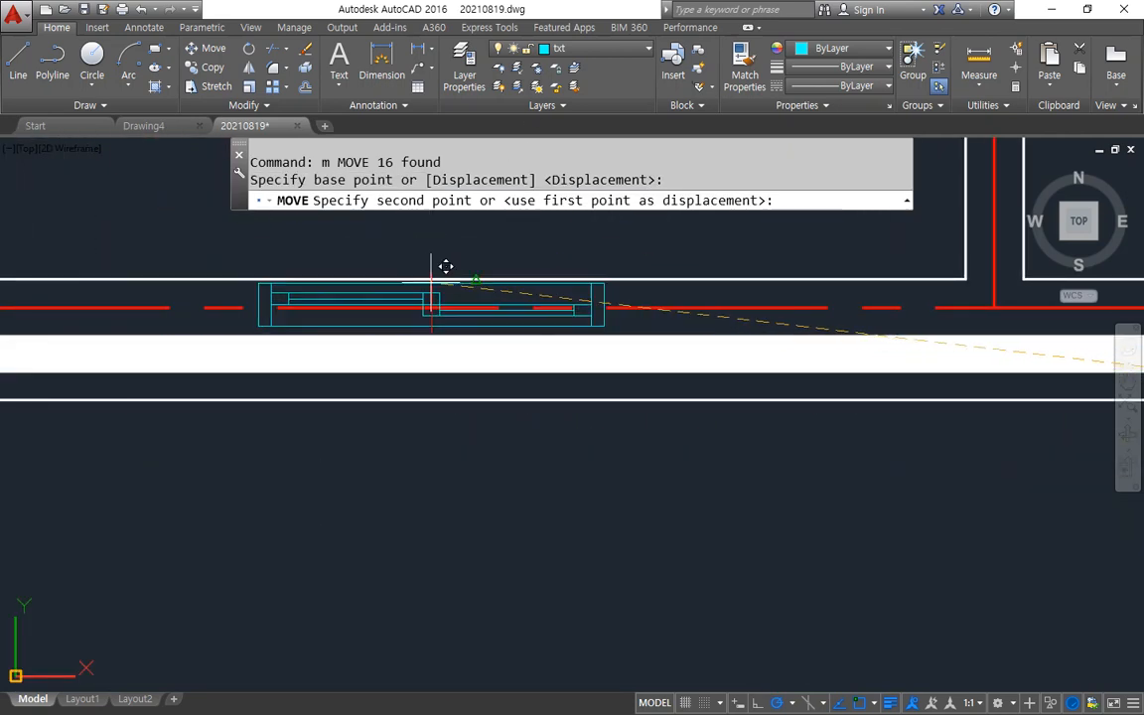
click(475, 263)
Step: Copy the grouped window directly below itself, from its top-edge midpoint to its bottom-edge midpoint
text(cp)
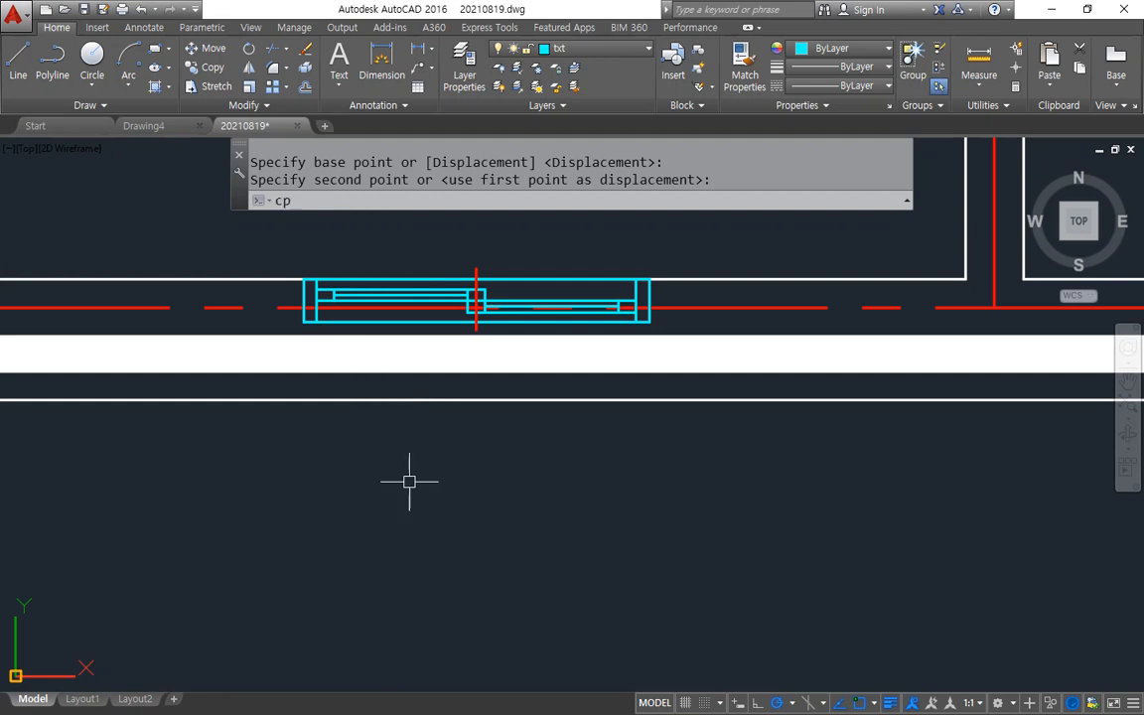
key(Return)
click(448, 301)
key(Return)
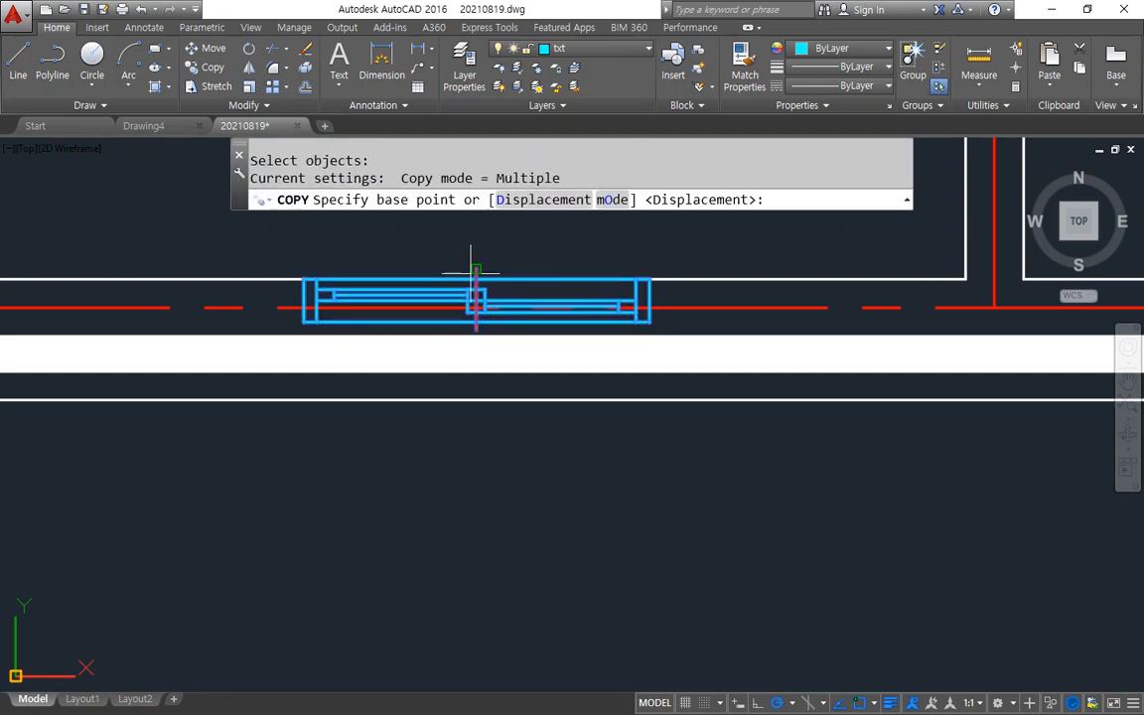
click(476, 279)
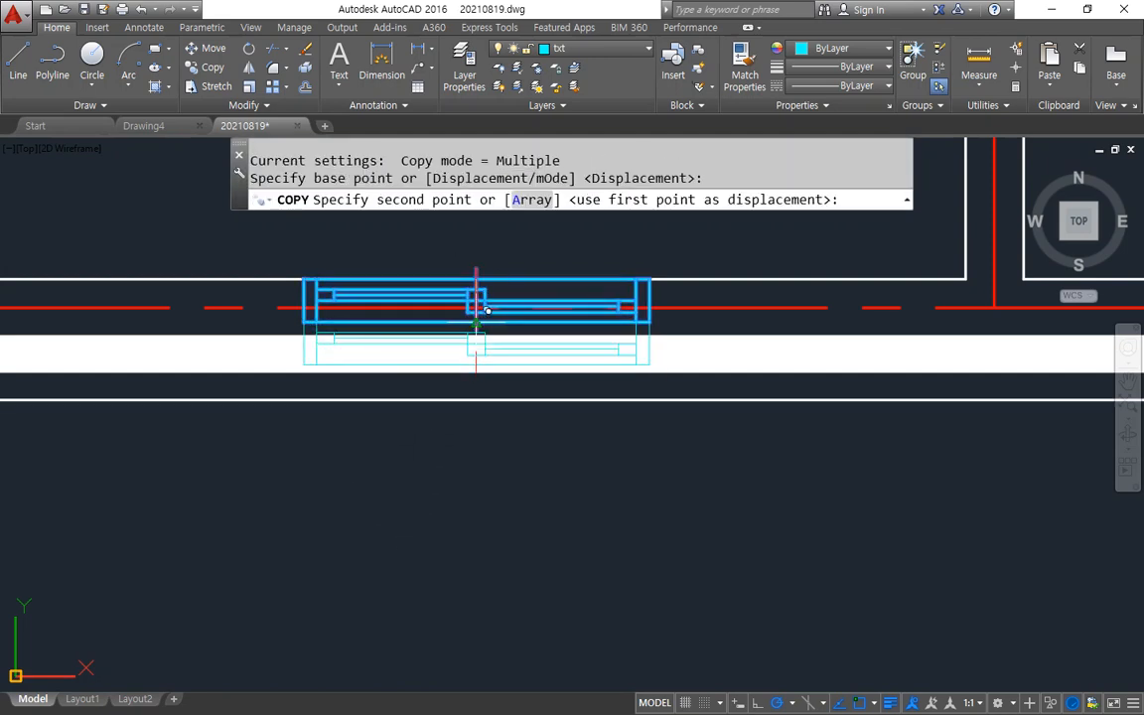
click(476, 323)
key(Return)
Step: Draw vertical lines from both bottom corners of the stacked windows down to the outermost wall line
middle_drag(394, 487, 296, 373)
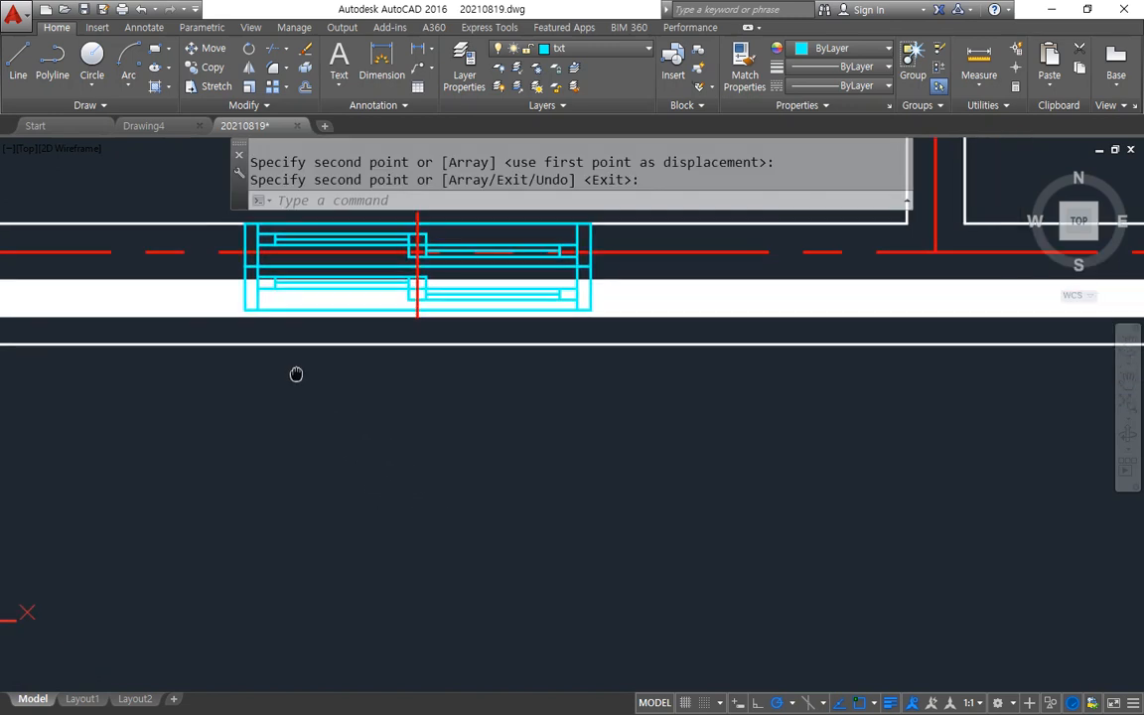
text(l)
key(Return)
click(245, 309)
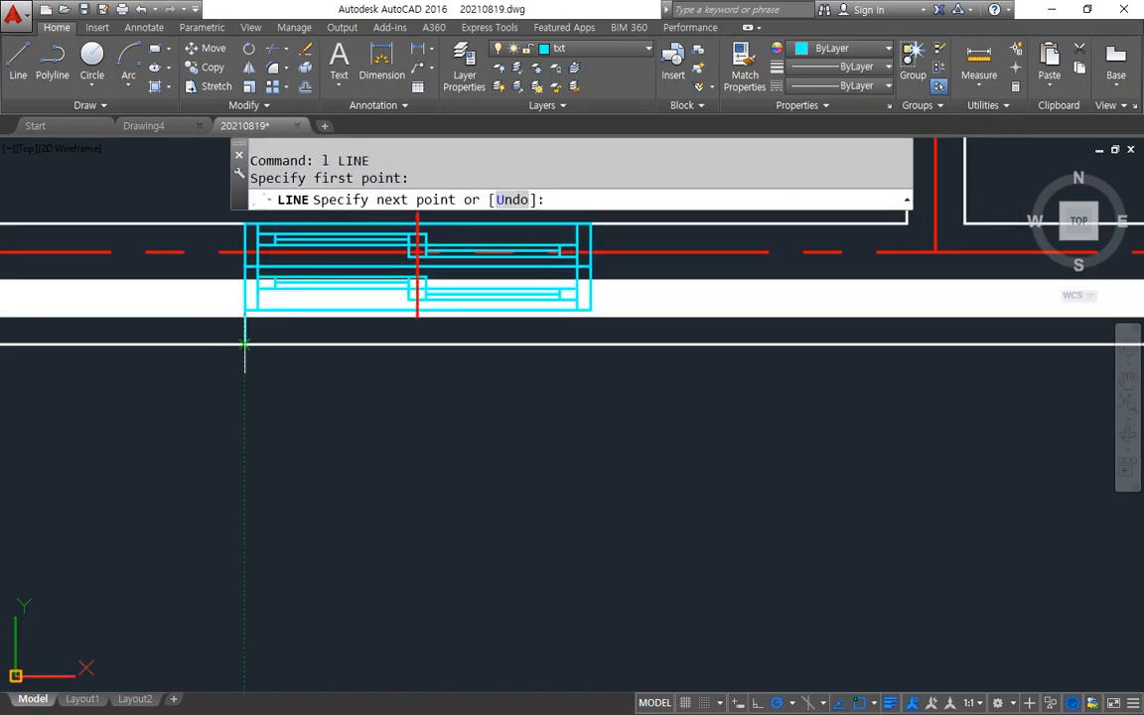
click(300, 344)
key(Return)
key(Return)
click(589, 309)
click(591, 344)
key(Return)
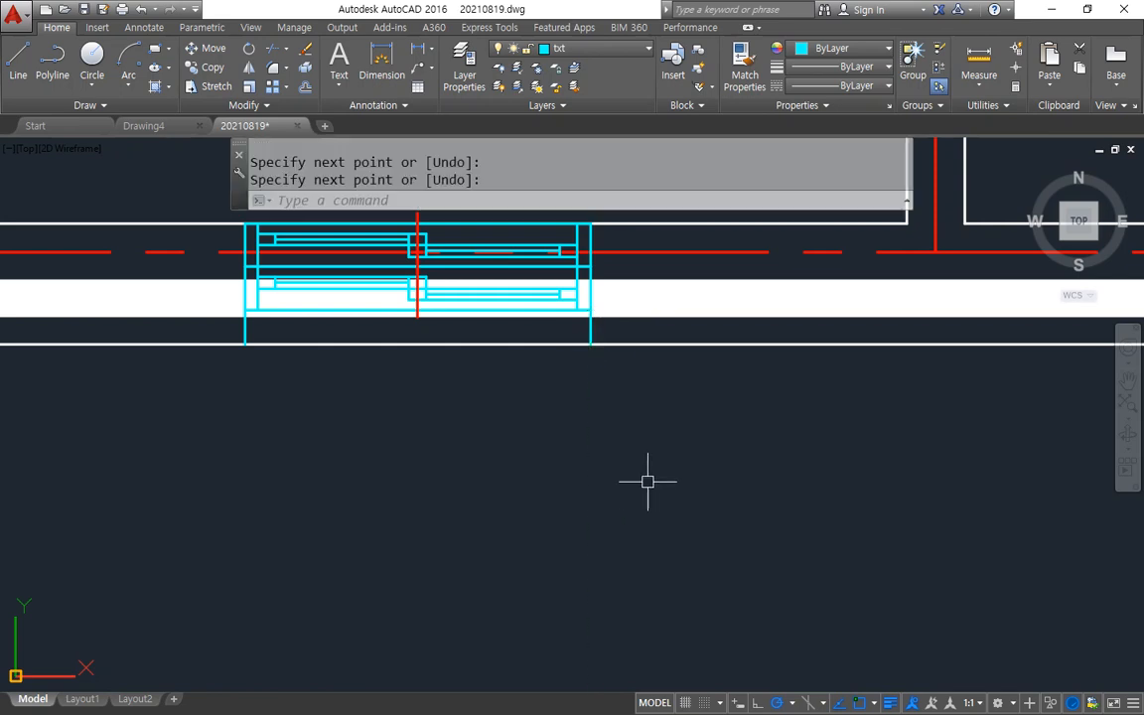
Step: Erase the solid hatch filling the insulation layer of the wall
click(653, 278)
click(684, 334)
text(e)
key(Return)
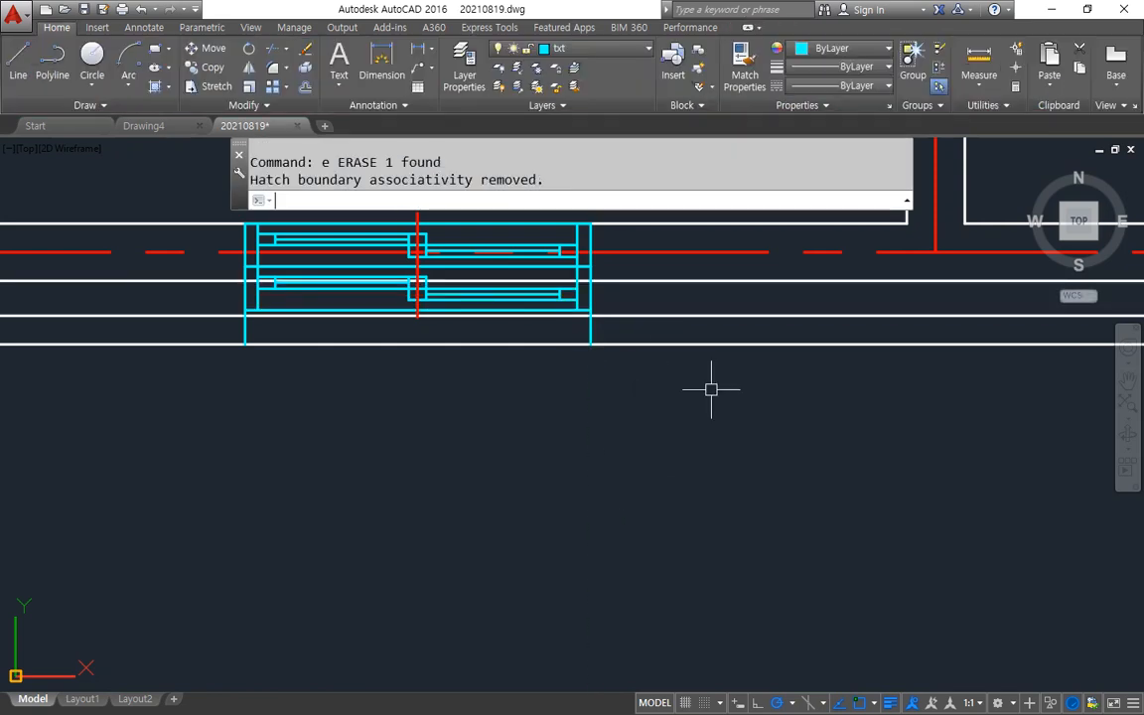
Step: Move both stacked windows straight up out of the wall into the room
scroll(541, 283, up, 2)
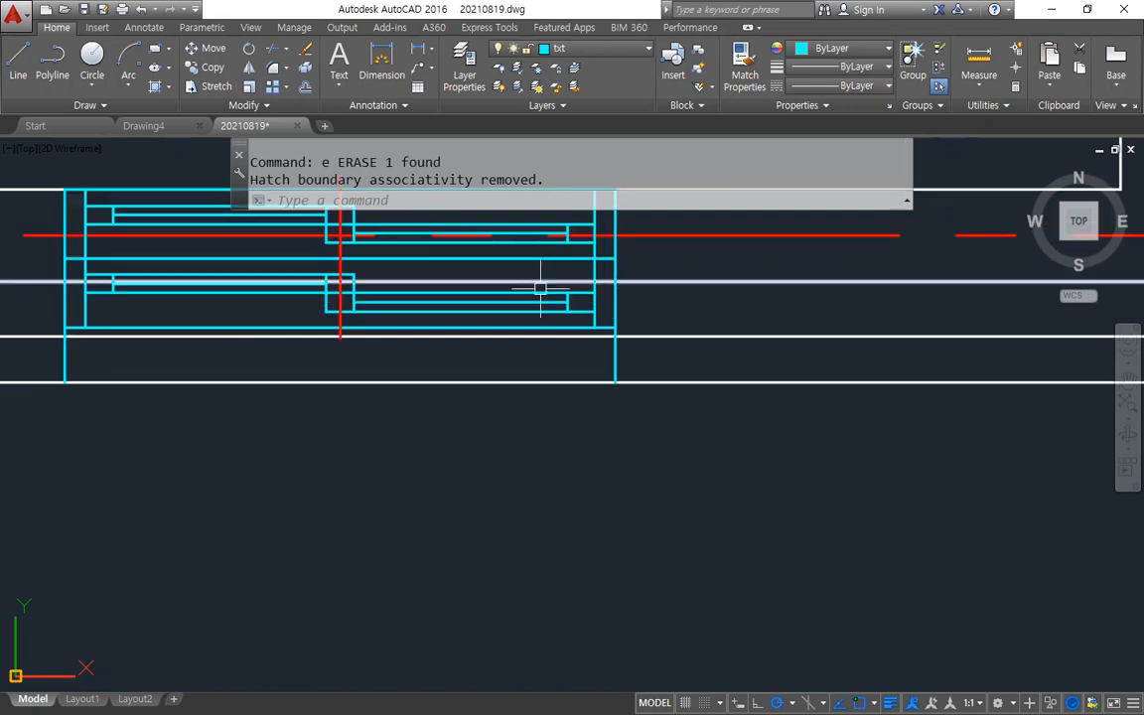
middle_drag(612, 332, 663, 375)
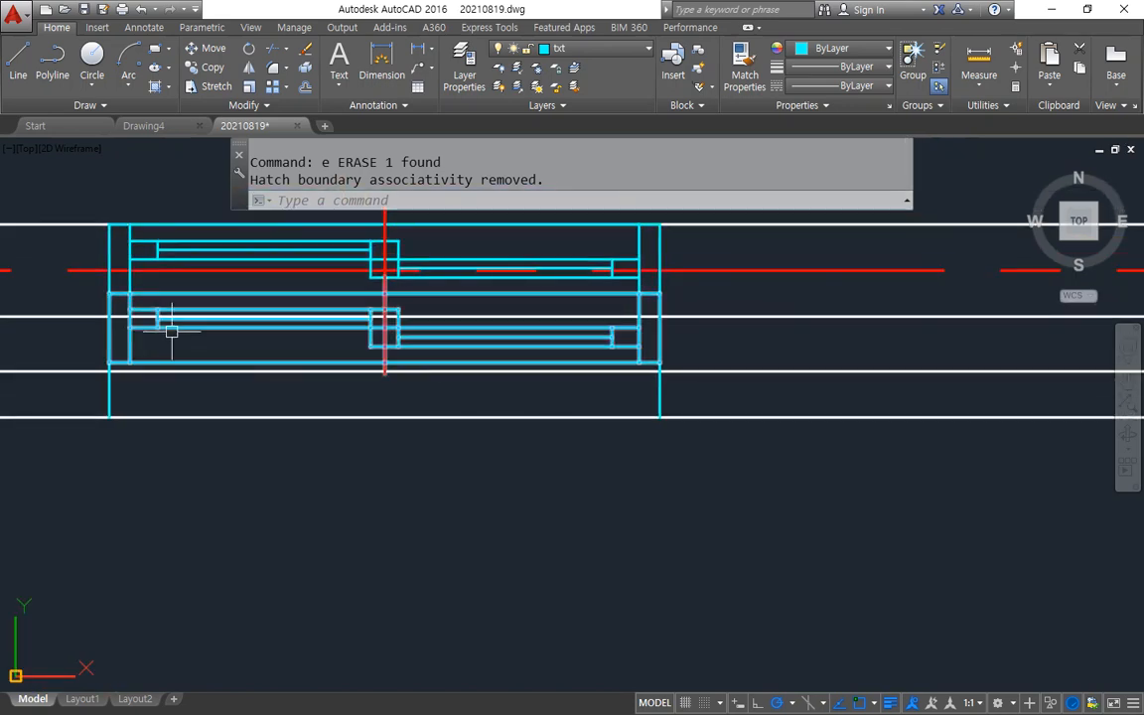
text(m)
key(Return)
click(252, 298)
click(252, 250)
key(Return)
click(340, 481)
scroll(324, 513, down, 3)
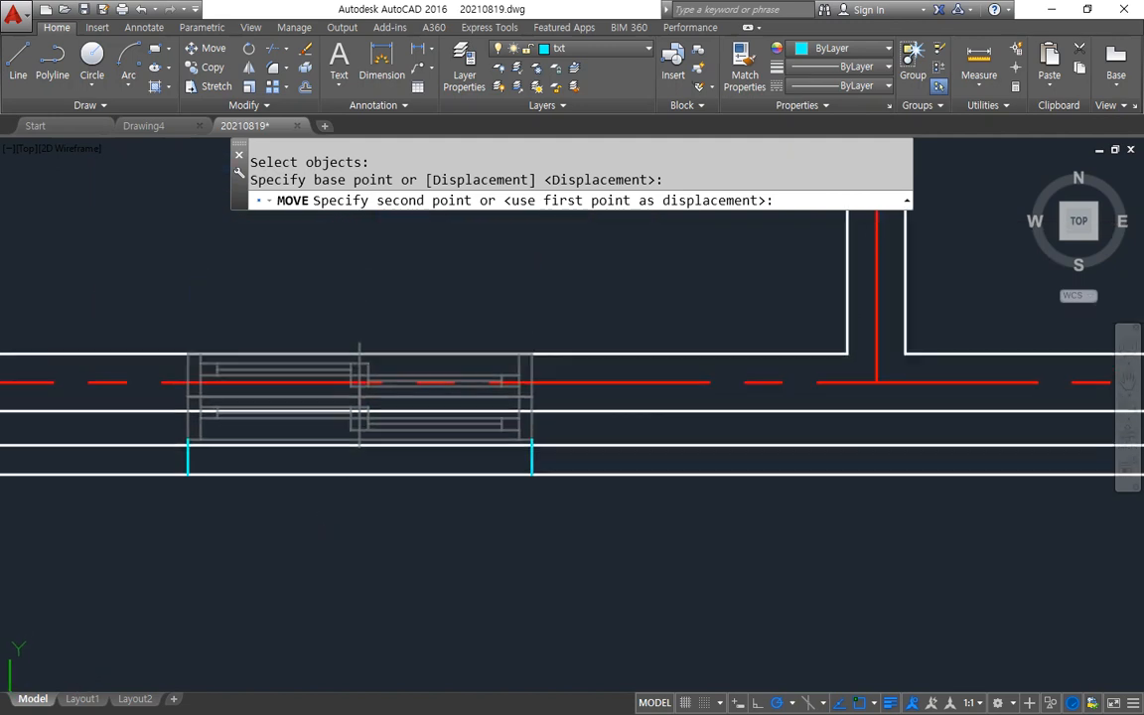
click(340, 415)
key(Escape)
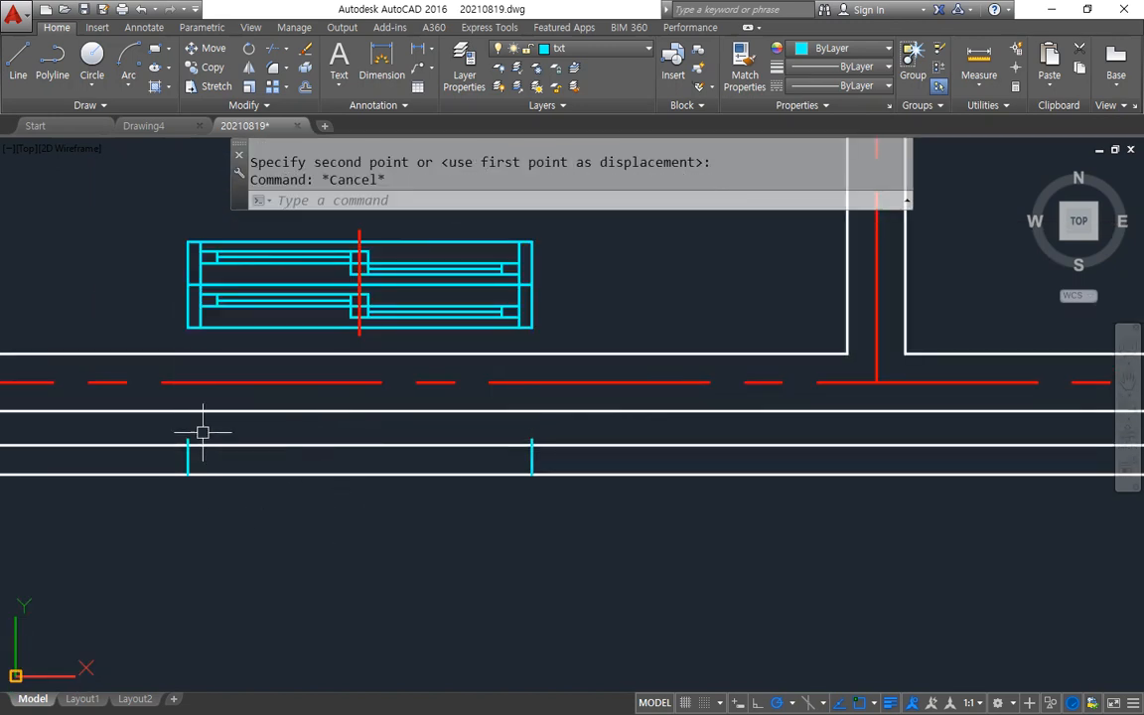
Step: Extend the two short vertical opening lines up to the innermost wall line
text(ex)
key(Return)
click(217, 347)
click(164, 362)
key(Return)
click(181, 431)
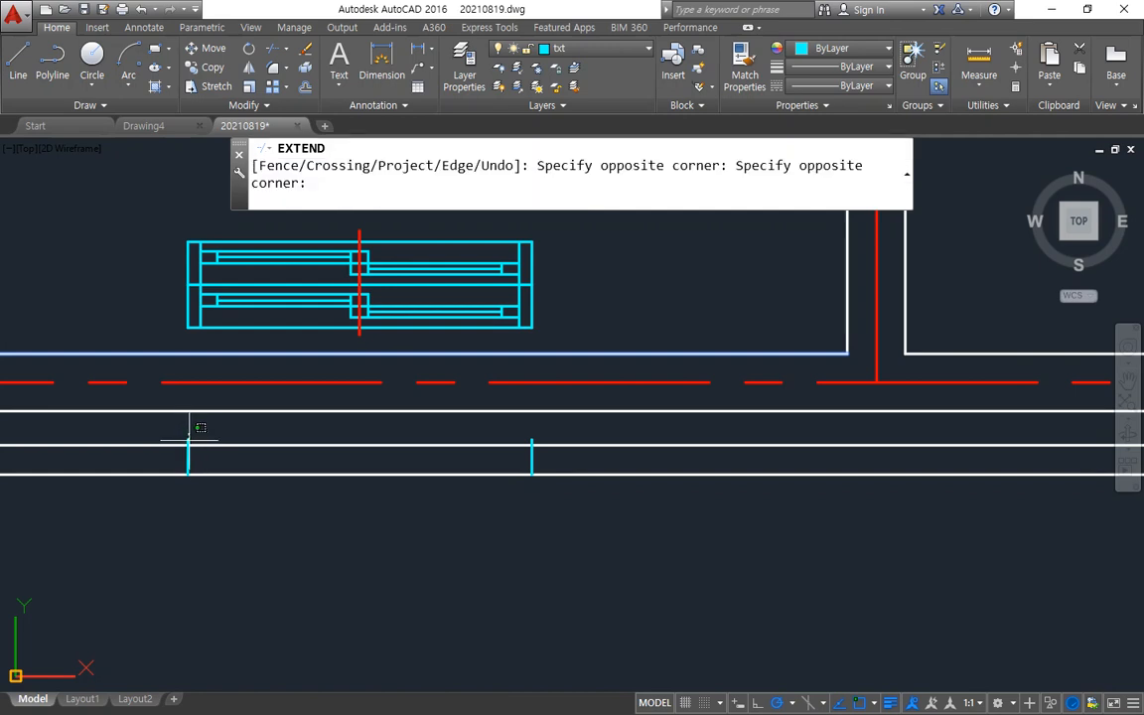
click(171, 382)
click(532, 457)
click(531, 438)
key(Return)
Step: Trim the white wall lines between the two vertical opening lines
text(tr)
key(Return)
key(Return)
click(355, 539)
click(309, 359)
key(Return)
Step: Move both stacked windows by their upper-left corner to the upper-left corner of the wall opening
text(m)
key(Return)
click(86, 183)
click(538, 336)
key(Return)
click(188, 241)
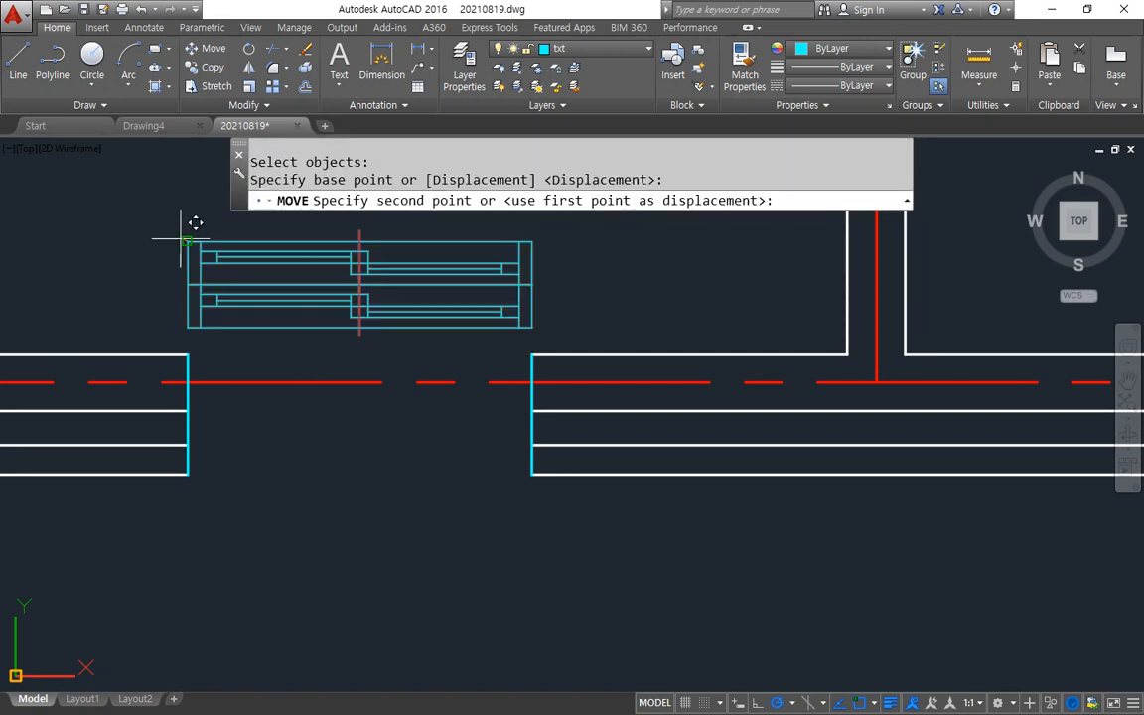
click(190, 353)
key(Escape)
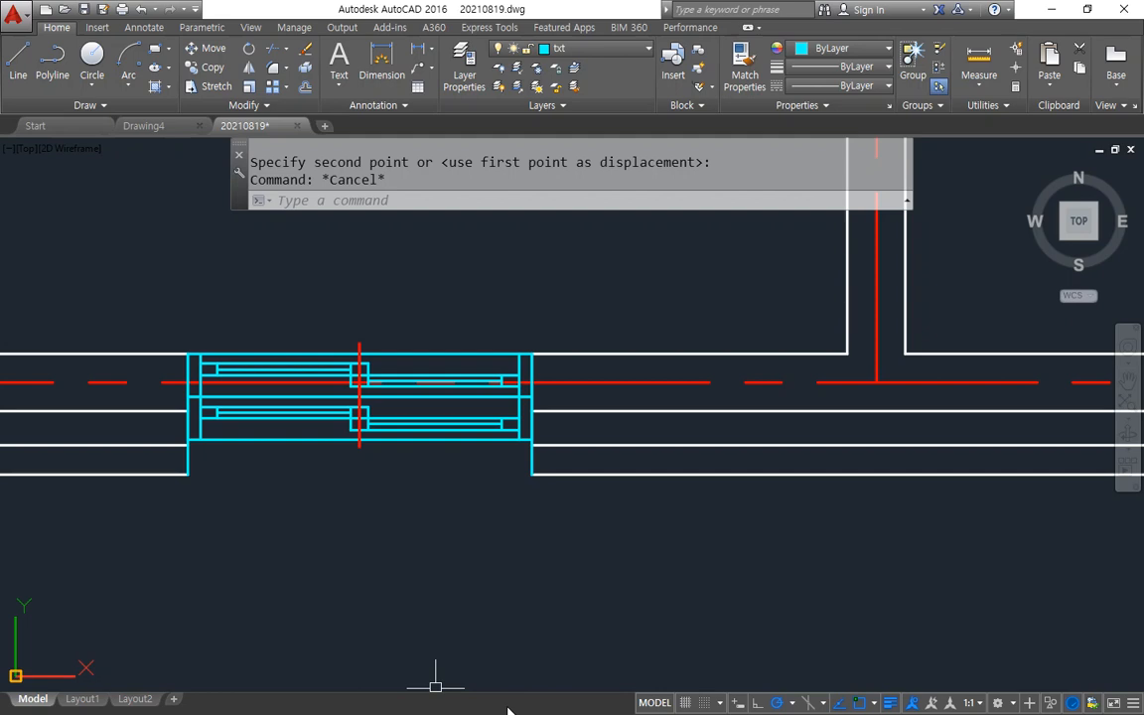
scroll(453, 353, down, 2)
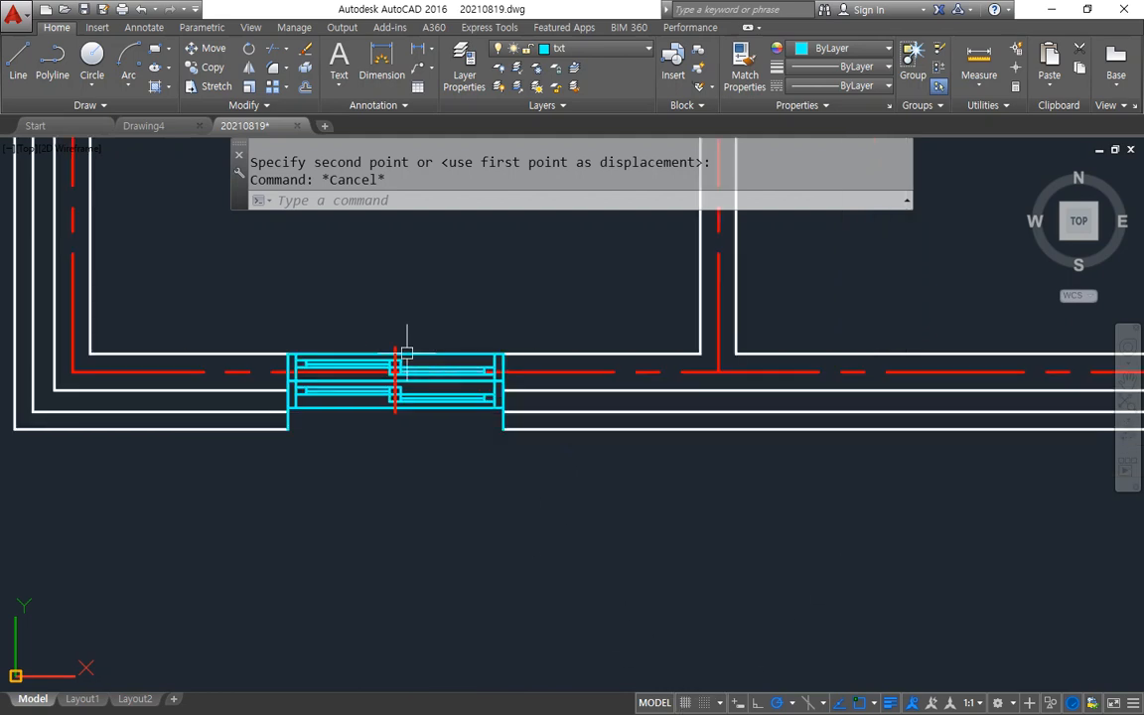
drag(278, 296, 281, 422)
drag(482, 320, 487, 402)
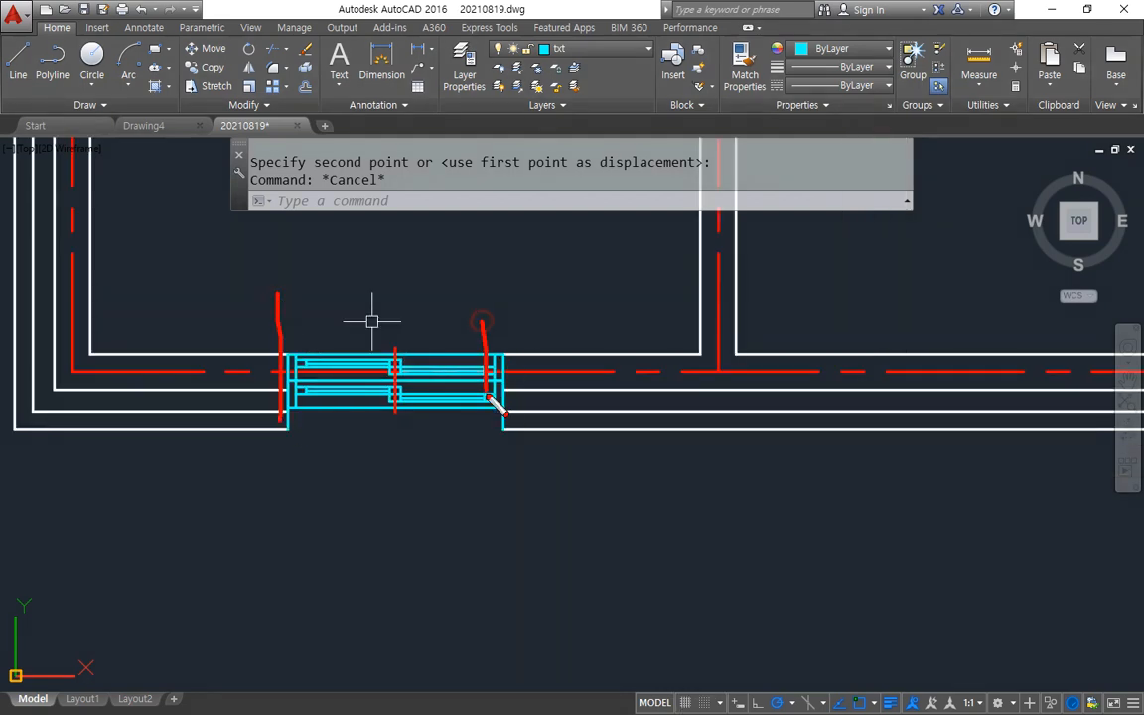
mouse_move(181, 427)
mouse_down()
mouse_move(198, 499)
mouse_move(663, 478)
mouse_move(642, 537)
mouse_up()
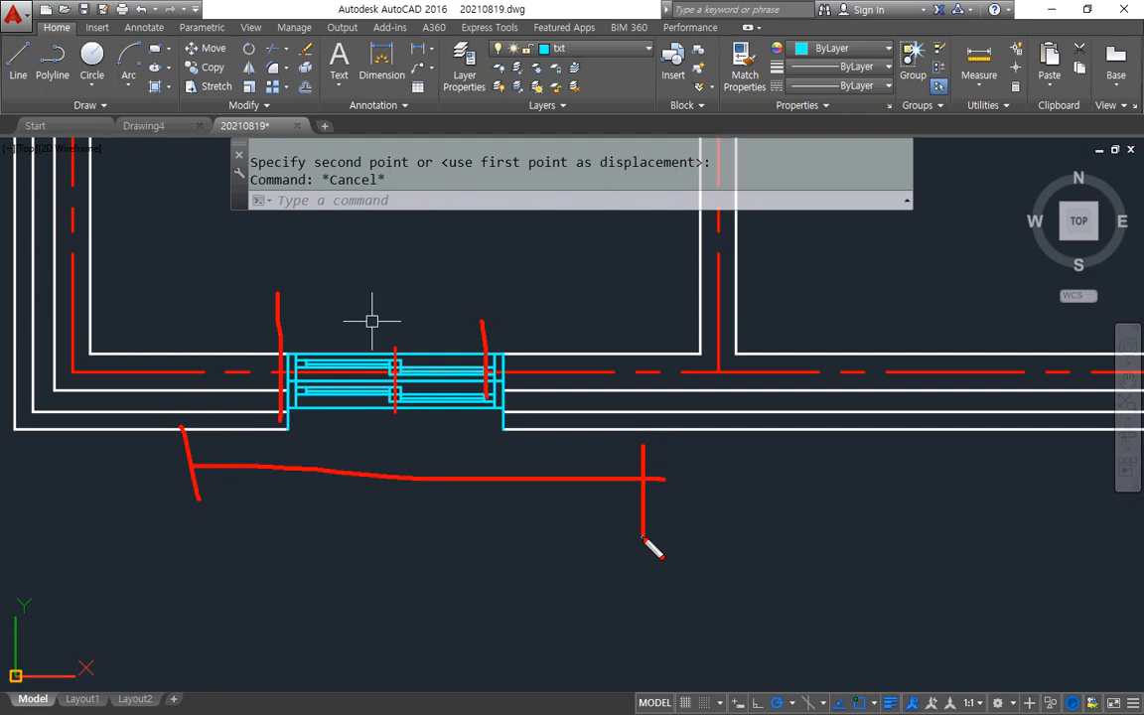
key(e)
mouse_move(288, 425)
mouse_down()
mouse_move(282, 472)
mouse_move(487, 457)
mouse_move(493, 478)
mouse_up()
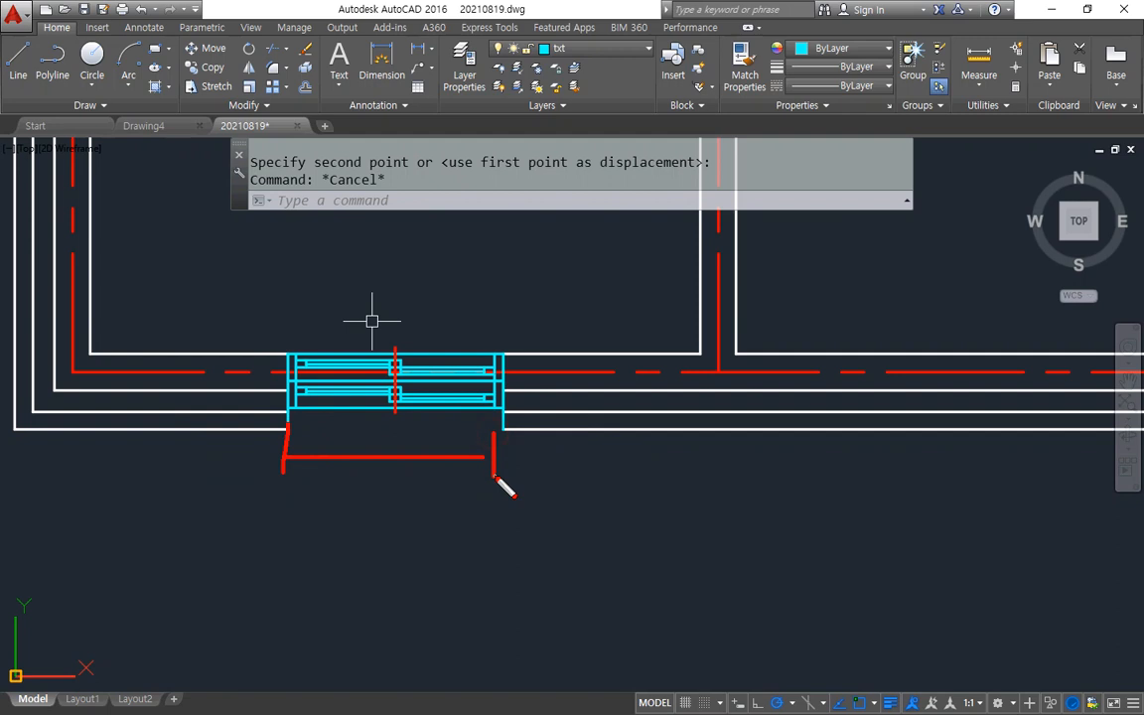
mouse_move(229, 439)
mouse_down()
mouse_move(229, 519)
mouse_move(333, 504)
mouse_move(564, 503)
mouse_up()
drag(566, 448, 566, 531)
mouse_move(531, 453)
mouse_down()
mouse_move(449, 373)
mouse_move(501, 439)
mouse_up()
mouse_move(484, 333)
mouse_down()
mouse_move(625, 327)
mouse_move(615, 323)
mouse_move(611, 344)
mouse_up()
mouse_move(288, 434)
mouse_down()
mouse_move(339, 334)
mouse_move(323, 397)
mouse_up()
mouse_move(276, 327)
mouse_down()
mouse_move(178, 328)
mouse_move(194, 342)
mouse_up()
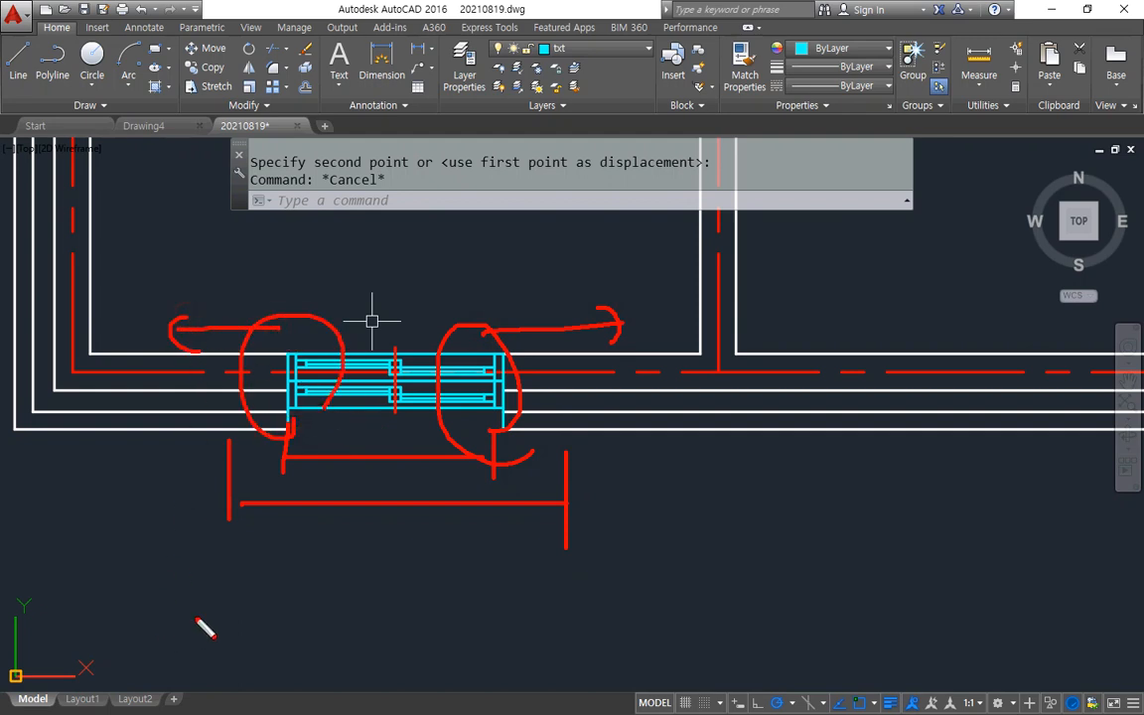
key(Escape)
Step: Stretch the right end of the stacked windows and wall opening 150 to the right
text(s)
key(Return)
scroll(512, 368, up, 2)
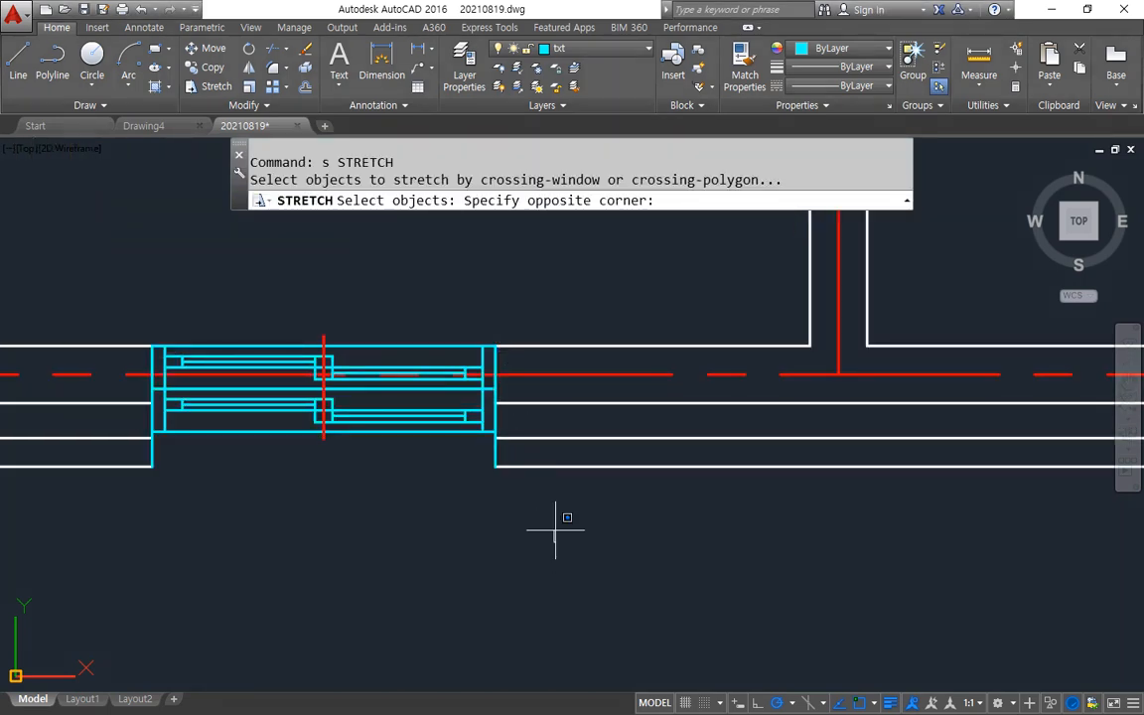
click(554, 541)
click(451, 270)
key(Return)
click(417, 260)
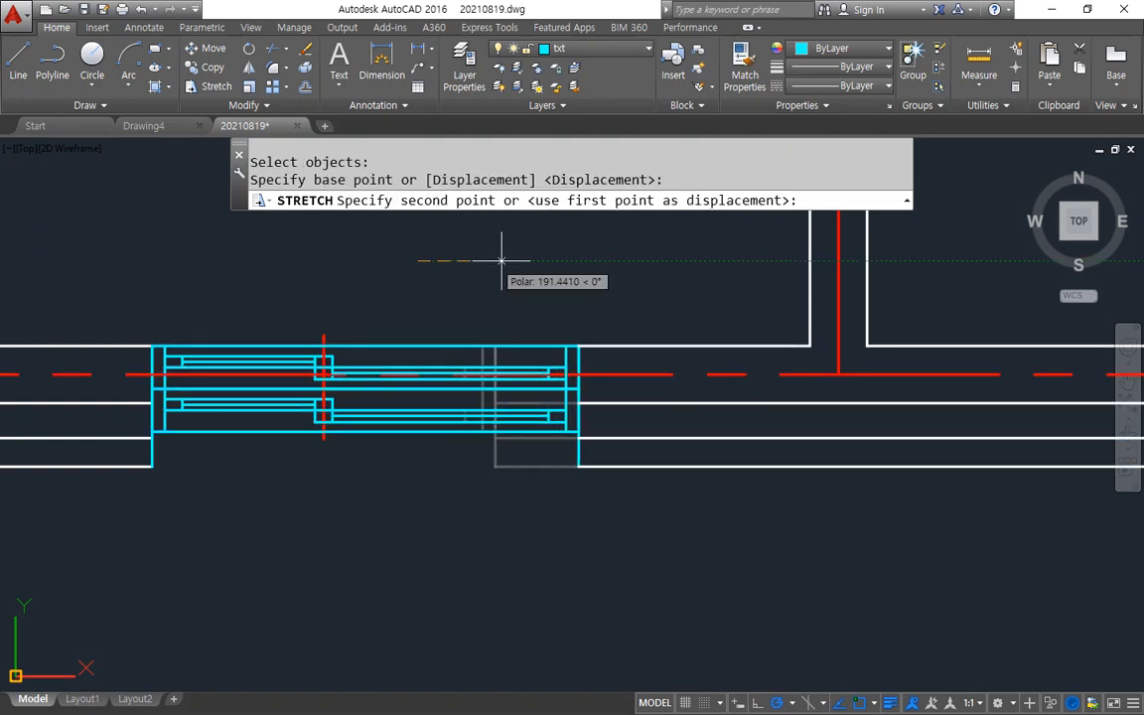
key(Return)
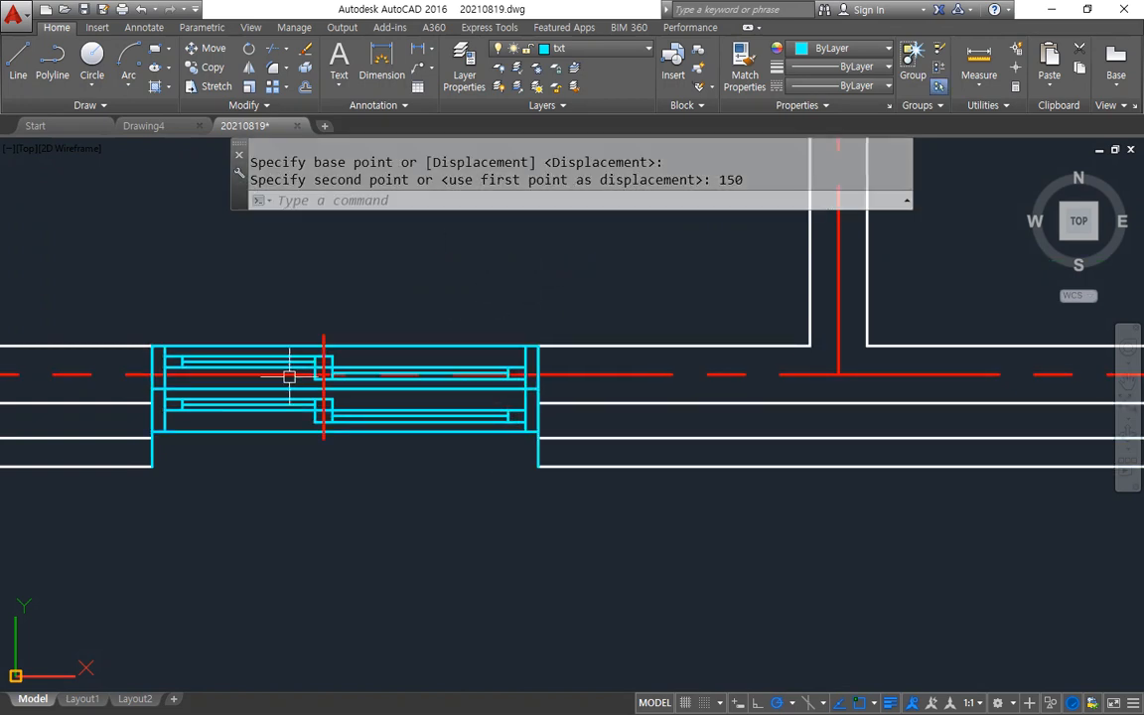
Step: Stretch the left end of the stacked windows and wall opening 150 to the left
middle_drag(289, 375, 428, 373)
key(Return)
click(361, 532)
click(209, 259)
key(Return)
click(308, 281)
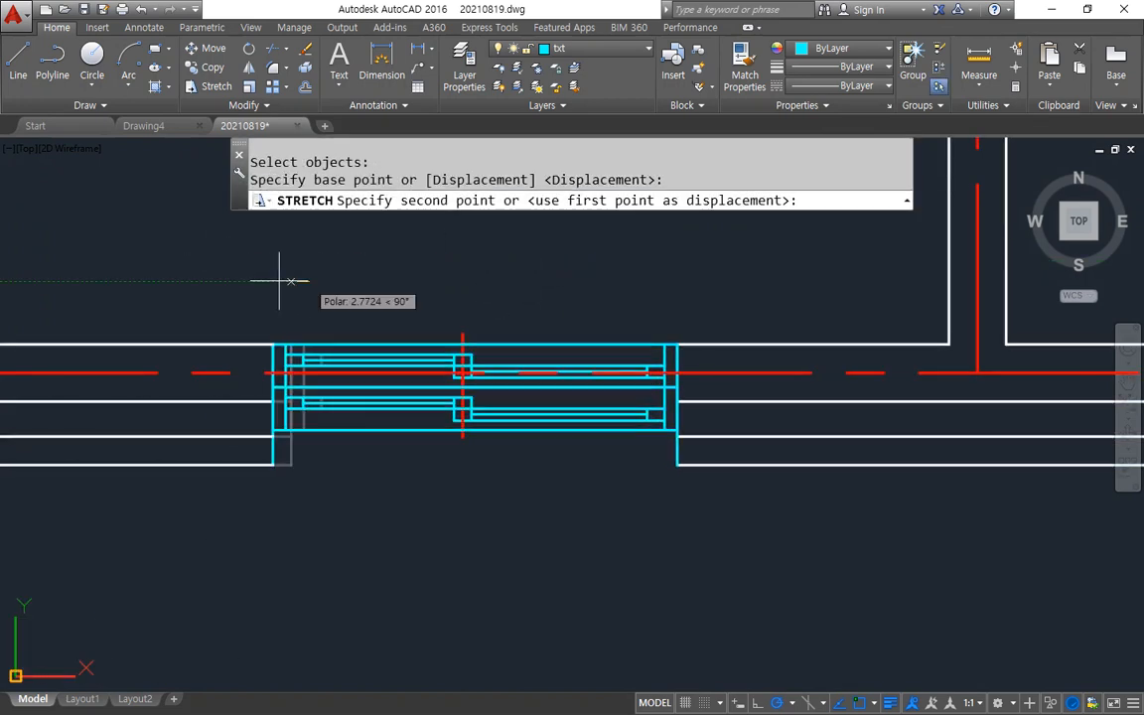
text(150)
key(Return)
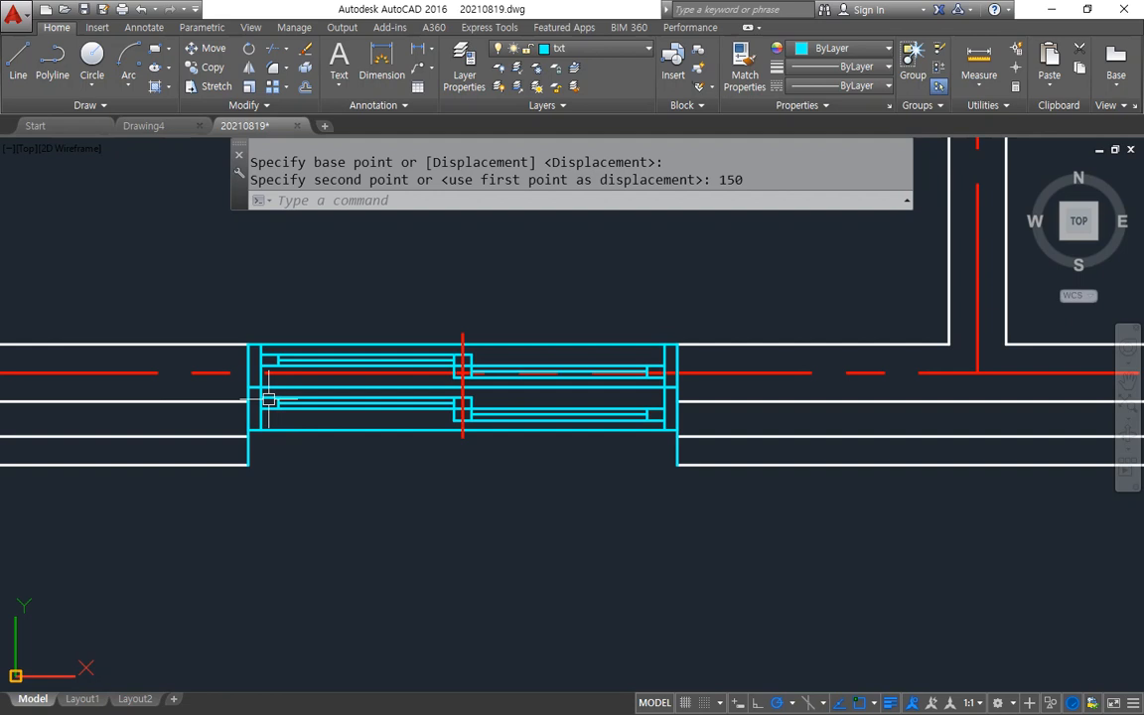
Step: Draw a vertical line across the left part of the stacked windows, extending above and below the wall
text(l)
key(Return)
click(346, 290)
click(347, 524)
key(Return)
Step: Trim the horizontal window lines and wall centreline on the left side of the new vertical line
text(tr)
key(Return)
click(347, 488)
key(Return)
click(324, 470)
click(295, 310)
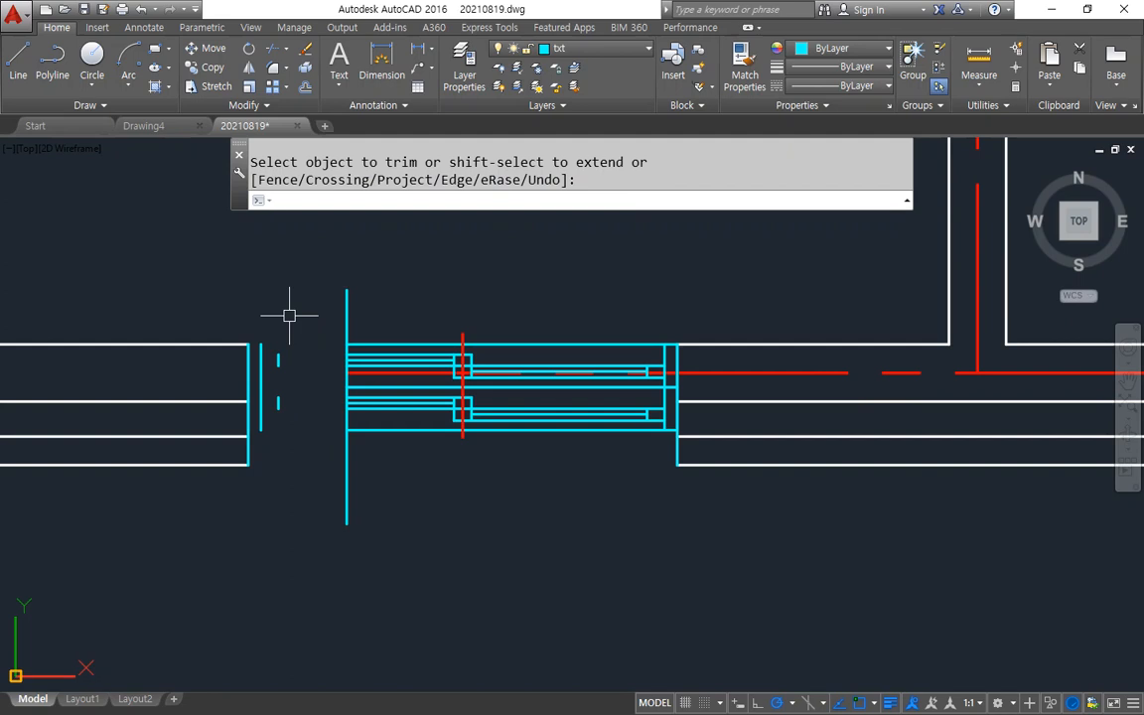
Step: Undo the trim of the stacked windows and erase the vertical cutting line across their left part
key(Return)
mouse_move(392, 343)
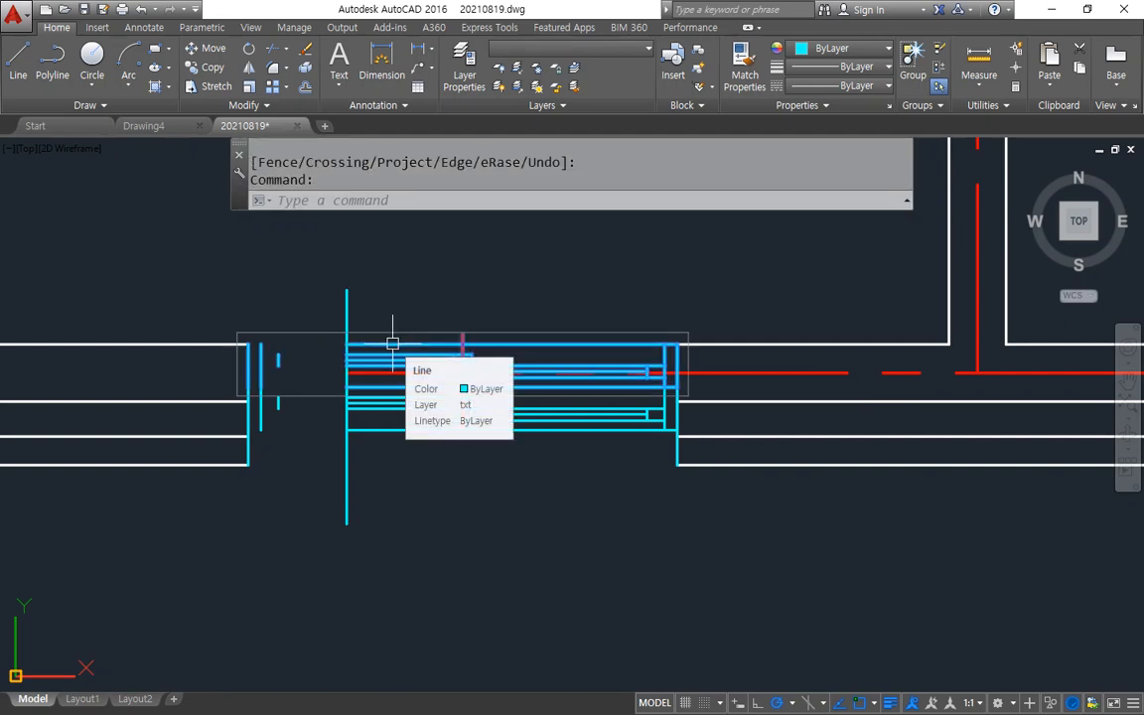
key(ctrl+z)
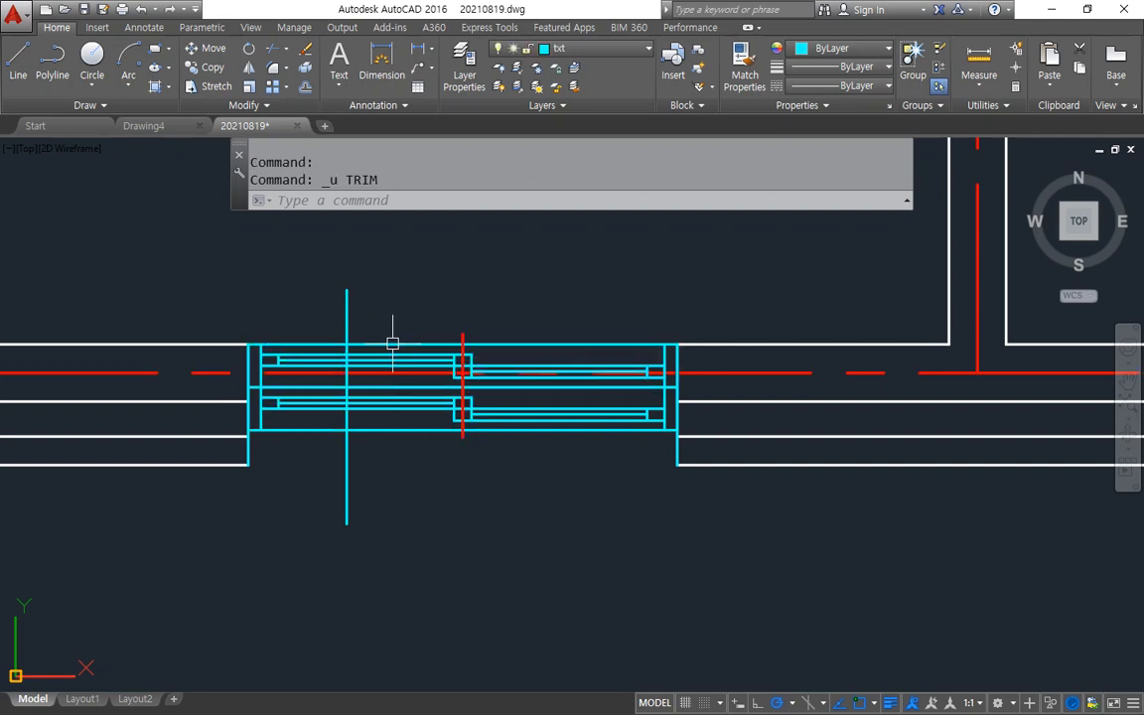
click(397, 249)
click(319, 301)
text(e)
key(Return)
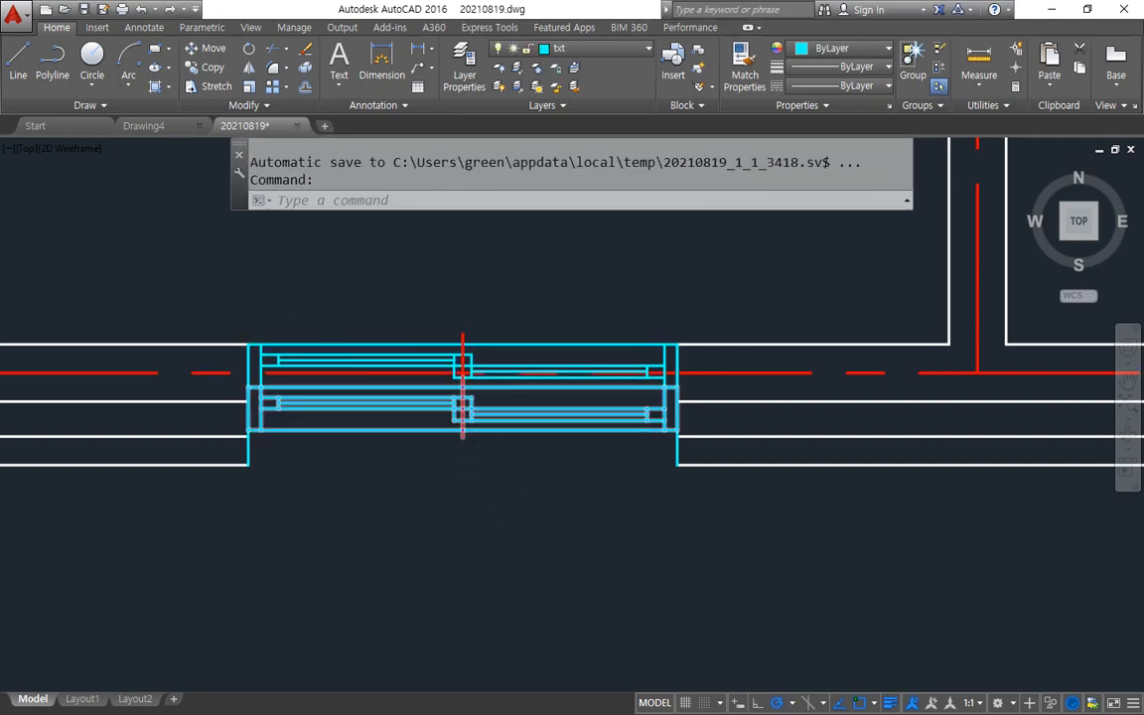
Step: Move the lower window group down, clear of the wall opening
scroll(462, 409, up, 4)
scroll(452, 501, down, 3)
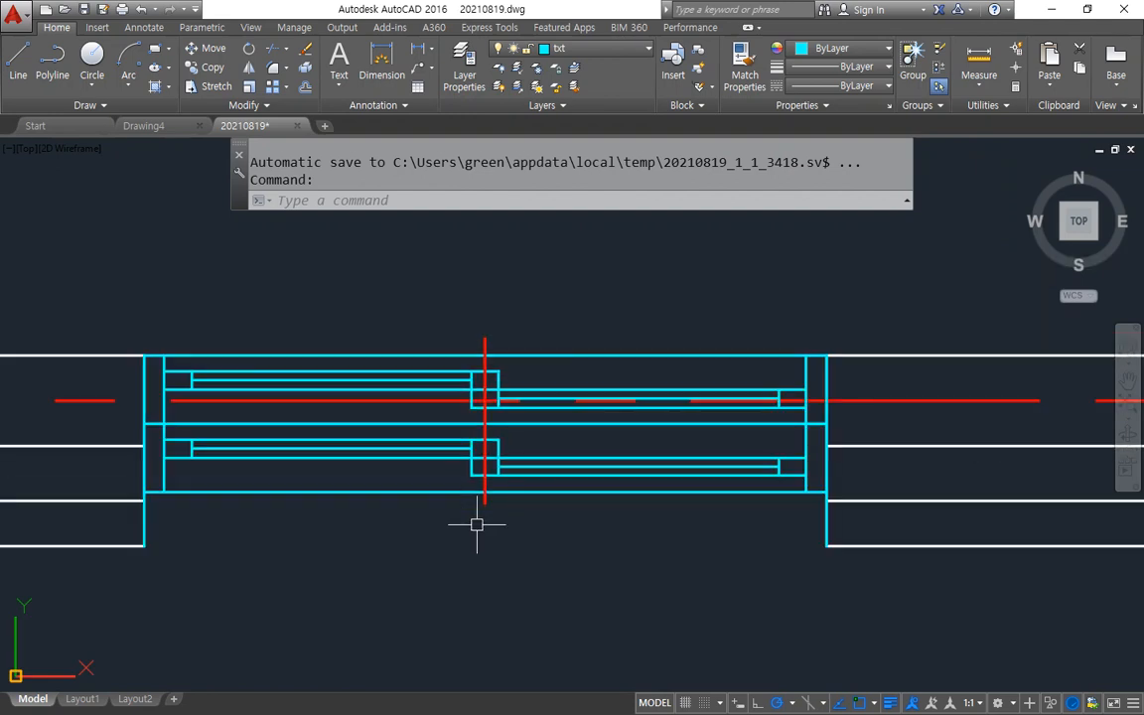
middle_drag(473, 523, 457, 362)
text(m)
key(Return)
click(488, 329)
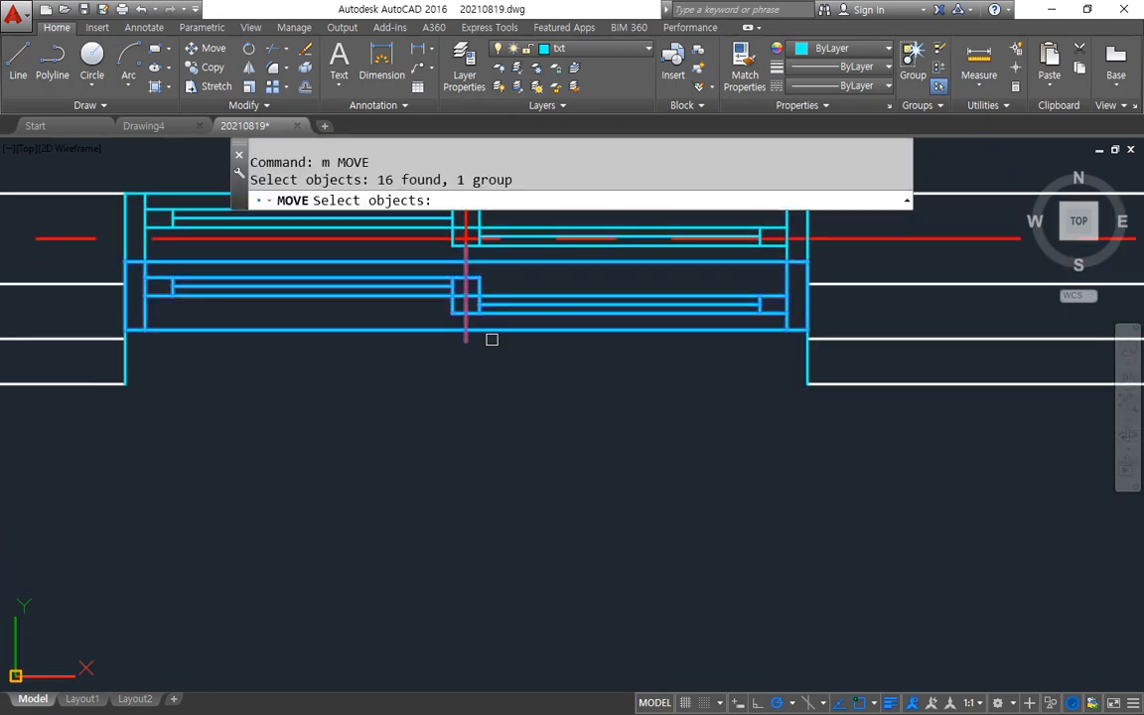
key(Return)
click(466, 340)
middle_drag(486, 588, 485, 528)
click(485, 528)
key(Return)
scroll(321, 546, up, 2)
key(Escape)
mouse_move(470, 572)
mouse_down()
mouse_move(300, 459)
mouse_move(541, 559)
mouse_up()
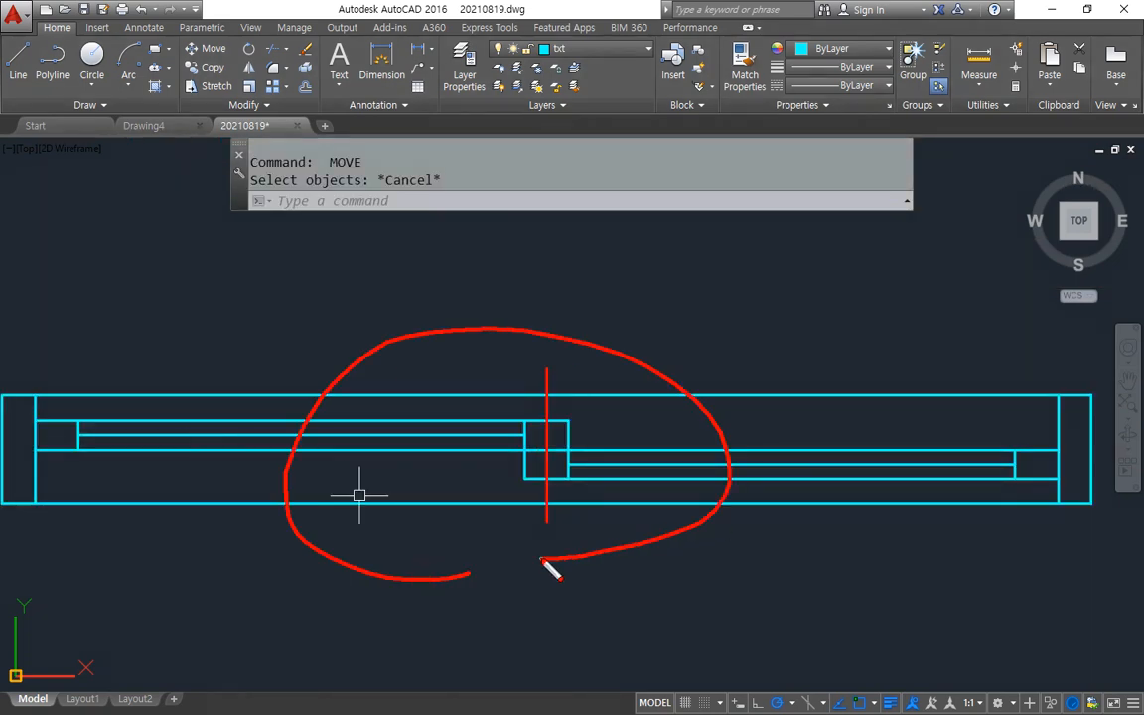
mouse_move(489, 239)
mouse_down()
mouse_move(479, 296)
mouse_move(527, 278)
mouse_up()
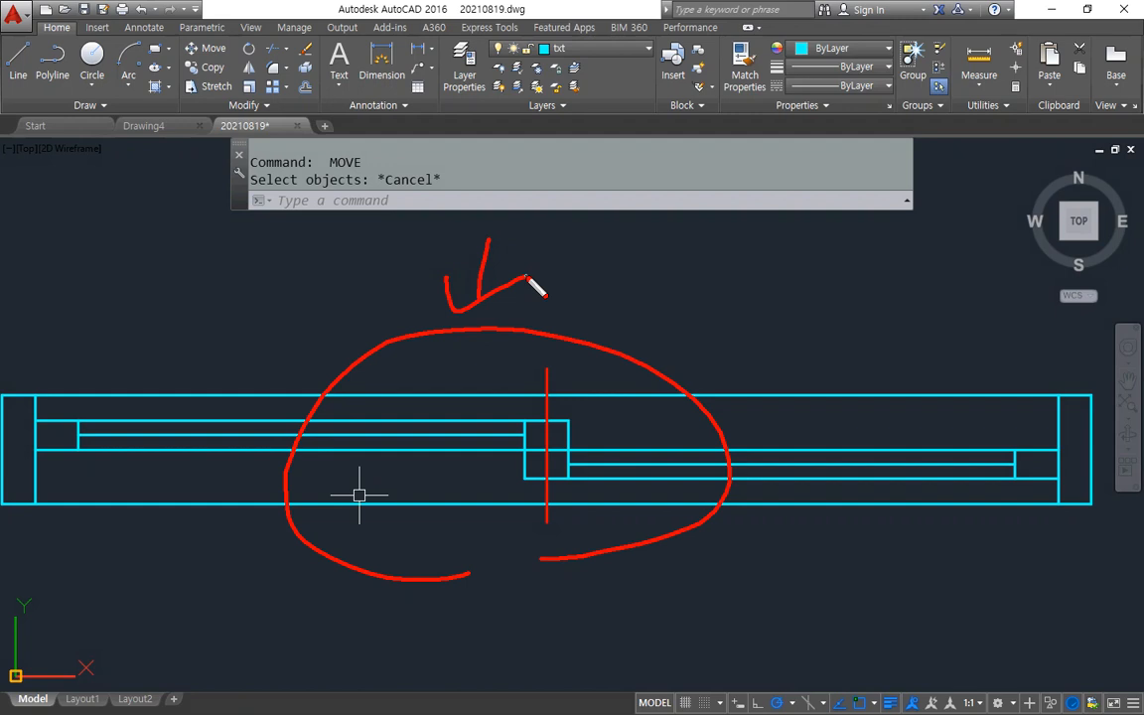
key(Escape)
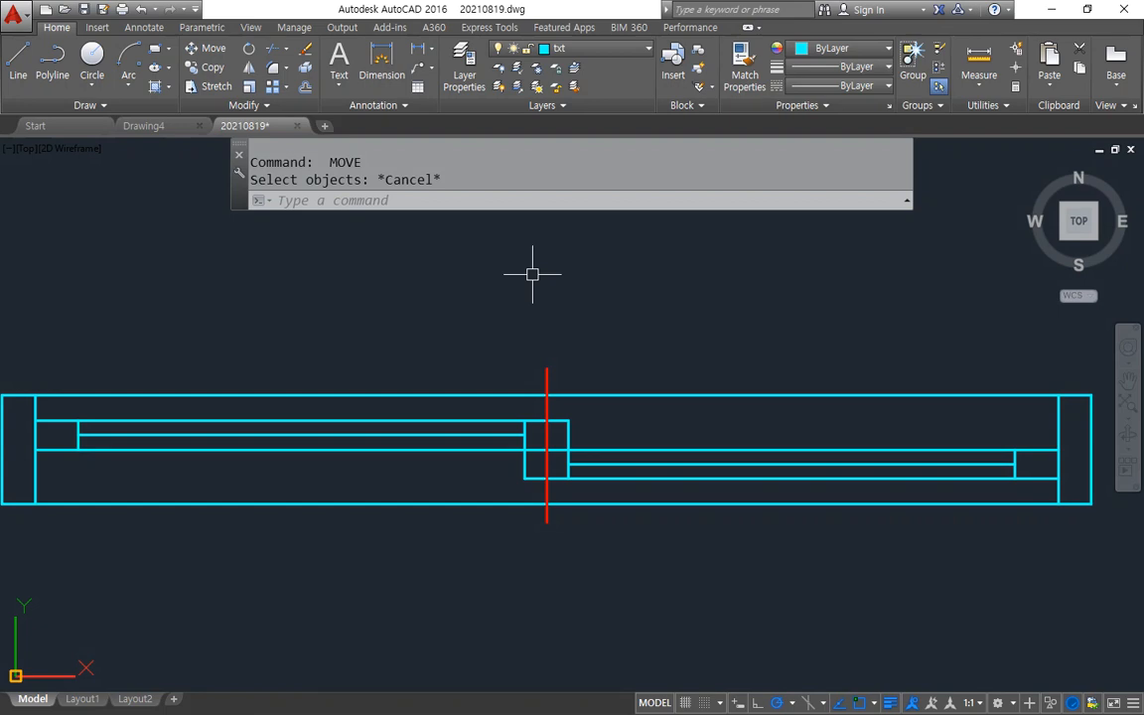
Step: Remove the two inner glass lines of the sashes from the separated window group with GROUPEDIT
text(gro)
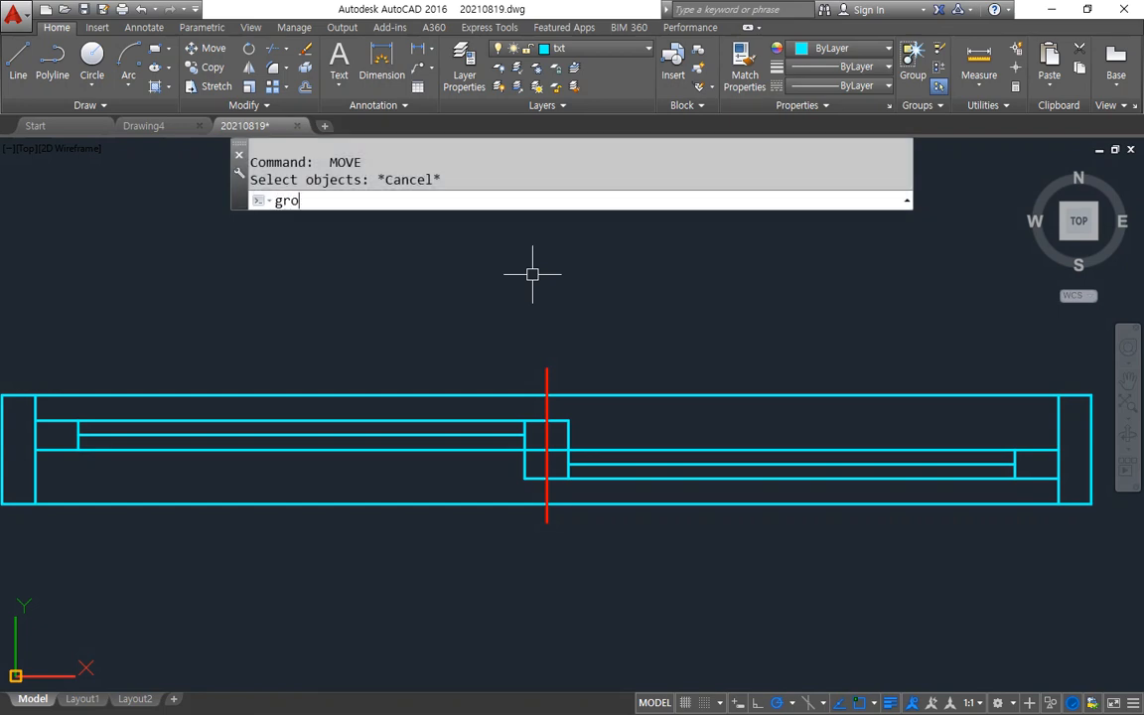
text(upedit)
key(Return)
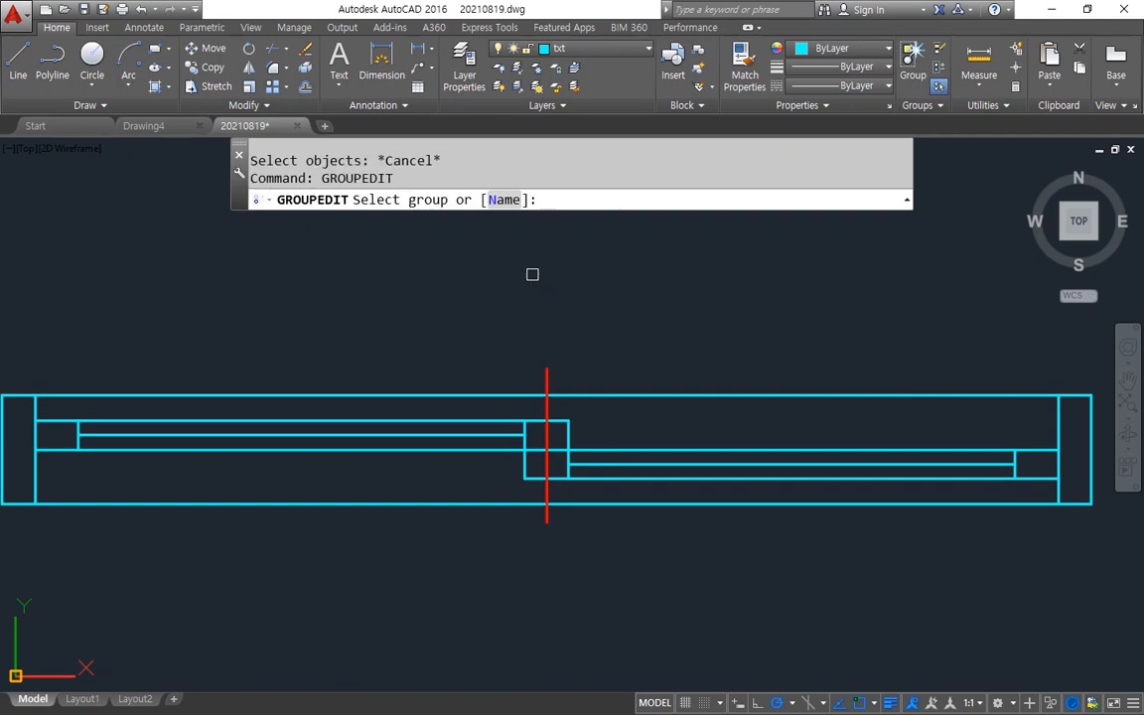
click(438, 390)
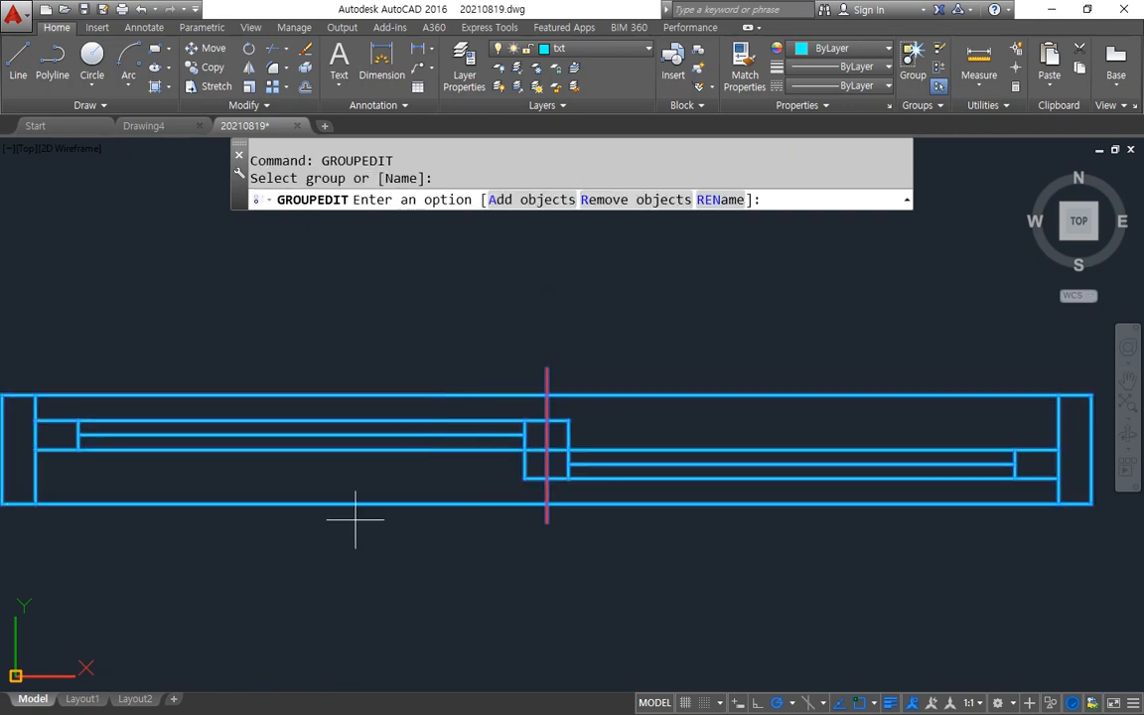
mouse_move(466, 219)
mouse_down()
mouse_move(574, 179)
mouse_move(625, 220)
mouse_move(506, 231)
mouse_up()
mouse_move(511, 149)
mouse_down()
mouse_move(511, 175)
mouse_move(520, 165)
mouse_up()
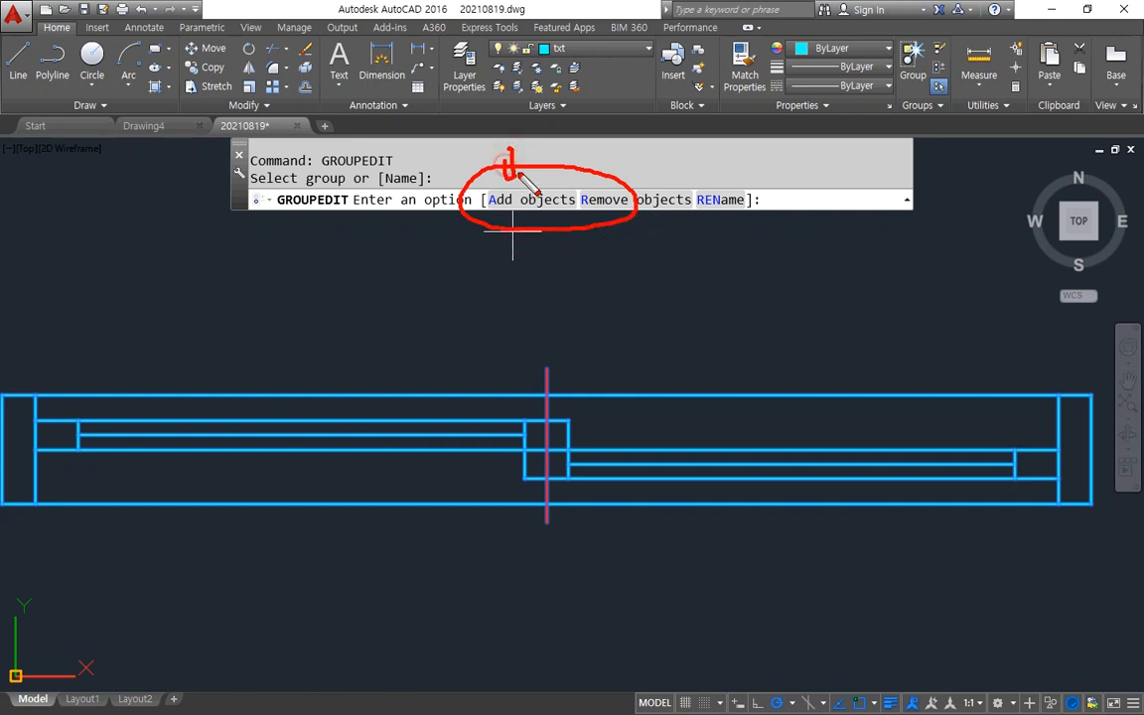
mouse_move(638, 213)
mouse_down()
mouse_move(638, 256)
mouse_move(653, 235)
mouse_up()
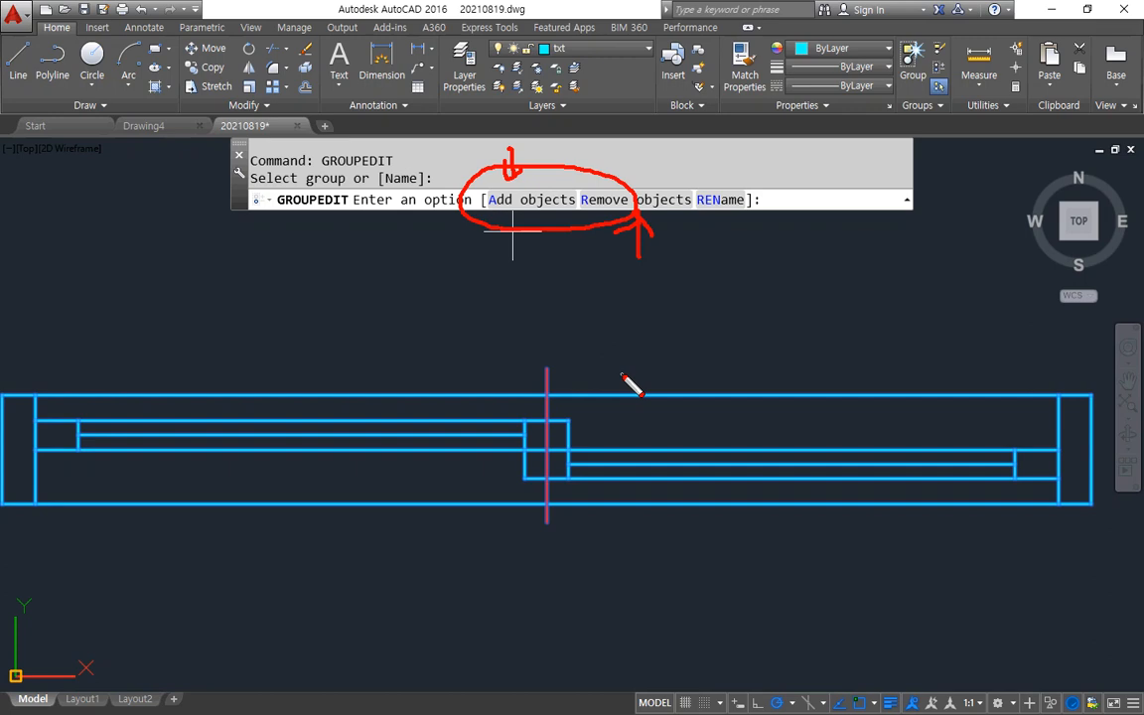
key(Escape)
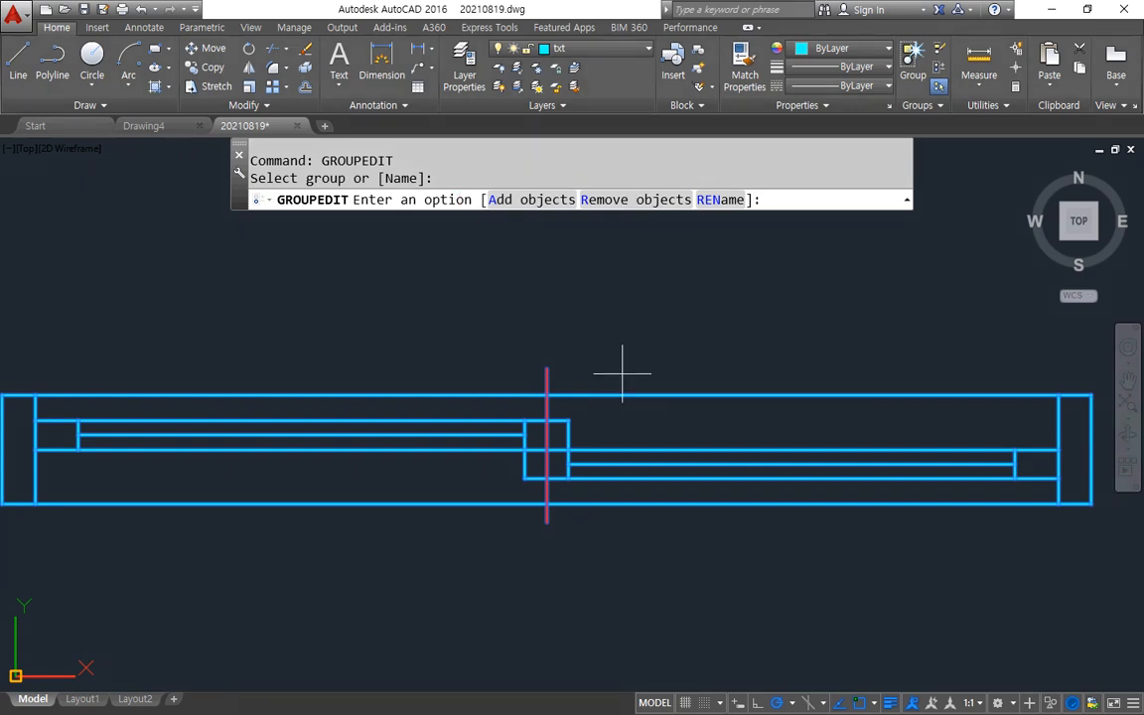
click(621, 202)
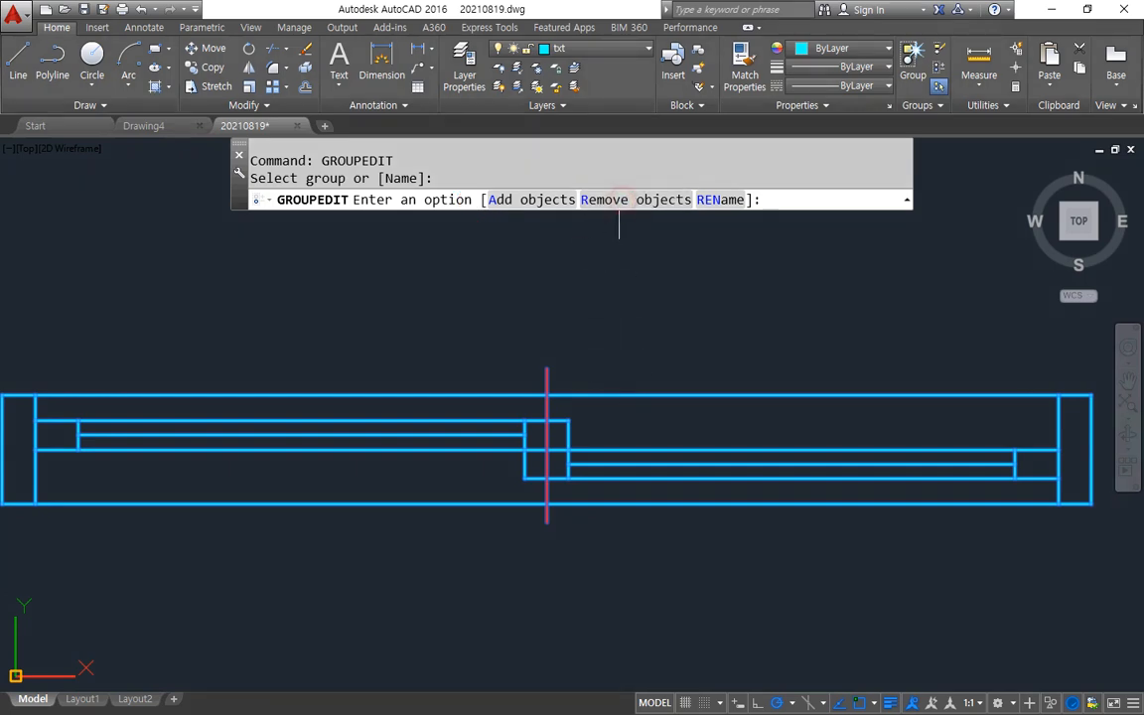
click(441, 434)
click(659, 464)
key(Return)
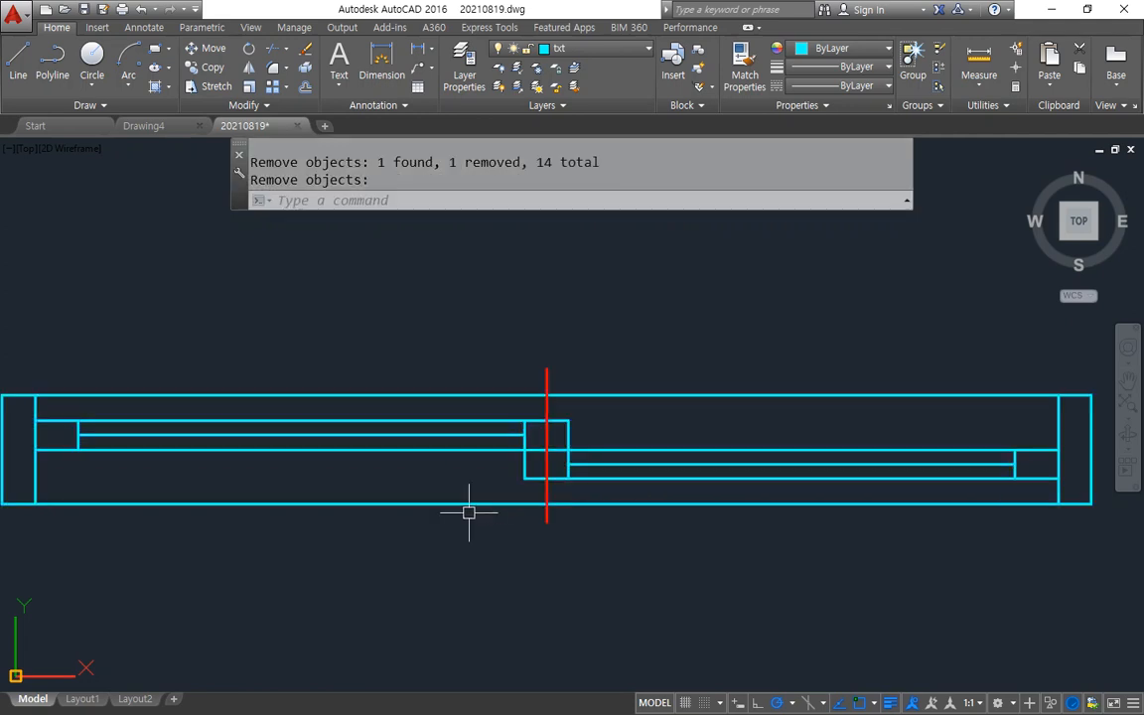
Step: Move the window group down, away from the two glass lines taken out of it
key(Return)
text(m)
key(Return)
click(462, 421)
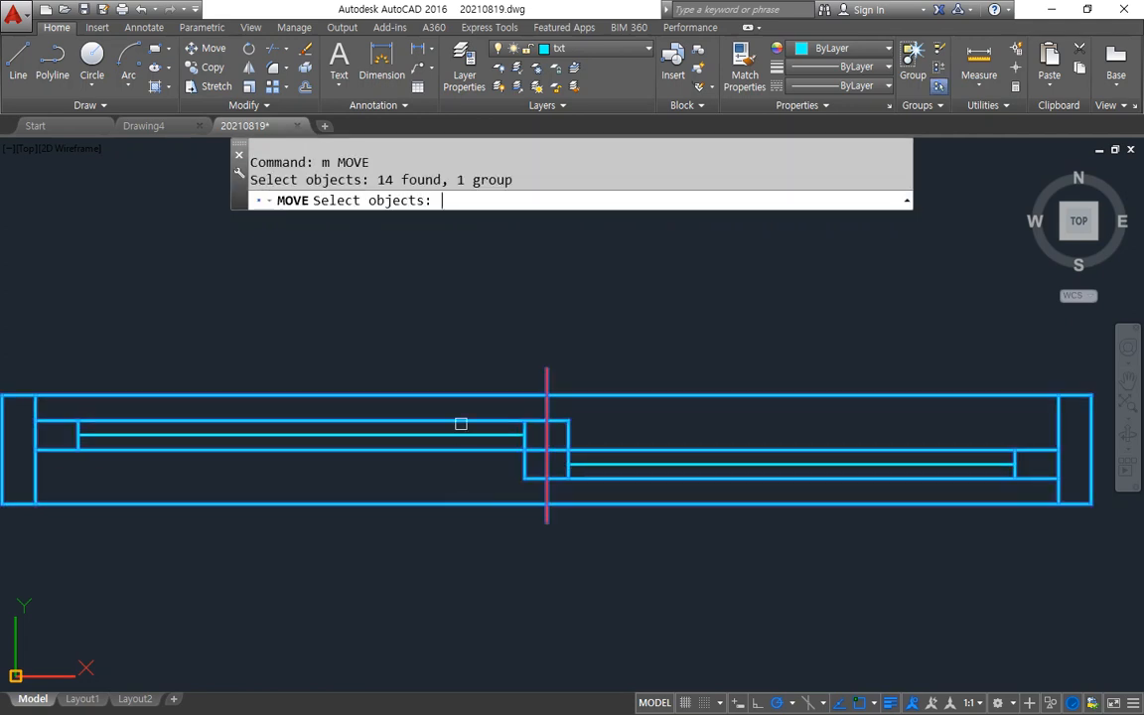
key(Return)
click(452, 247)
click(443, 371)
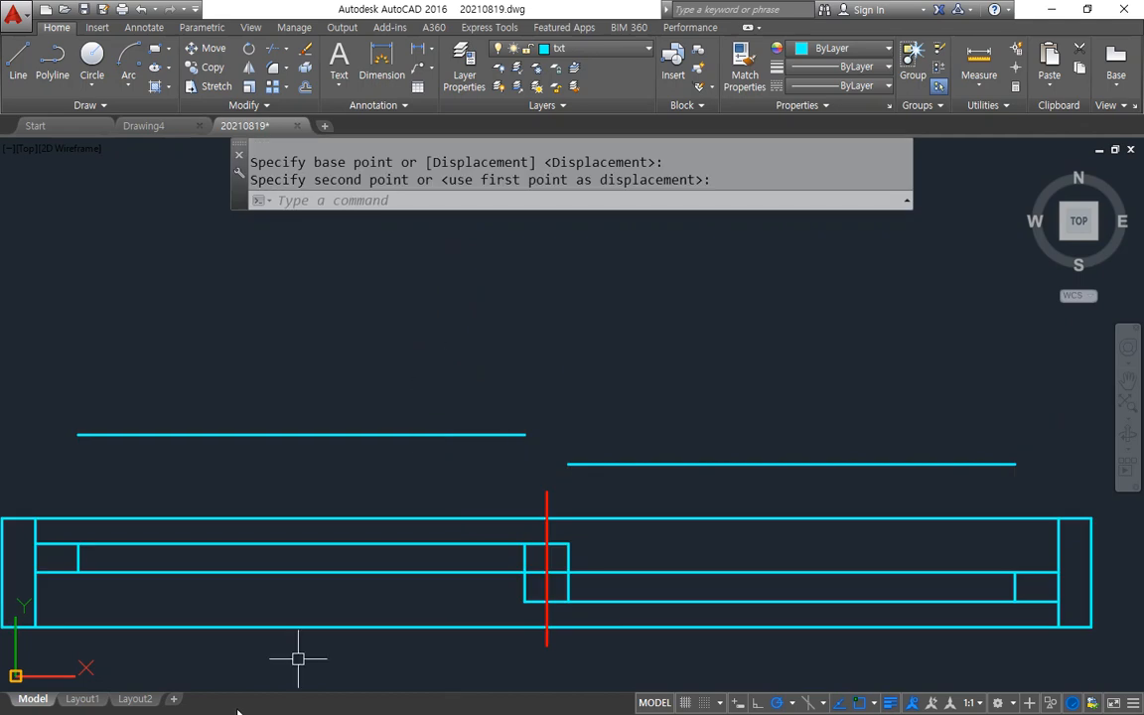
Step: Undo the window group's move and redo it
middle_drag(257, 562, 255, 532)
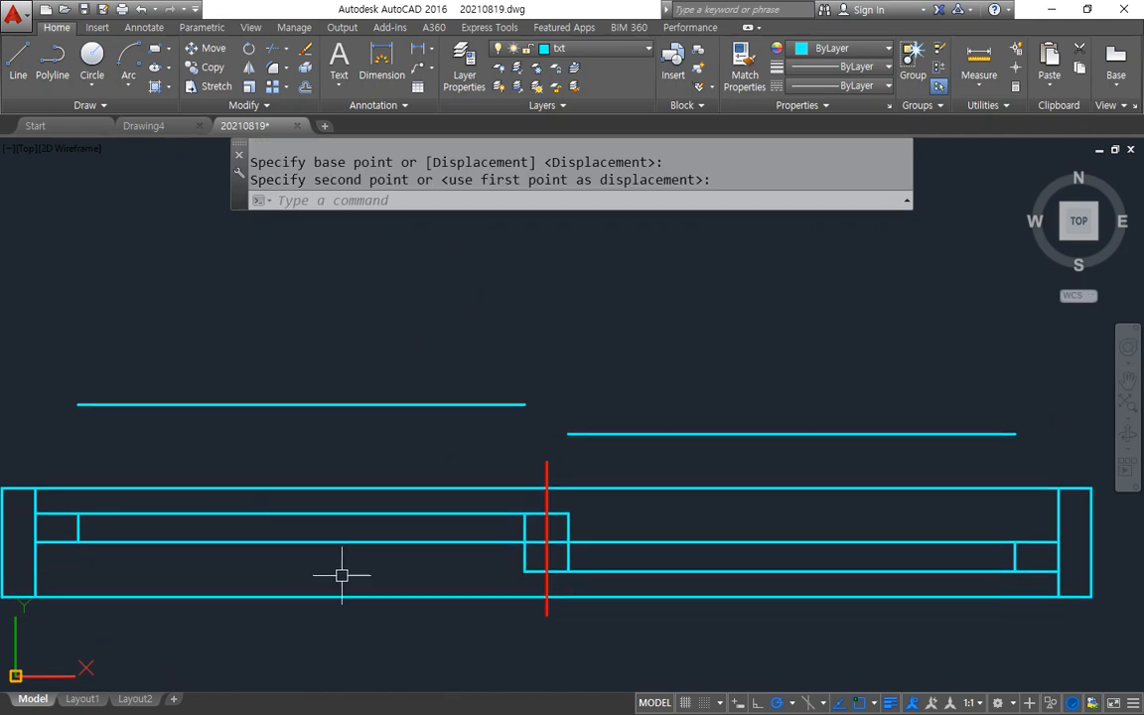
key(ctrl+z)
key(ctrl+z)
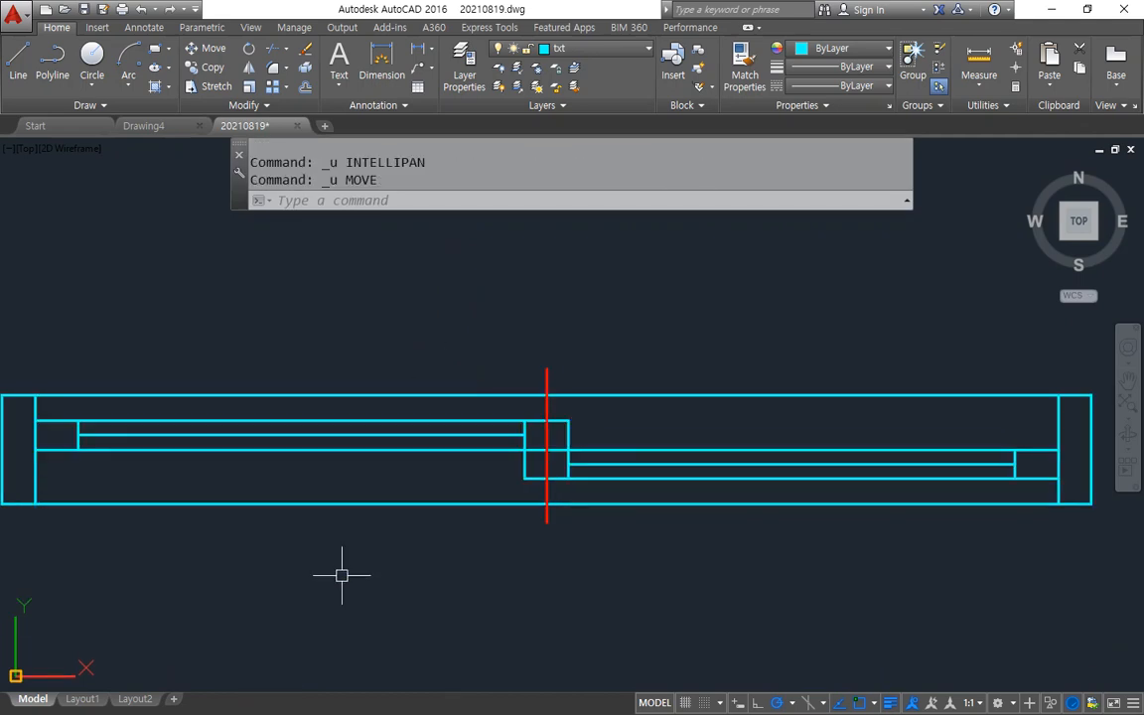
key(ctrl+y)
Step: Add the two loose glass lines above the window back to its group with GROUPEDIT
middle_drag(344, 573, 344, 454)
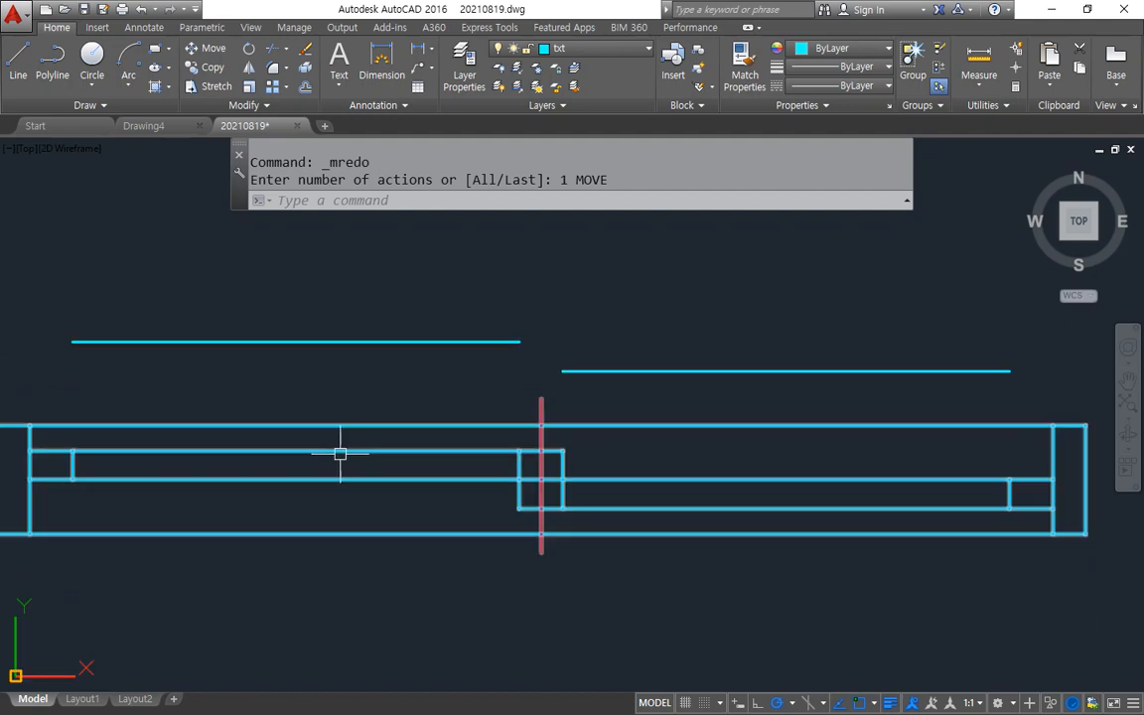
text(grouped)
key(Return)
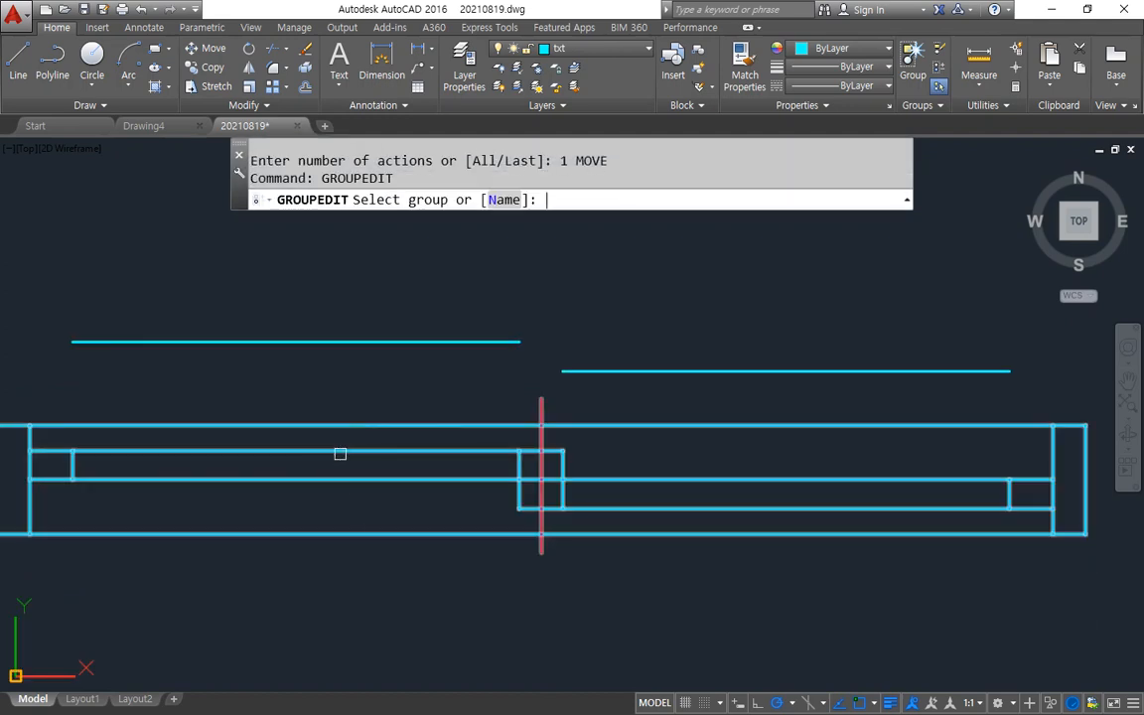
click(341, 449)
click(528, 200)
click(268, 342)
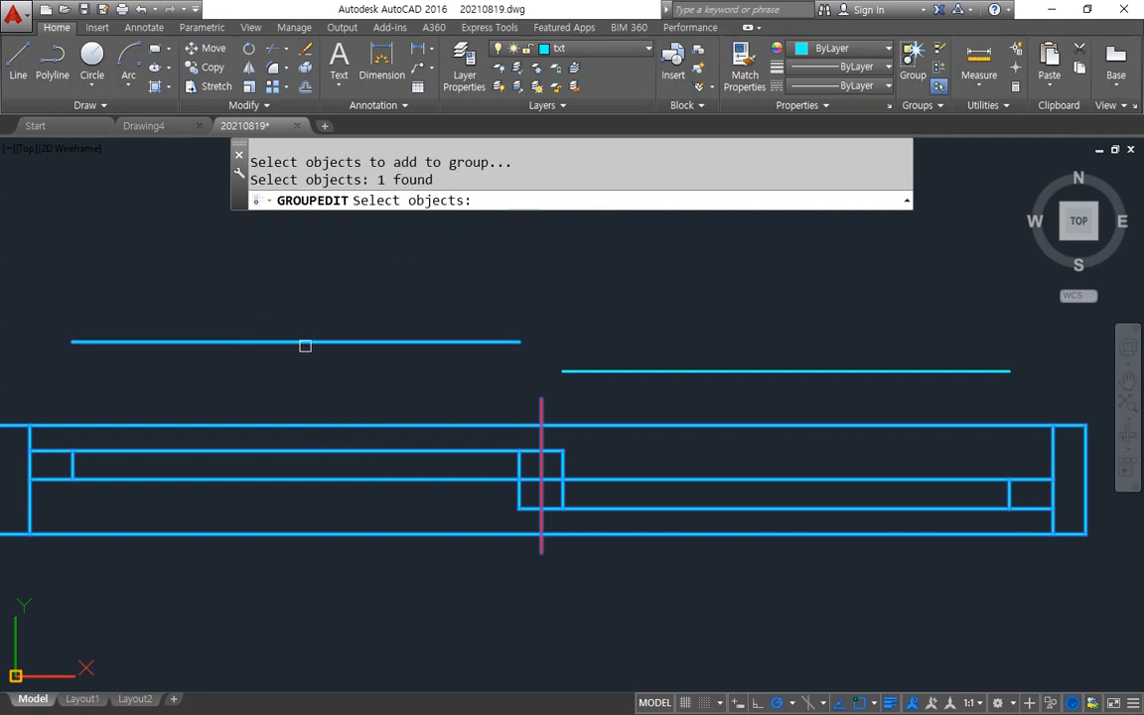
click(671, 371)
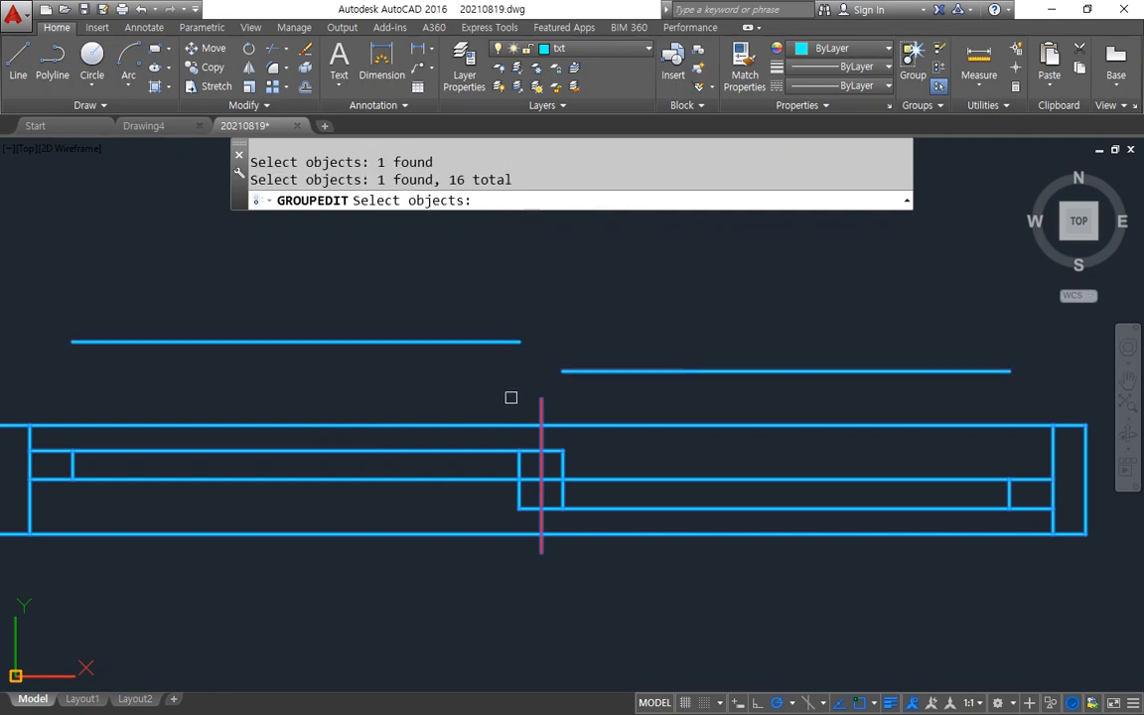
key(Return)
Step: Select the window group through its upper glass line to check that both glass lines belong to it
click(408, 340)
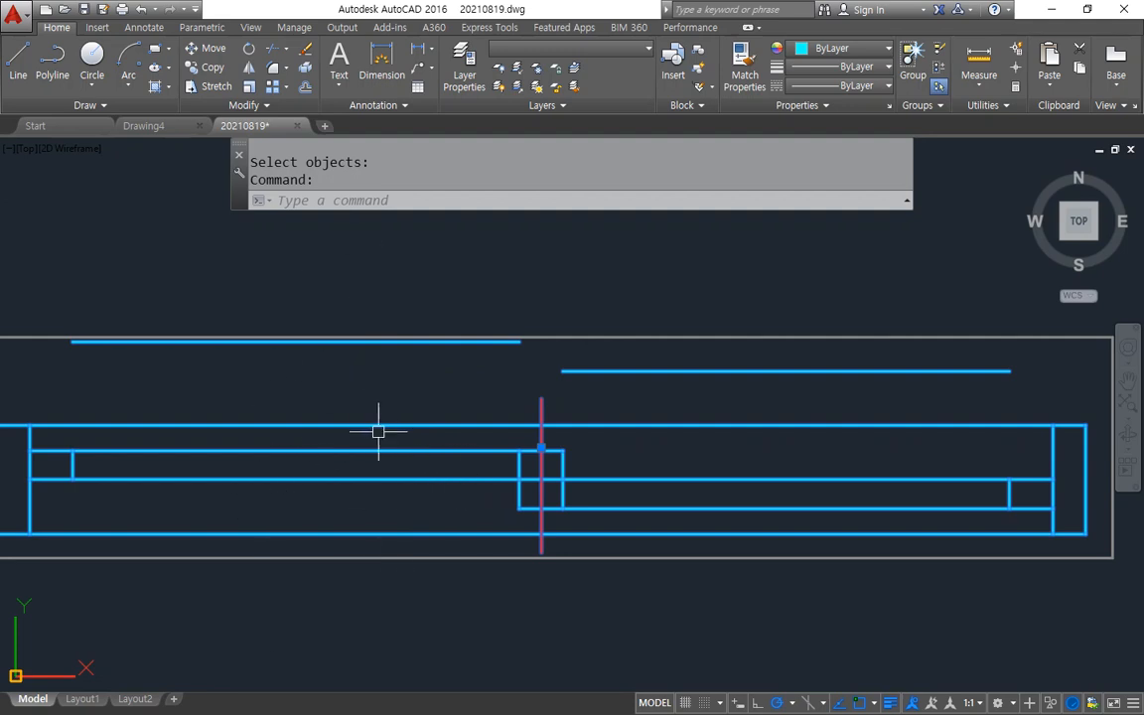
mouse_move(342, 369)
mouse_down()
mouse_move(311, 443)
mouse_move(327, 440)
mouse_up()
mouse_move(873, 347)
mouse_down()
mouse_move(860, 353)
mouse_move(898, 463)
mouse_move(878, 460)
mouse_move(909, 475)
mouse_up()
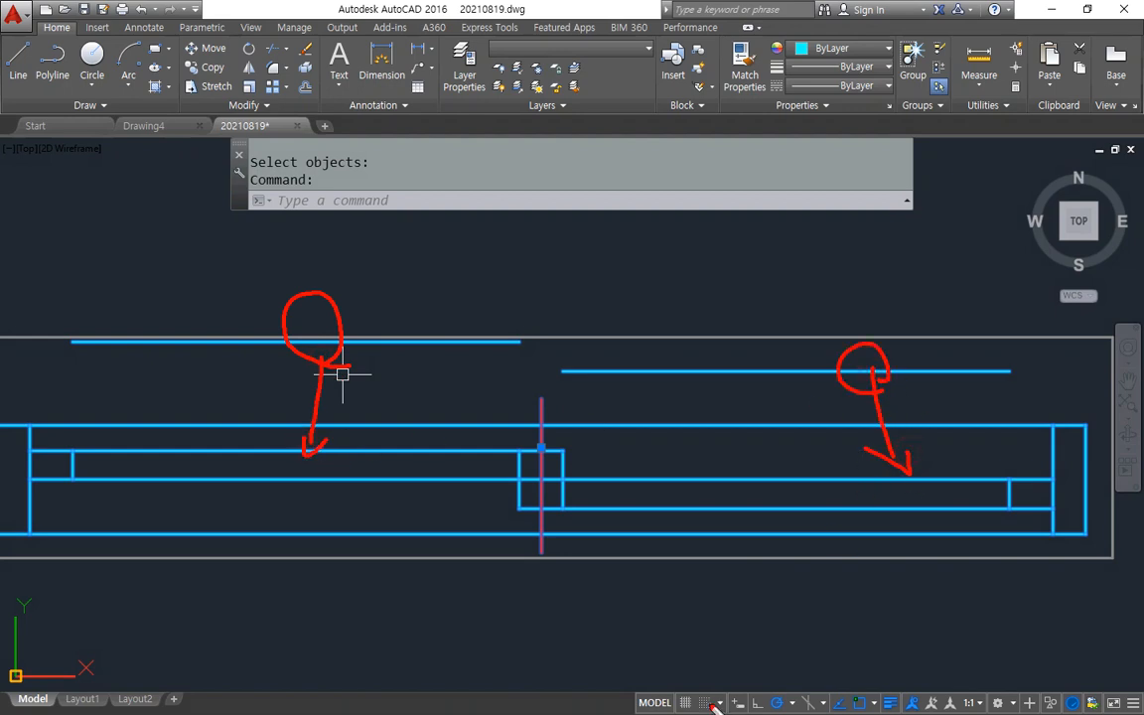
key(Escape)
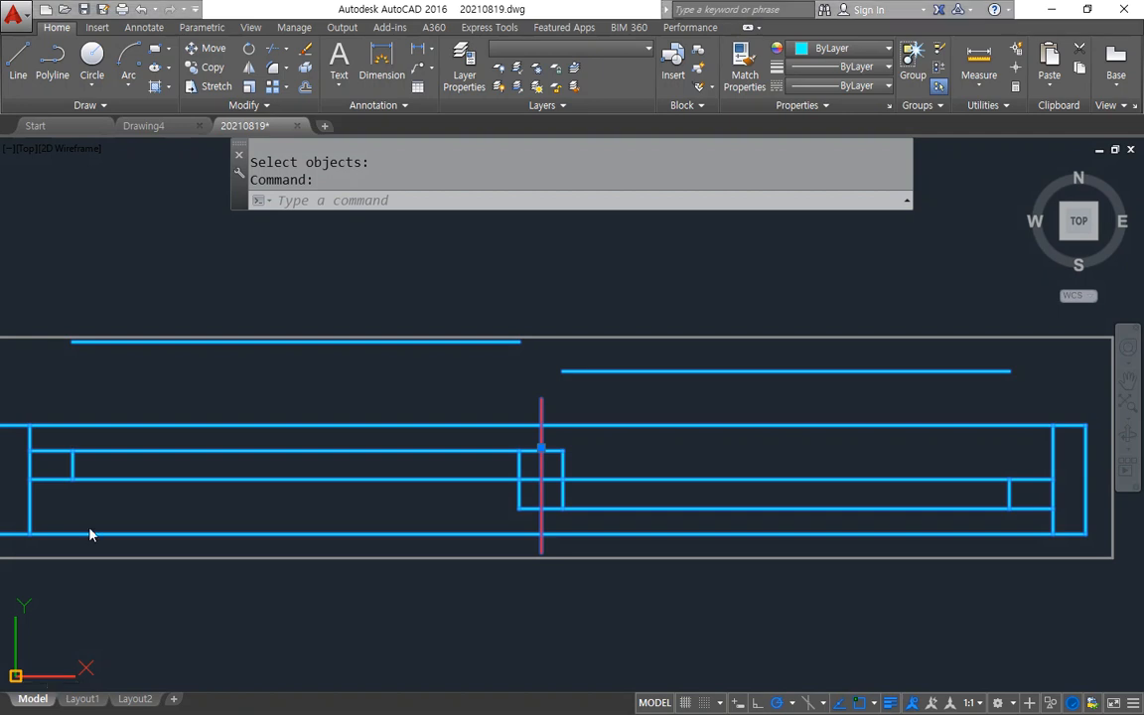
Step: Switch to Notepad, append ", Ctrl+Shift+a" to the line of group commands, and return to AutoCAD
key(alt+Tab)
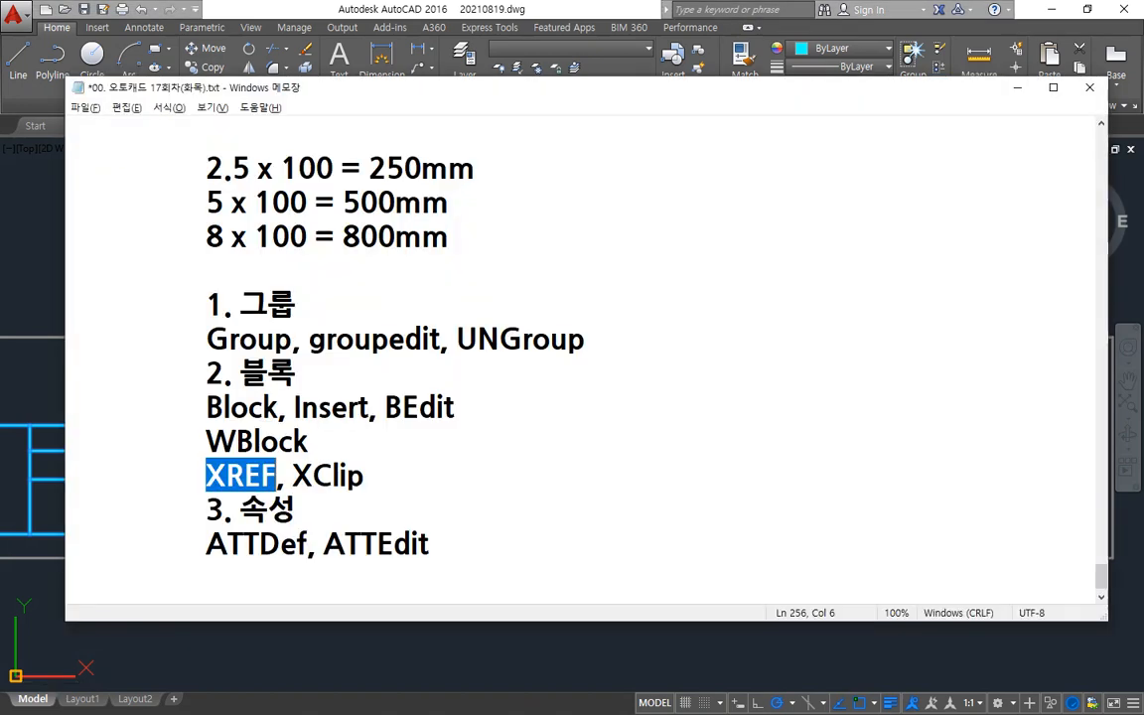
click(648, 333)
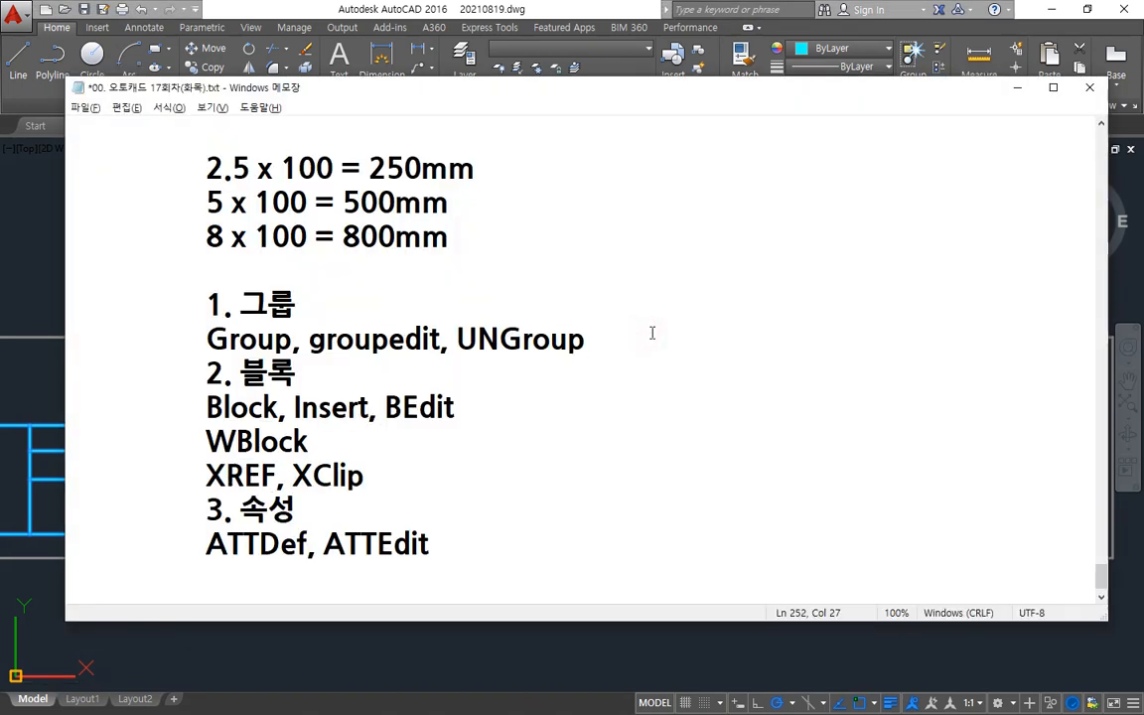
text(, Ctrl+Shift+)
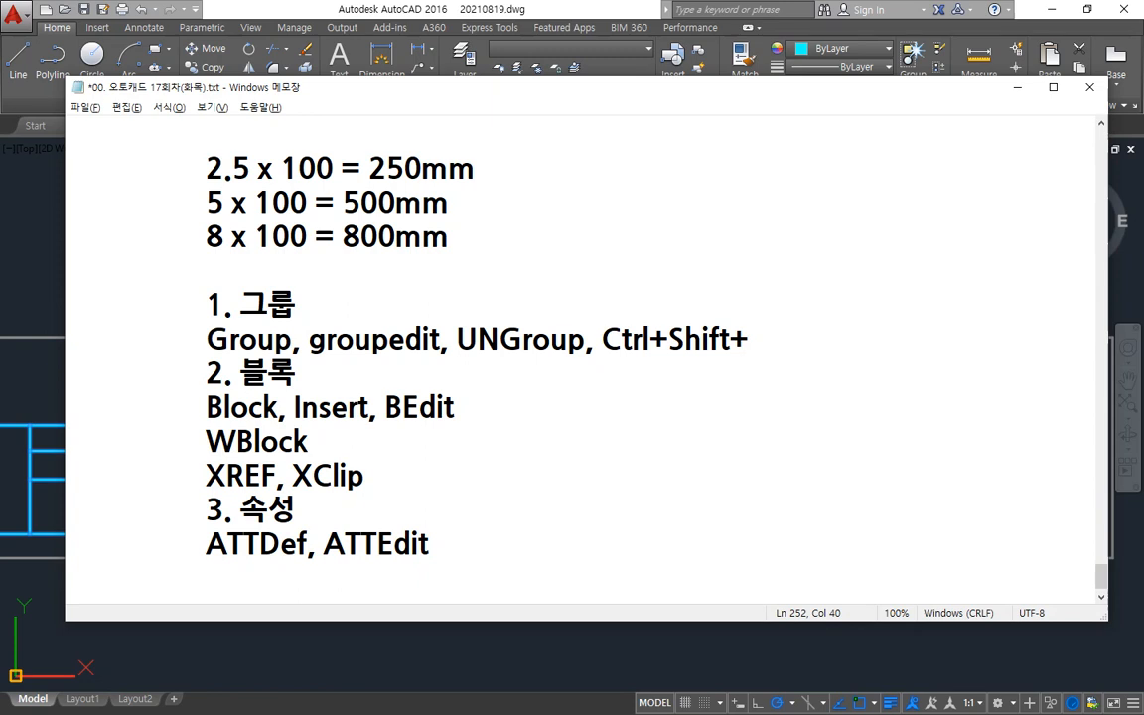
text(a)
key(alt+Tab)
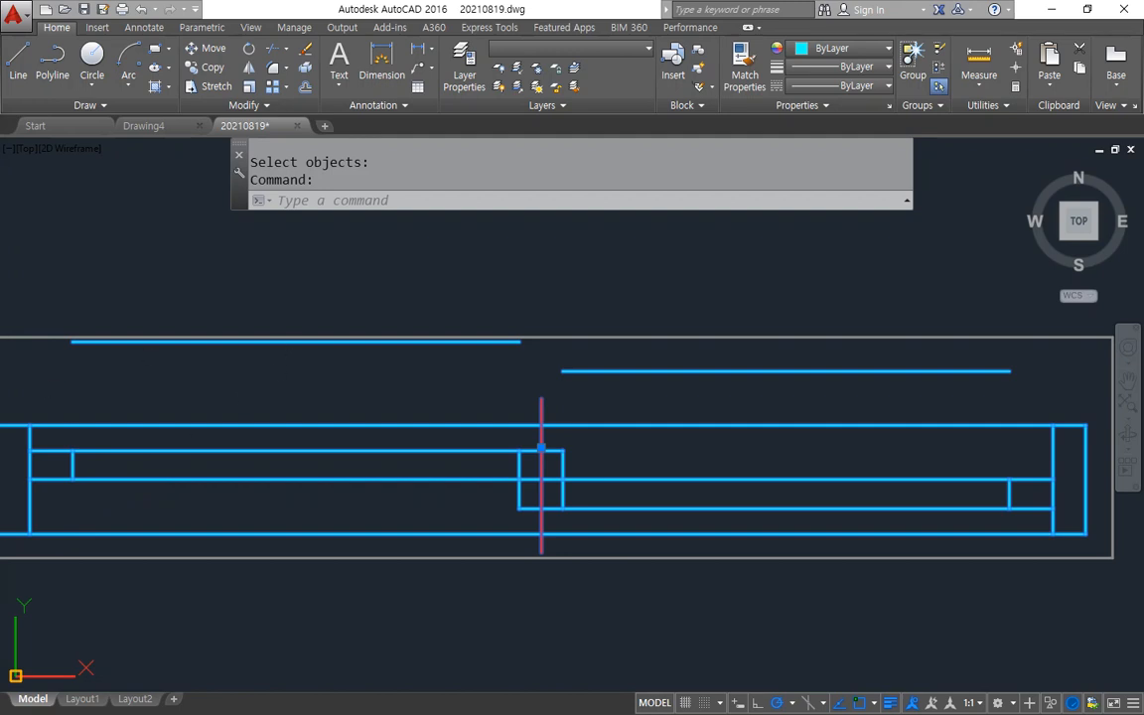
Step: Turn group selection off, regenerate the drawing and clear the current selection
click(255, 289)
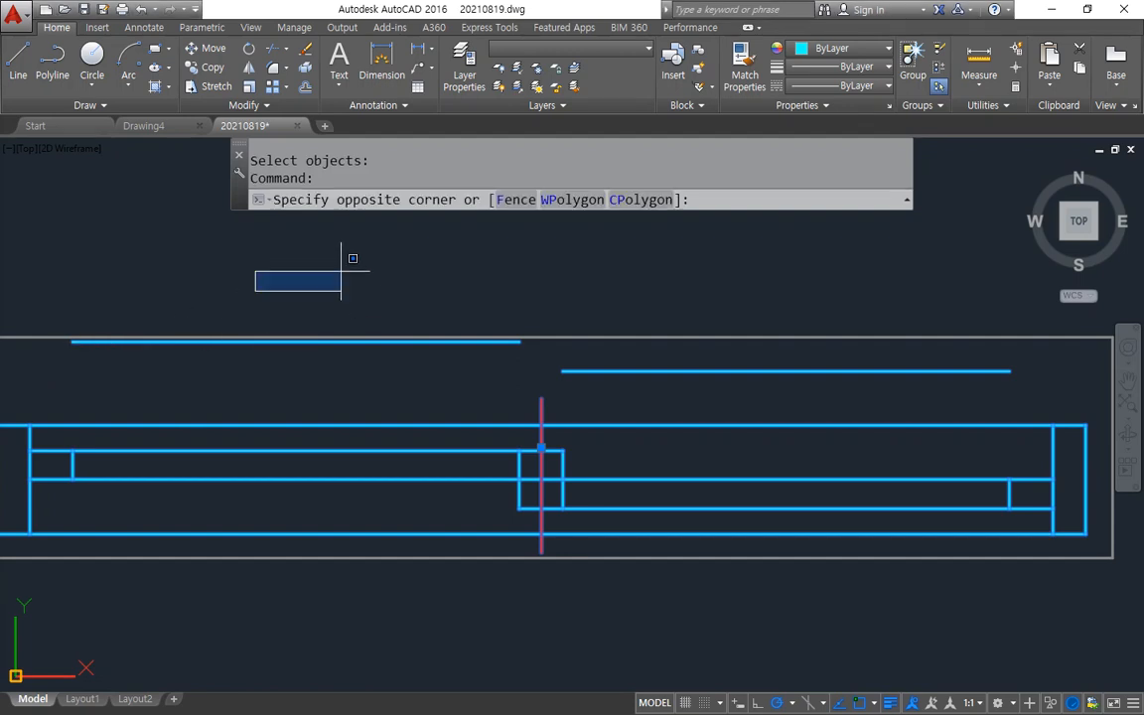
click(338, 275)
key(ctrl+shift+a)
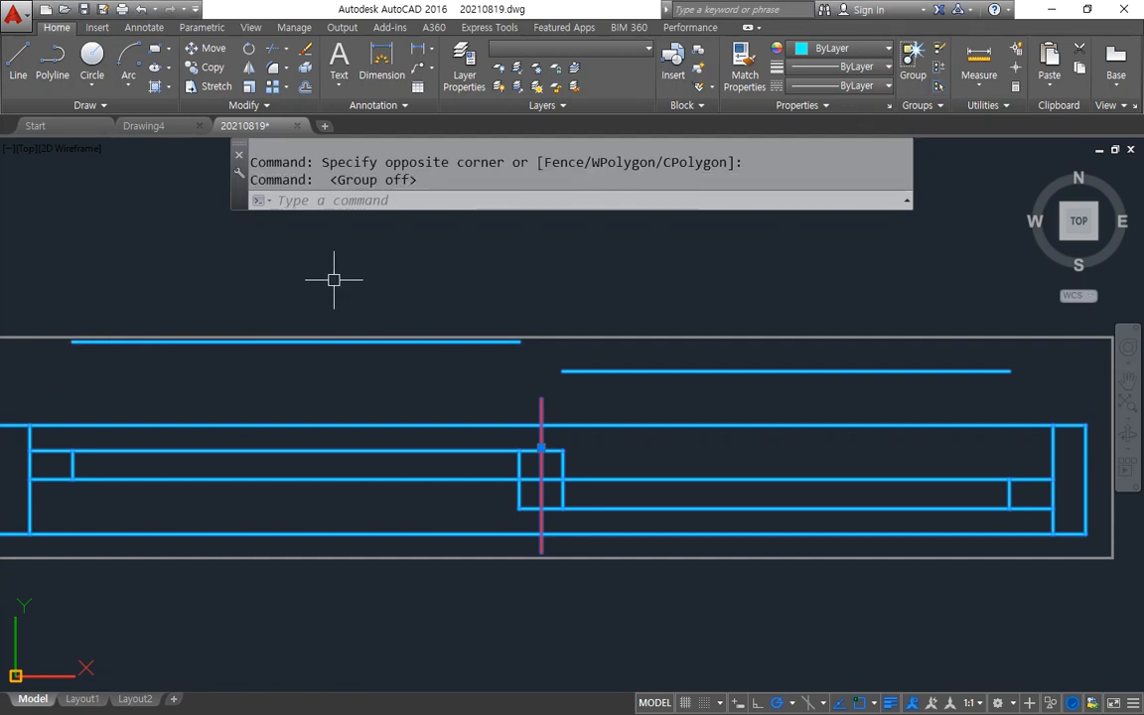
mouse_move(394, 202)
mouse_down()
mouse_move(338, 139)
mouse_move(395, 193)
mouse_up()
key(Escape)
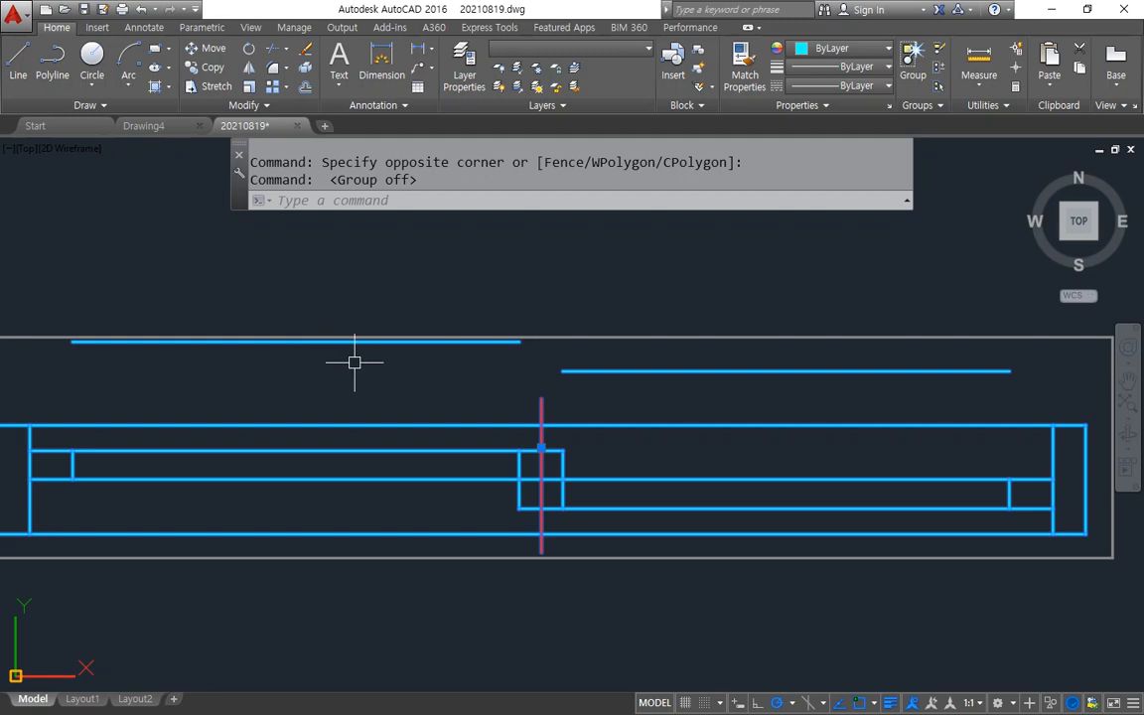
text(re)
key(Return)
key(Escape)
key(Escape)
Step: Select window lines across both sashes with crossing windows to check individual selection, and clear the selection
click(479, 618)
click(326, 271)
click(781, 582)
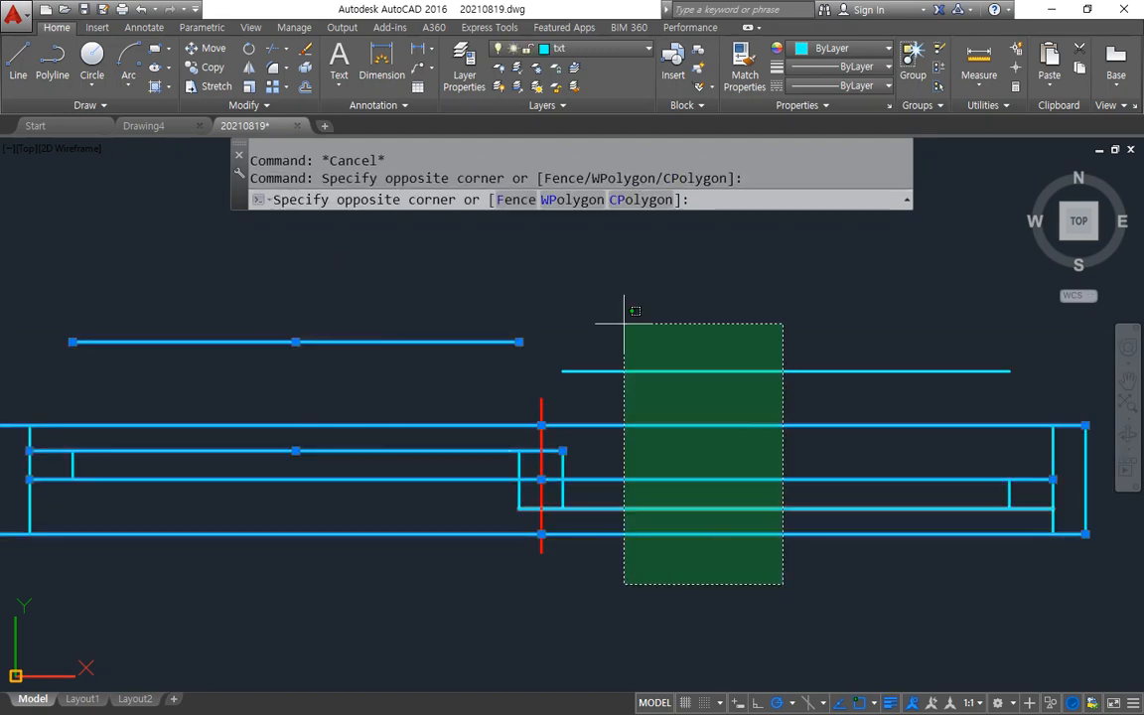
click(626, 320)
key(Escape)
Step: Move the loose upper-left glass line by its left endpoint onto the midpoint of the left sash's end line
middle_drag(259, 389, 271, 365)
text(m)
key(Return)
click(255, 317)
key(Return)
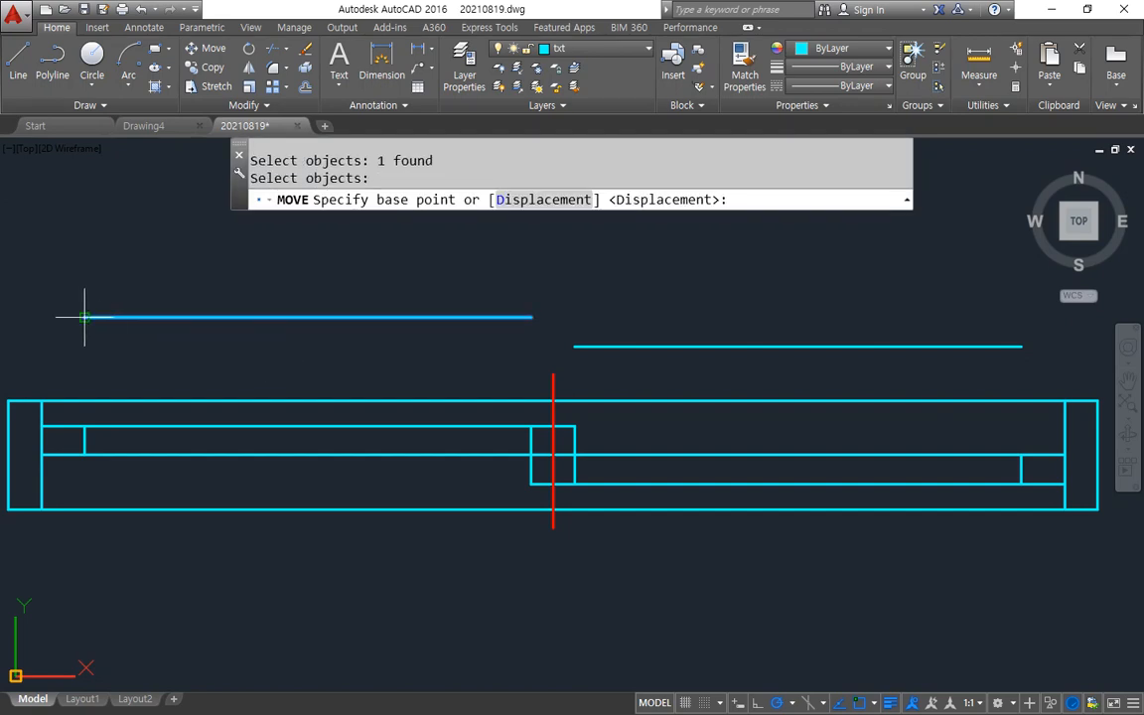
click(85, 317)
click(84, 439)
Step: Move the remaining loose glass line by its right endpoint onto the midpoint of the right sash's end line
click(835, 345)
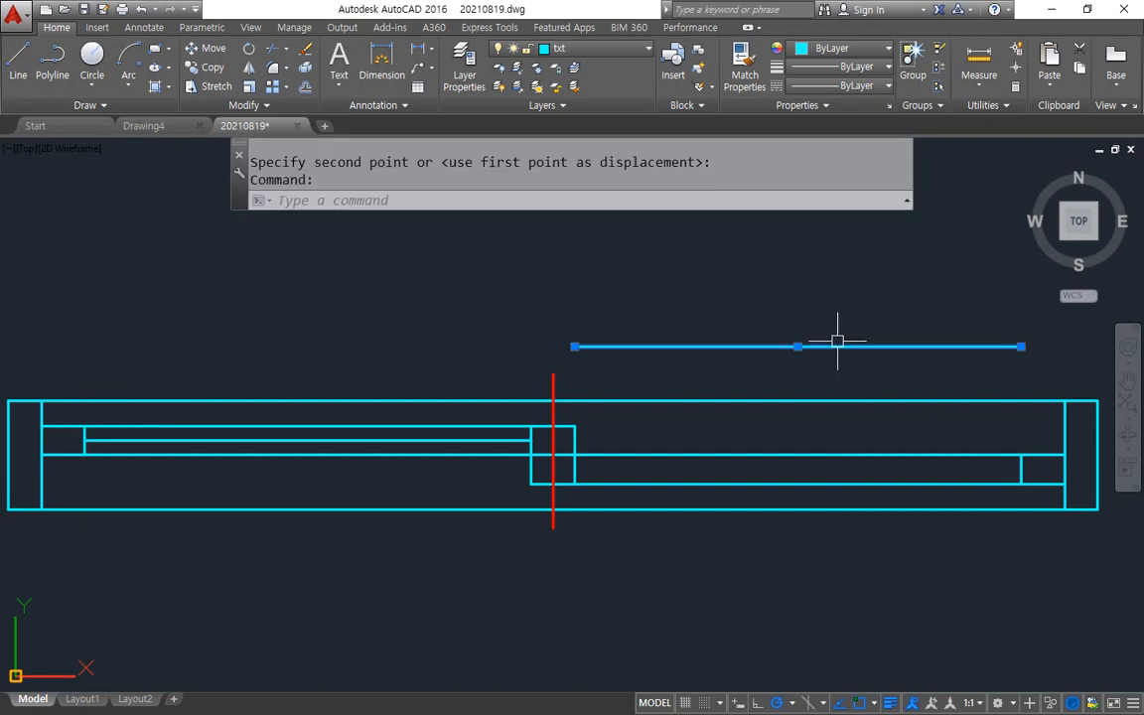
text(m)
key(Return)
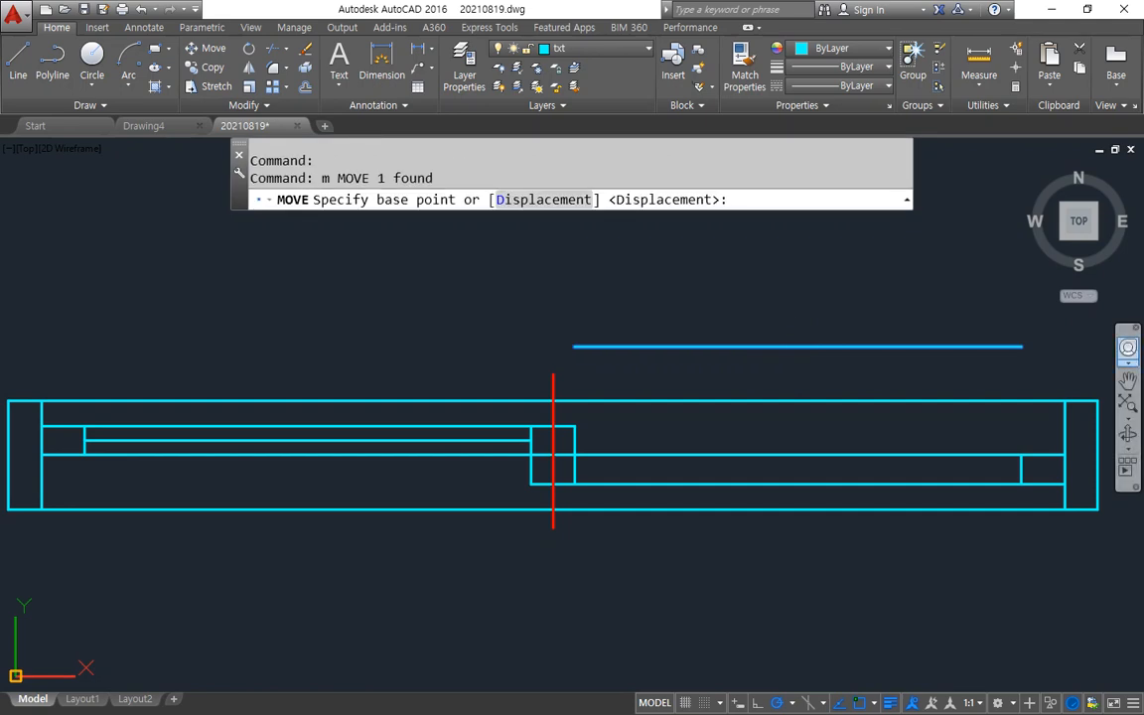
click(1020, 347)
click(1028, 455)
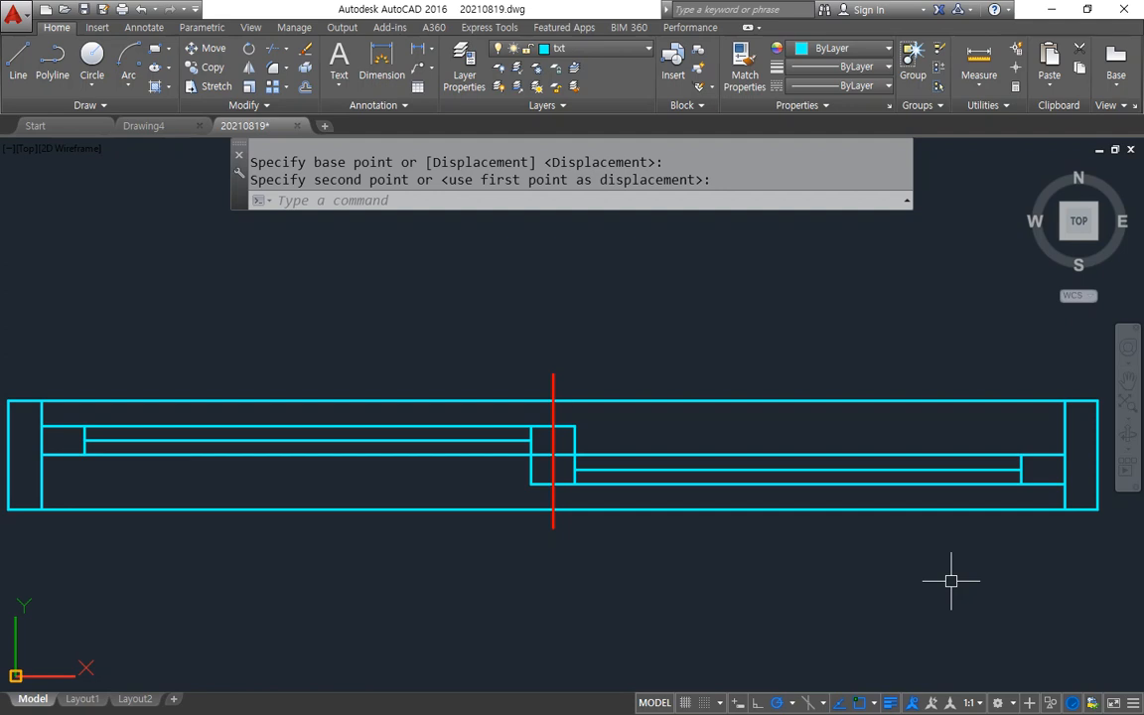
Step: Turn group selection on and select the window to check that the repositioned glass lines still belong to its group
key(ctrl+shift+a)
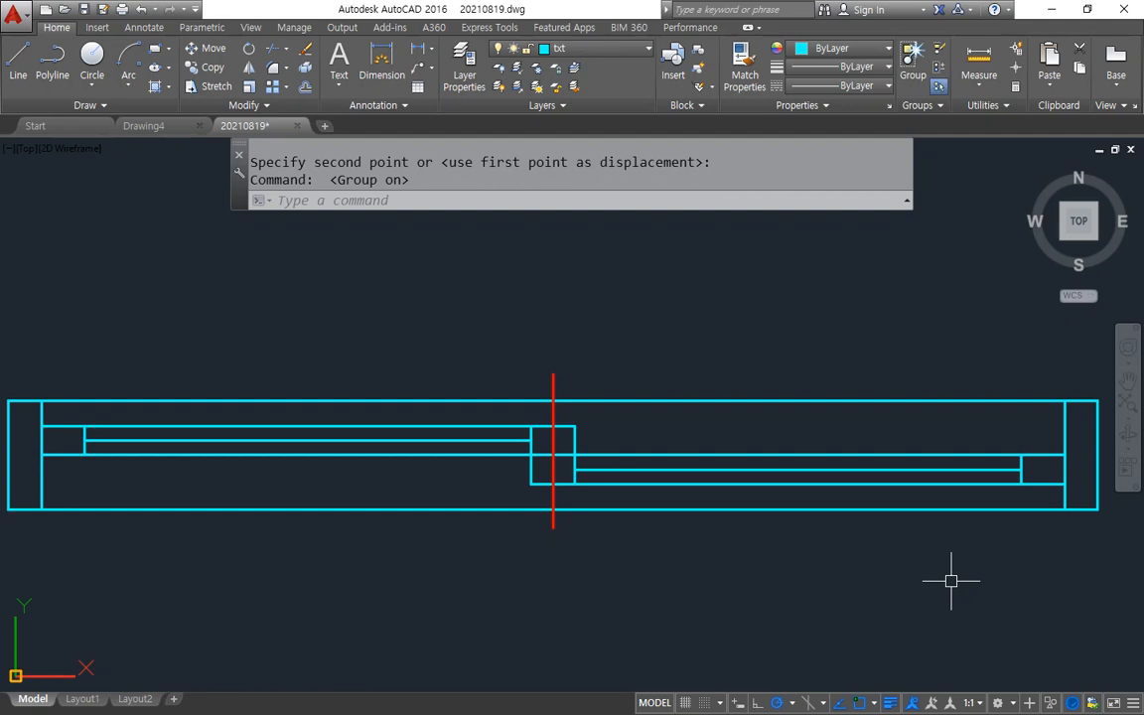
click(712, 400)
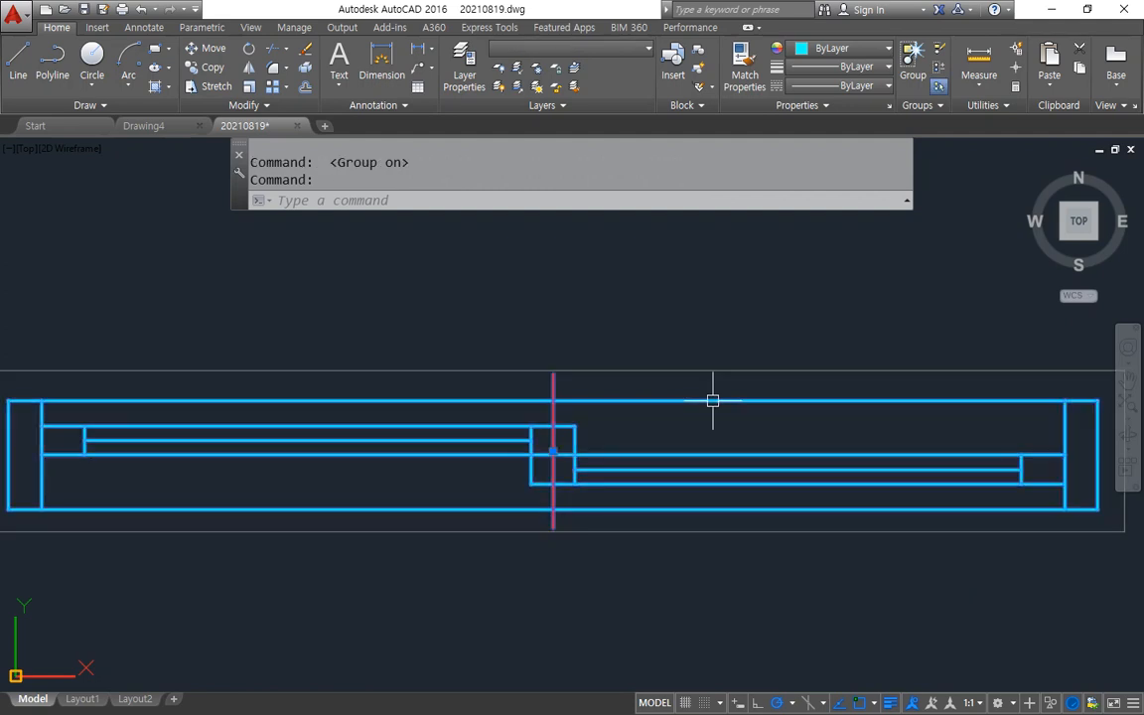
key(Escape)
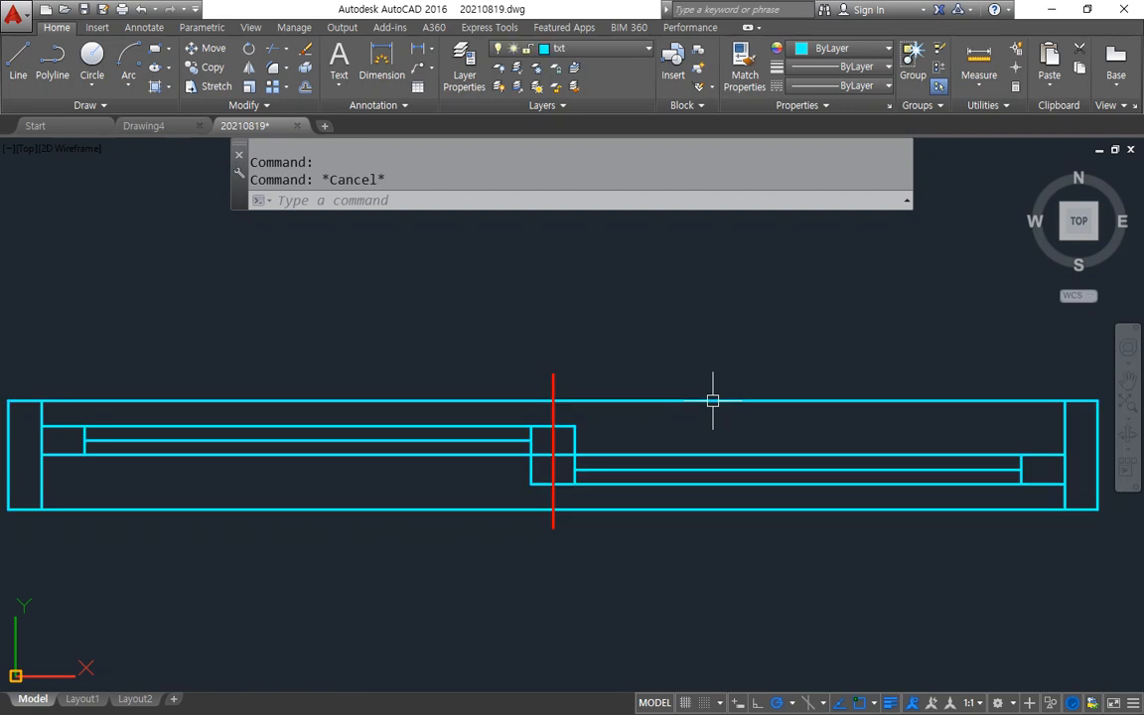
Step: Turn group selection off and erase both glass lines and the outer end line of each sash
key(ctrl+shift+a)
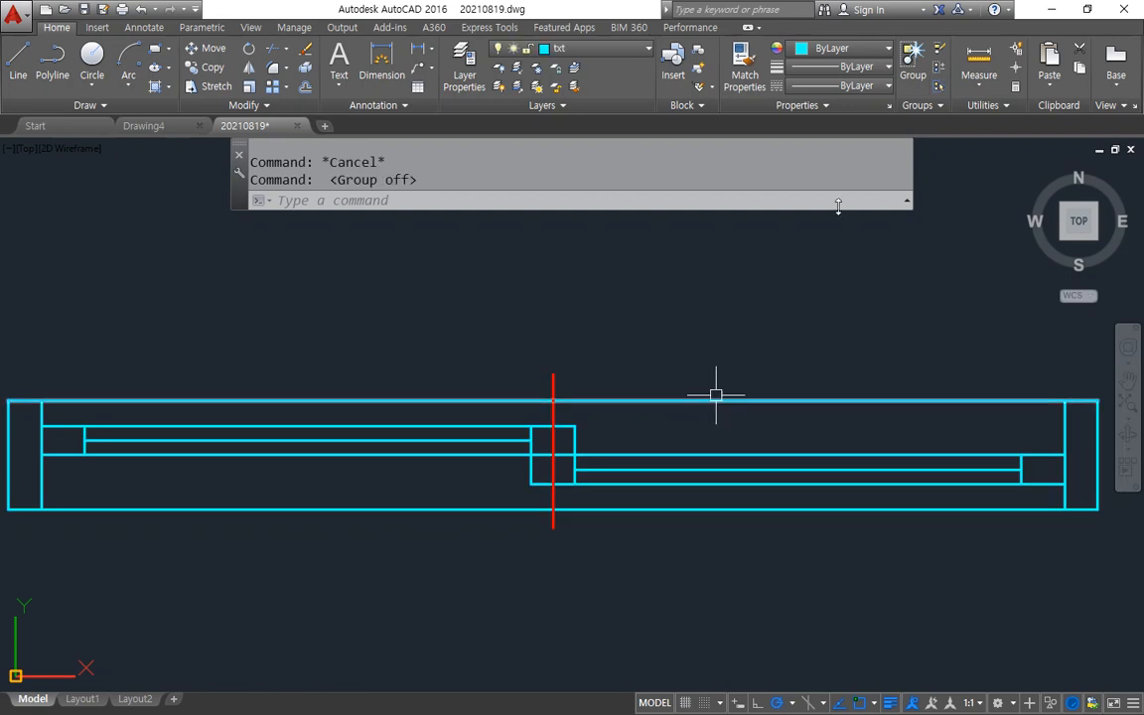
click(399, 437)
click(669, 469)
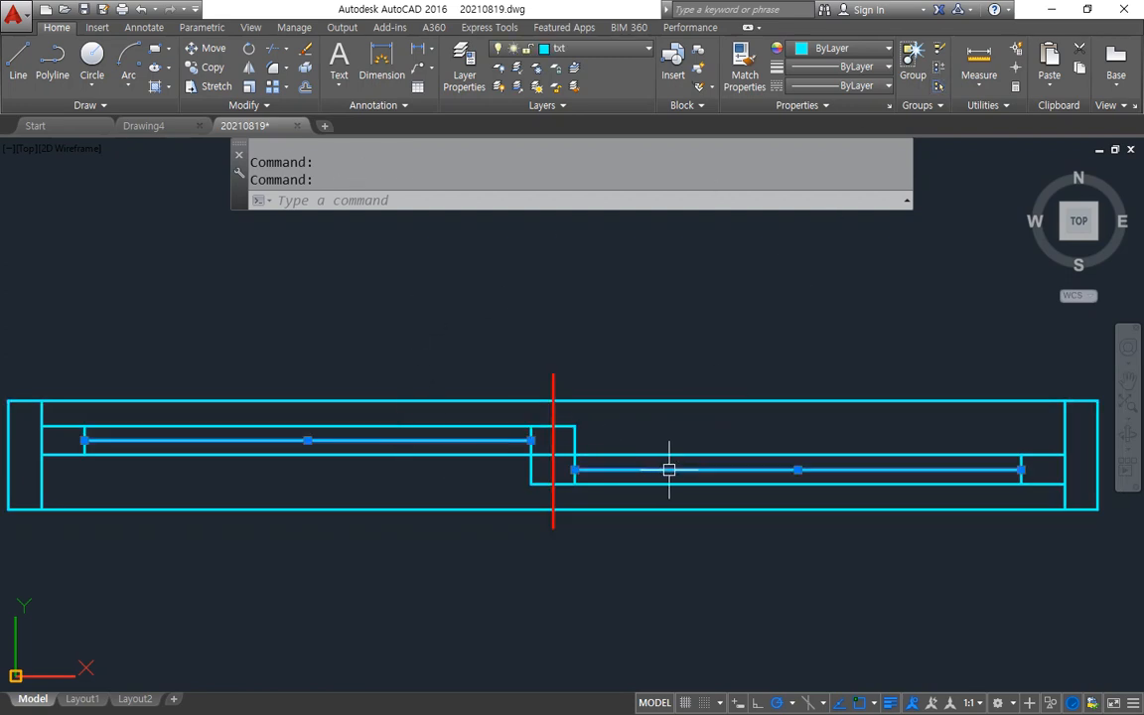
text(e)
key(Return)
click(84, 440)
click(1020, 466)
text(e)
key(Return)
Step: Trim the inner sash end lines beside the red centre line using all edges, and turn group selection on
text(tr)
key(Return)
key(Return)
click(533, 439)
click(573, 469)
key(Return)
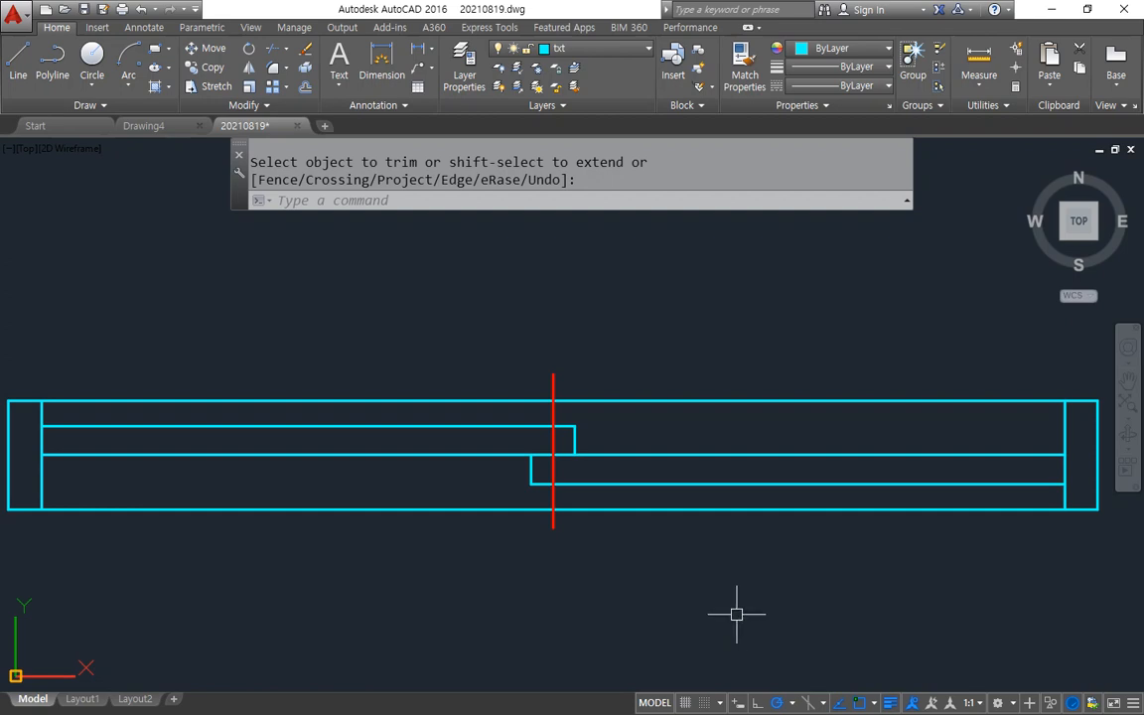
key(ctrl+shift+a)
text(m)
key(Return)
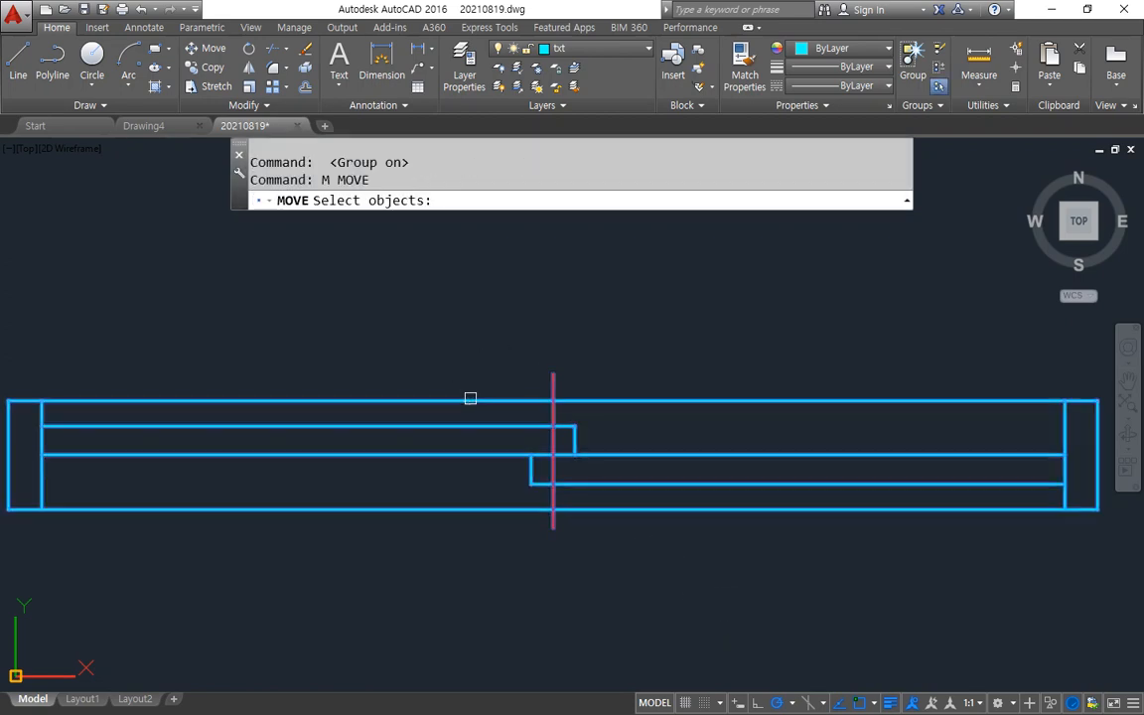
click(470, 399)
key(Return)
scroll(430, 311, down, 2)
middle_drag(431, 311, 463, 559)
key(Return)
click(468, 587)
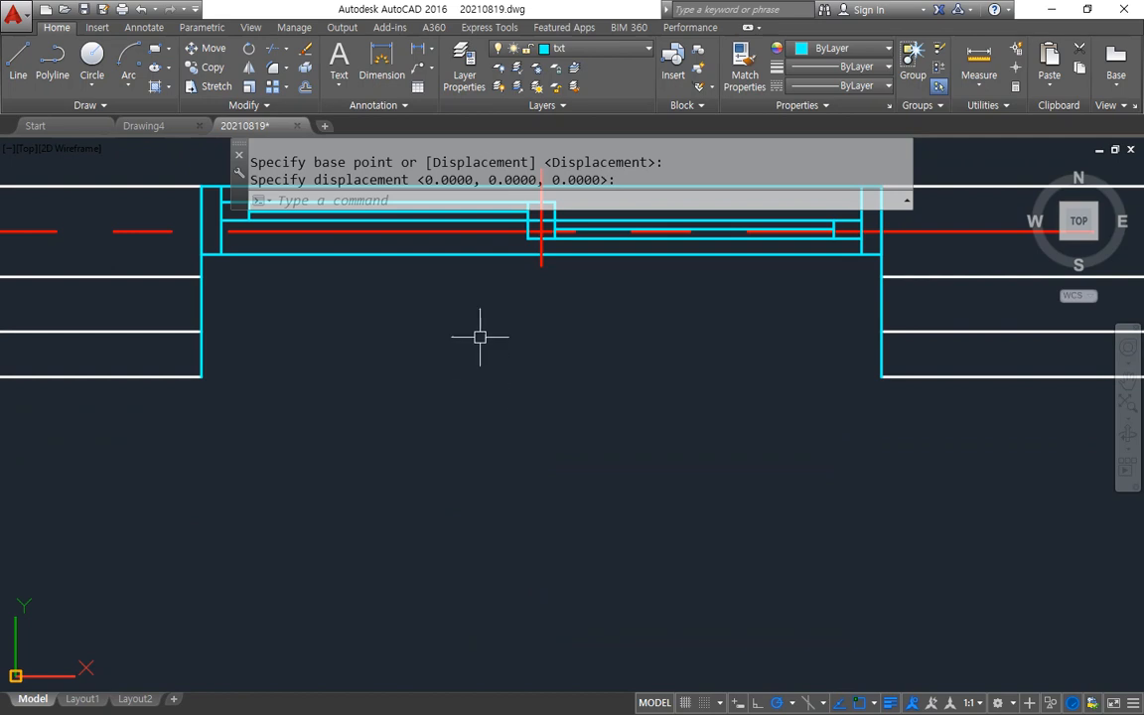
scroll(464, 443, down, 3)
scroll(480, 530, down, 3)
key(ctrl+z)
key(ctrl+z)
Step: Move the simplified window plan without glass lines to the outer side of the wall opening, below the detailed window
text(m)
key(Return)
click(488, 569)
click(225, 273)
key(Return)
click(370, 346)
scroll(370, 373, down, 3)
middle_drag(370, 362, 384, 403)
click(376, 411)
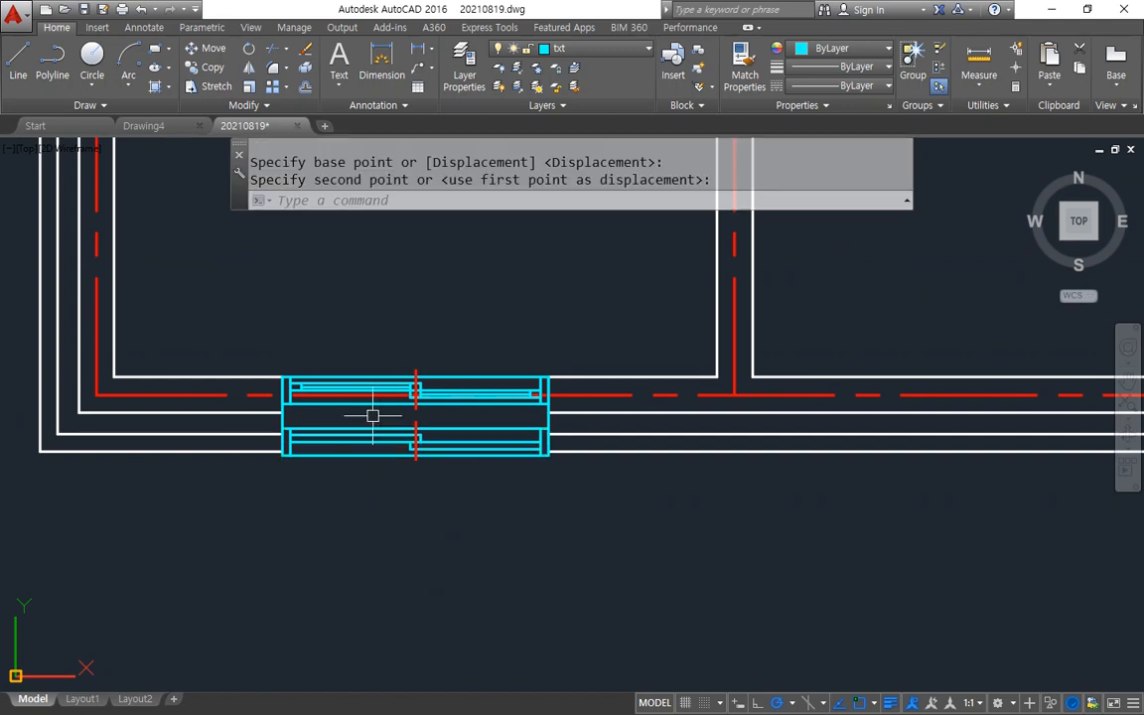
scroll(378, 408, up, 4)
mouse_move(288, 415)
mouse_down()
mouse_move(210, 246)
mouse_move(298, 439)
mouse_move(288, 439)
mouse_up()
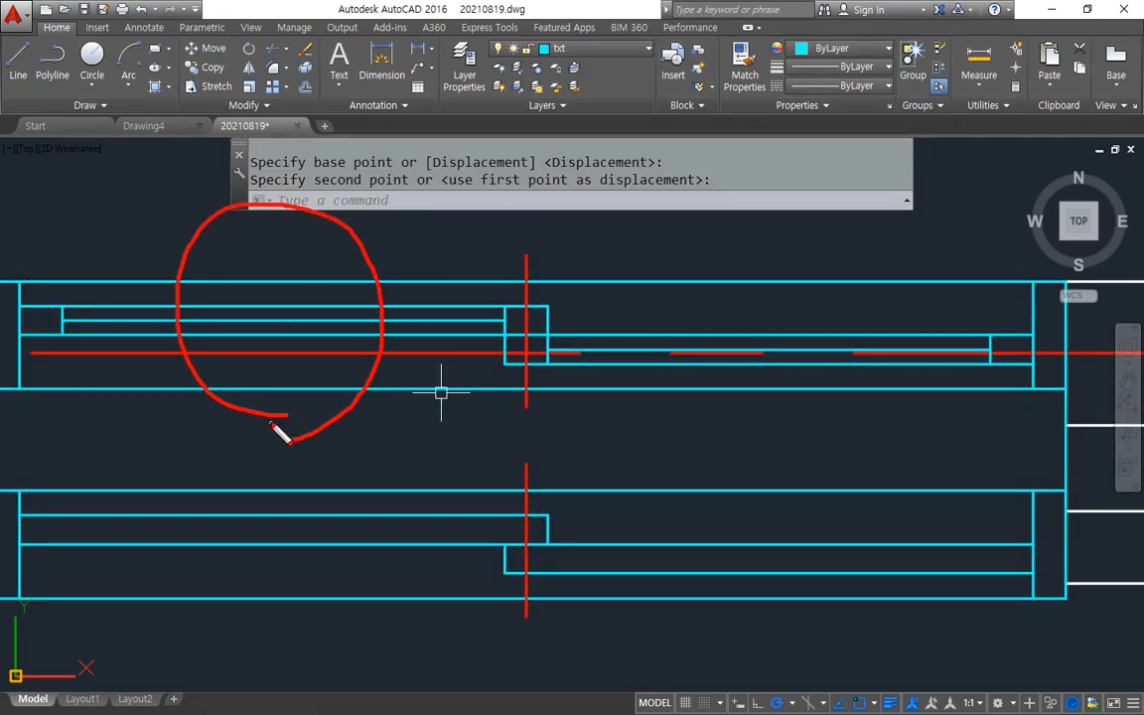
mouse_move(618, 651)
mouse_down()
mouse_move(582, 442)
mouse_move(634, 639)
mouse_up()
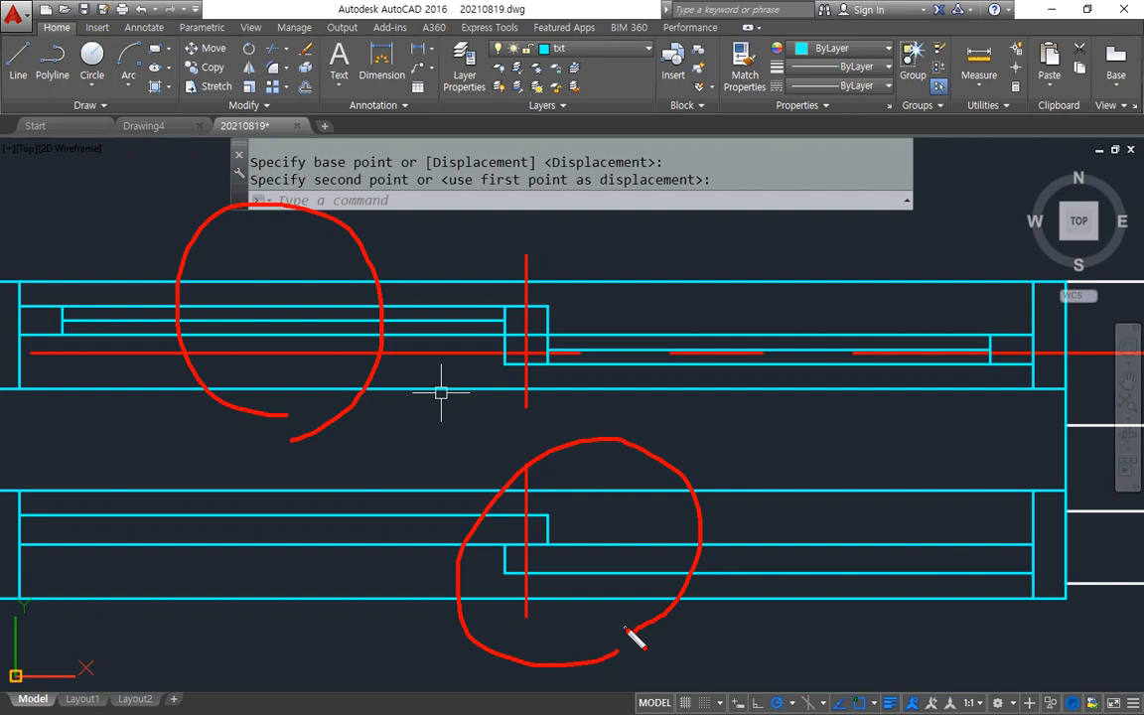
mouse_move(764, 385)
mouse_down()
mouse_move(777, 501)
mouse_move(812, 478)
mouse_move(776, 500)
mouse_up()
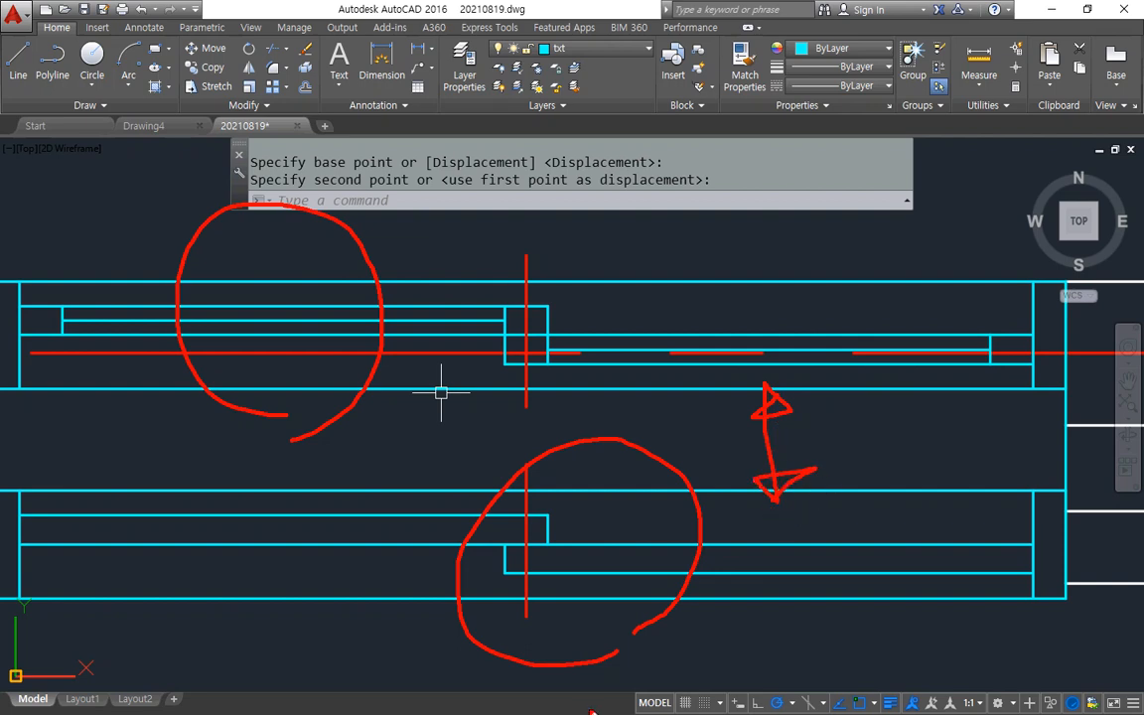
key(Escape)
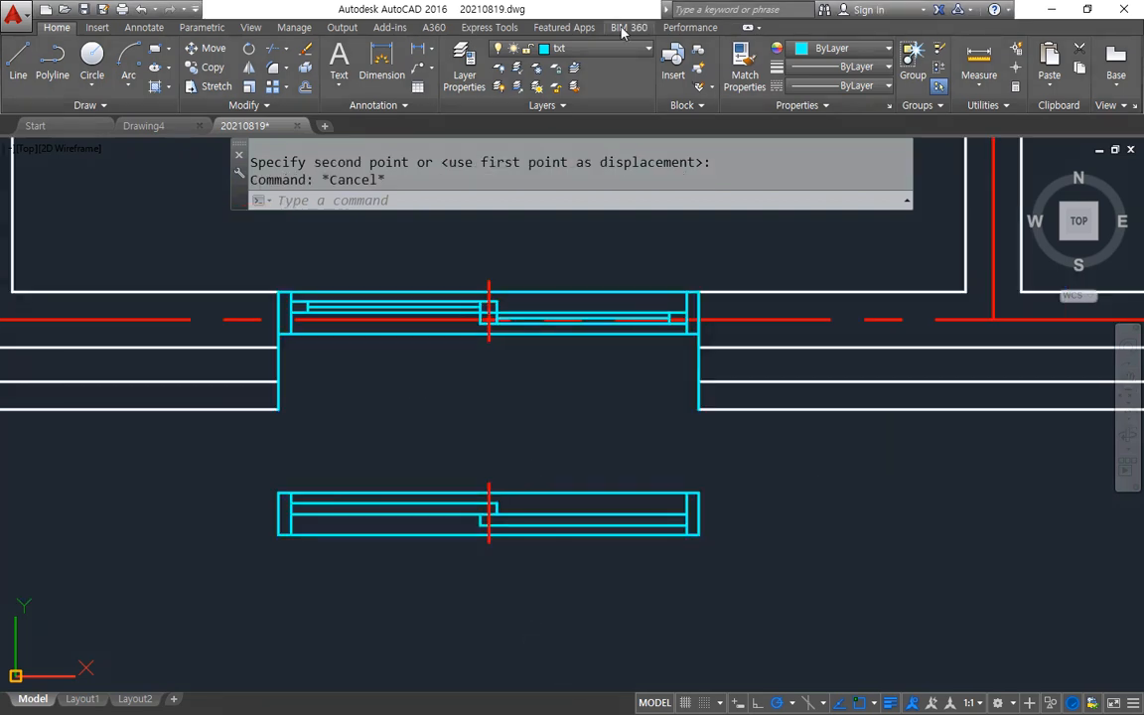
Step: Ungroup the simplified window plan with UNGROUP and check that its bottom line can be selected separately
text(ungroup)
key(Return)
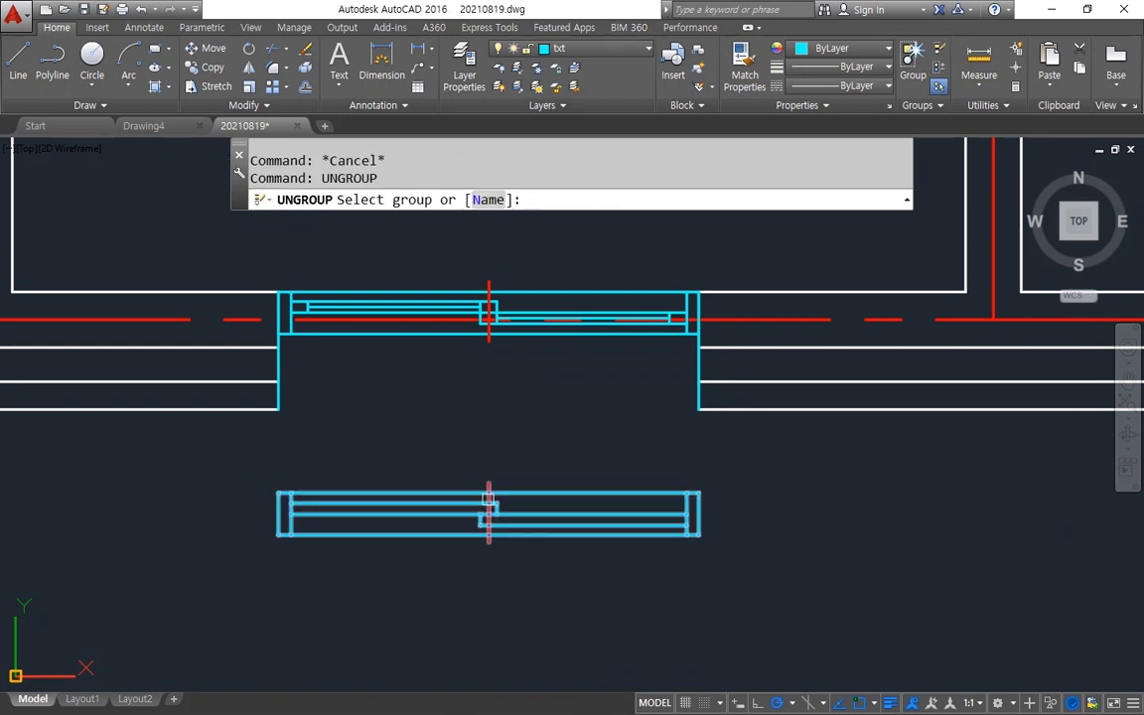
click(466, 494)
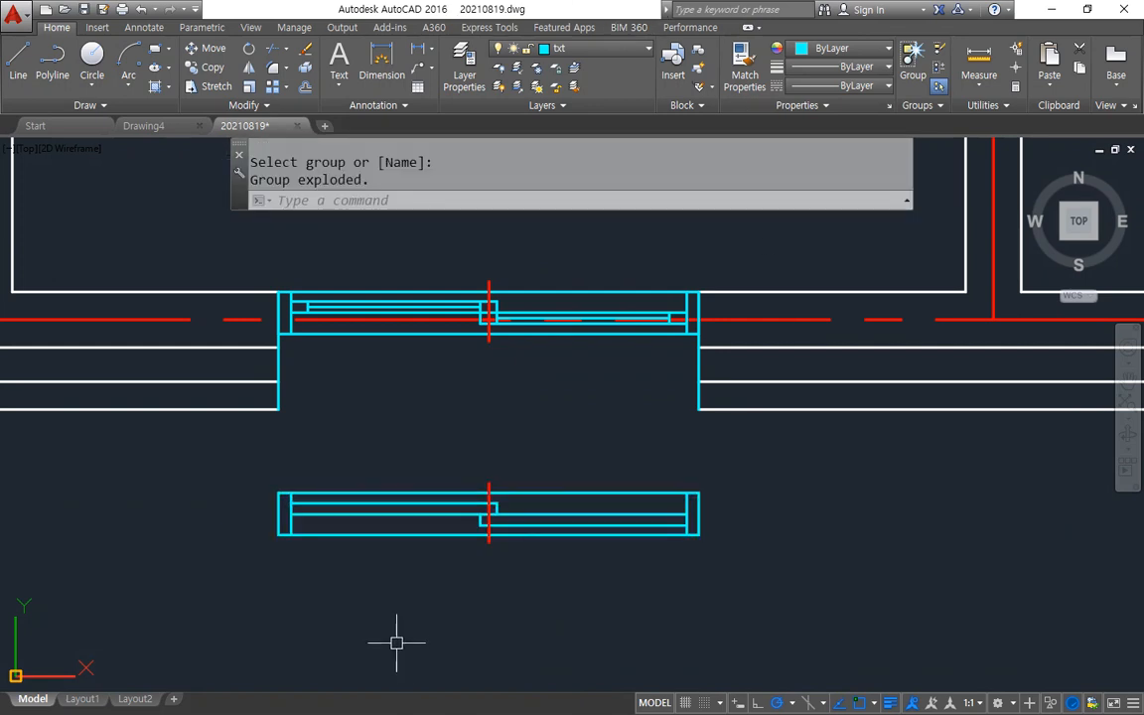
click(375, 536)
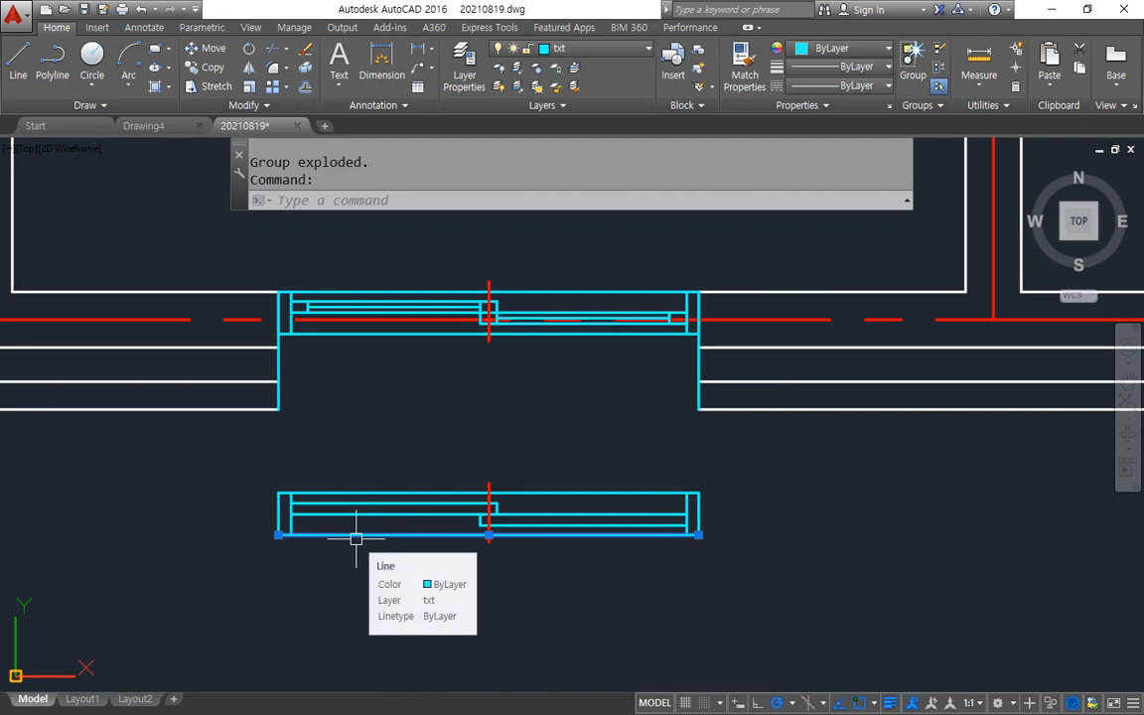
key(Escape)
Step: Move the detailed window group straight down out of the wall opening to below the simplified window plan
text(m)
key(Return)
click(371, 332)
key(Return)
click(363, 342)
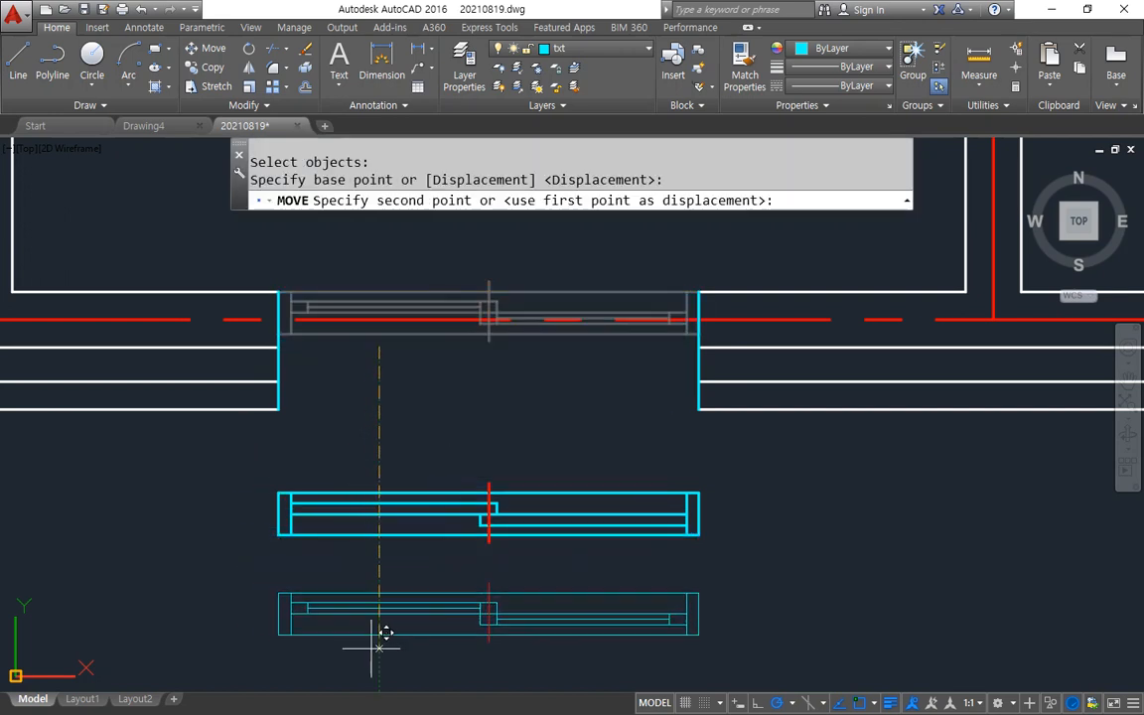
click(378, 647)
middle_drag(374, 631, 363, 466)
key(Escape)
Step: Try to explode the detailed window group with the Explode command
click(362, 467)
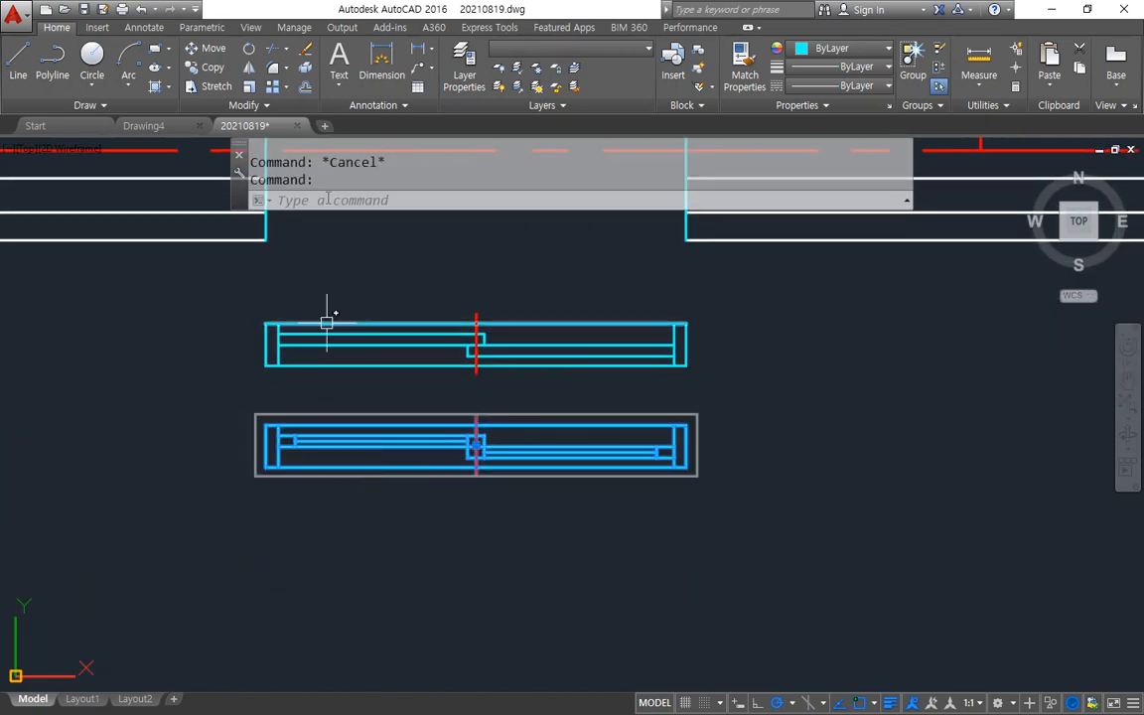
click(305, 68)
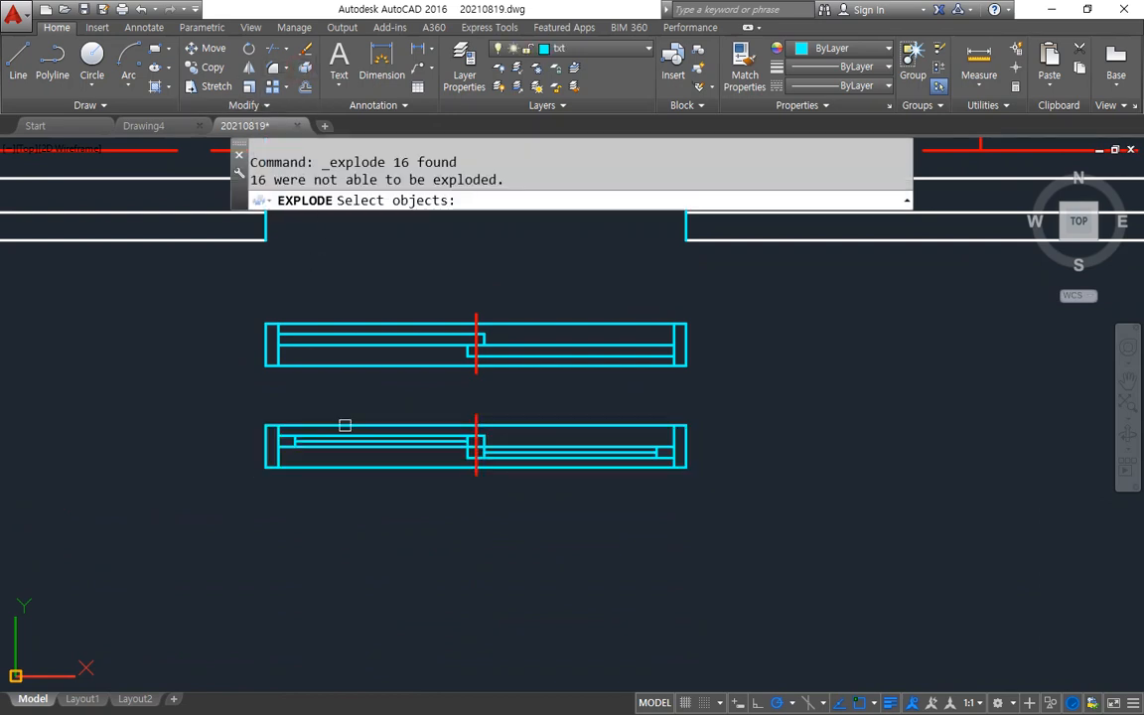
key(Escape)
Step: Compare selection of the lower grouped window with that of the upper window's individual lines, including its red centre line
click(355, 471)
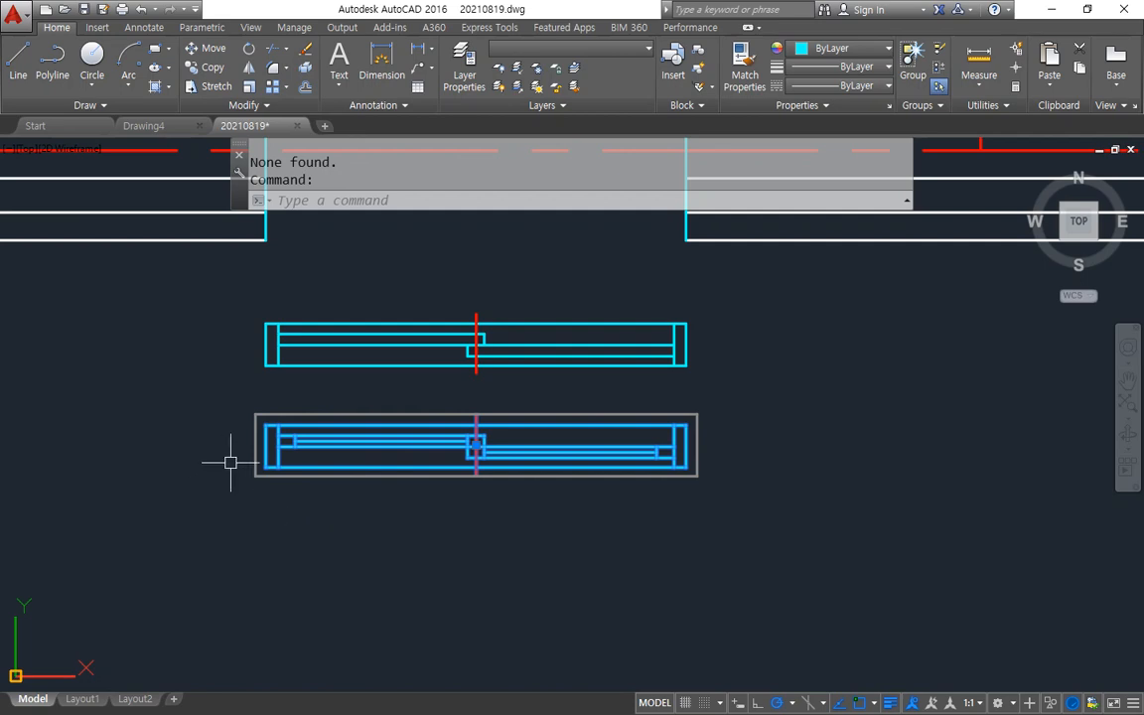
key(Escape)
click(356, 342)
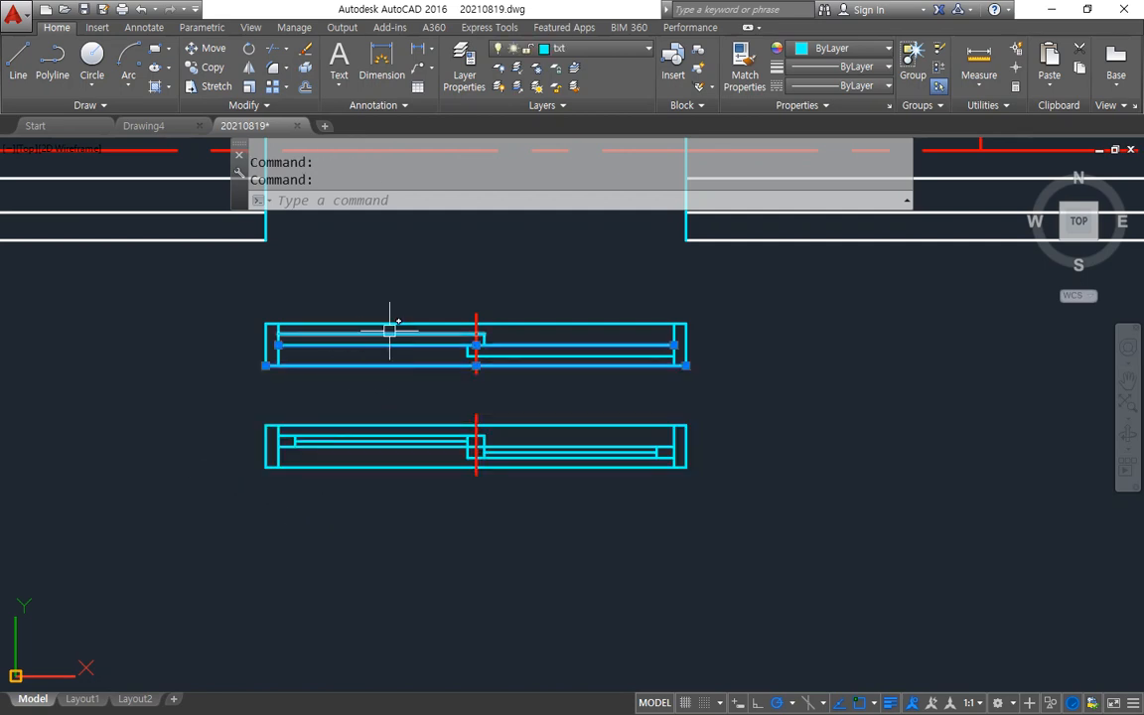
key(Escape)
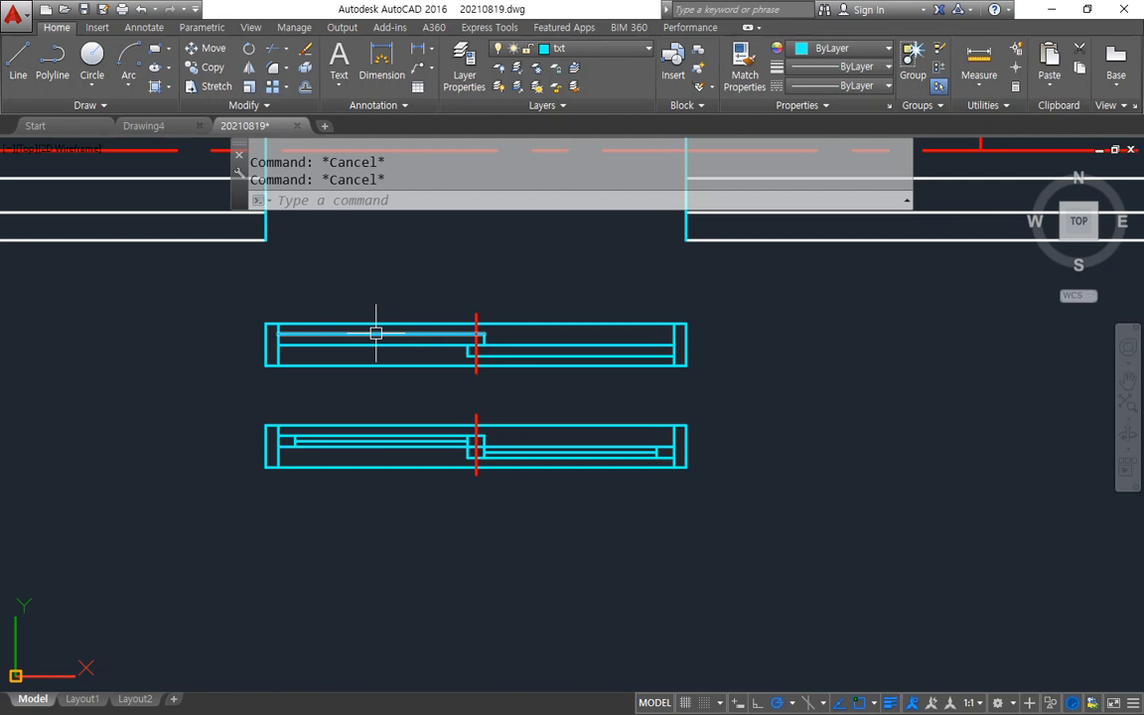
click(488, 467)
key(Escape)
click(475, 350)
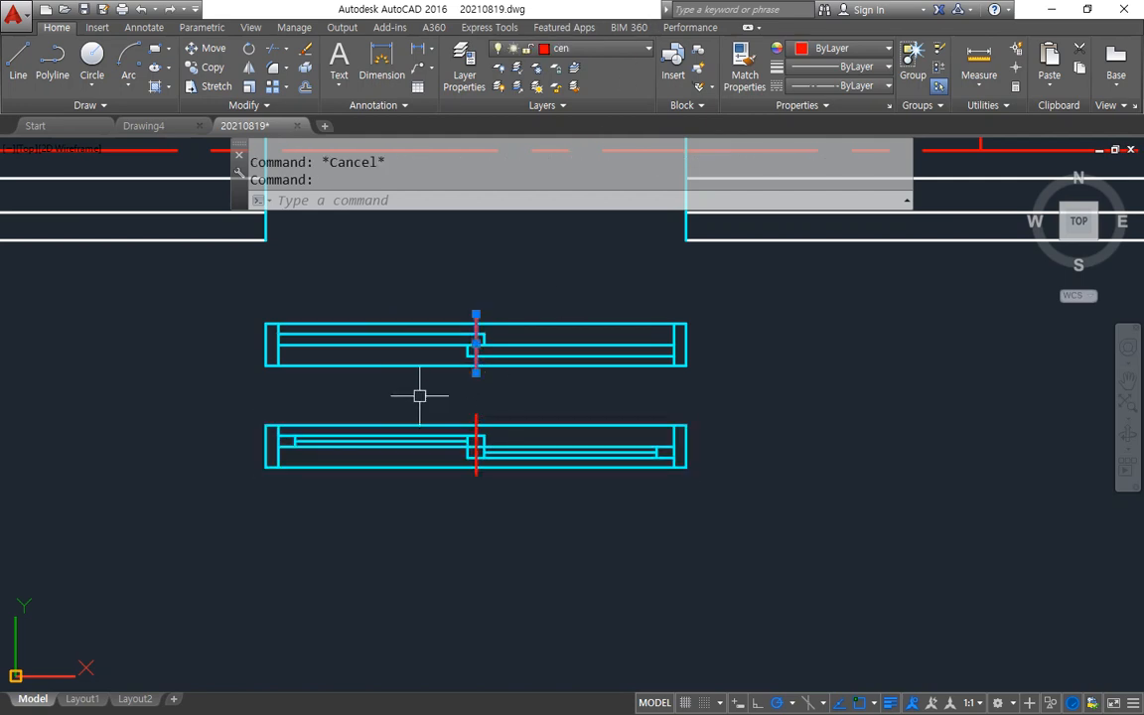
key(Escape)
scroll(402, 402, up, 2)
mouse_move(508, 458)
mouse_down()
mouse_move(446, 319)
mouse_move(547, 460)
mouse_up()
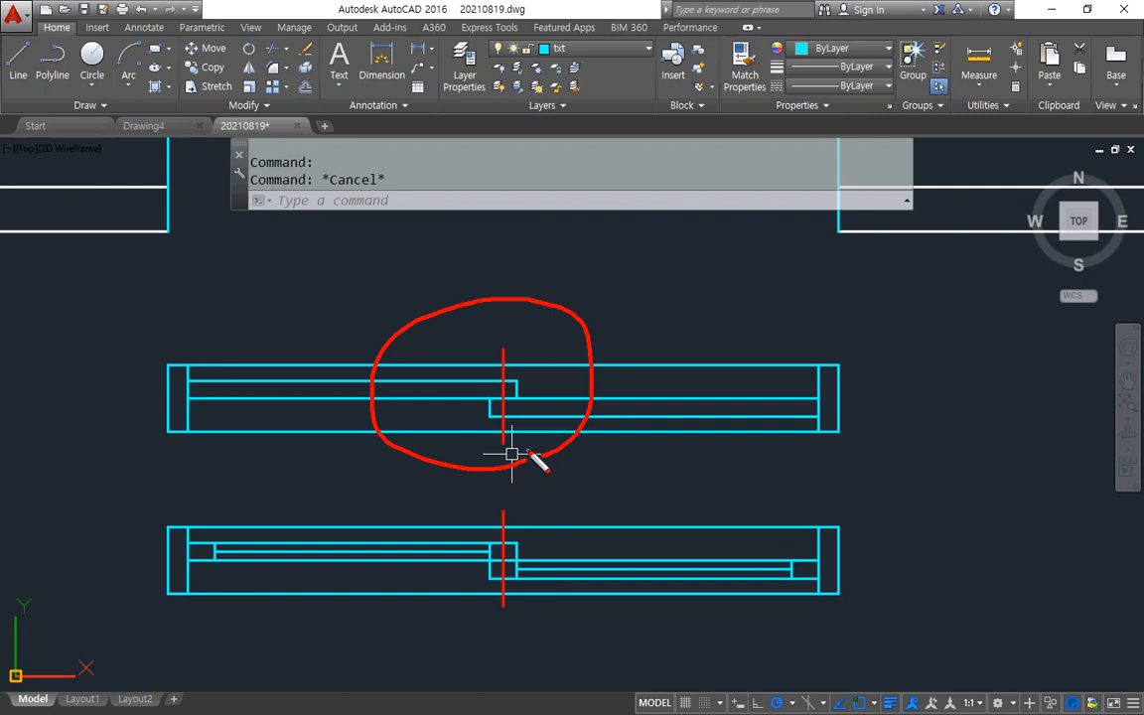
mouse_move(482, 669)
mouse_down()
mouse_move(582, 576)
mouse_move(513, 640)
mouse_up()
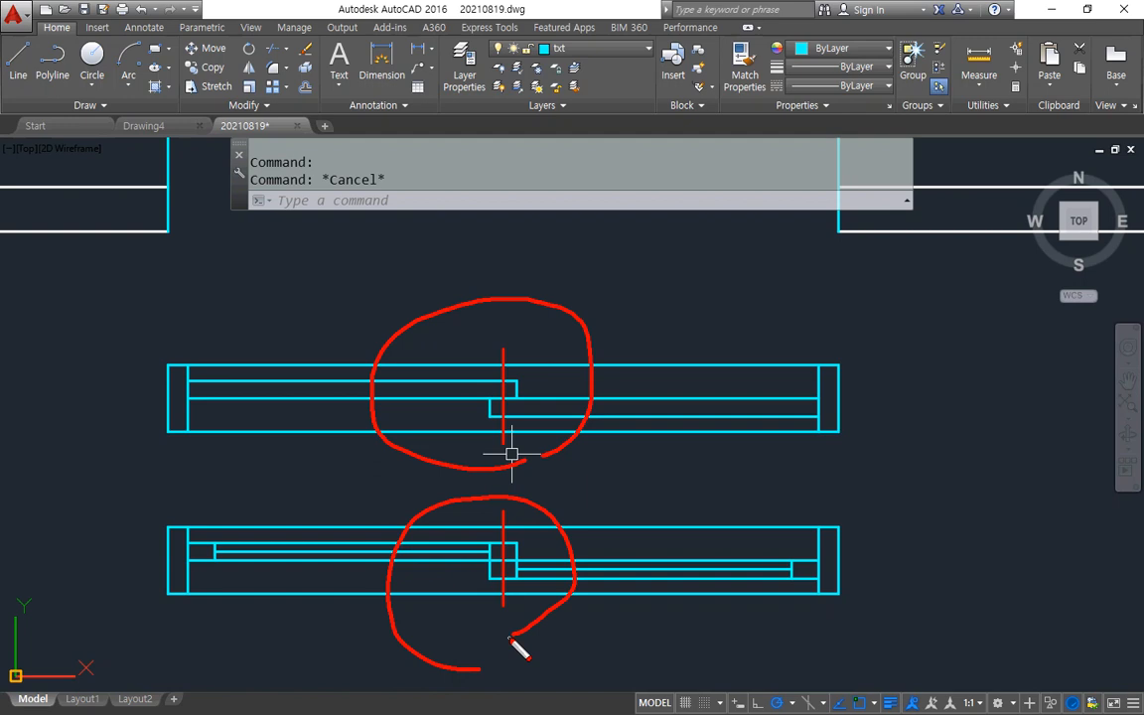
mouse_move(549, 390)
mouse_down()
mouse_move(655, 274)
mouse_move(693, 294)
mouse_up()
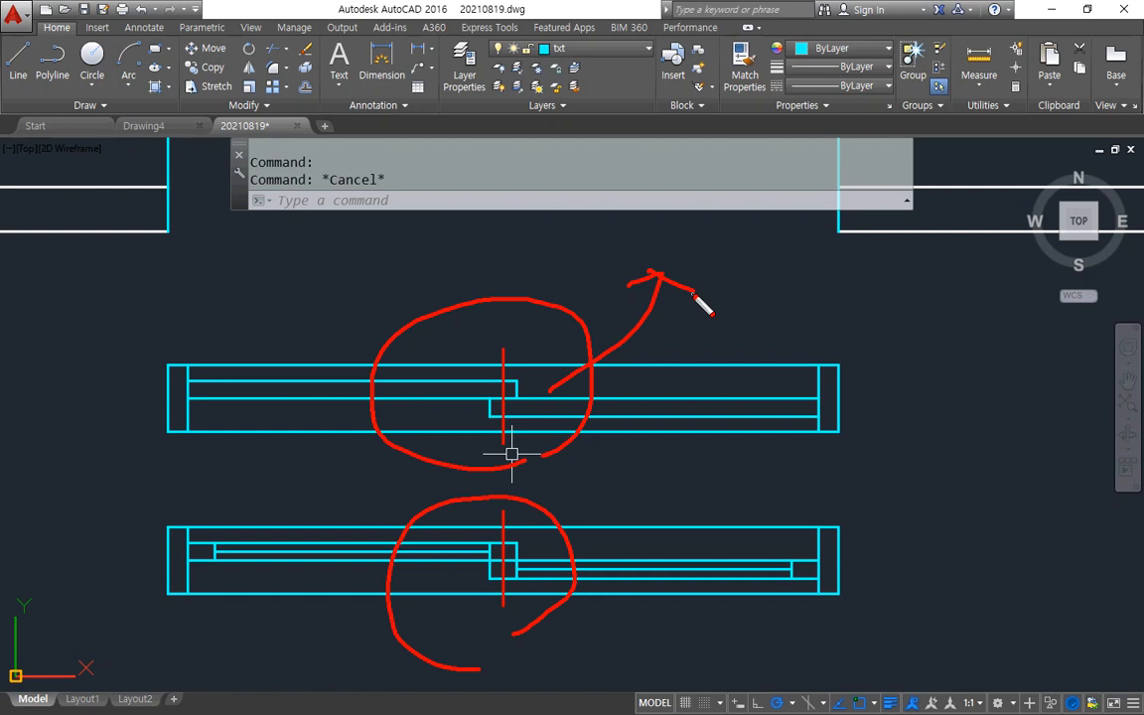
key(Escape)
Step: Start the BLOCK command with nothing selected to open the Block Definition dialog
click(510, 247)
click(492, 325)
text(b)
key(Return)
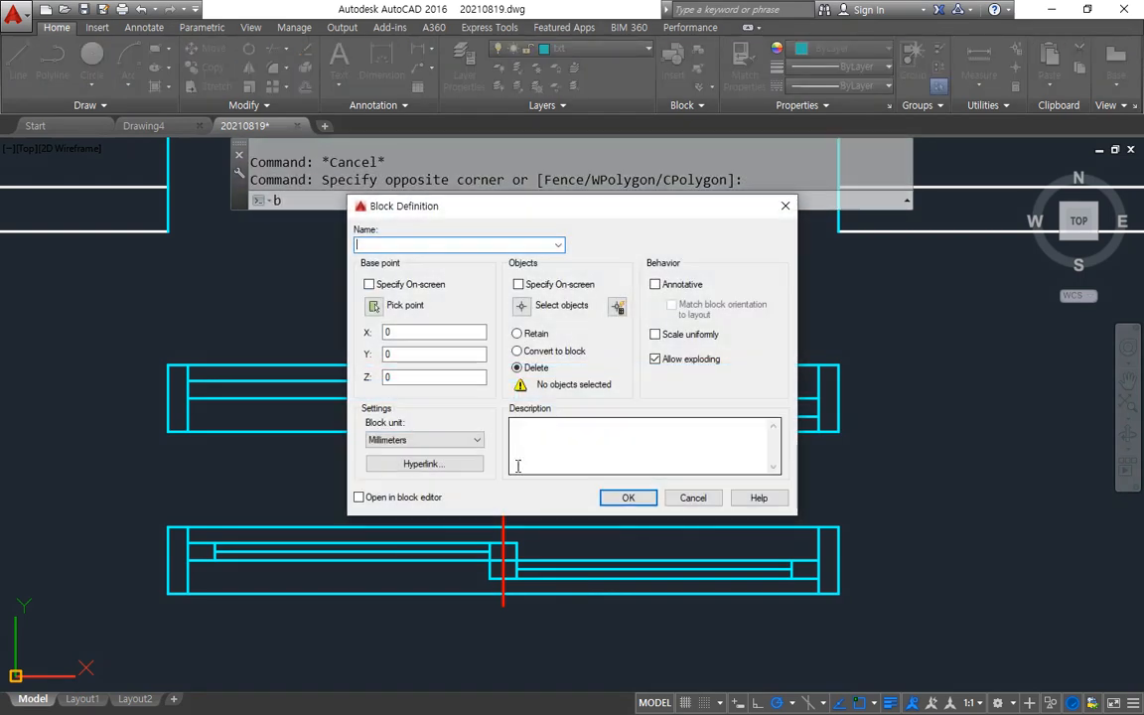
mouse_move(402, 176)
mouse_down()
mouse_move(399, 479)
mouse_move(785, 459)
mouse_up()
key(e)
drag(339, 254, 487, 254)
mouse_move(410, 395)
mouse_down()
mouse_move(354, 270)
mouse_move(451, 422)
mouse_up()
mouse_move(526, 352)
mouse_down()
mouse_move(496, 253)
mouse_move(531, 382)
mouse_move(518, 386)
mouse_up()
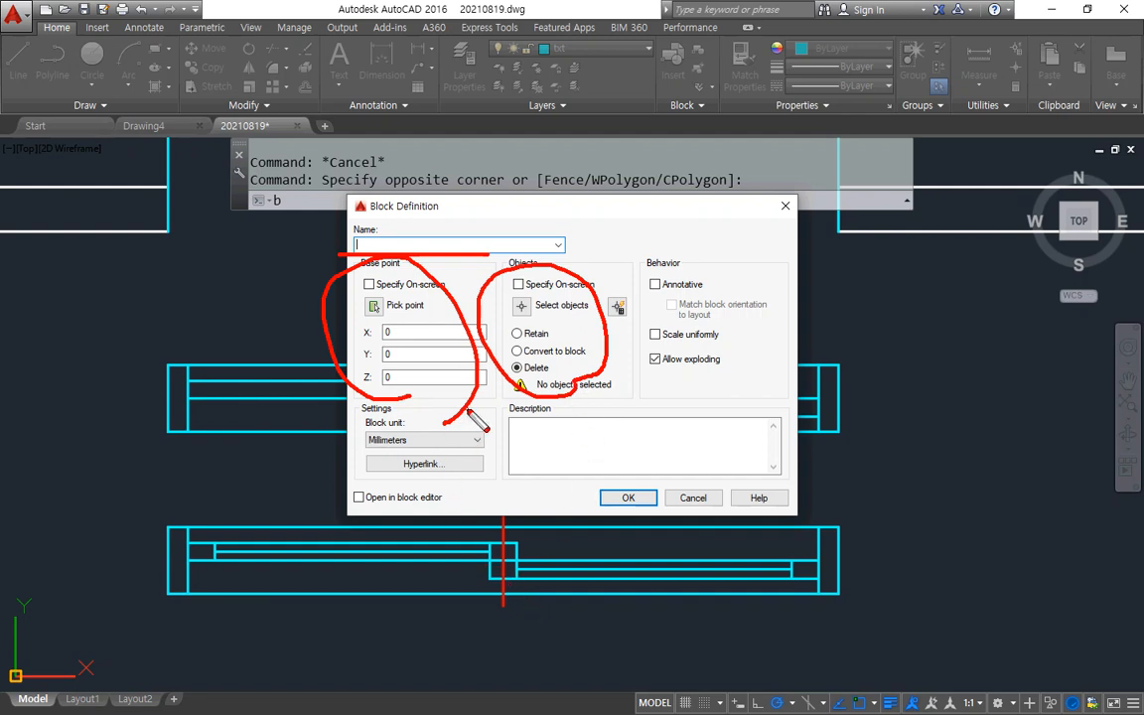
key(e)
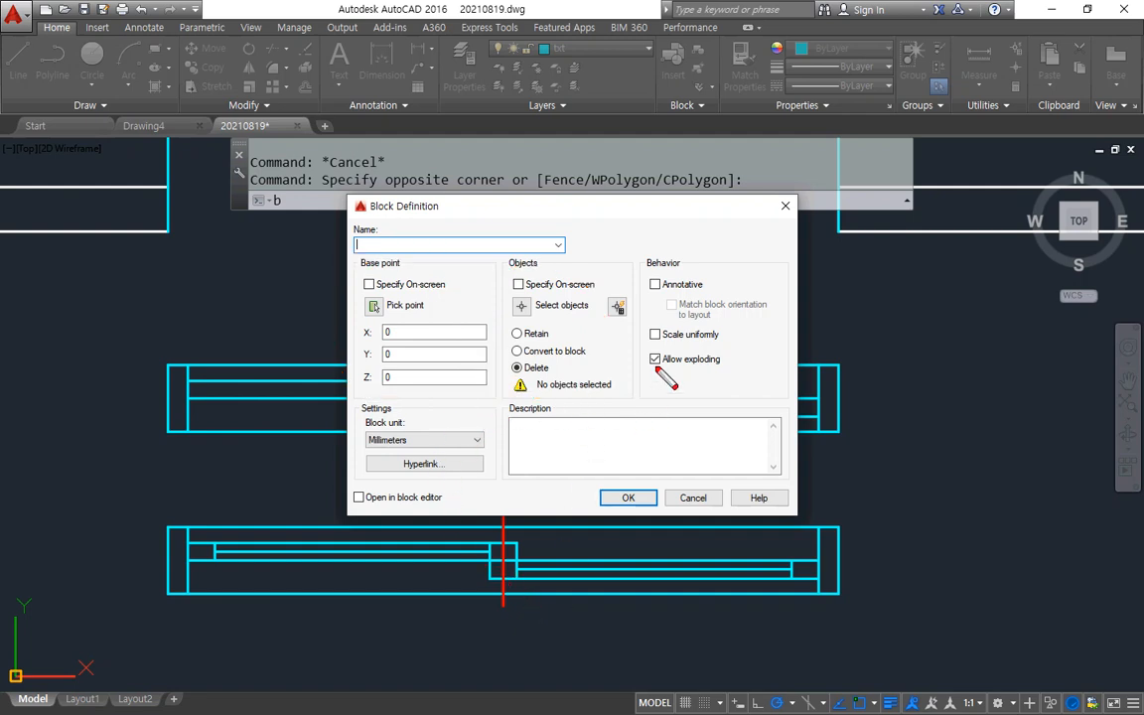
drag(646, 368, 735, 369)
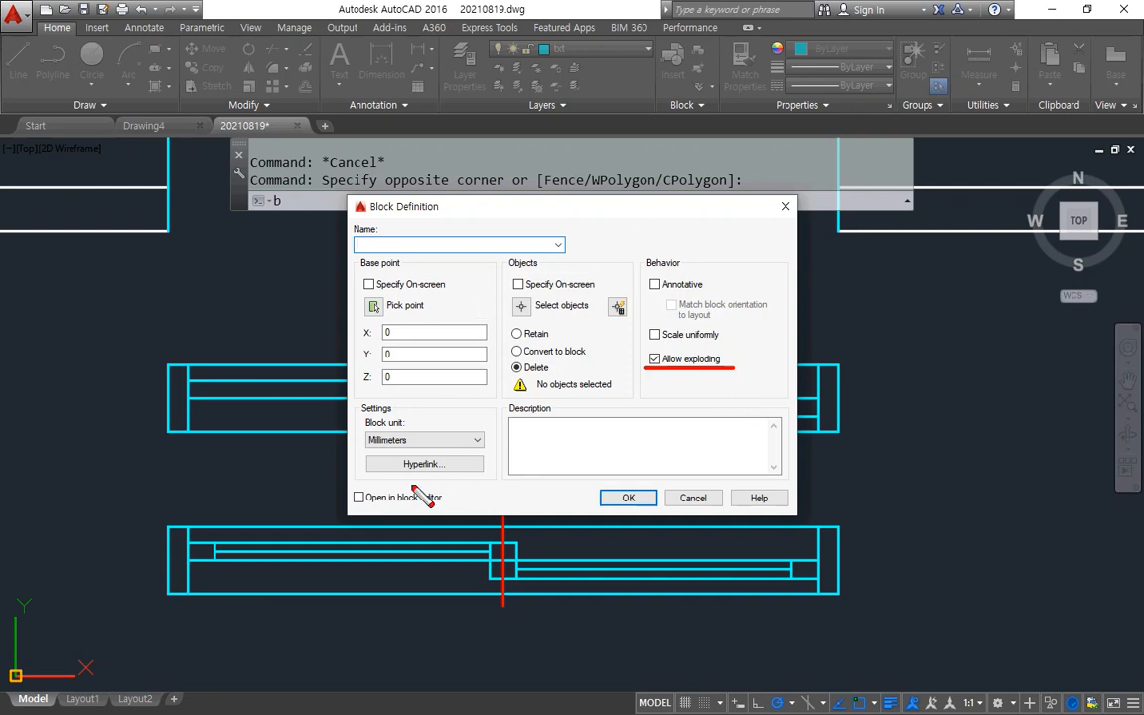
mouse_move(350, 512)
mouse_down()
mouse_move(434, 510)
mouse_move(379, 512)
mouse_up()
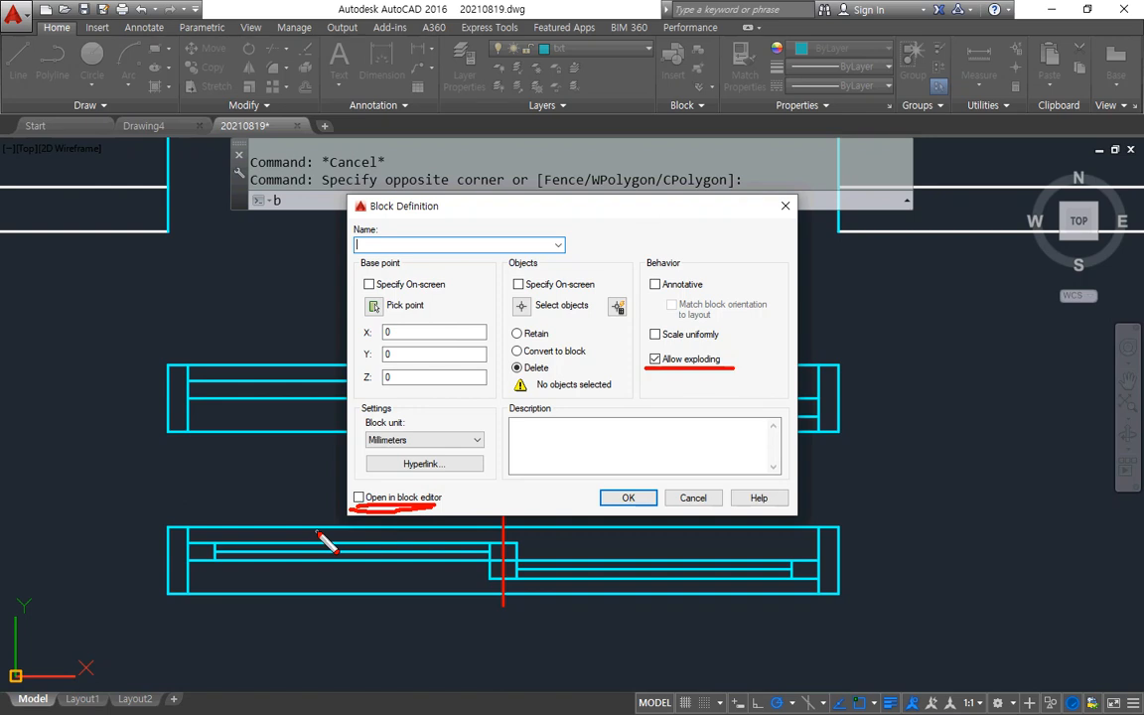
key(e)
mouse_move(671, 377)
mouse_down()
mouse_move(655, 378)
mouse_move(725, 365)
mouse_move(655, 373)
mouse_up()
mouse_move(434, 526)
mouse_down()
mouse_move(355, 524)
mouse_move(468, 488)
mouse_move(437, 533)
mouse_up()
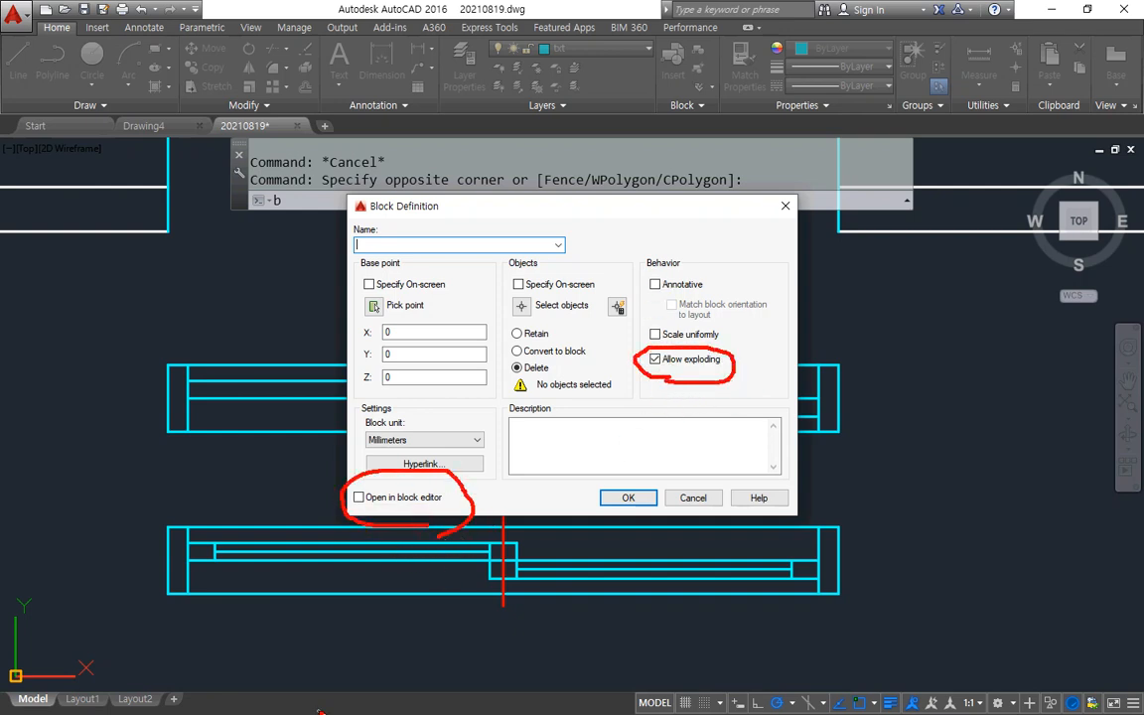
key(e)
drag(645, 352, 671, 345)
mouse_move(365, 527)
mouse_down()
mouse_move(375, 453)
mouse_move(374, 537)
mouse_up()
mouse_move(355, 249)
mouse_down()
mouse_move(358, 229)
mouse_move(384, 264)
mouse_up()
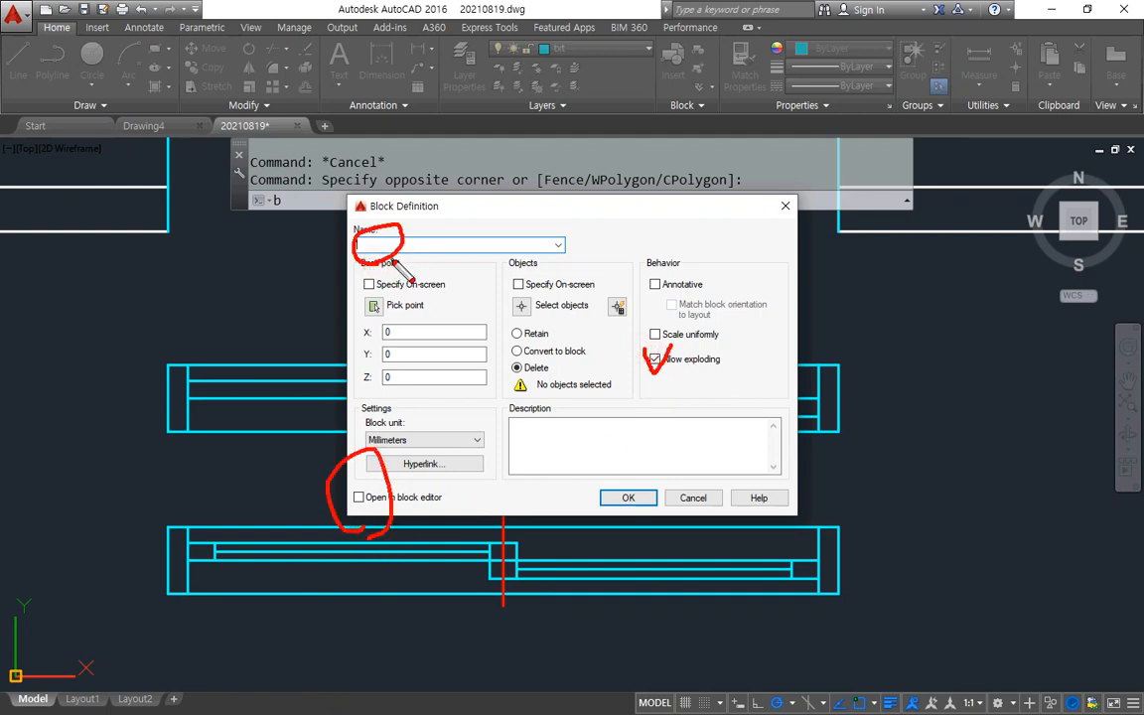
key(Escape)
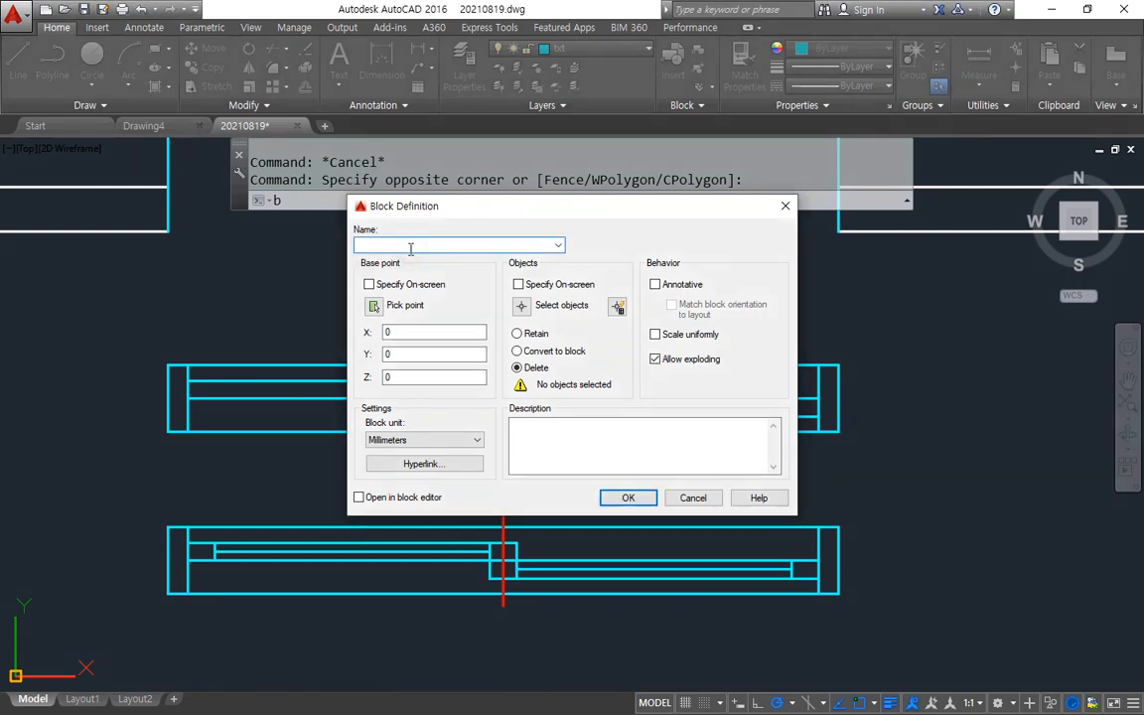
Step: Name the new block 창문_1500_평면
text(창문)
text(_1500)
text(_문)
text(면)
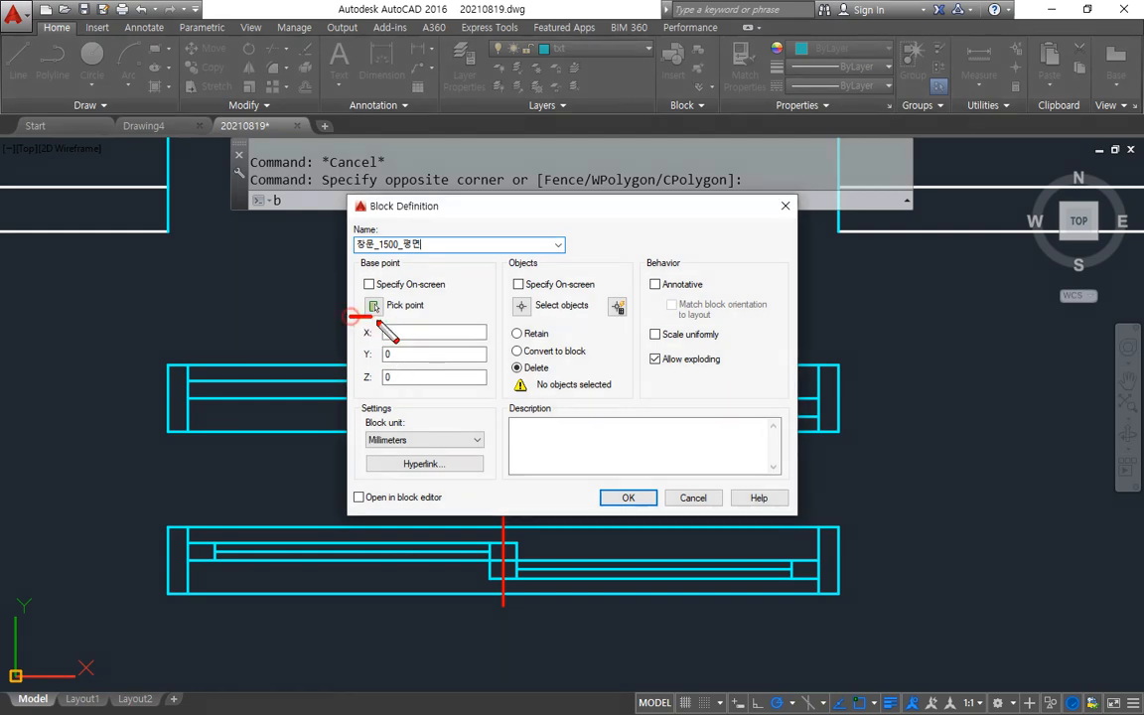
Step: Set the block's base point at the lower-left corner of the upper, simplified window plan
drag(367, 320, 497, 317)
mouse_move(368, 402)
mouse_down()
mouse_move(347, 367)
mouse_move(422, 344)
mouse_move(370, 382)
mouse_move(347, 367)
mouse_up()
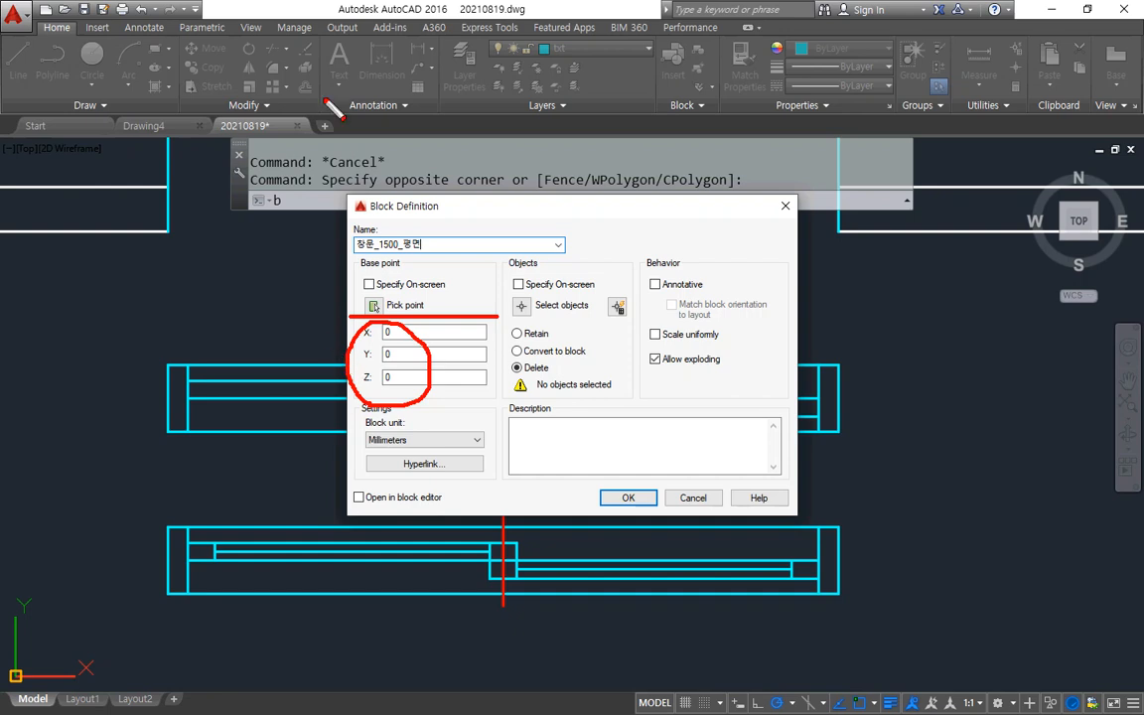
key(e)
mouse_move(365, 315)
mouse_down()
mouse_move(387, 291)
mouse_move(381, 325)
mouse_up()
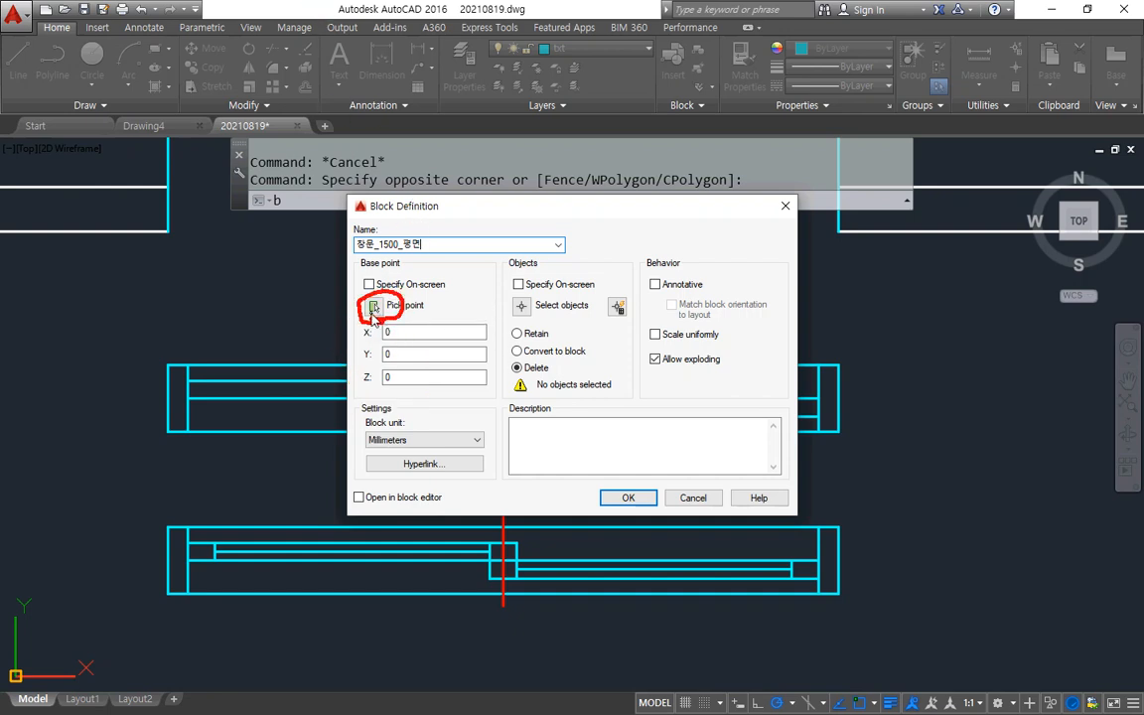
key(Escape)
click(373, 306)
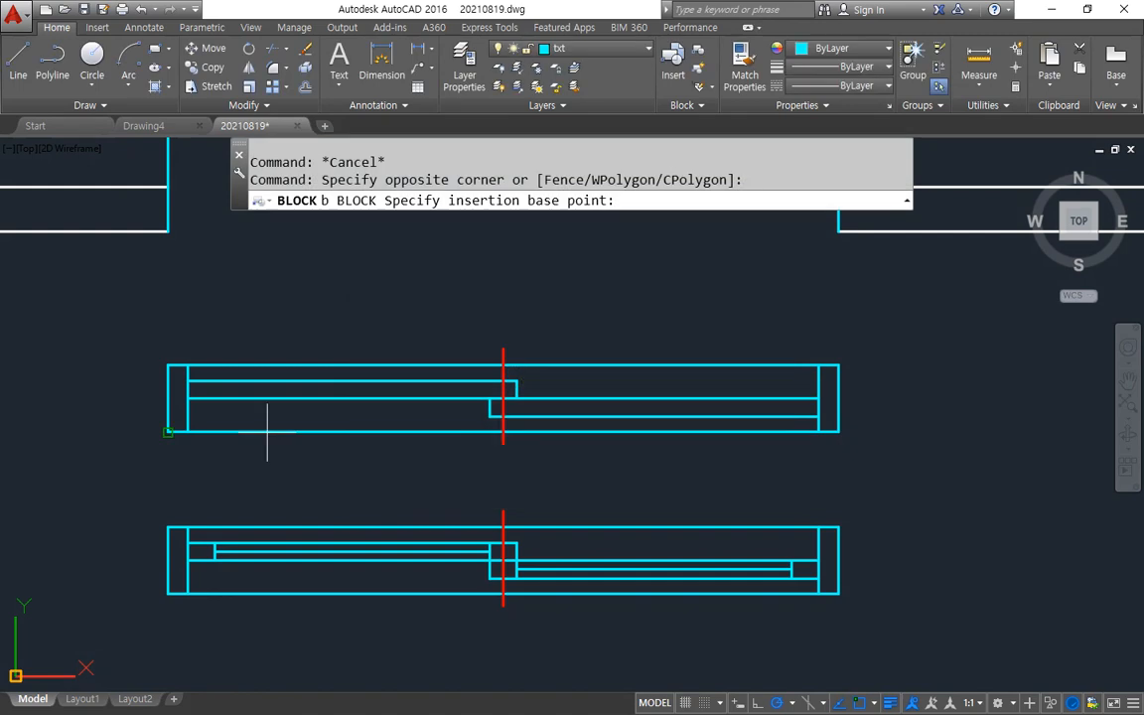
click(168, 432)
mouse_move(169, 416)
mouse_down()
mouse_move(164, 439)
mouse_move(181, 437)
mouse_move(278, 373)
mouse_move(333, 395)
mouse_move(333, 308)
mouse_move(328, 338)
mouse_move(372, 365)
mouse_move(420, 426)
mouse_up()
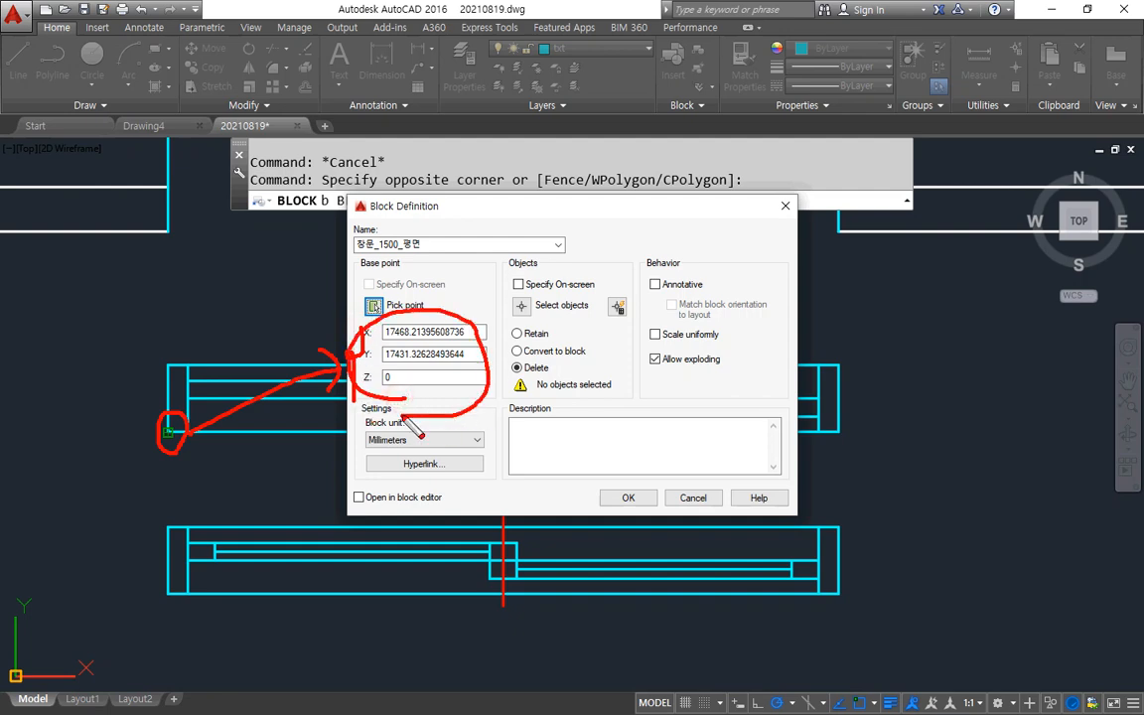
key(e)
click(379, 325)
mouse_move(379, 326)
mouse_down()
mouse_move(359, 310)
mouse_move(372, 290)
mouse_move(379, 327)
mouse_up()
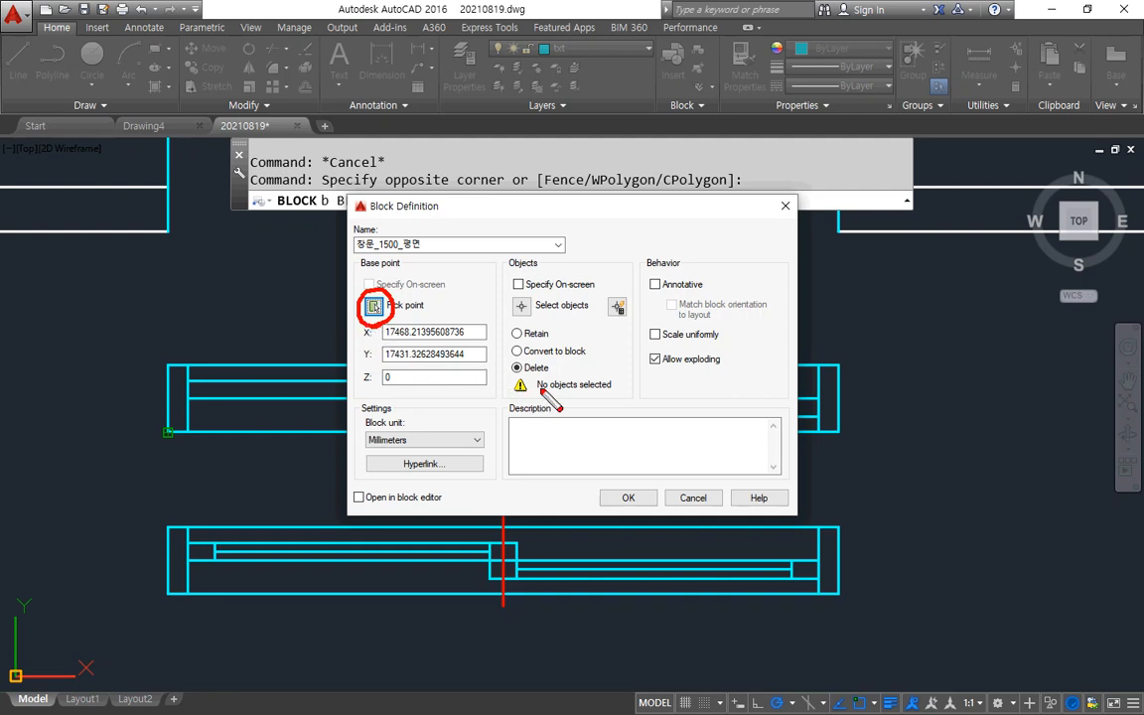
mouse_move(533, 255)
mouse_down()
mouse_move(485, 326)
mouse_move(541, 399)
mouse_move(608, 302)
mouse_move(549, 262)
mouse_up()
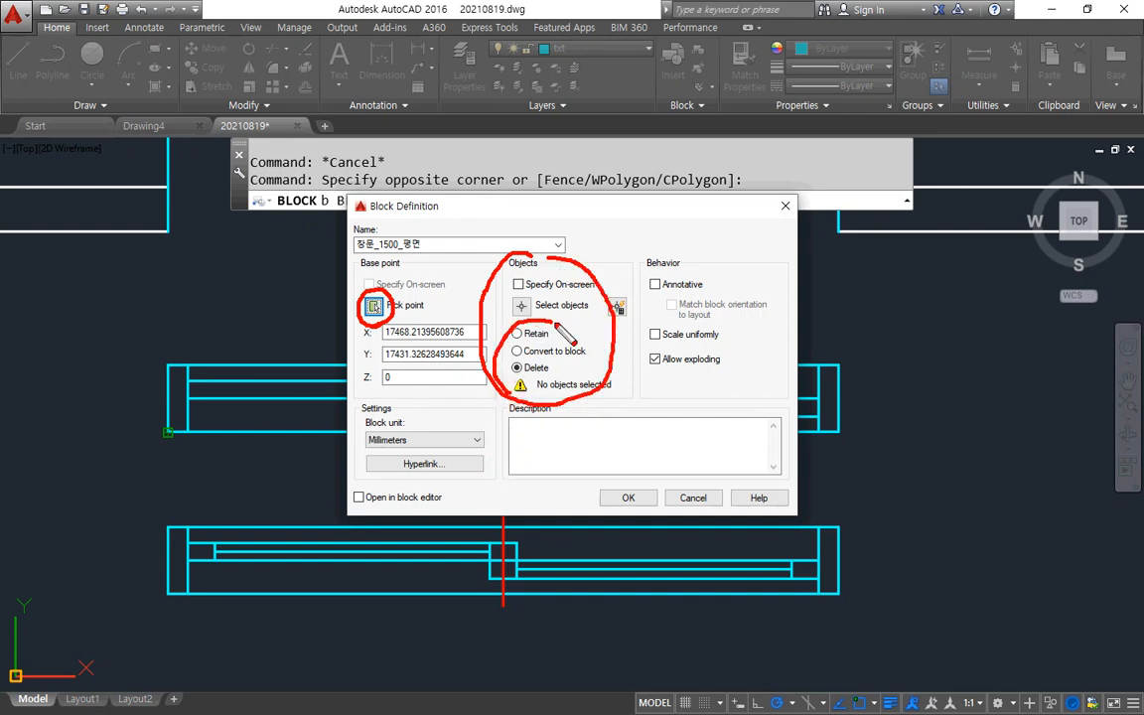
key(e)
drag(553, 334, 622, 328)
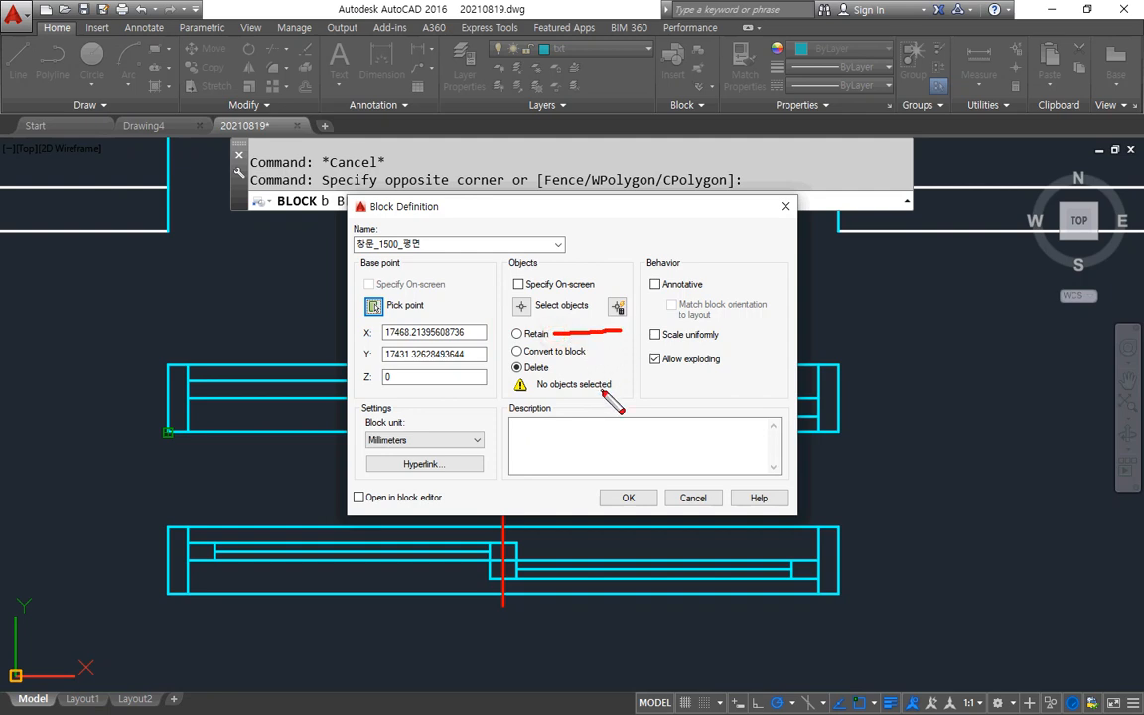
drag(595, 351, 637, 349)
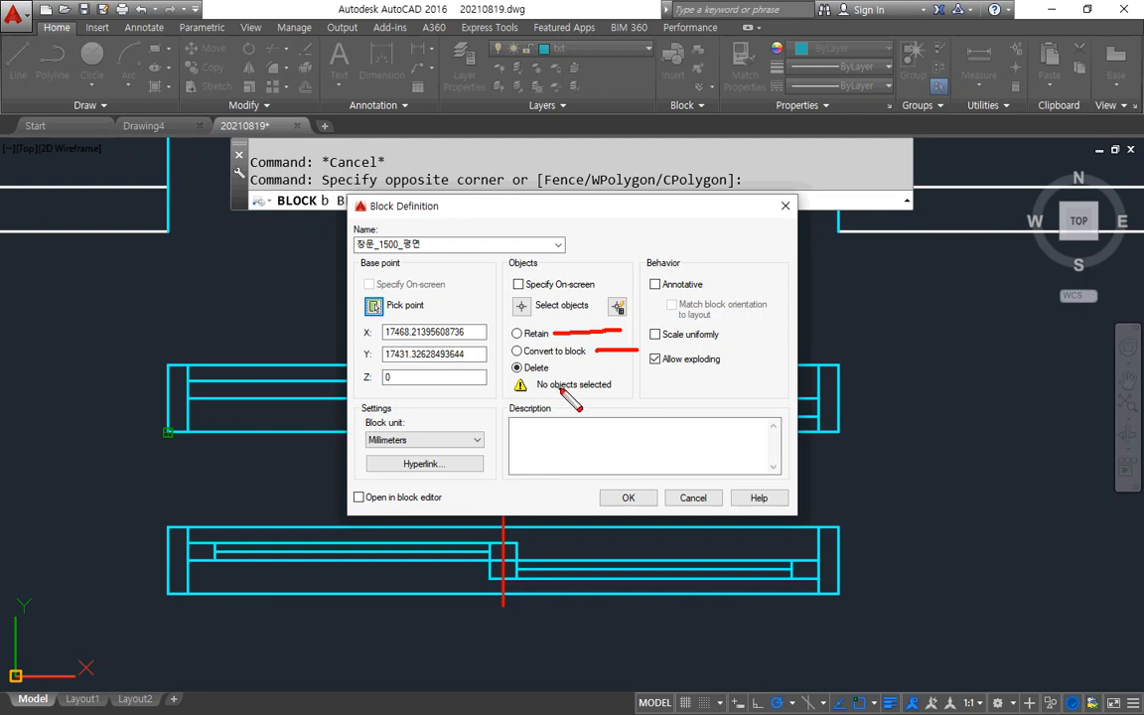
drag(563, 366, 625, 381)
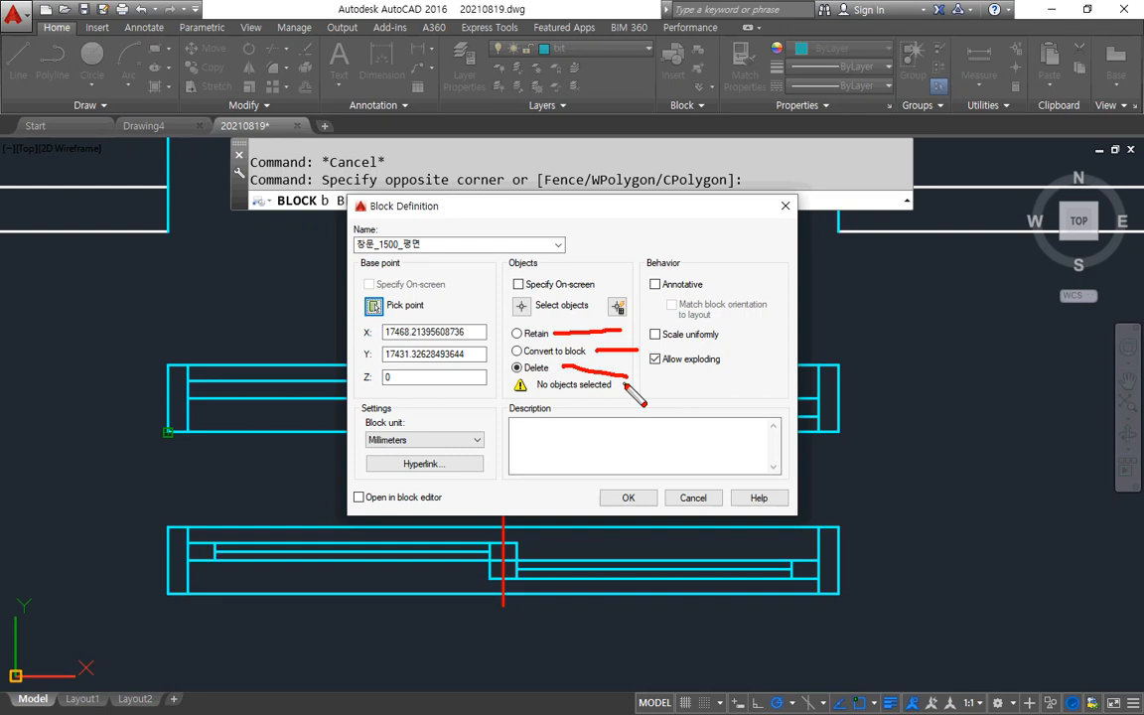
mouse_move(556, 283)
mouse_down()
mouse_move(501, 296)
mouse_move(517, 327)
mouse_move(587, 308)
mouse_up()
key(Escape)
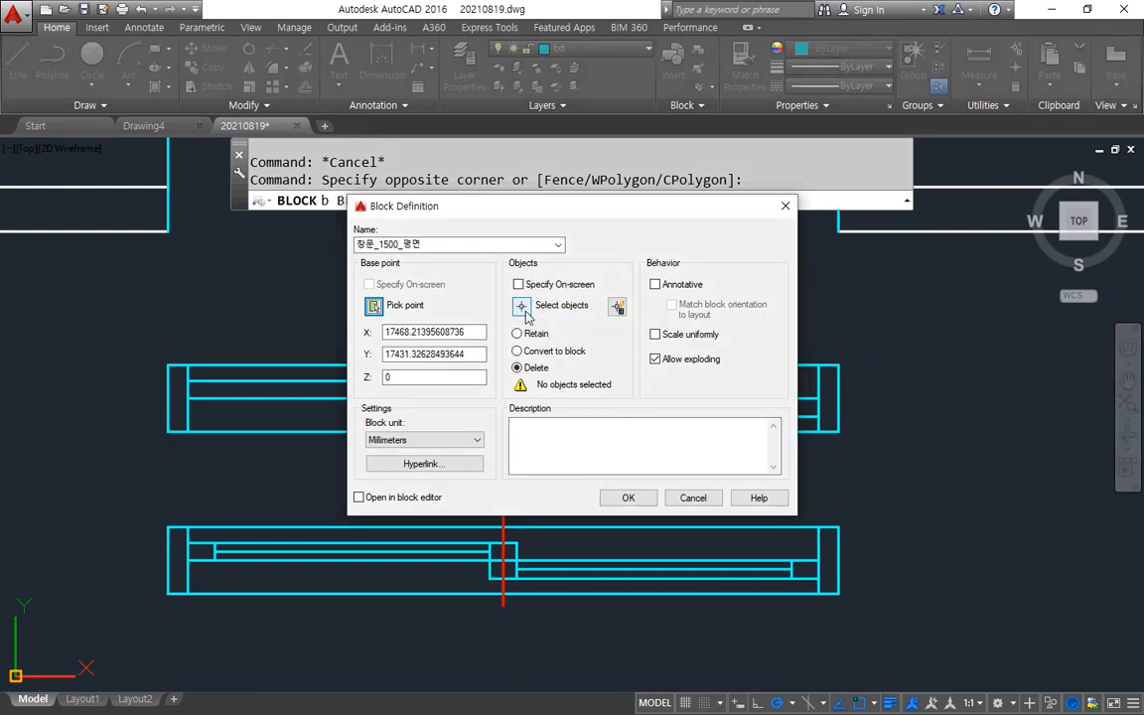
Step: Select all objects of the upper, simplified window plan, including its red centre line, for the block
click(521, 307)
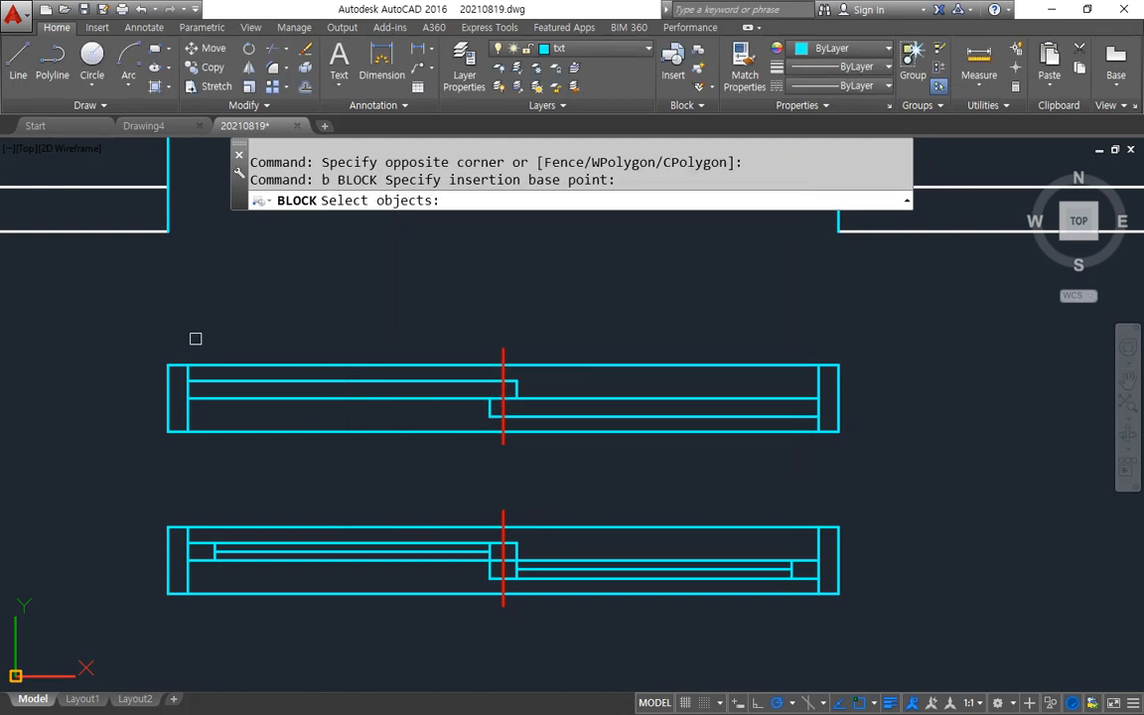
click(126, 331)
click(938, 480)
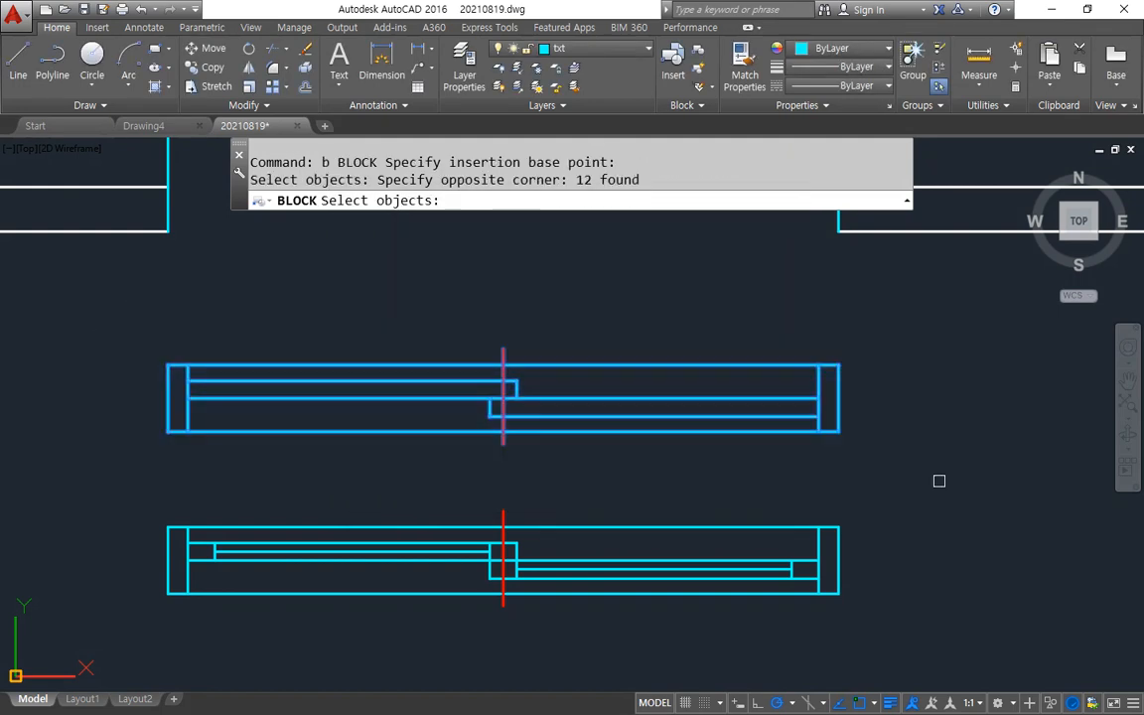
key(Return)
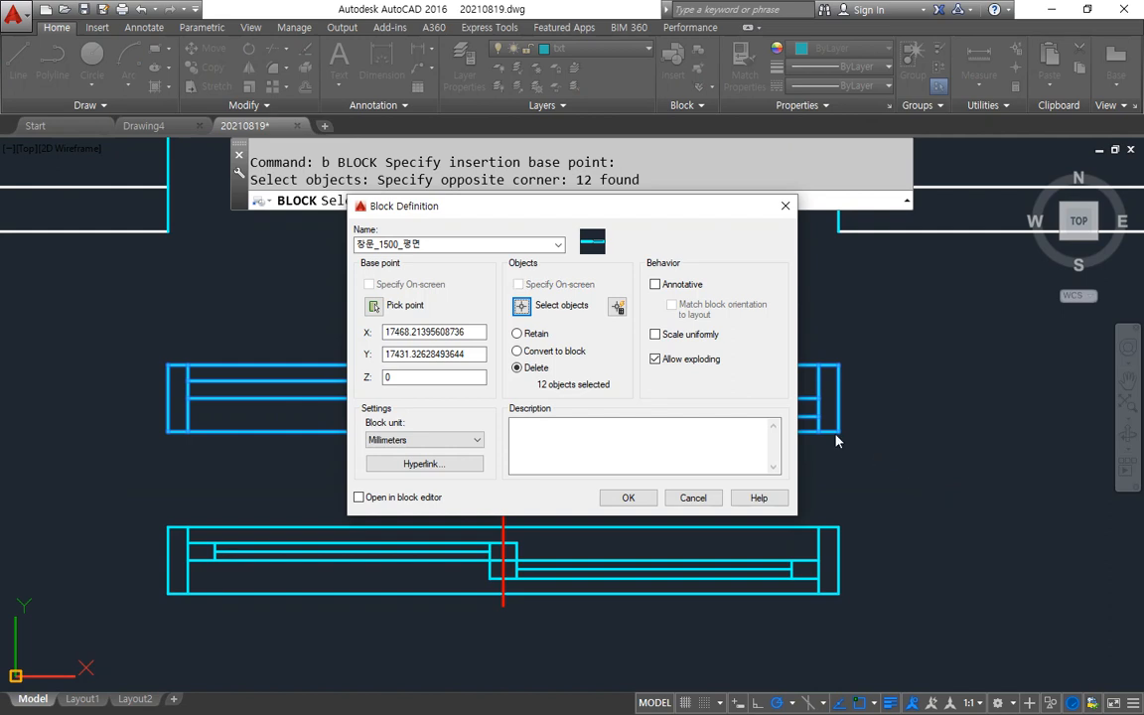
Step: Create the block from the selected window plan, with the Delete option for the original objects and exploding allowed
mouse_move(571, 254)
mouse_down()
mouse_move(625, 214)
mouse_move(650, 266)
mouse_up()
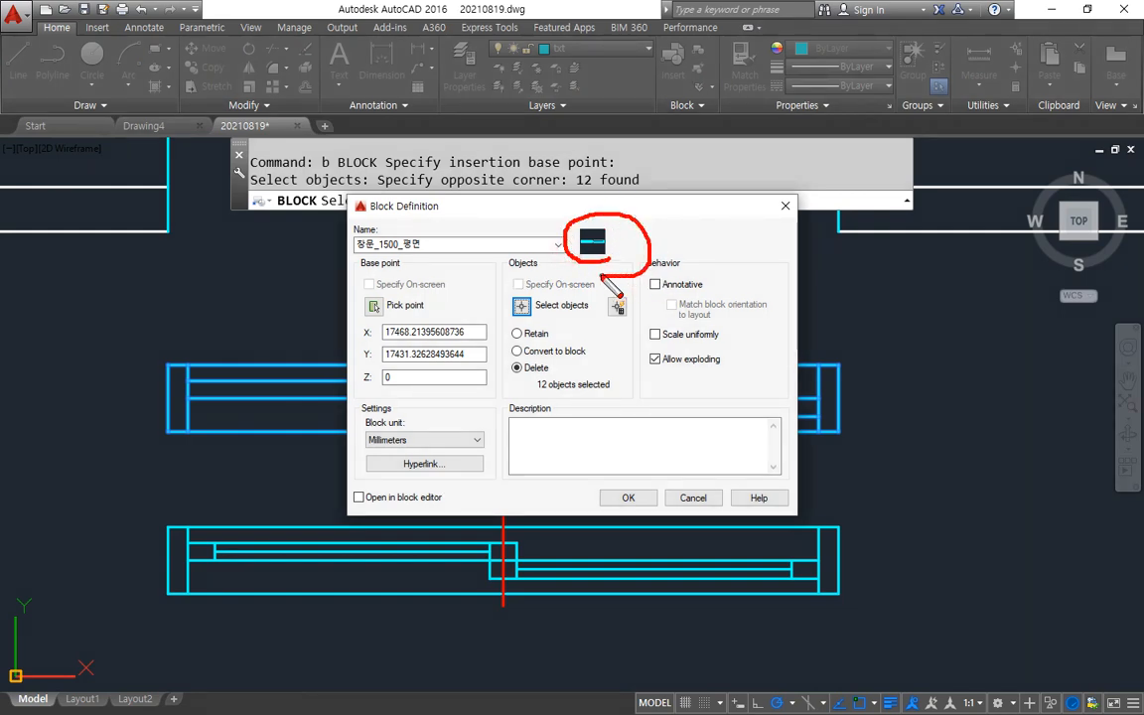
mouse_move(633, 519)
mouse_down()
mouse_move(661, 523)
mouse_move(652, 536)
mouse_up()
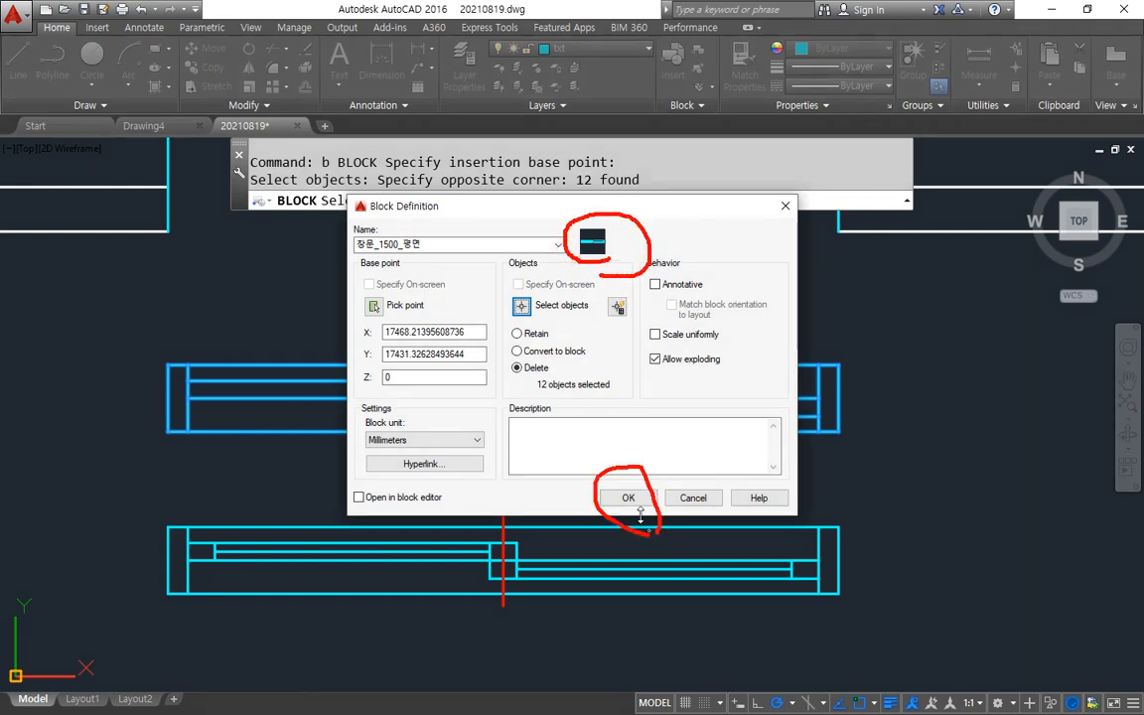
key(Escape)
drag(482, 206, 609, 212)
mouse_move(261, 447)
mouse_down()
mouse_move(235, 322)
mouse_move(294, 429)
mouse_up()
drag(632, 383, 681, 383)
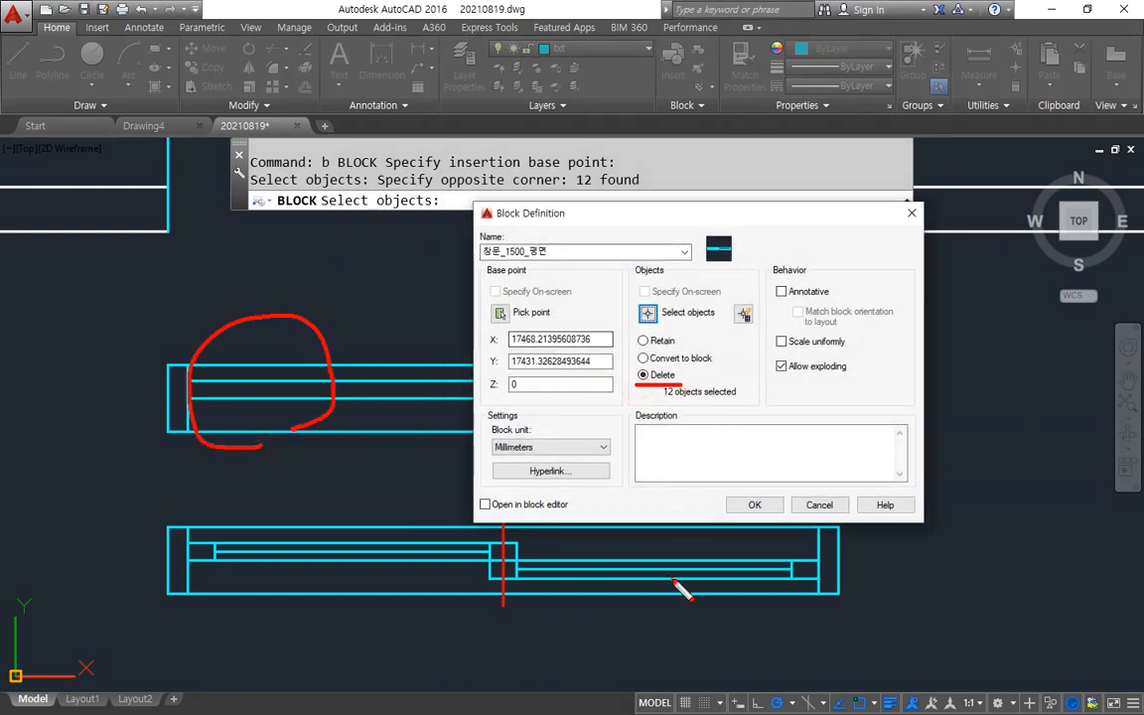
mouse_move(260, 417)
mouse_down()
mouse_move(254, 395)
mouse_move(248, 447)
mouse_up()
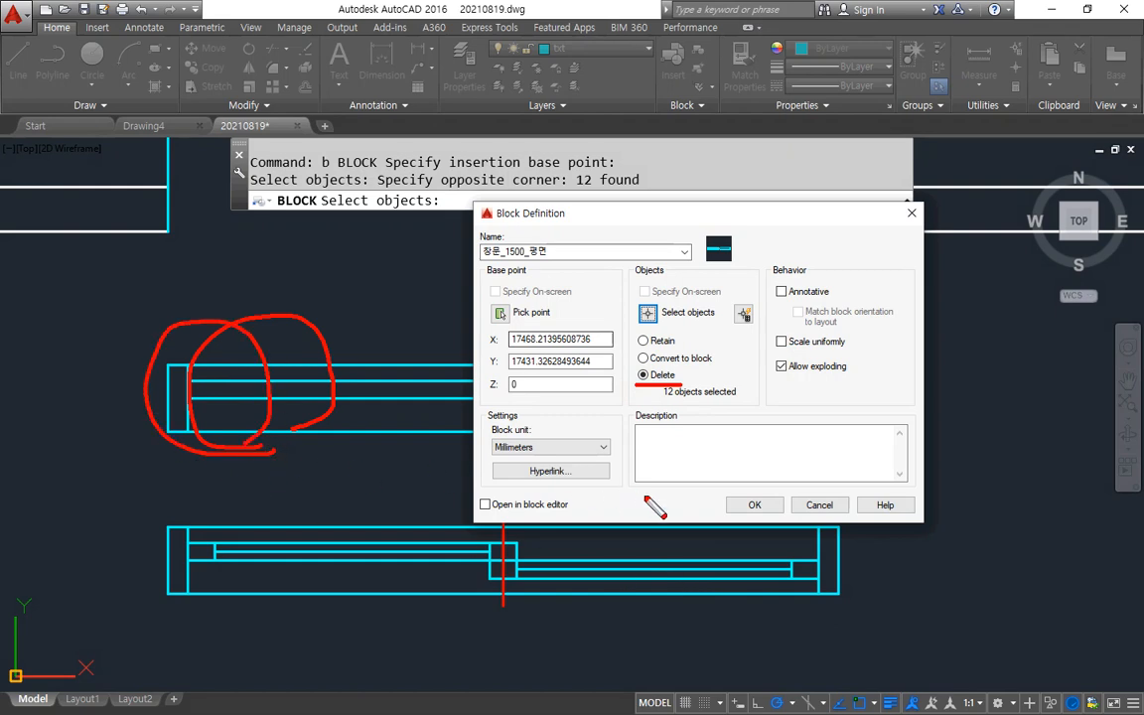
key(Escape)
click(752, 505)
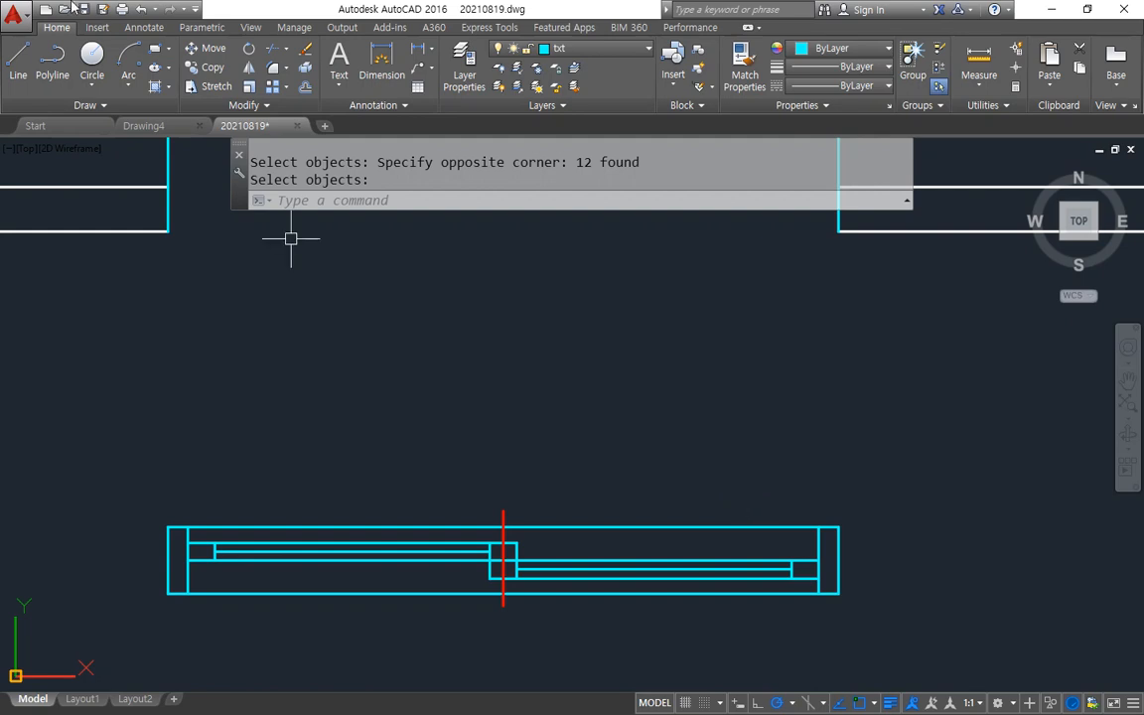
Step: Bring up the block insertion tools
click(97, 30)
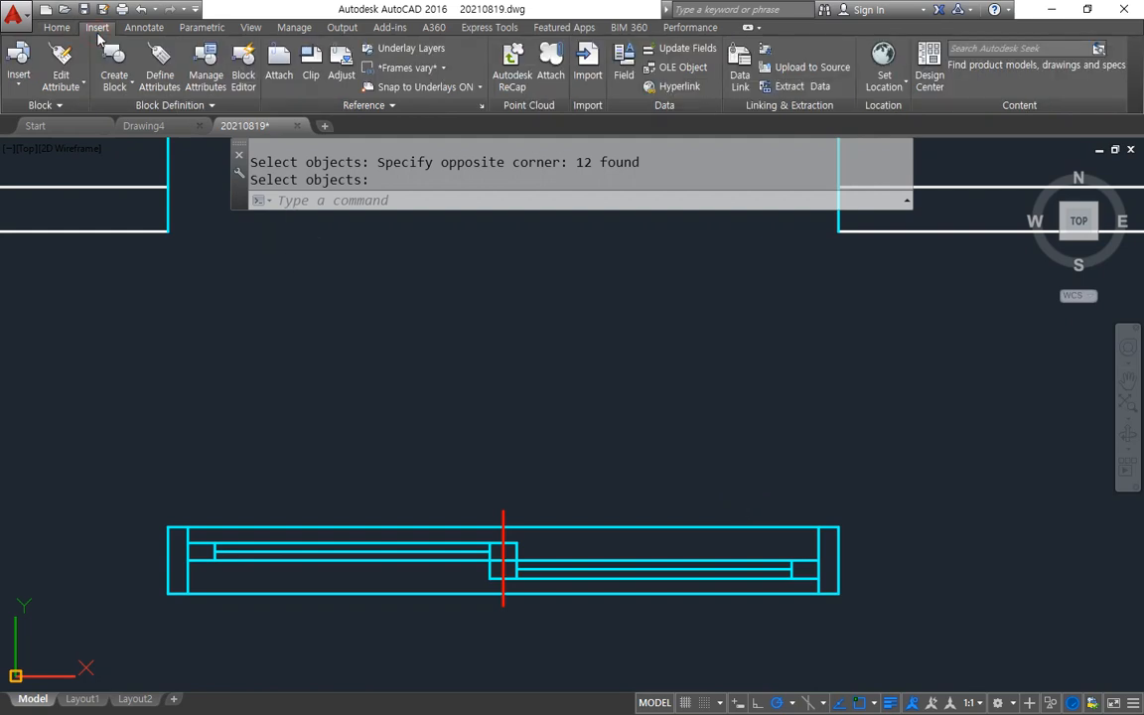
Step: Insert two horizontal copies of the 창문_1500_평면 block below the wall, one above the existing window and one beside it
click(18, 78)
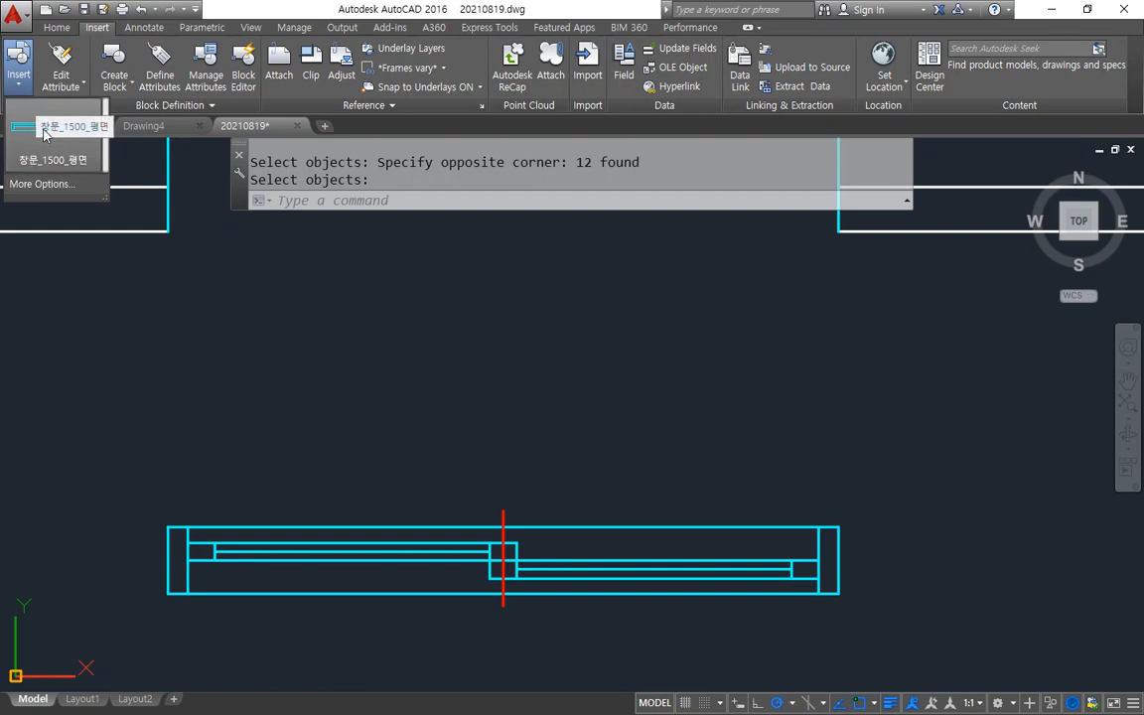
click(43, 134)
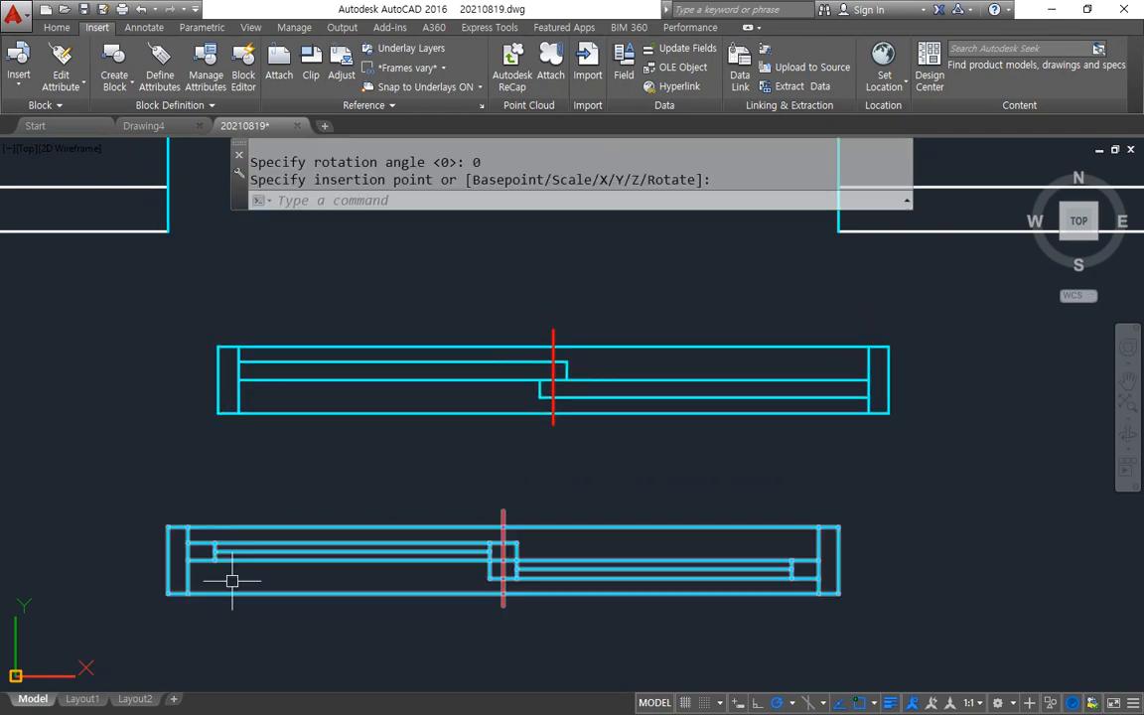
scroll(247, 583, down, 2)
middle_drag(352, 547, 257, 489)
click(12, 83)
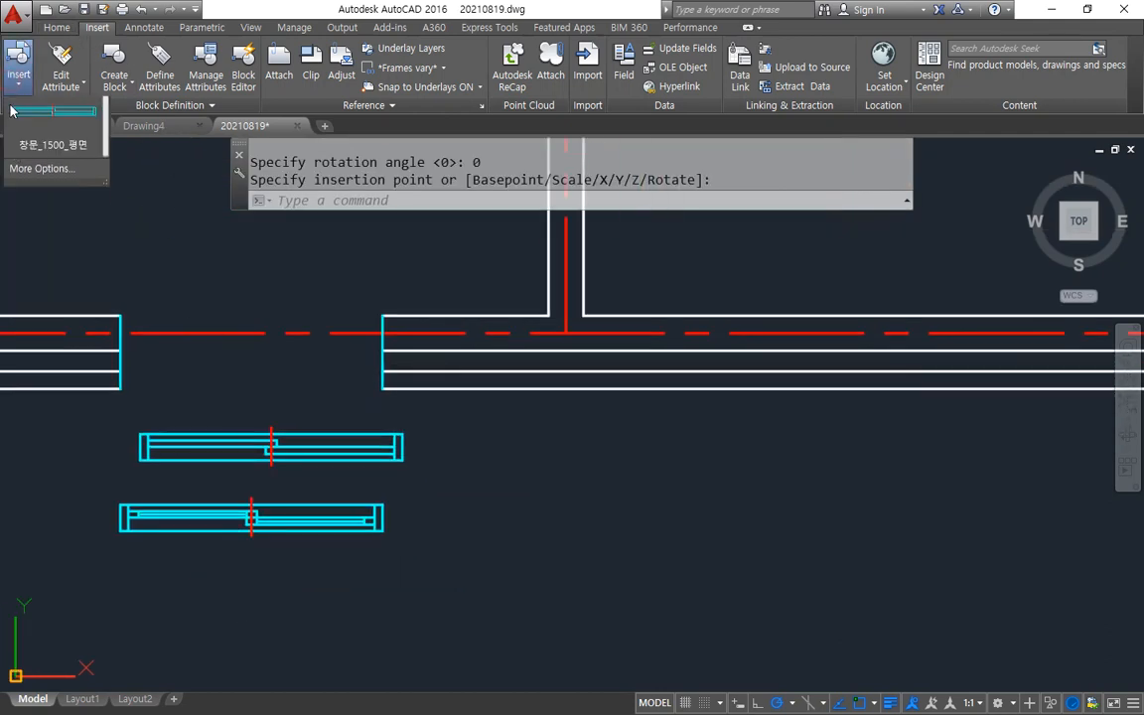
click(30, 126)
click(549, 530)
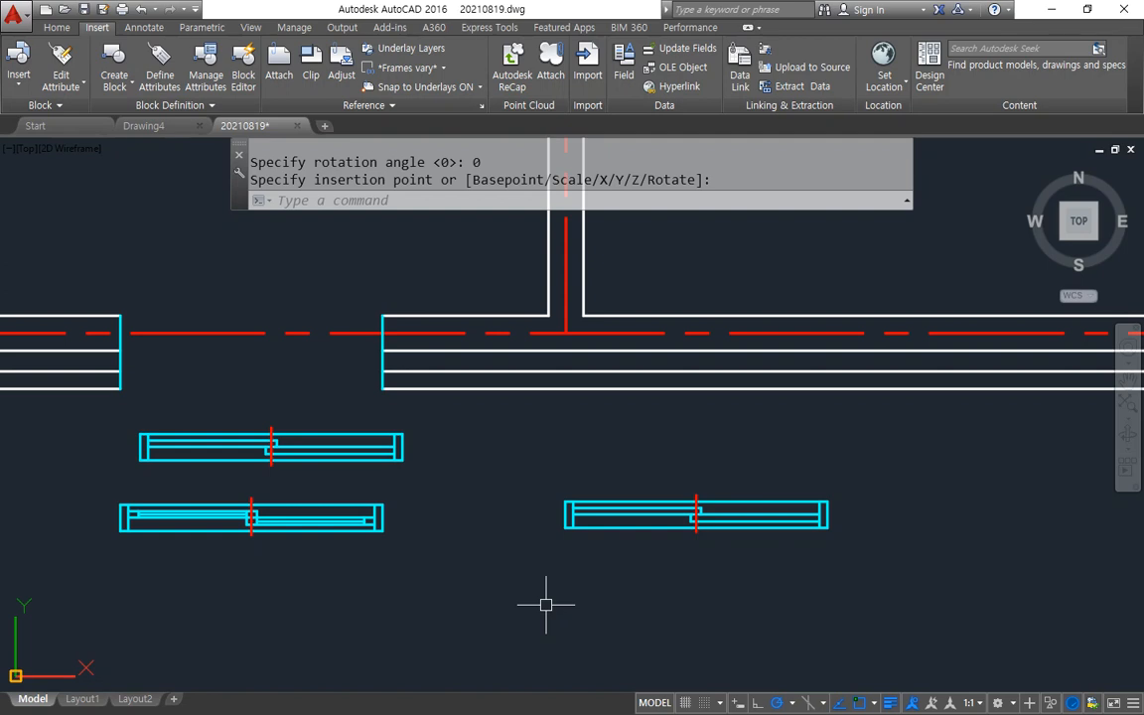
key(Escape)
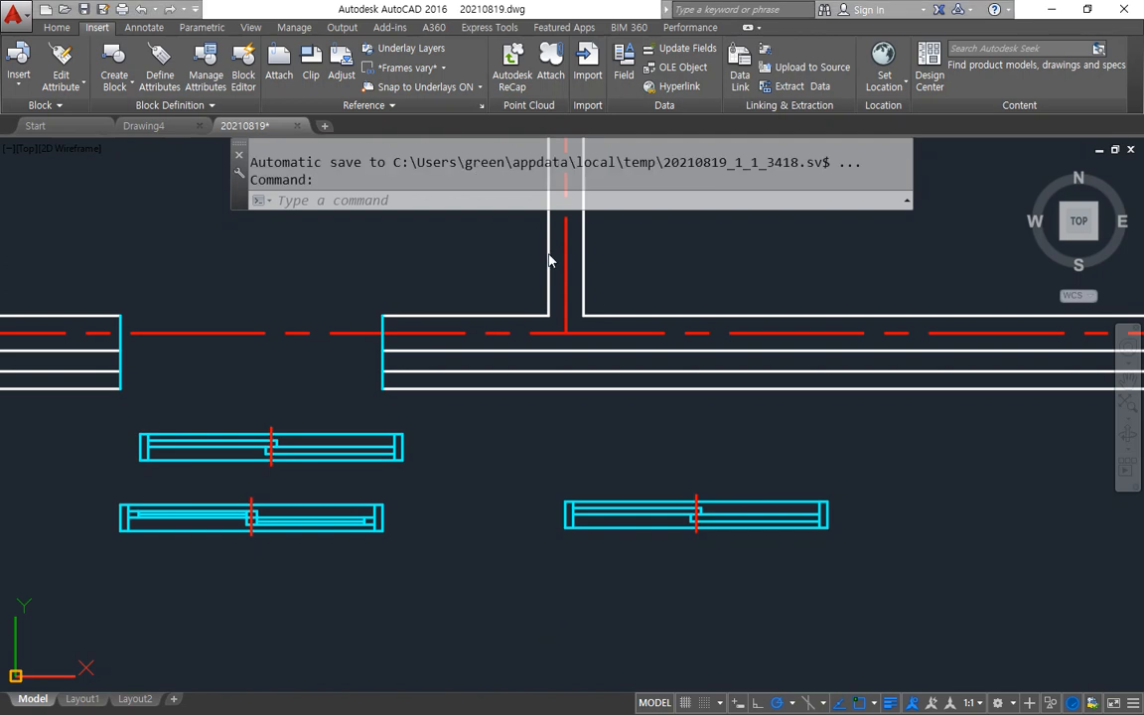
click(19, 86)
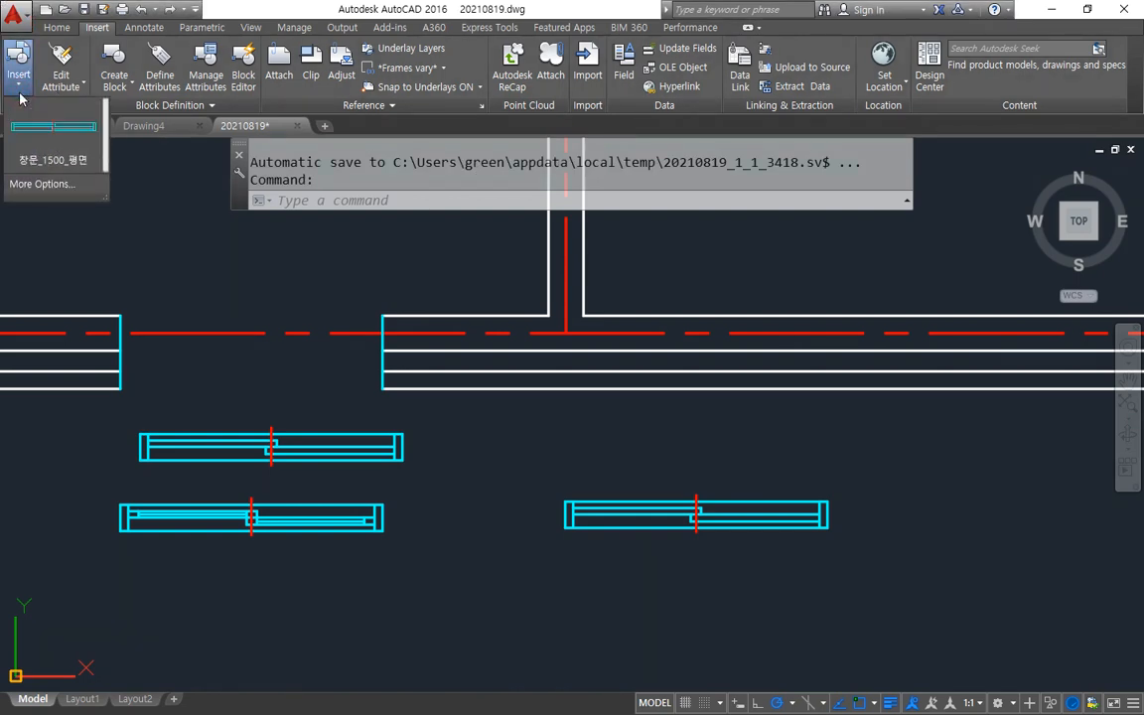
scroll(855, 544, down, 3)
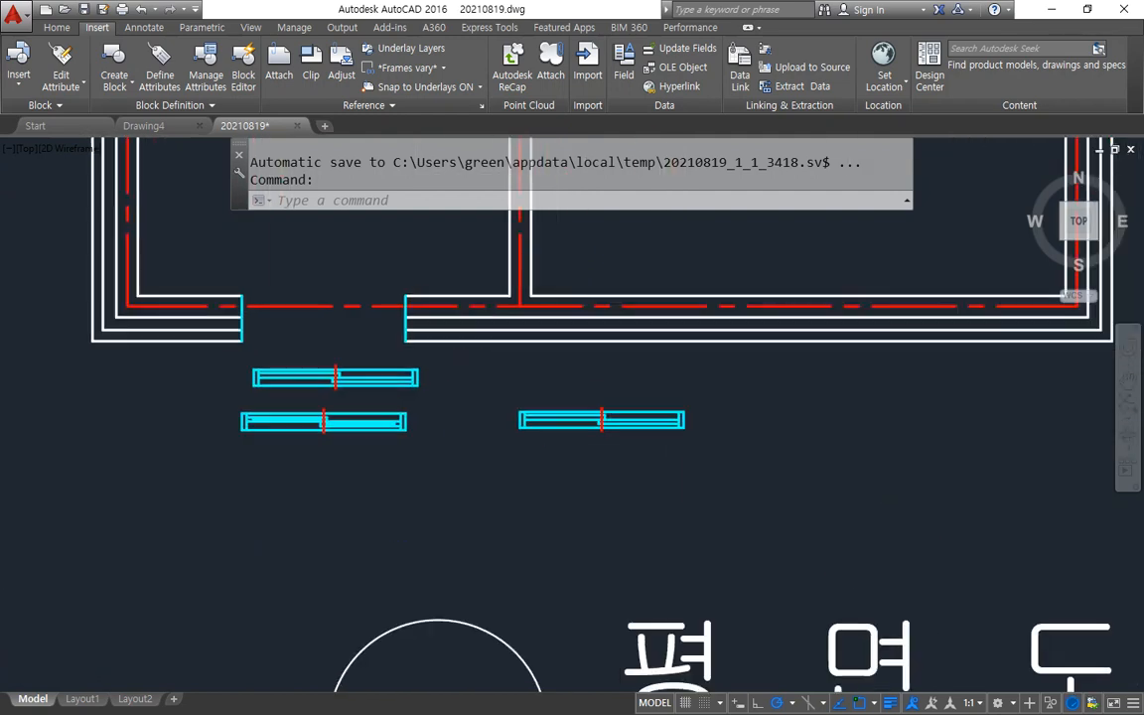
text(i)
key(Return)
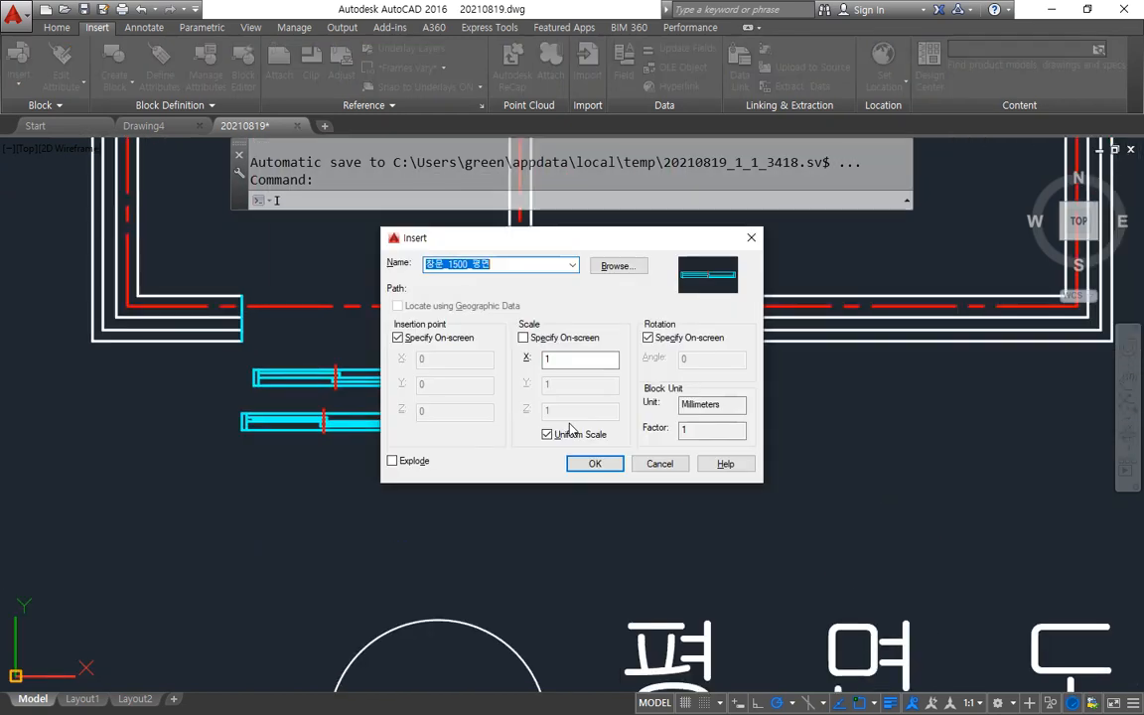
click(573, 265)
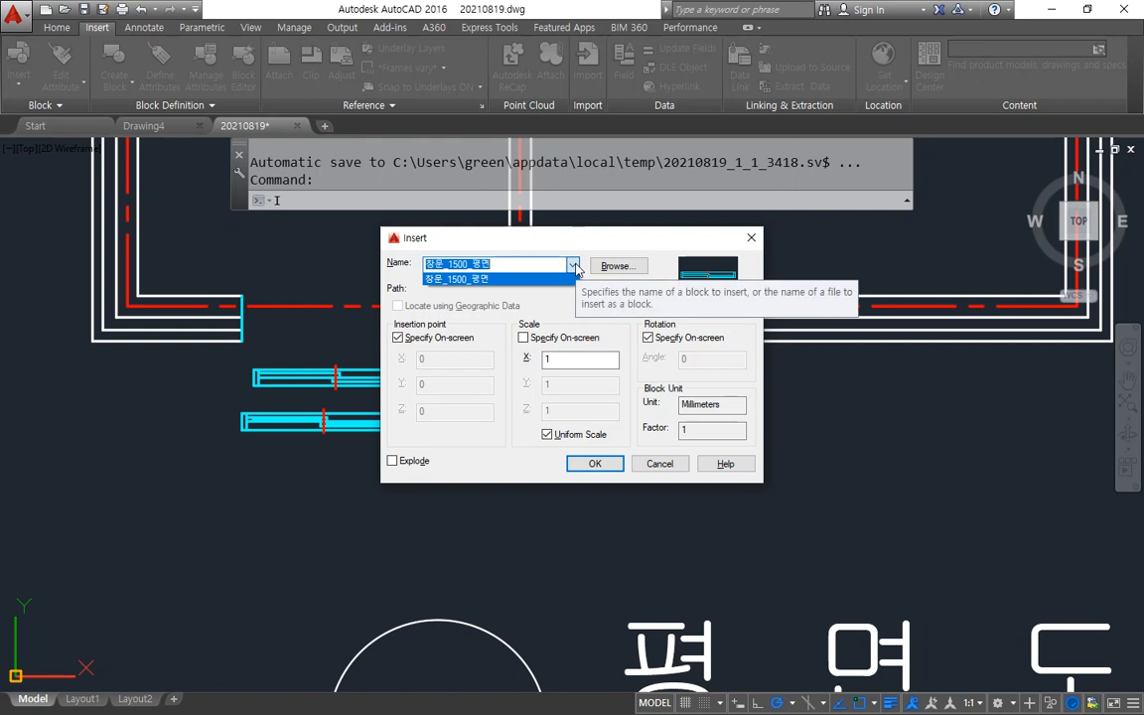
key(Escape)
key(Escape)
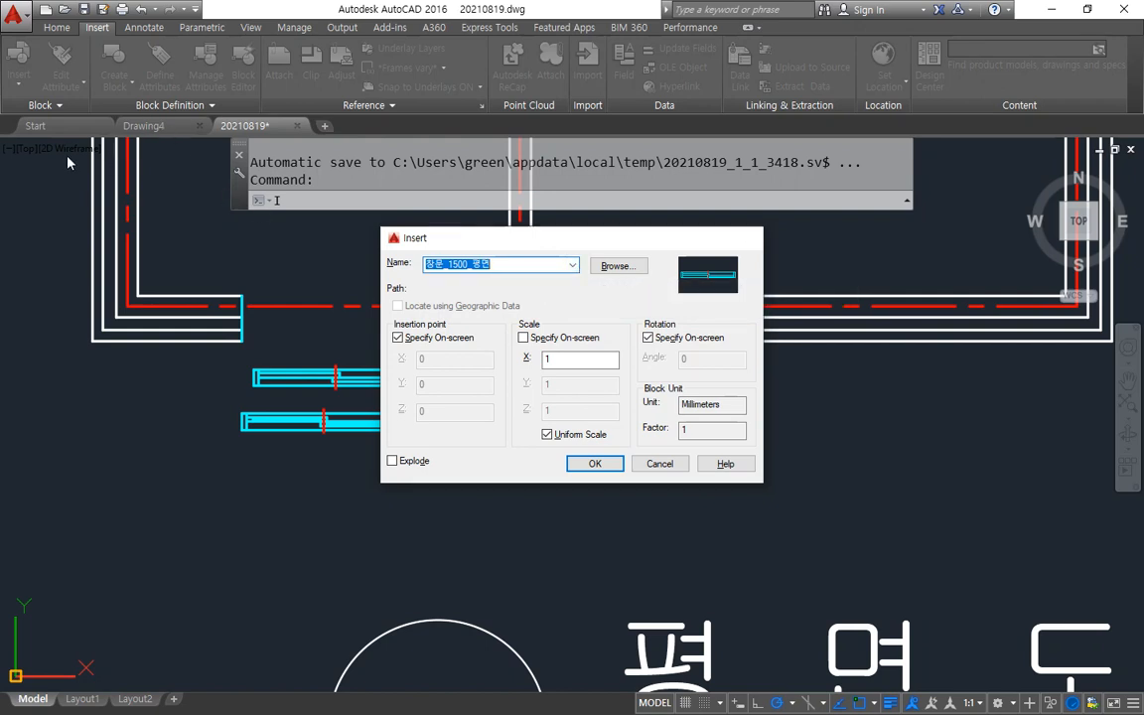
click(20, 90)
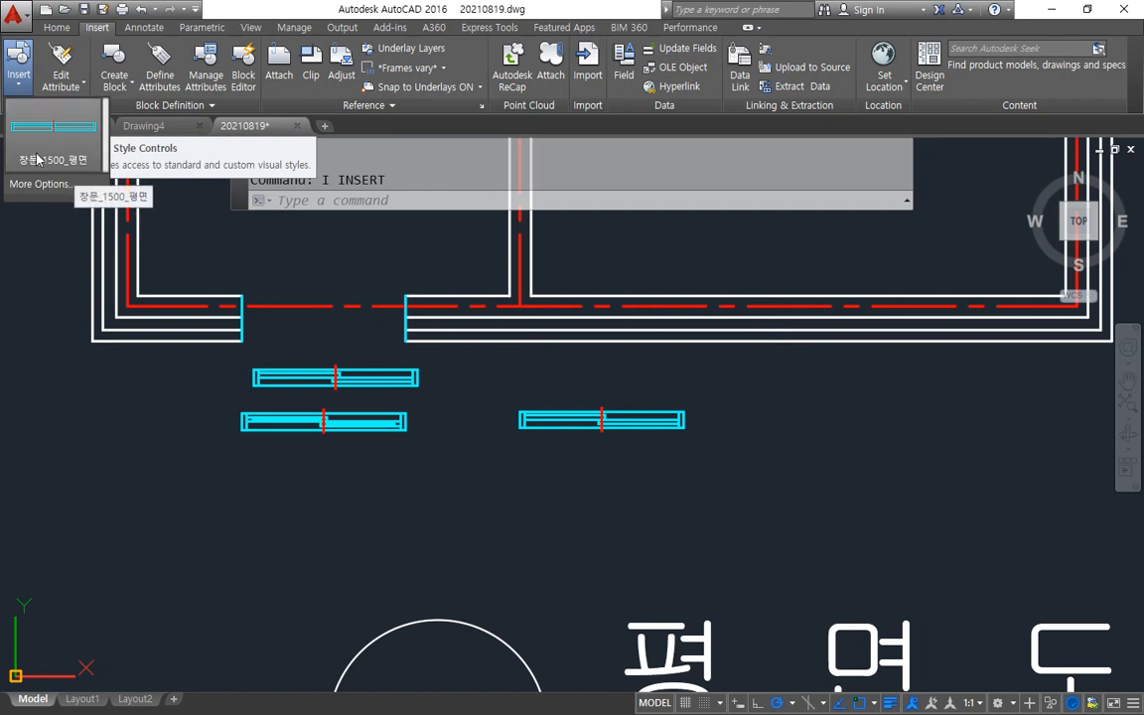
key(Escape)
click(18, 80)
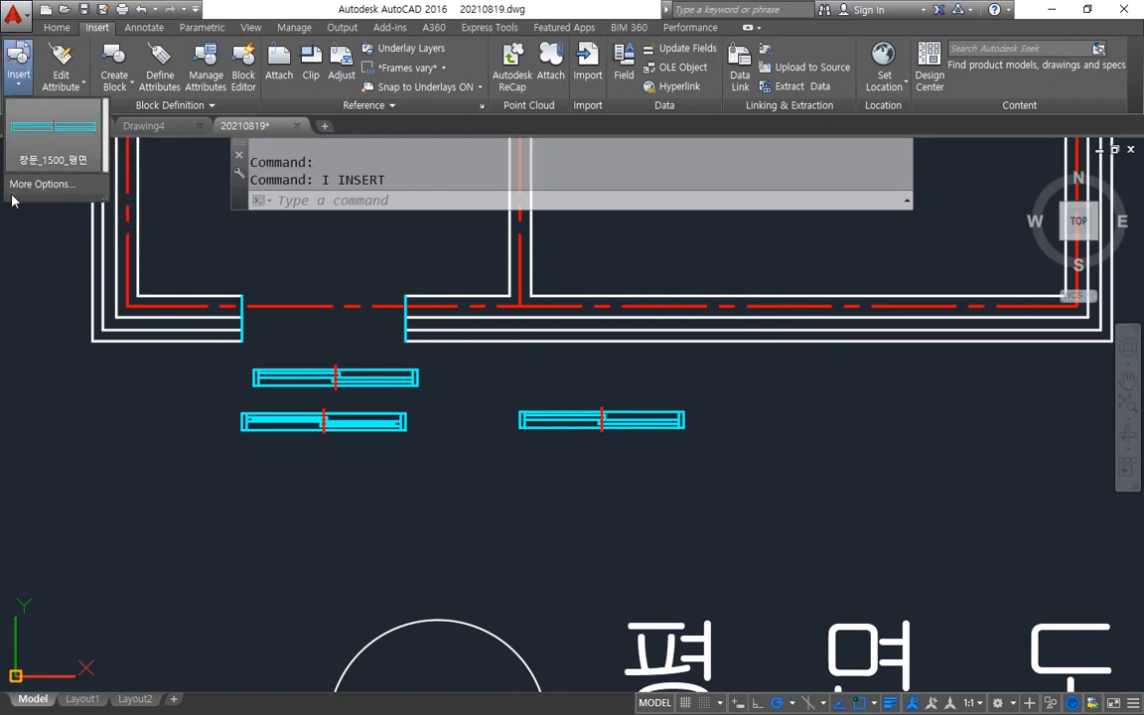
key(Escape)
key(Escape)
Step: Run the Insert command and choose the 창문_1500_평면 block in its dialog
text(i)
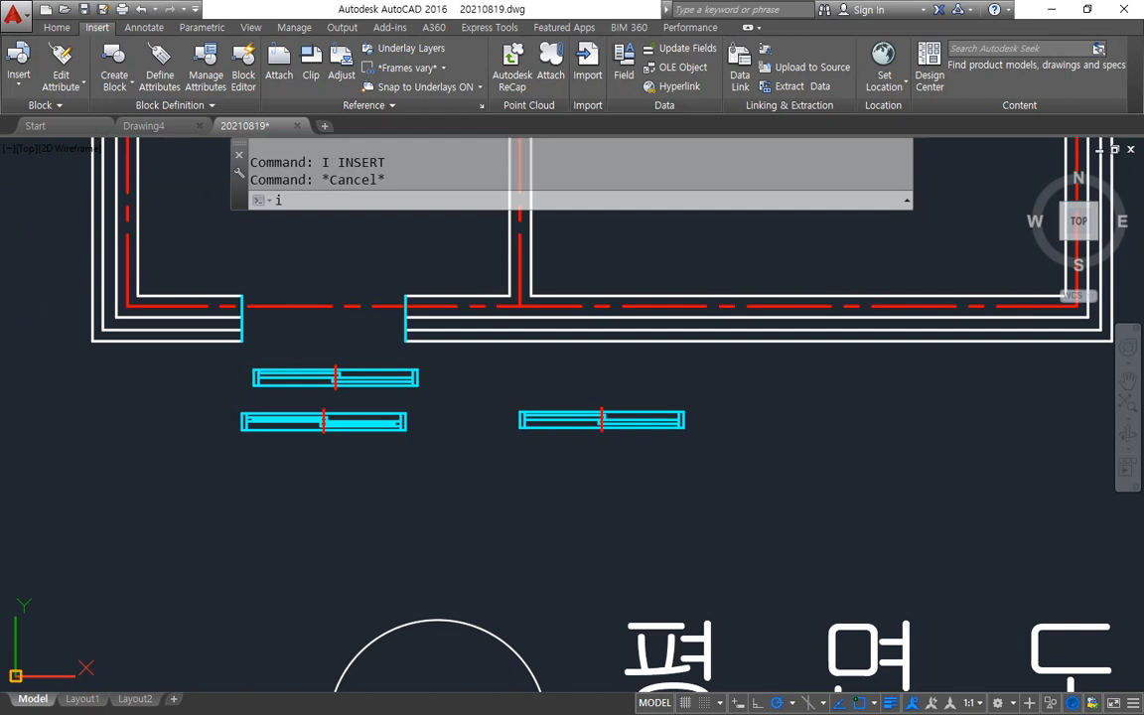
key(Return)
click(571, 266)
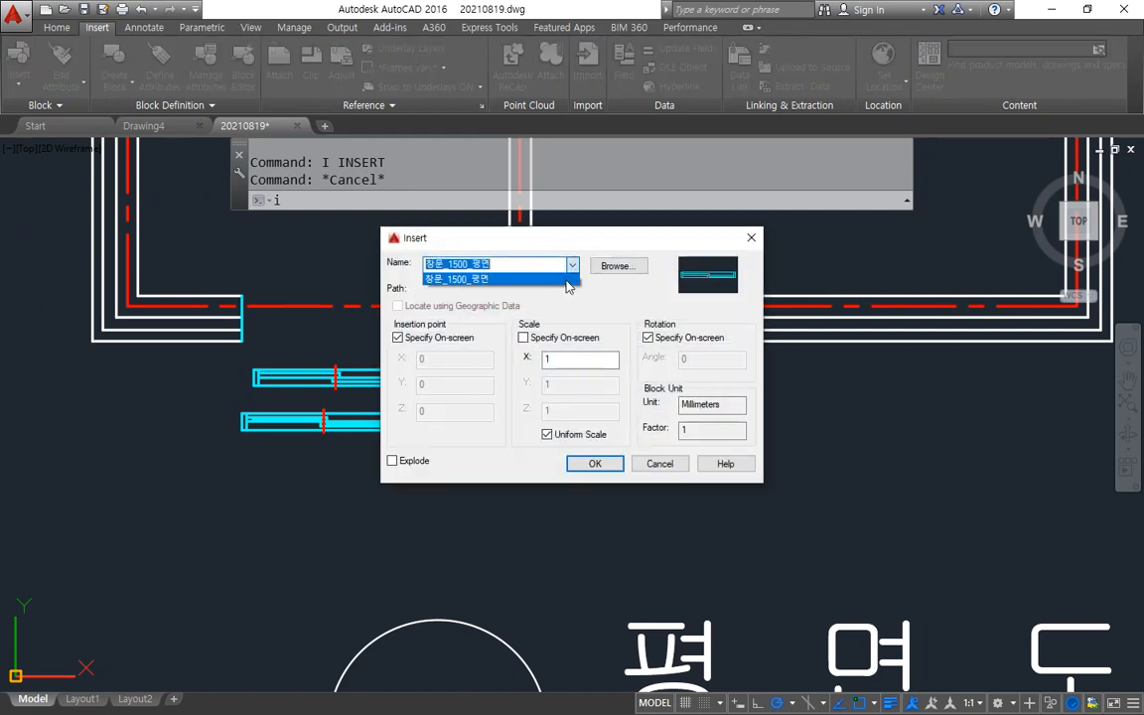
click(567, 281)
key(ctrl+2)
mouse_move(415, 401)
mouse_down()
mouse_move(438, 276)
mouse_move(405, 375)
mouse_up()
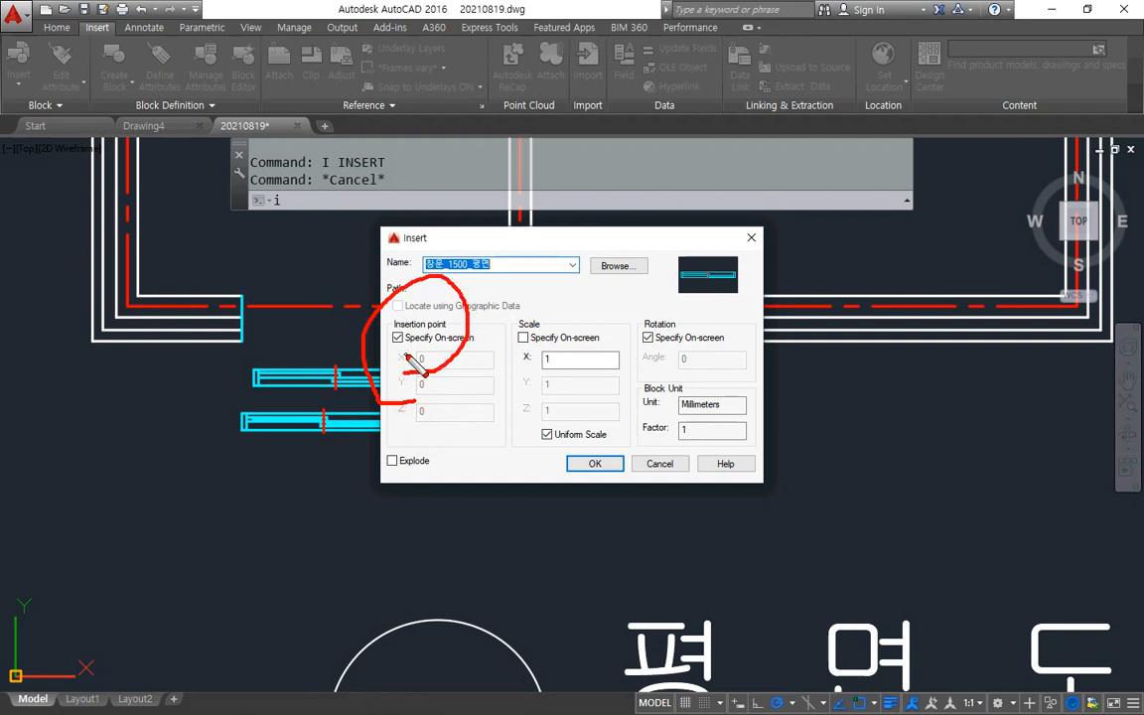
key(e)
mouse_move(392, 350)
mouse_down()
mouse_move(383, 383)
mouse_move(400, 404)
mouse_up()
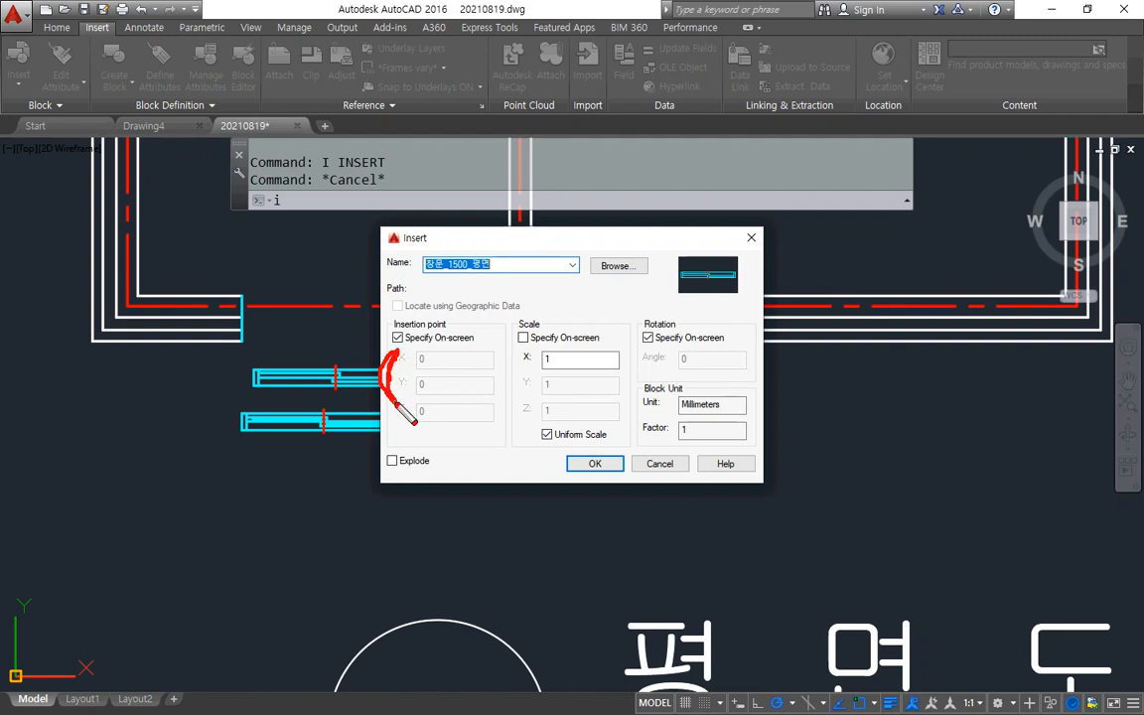
key(e)
drag(393, 348, 483, 349)
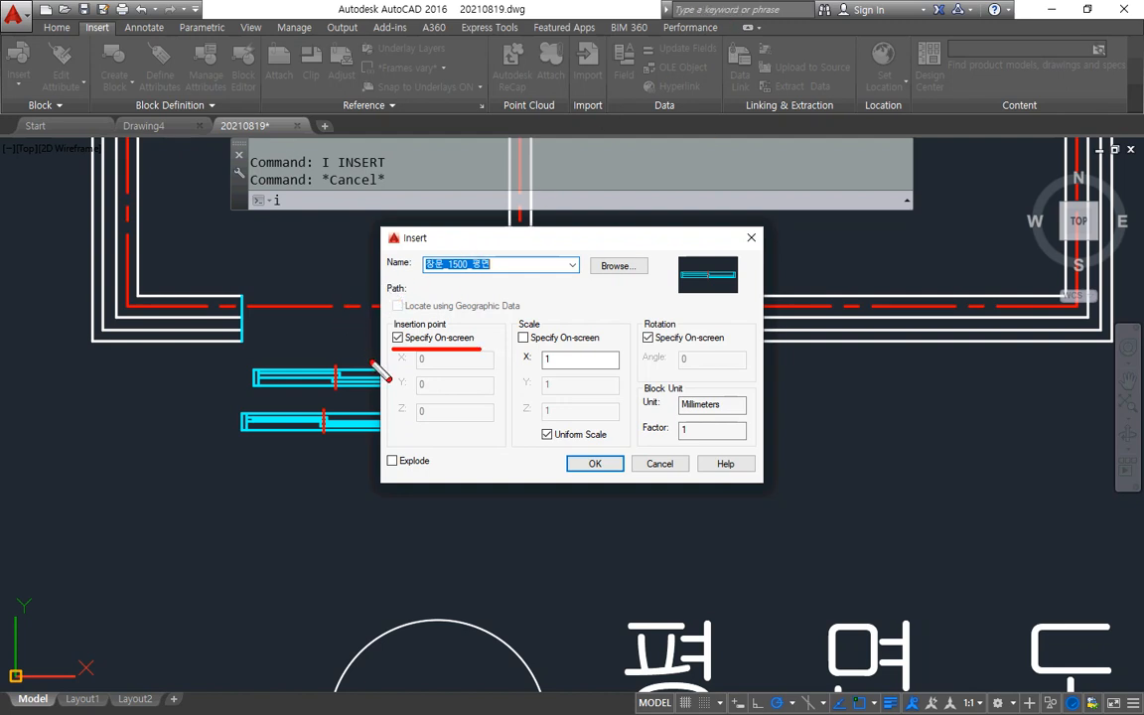
mouse_move(428, 415)
mouse_down()
mouse_move(437, 359)
mouse_move(431, 377)
mouse_move(462, 344)
mouse_up()
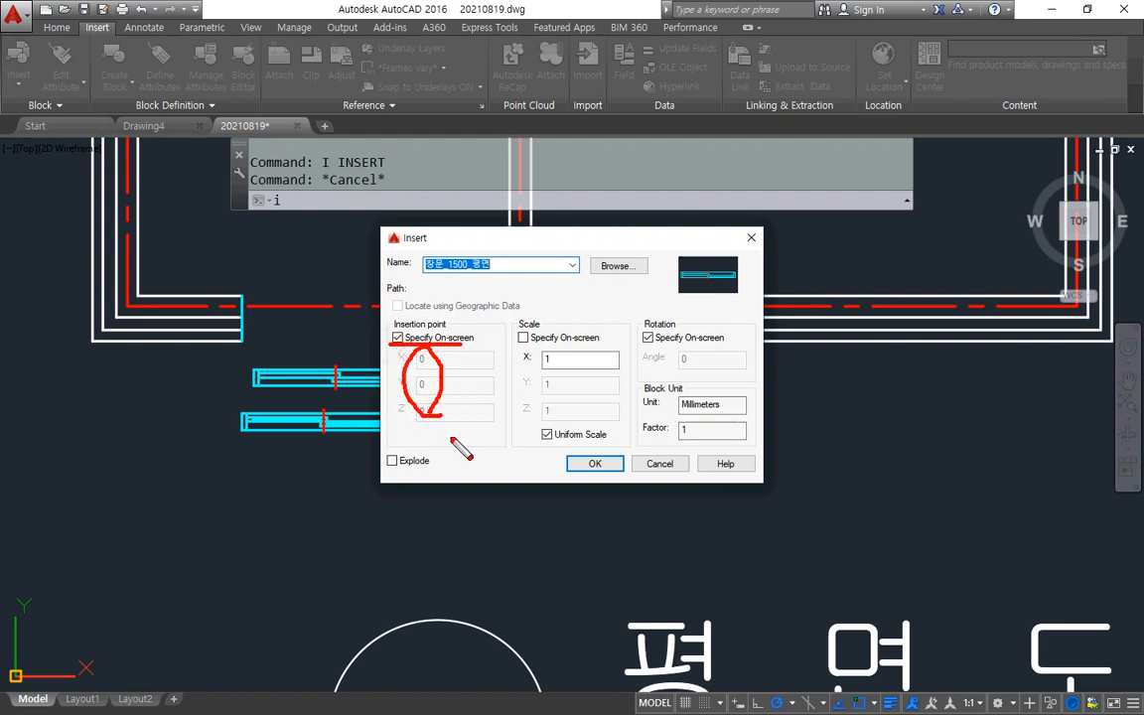
mouse_move(534, 315)
mouse_down()
mouse_move(513, 331)
mouse_move(540, 320)
mouse_up()
key(Escape)
drag(503, 242, 641, 241)
mouse_move(289, 463)
mouse_down()
mouse_move(276, 413)
mouse_move(355, 493)
mouse_up()
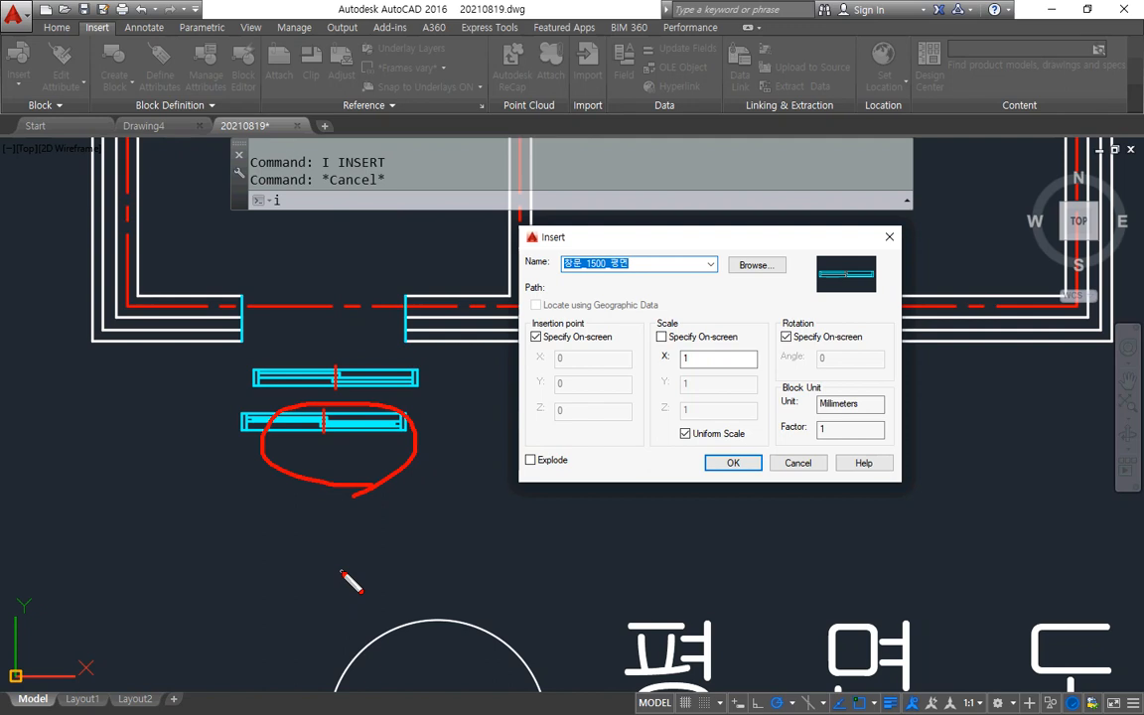
mouse_move(662, 369)
mouse_down()
mouse_move(713, 337)
mouse_move(684, 397)
mouse_up()
key(e)
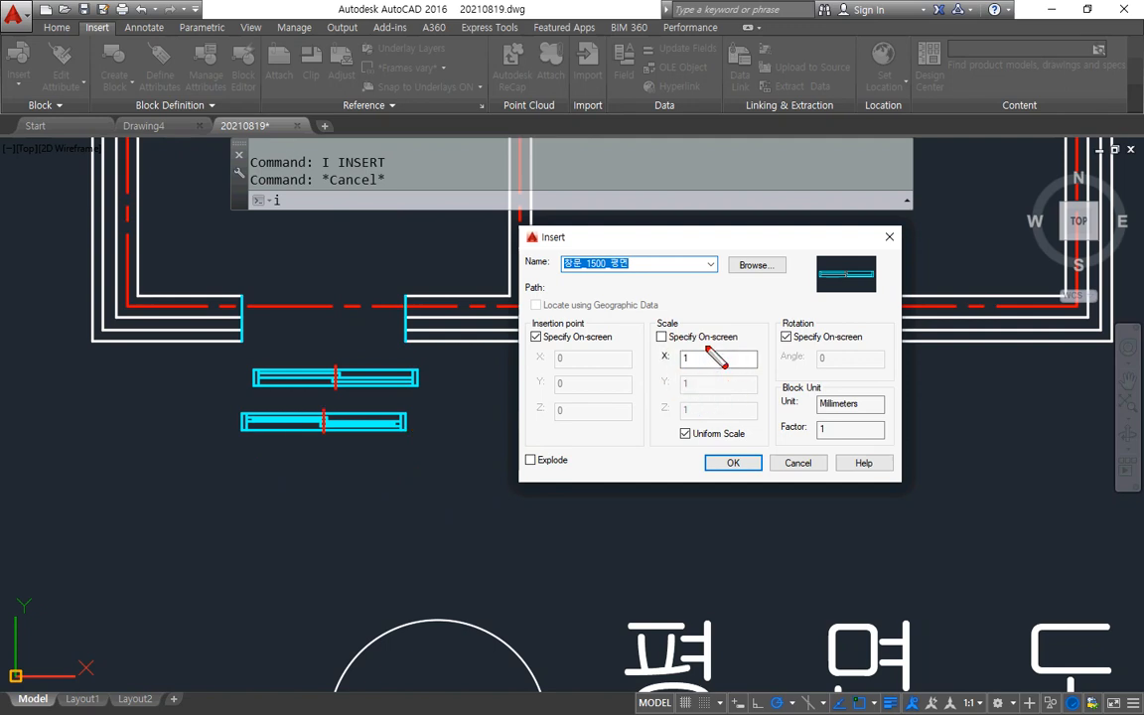
drag(736, 343, 671, 342)
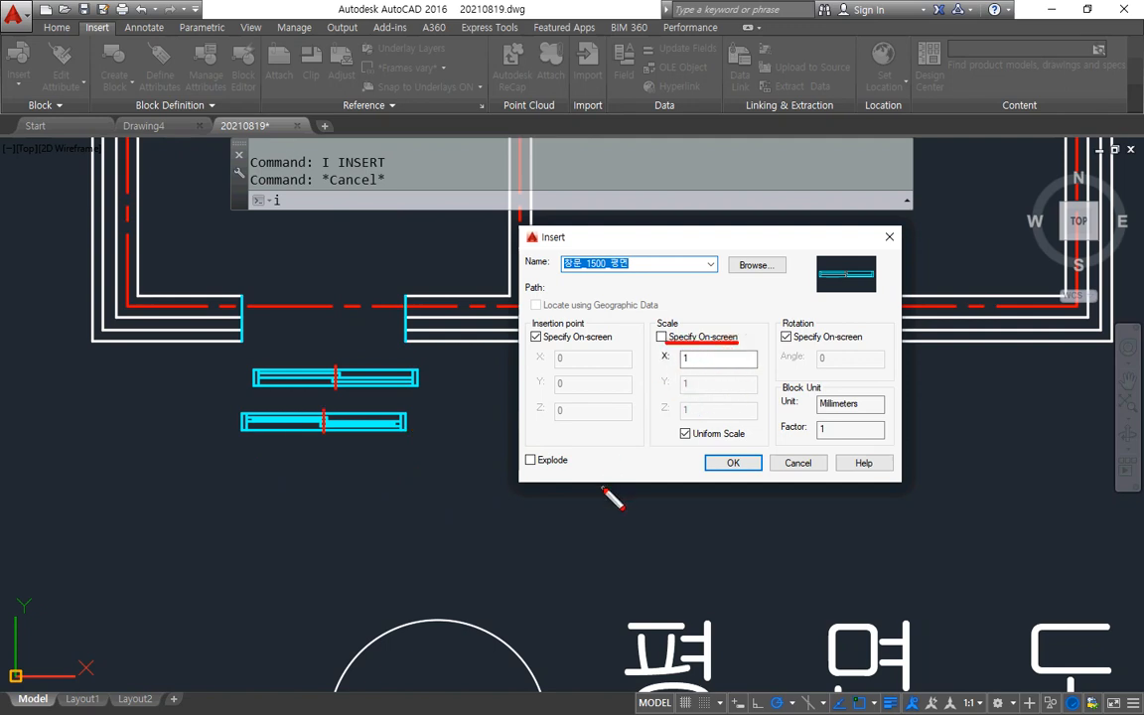
key(e)
drag(781, 346, 860, 346)
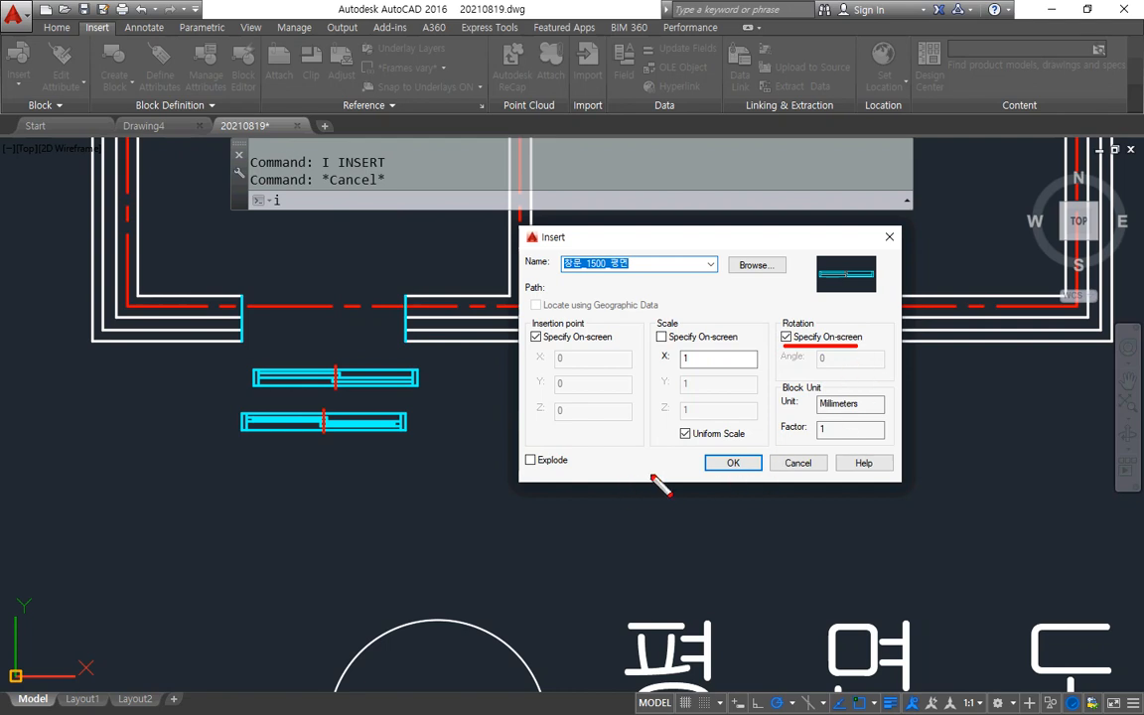
drag(576, 472, 494, 473)
key(Escape)
Step: Place the window block to the right of the horizontal copies, rotated to stand vertically and extend upward across the wall
click(733, 463)
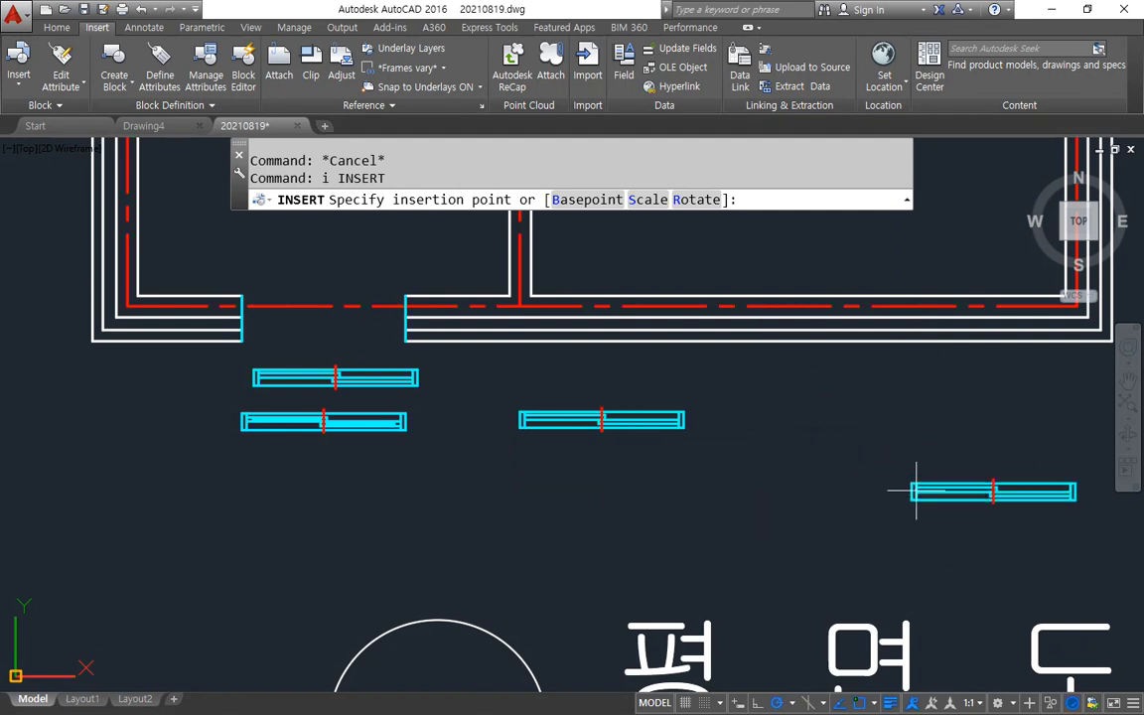
click(830, 459)
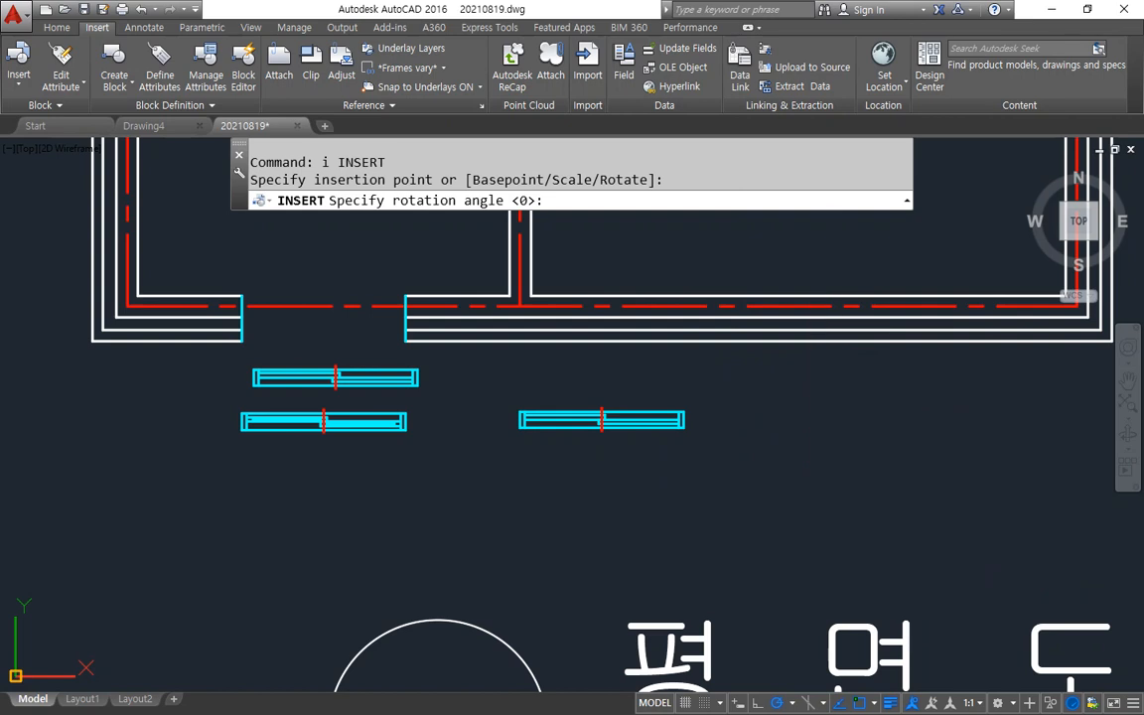
click(830, 415)
Step: Insert another 창문_1500_평면 block further right in the empty area below the wall, rotated vertically so it extends downward
middle_drag(828, 520, 551, 539)
key(Return)
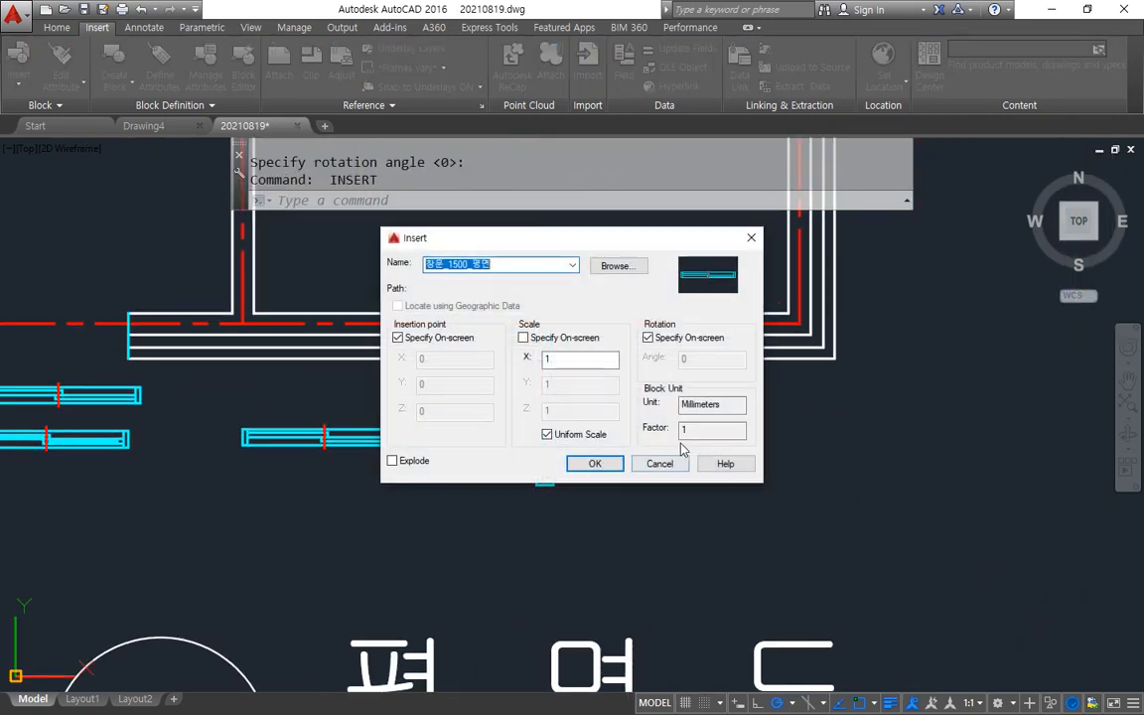
click(593, 463)
click(763, 459)
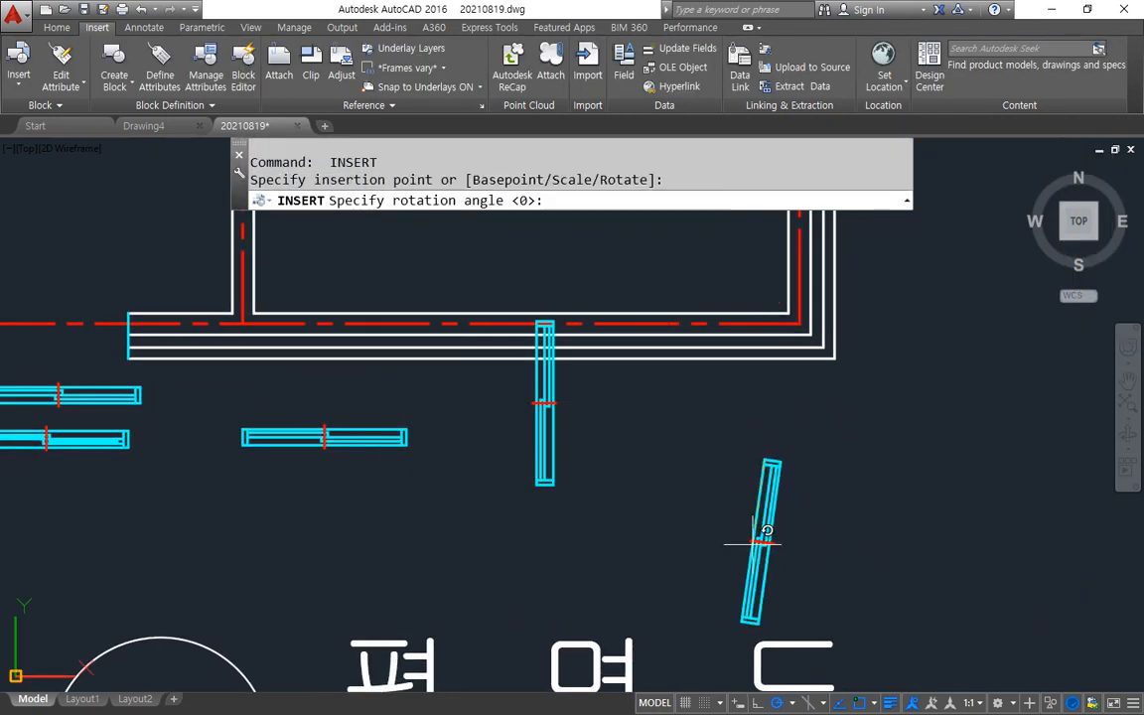
click(763, 541)
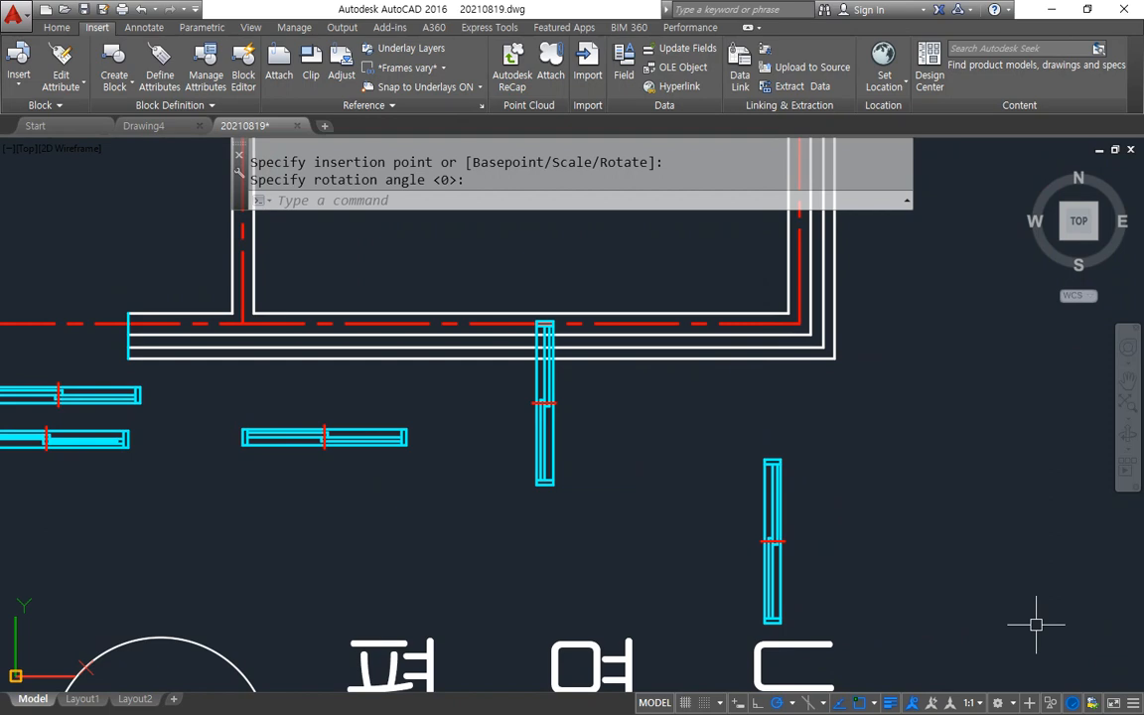
Step: Insert one more 창문_1500_평면 block horizontally, just above the rightmost vertical copy
click(18, 80)
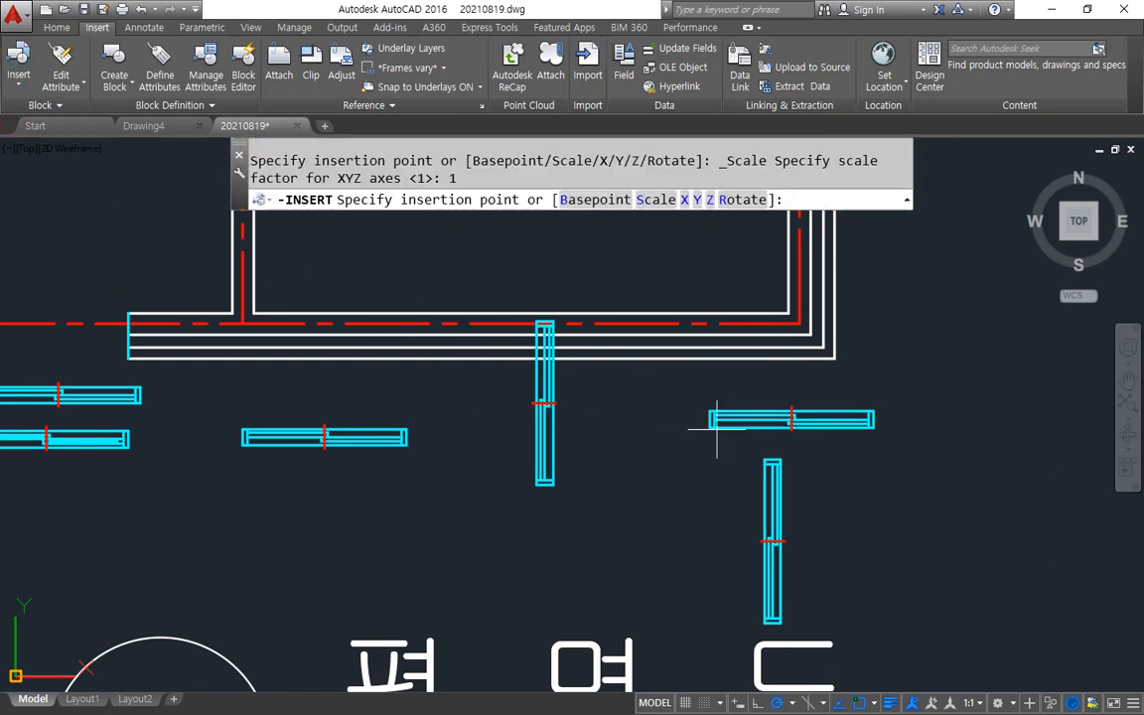
click(766, 425)
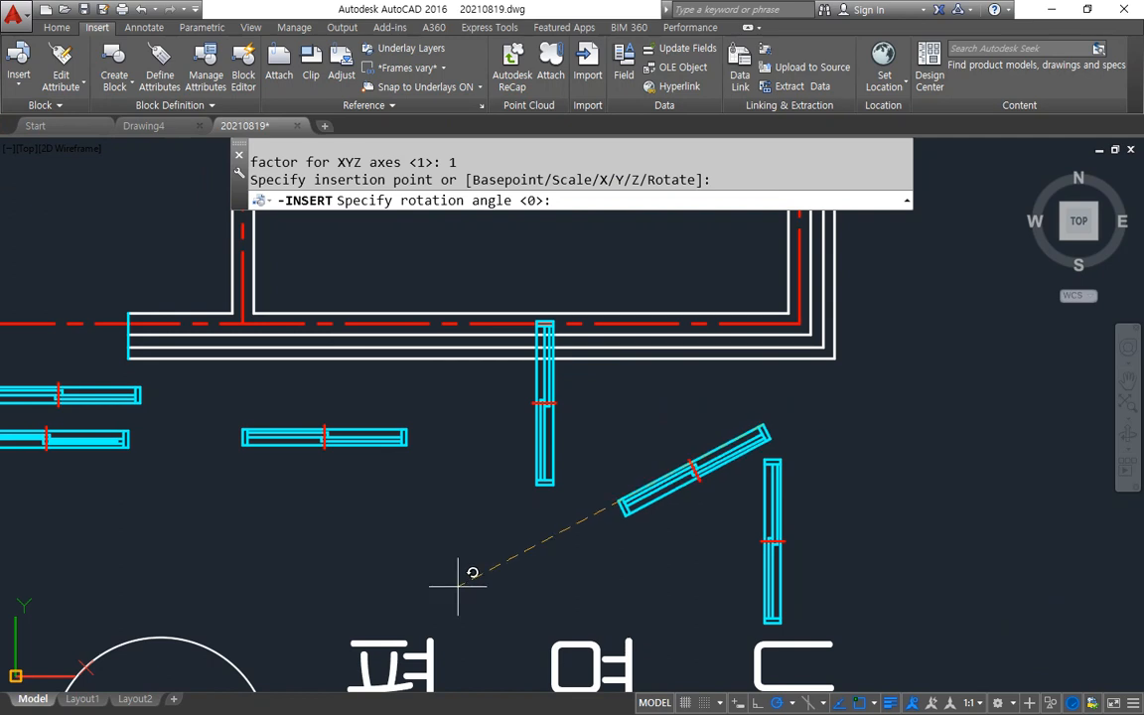
click(919, 528)
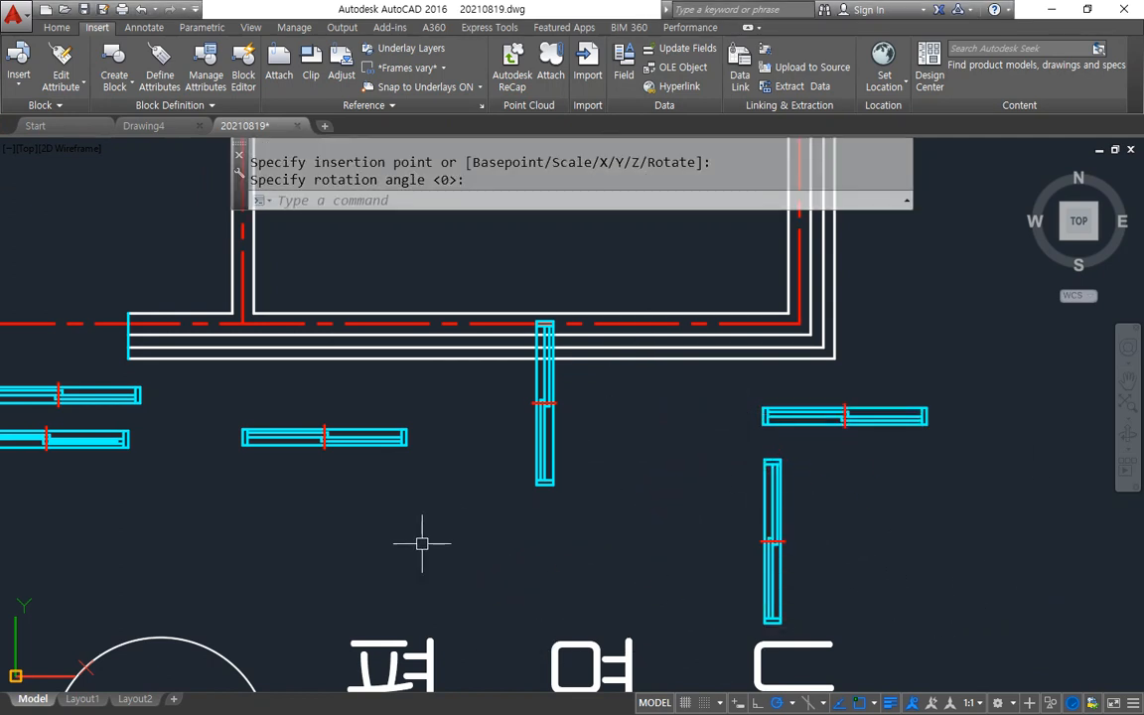
Step: Select a horizontal copy of the window block and open the 창문_1500_평면 definition in the Block Editor with BEDIT
scroll(377, 526, up, 2)
scroll(308, 422, up, 5)
middle_drag(269, 400, 462, 481)
click(403, 447)
click(330, 427)
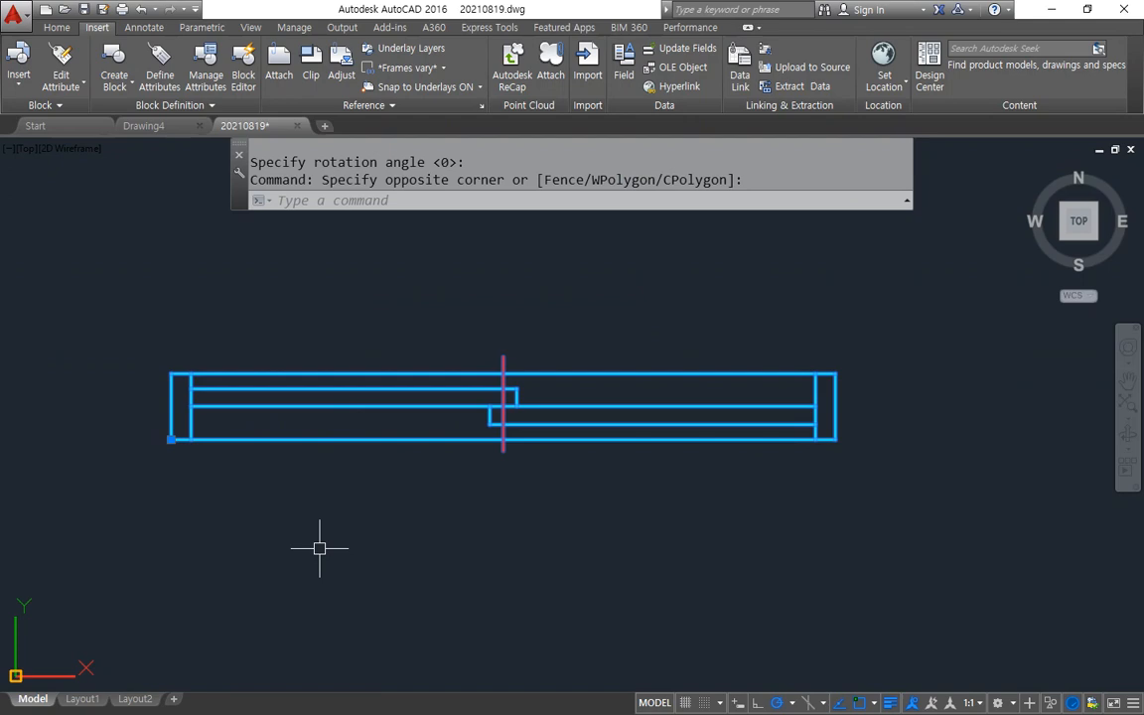
text(bedit)
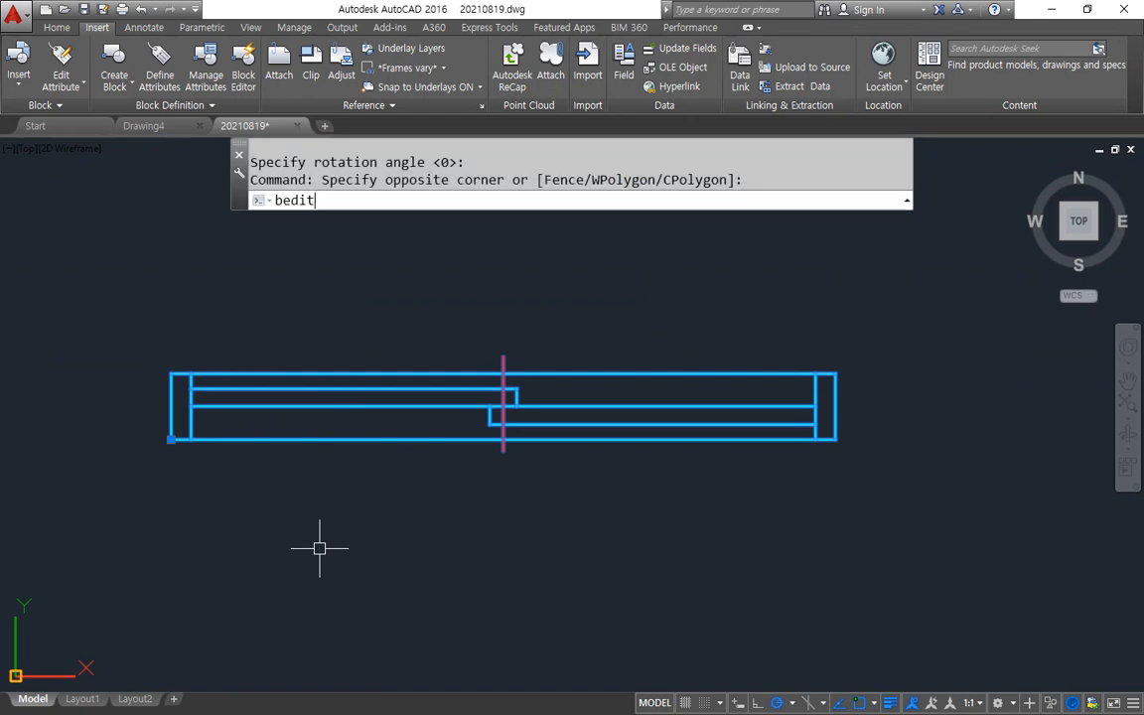
key(Return)
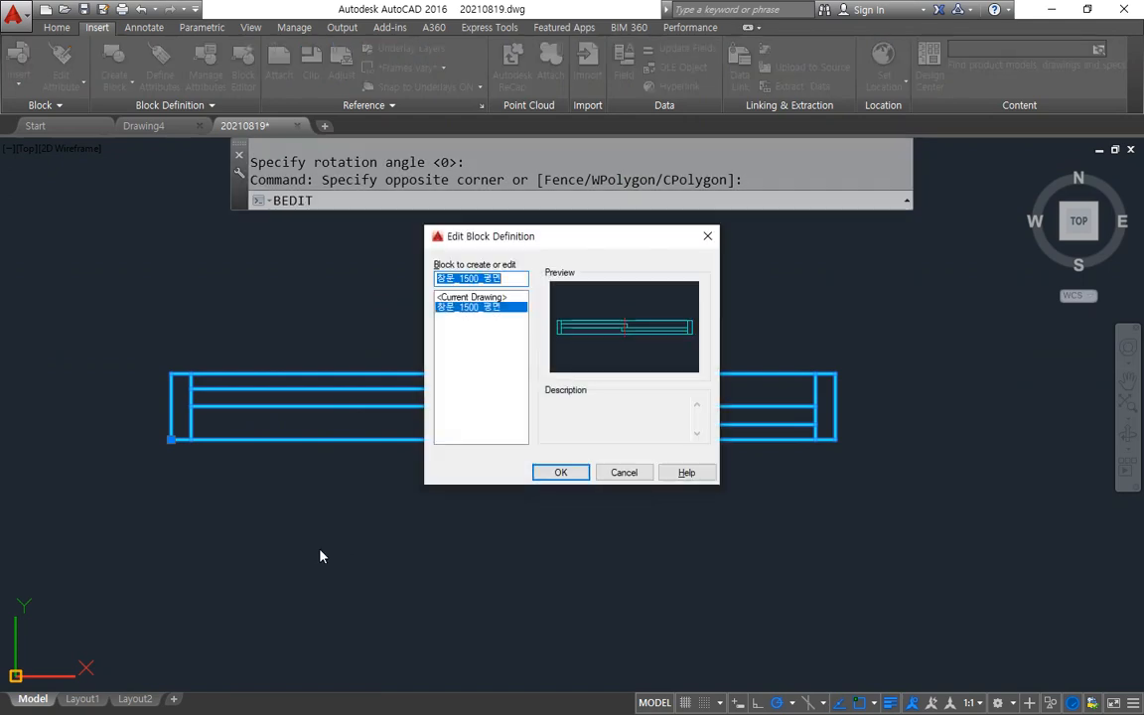
click(560, 473)
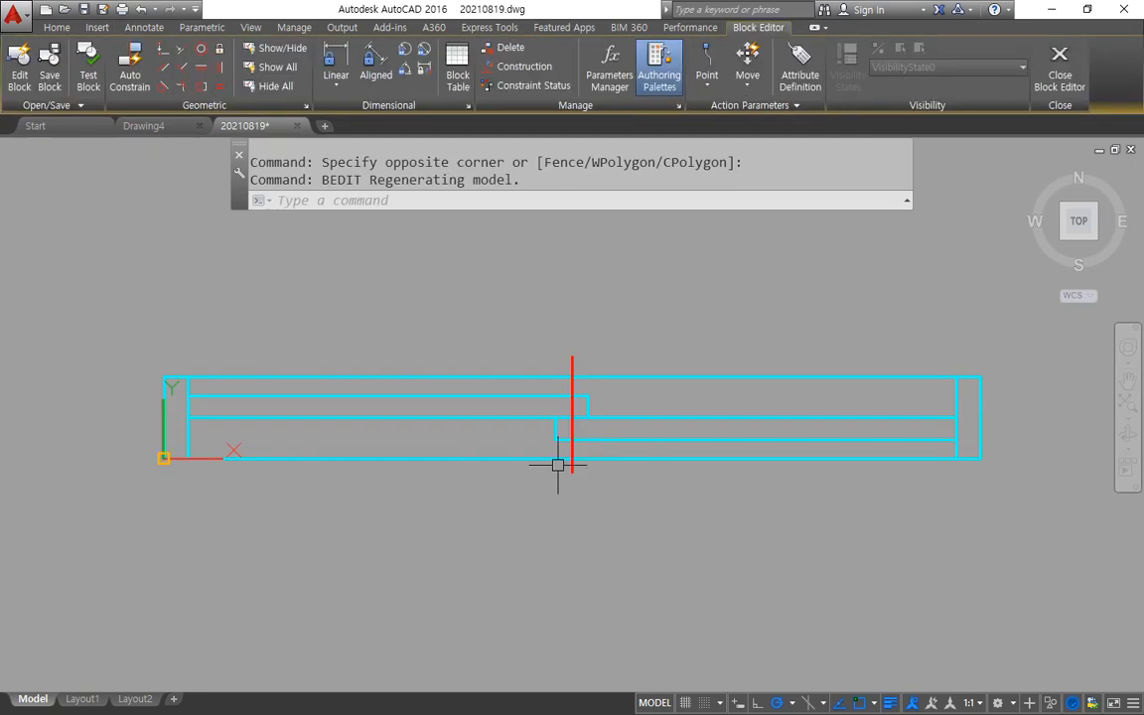
Step: Offset the inner vertical frame lines at both ends of the window block 60 inward
text(o)
key(Return)
text(6)
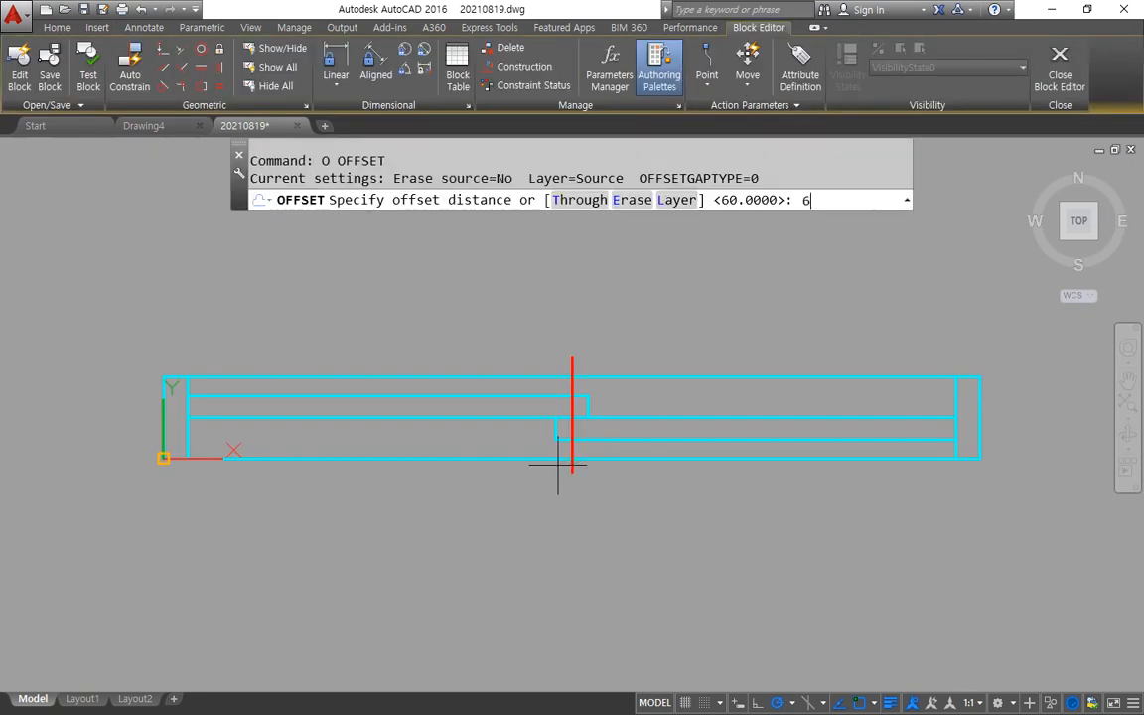
text(0)
key(Return)
click(188, 427)
click(229, 434)
click(953, 391)
click(876, 390)
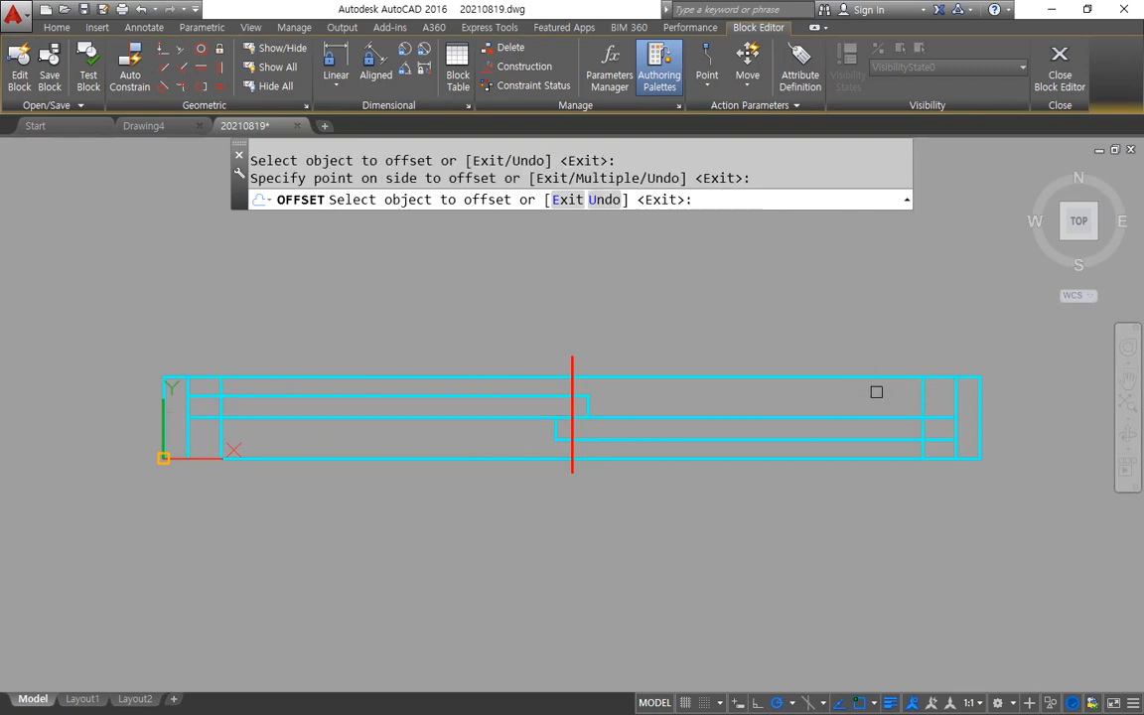
key(Return)
Step: Extend the two short sash end lines beside the red centre line across the full overlap of both sashes
scroll(592, 417, up, 2)
text(ex)
key(Return)
key(Return)
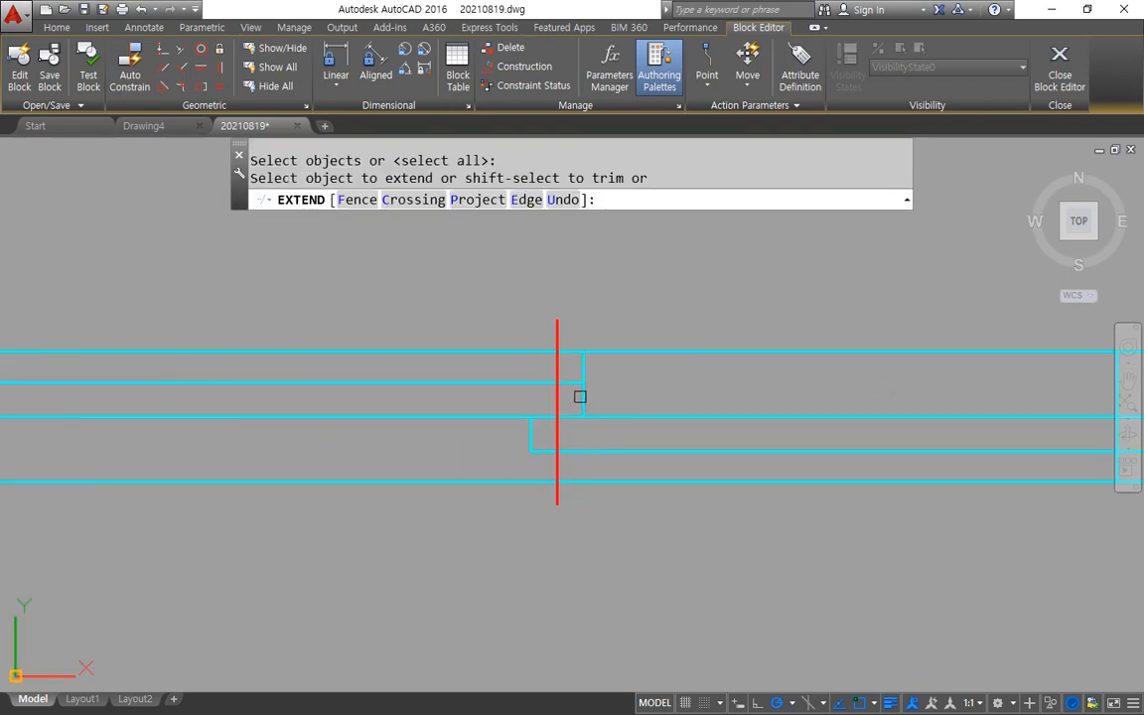
click(580, 404)
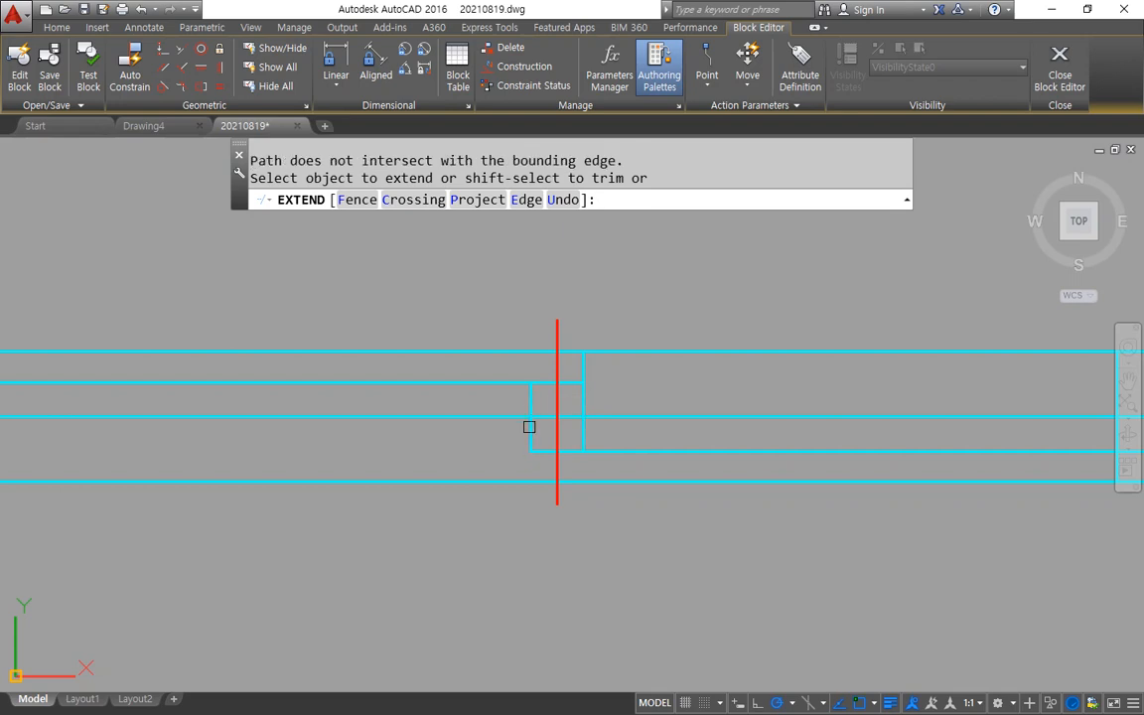
key(Return)
Step: Trim the extended sash end line and both offset lines so they stay only within the thickness of their sashes
text(tr)
key(Return)
key(Return)
click(585, 366)
scroll(467, 405, down, 1)
middle_drag(125, 383, 416, 382)
scroll(403, 368, up, 1)
scroll(763, 461, down, 1)
middle_drag(764, 461, 39, 496)
scroll(576, 486, up, 1)
click(616, 450)
click(625, 479)
click(623, 520)
key(Return)
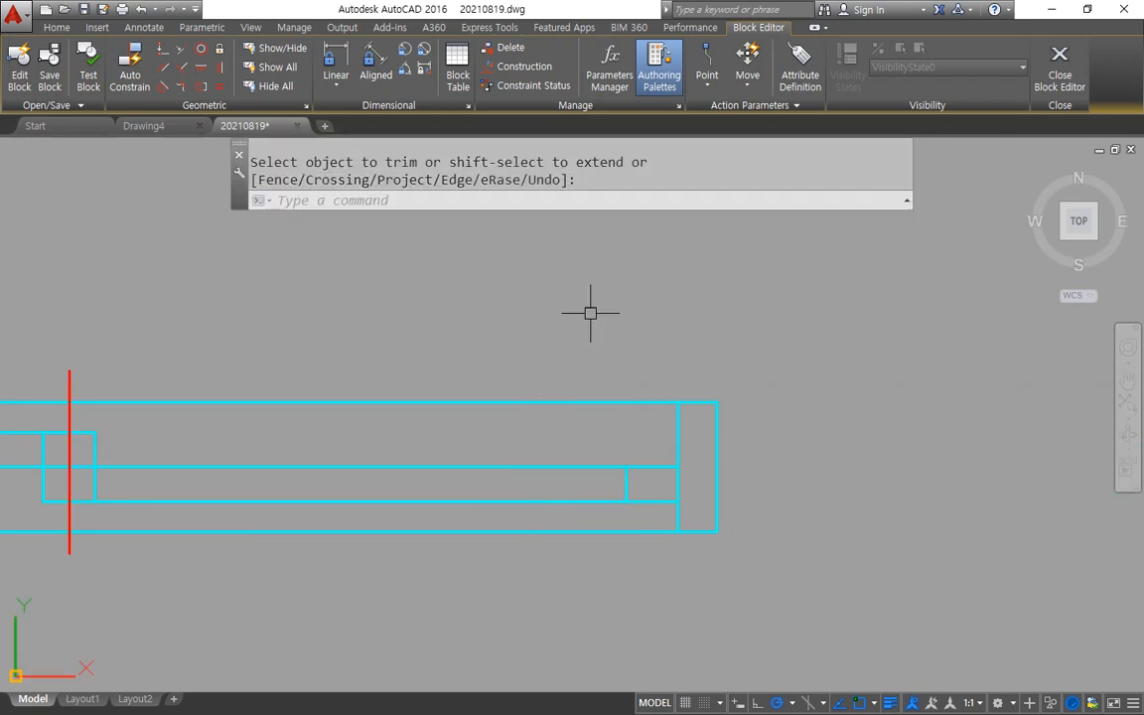
Step: Close the Block Editor and save the changes to 창문_1500_평면
drag(1061, 130, 1101, 49)
click(1058, 88)
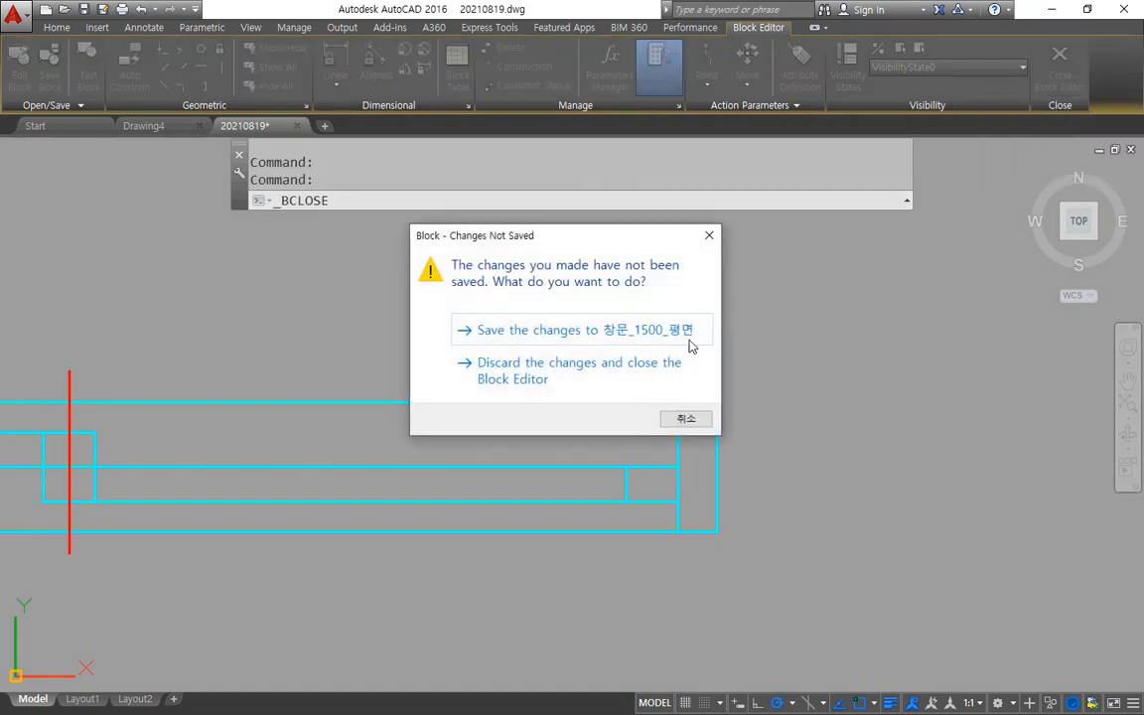
click(535, 334)
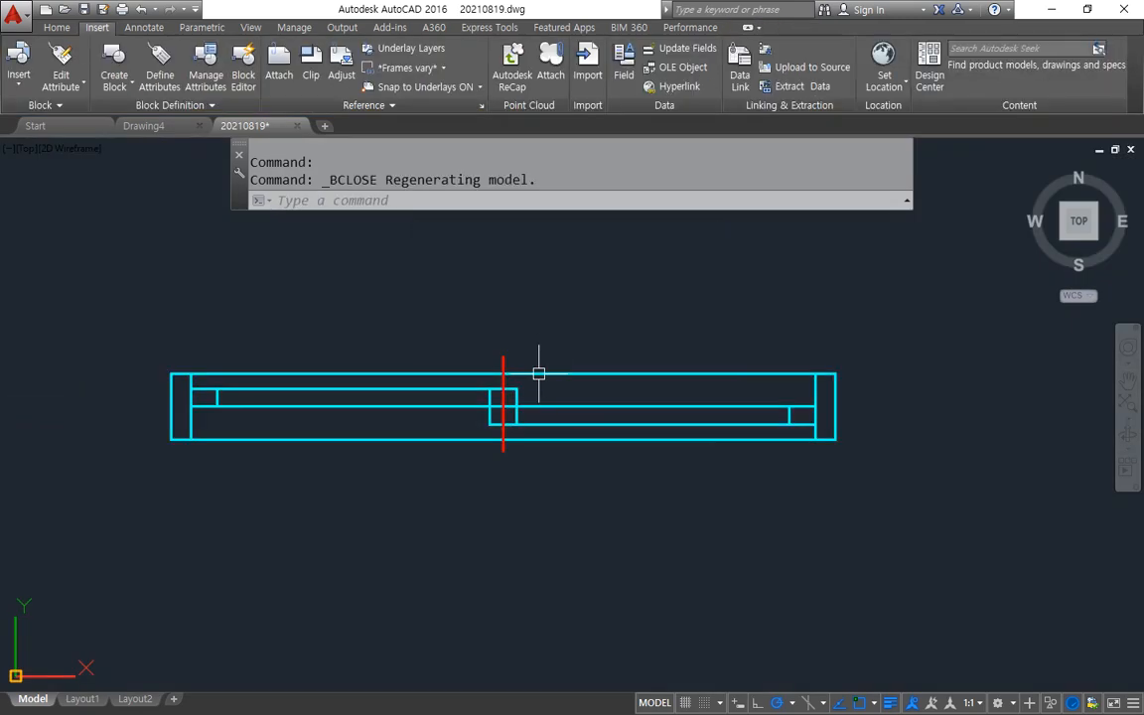
Step: Examine the horizontal and vertical window block copies around the wall for the edited sash details
mouse_move(367, 529)
mouse_down()
mouse_move(229, 334)
mouse_move(638, 496)
mouse_up()
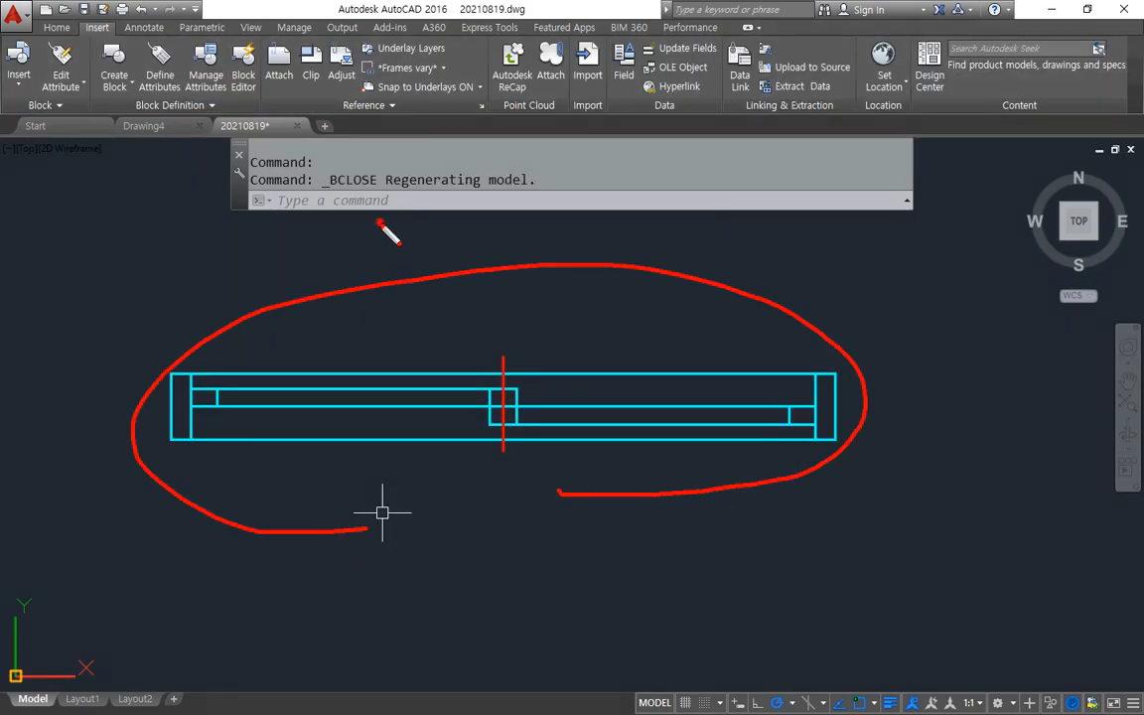
key(Escape)
scroll(422, 337, down, 1)
middle_drag(574, 338, 335, 428)
drag(694, 495, 707, 347)
key(Escape)
scroll(556, 414, down, 1)
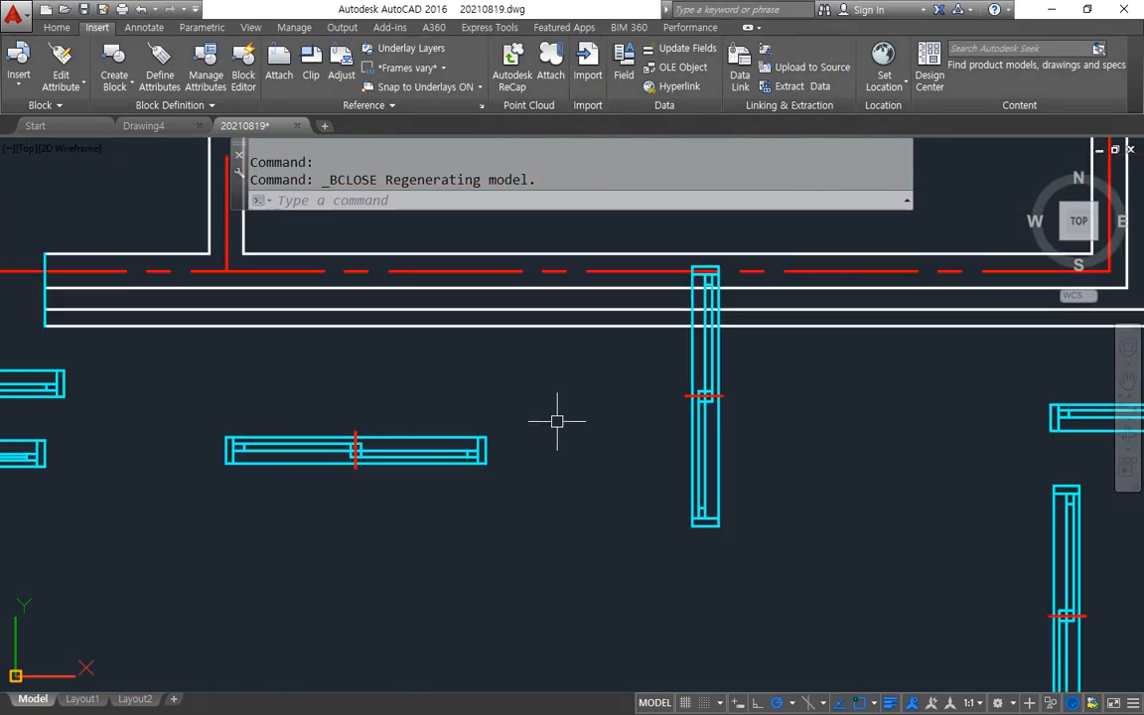
mouse_move(678, 459)
middle_down()
mouse_move(455, 414)
mouse_move(419, 432)
middle_up()
drag(819, 514, 884, 523)
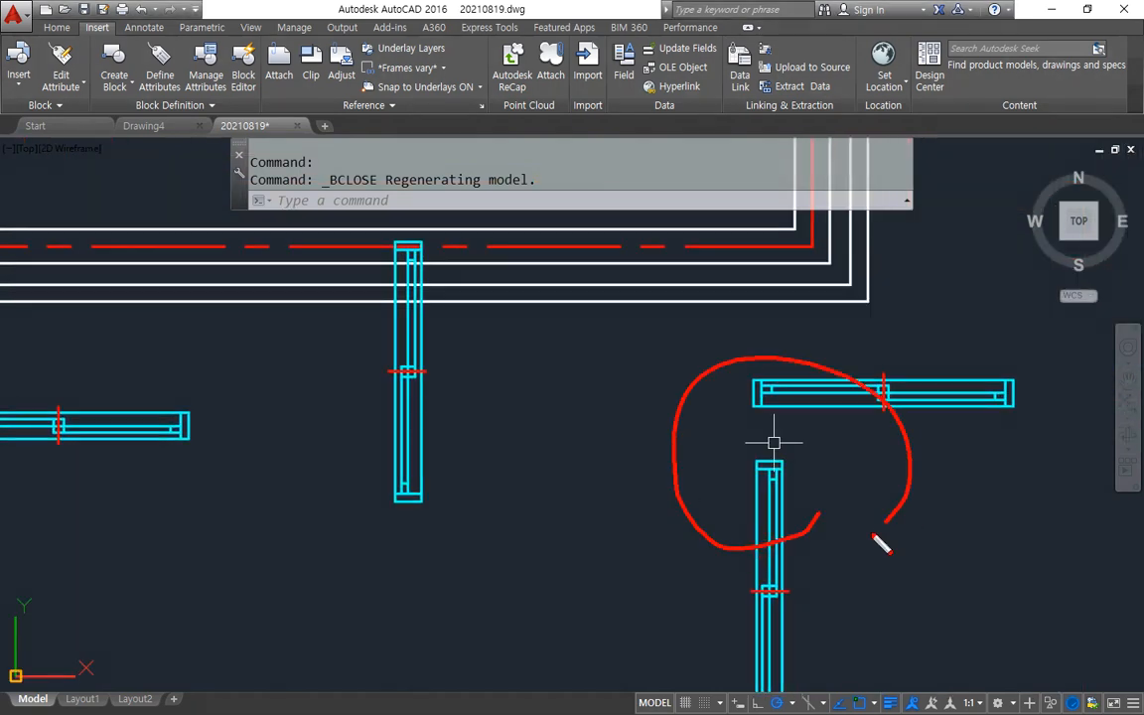
mouse_move(743, 571)
mouse_down()
mouse_move(434, 613)
mouse_move(81, 481)
mouse_up()
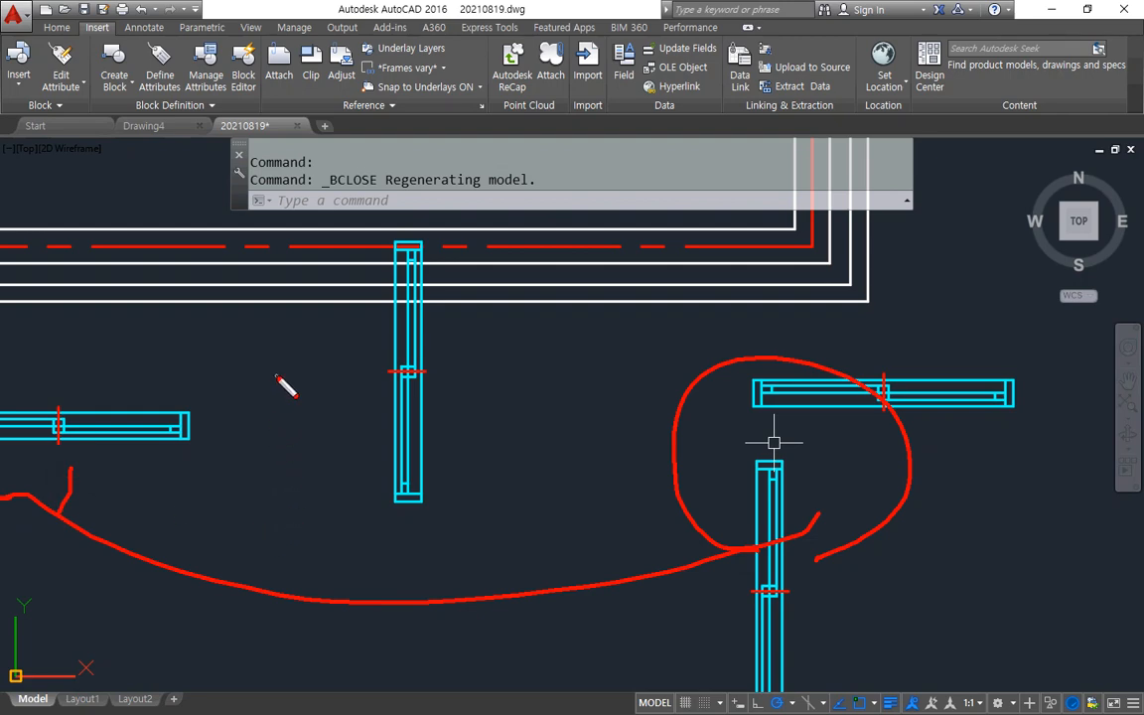
key(Escape)
Step: Switch to File Explorer and open 캐드소스-1-1.dwg from the 502호공유 > 99. CAD Source folder on drive D in AutoCAD
key(alt+Tab)
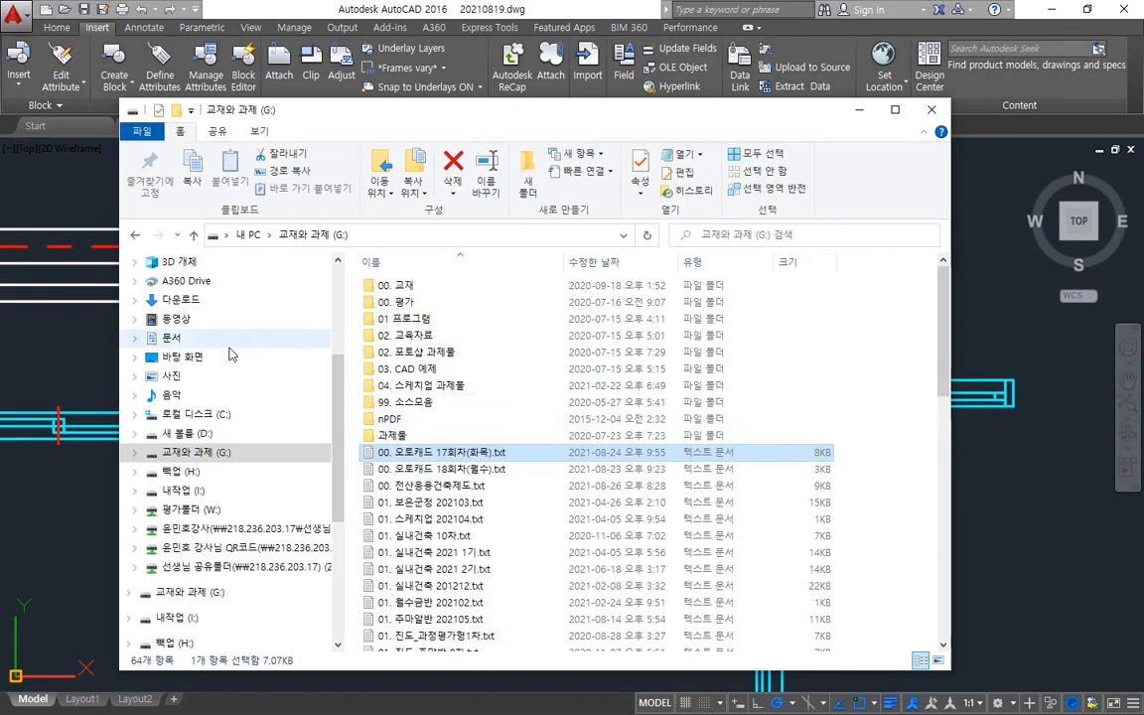
click(188, 433)
double_click(402, 326)
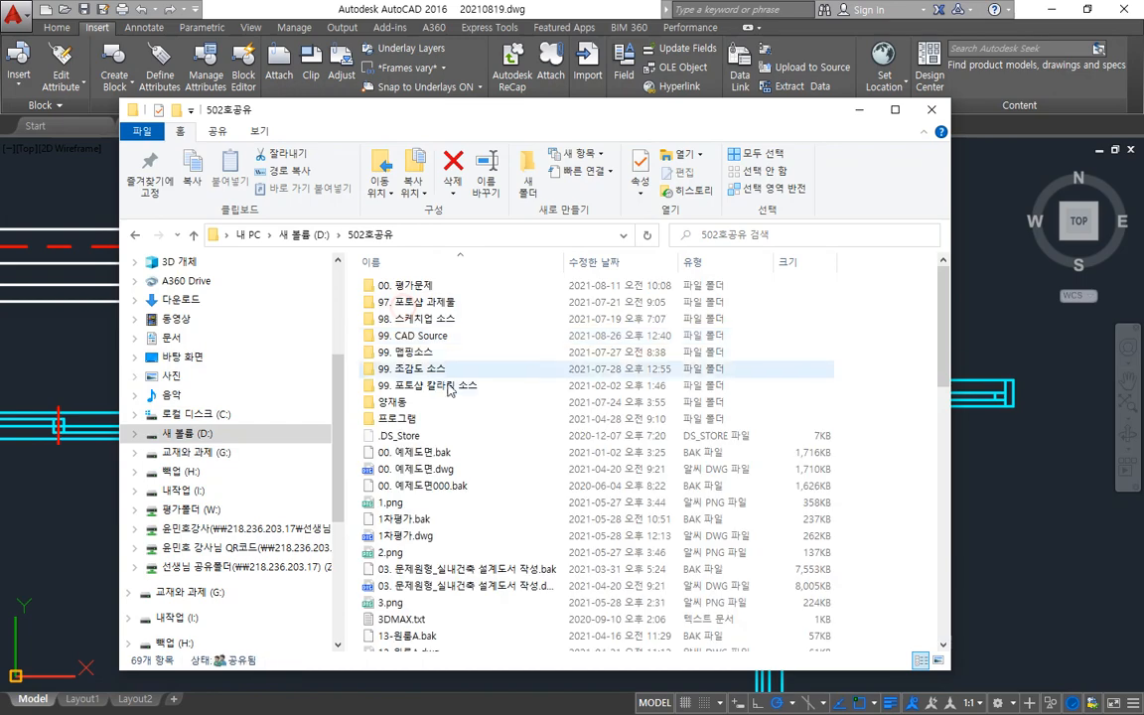
double_click(441, 338)
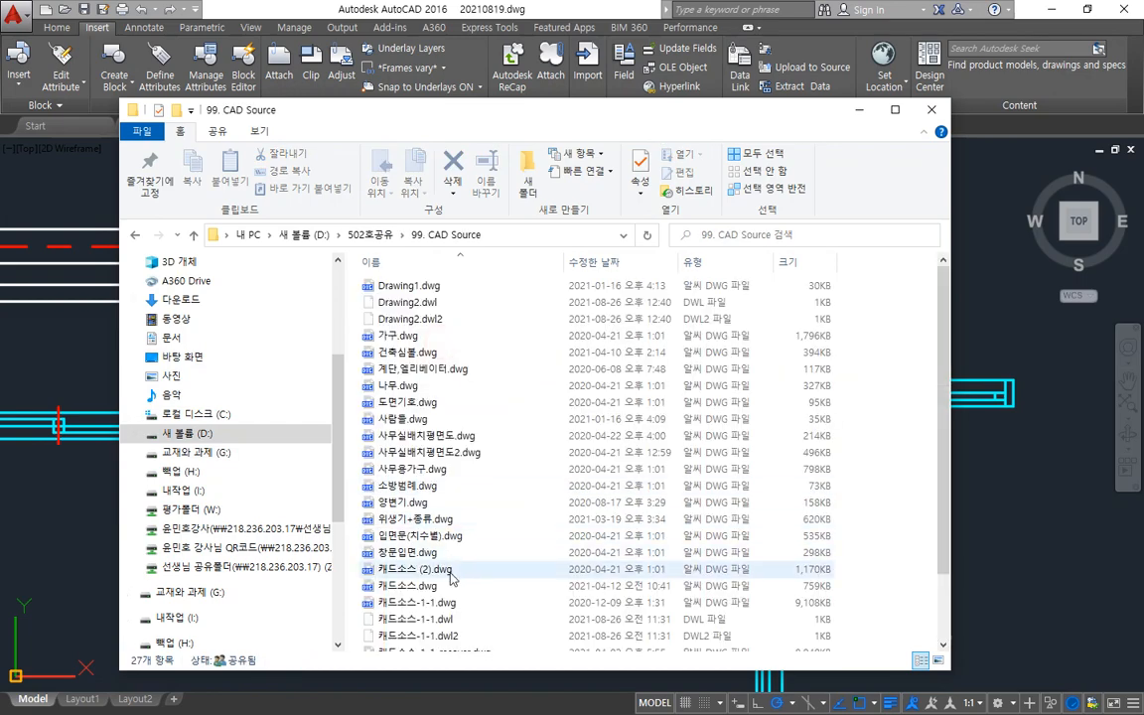
scroll(452, 576, down, 2)
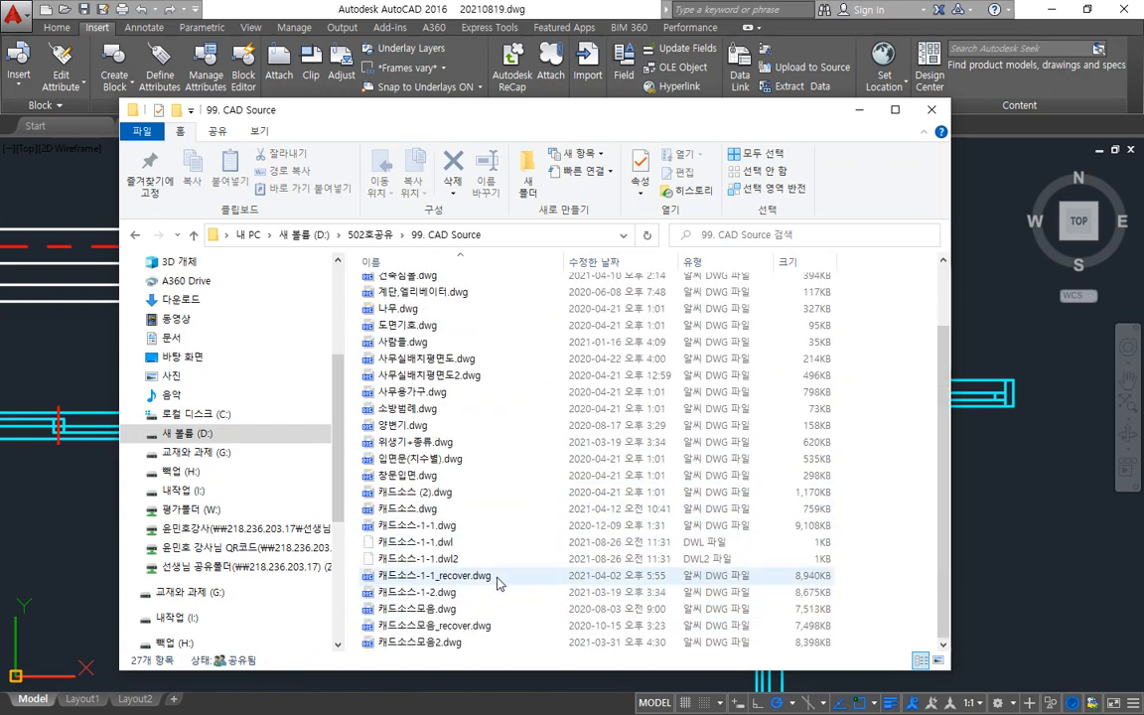
click(430, 529)
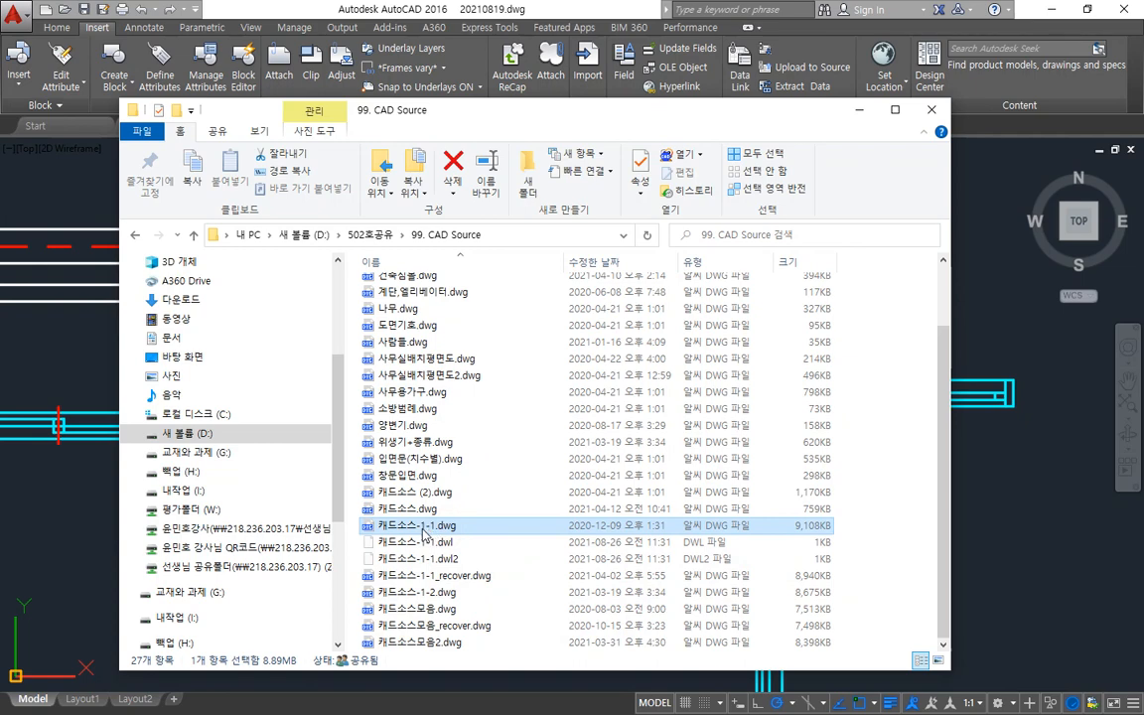
drag(342, 14, 343, 16)
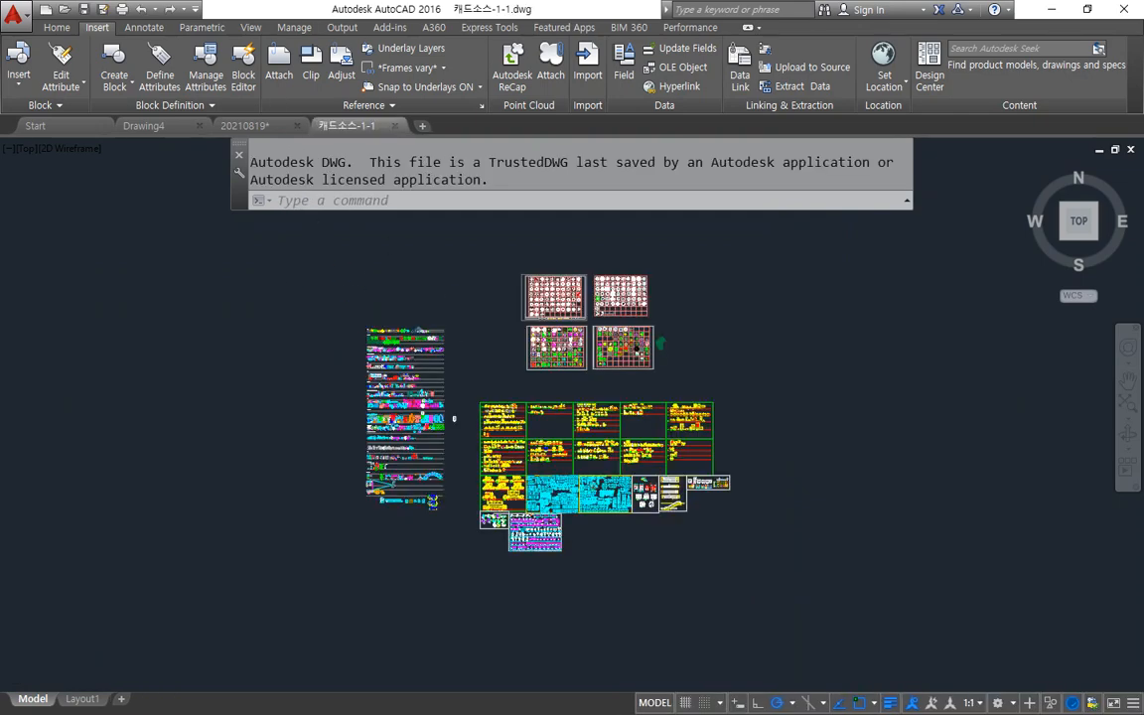
Step: Look through the tree, landscaping and bathroom accessory symbols in the 캐드소스-1-1 source drawing
scroll(345, 311, up, 2)
scroll(429, 322, up, 4)
scroll(355, 483, up, 2)
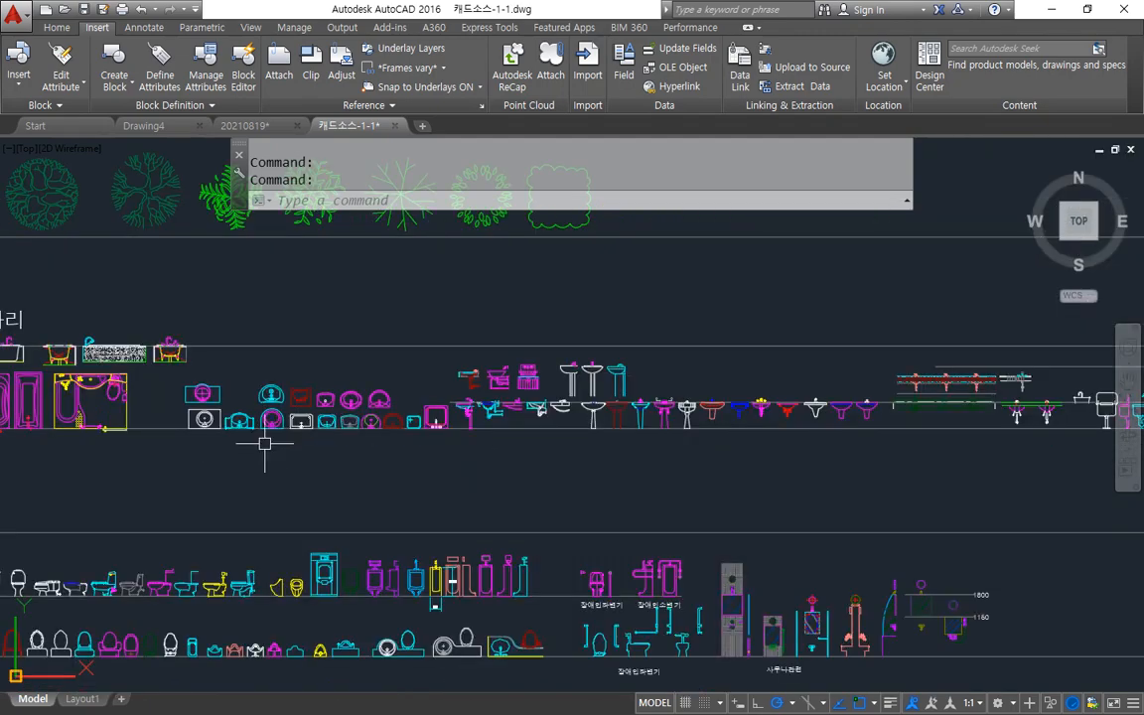
middle_drag(263, 308, 605, 681)
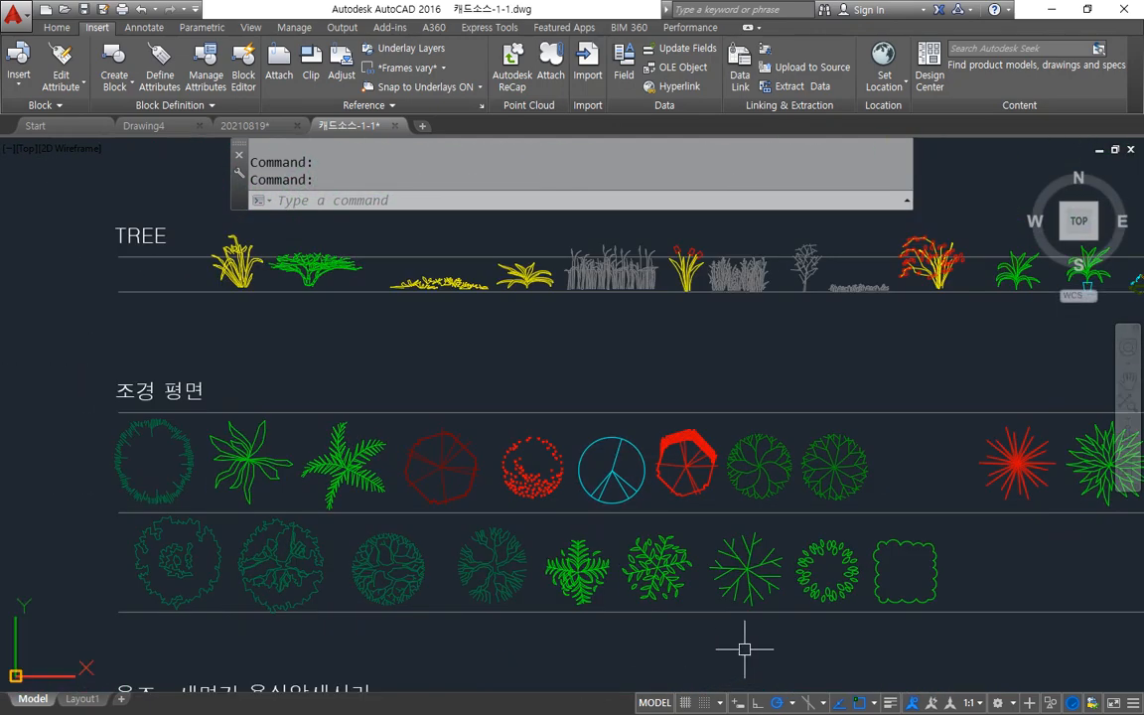
scroll(742, 647, down, 1)
middle_drag(983, 594, 94, 548)
middle_drag(668, 536, 489, 269)
scroll(496, 387, up, 4)
middle_drag(388, 559, 620, 372)
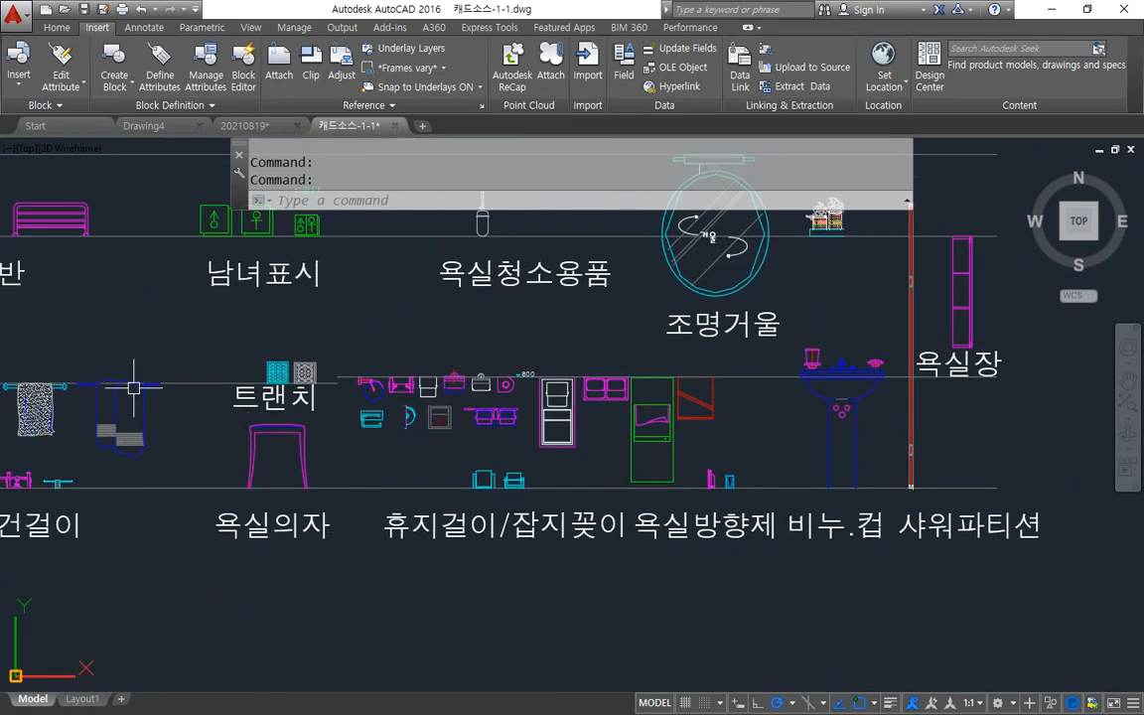
Step: Browse the accessible toilet, sauna and single and double bed symbols in the source drawing
scroll(434, 409, down, 1)
middle_drag(266, 499, 766, 223)
middle_drag(505, 532, 979, 258)
scroll(436, 425, down, 1)
mouse_move(254, 543)
middle_down()
mouse_move(866, 344)
mouse_move(878, 356)
middle_up()
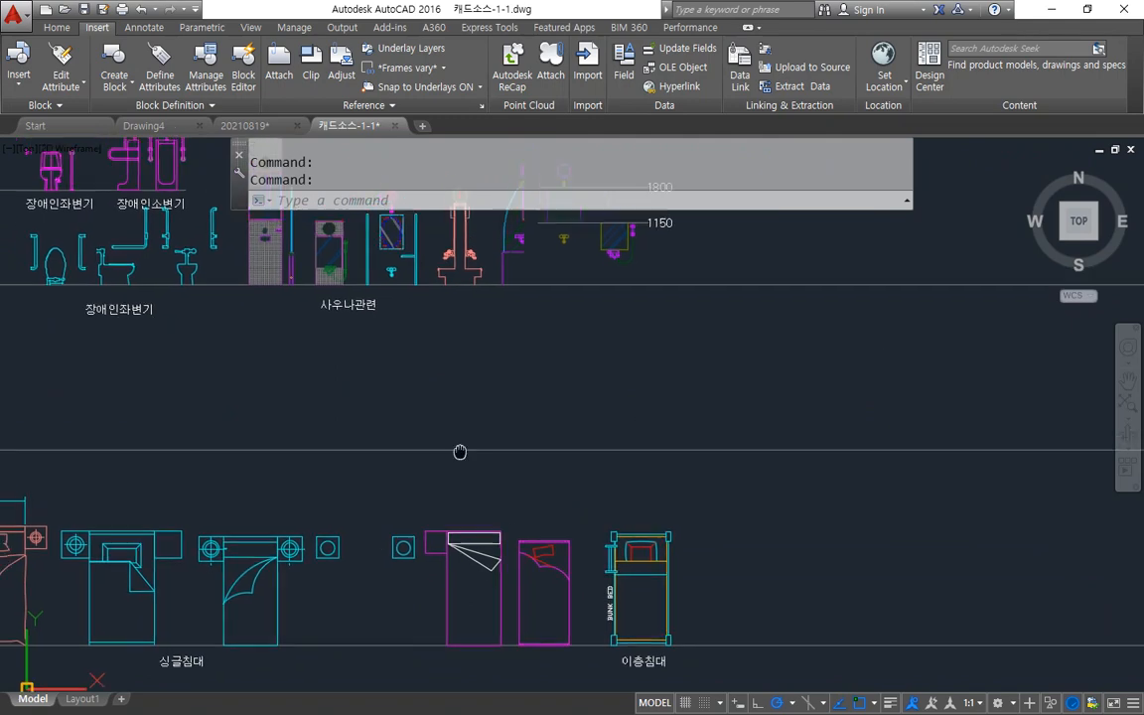
middle_drag(429, 421, 661, 612)
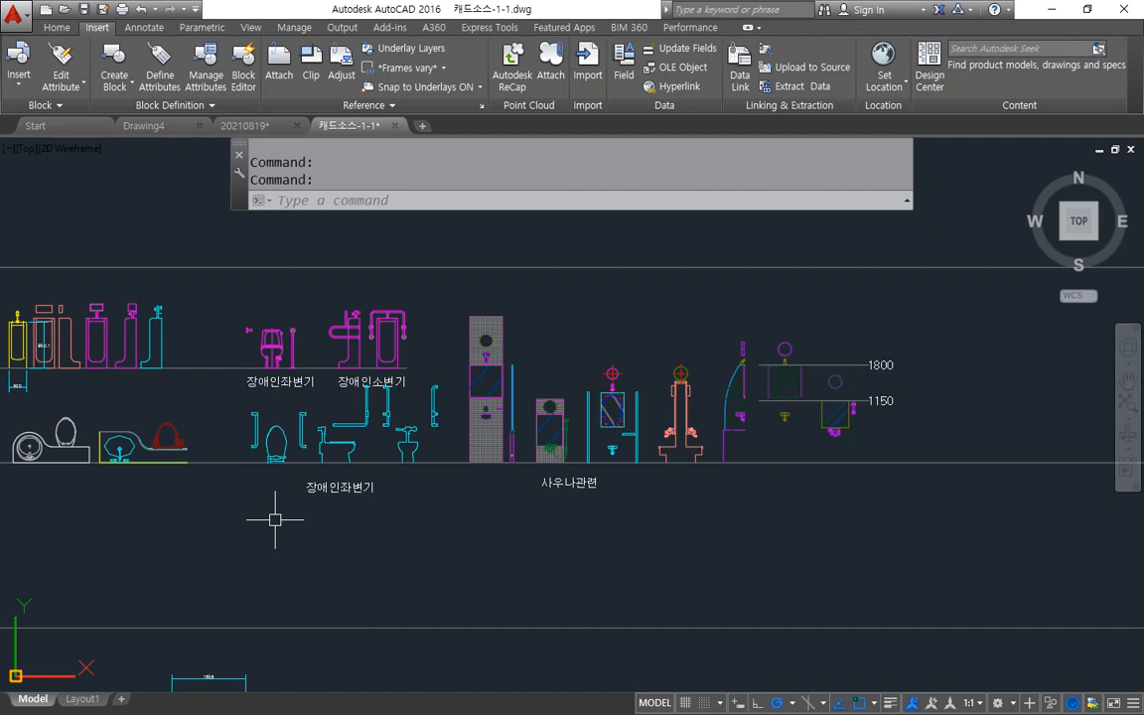
scroll(215, 343, up, 2)
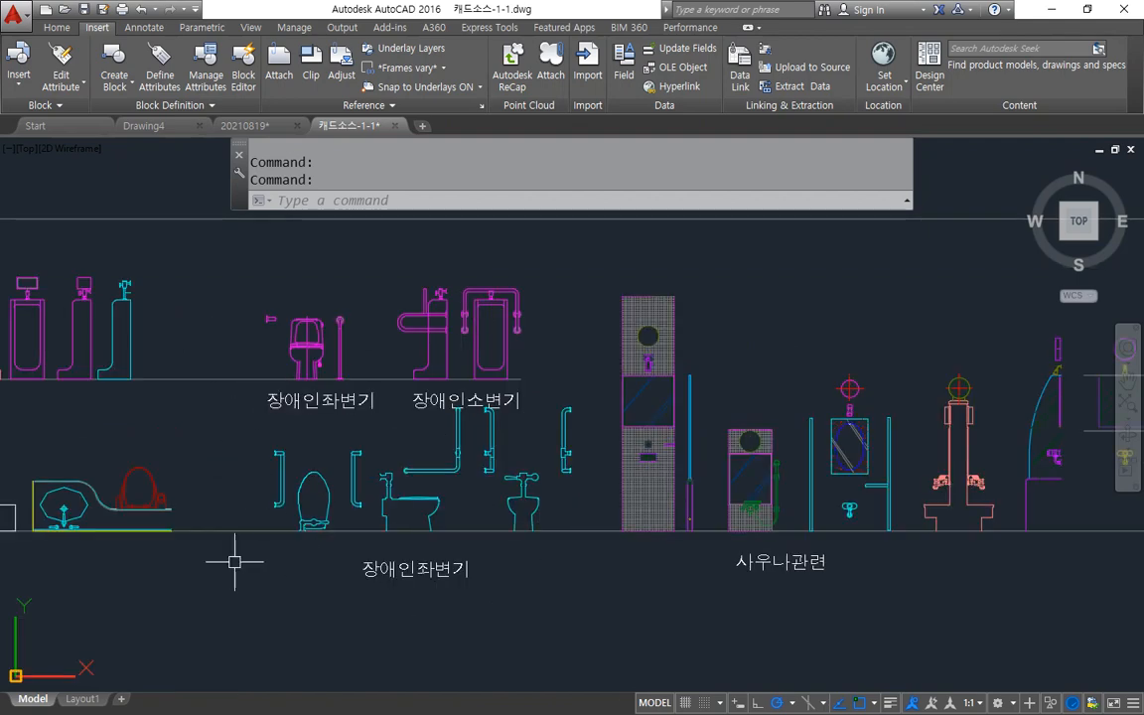
scroll(306, 478, down, 2)
middle_drag(224, 557, 706, 378)
mouse_move(364, 589)
middle_down()
mouse_move(444, 450)
mouse_move(501, 383)
mouse_move(713, 420)
middle_up()
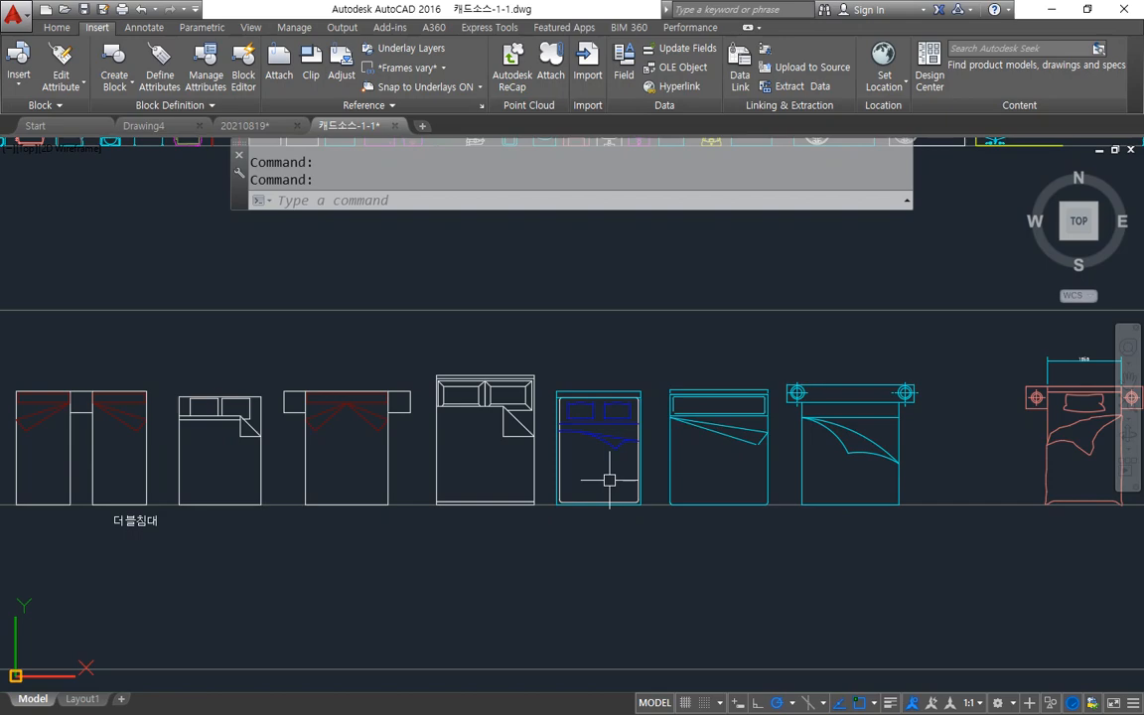
scroll(605, 477, down, 2)
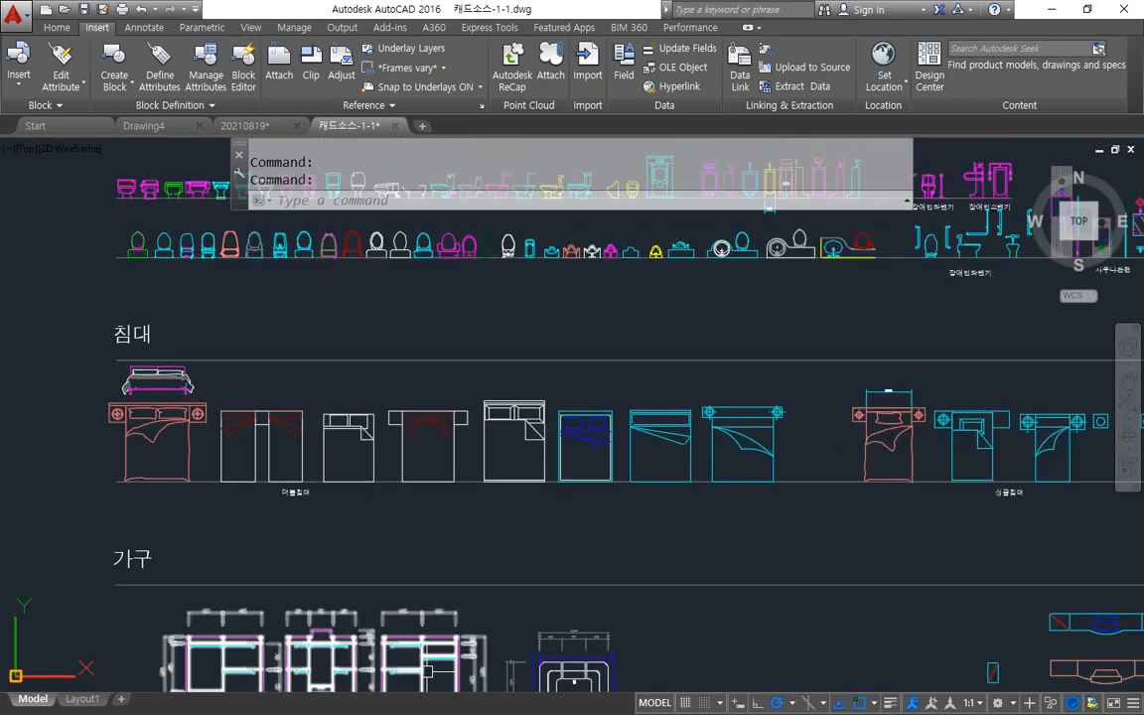
Step: Copy the cyan bathtub plan with the V-shaped lines from the 욕조, 세면기, 욕실악세사리 section to the clipboard
scroll(220, 509, up, 1)
middle_drag(229, 377, 264, 608)
middle_drag(238, 268, 258, 606)
middle_drag(276, 357, 329, 582)
scroll(382, 523, up, 2)
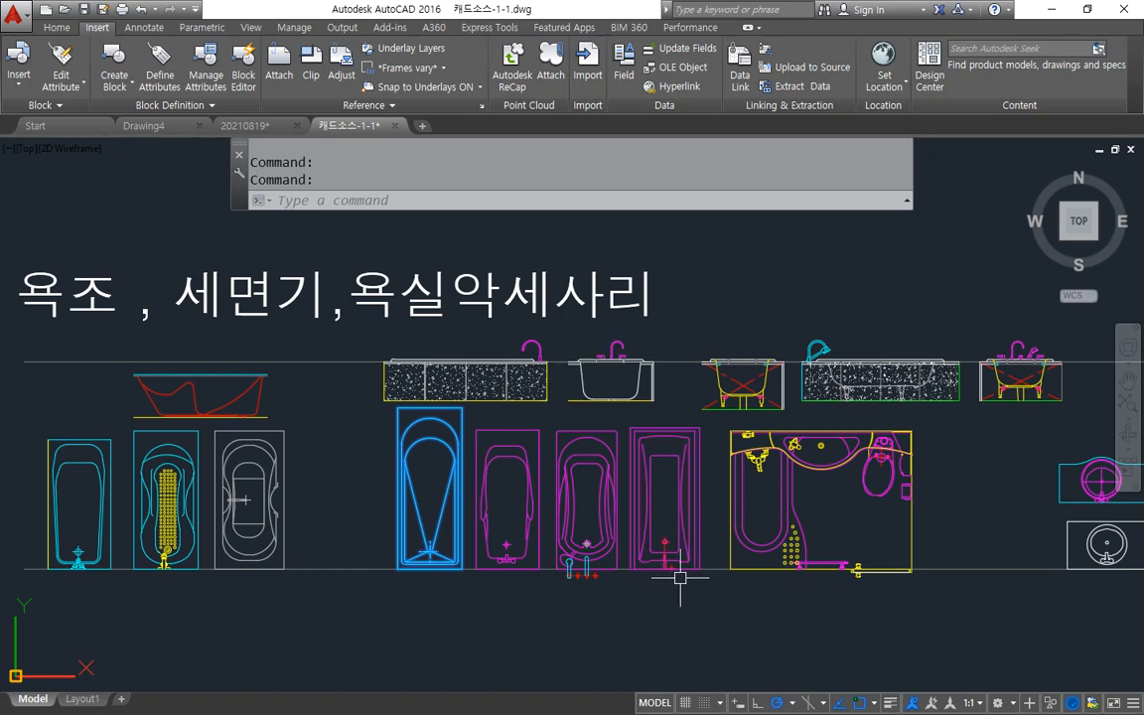
key(Escape)
key(Escape)
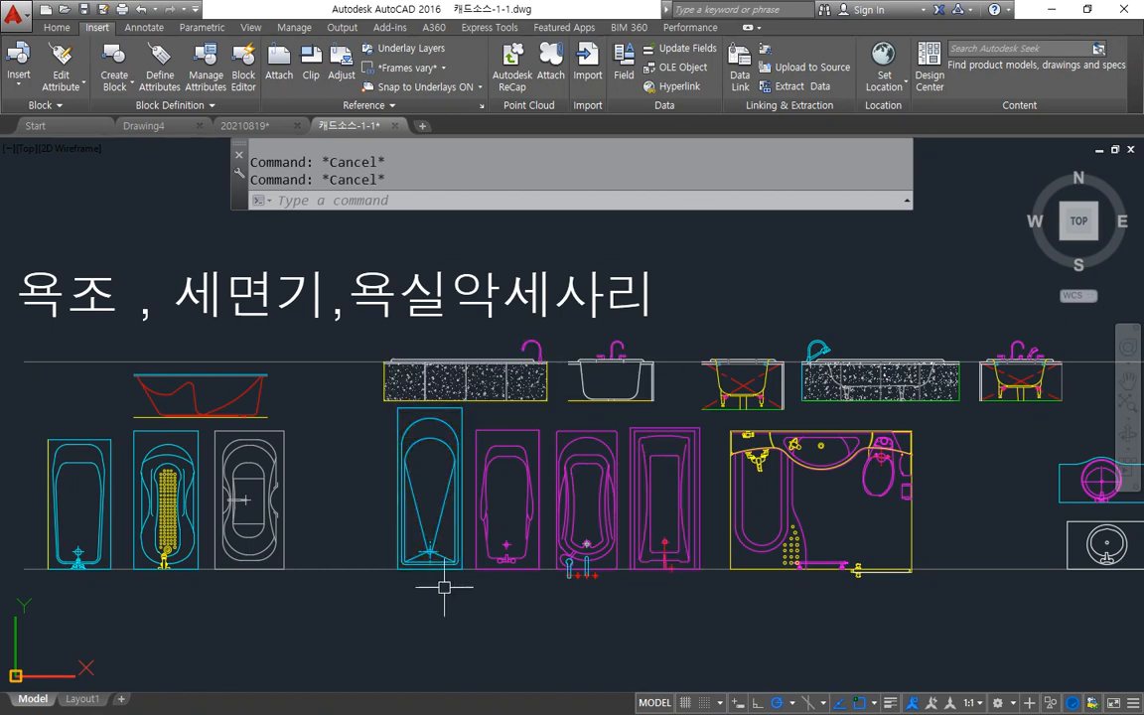
click(399, 518)
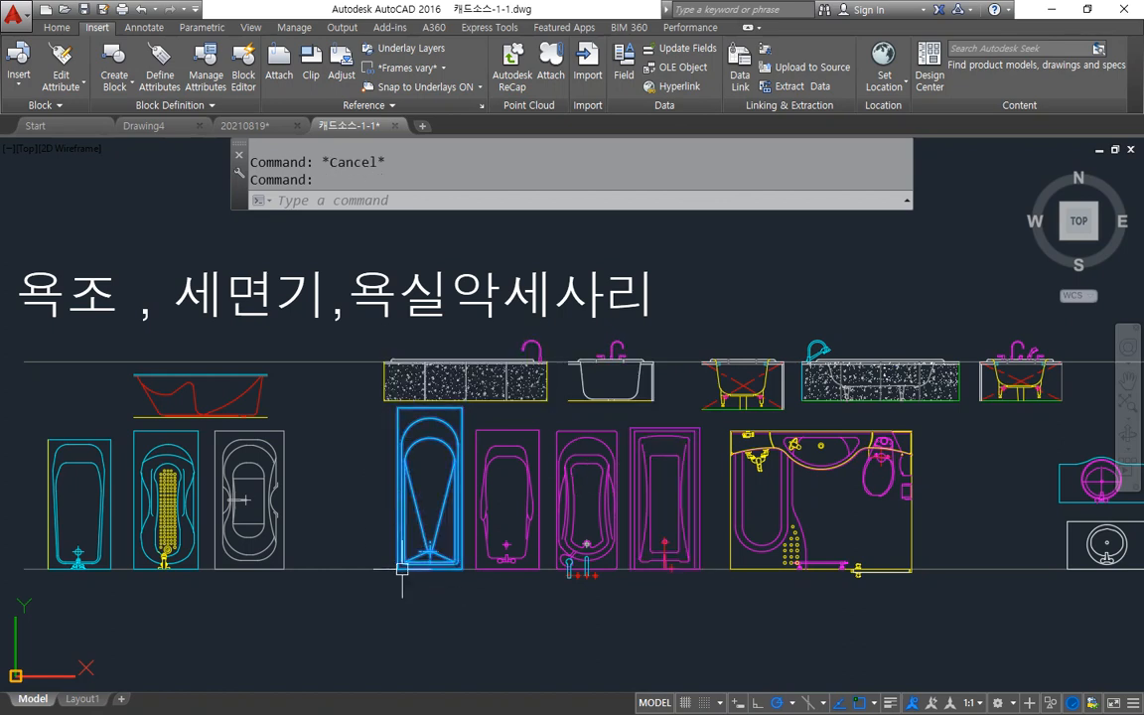
key(ctrl+c)
key(Escape)
key(Escape)
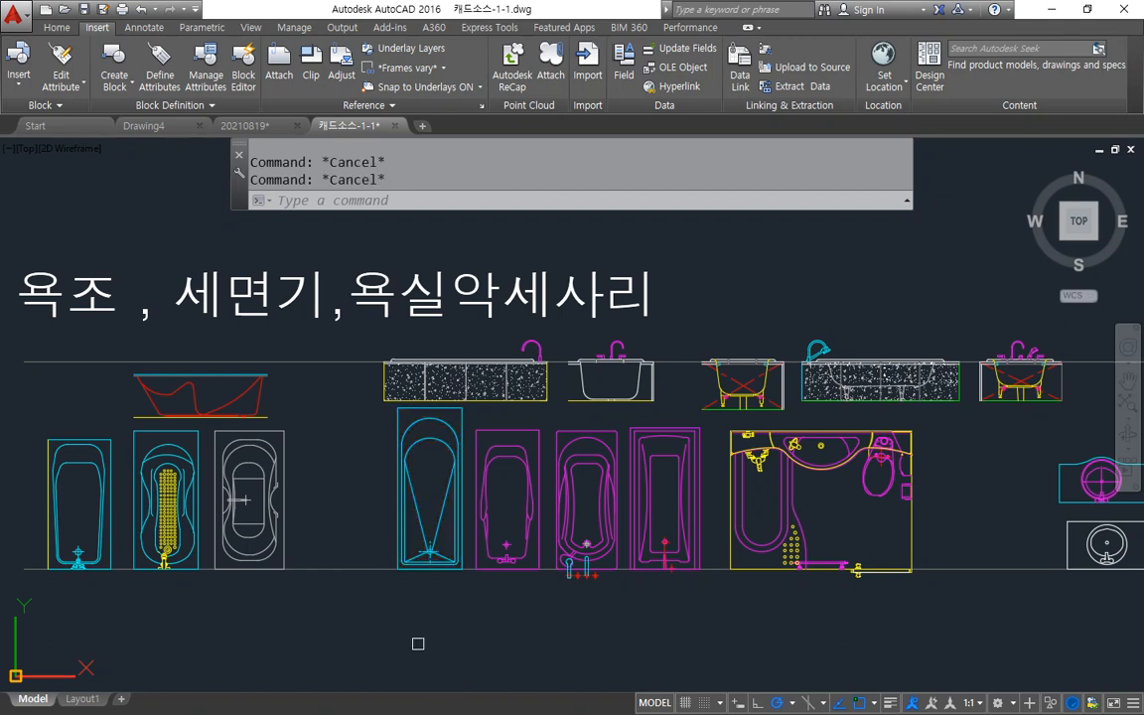
key(ctrl+c)
click(400, 501)
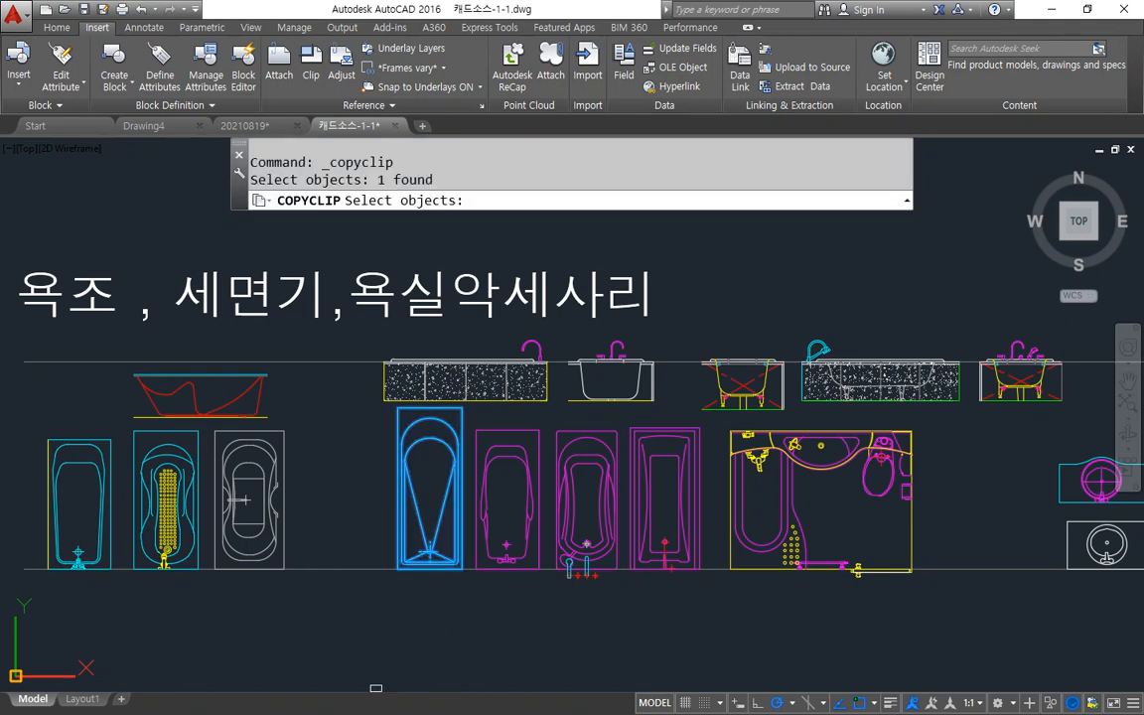
key(Return)
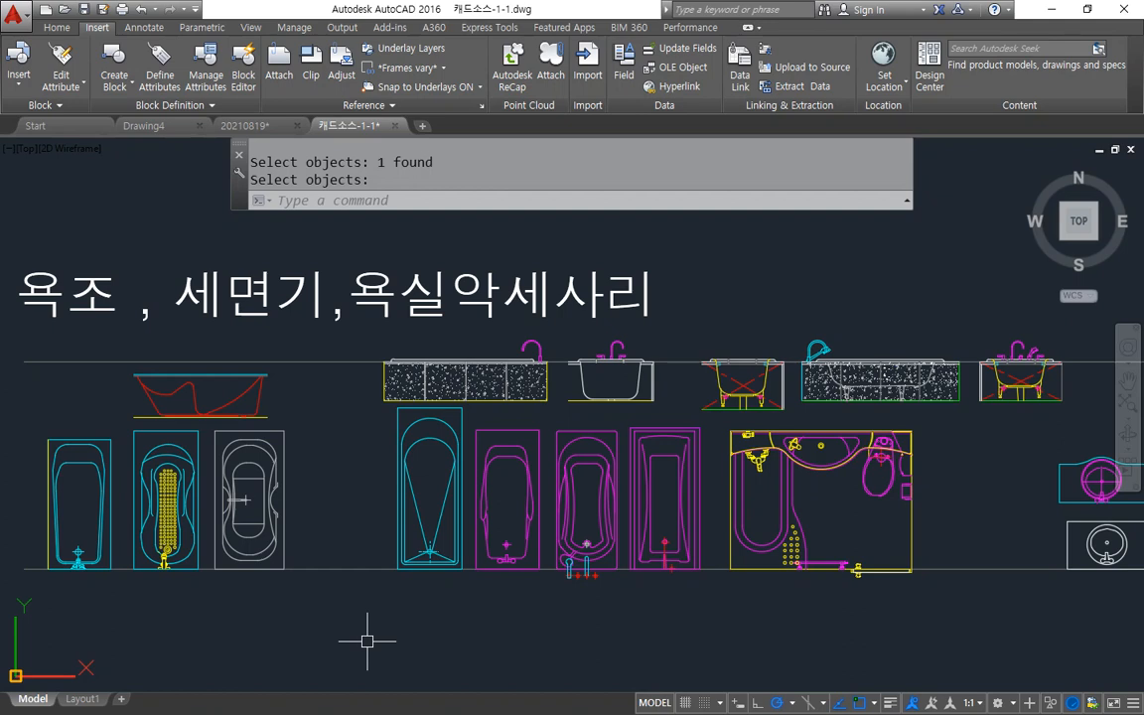
Step: Switch to the 20210819 drawing and paste the copied bathtub inside the lower-right room, near its right wall
click(251, 125)
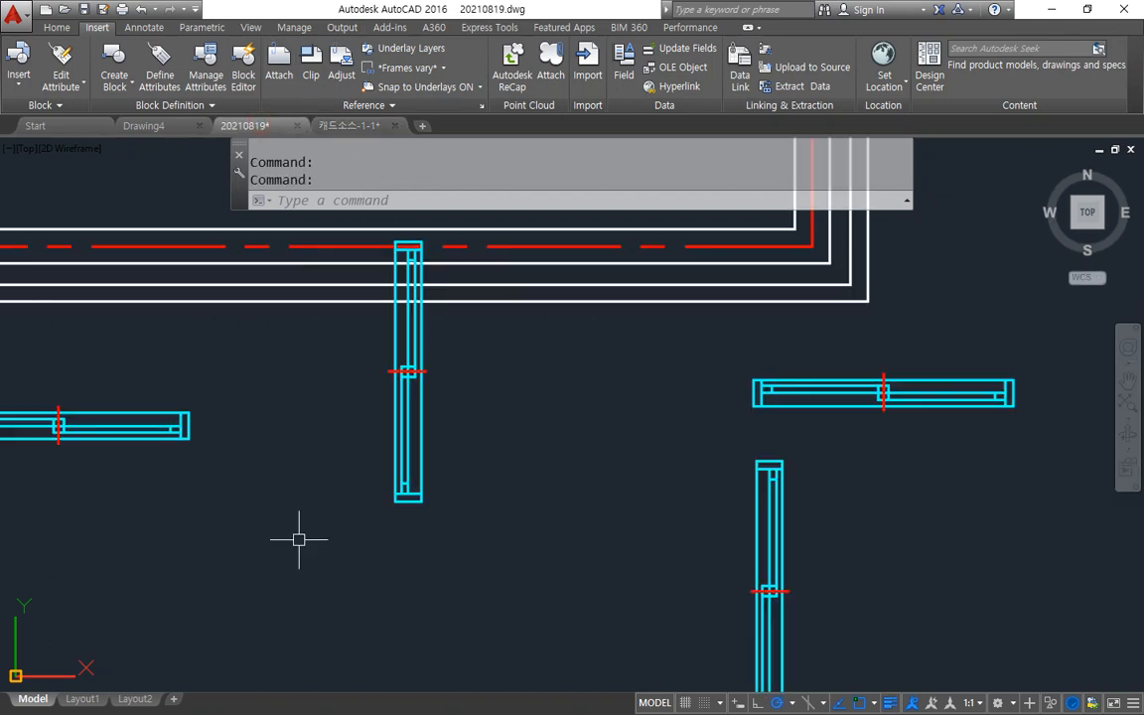
scroll(366, 585, down, 2)
middle_drag(399, 296, 340, 628)
middle_drag(341, 445, 352, 631)
middle_drag(456, 592, 310, 508)
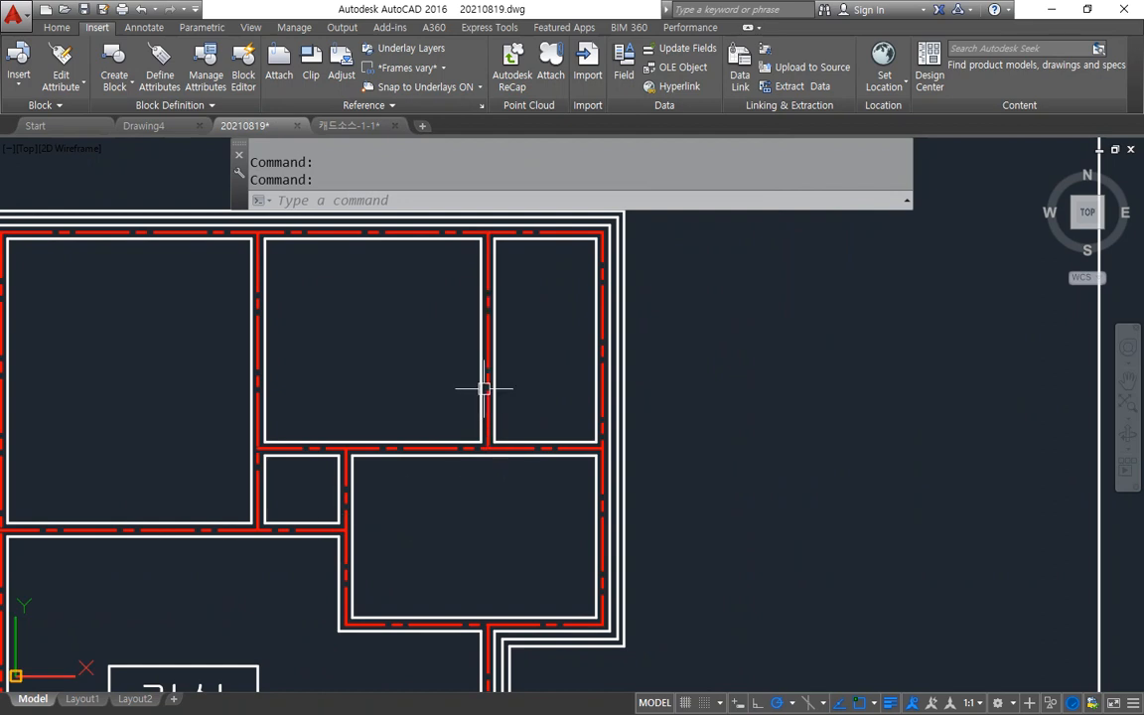
key(ctrl+v)
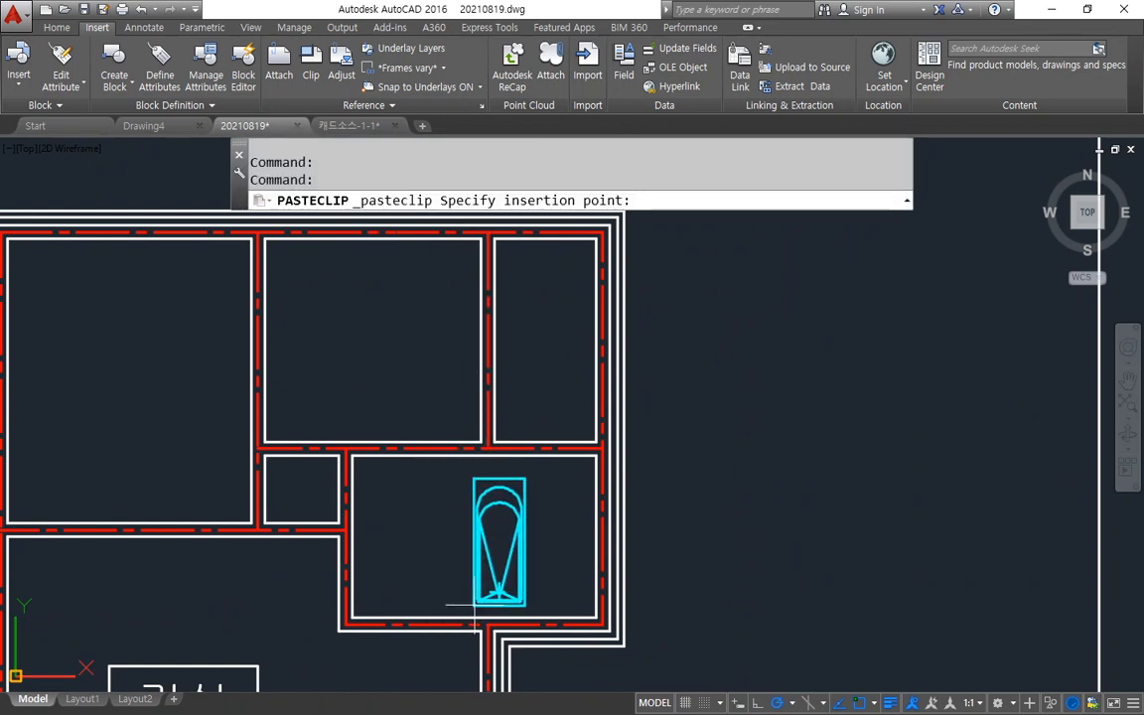
click(534, 603)
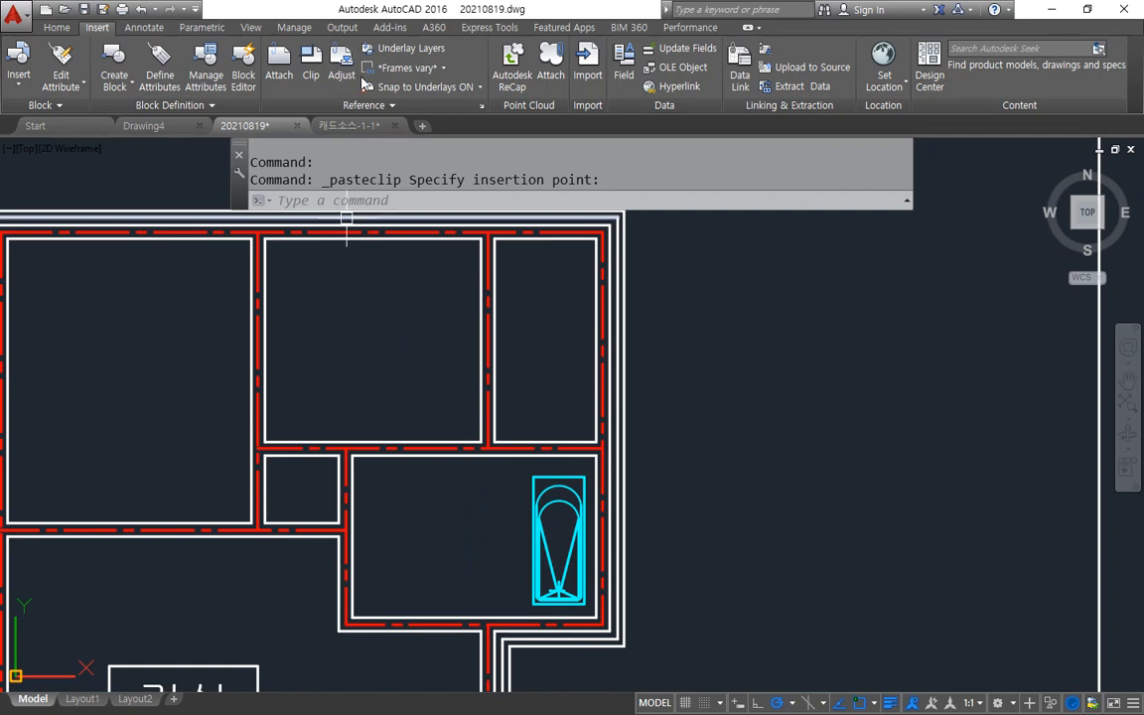
Step: Copy the white rectangular washbasin plan with rounded upper corners from the 캐드소스-1-1 drawing to the clipboard
click(347, 125)
scroll(875, 481, down, 1)
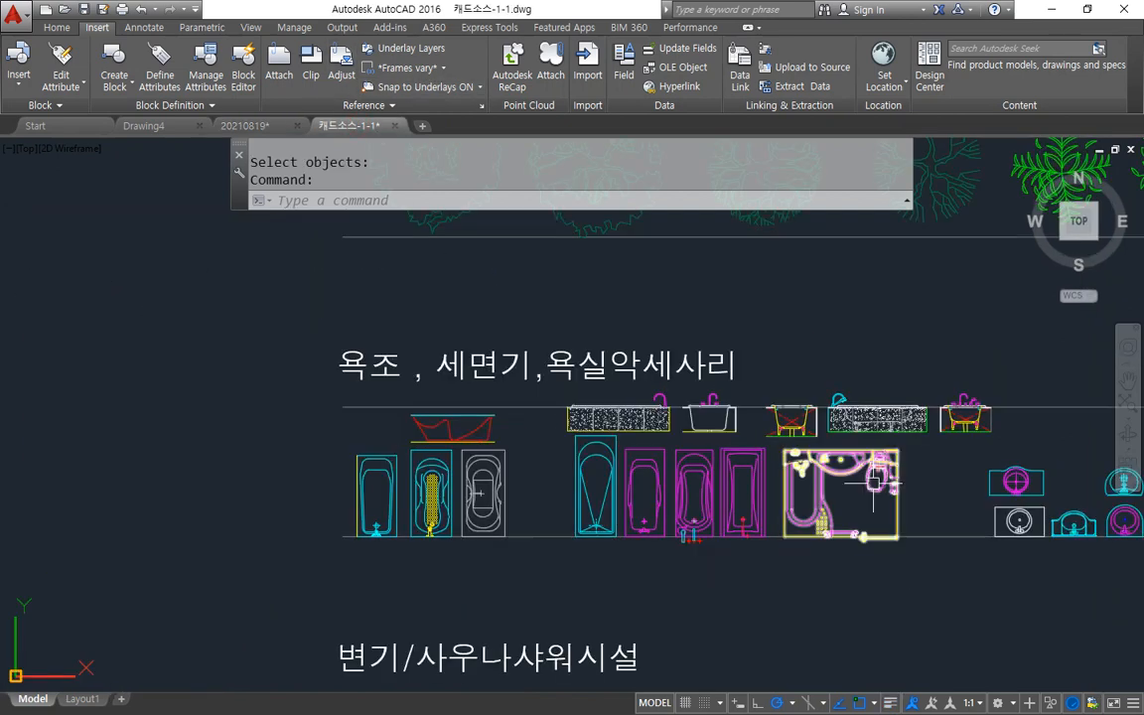
middle_drag(875, 482, 464, 417)
middle_drag(887, 472, 667, 455)
scroll(667, 455, up, 1)
scroll(505, 462, up, 3)
scroll(460, 443, up, 2)
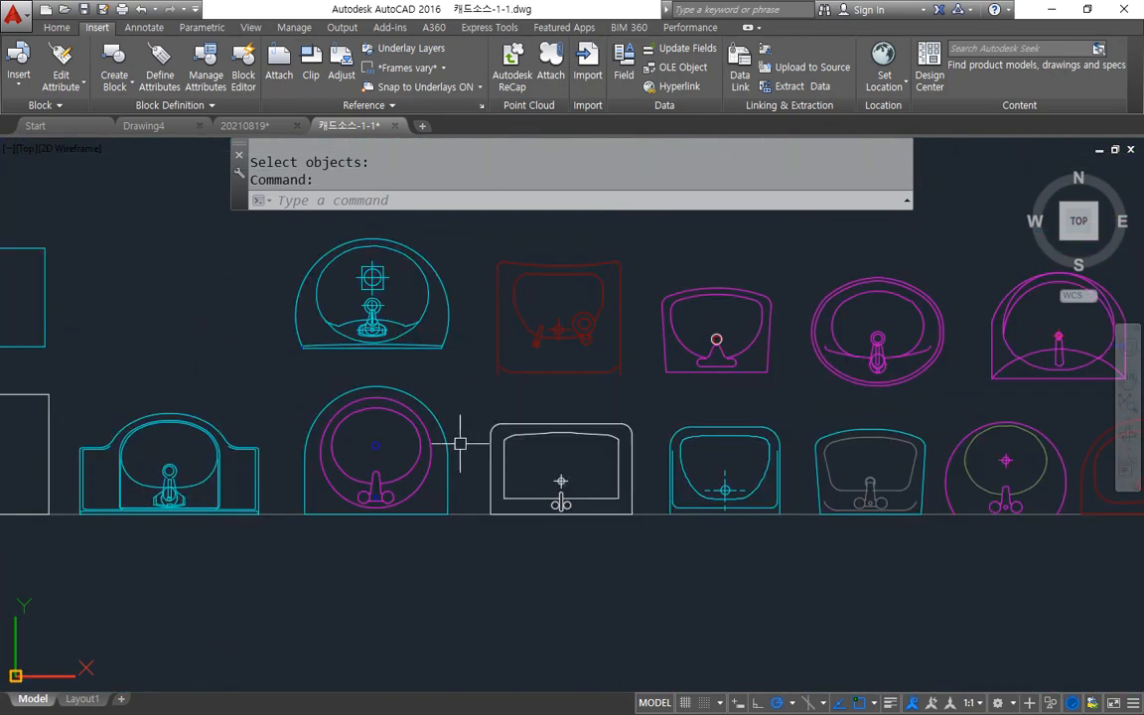
click(541, 433)
key(ctrl+c)
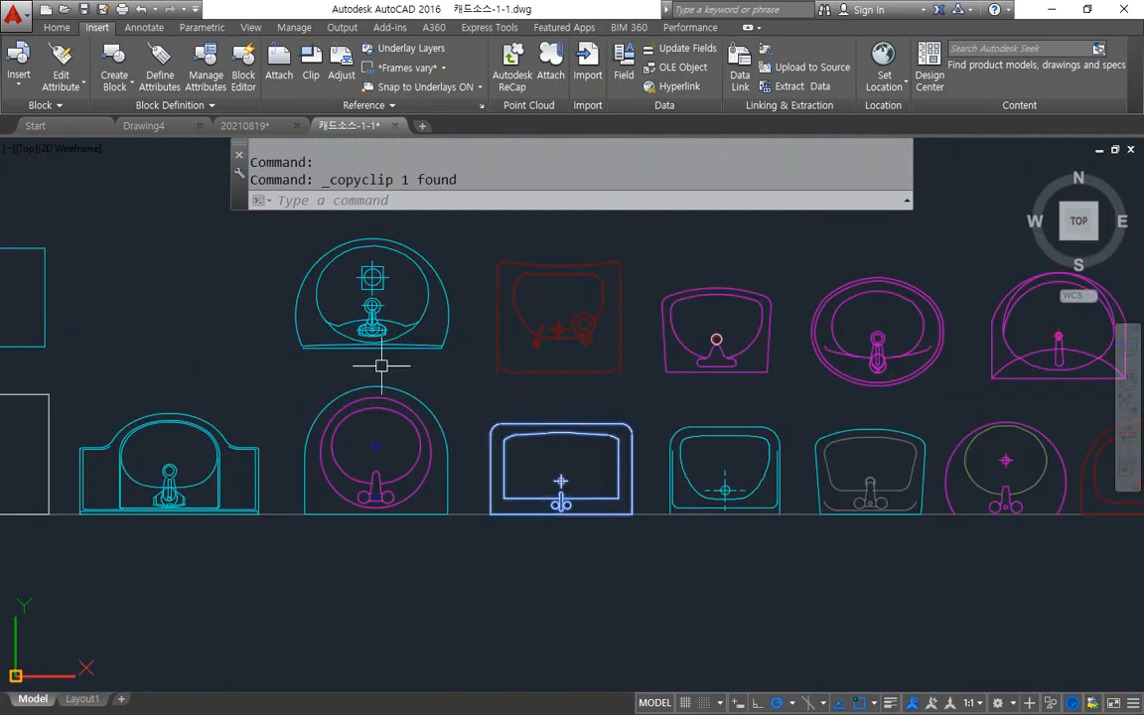
Step: Switch to the 20210819 drawing and paste the copied washbasin inside the room with the bathtub, near its centre-left
click(244, 125)
key(ctrl+v)
key(ctrl+v)
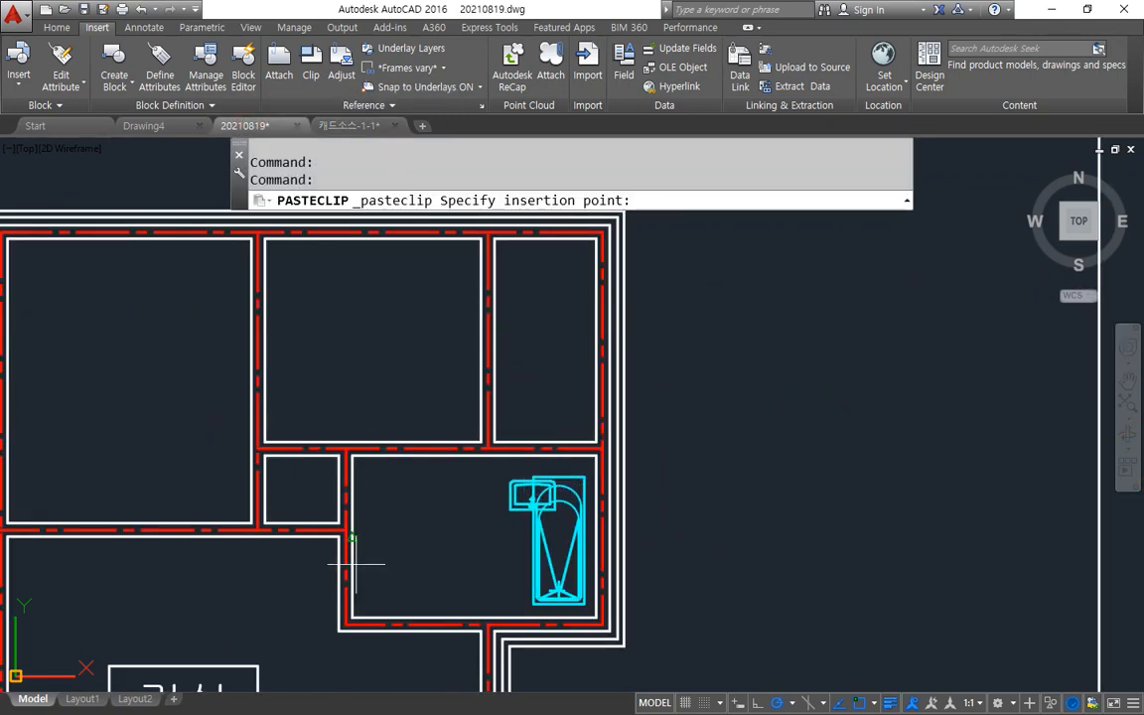
click(243, 589)
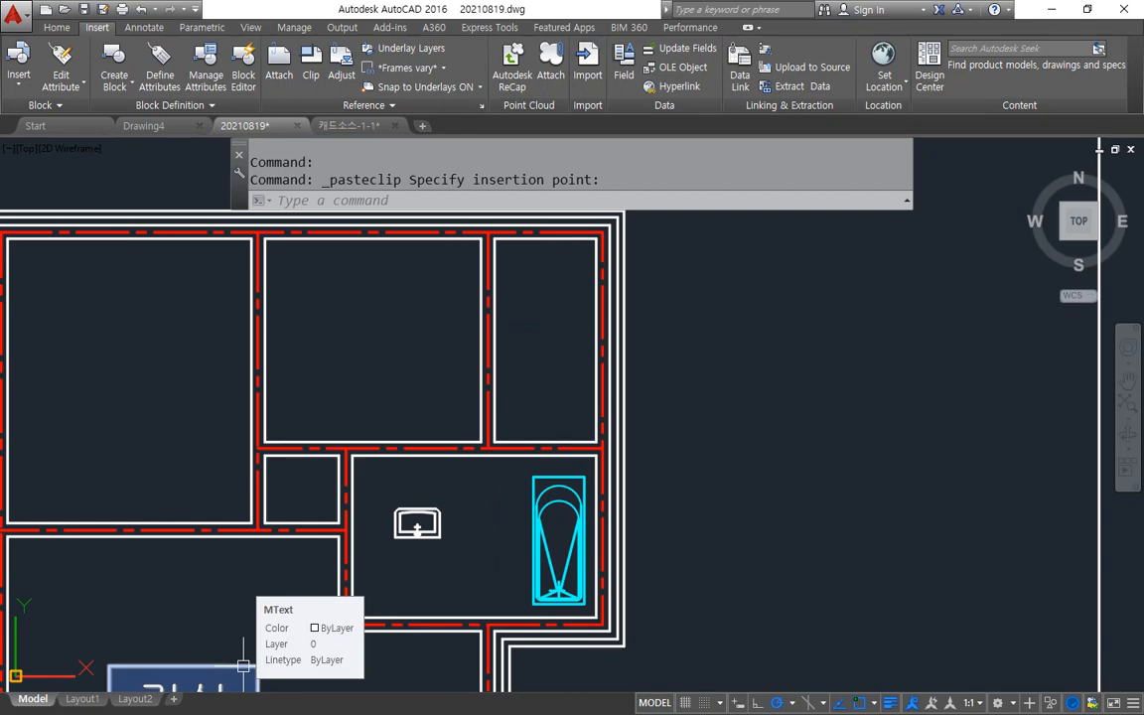
Step: Return to the 캐드소스-1-1 drawing and locate the complete bathroom layout with tub, basin and toilet
key(ctrl+Tab)
scroll(695, 367, down, 4)
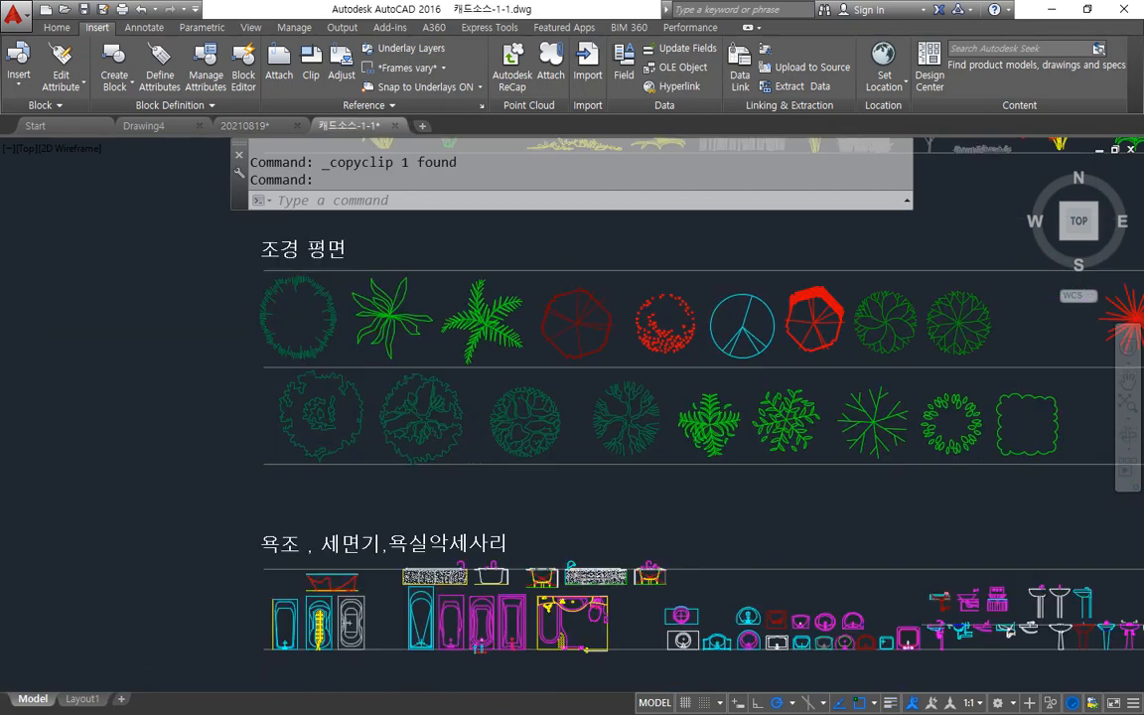
scroll(567, 369, up, 2)
scroll(654, 414, up, 2)
mouse_move(653, 414)
middle_down()
mouse_move(537, 313)
mouse_move(527, 130)
middle_up()
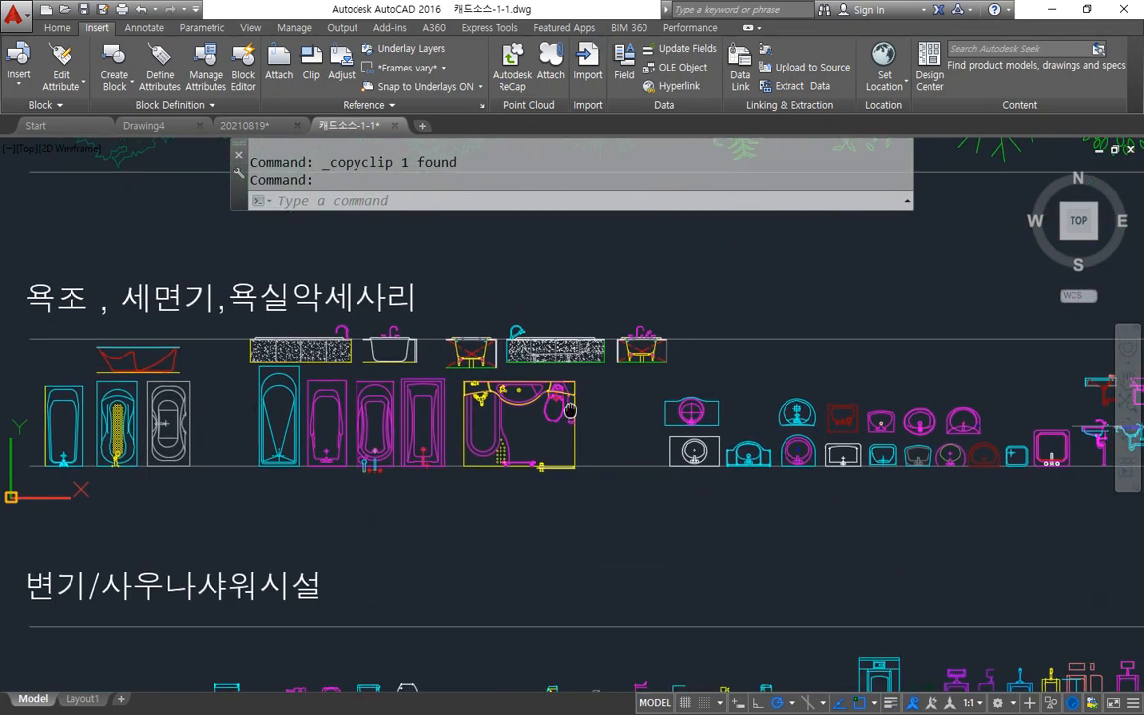
scroll(596, 467, up, 4)
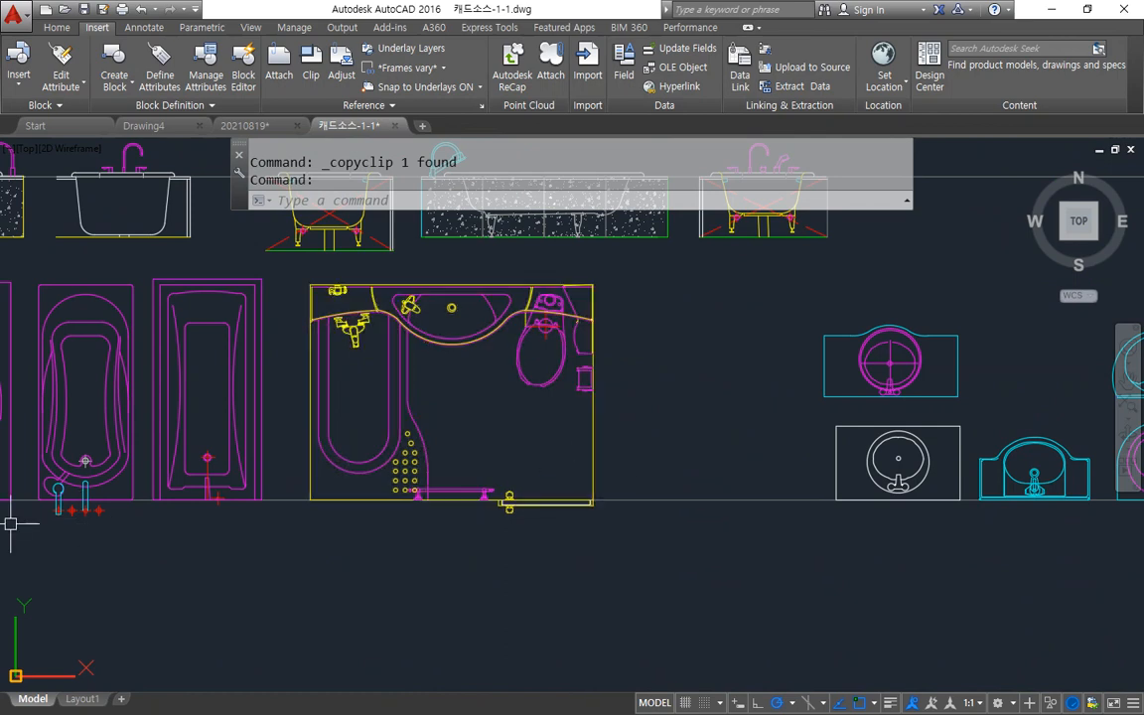
Step: Switch to the Notepad lecture notes, append "(선택한 객체만 저장하기)" to the WBlock line, and return to AutoCAD
key(alt+Tab)
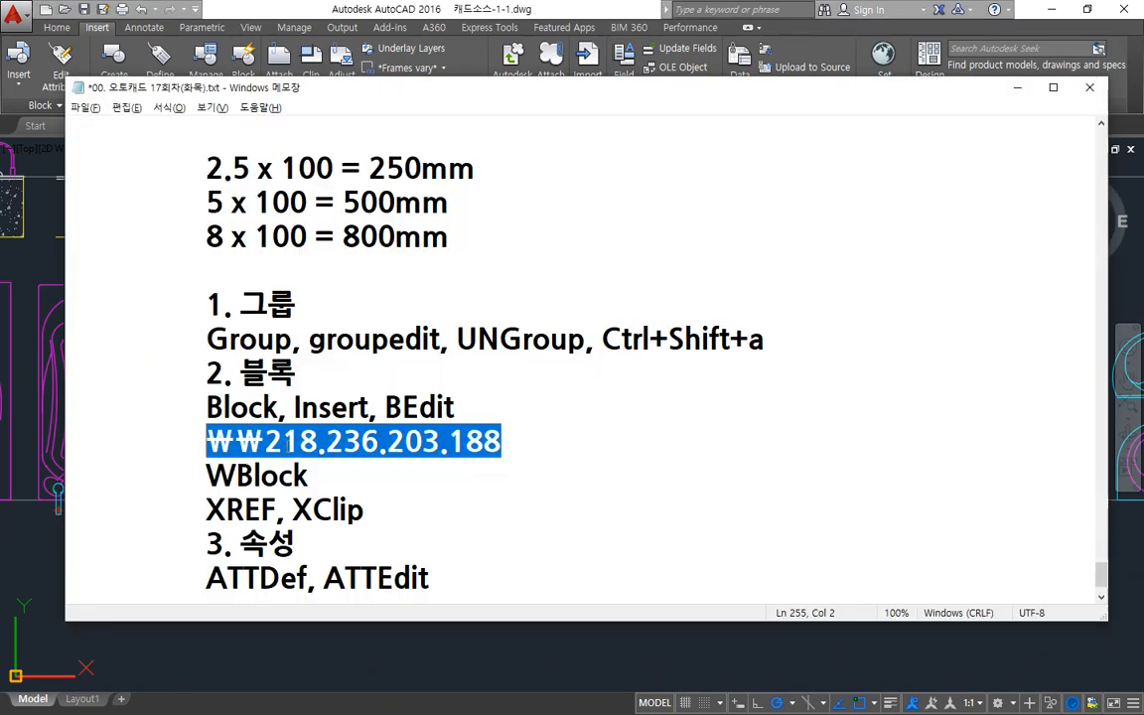
drag(195, 474, 319, 481)
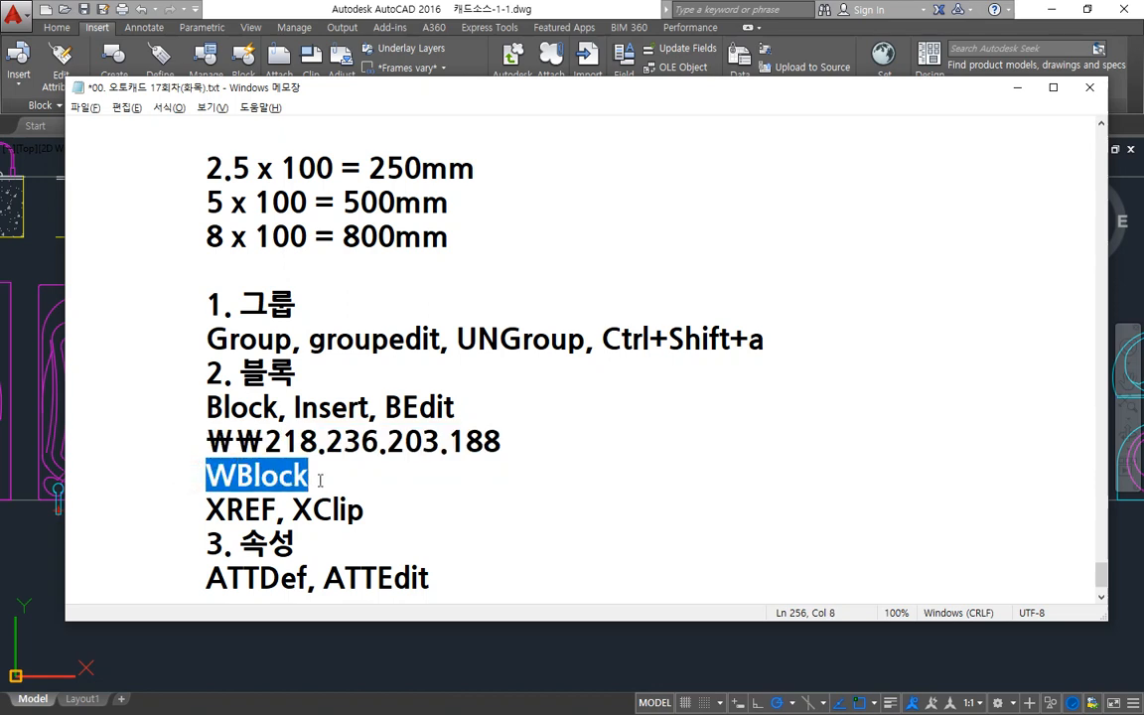
click(381, 482)
drag(302, 478, 204, 472)
click(360, 481)
text((선택한 객체만 저장하)
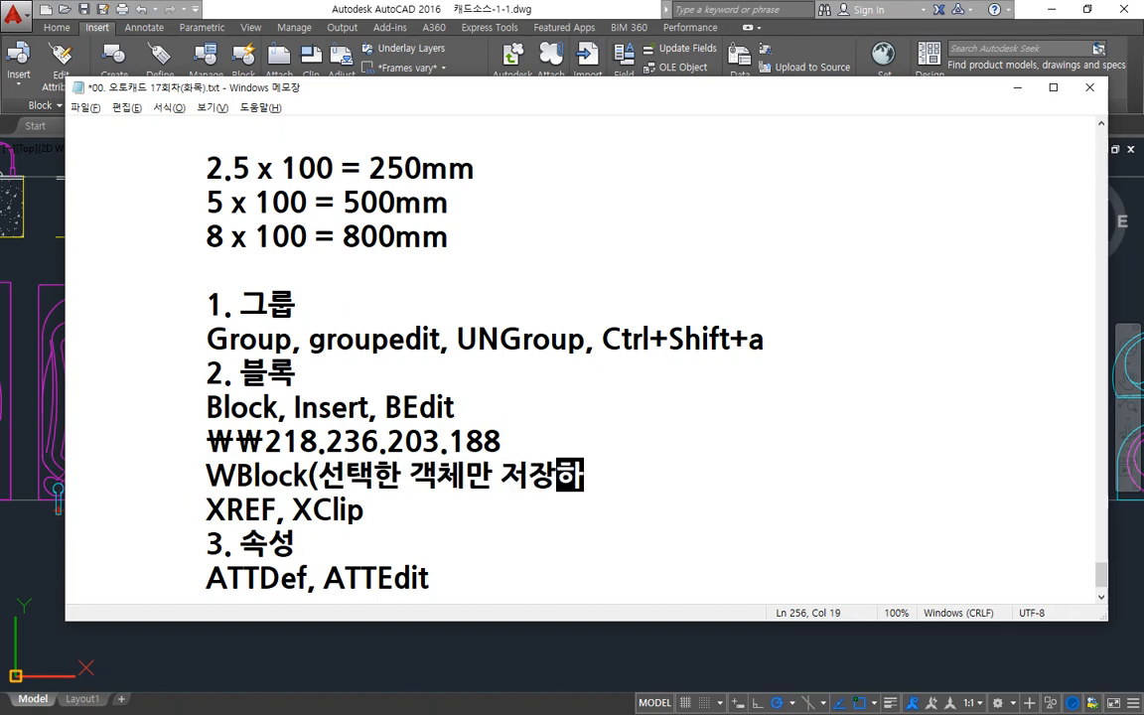
text(기))
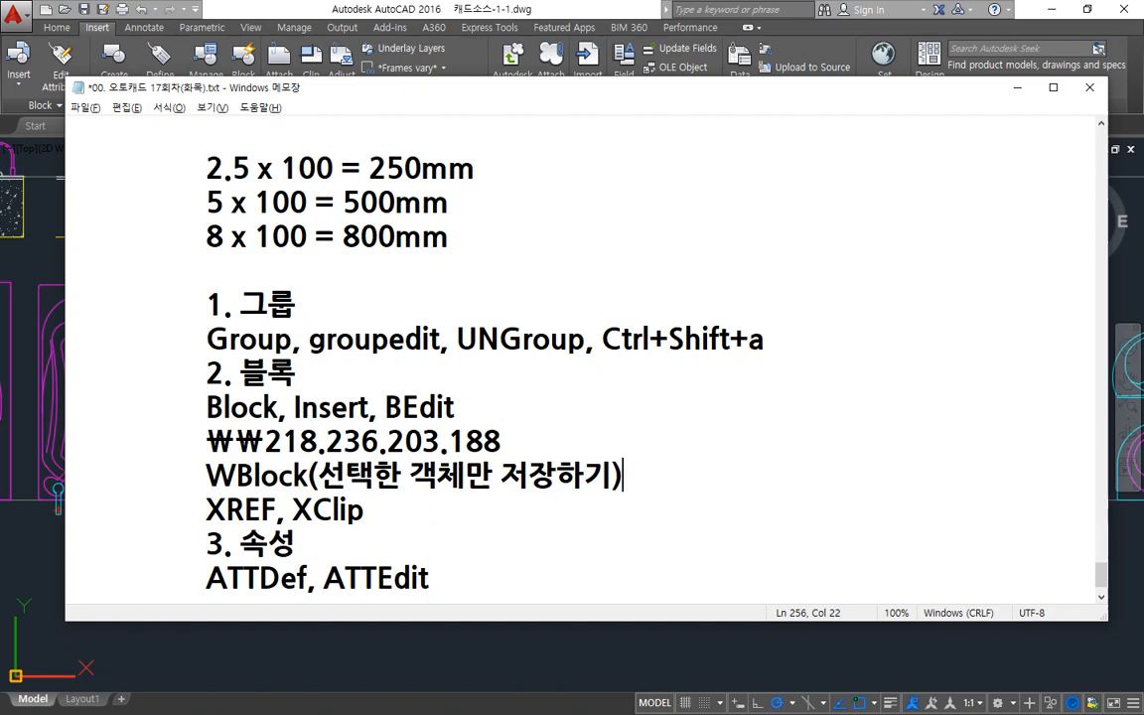
click(31, 293)
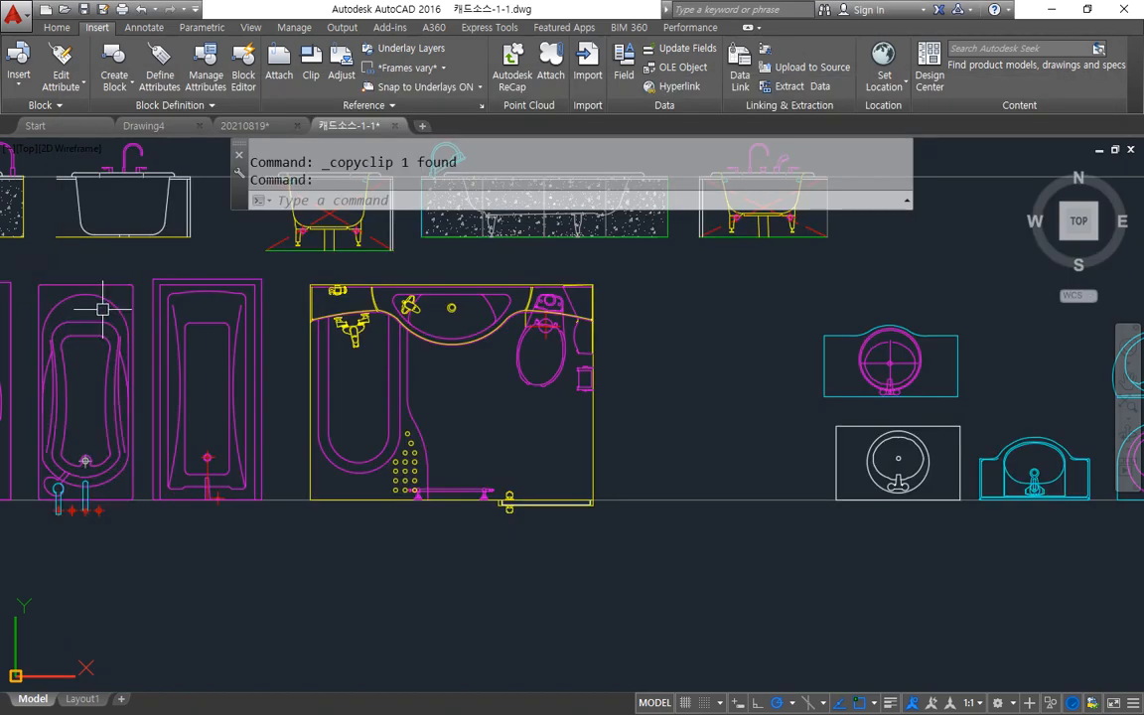
Step: Start WBLOCK and set its base point at the lower-left corner of the yellow bathroom layout
text(w)
text(k)
key(Return)
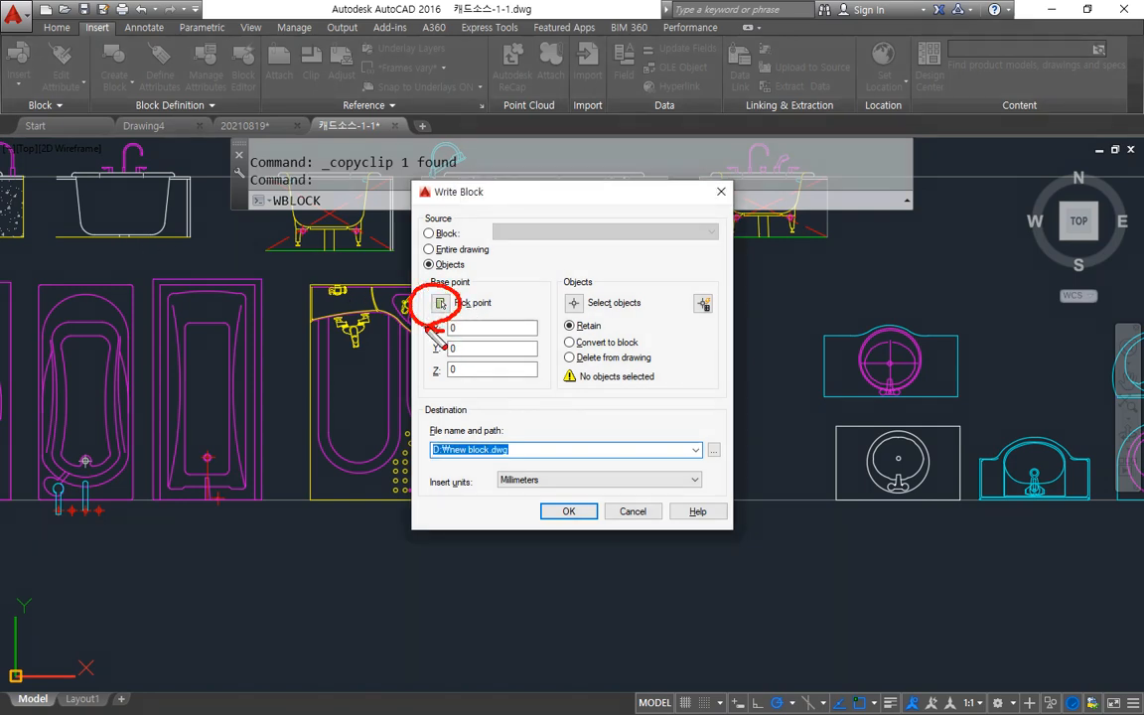
mouse_move(607, 318)
mouse_down()
mouse_move(574, 322)
mouse_move(599, 306)
mouse_up()
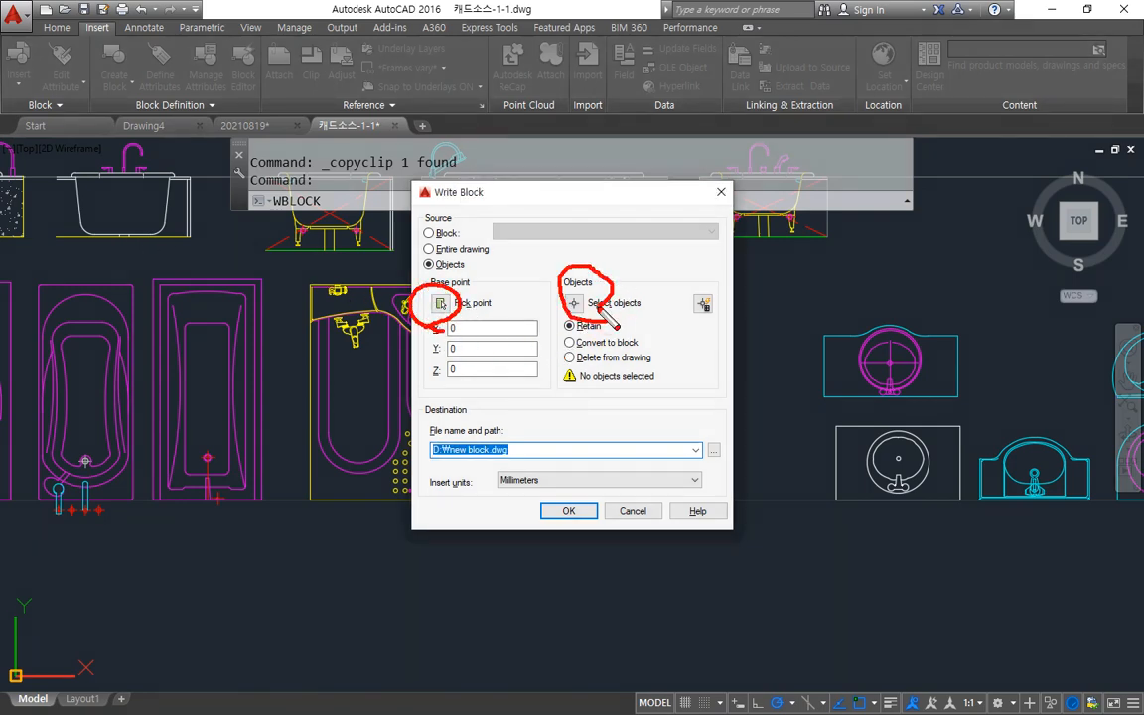
drag(428, 460, 698, 463)
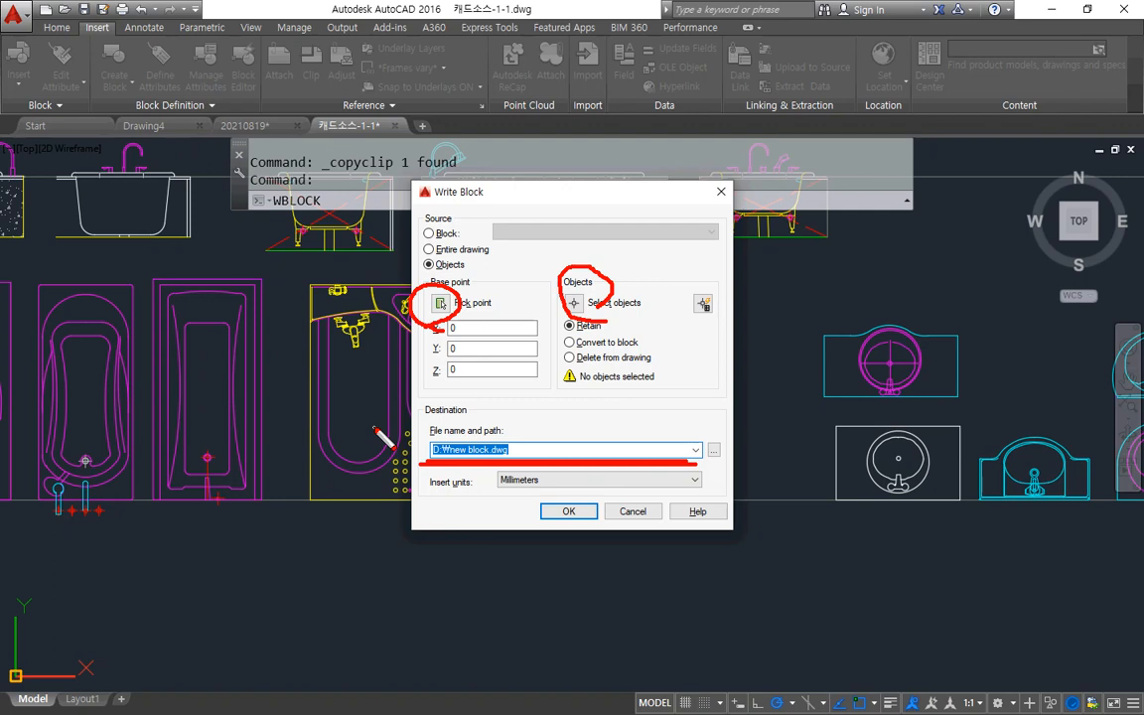
key(Escape)
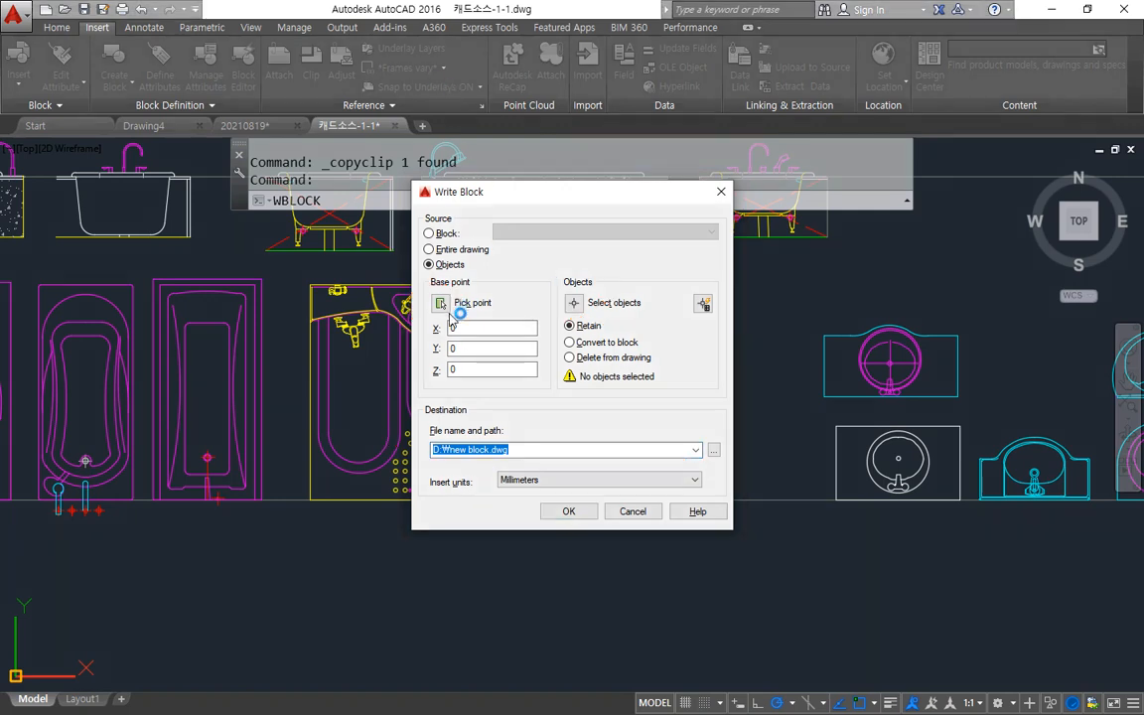
click(442, 304)
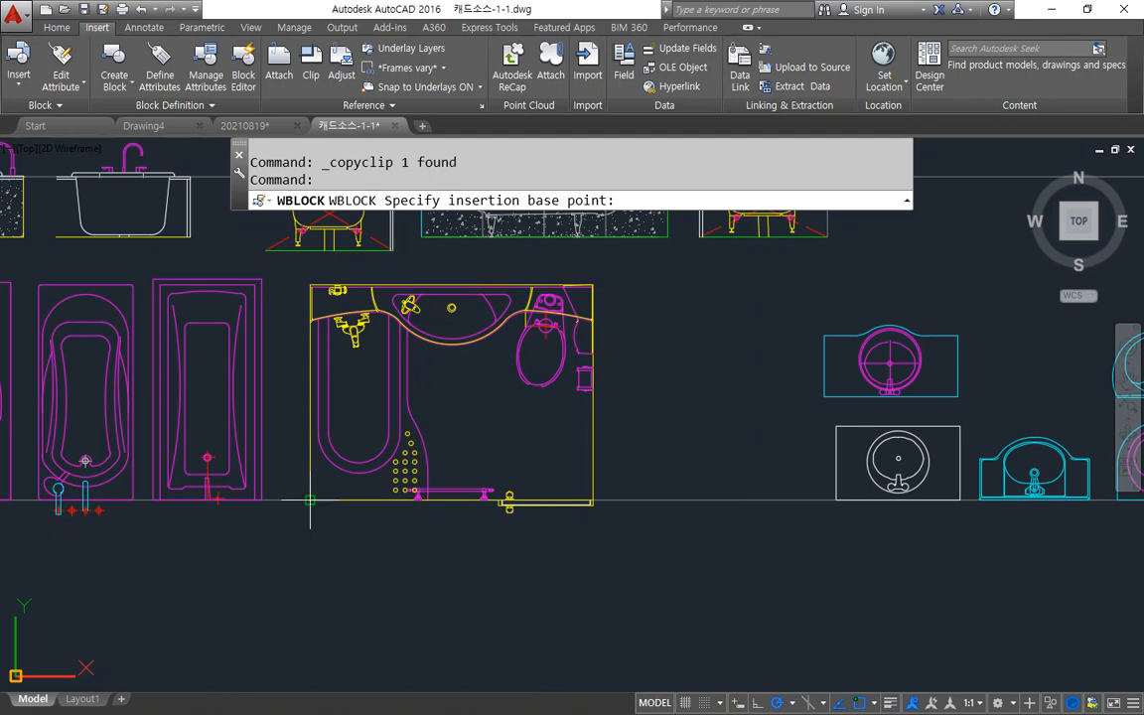
click(310, 499)
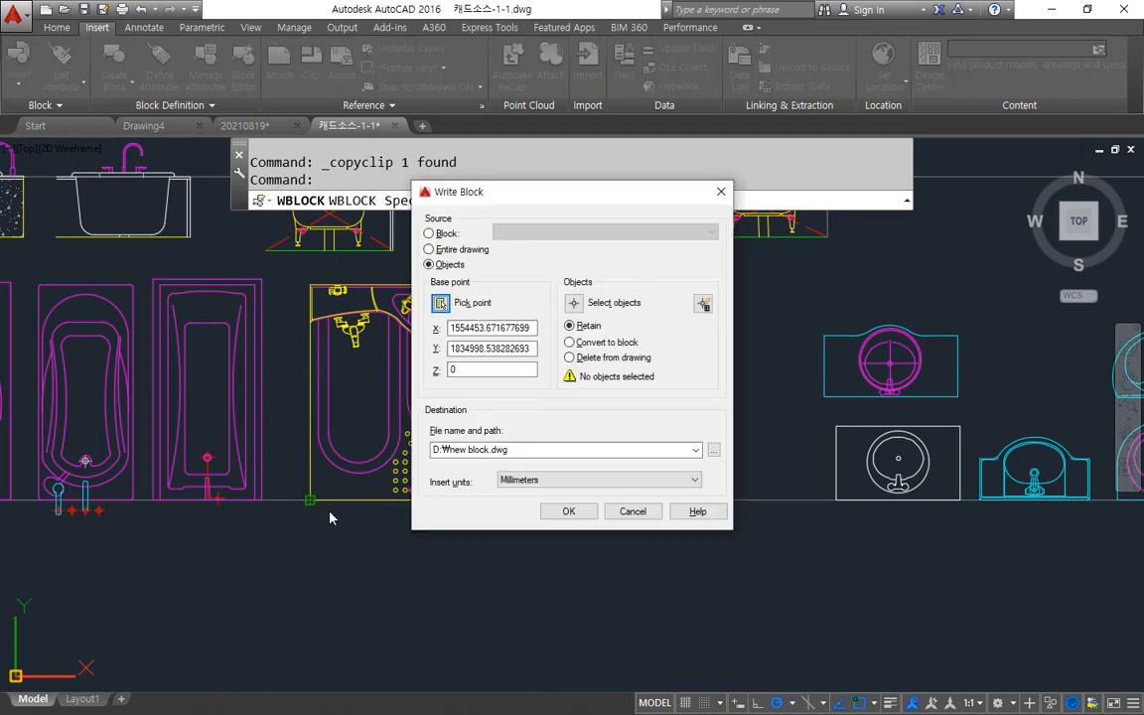
Step: Select the entire yellow and magenta bathroom layout as the object to write out
click(571, 302)
click(289, 271)
click(601, 516)
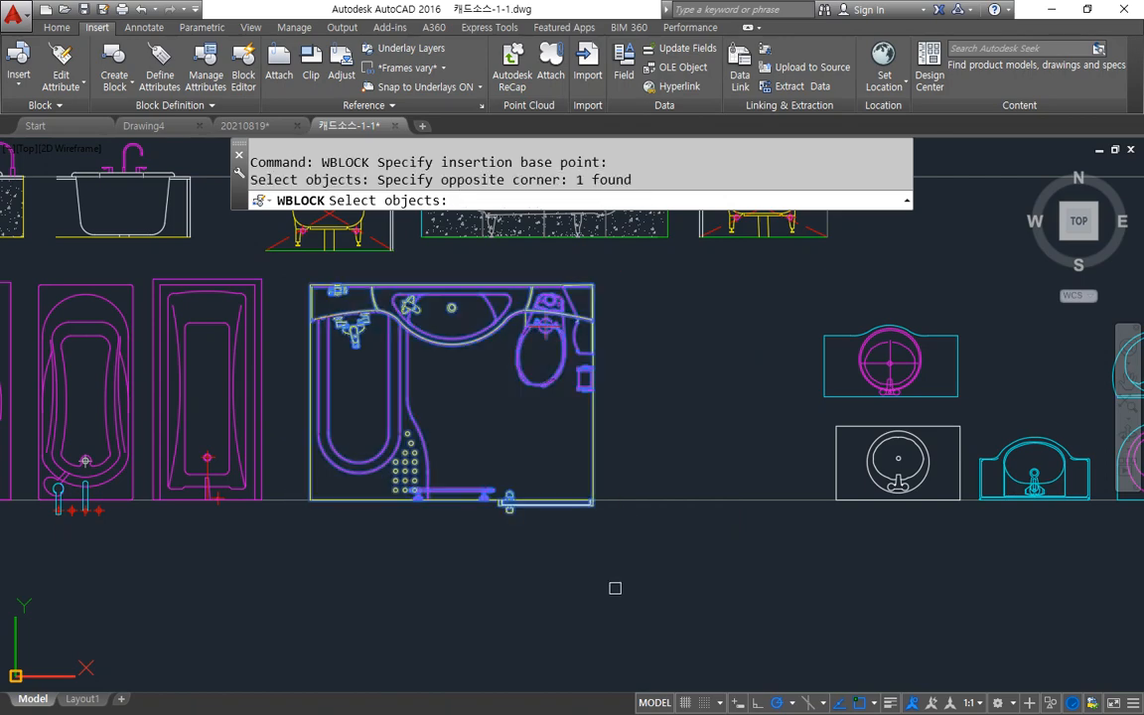
key(Return)
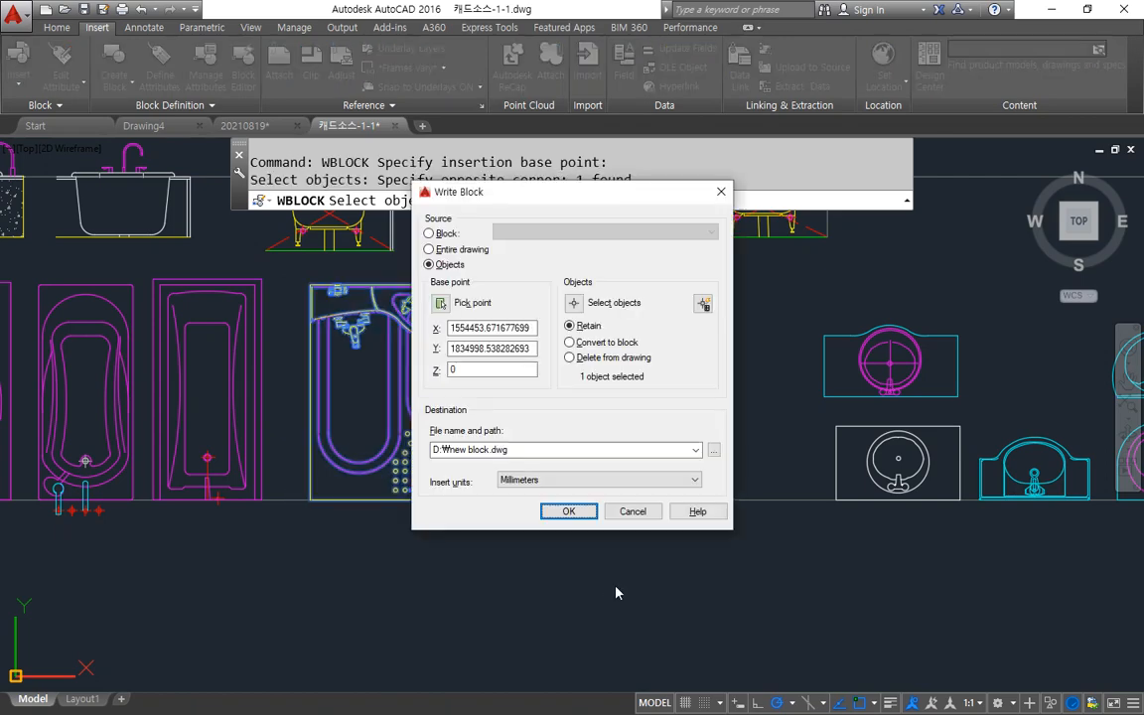
Step: Set the destination to 욕조Set.dwg on drive D: and write out the block file in millimeters
click(566, 450)
click(713, 449)
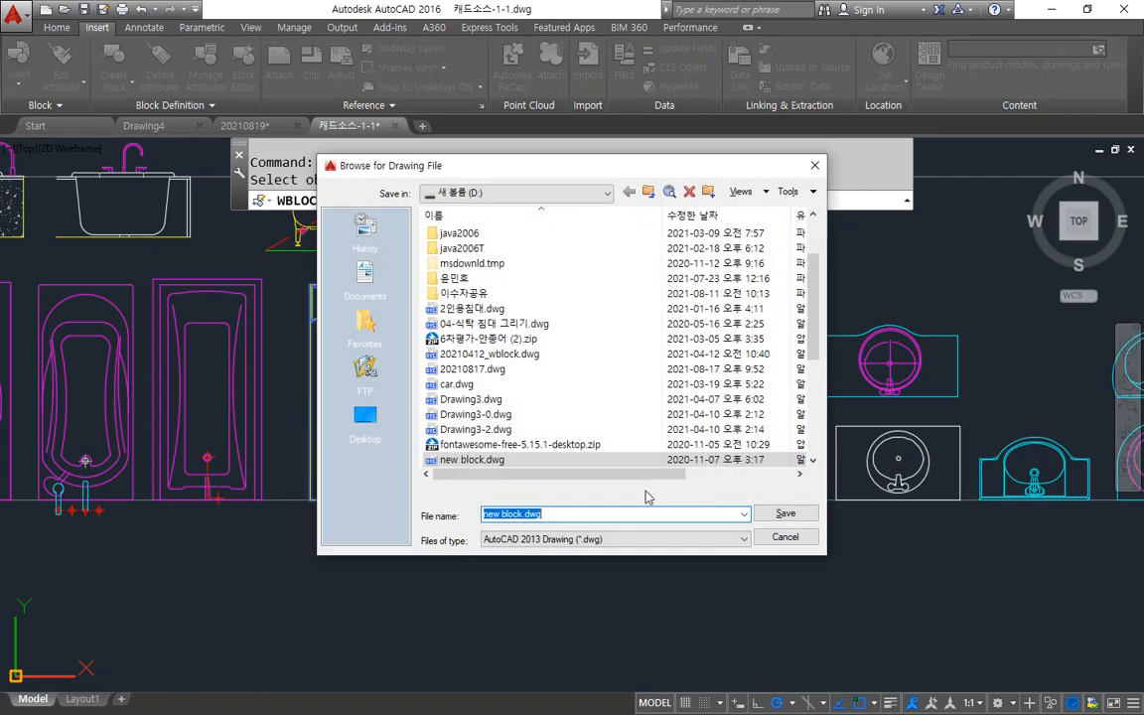
click(517, 514)
drag(523, 514, 427, 520)
text(dy)
key(BackSpace)
key(BackSpace)
text(욕조S)
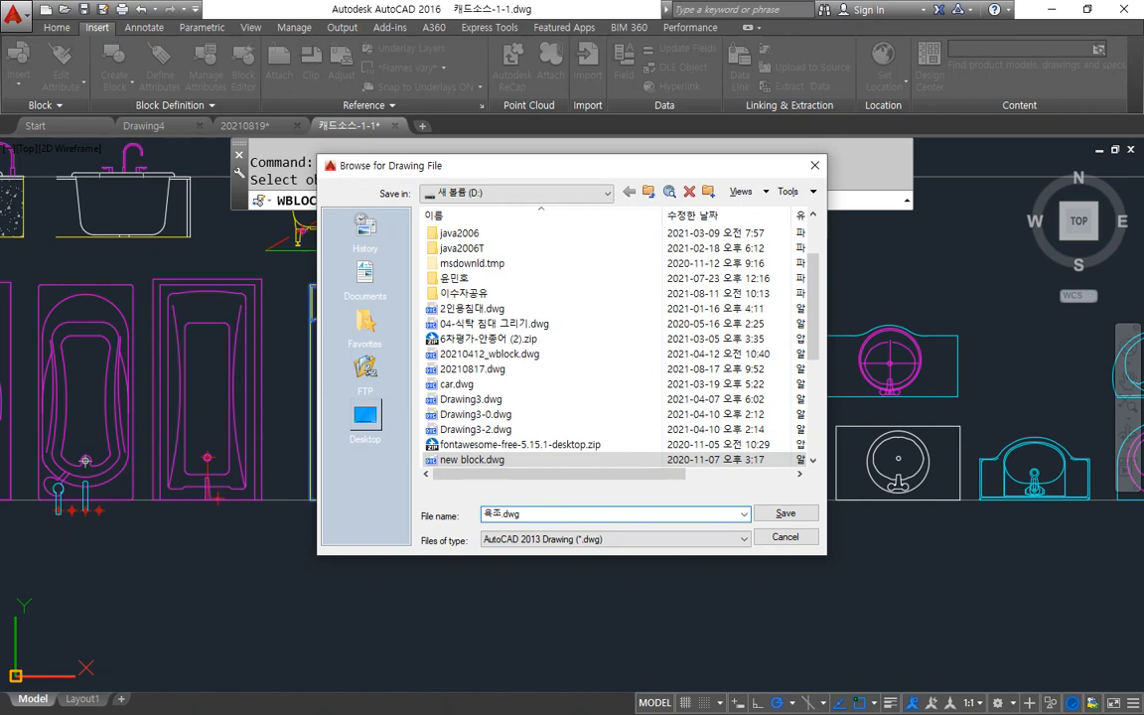
text(et)
click(785, 513)
key(ctrl+2)
mouse_move(183, 230)
mouse_down()
mouse_move(30, 5)
mouse_move(168, 198)
mouse_move(34, 45)
mouse_move(195, 195)
mouse_up()
key(Escape)
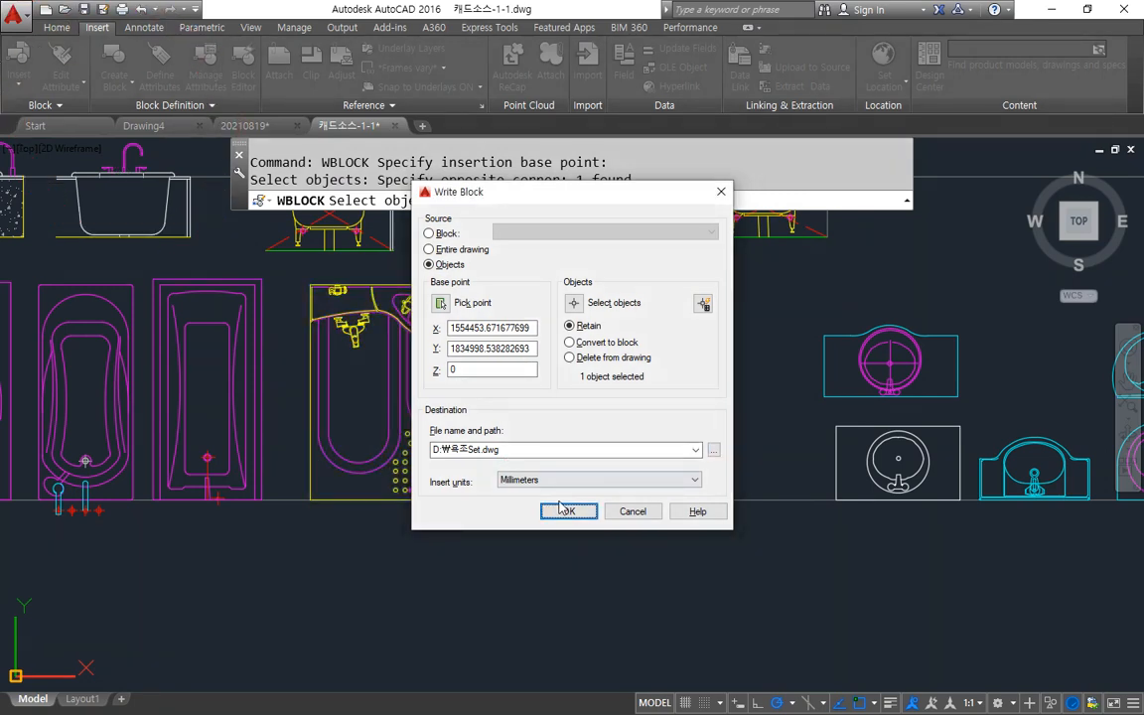
click(568, 511)
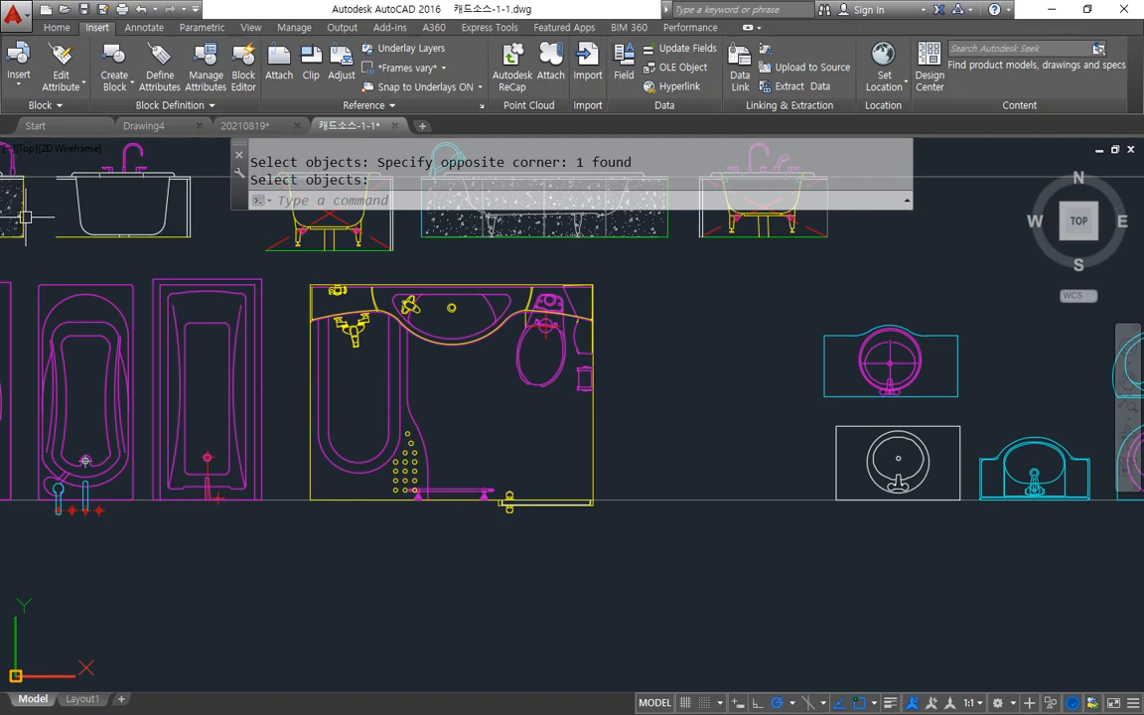
Step: Open 욕조Set.dwg from drive D: to check the exported bathroom layout, and close the drawing
key(ctrl+o)
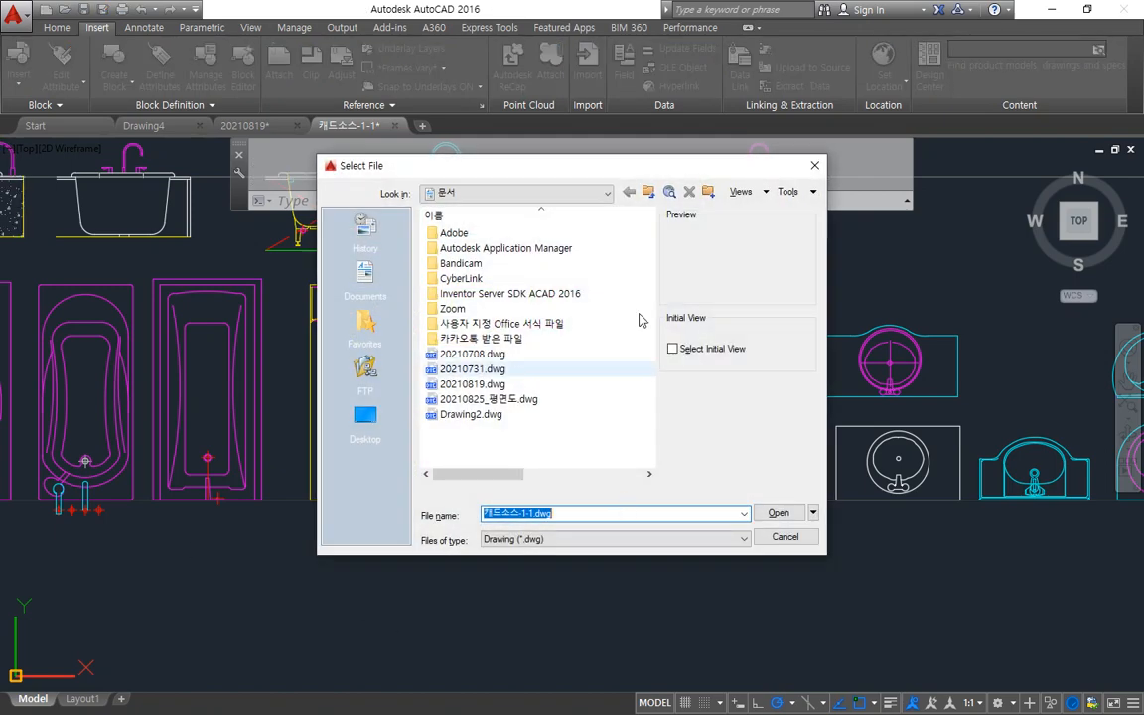
click(516, 194)
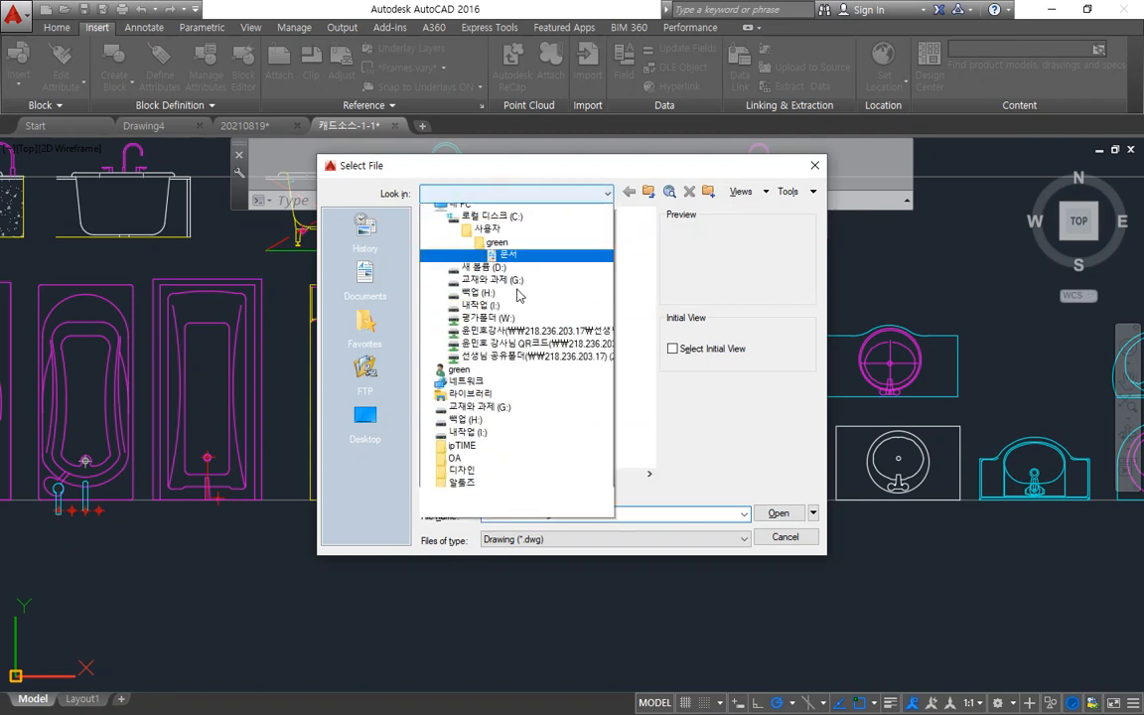
click(518, 295)
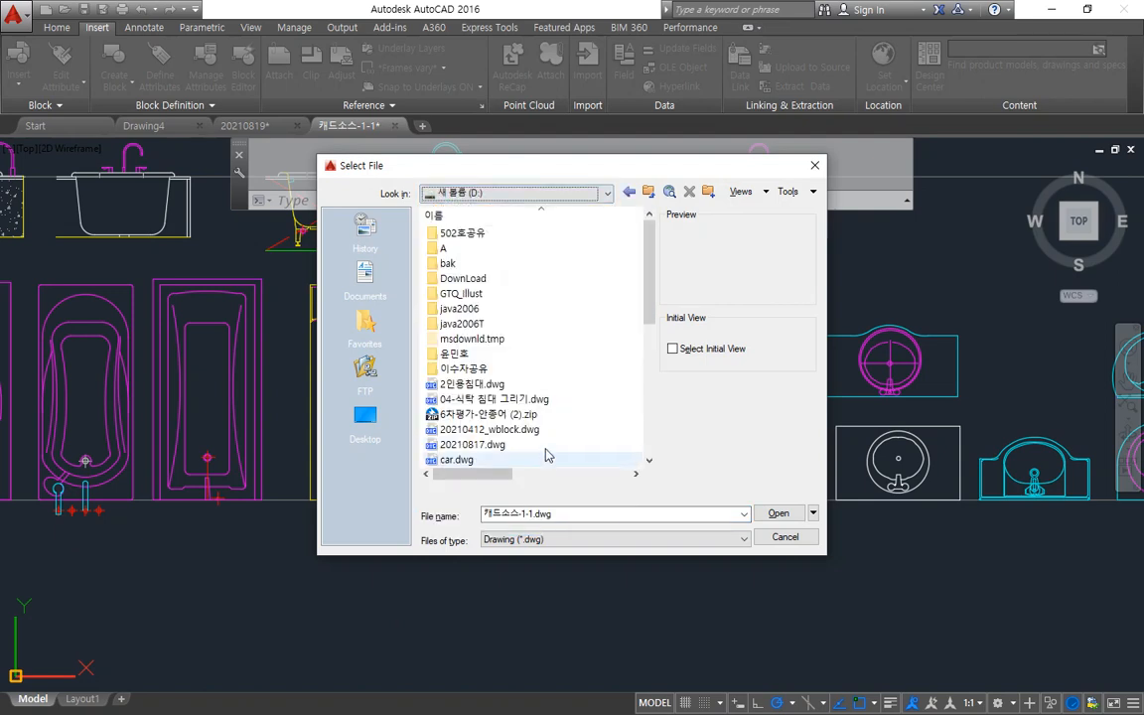
click(510, 443)
scroll(556, 425, down, 1)
scroll(556, 425, down, 6)
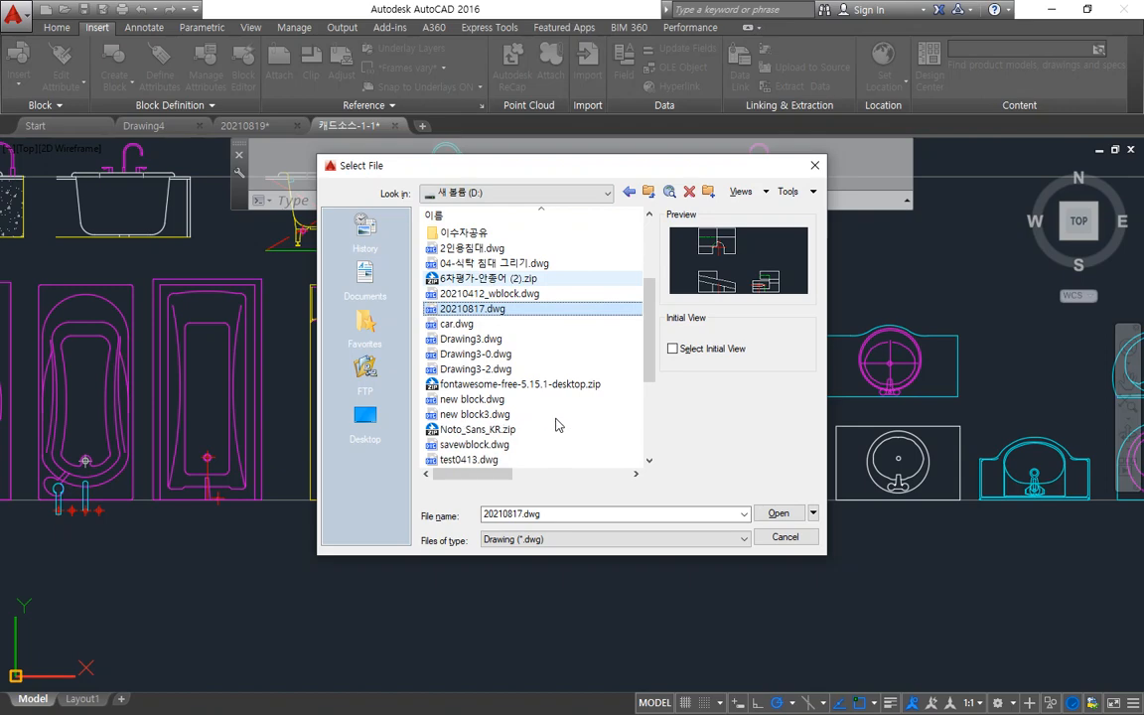
click(467, 399)
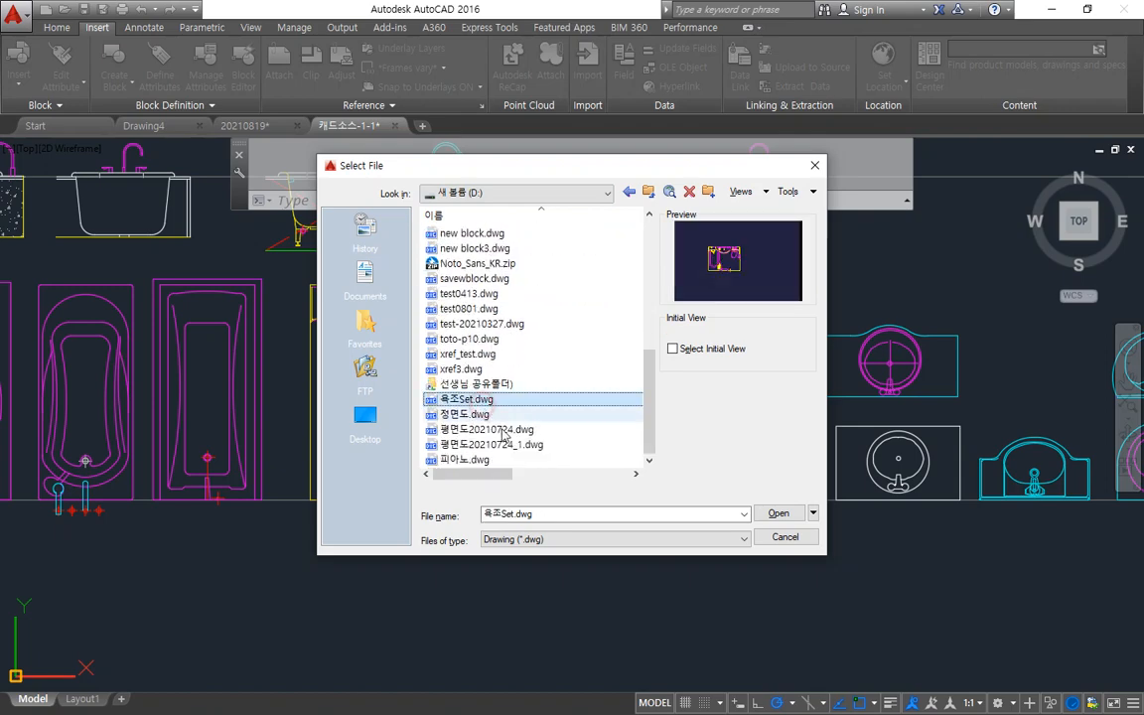
click(770, 513)
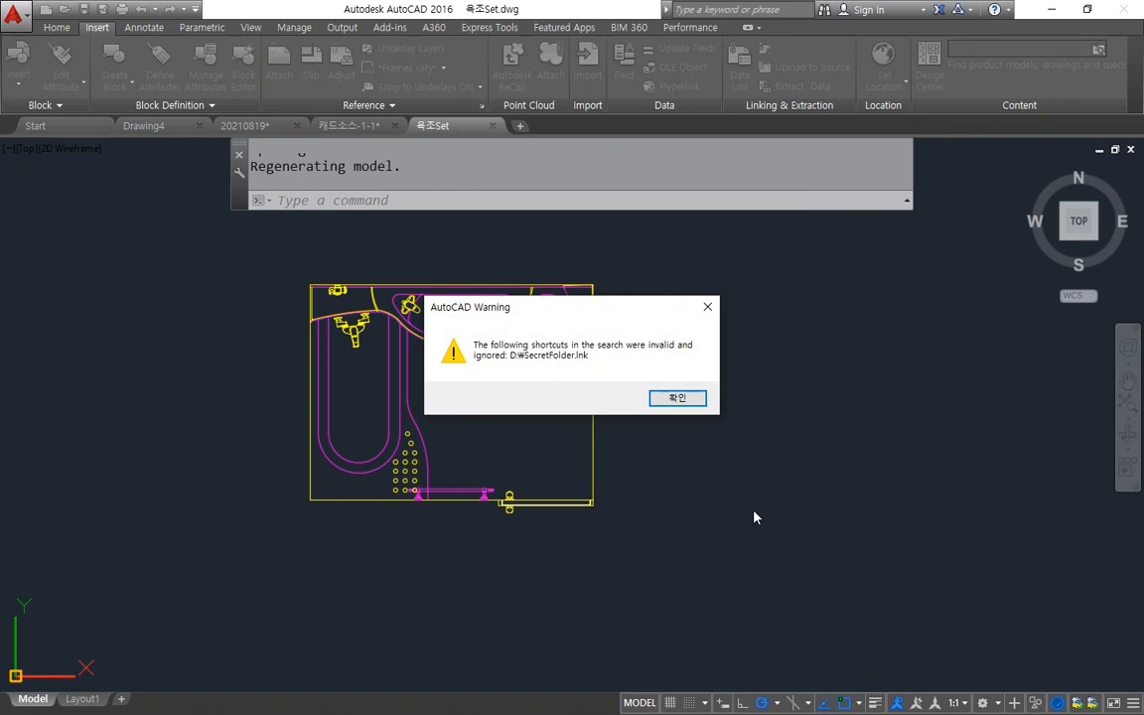
click(675, 398)
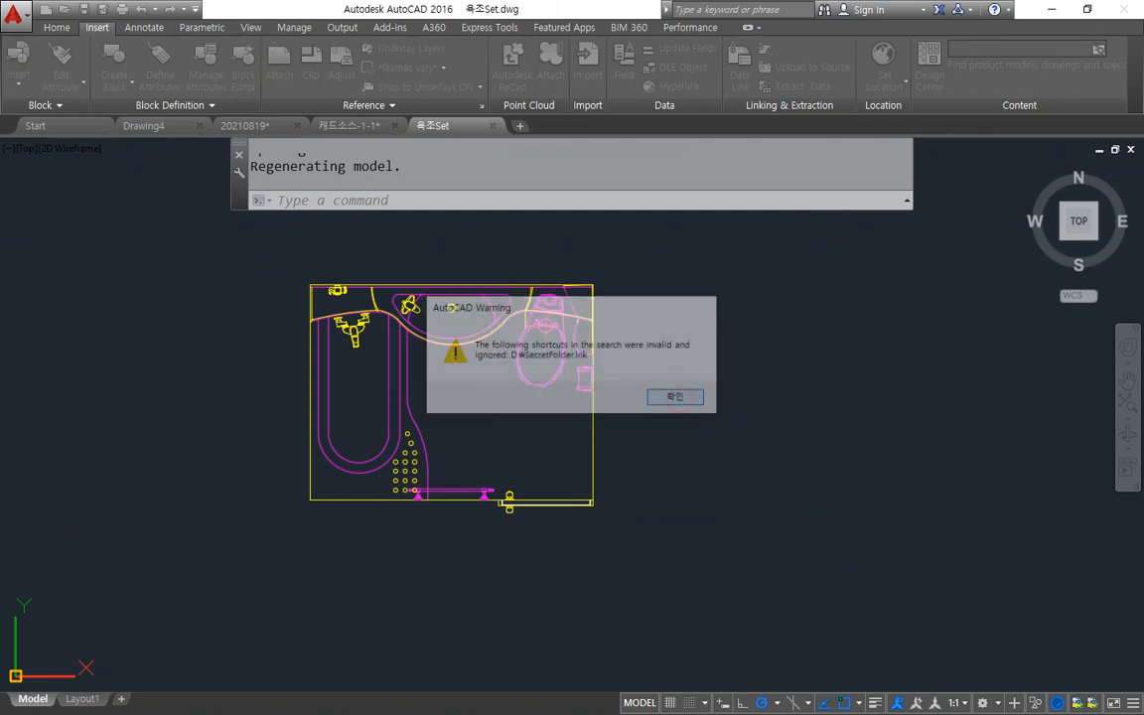
click(492, 126)
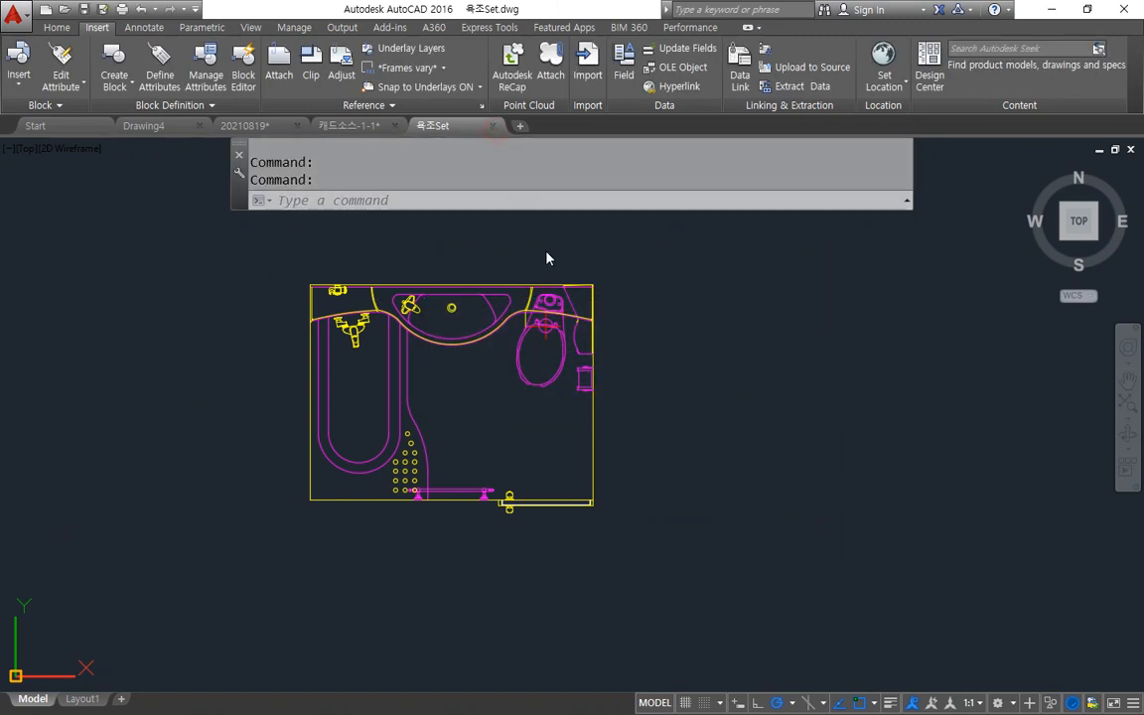
Step: In the 20210819 drawing, start INSERT and choose 욕조Set.dwg from drive D: as the block file
click(263, 125)
scroll(417, 526, down, 5)
scroll(484, 437, up, 3)
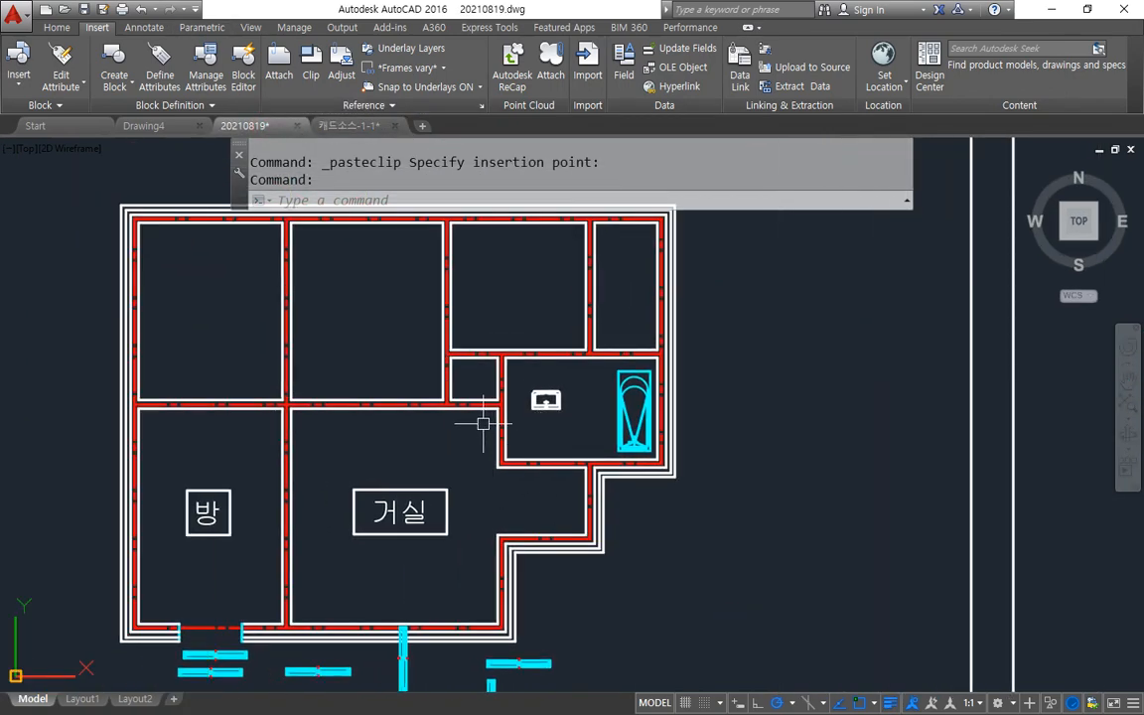
text(i)
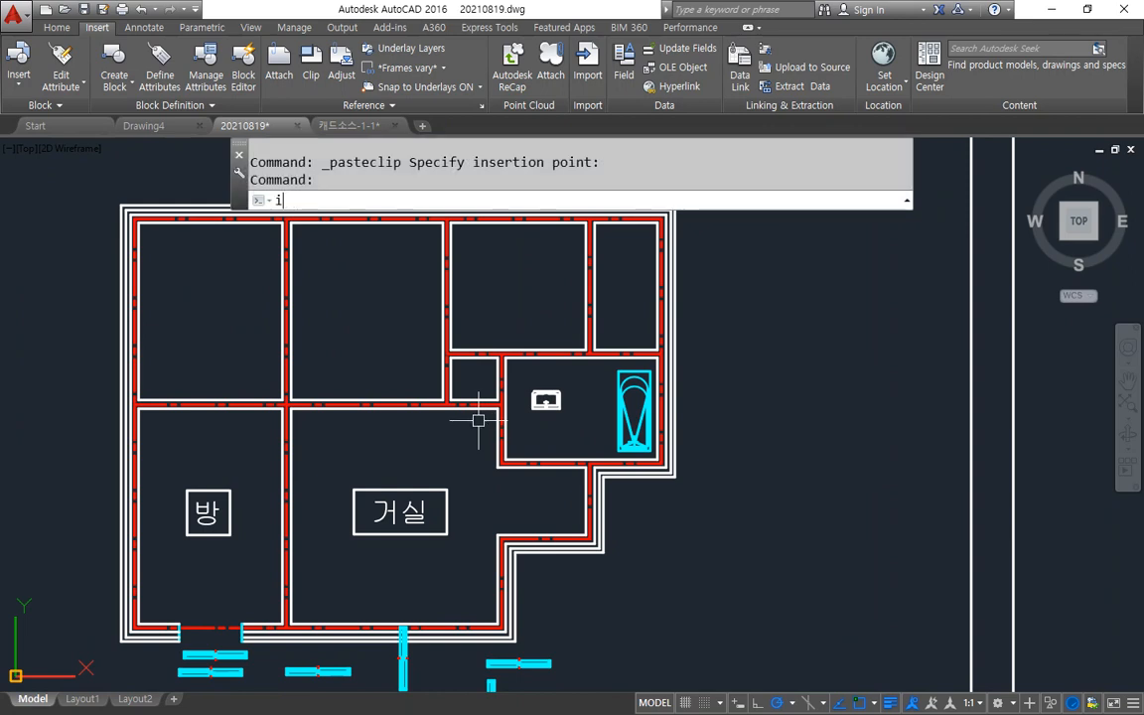
key(Return)
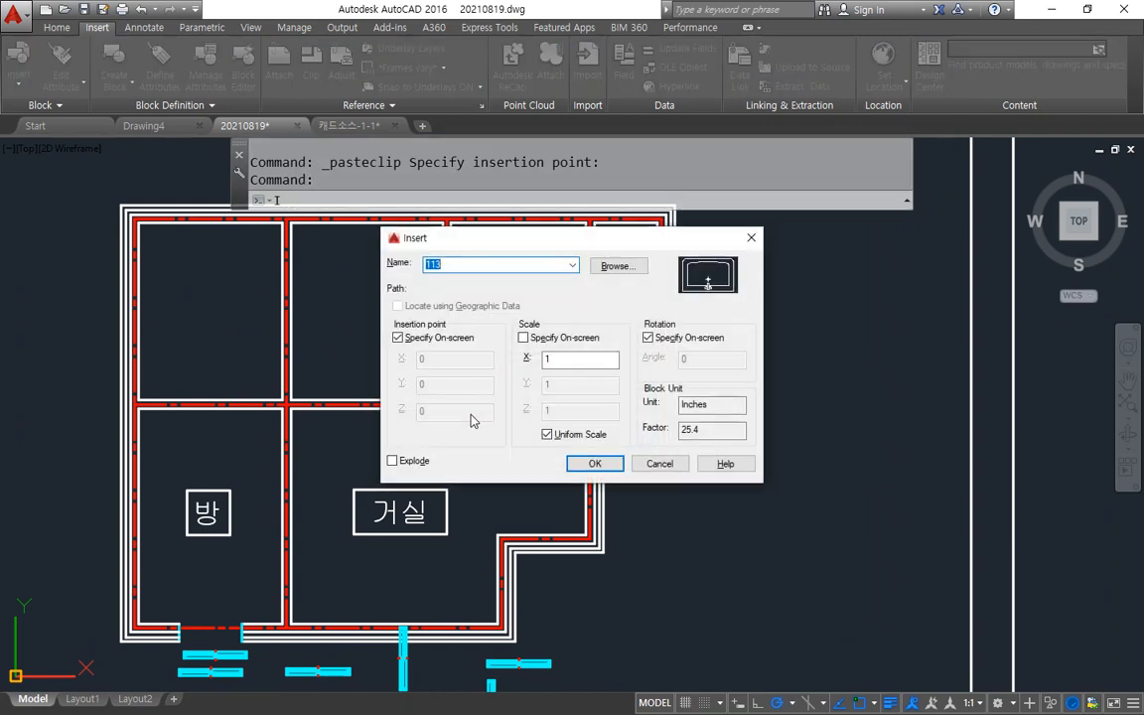
mouse_move(635, 248)
mouse_down()
mouse_move(651, 261)
mouse_move(630, 310)
mouse_up()
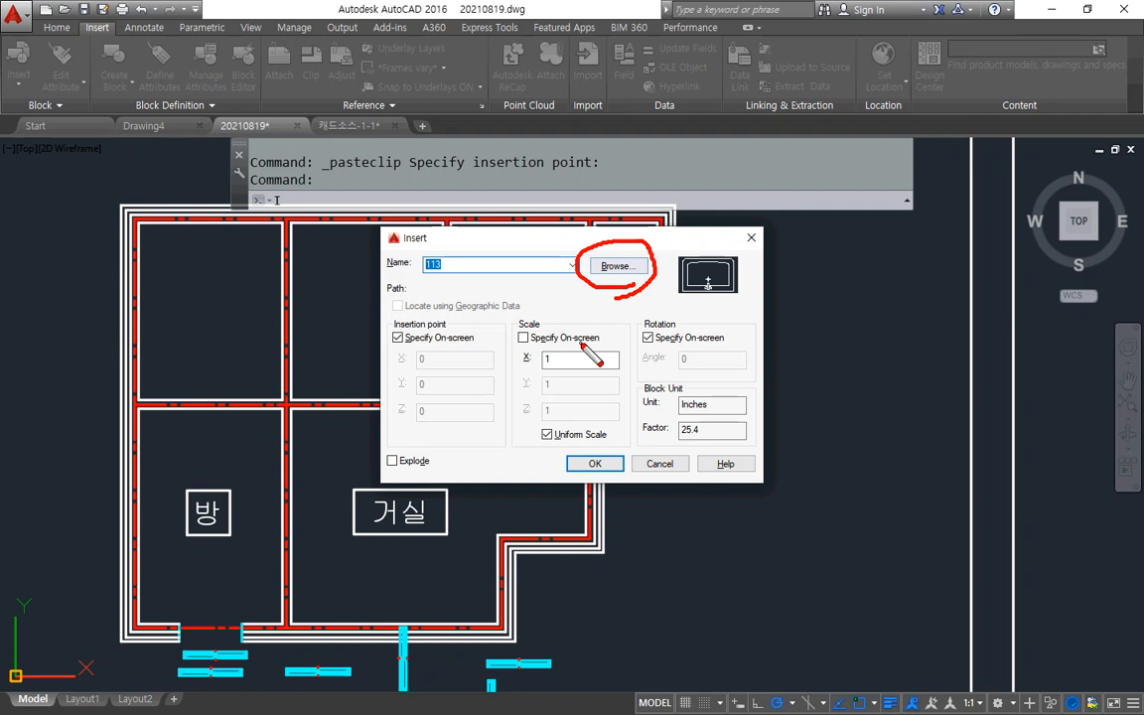
click(602, 272)
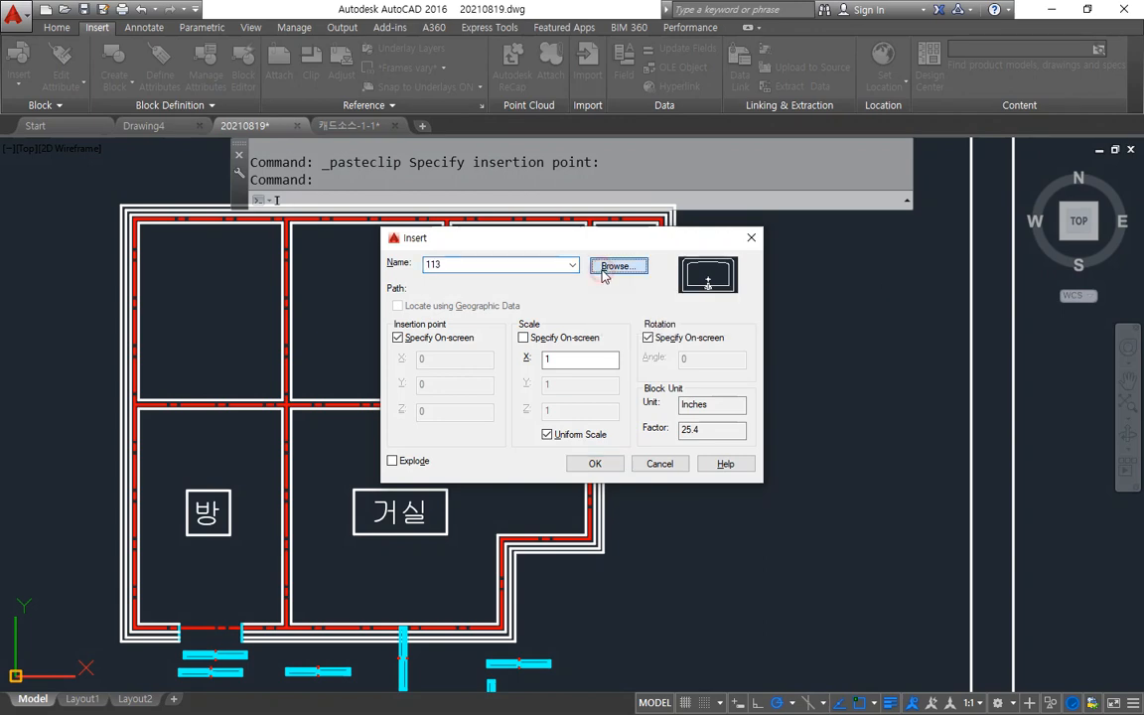
click(566, 198)
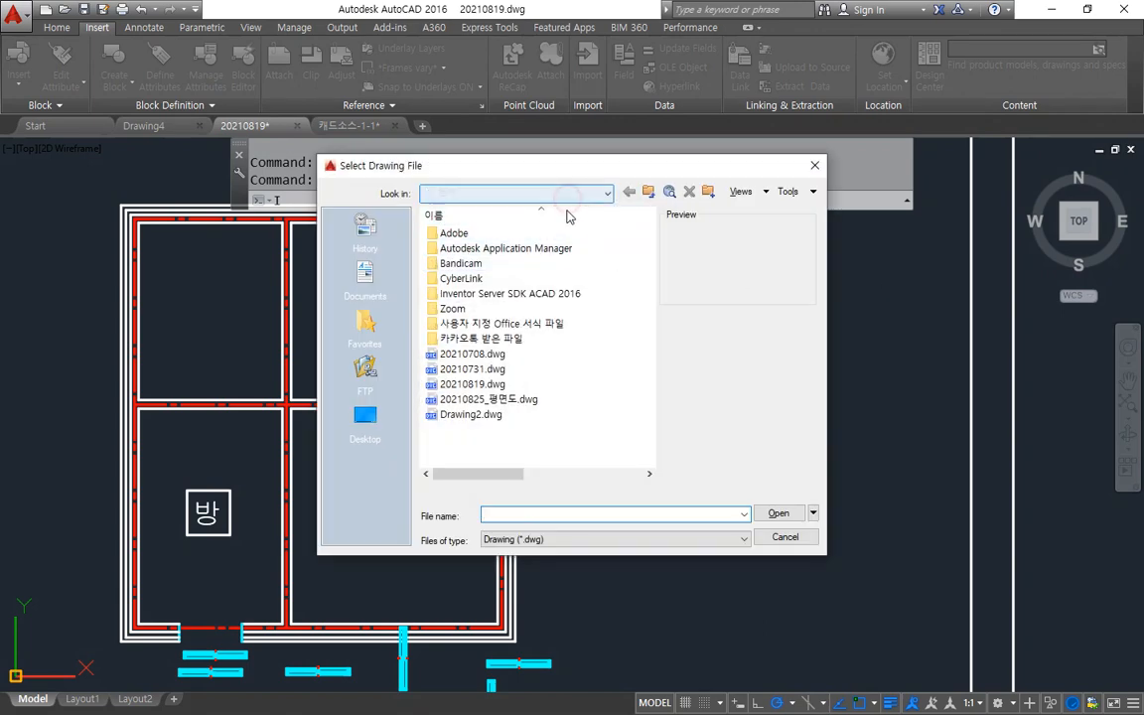
click(545, 287)
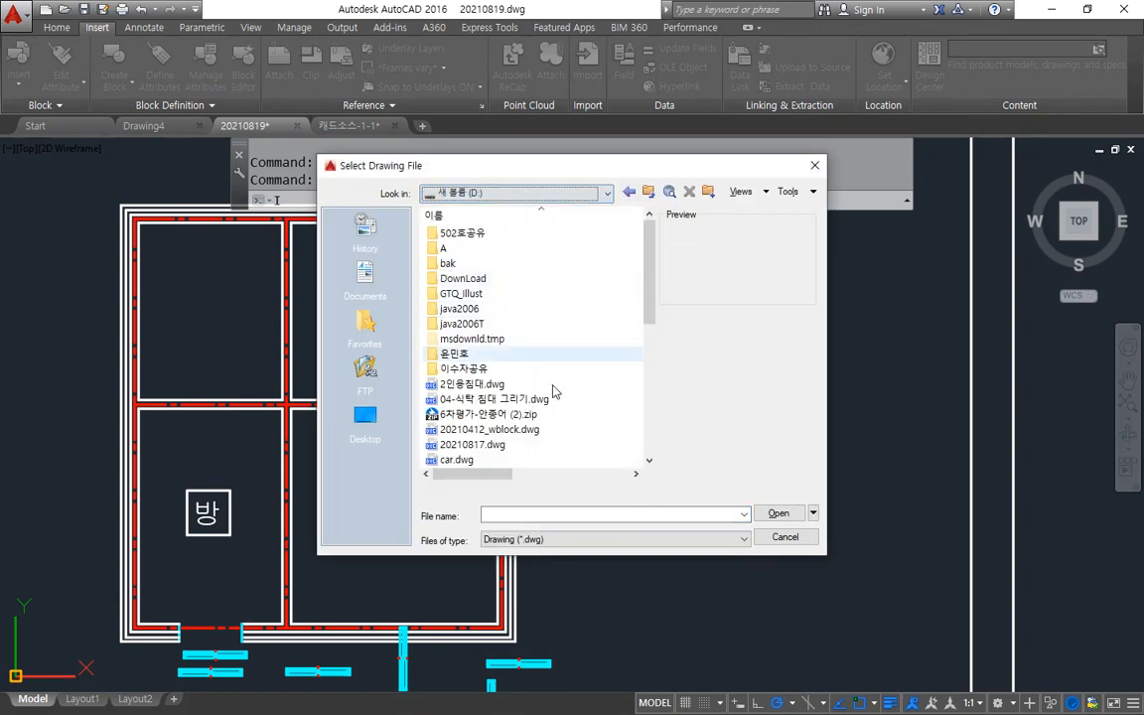
click(551, 414)
scroll(562, 403, down, 6)
scroll(542, 428, down, 1)
click(516, 399)
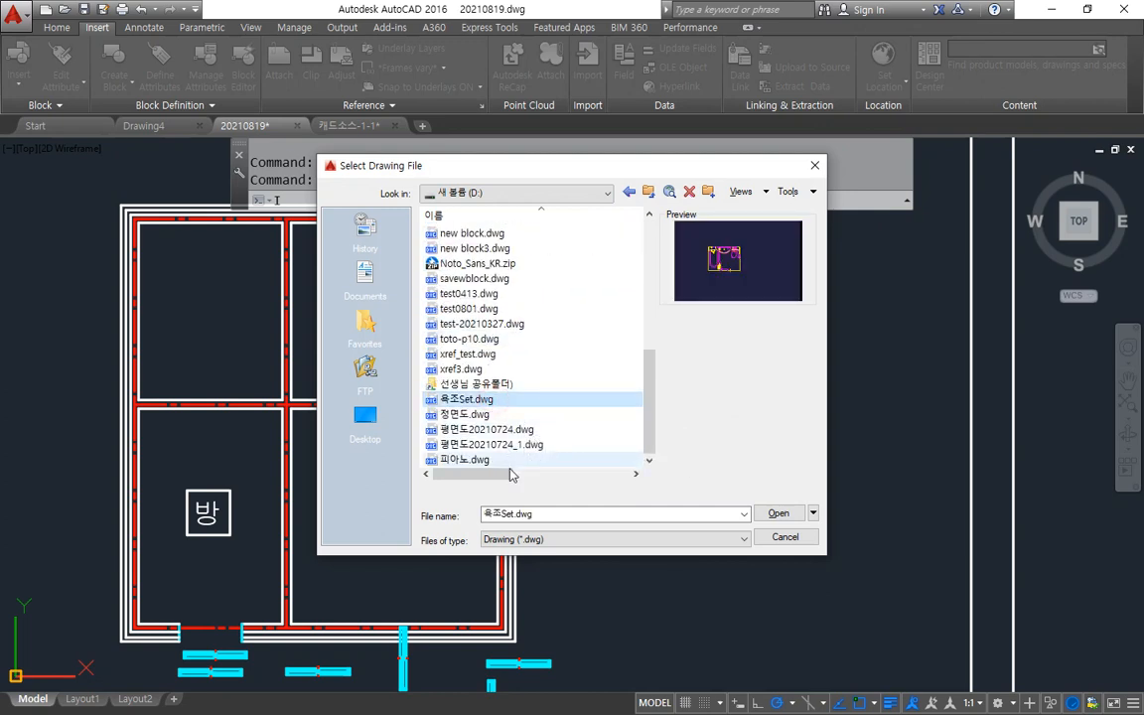
click(777, 516)
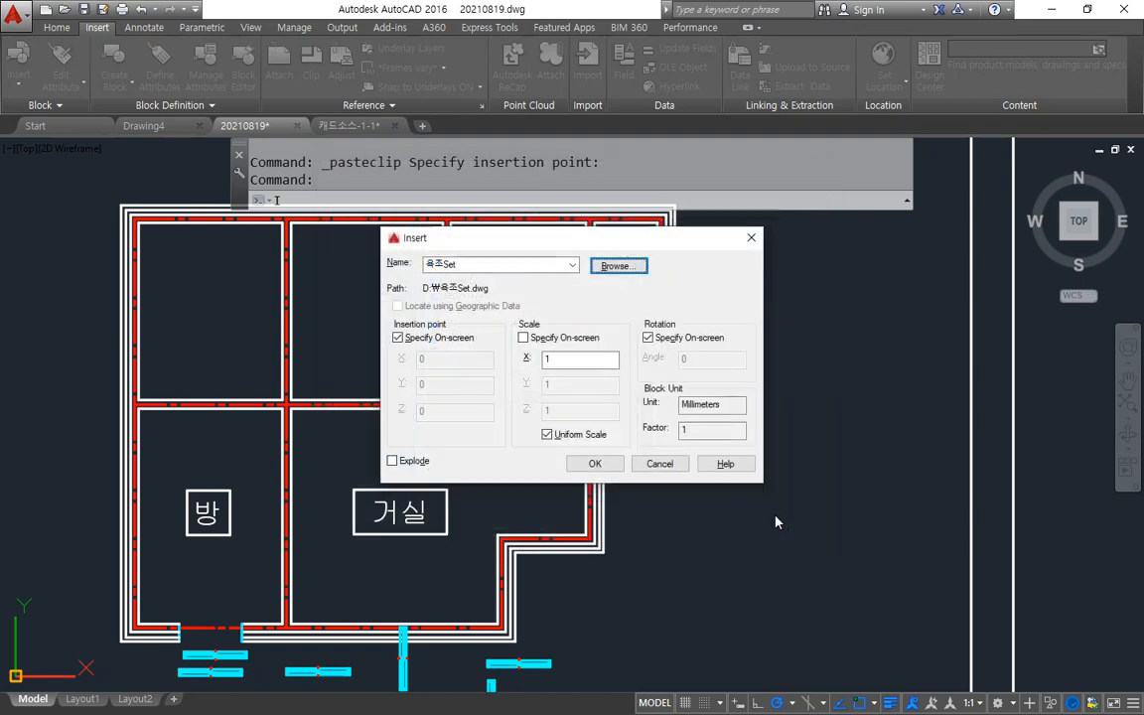
Step: Insert the 욕조Set block at scale 1 just outside the floor plan's right side, rotated 180°
click(601, 468)
scroll(705, 437, up, 3)
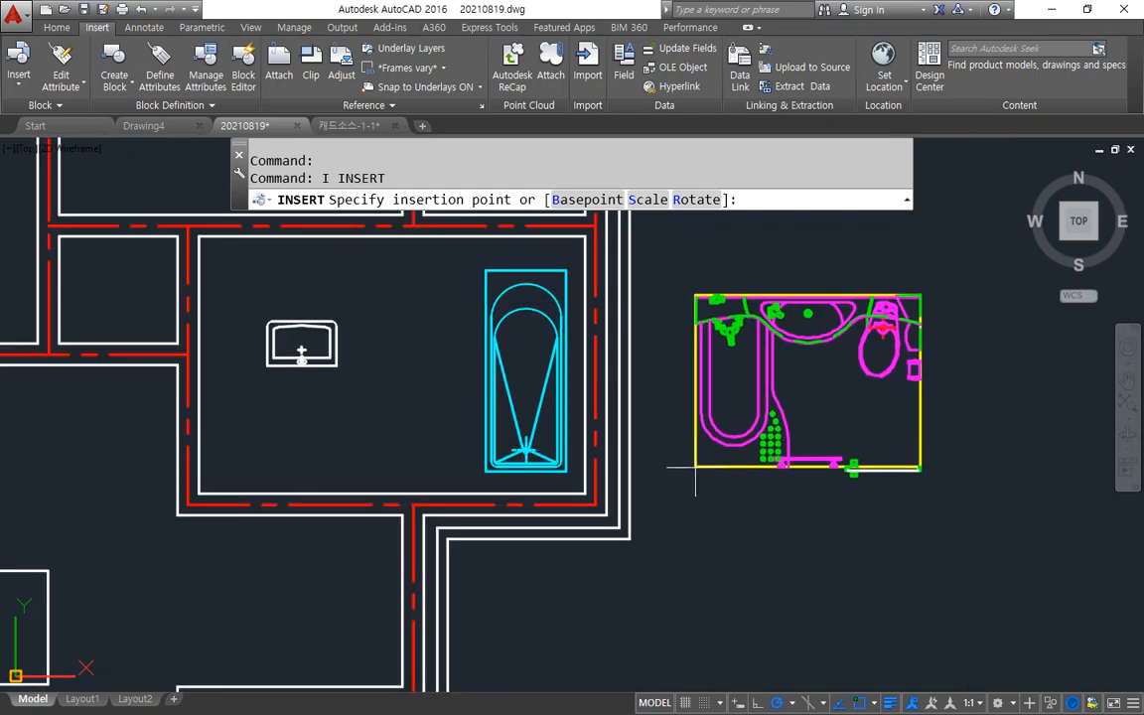
click(694, 464)
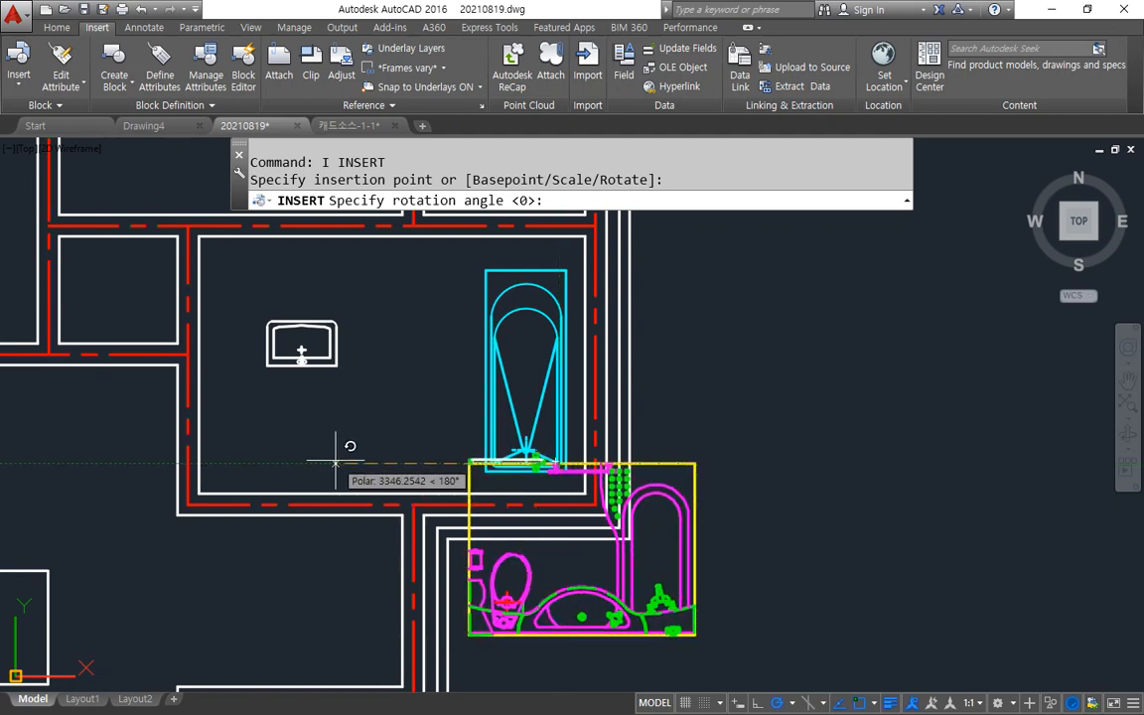
key(Return)
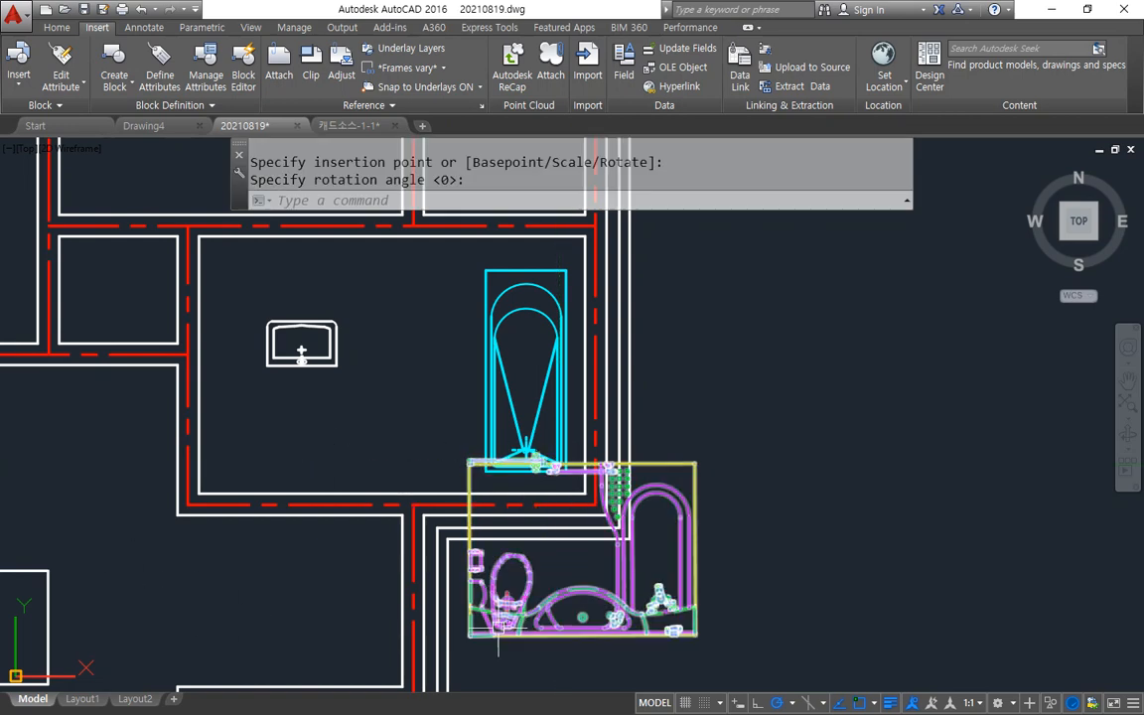
Step: Move the 욕조Set block by its lower-right corner onto the inner lower-right corner of the bathroom
text(m)
key(Return)
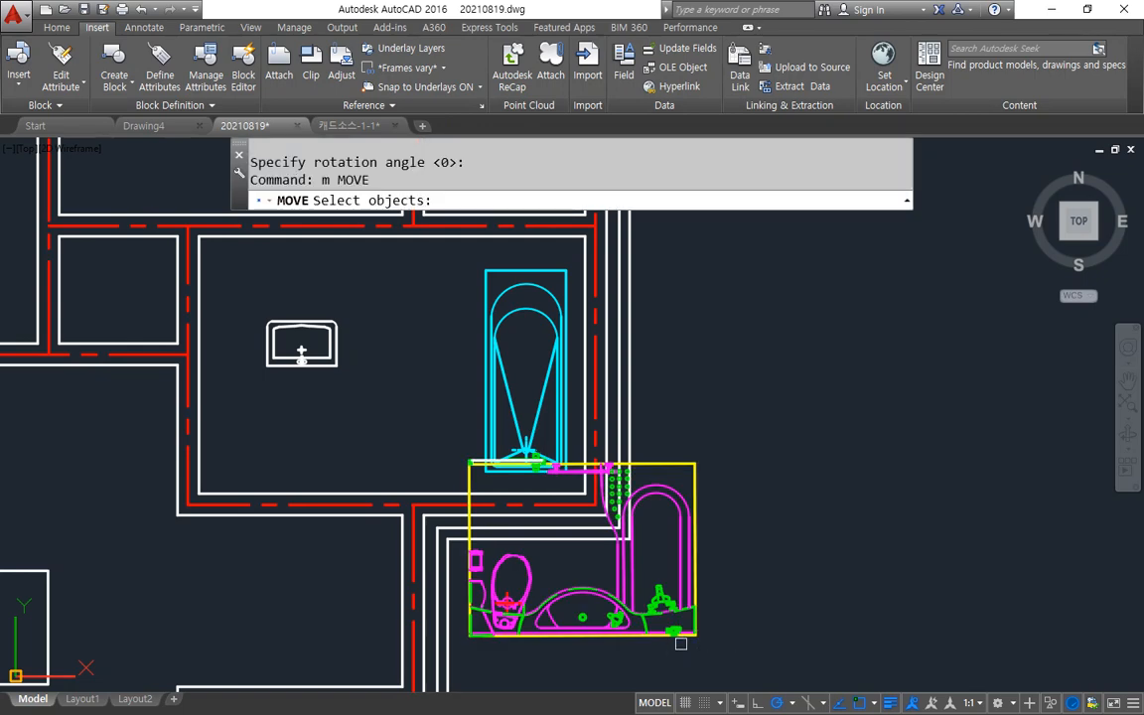
click(616, 586)
key(Return)
click(695, 632)
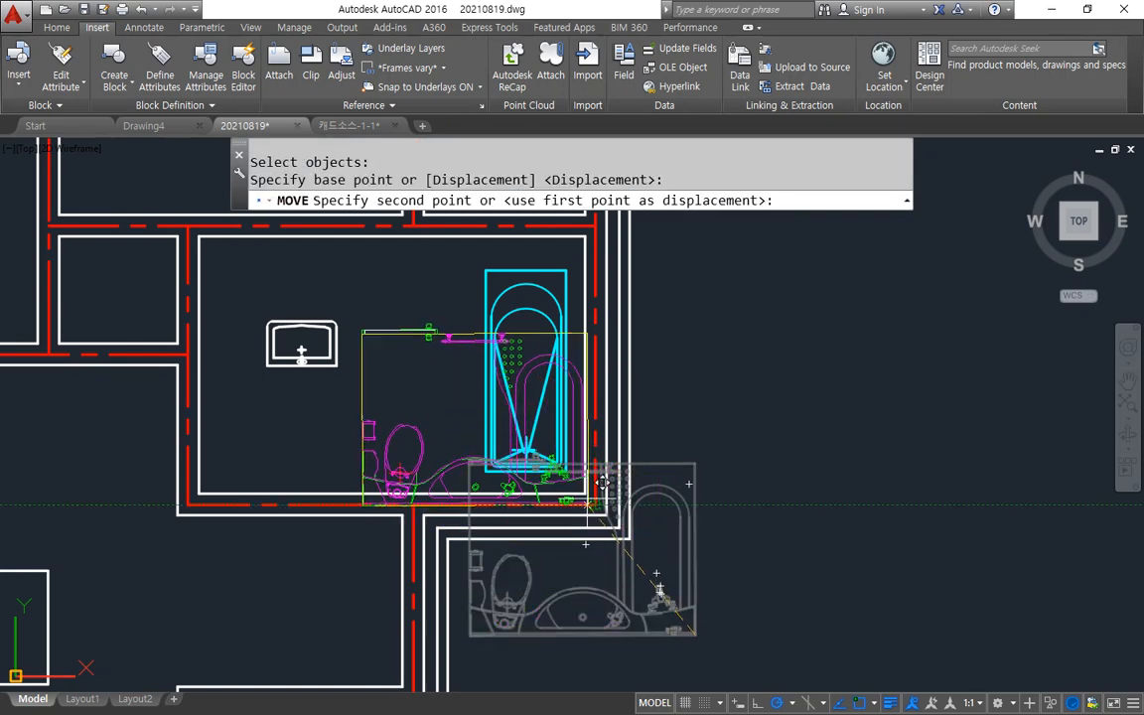
click(586, 493)
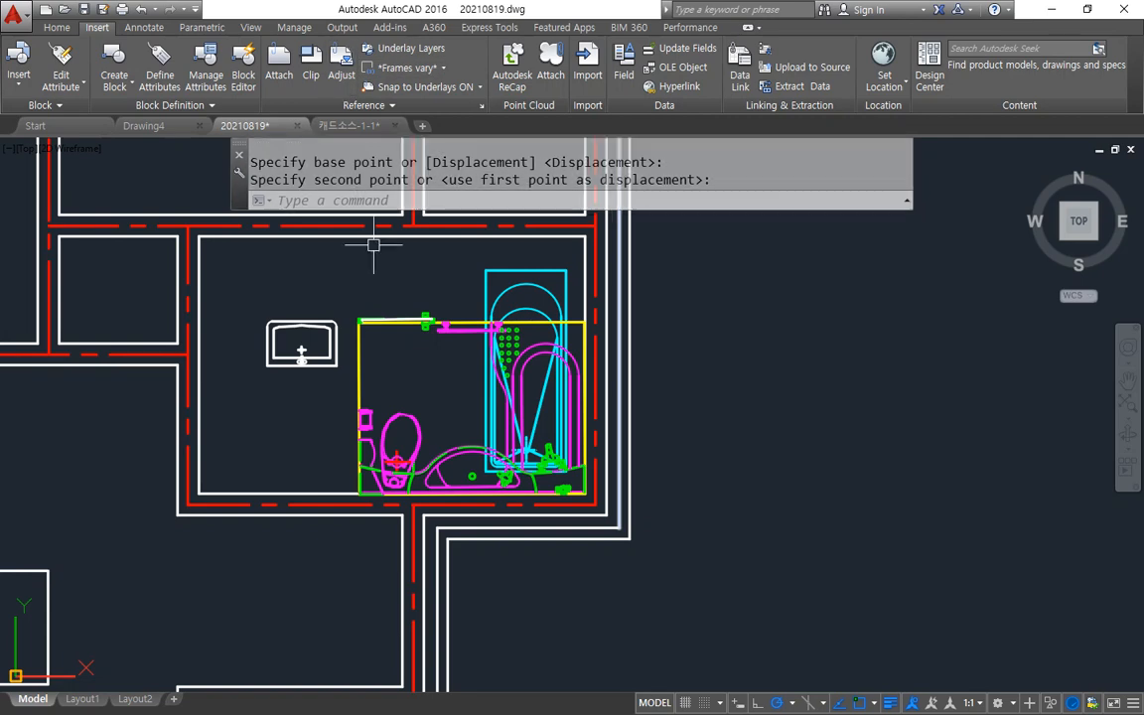
key(alt+Tab)
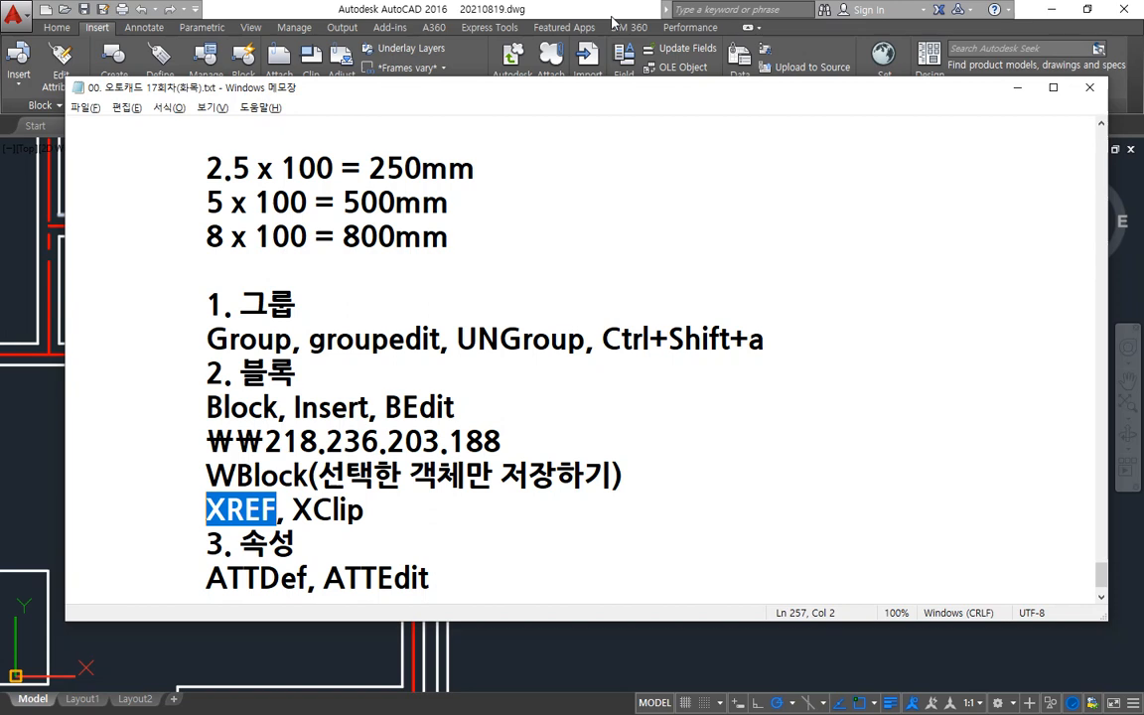
click(249, 4)
scroll(565, 508, down, 5)
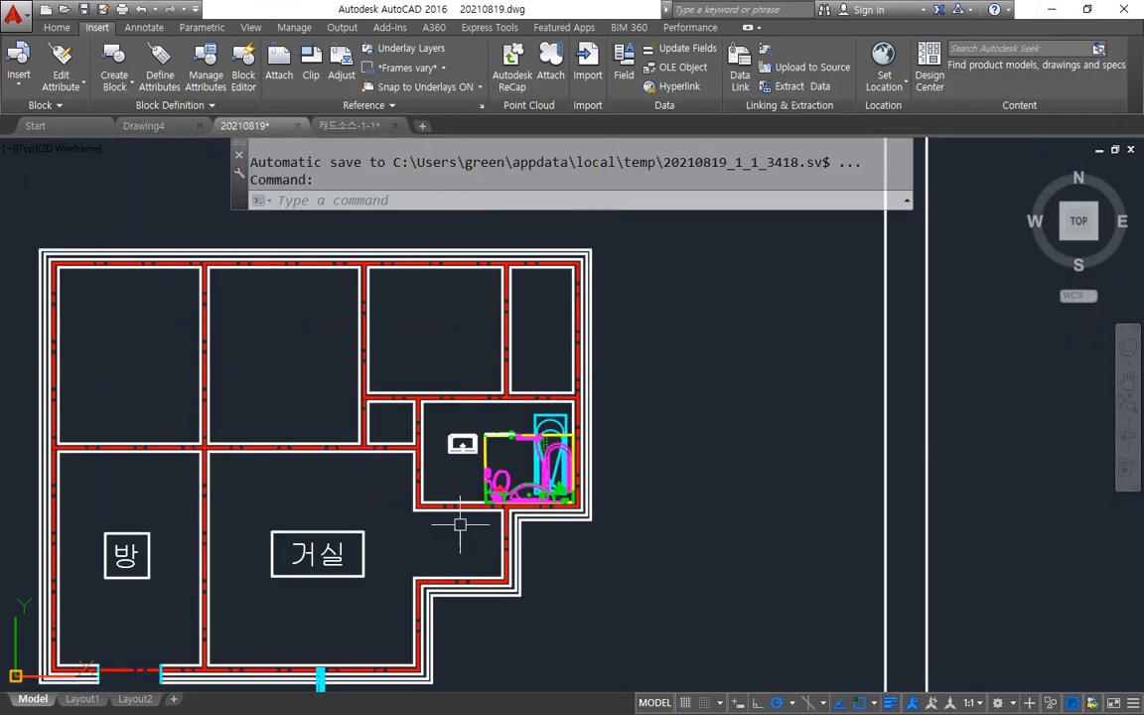
mouse_move(387, 658)
mouse_down()
mouse_move(265, 204)
mouse_move(459, 651)
mouse_move(340, 632)
mouse_up()
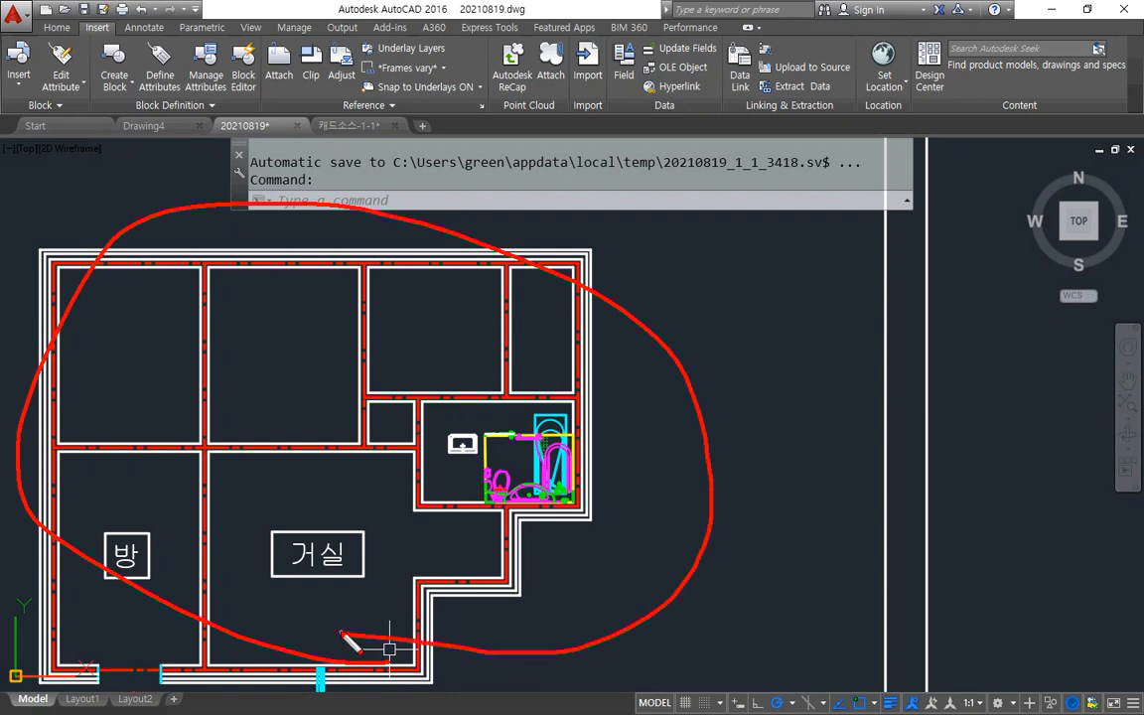
drag(505, 320, 469, 379)
mouse_move(456, 303)
mouse_down()
mouse_move(460, 374)
mouse_move(453, 312)
mouse_up()
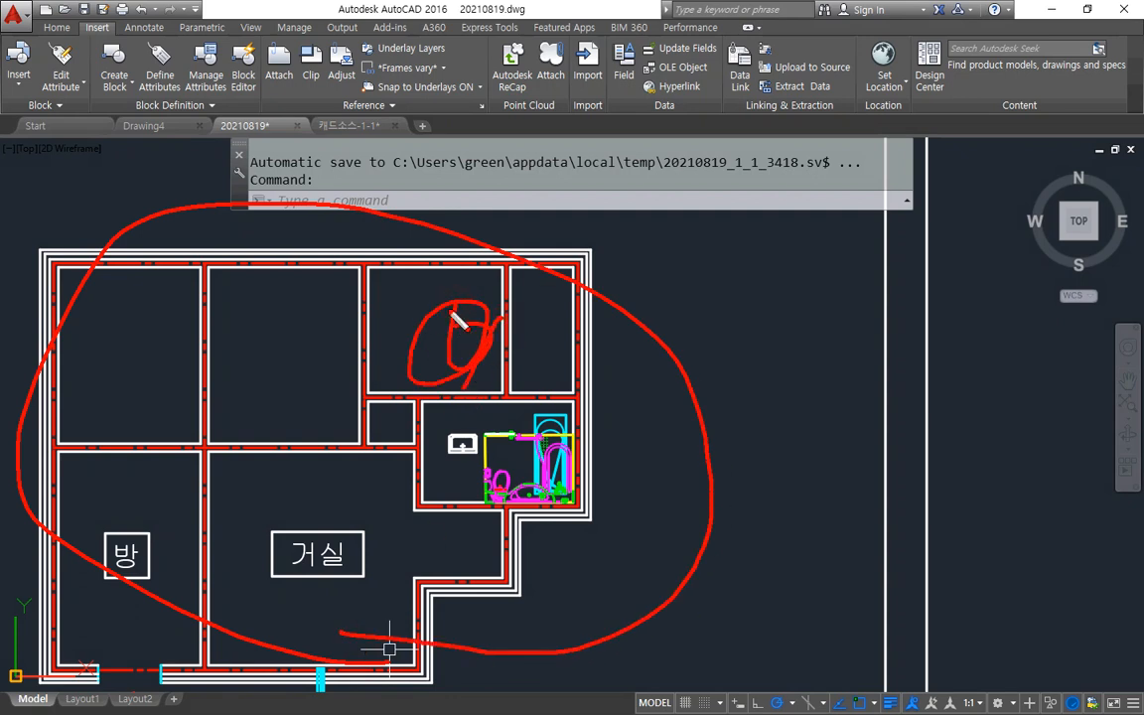
key(Escape)
Step: Create a new drawing and run XREF to bring up the external references manager
click(423, 127)
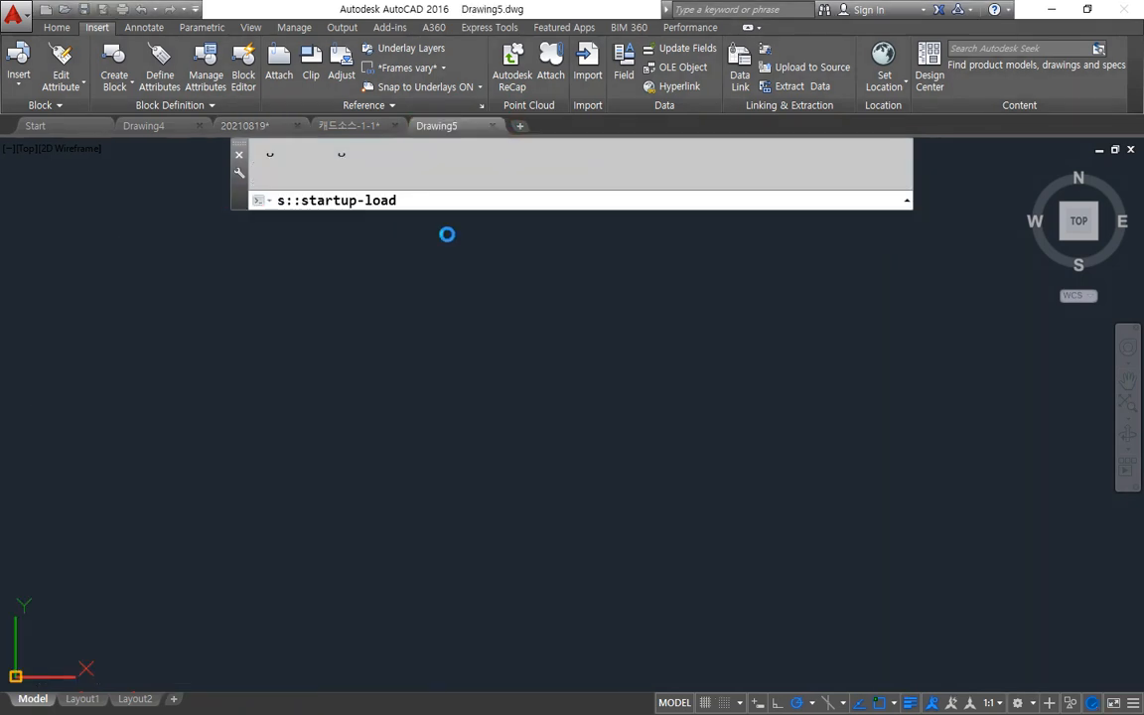
scroll(484, 266, down, 2)
text(xr)
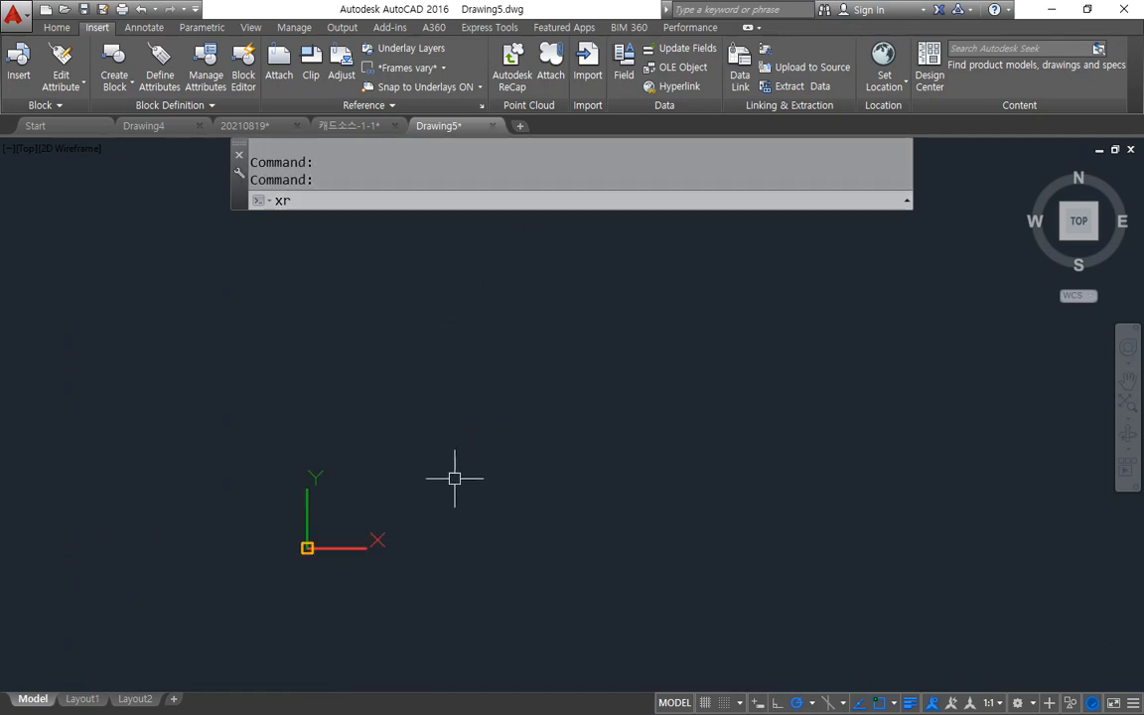
key(Return)
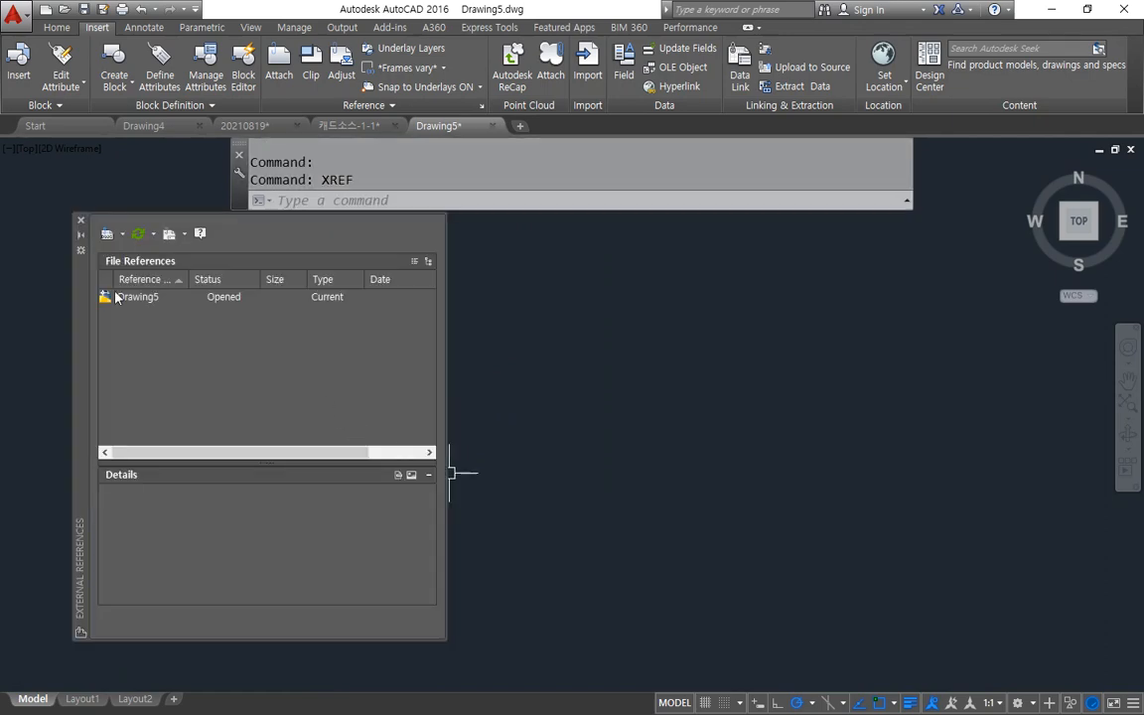
drag(88, 320, 300, 279)
Step: Choose 20210819.dwg from the documents folder as the DWG reference to attach
click(340, 188)
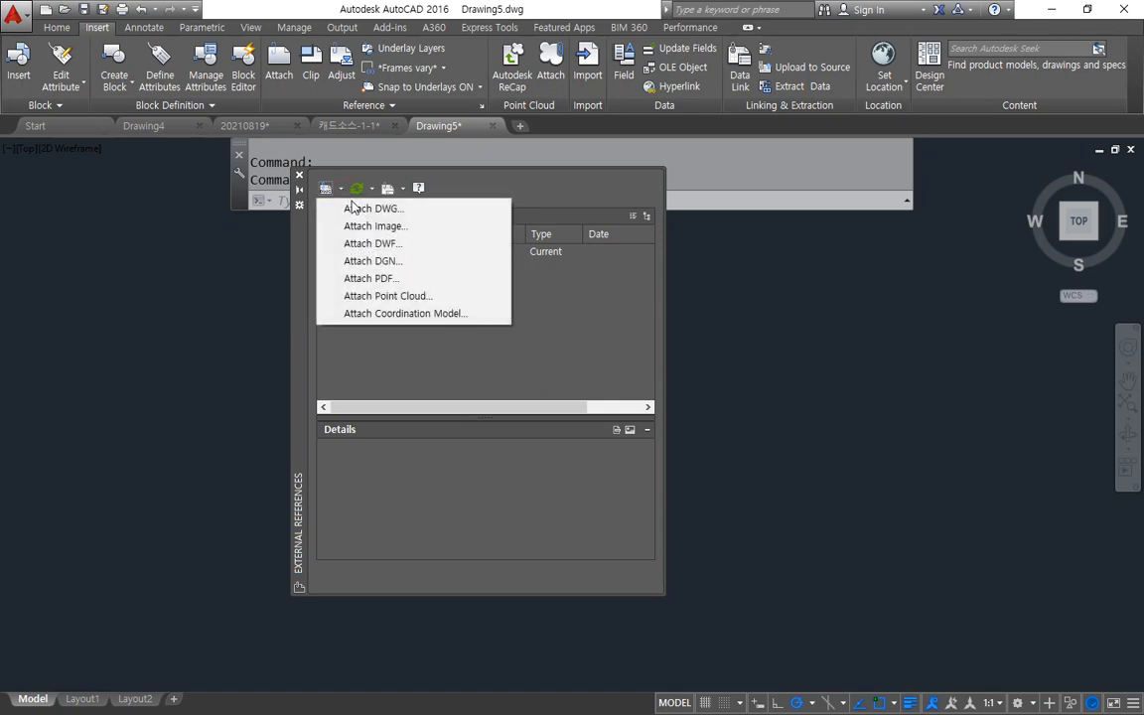
click(356, 210)
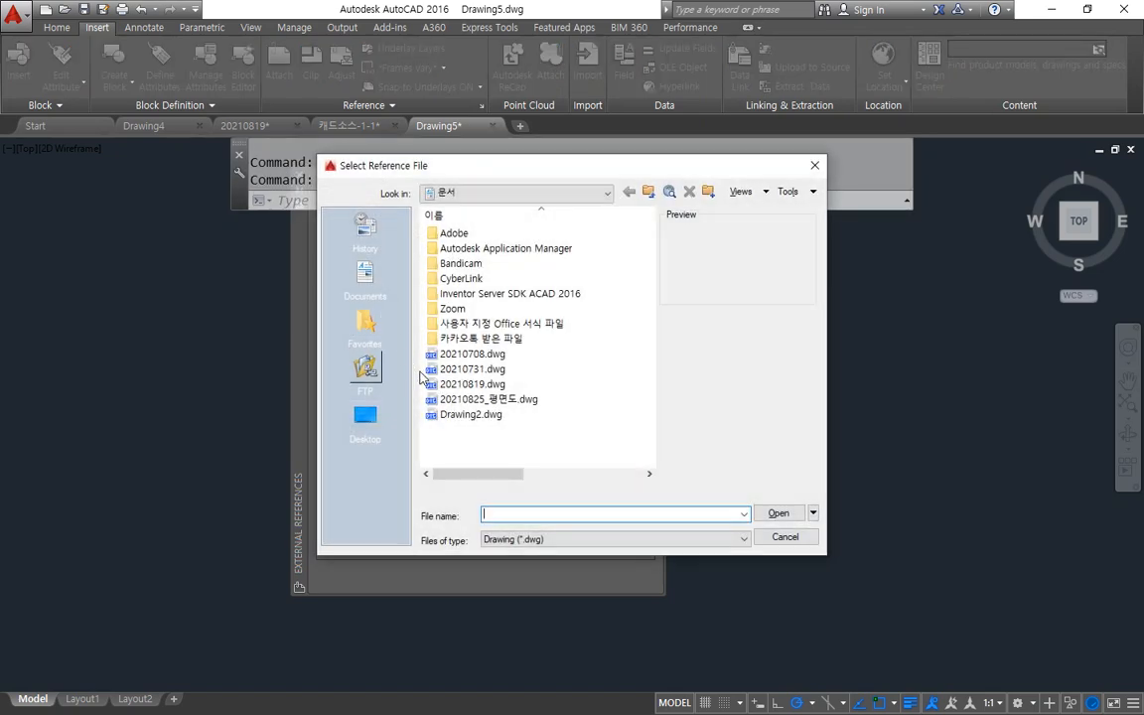
click(496, 384)
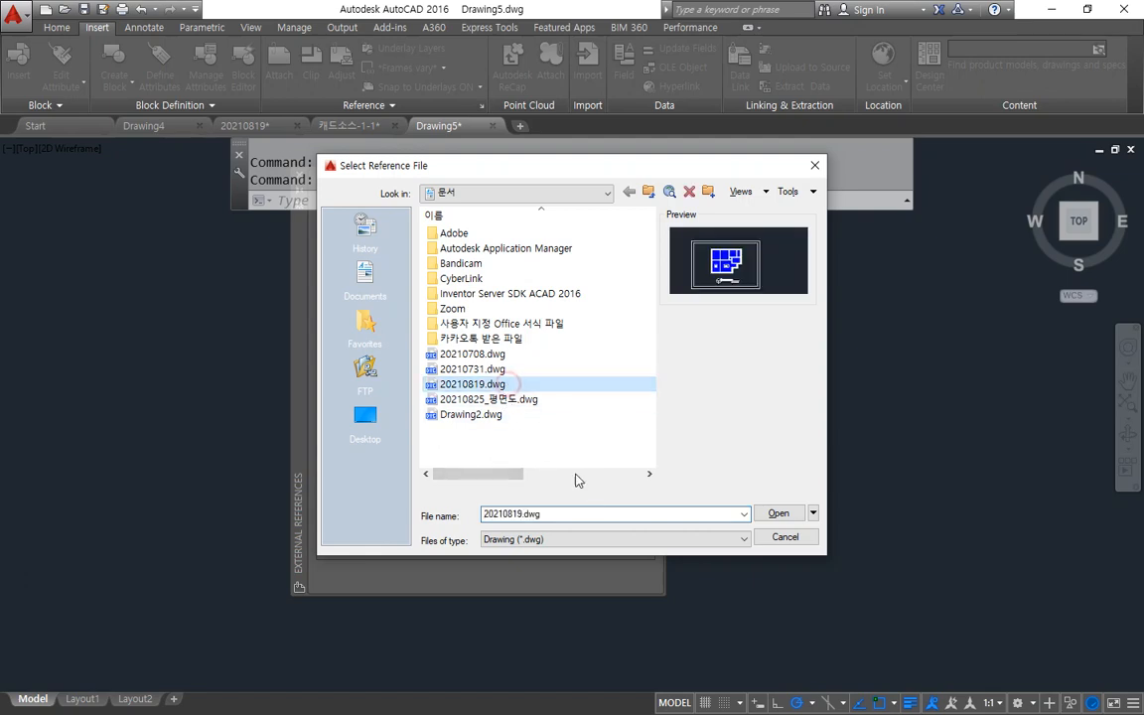
click(778, 514)
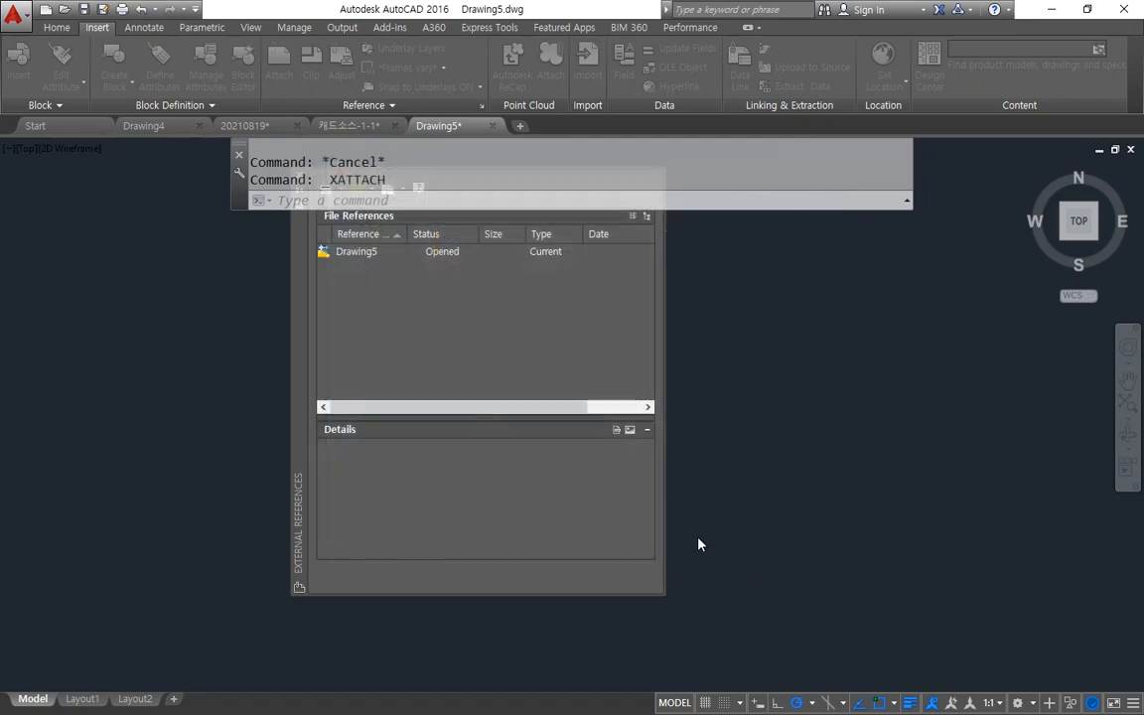
drag(563, 225, 438, 227)
mouse_move(551, 243)
mouse_down()
mouse_move(508, 300)
mouse_move(621, 286)
mouse_up()
mouse_move(590, 369)
mouse_down()
mouse_move(531, 375)
mouse_move(647, 427)
mouse_move(596, 371)
mouse_up()
drag(707, 288, 751, 293)
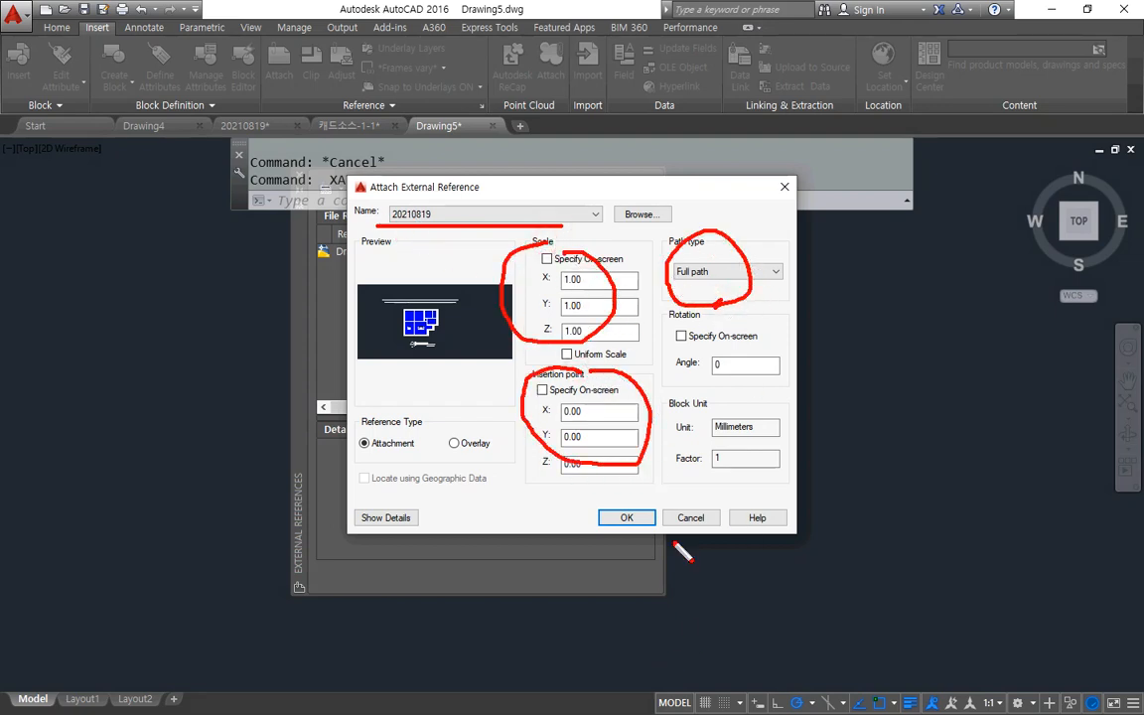
key(Escape)
Step: Attach 20210819 with full path, scale 1.00 and insertion point 0,0,0, and close the external references manager
click(734, 271)
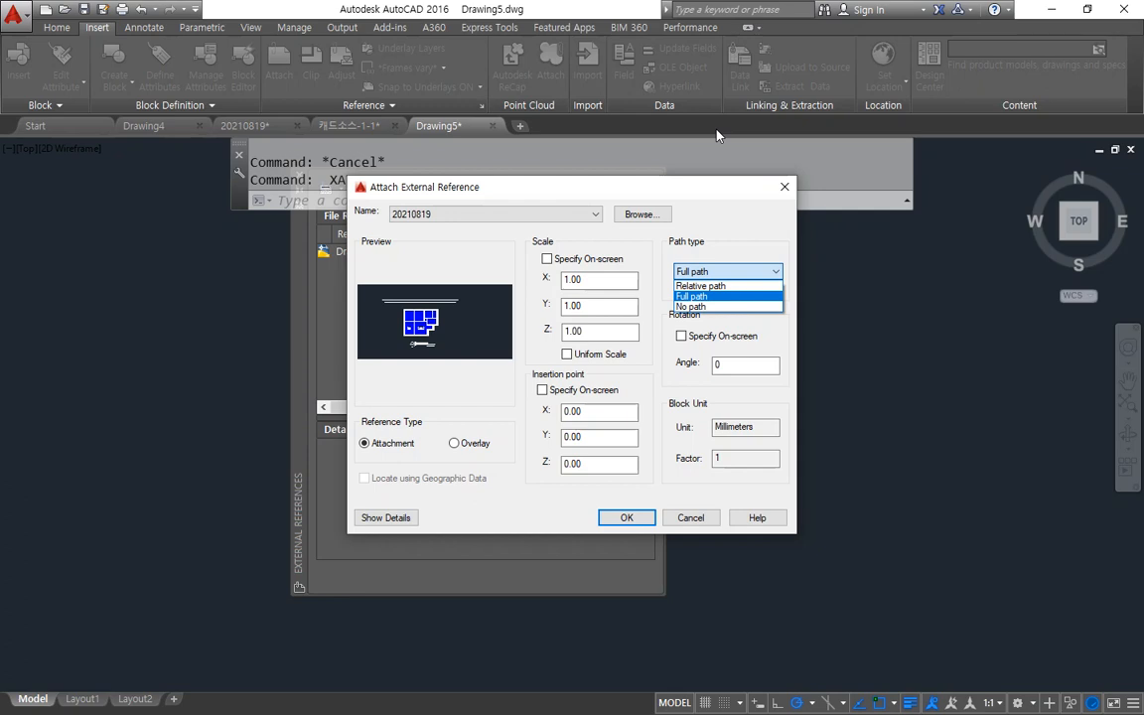
click(753, 333)
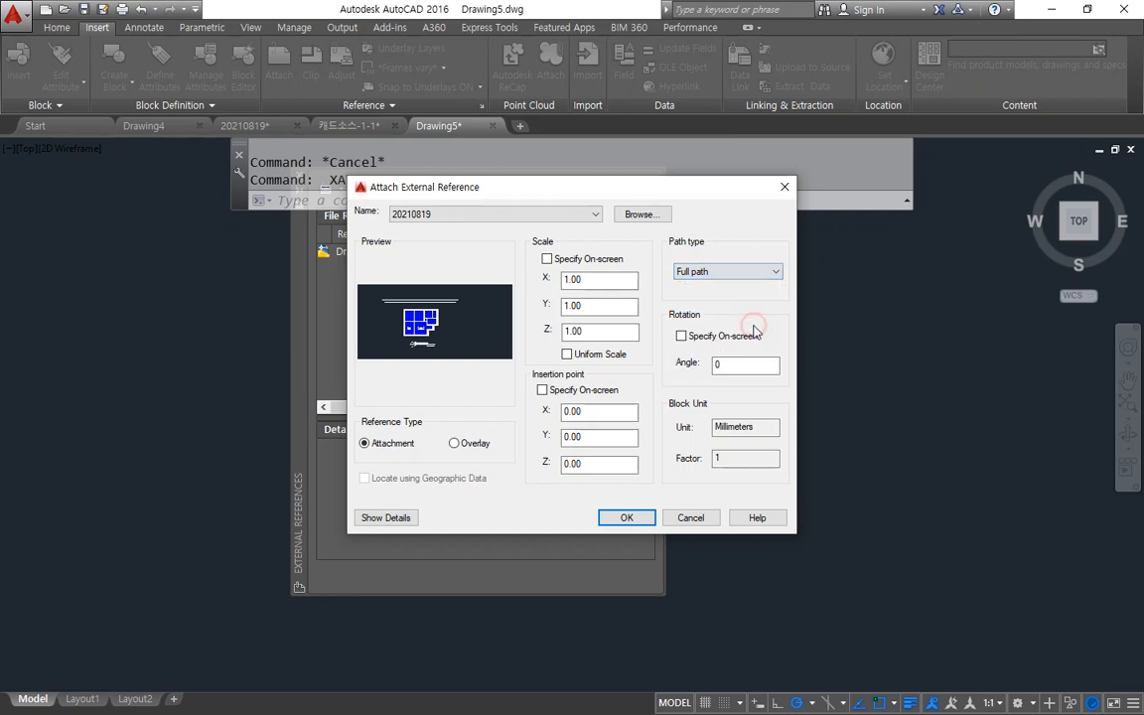
click(626, 517)
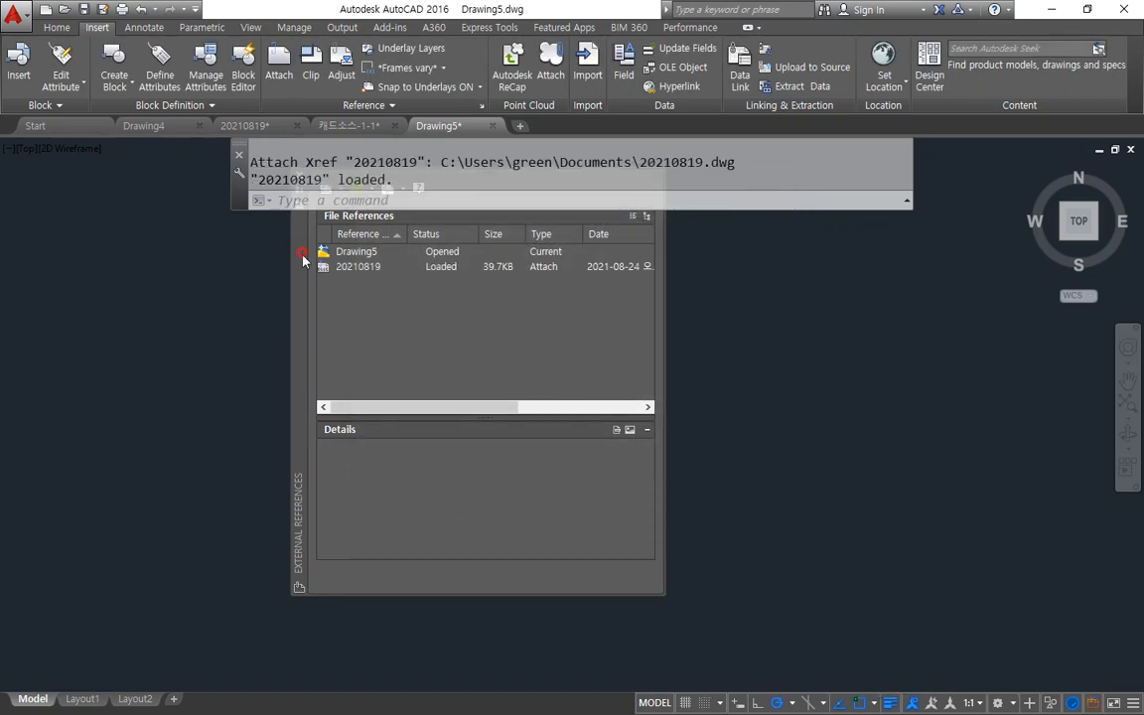
drag(303, 256, 394, 395)
click(389, 314)
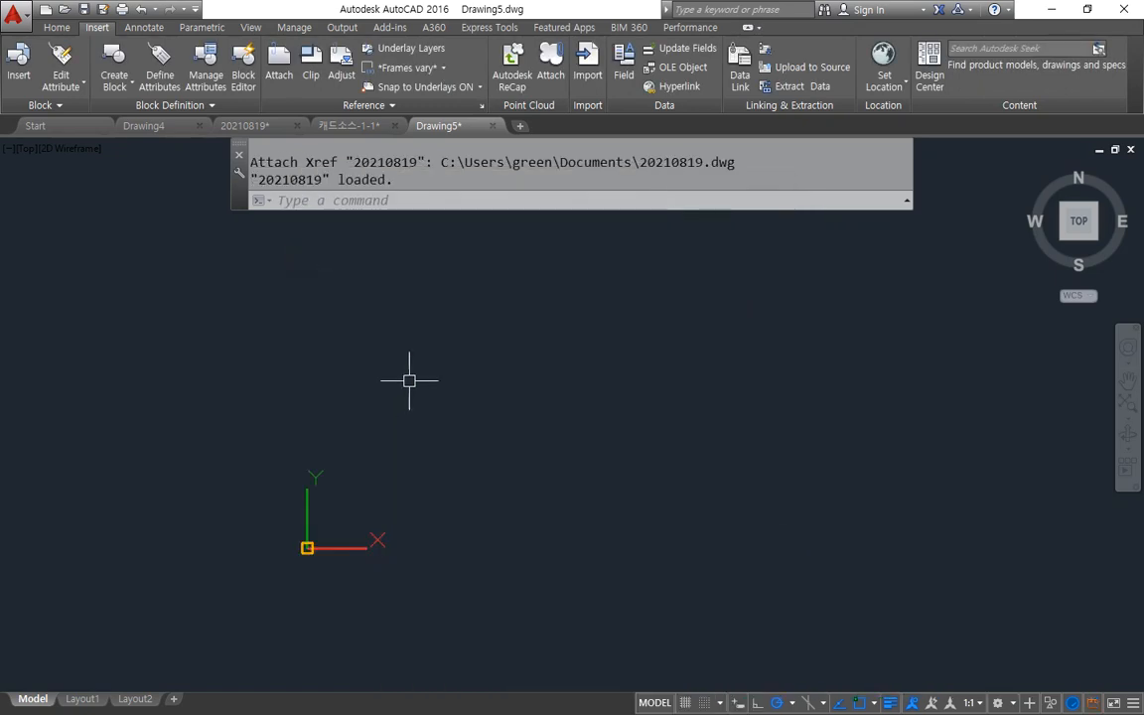
Step: Show the entire drawing and examine the attached 20210819 floor plan, its selection as one object and its room details
text(z)
key(Return)
text(a)
key(Return)
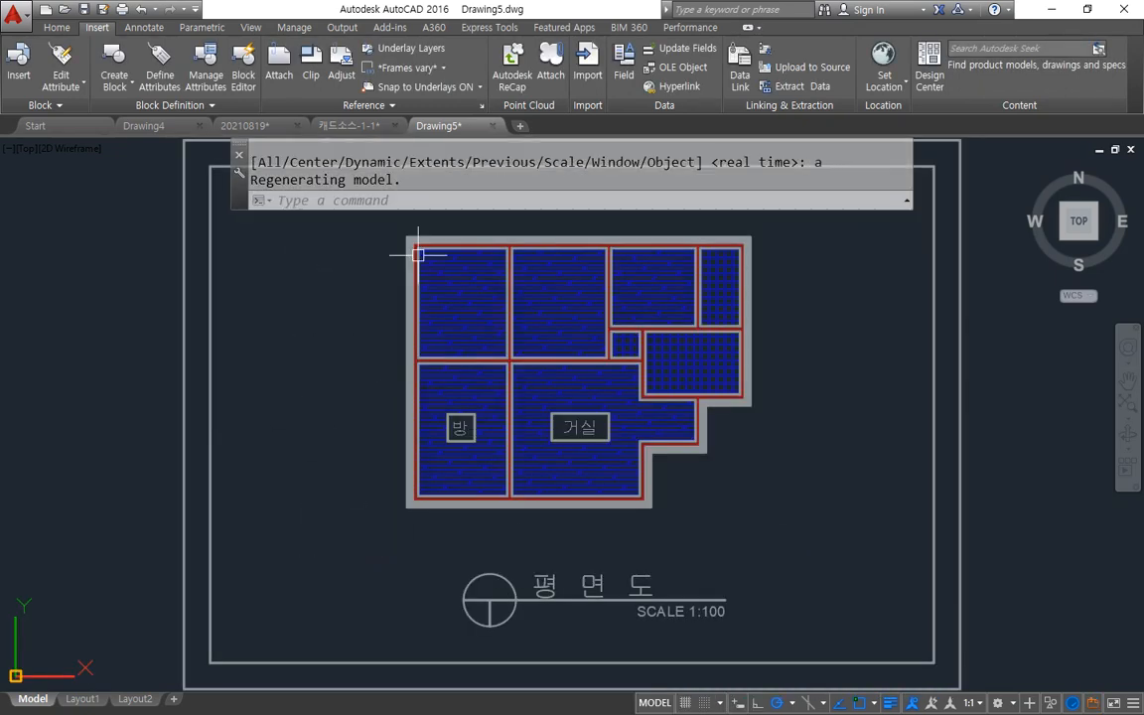
click(537, 424)
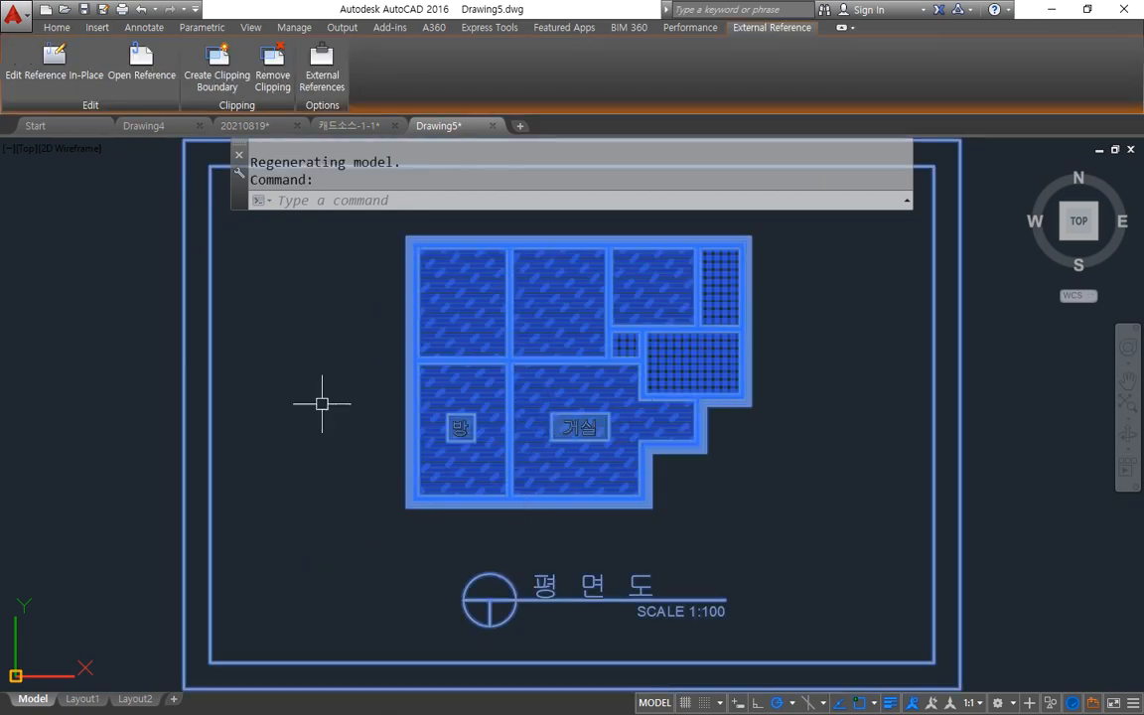
key(Escape)
scroll(556, 524, up, 2)
scroll(437, 562, up, 2)
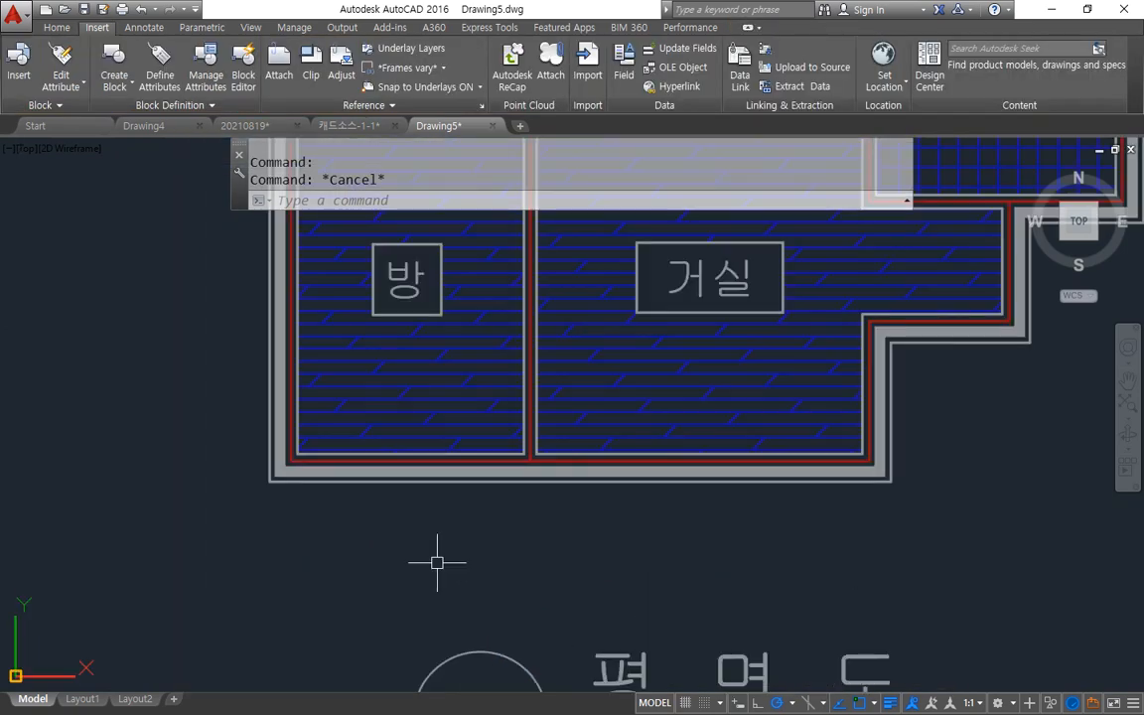
scroll(437, 562, up, 2)
scroll(437, 564, down, 5)
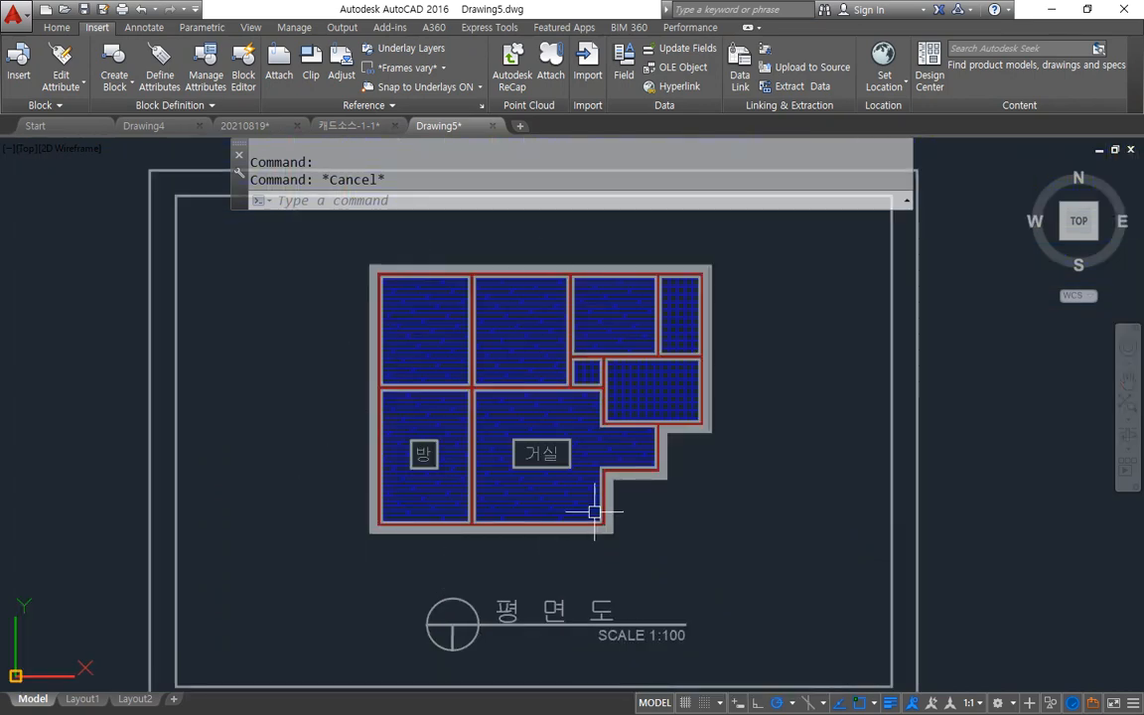
mouse_move(727, 496)
mouse_down()
mouse_move(746, 391)
mouse_move(745, 588)
mouse_up()
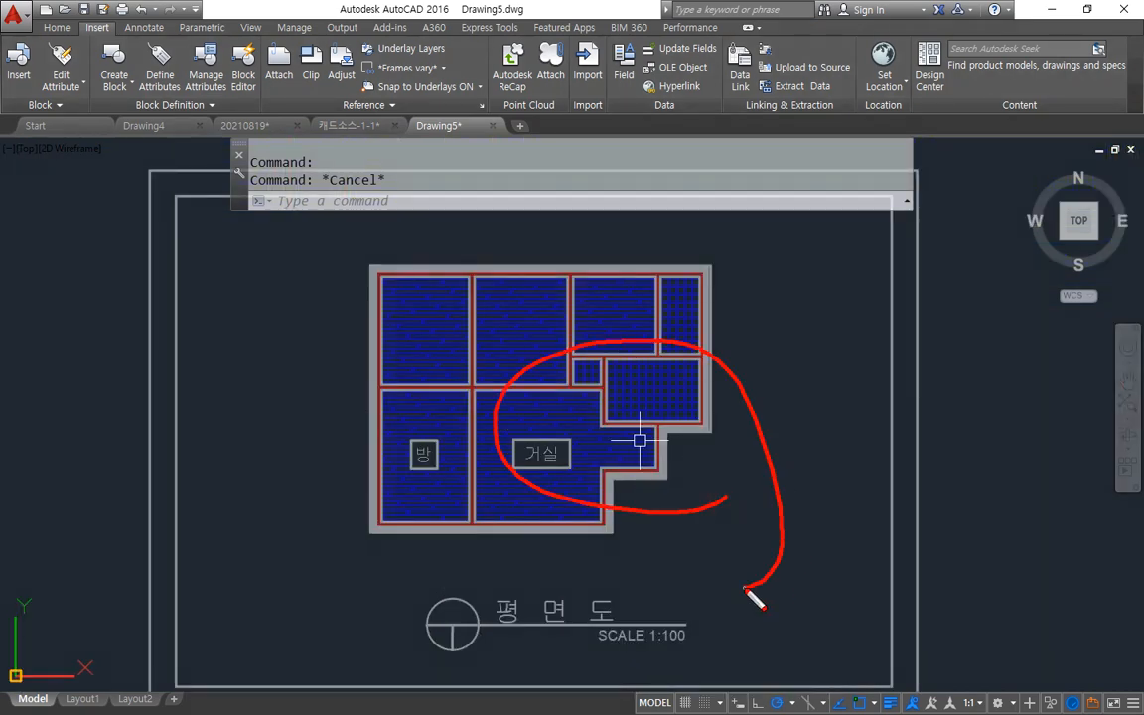
key(Escape)
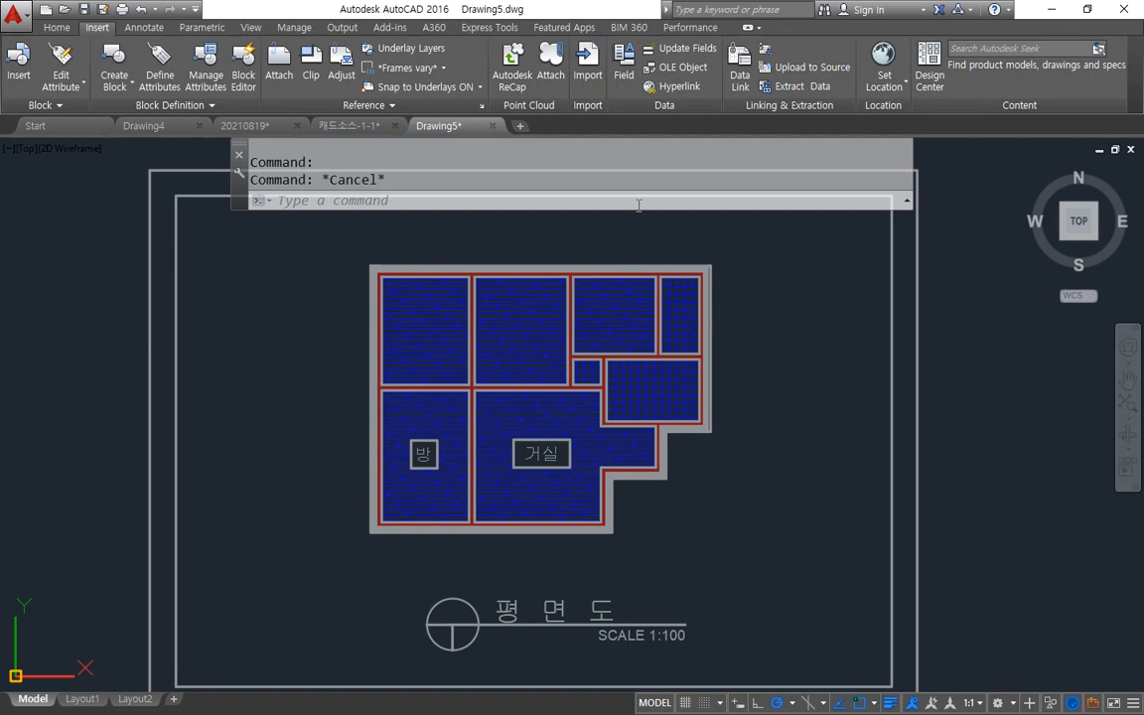
Step: Switch to the 20210819 drawing and erase the washbasin, bathtub and bathroom set blocks from the bathroom
click(256, 130)
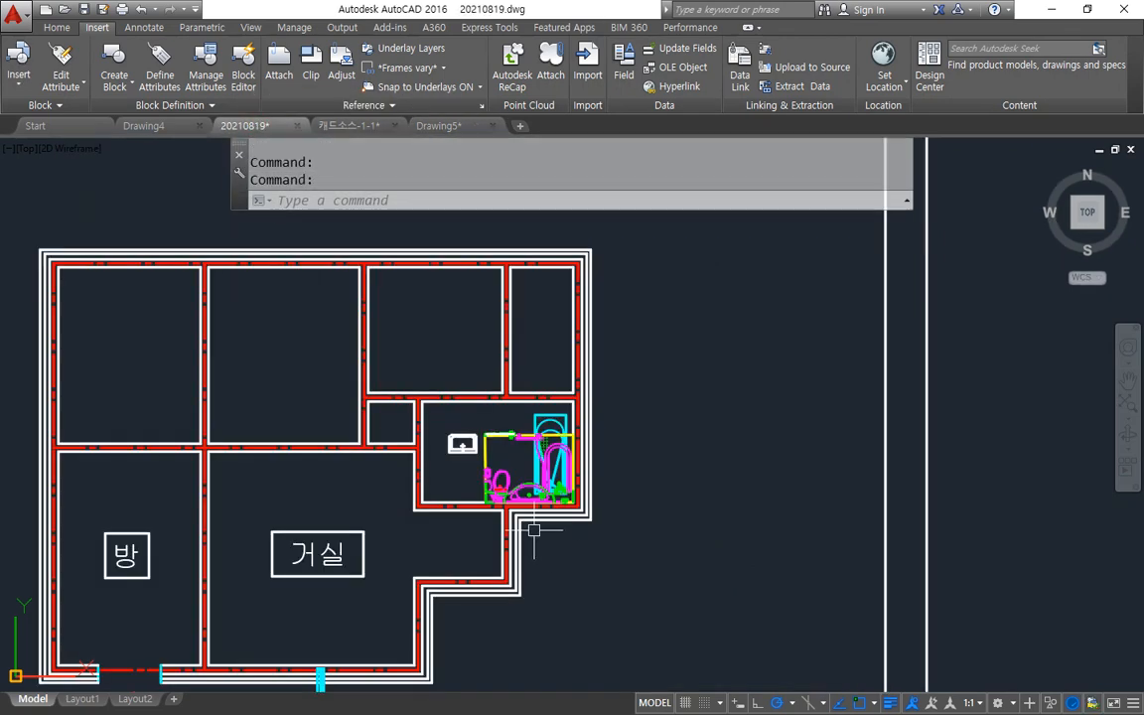
click(435, 414)
scroll(574, 484, up, 6)
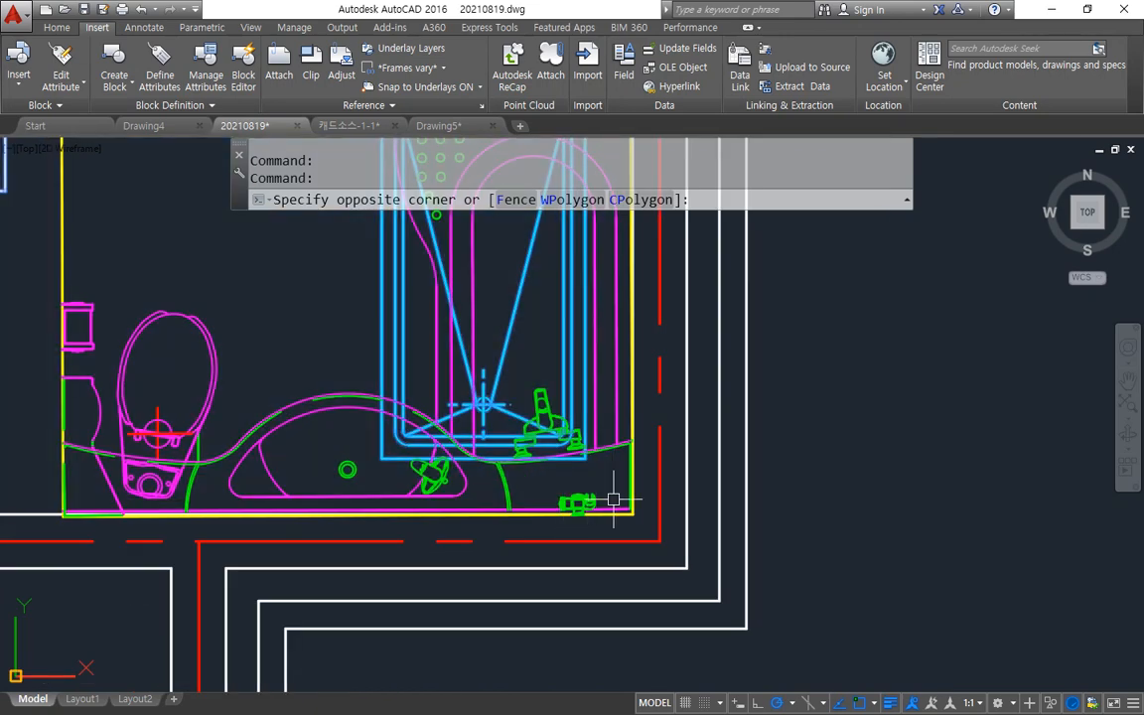
click(588, 489)
click(588, 488)
scroll(234, 312, down, 5)
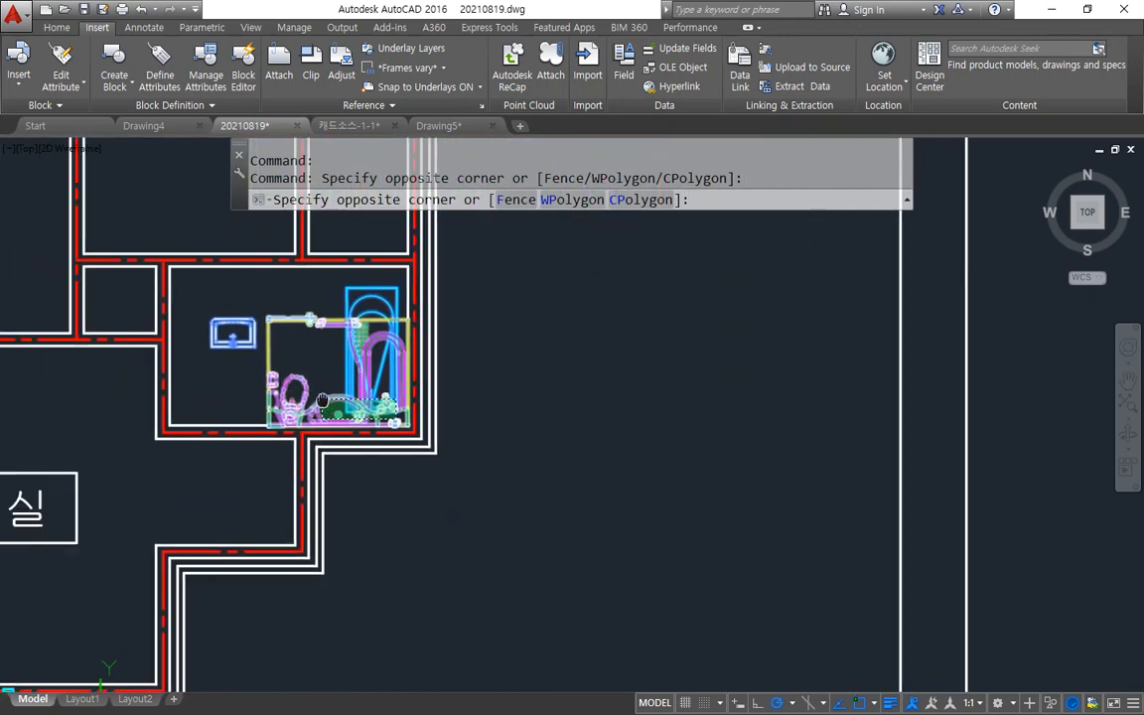
click(236, 309)
text(e)
key(Return)
scroll(113, 324, down, 4)
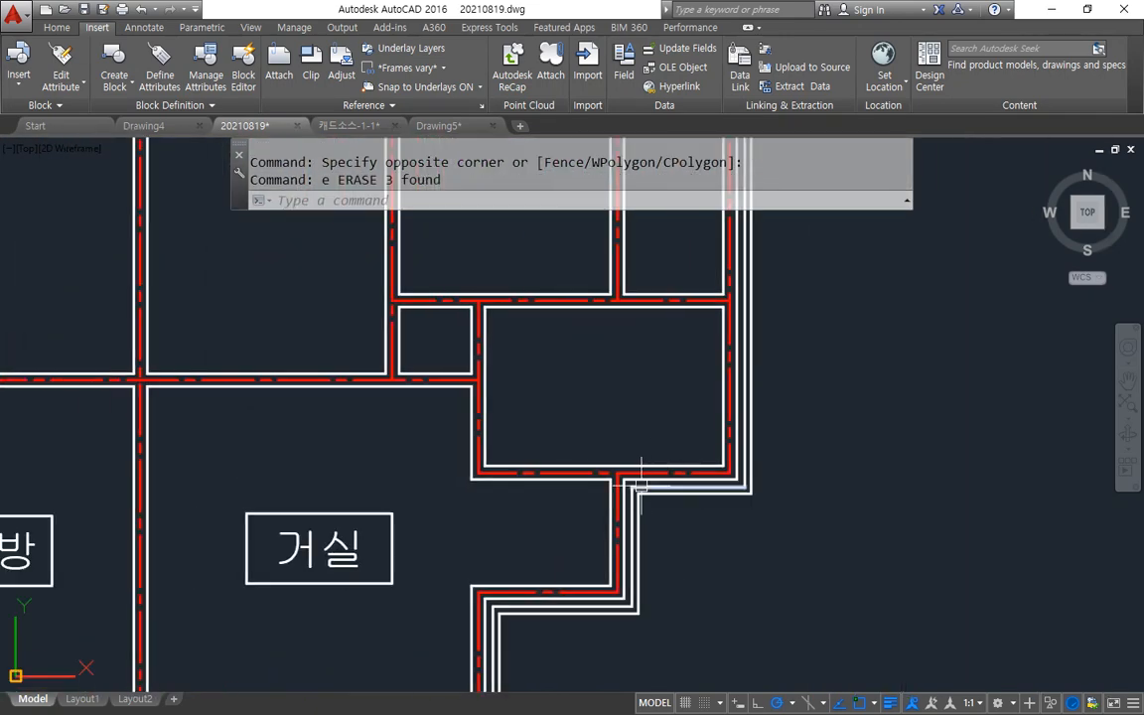
Step: Erase the loose cyan window blocks between the floor plan's lower wall and the 평면도 title
scroll(450, 443, down, 2)
middle_drag(459, 492, 426, 385)
scroll(486, 505, up, 2)
click(513, 511)
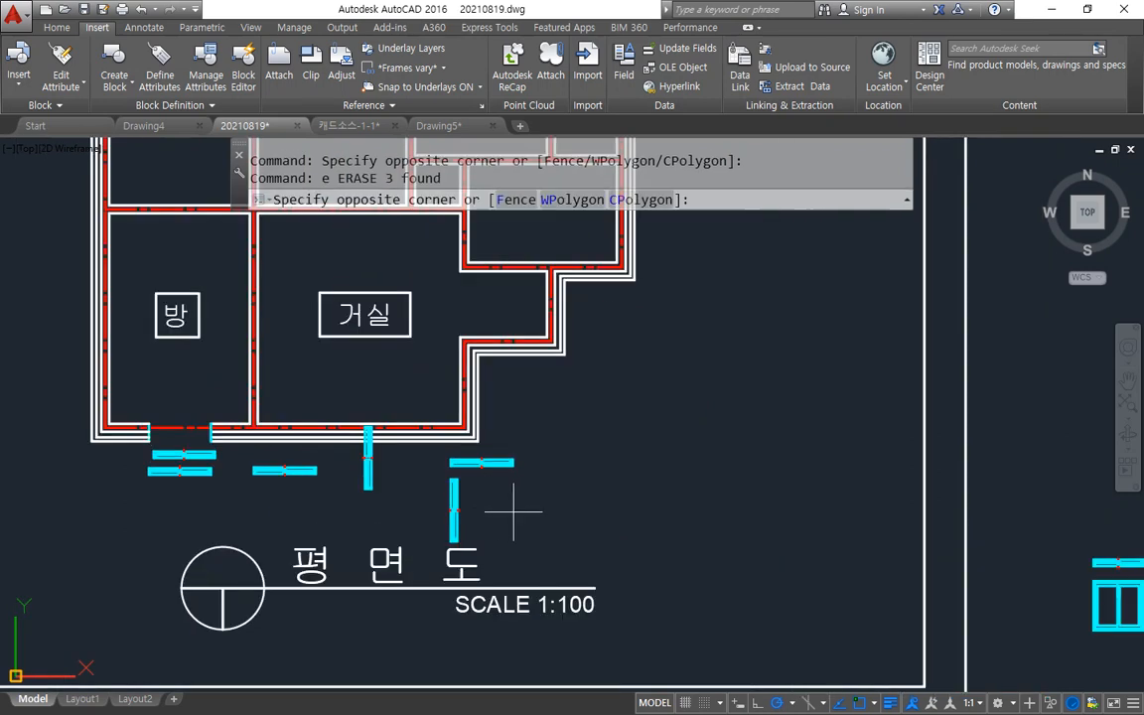
click(129, 455)
text(e)
key(Return)
Step: Erase all the leftover blocks lying outside the sheet border, to the right of the floor plan
middle_drag(623, 516, 298, 437)
click(930, 524)
click(747, 465)
text(e)
key(Return)
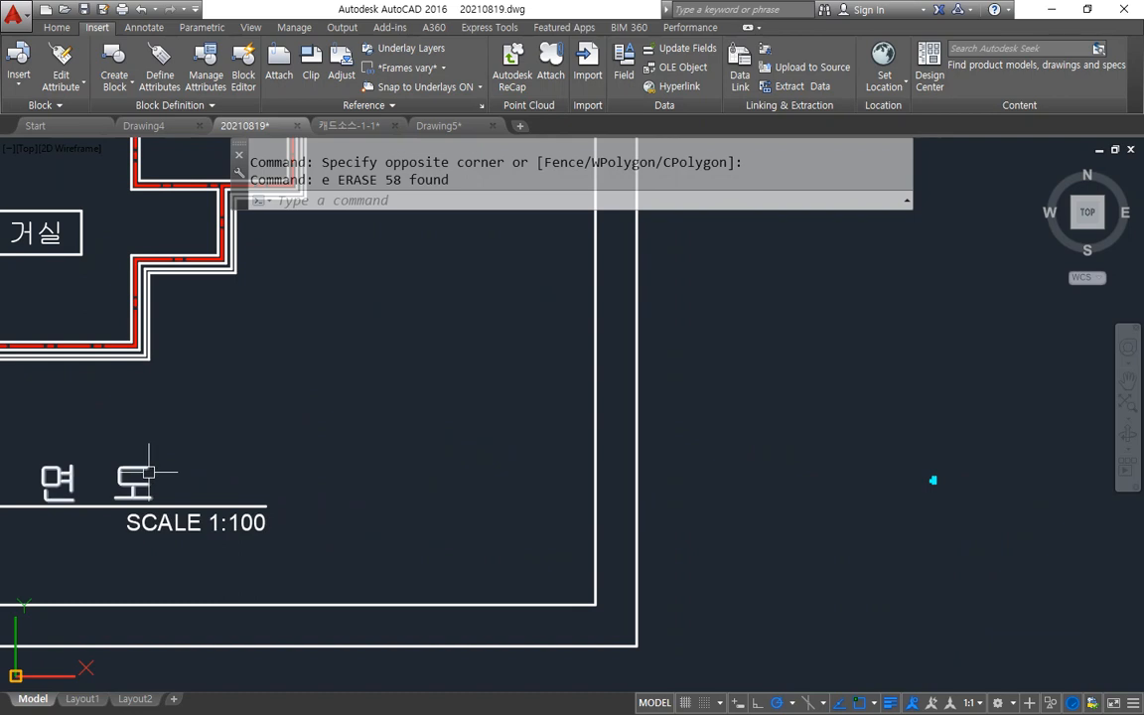
click(943, 514)
click(824, 422)
text(e)
key(Return)
Step: Save the cleaned-up 20210819 drawing and return to Drawing5, which references it
scroll(262, 455, down, 2)
mouse_move(258, 448)
middle_down()
mouse_move(450, 618)
mouse_move(447, 506)
middle_up()
scroll(451, 609, down, 2)
scroll(389, 483, up, 2)
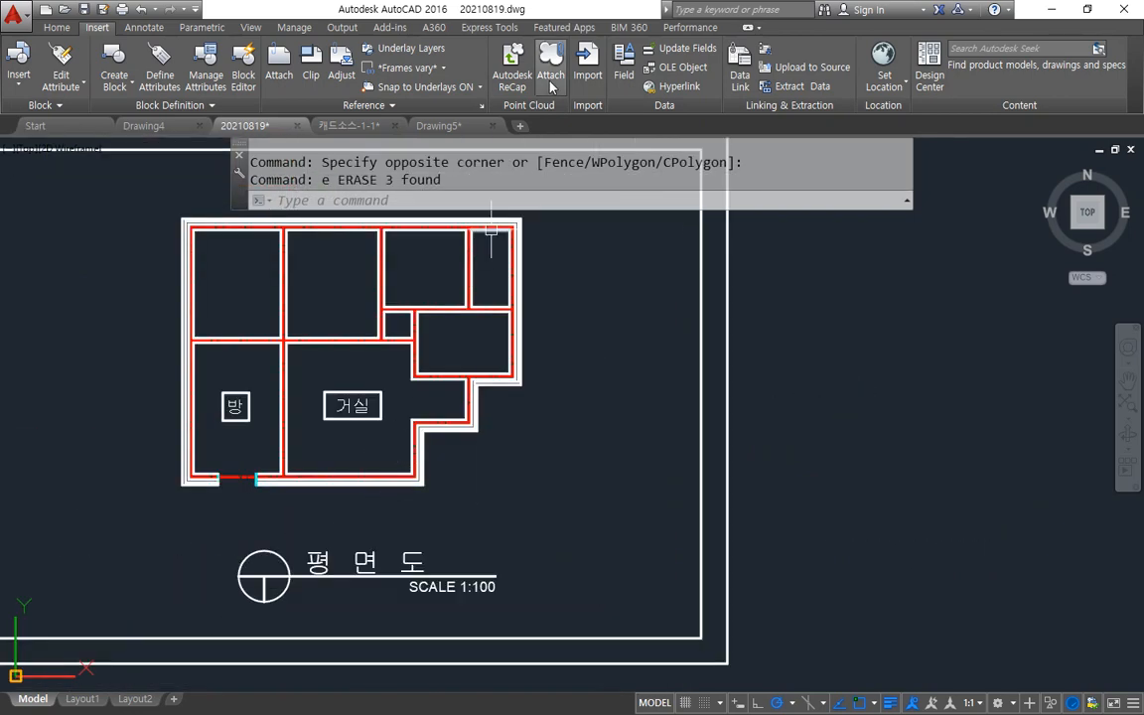
click(443, 127)
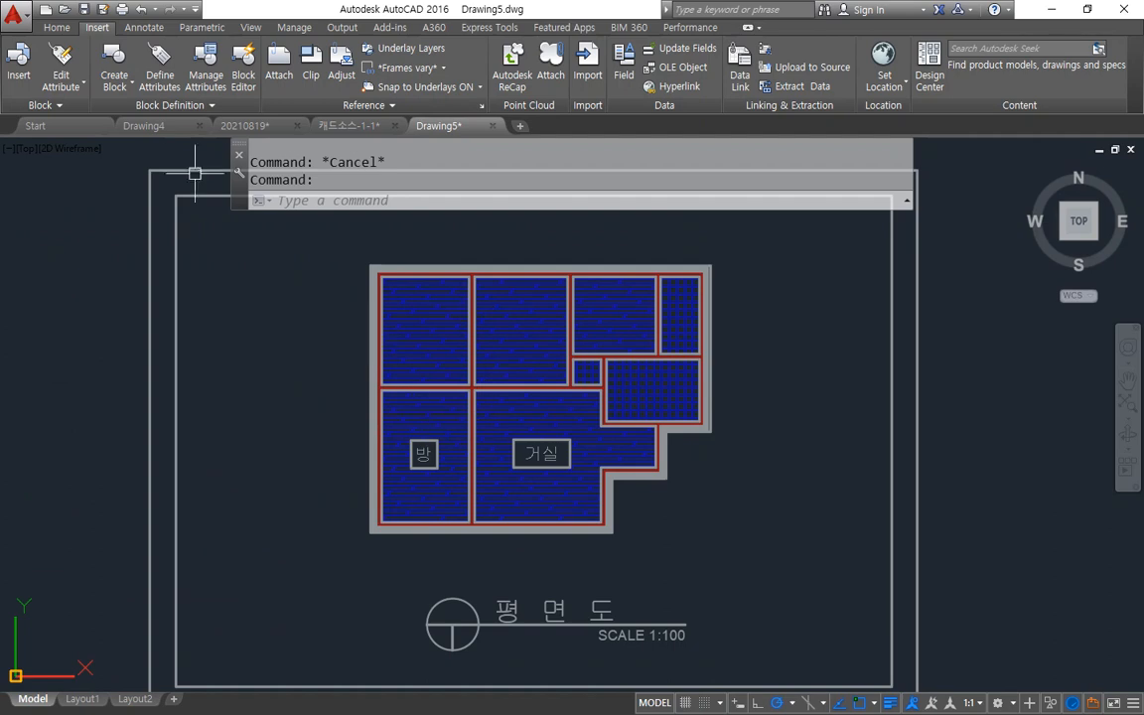
click(281, 130)
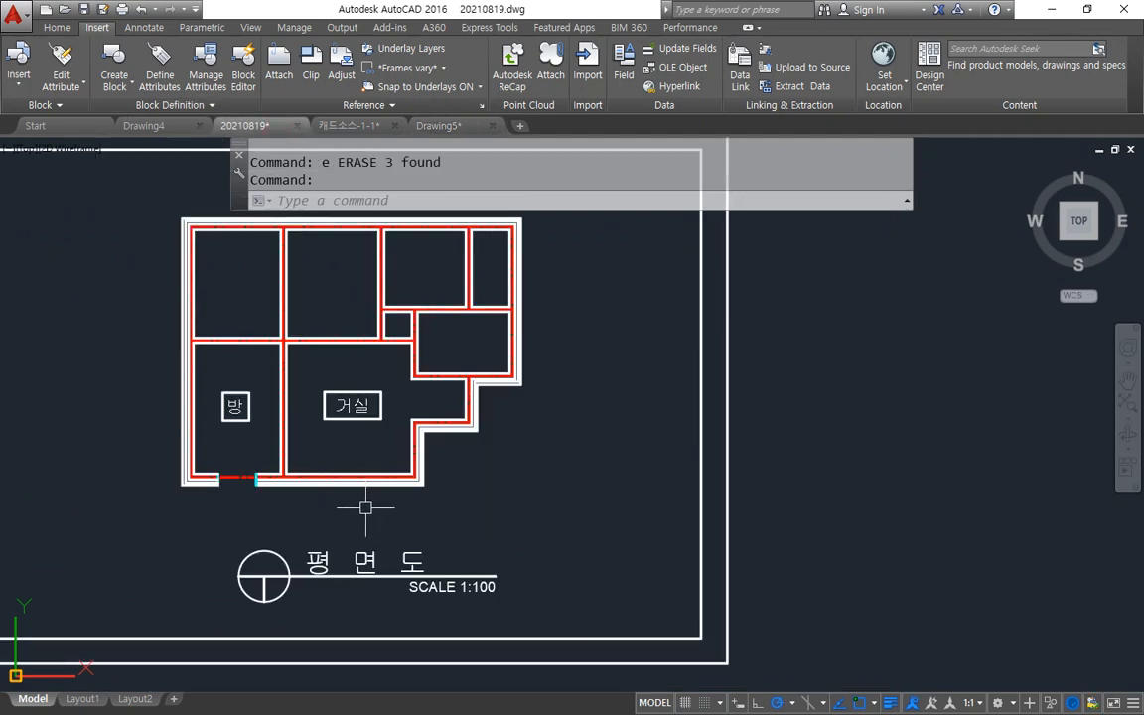
click(84, 10)
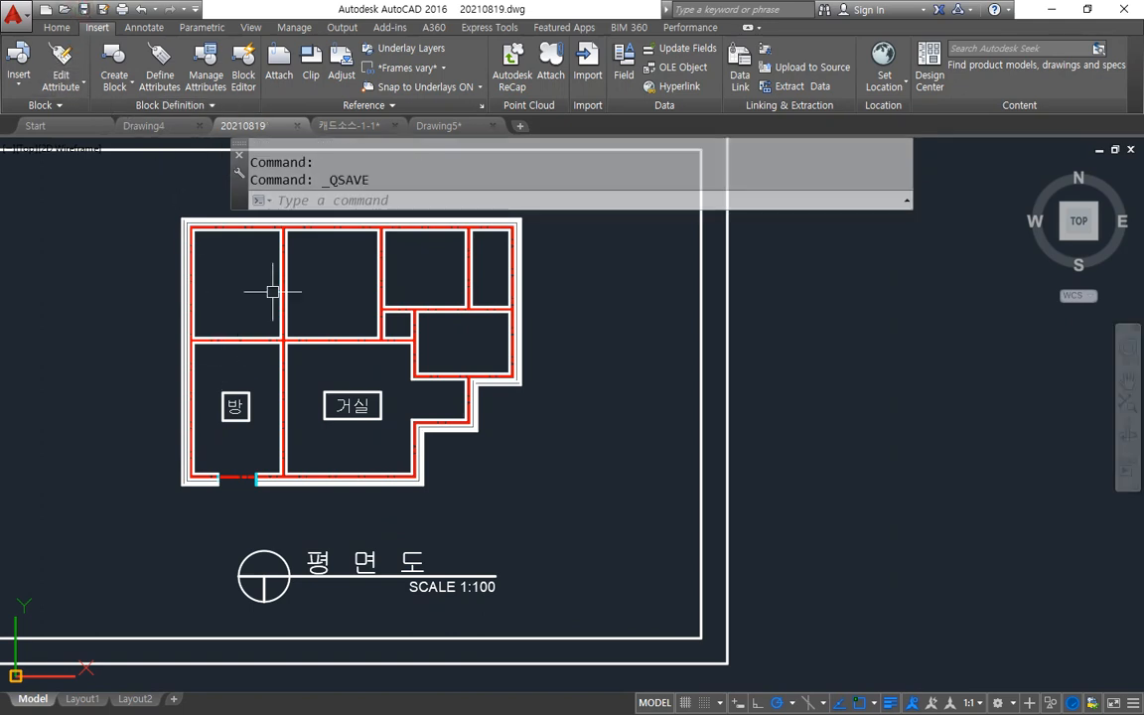
click(443, 126)
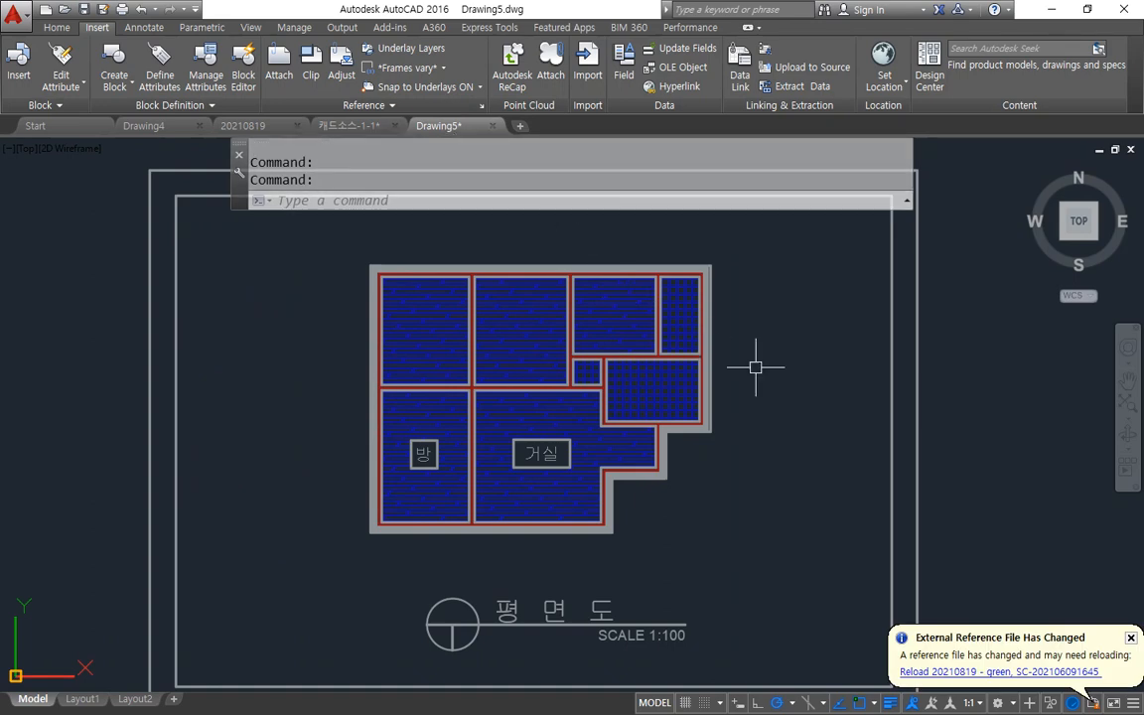
mouse_move(884, 606)
mouse_down()
mouse_move(854, 707)
mouse_move(1021, 572)
mouse_up()
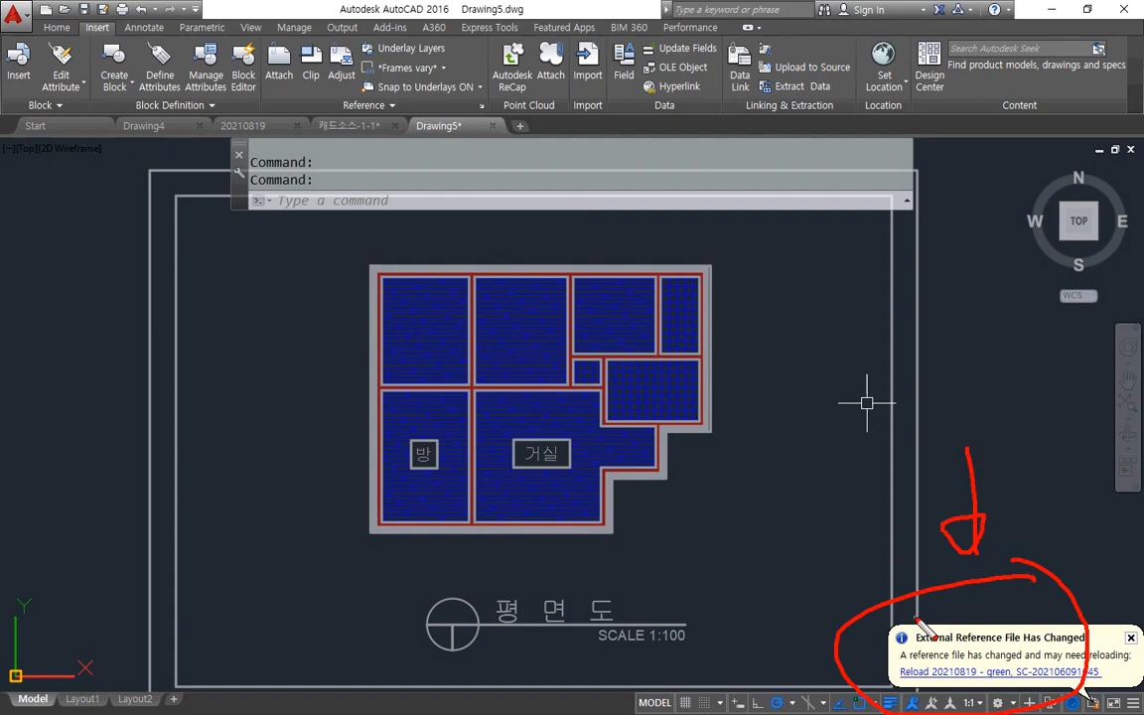
mouse_move(1053, 706)
mouse_down()
mouse_move(1109, 590)
mouse_move(1038, 692)
mouse_move(908, 608)
mouse_move(1141, 606)
mouse_up()
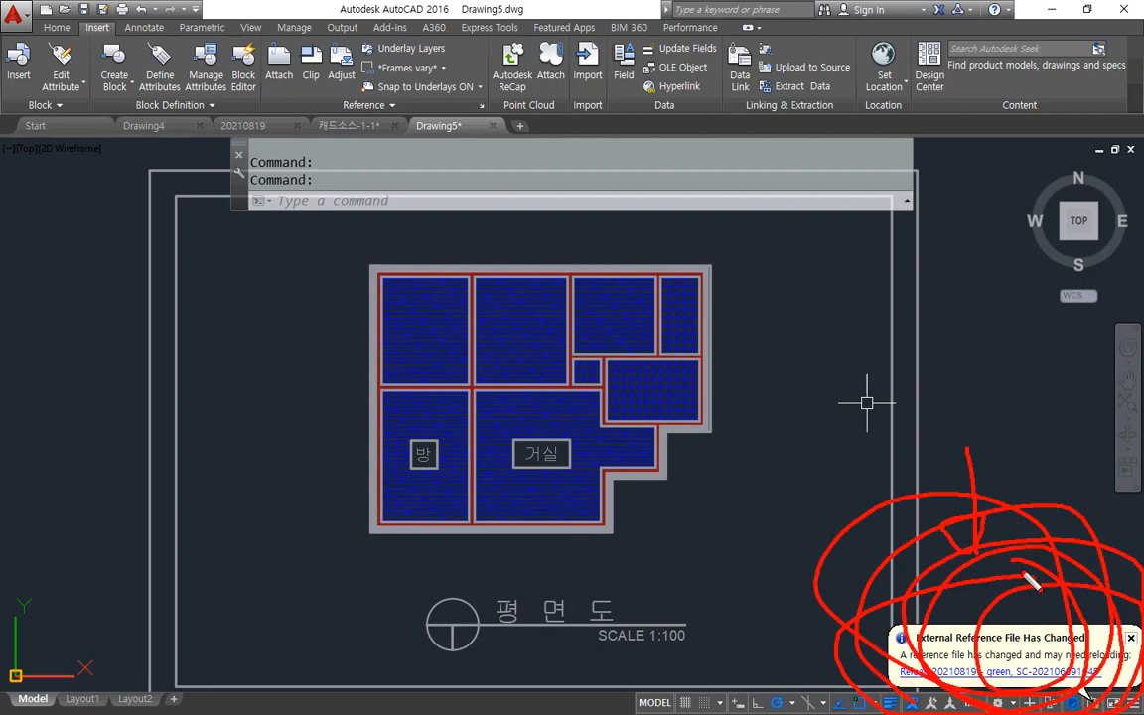
drag(995, 407, 996, 609)
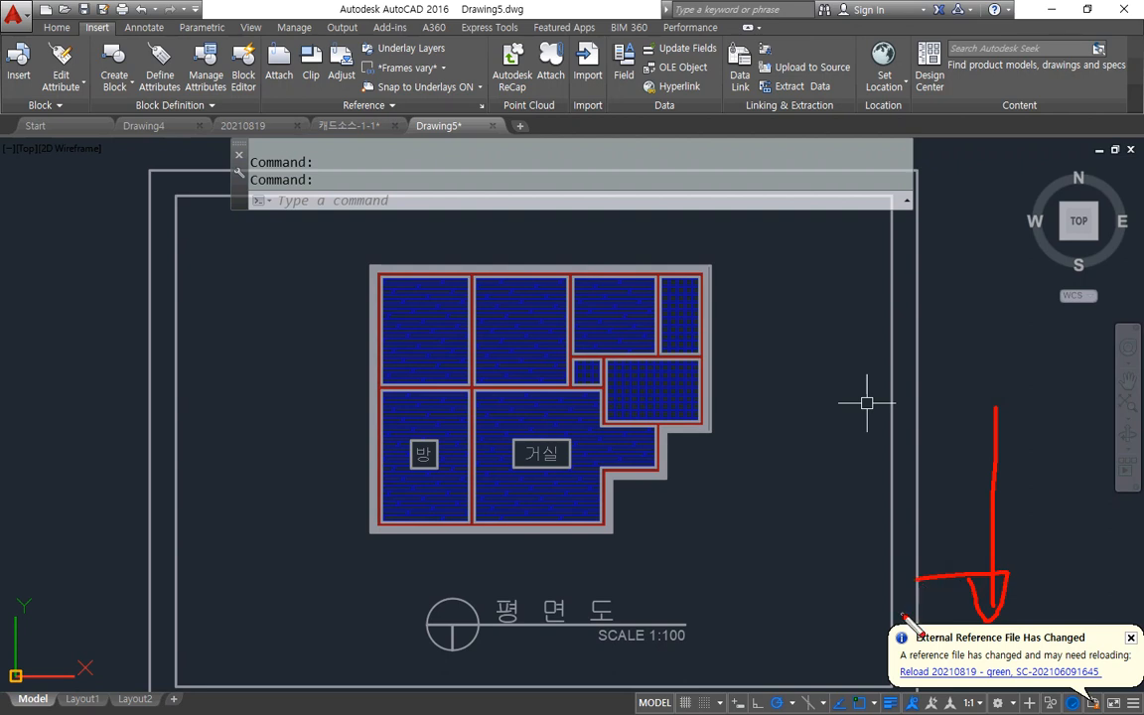
key(Escape)
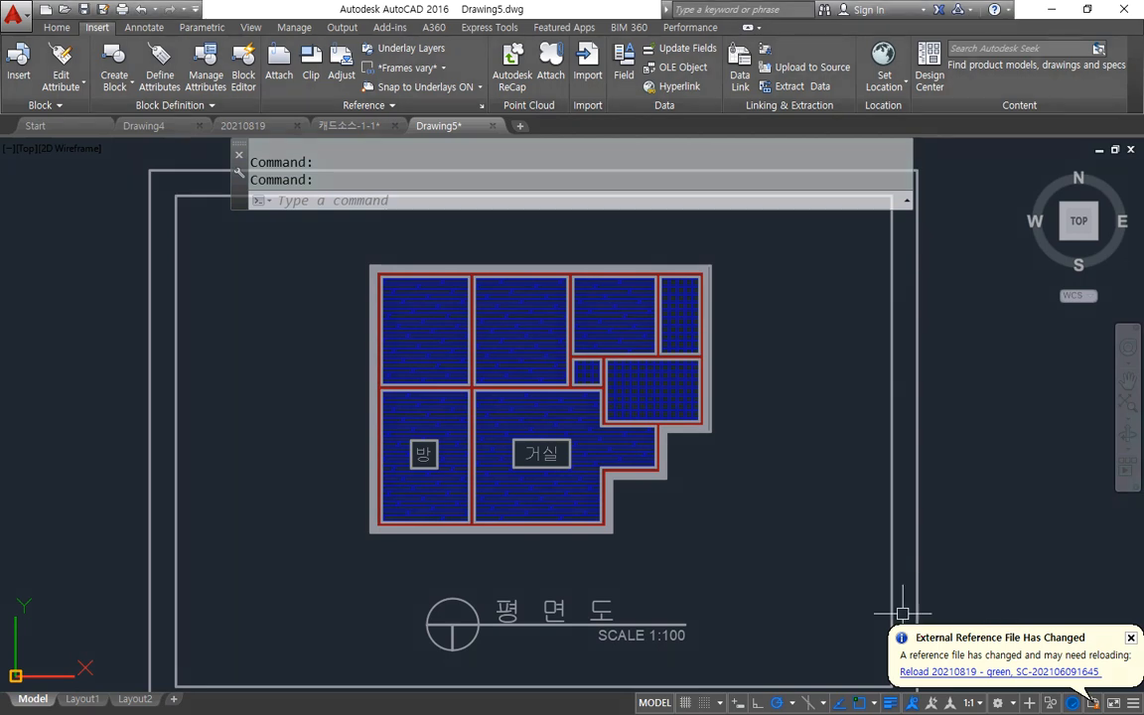
Step: Bring up the external references manager with XREF and widen its Status column to read the reference's state
text(xr)
key(Return)
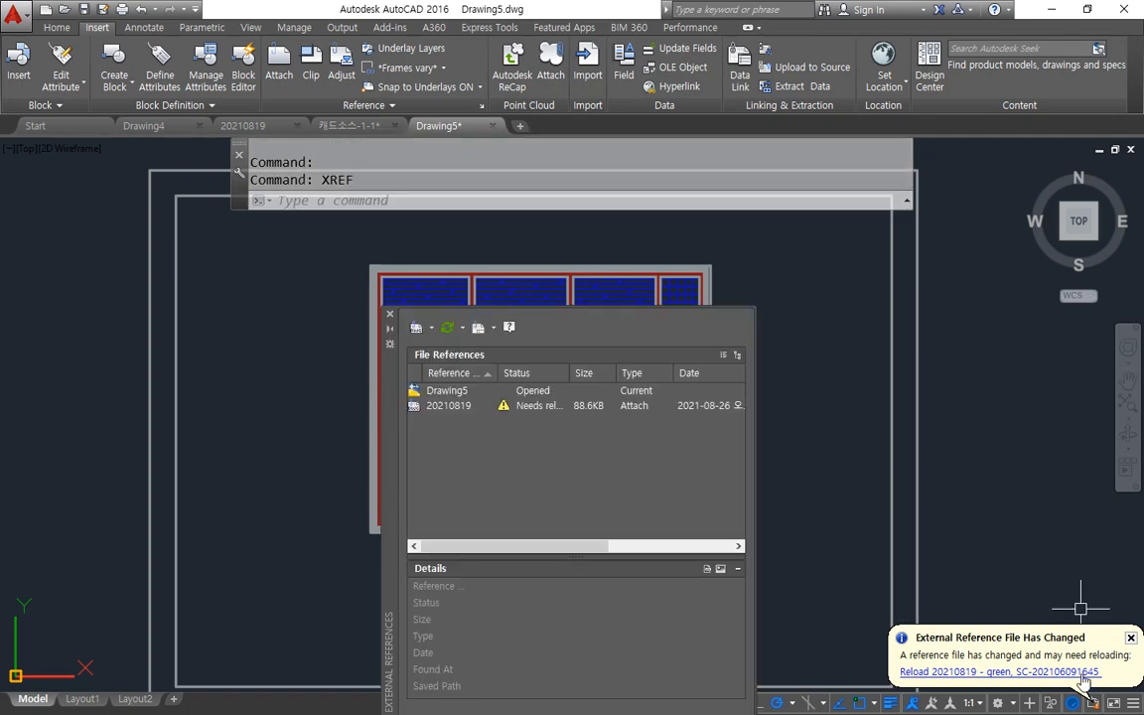
key(Escape)
drag(568, 372, 608, 372)
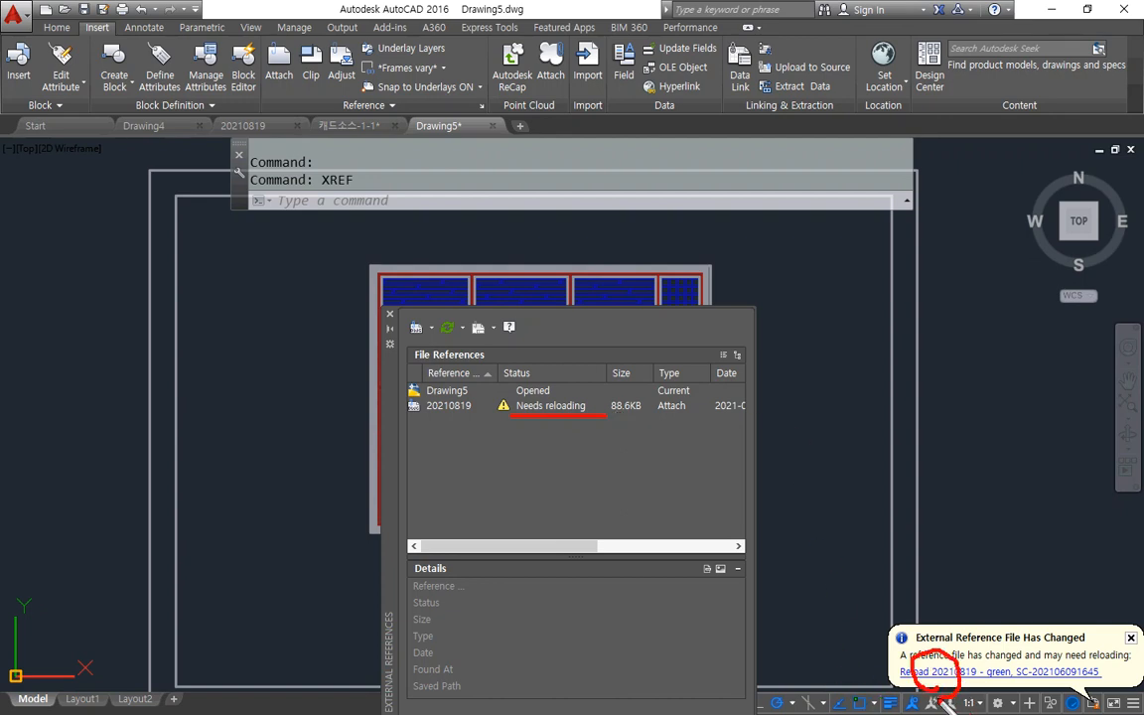
Step: Unload the 20210819 reference and reload it, then move the external references manager clear of the floor plan
click(532, 409)
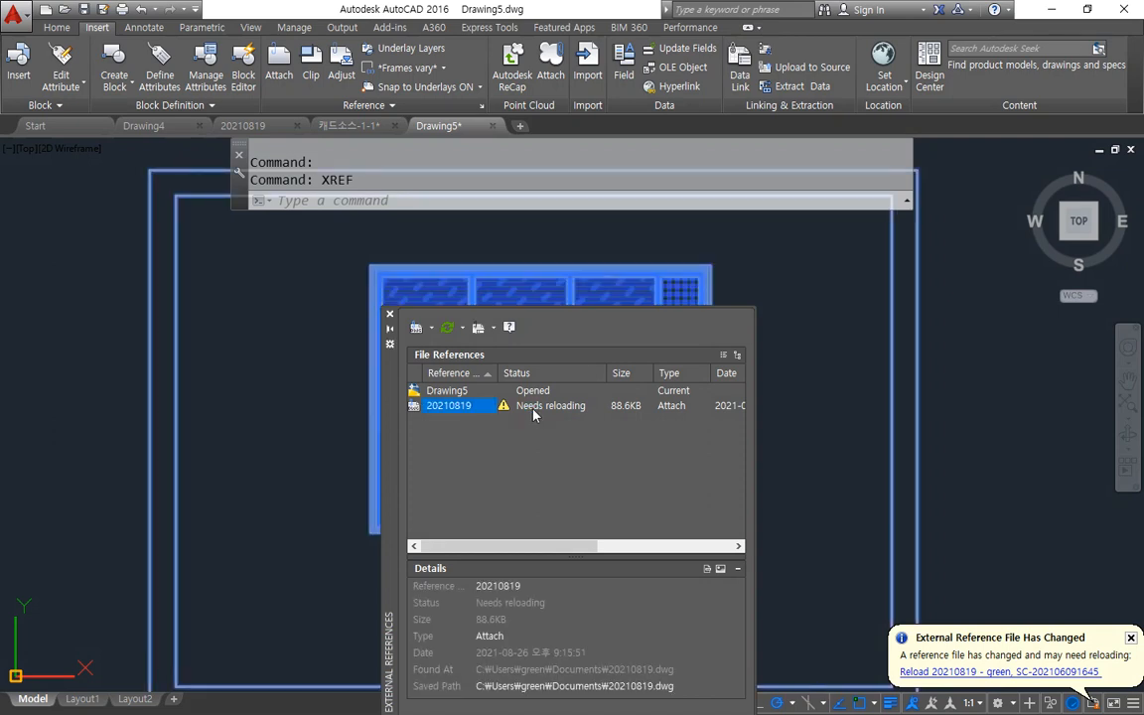
right_click(432, 409)
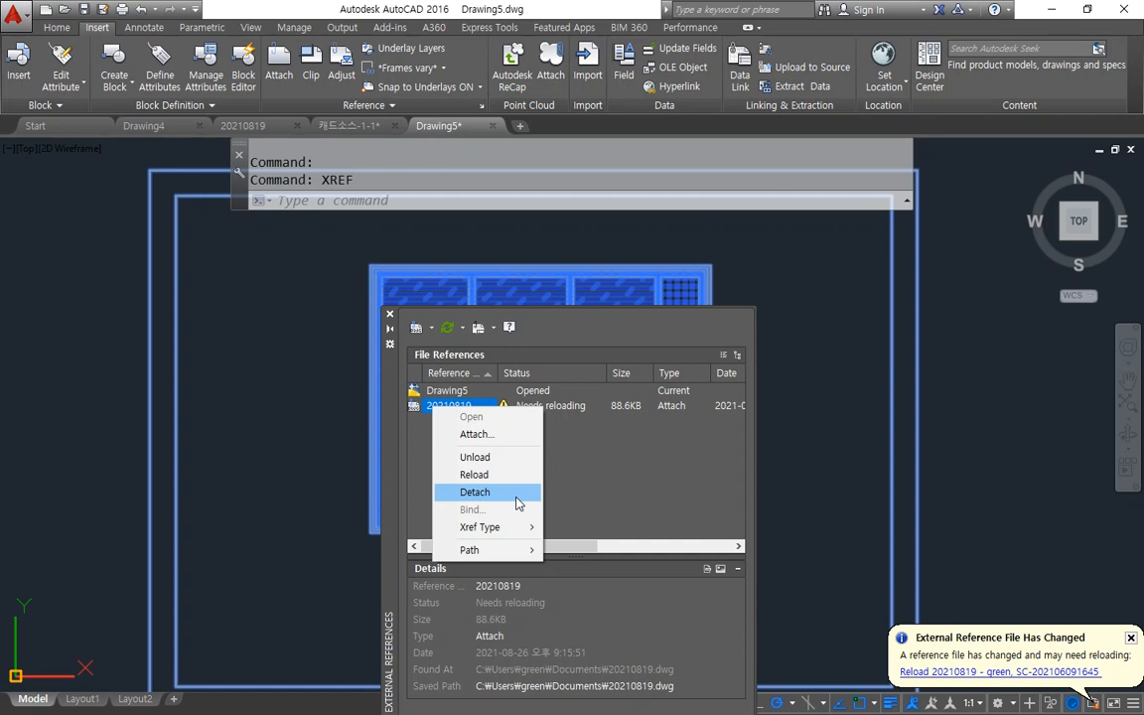
click(496, 458)
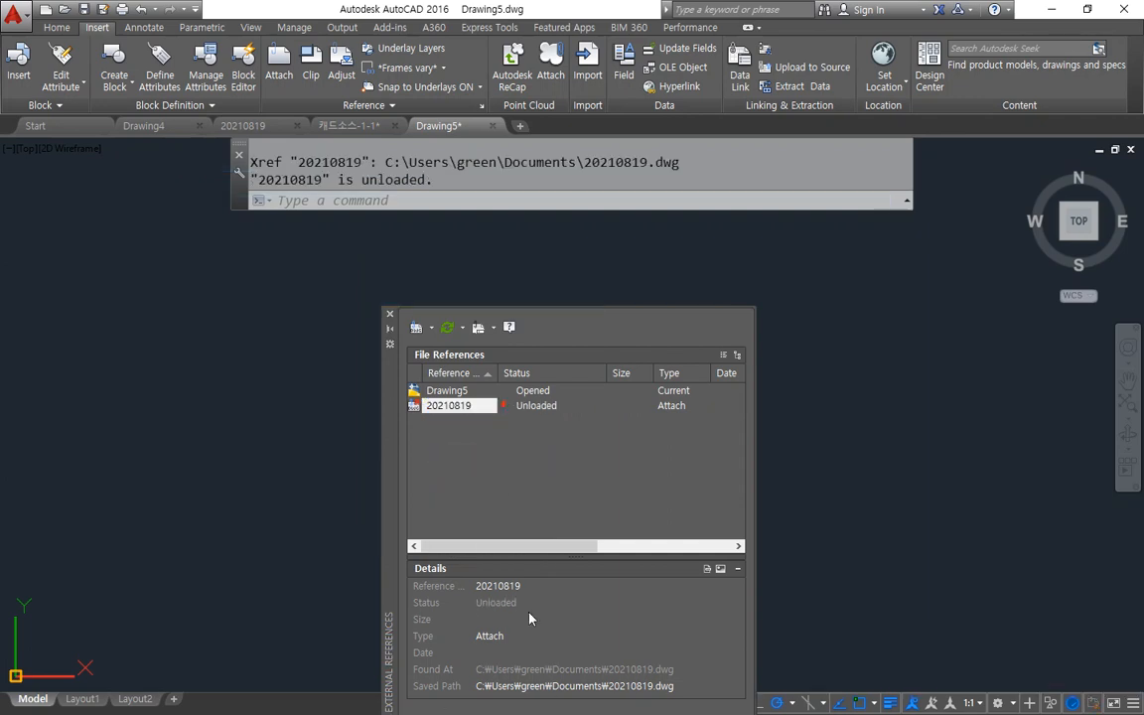
right_click(470, 416)
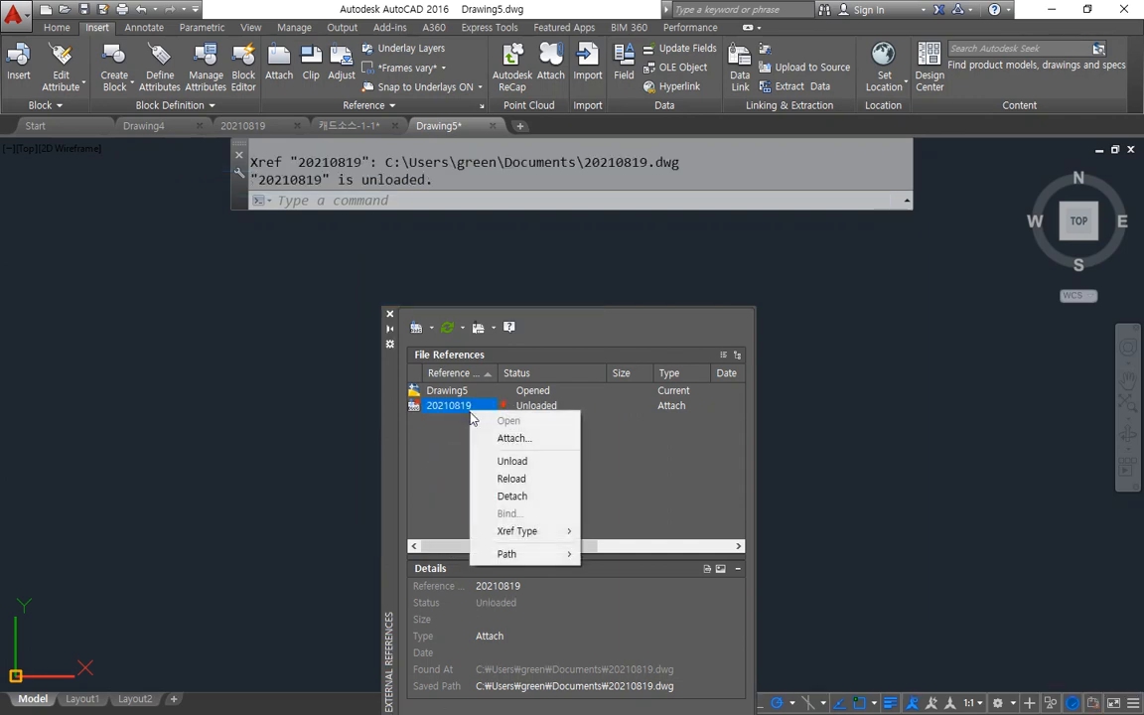
click(491, 477)
mouse_move(395, 402)
mouse_down()
mouse_move(143, 381)
mouse_move(14, 343)
mouse_move(93, 307)
mouse_move(36, 308)
mouse_up()
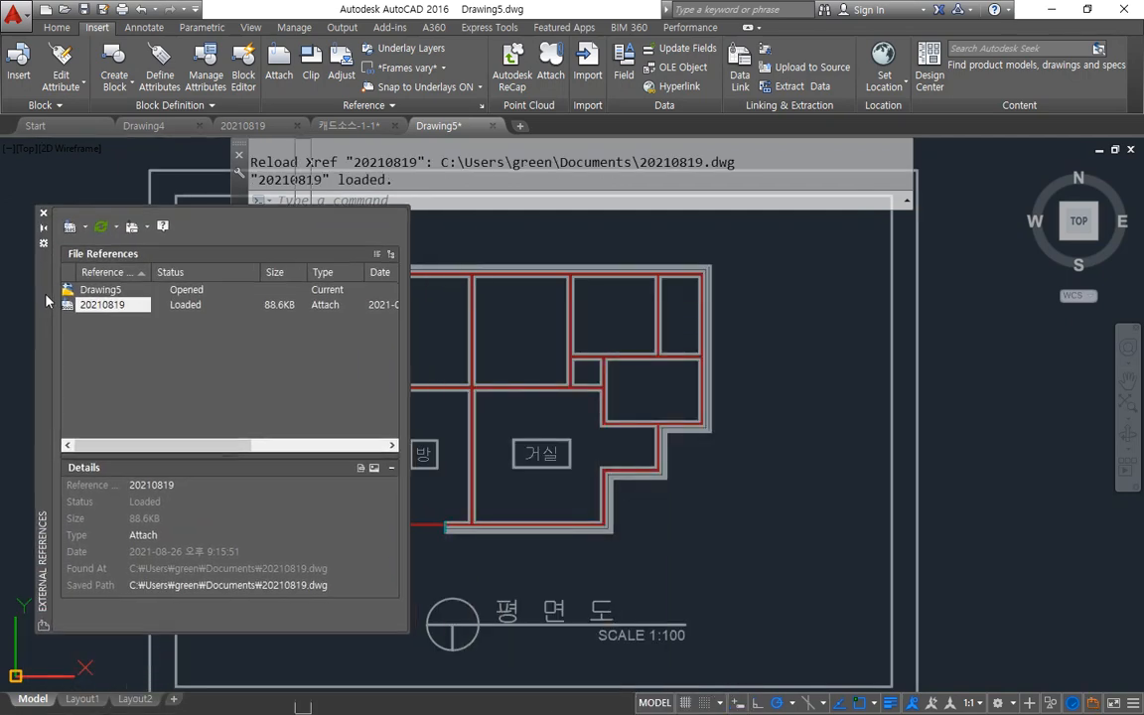
middle_drag(499, 388, 704, 382)
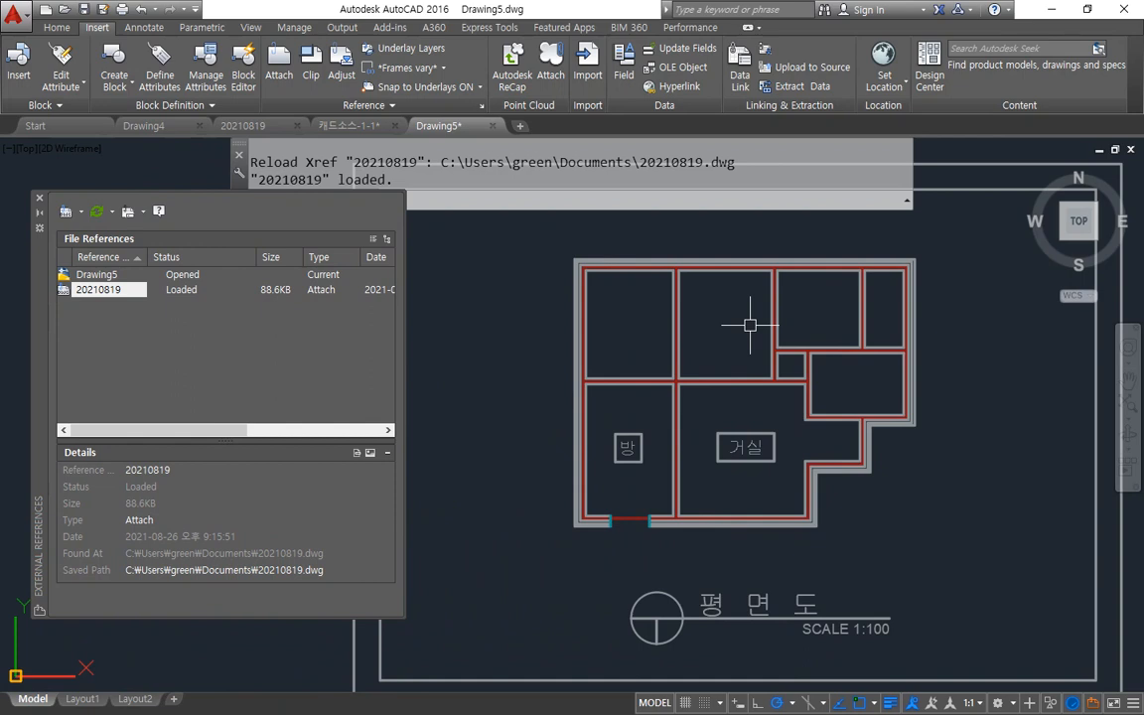
Step: Insert the 욕조Set block at scale 1 and rotation 0 into 20210819, overlapping the bathroom's lower-left corner
click(261, 125)
middle_drag(513, 402, 905, 424)
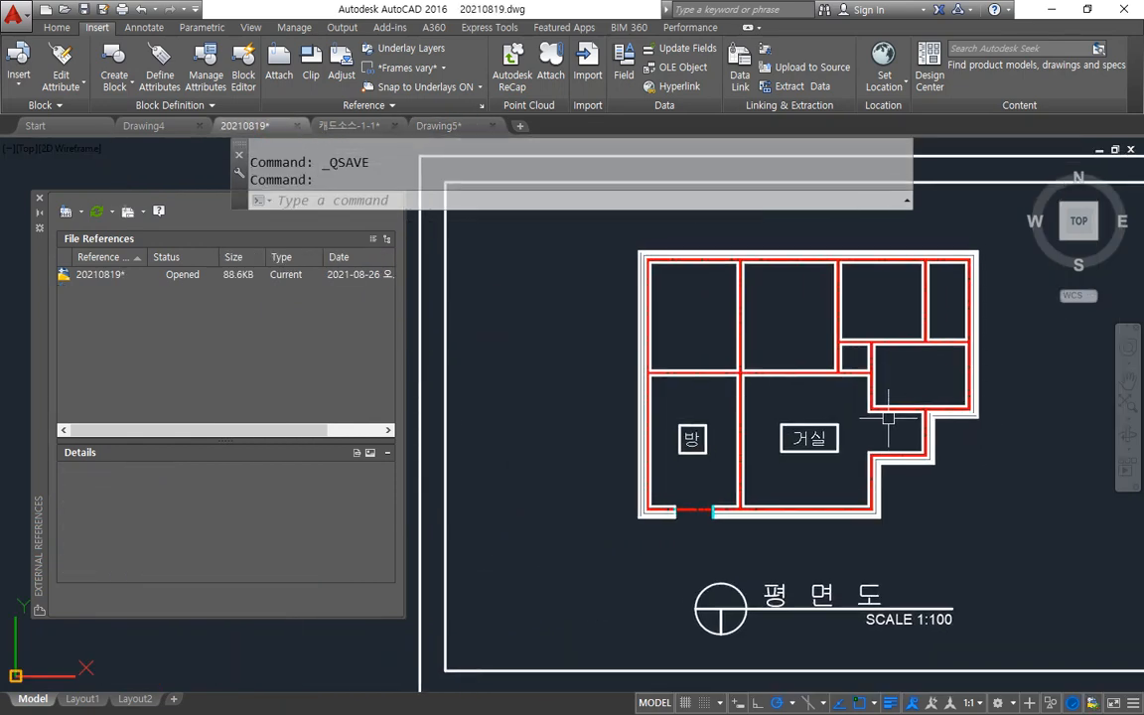
scroll(668, 544, up, 3)
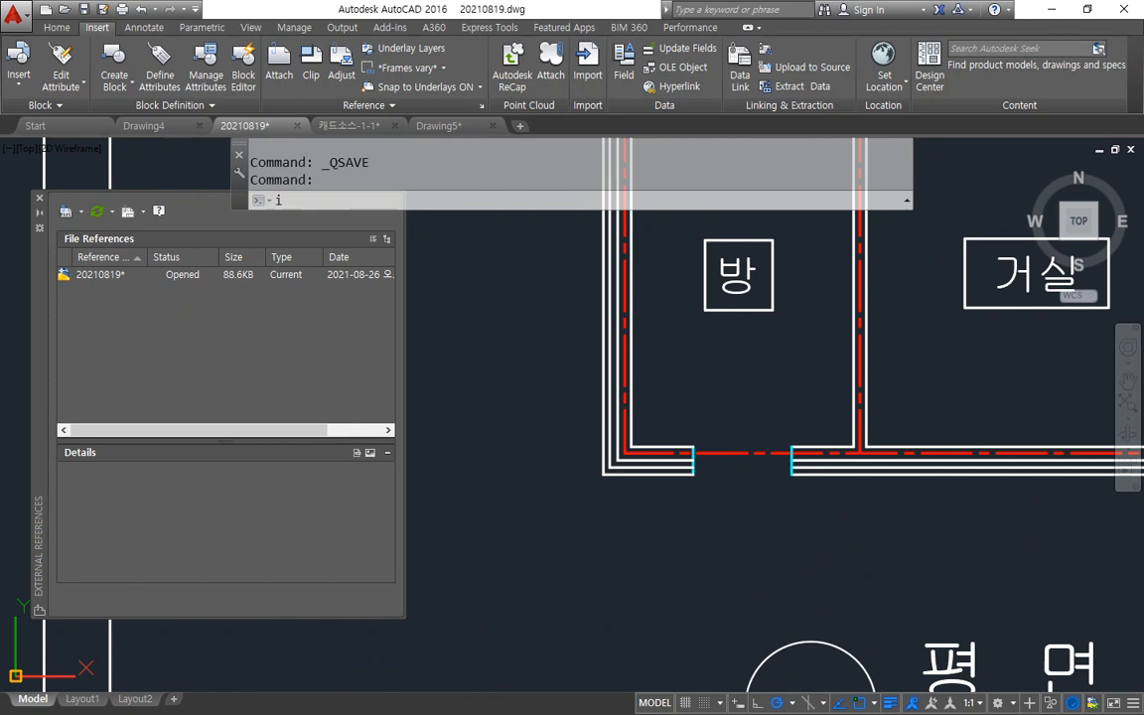
key(Return)
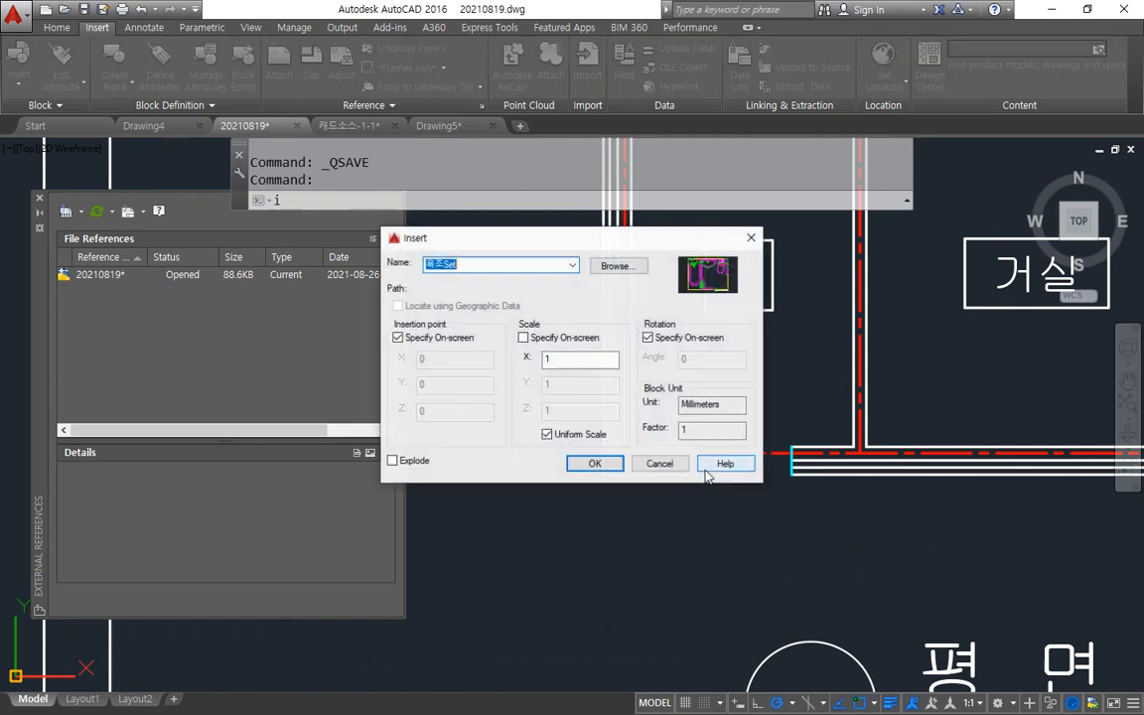
click(593, 463)
middle_drag(926, 401, 582, 660)
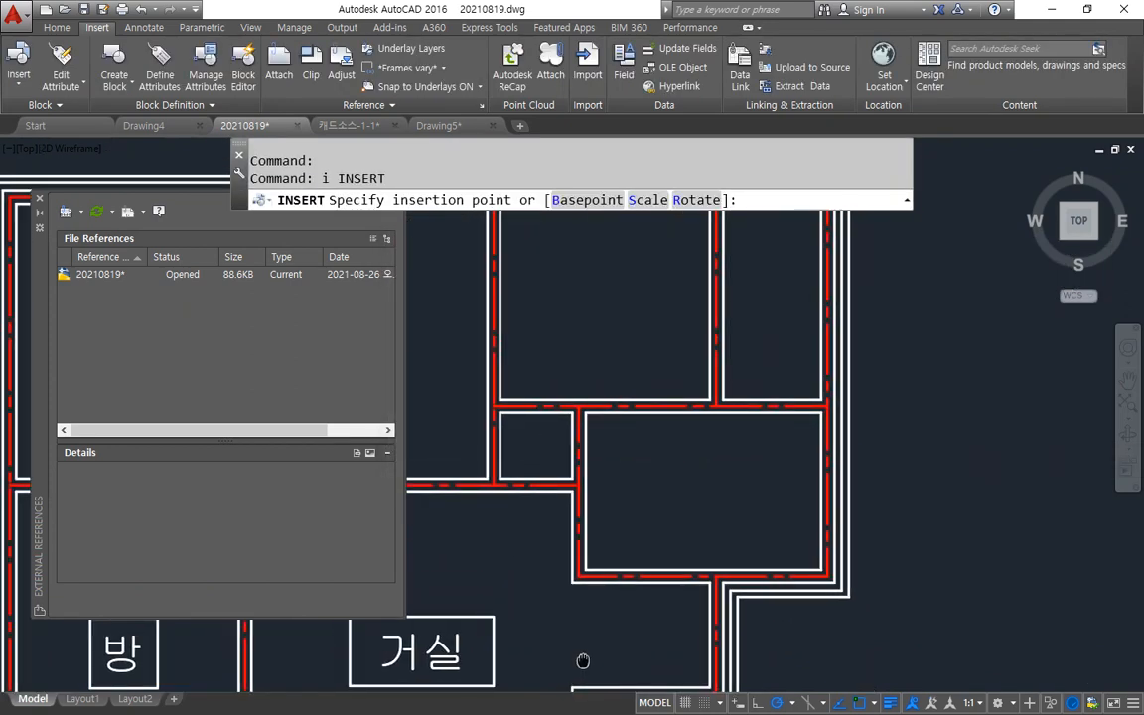
scroll(649, 564, up, 2)
click(646, 537)
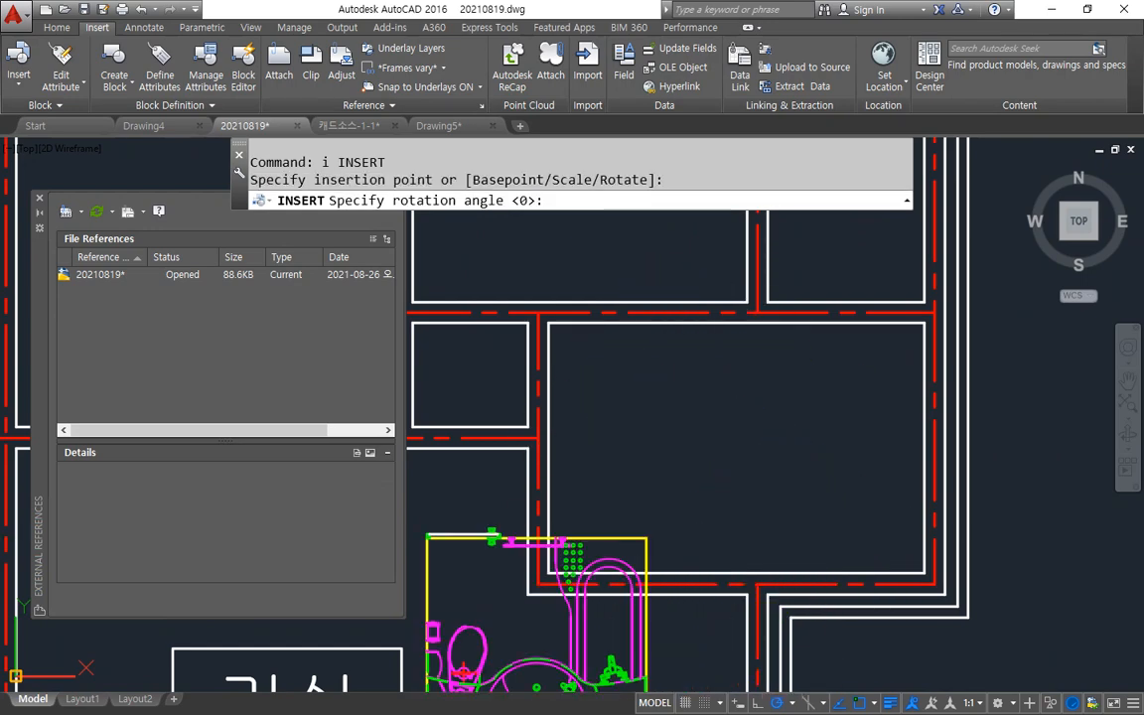
middle_drag(636, 525, 728, 372)
key(Return)
Step: Mirror the inserted bathroom set block about a horizontal line and erase the source object
text(mi MIRROR)
key(Return)
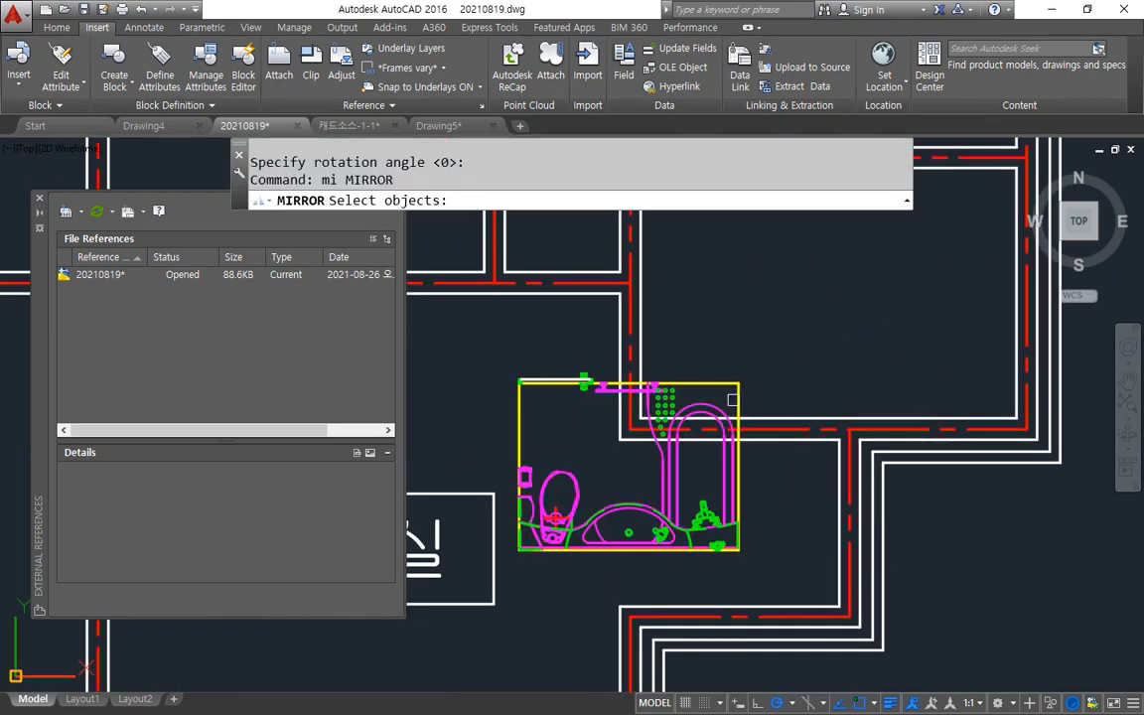
click(732, 400)
key(Return)
click(731, 409)
click(839, 415)
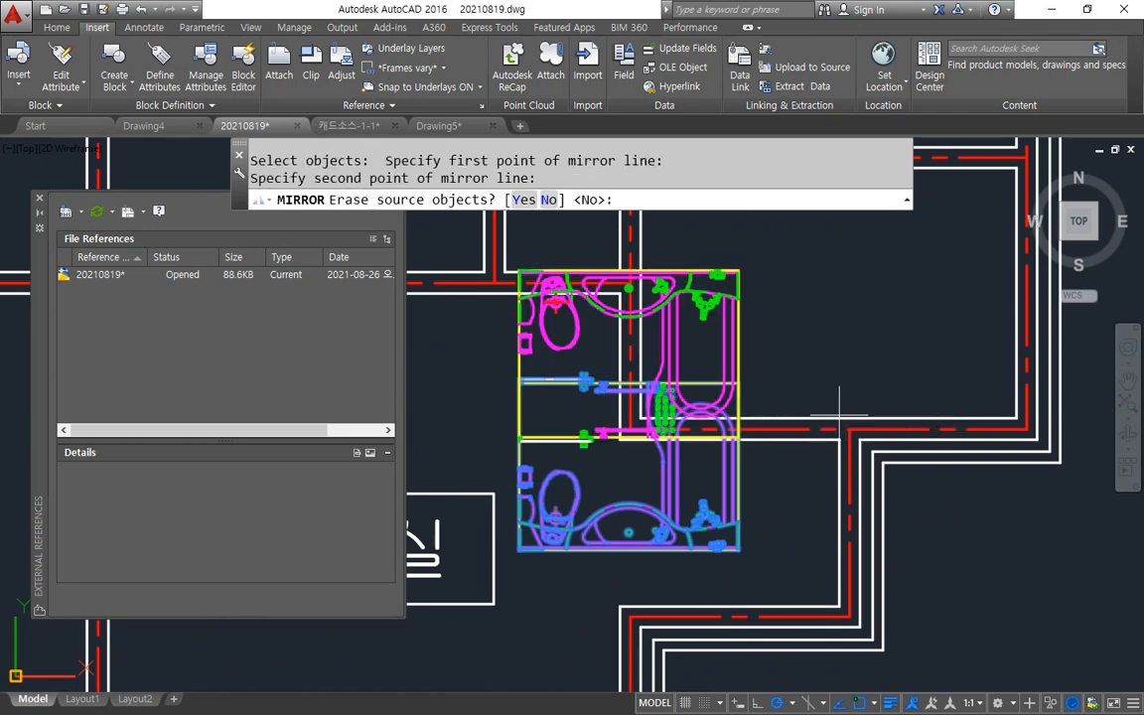
text(y)
key(Return)
Step: Move the mirrored bathroom set block by its upper-right corner to the bathroom's upper-right inner corner
text(m)
key(Return)
click(708, 325)
key(Return)
click(738, 269)
middle_drag(873, 266, 615, 475)
click(758, 377)
Step: Narrow the external references manager so that it leaves the bathroom area of the floor plan uncovered
mouse_move(821, 442)
middle_down()
mouse_move(1125, 404)
mouse_move(1074, 390)
middle_up()
scroll(533, 365, up, 2)
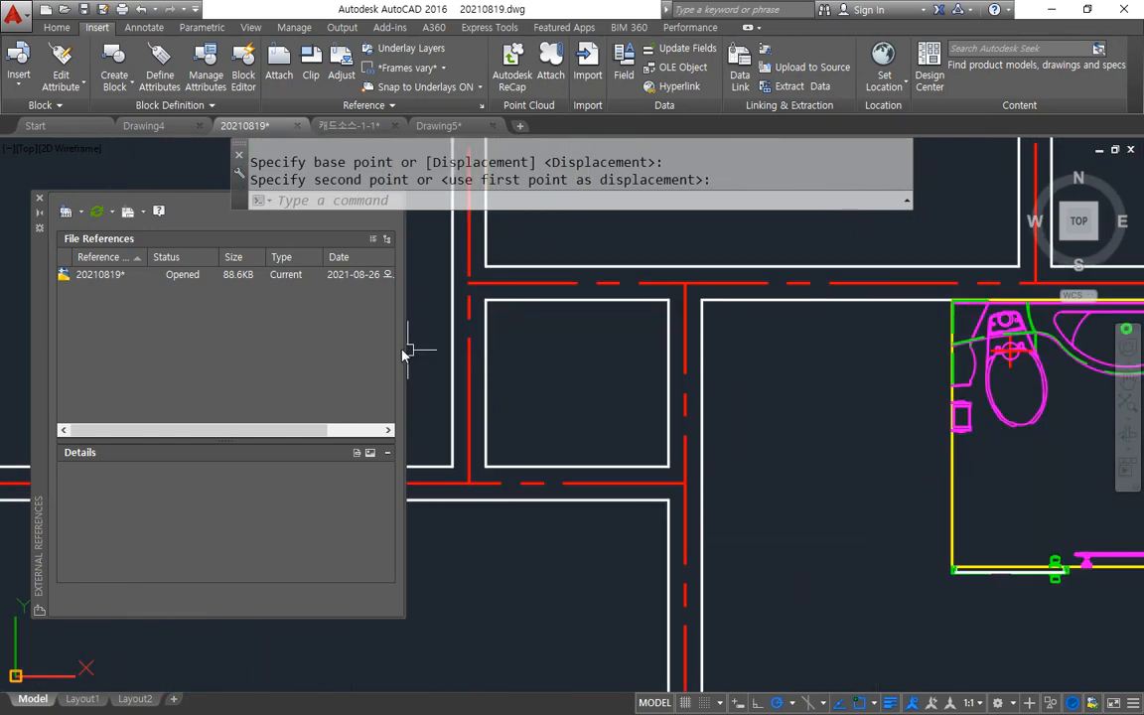
drag(406, 349, 77, 343)
middle_drag(842, 421, 588, 425)
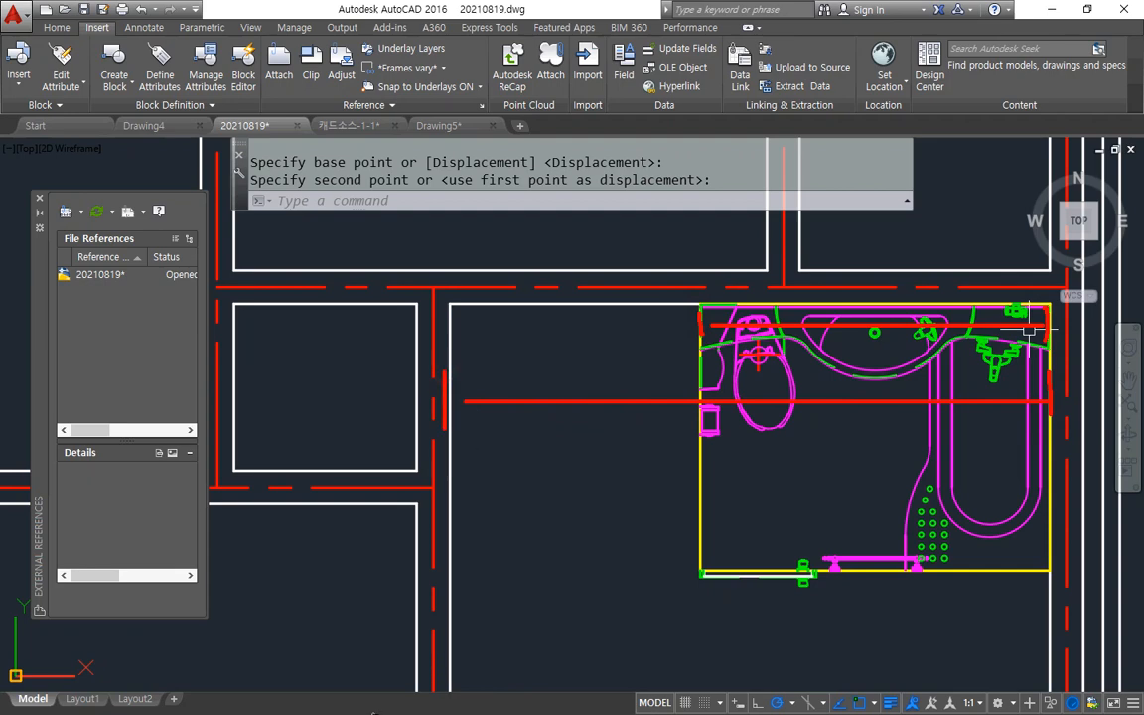
Step: Scale the bathroom set block from its upper-right corner, using its top edge as the reference length and about 2548 as the new length
click(752, 553)
text(sc)
key(Return)
click(760, 460)
click(644, 566)
key(Return)
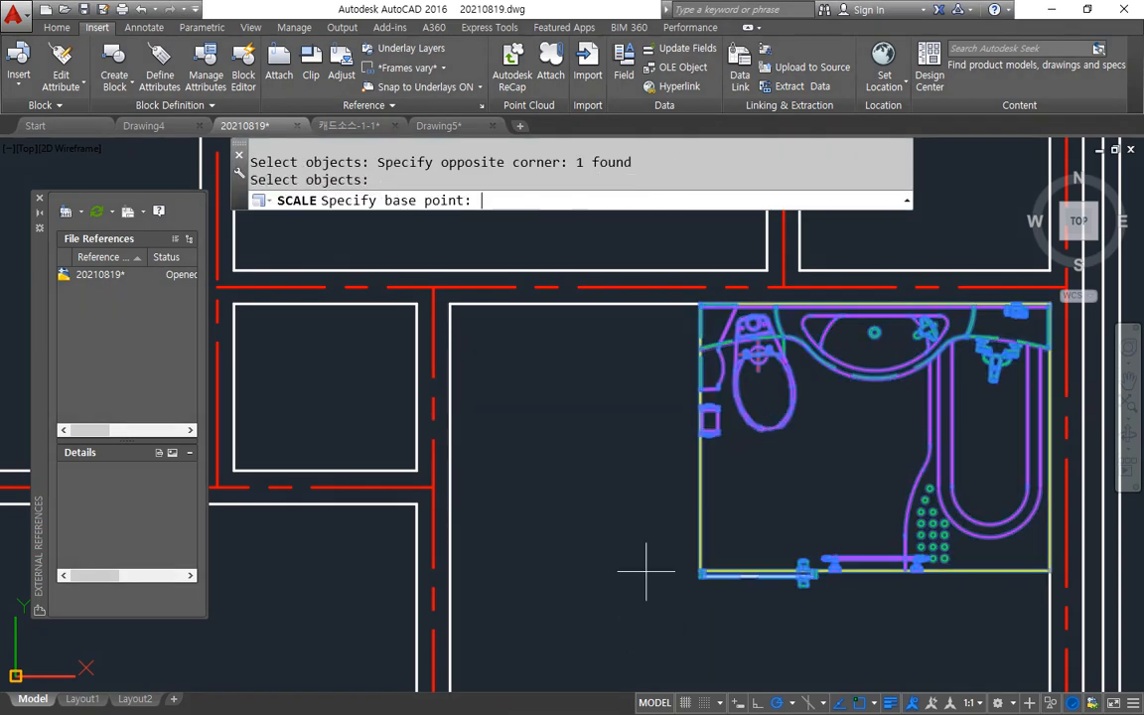
scroll(1050, 298, up, 3)
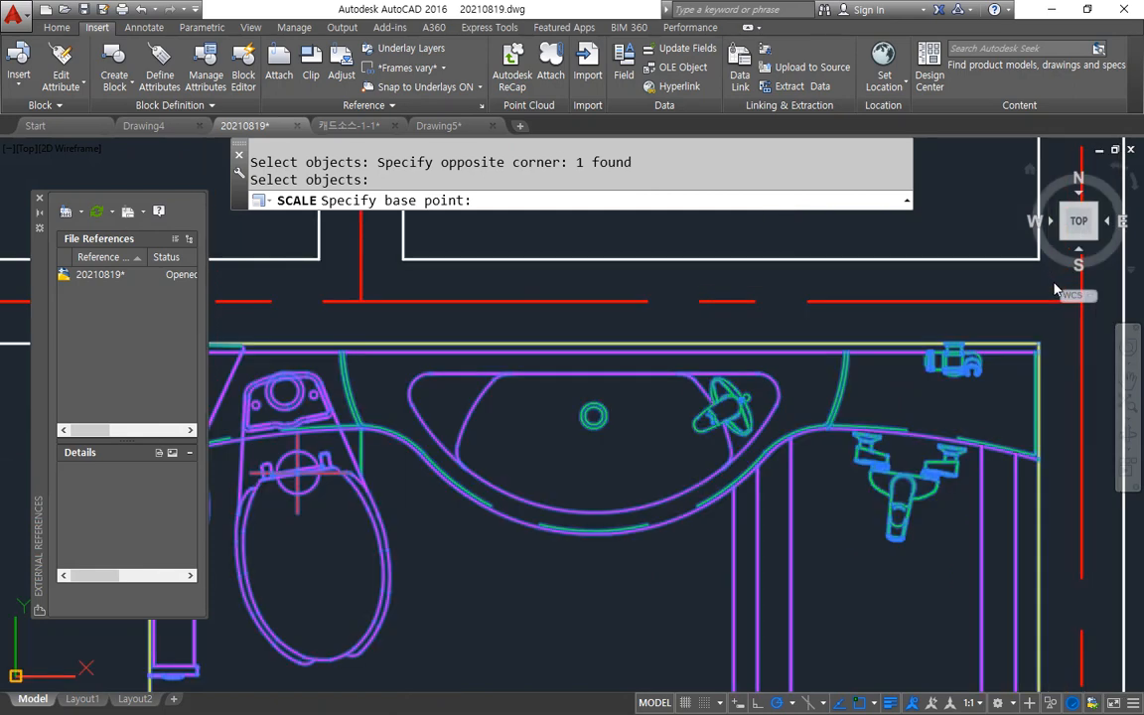
click(1038, 344)
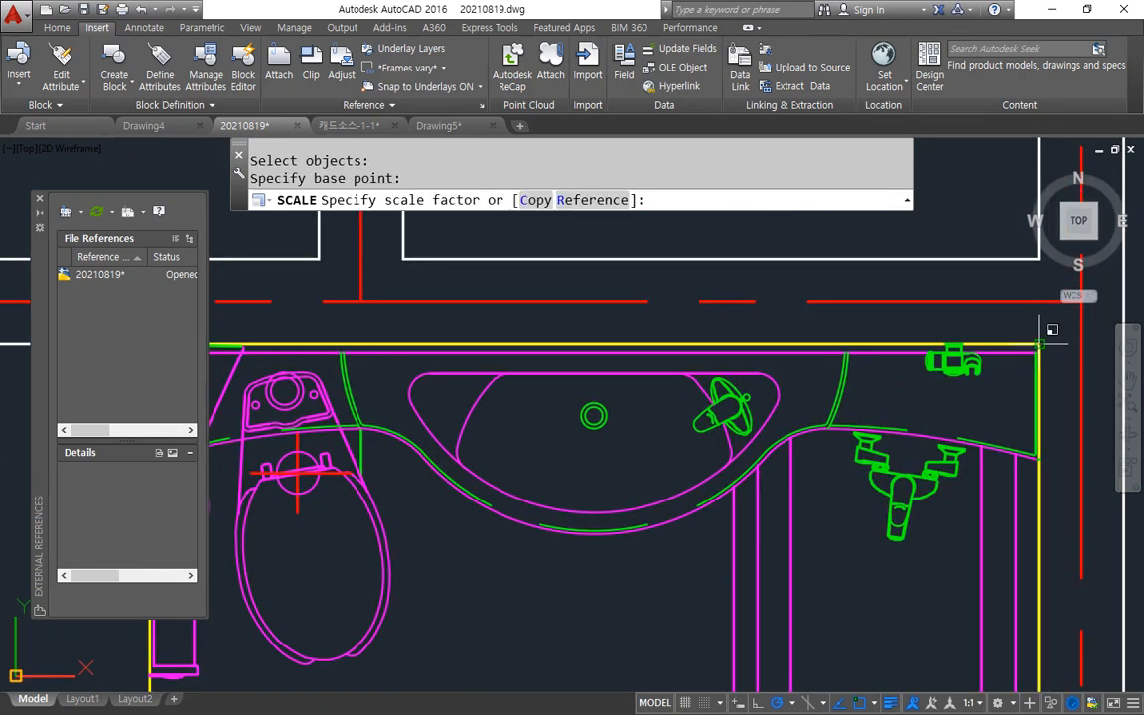
scroll(1039, 344, down, 1)
drag(630, 216, 632, 168)
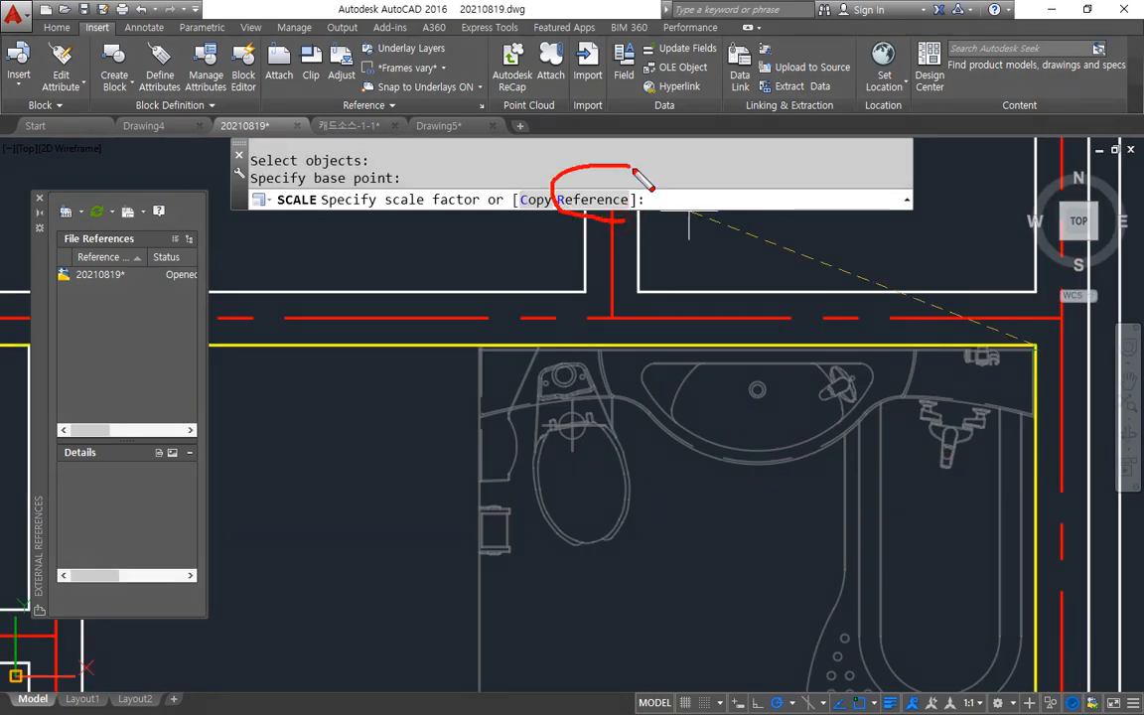
key(Escape)
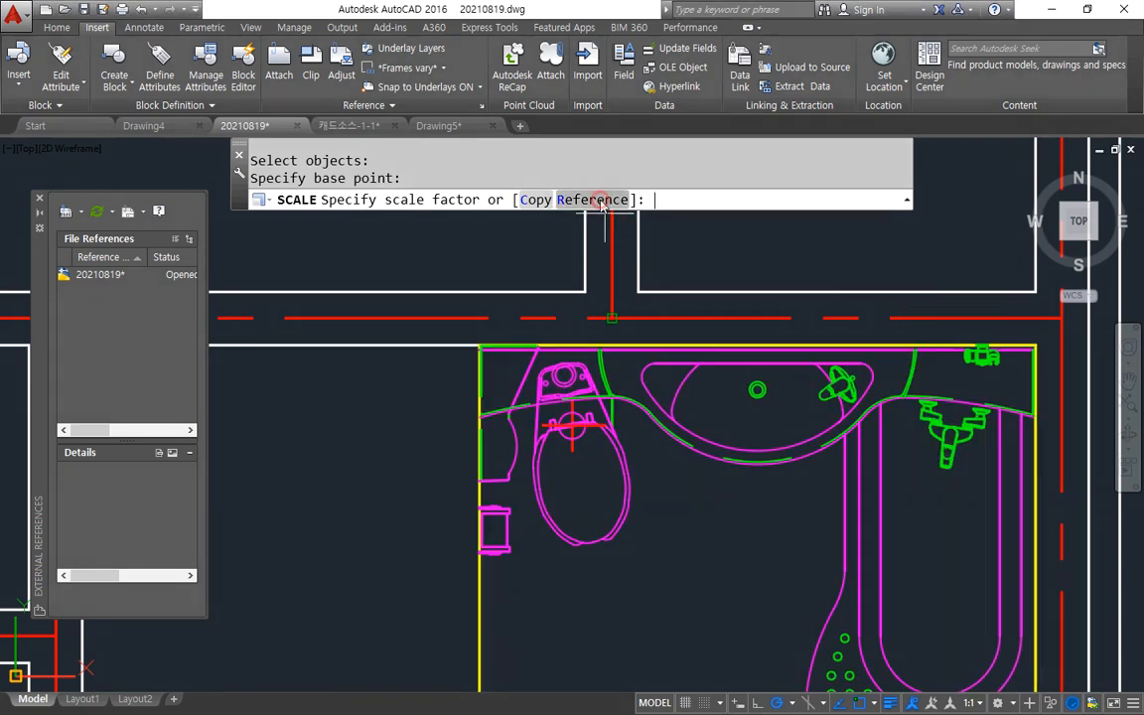
click(600, 201)
scroll(1005, 344, up, 4)
click(1083, 347)
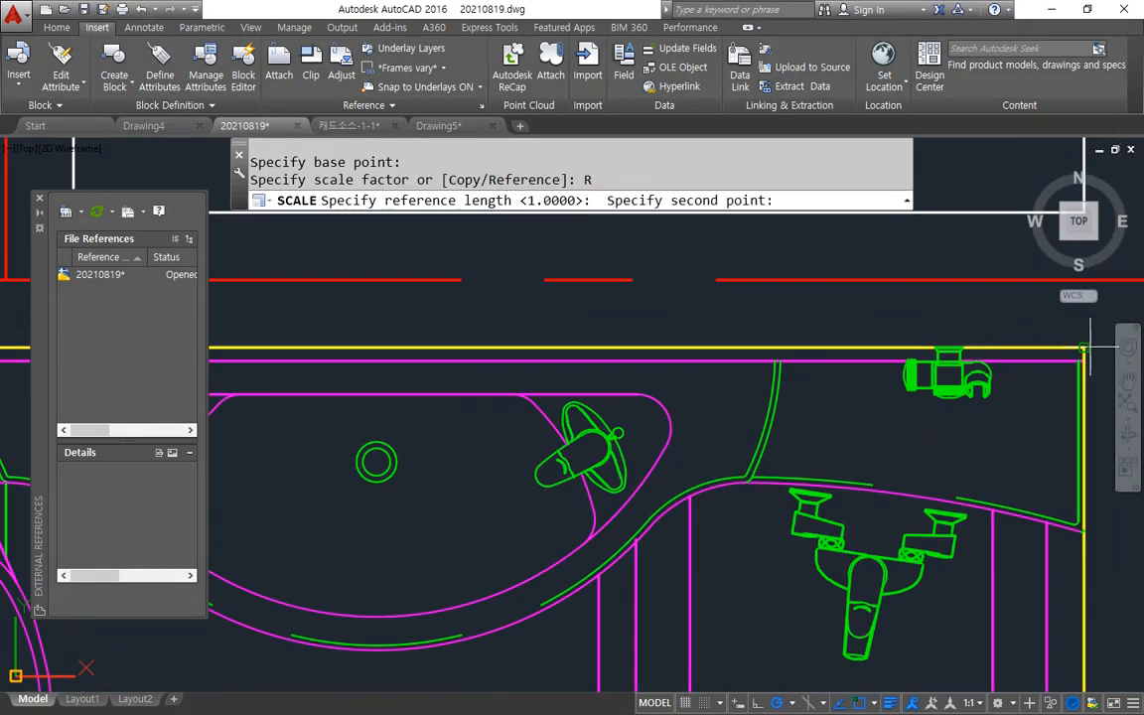
scroll(1087, 347, down, 3)
scroll(397, 359, up, 5)
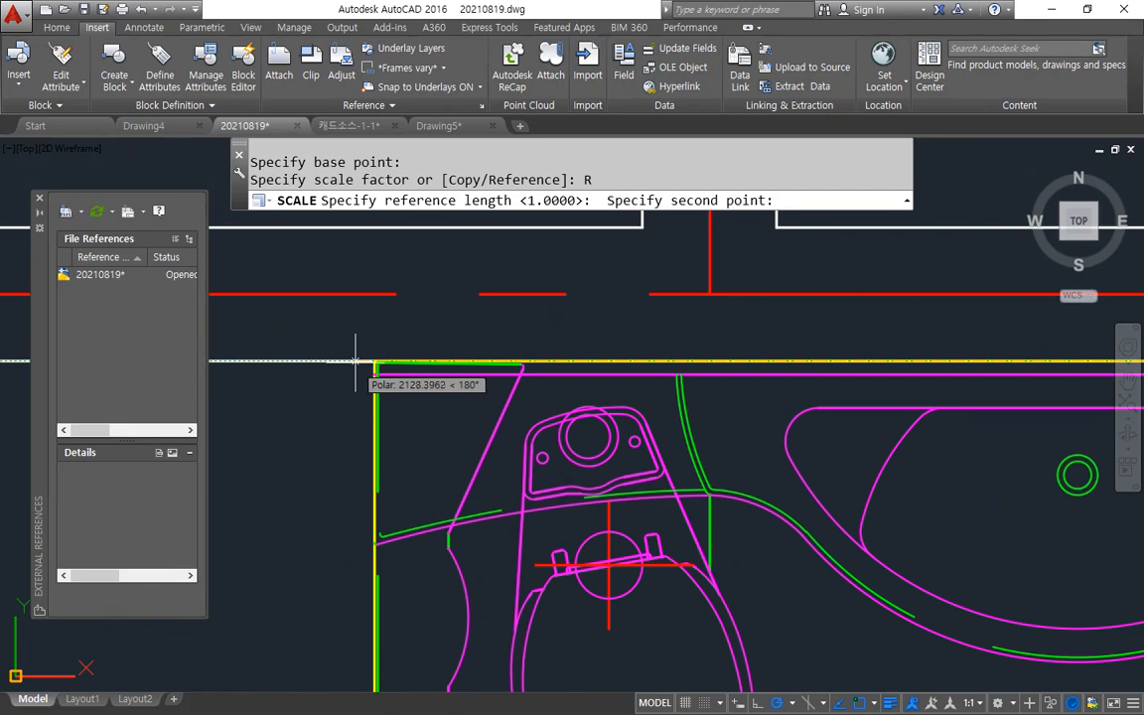
scroll(356, 360, up, 3)
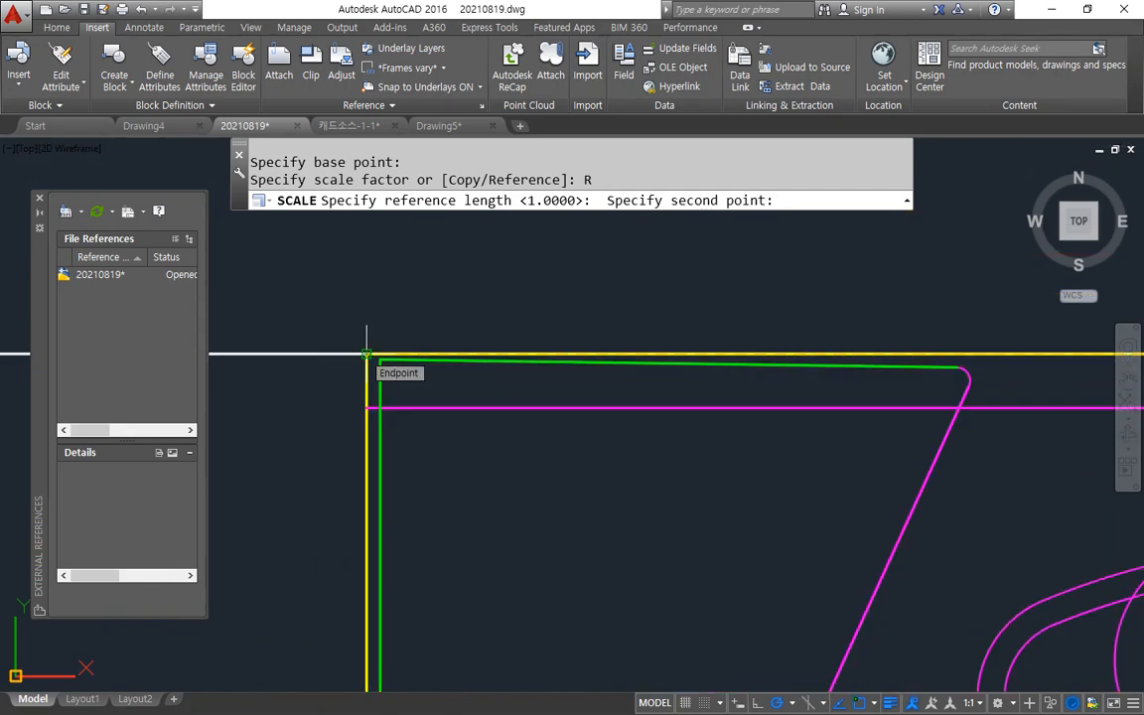
click(367, 353)
scroll(321, 396, down, 8)
middle_drag(359, 395, 715, 316)
scroll(691, 347, down, 6)
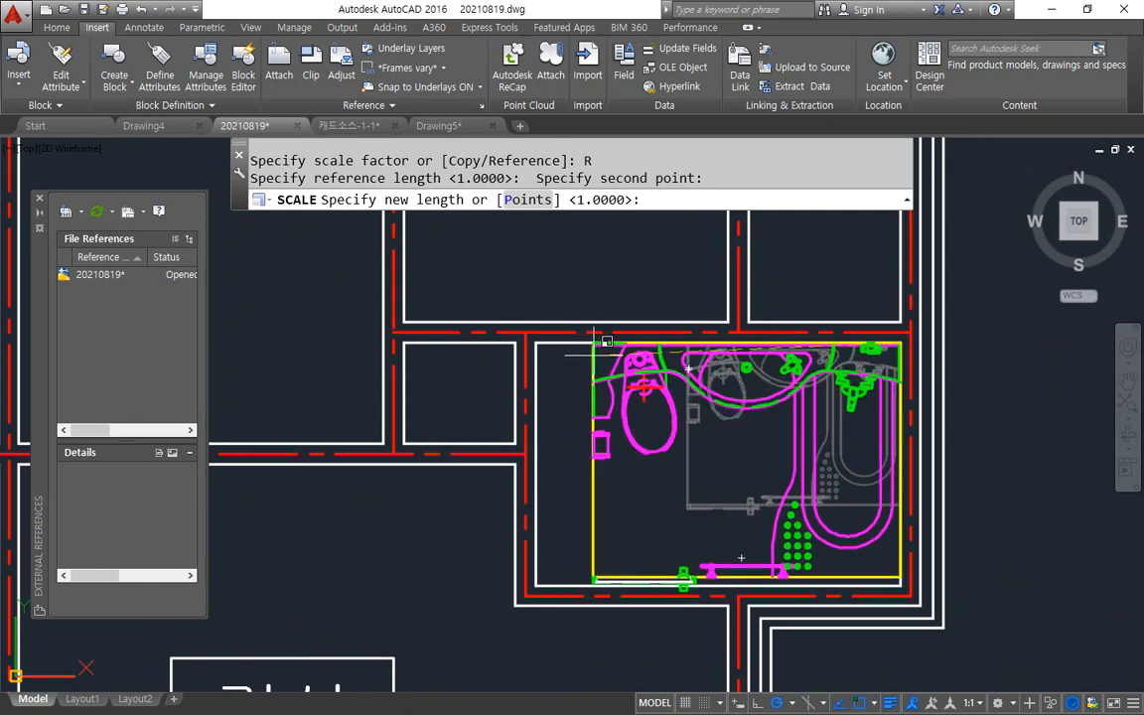
click(641, 343)
Step: Scale the bathroom set block by reference from its upper-right corner so its right edge extends to the bathroom's lower-right inner corner
middle_drag(936, 470, 734, 423)
key(space)
click(674, 449)
click(559, 508)
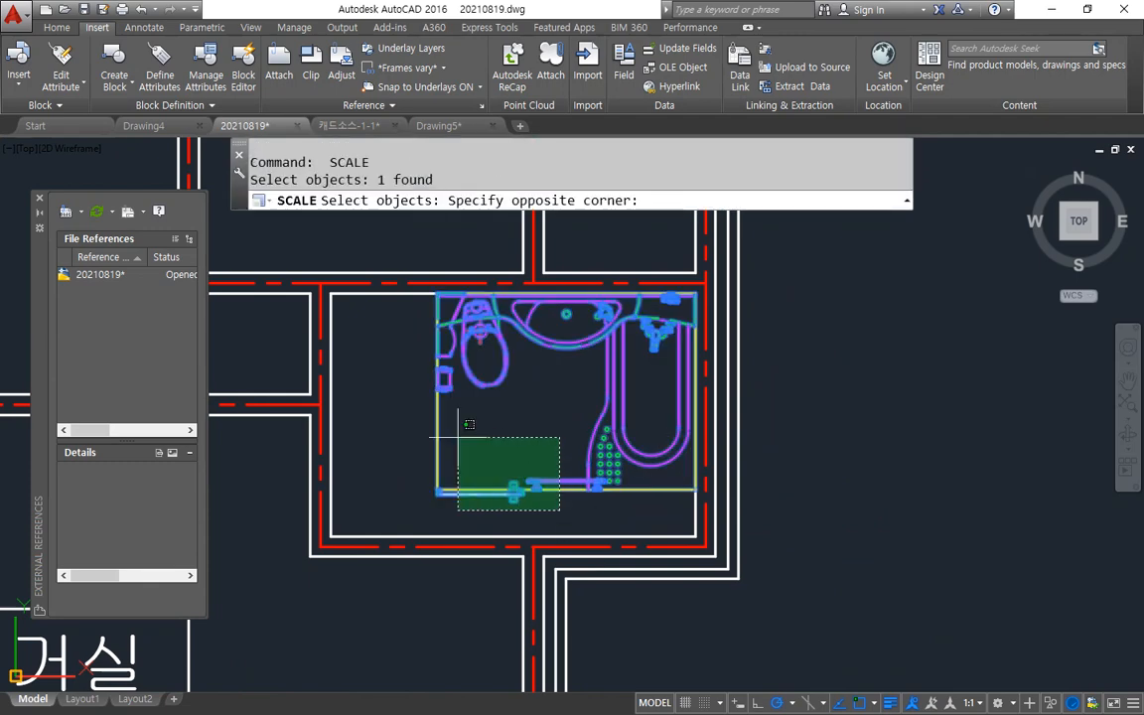
click(457, 436)
key(space)
scroll(593, 289, up, 5)
click(564, 268)
text(r)
key(space)
click(565, 269)
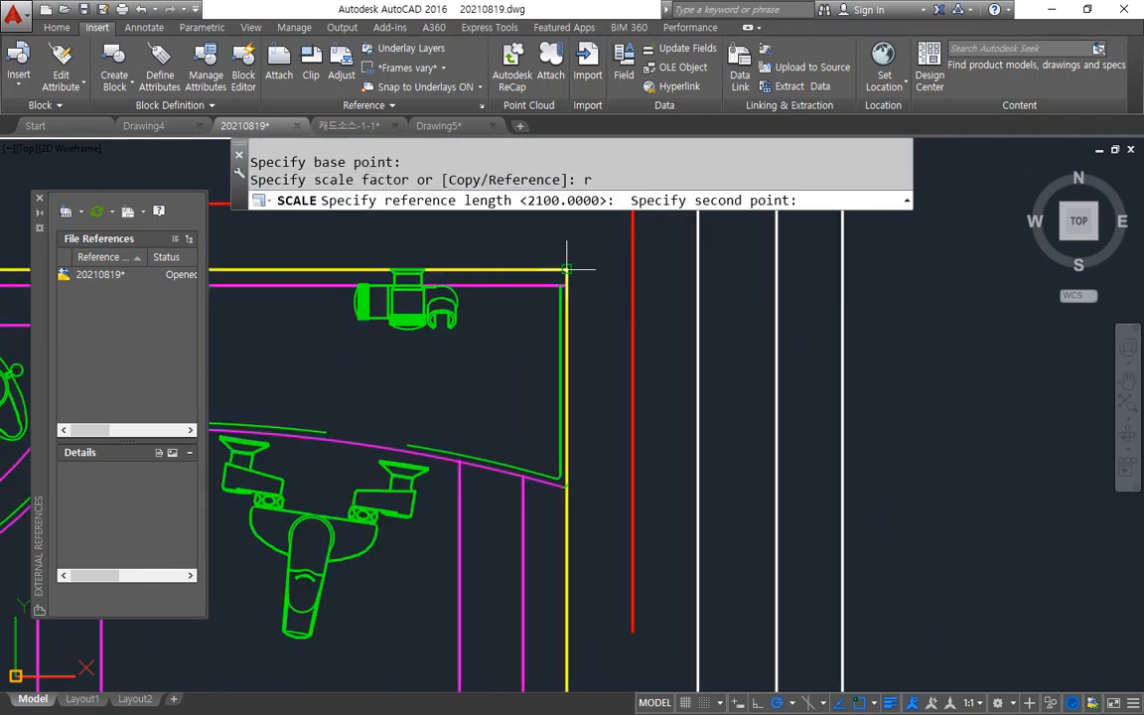
scroll(579, 360, down, 2)
middle_drag(580, 537, 559, 263)
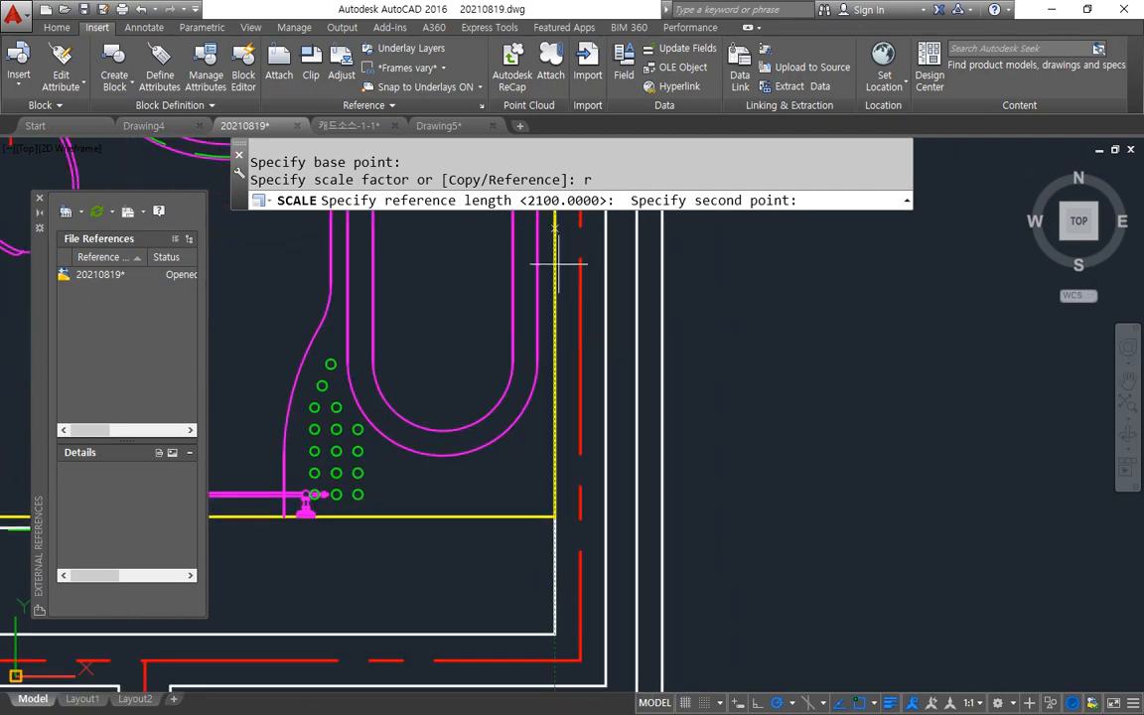
click(552, 515)
click(454, 547)
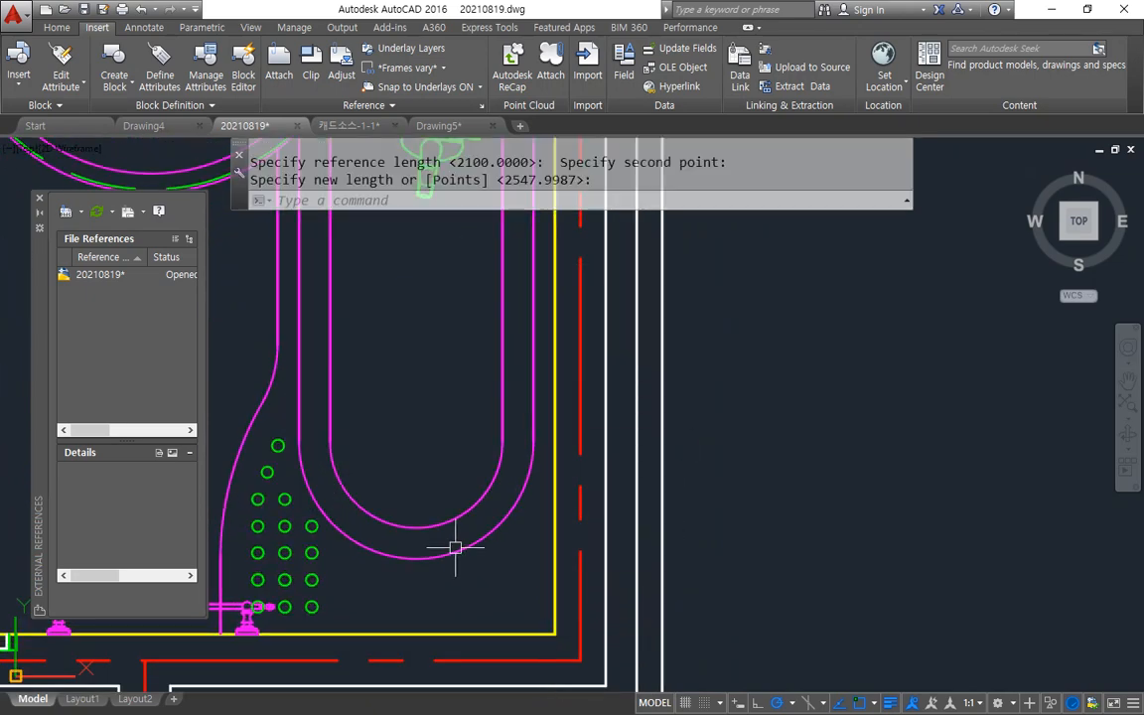
scroll(454, 547, down, 4)
scroll(600, 605, up, 1)
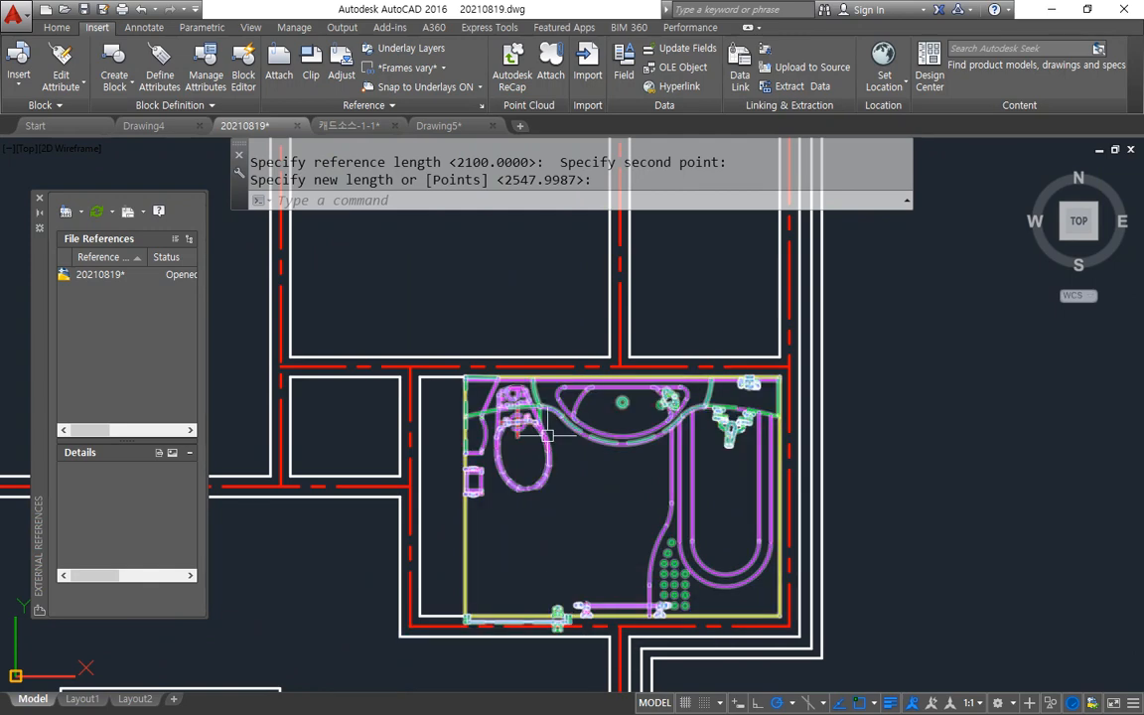
Step: Save the 20210819 floor plan and reload the changed 20210819 reference in Drawing5
key(ctrl+s)
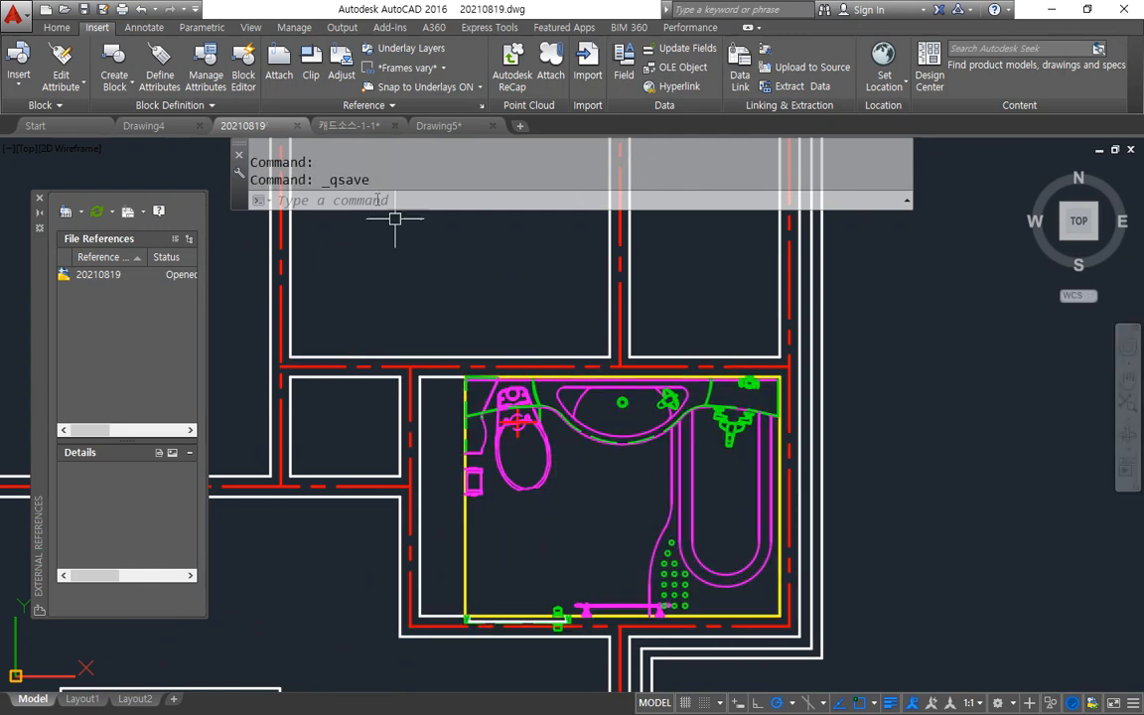
click(447, 127)
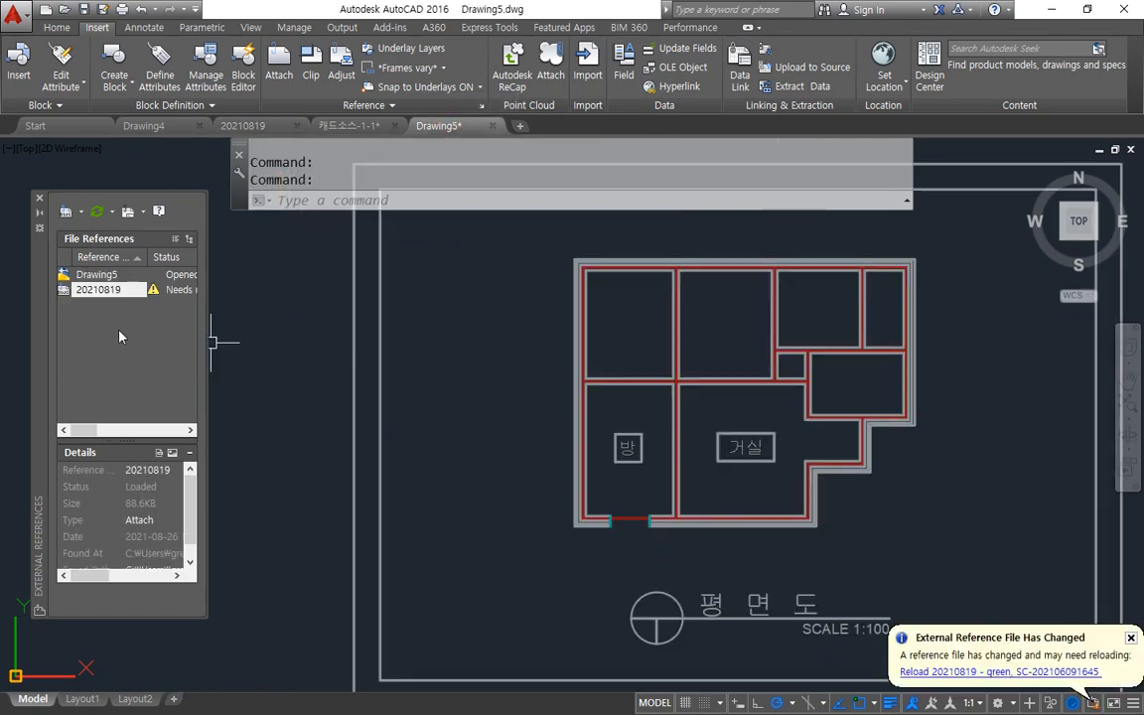
drag(98, 297, 228, 296)
drag(886, 684, 1142, 679)
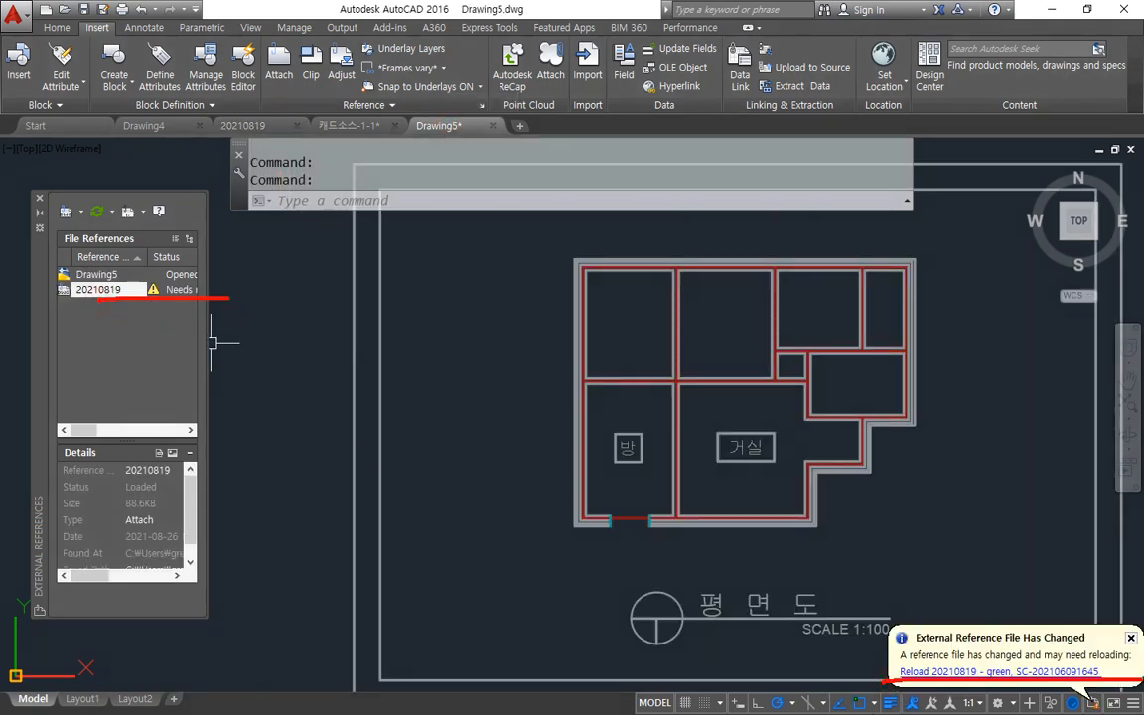
click(1032, 672)
mouse_move(928, 442)
mouse_down()
mouse_move(867, 460)
mouse_move(970, 385)
mouse_move(899, 484)
mouse_up()
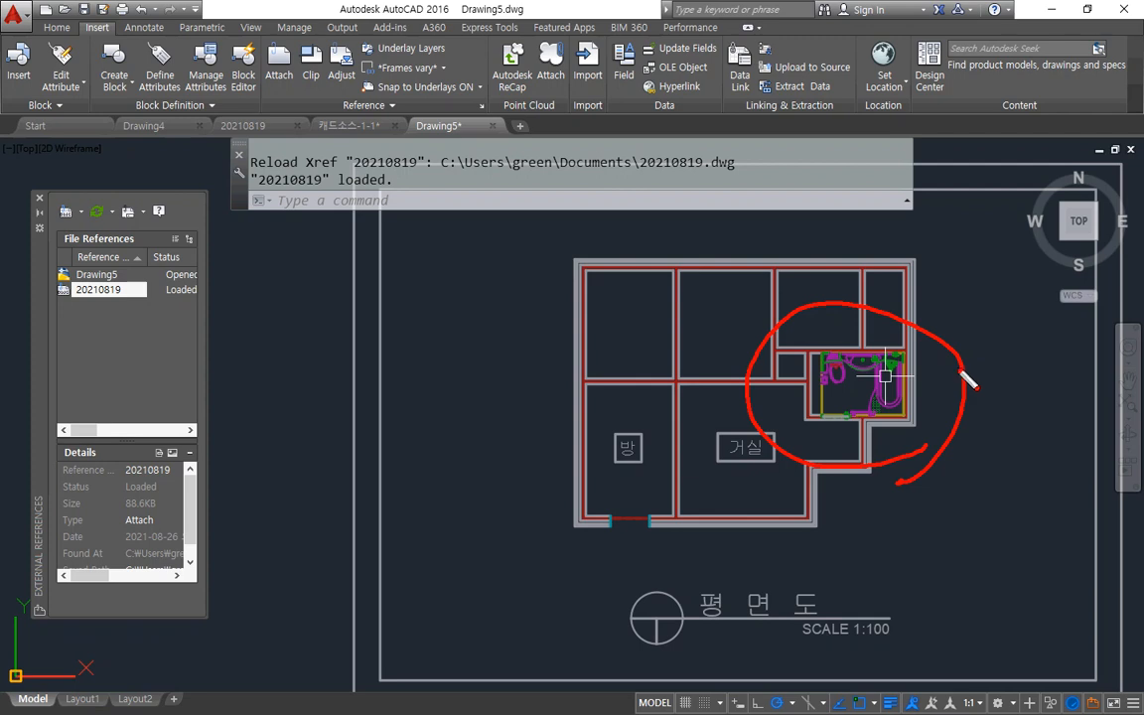
mouse_move(670, 407)
mouse_down()
mouse_move(717, 396)
mouse_move(640, 427)
mouse_up()
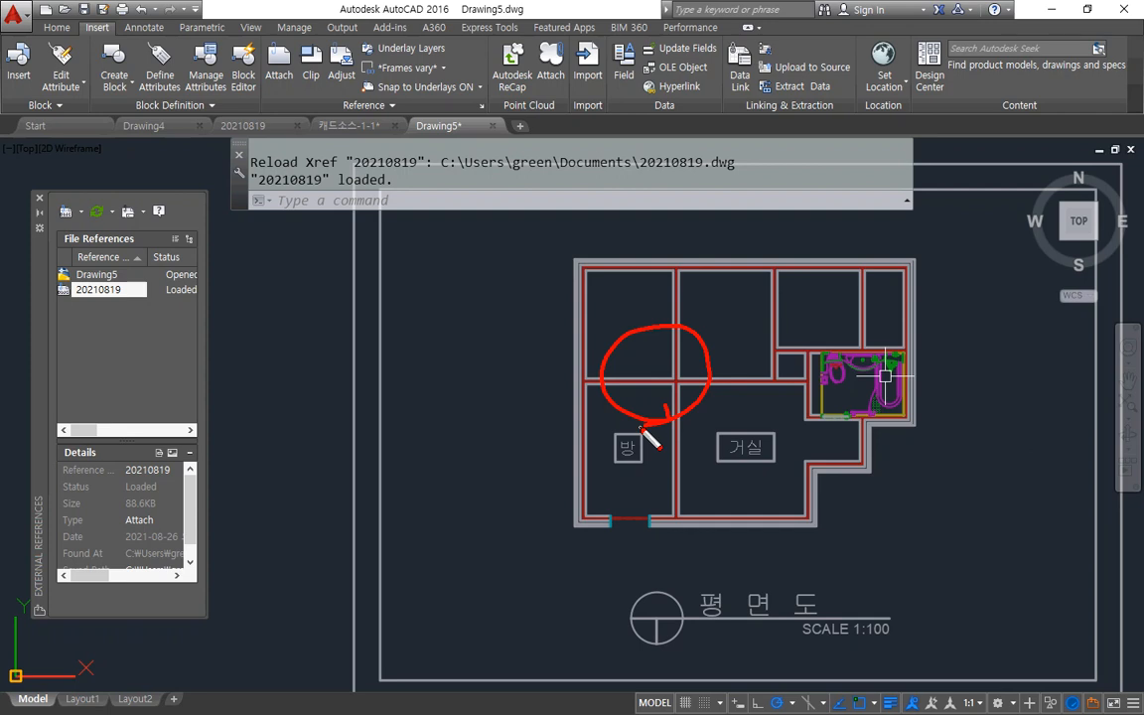
key(Escape)
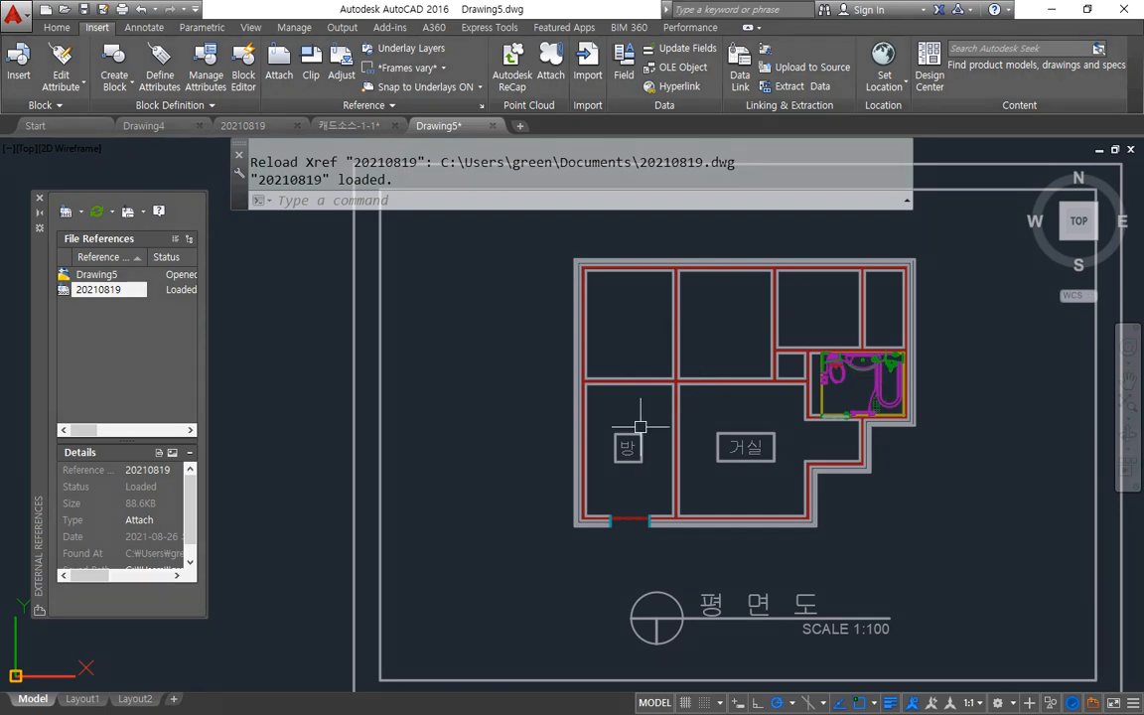
Step: Detach the 20210819 reference from Drawing5, then undo the detachment
scroll(640, 426, down, 2)
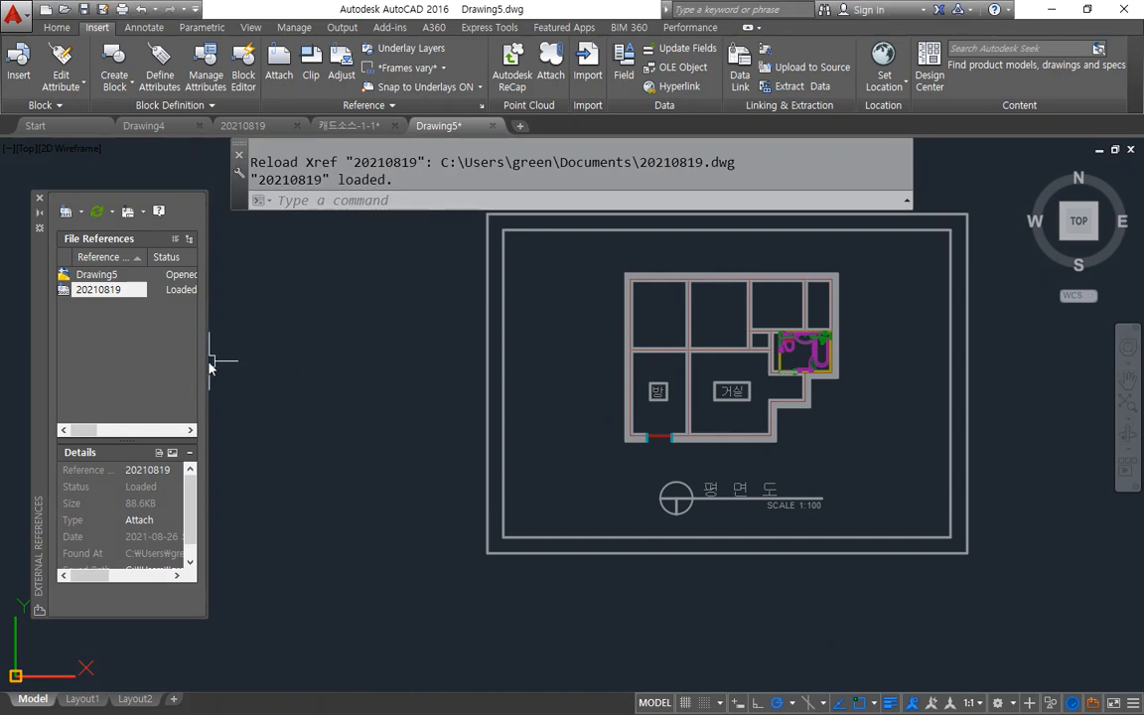
right_click(92, 290)
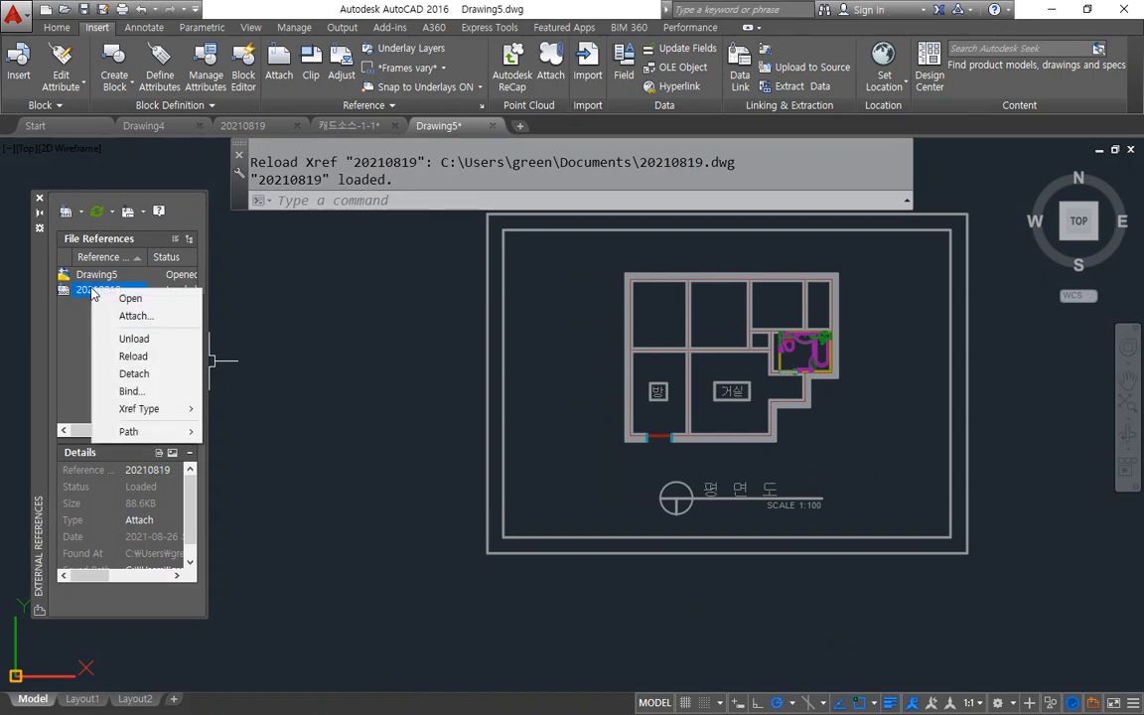
click(189, 380)
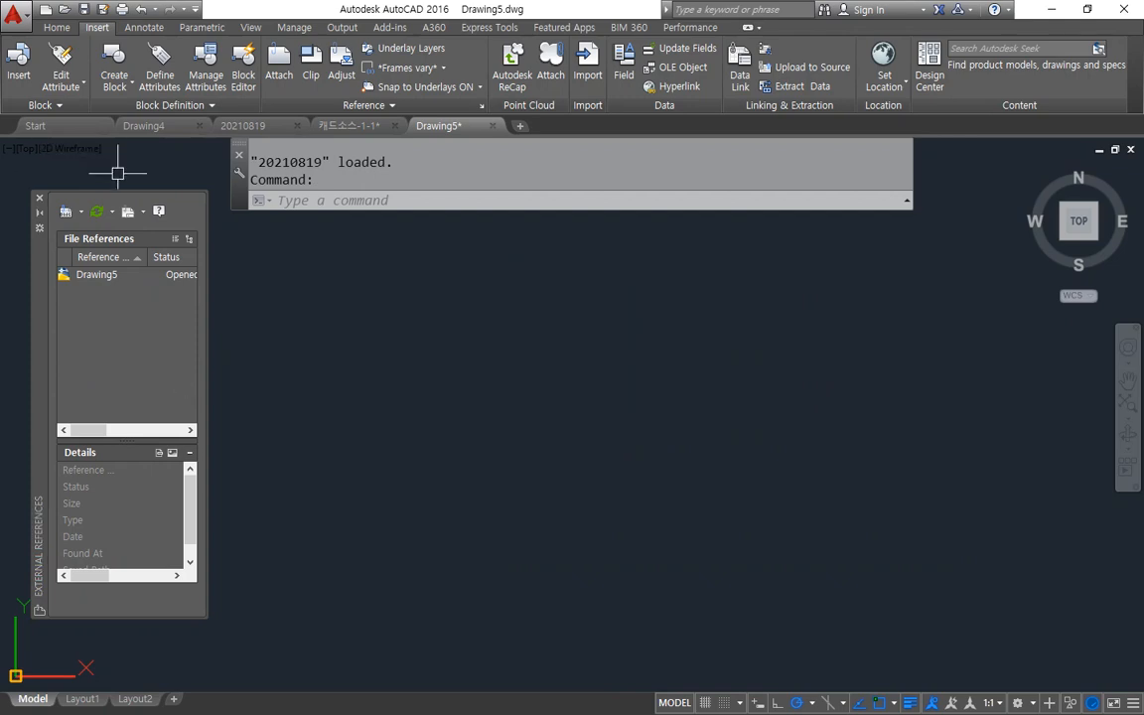
click(523, 352)
click(439, 358)
key(ctrl+z)
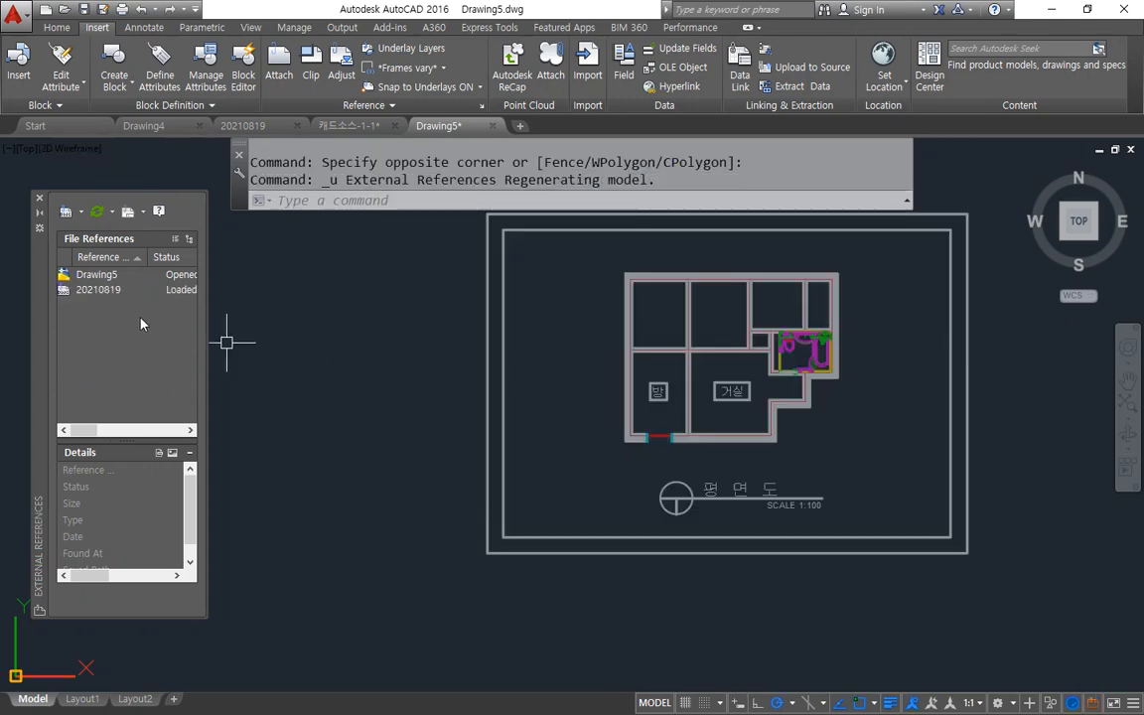
Step: Unload the 20210819 external reference in Drawing5 and reload it
click(127, 290)
right_click(127, 290)
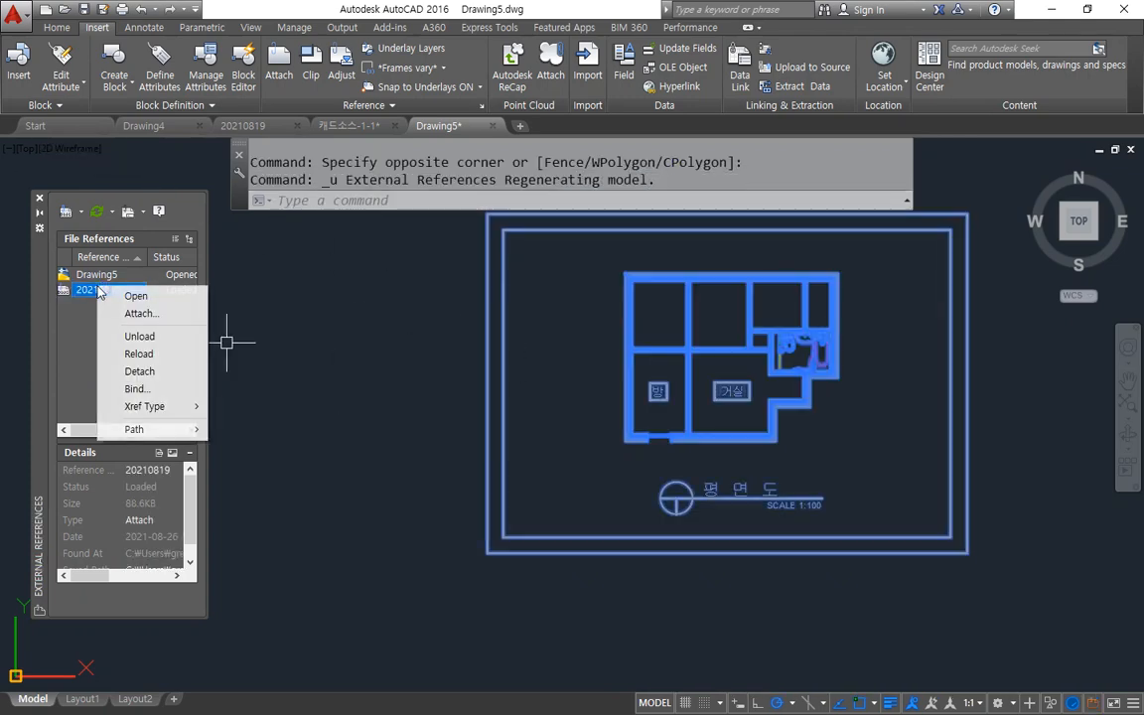
click(152, 338)
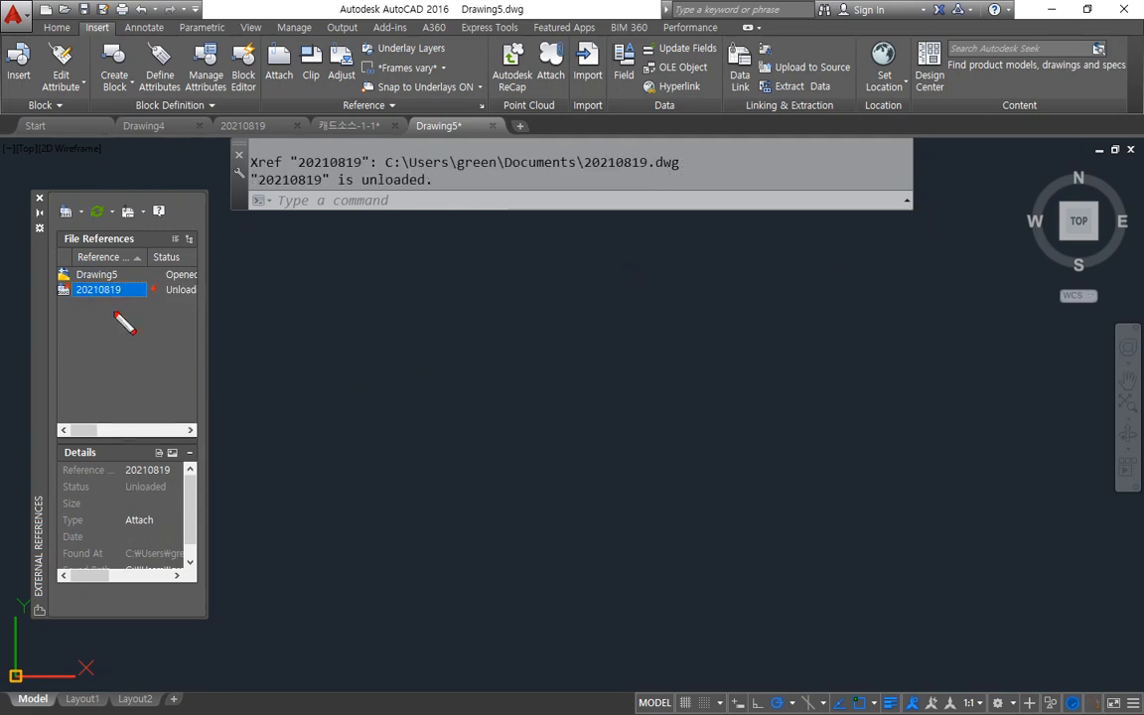
mouse_move(64, 283)
mouse_down()
mouse_move(153, 299)
mouse_move(101, 323)
mouse_up()
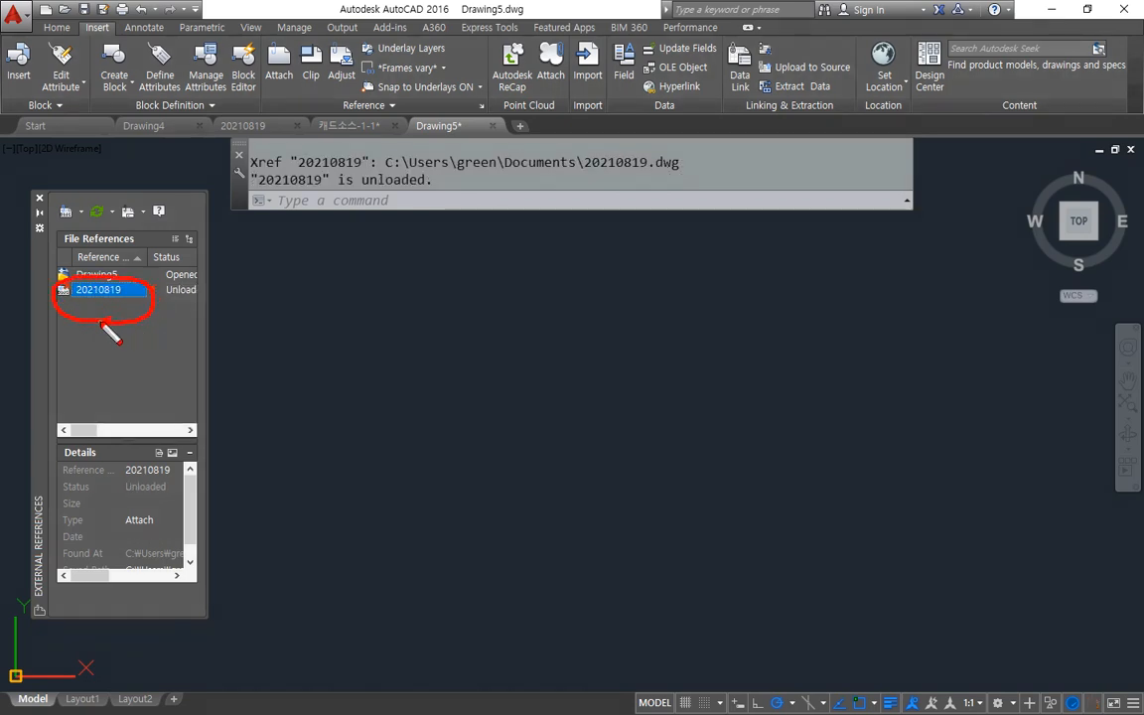
drag(656, 308, 529, 415)
drag(521, 309, 673, 443)
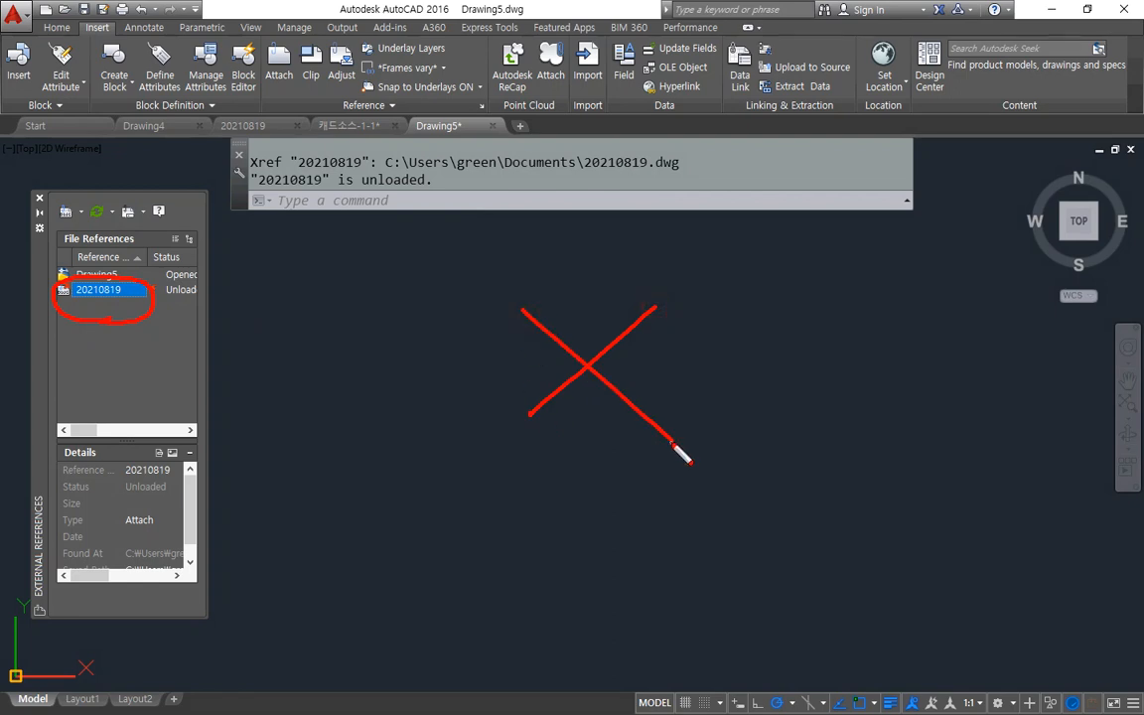
right_click(115, 290)
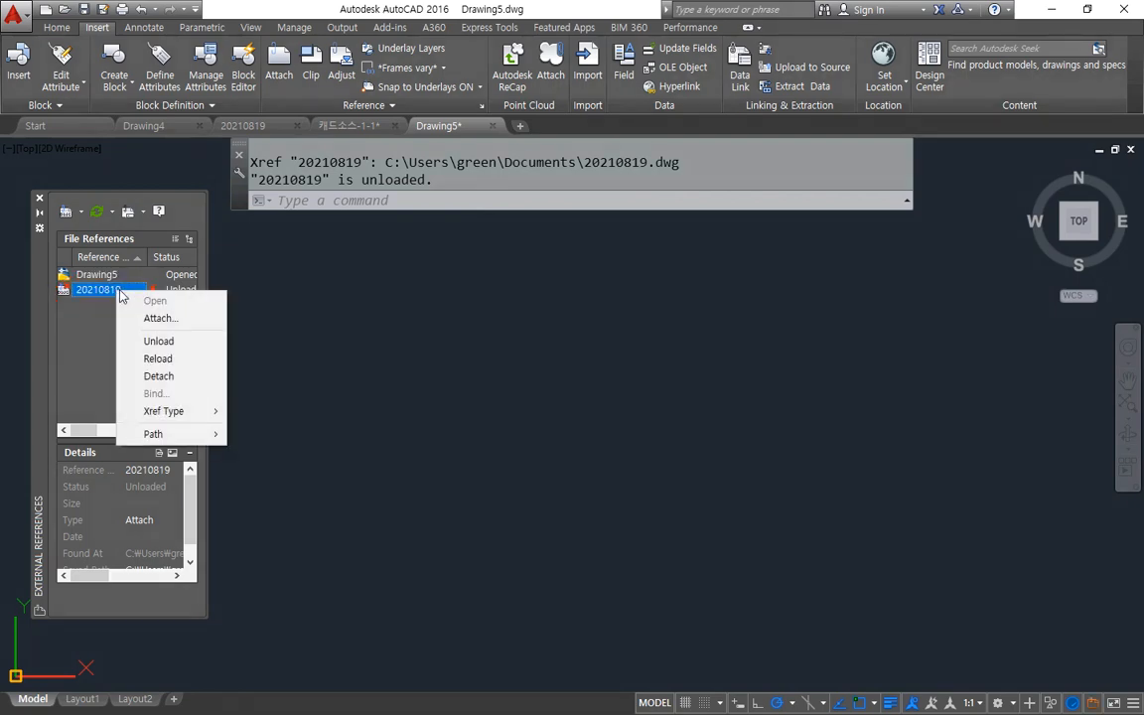
click(157, 358)
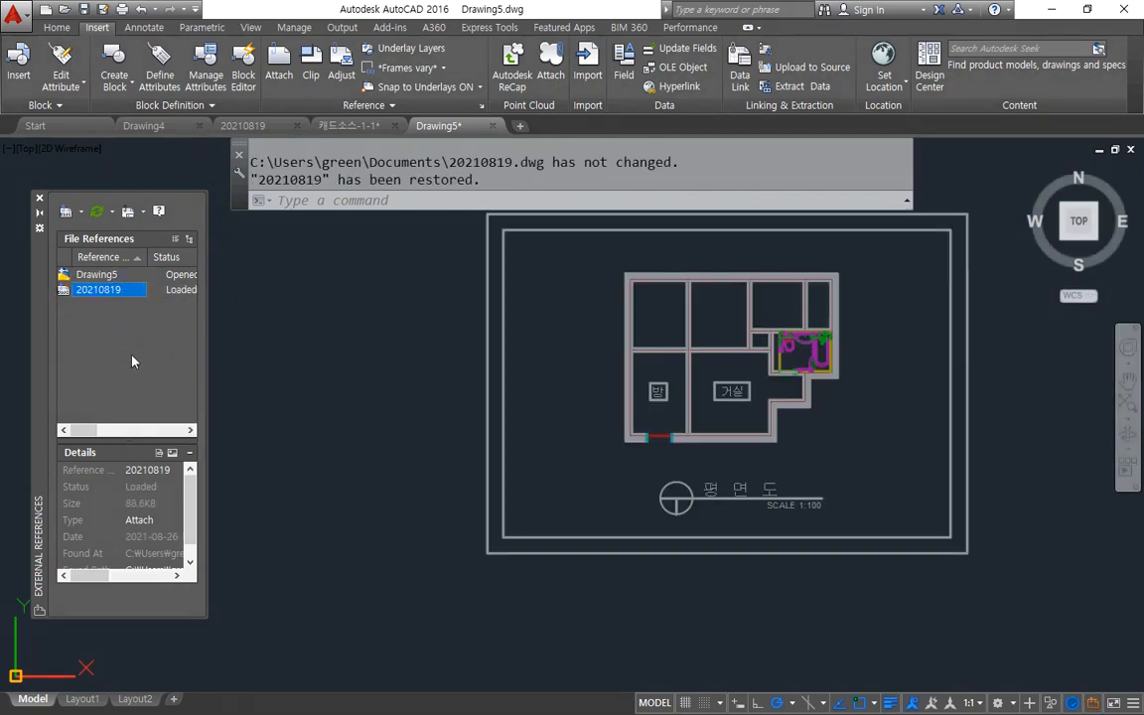
Step: Bind the 20210819 external reference into Drawing5 using the Insert bind type
right_click(111, 290)
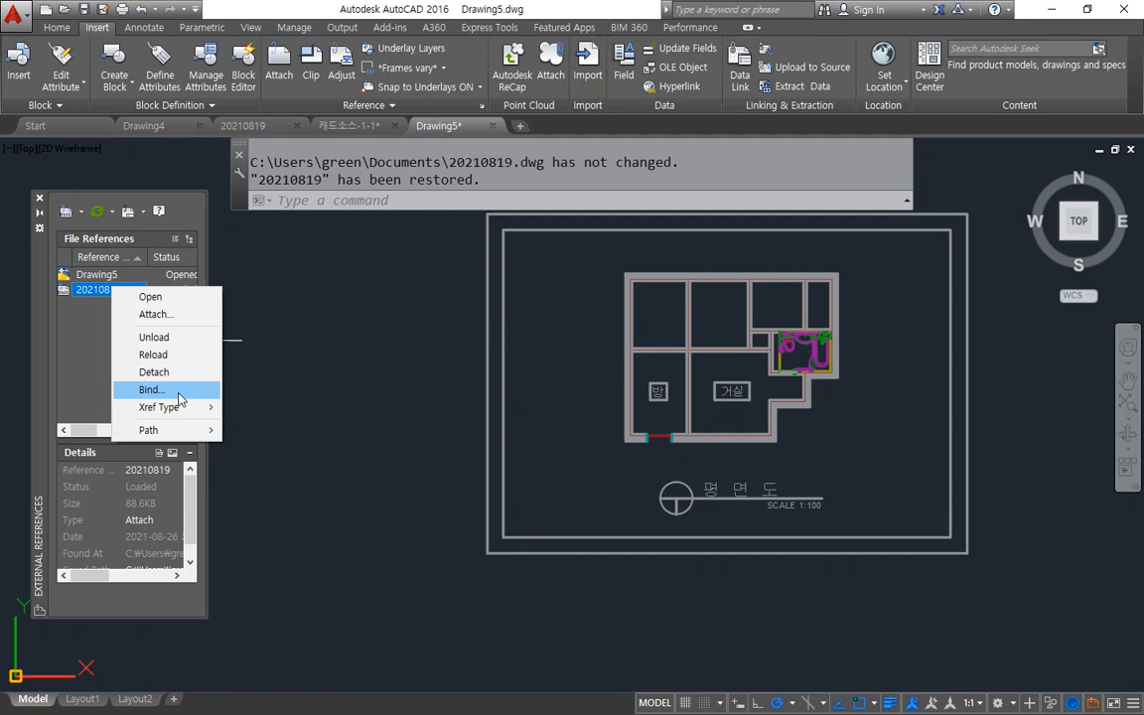
click(180, 398)
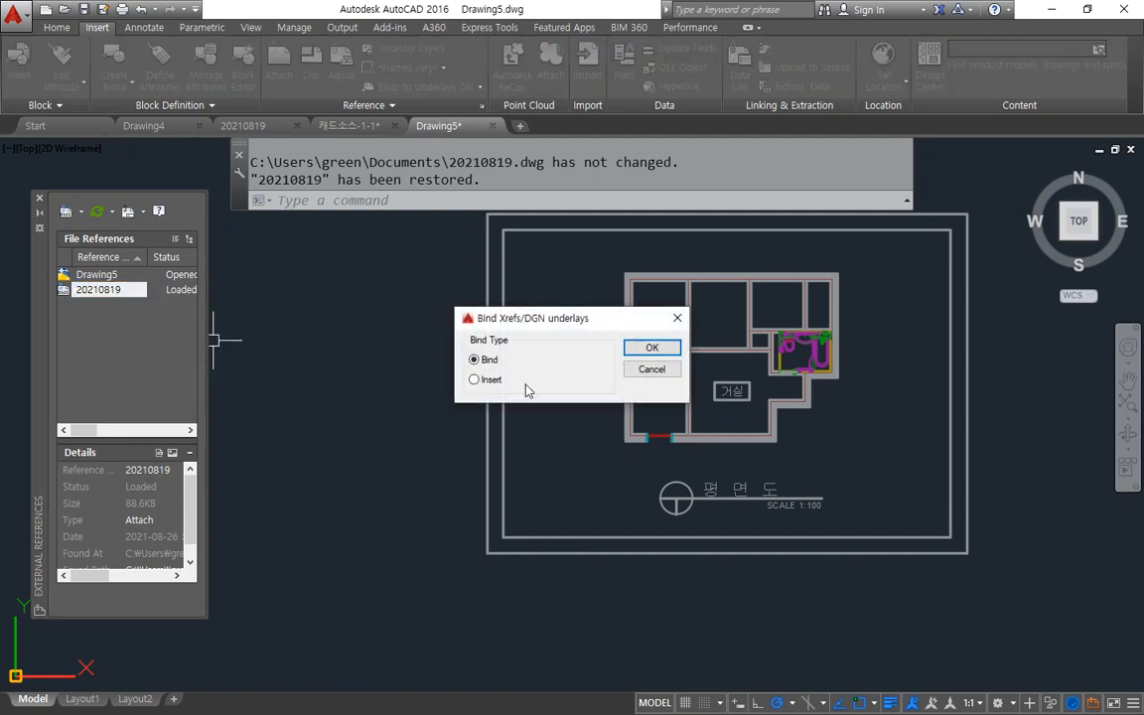
click(499, 380)
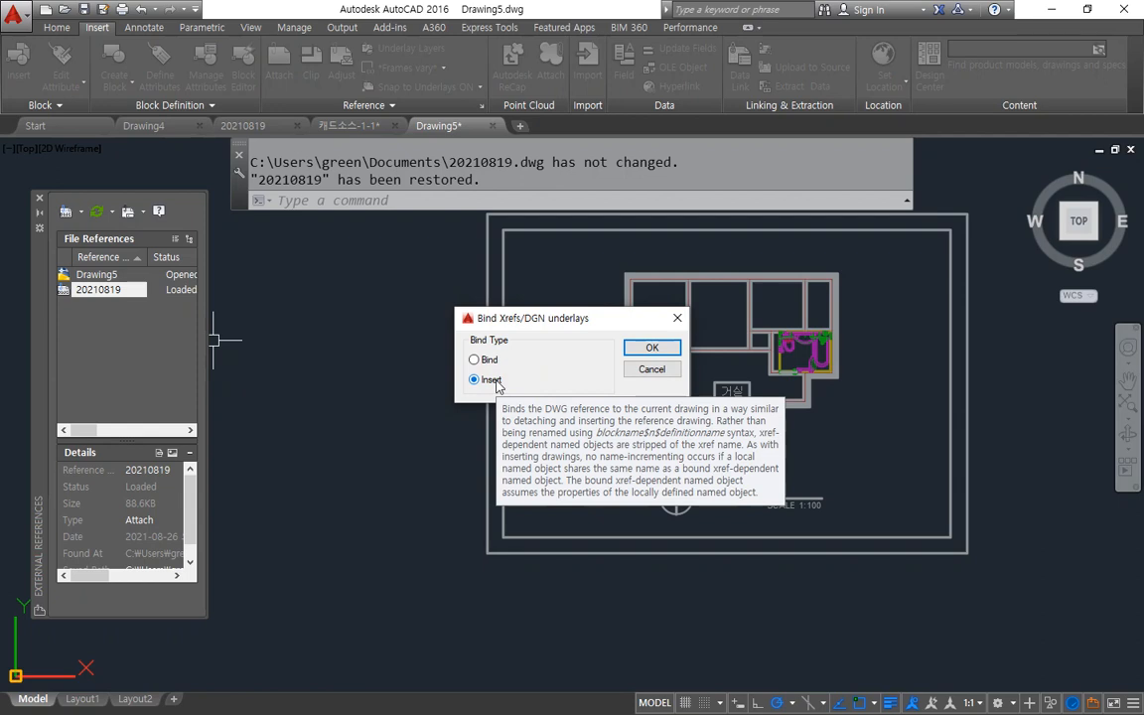
click(655, 349)
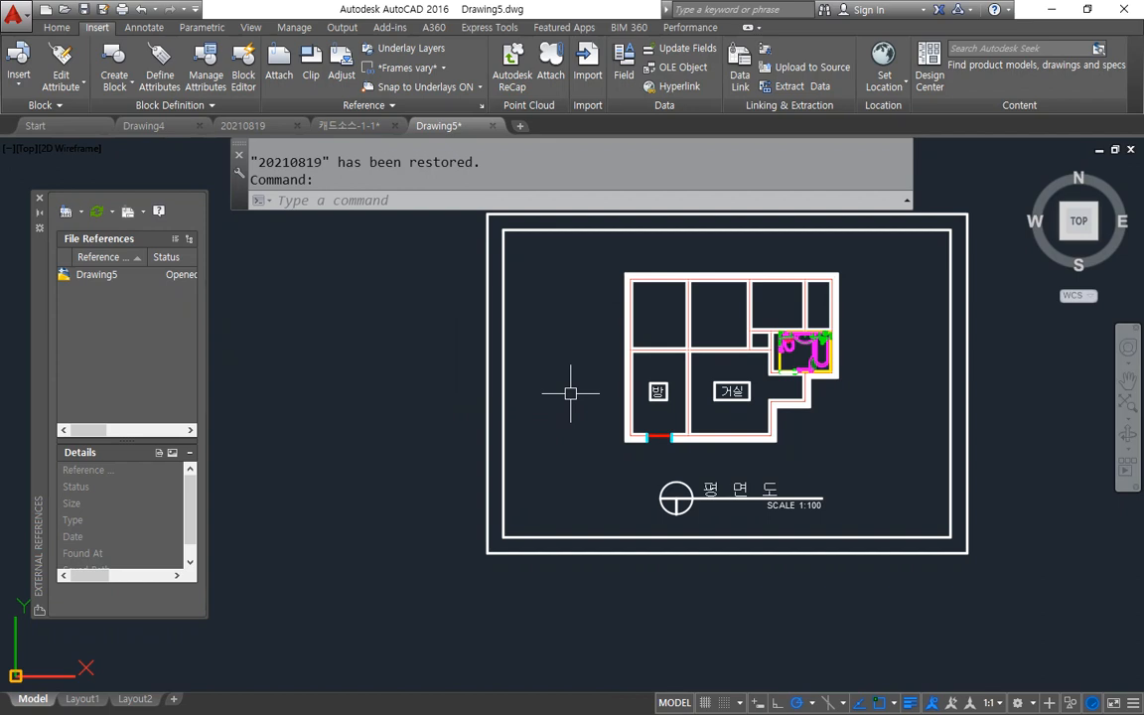
Step: Switch to the Notepad lecture notes and review the entries on XClip and wipout
key(alt+Tab)
click(421, 502)
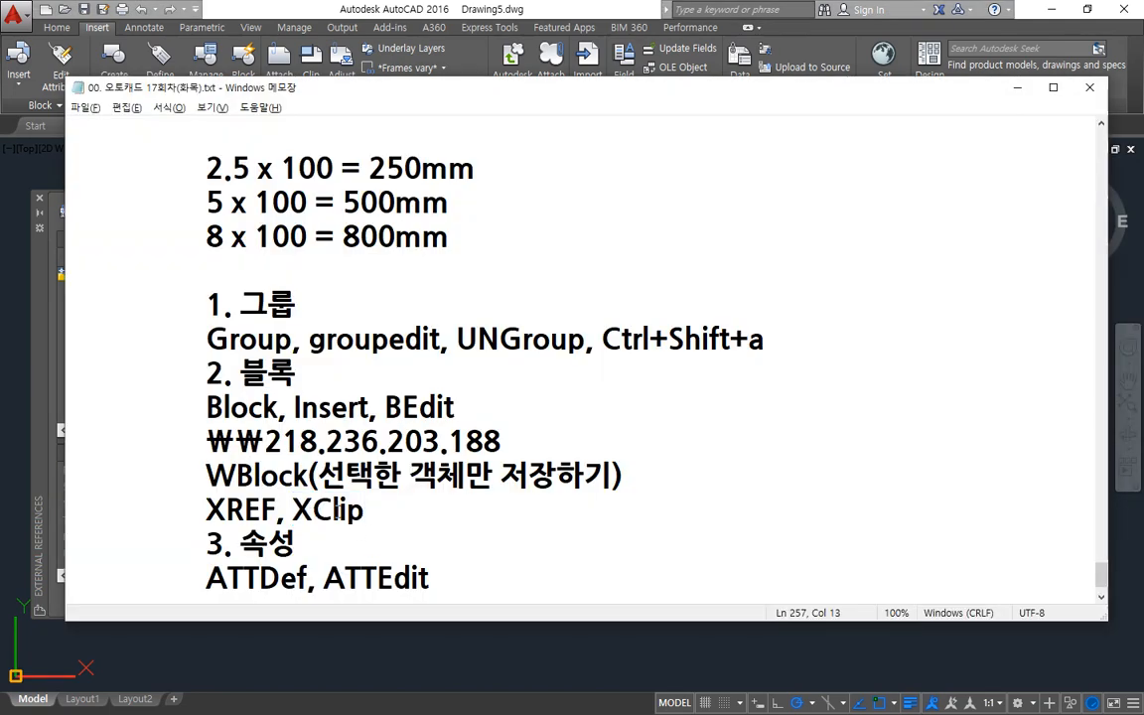
drag(312, 509, 389, 518)
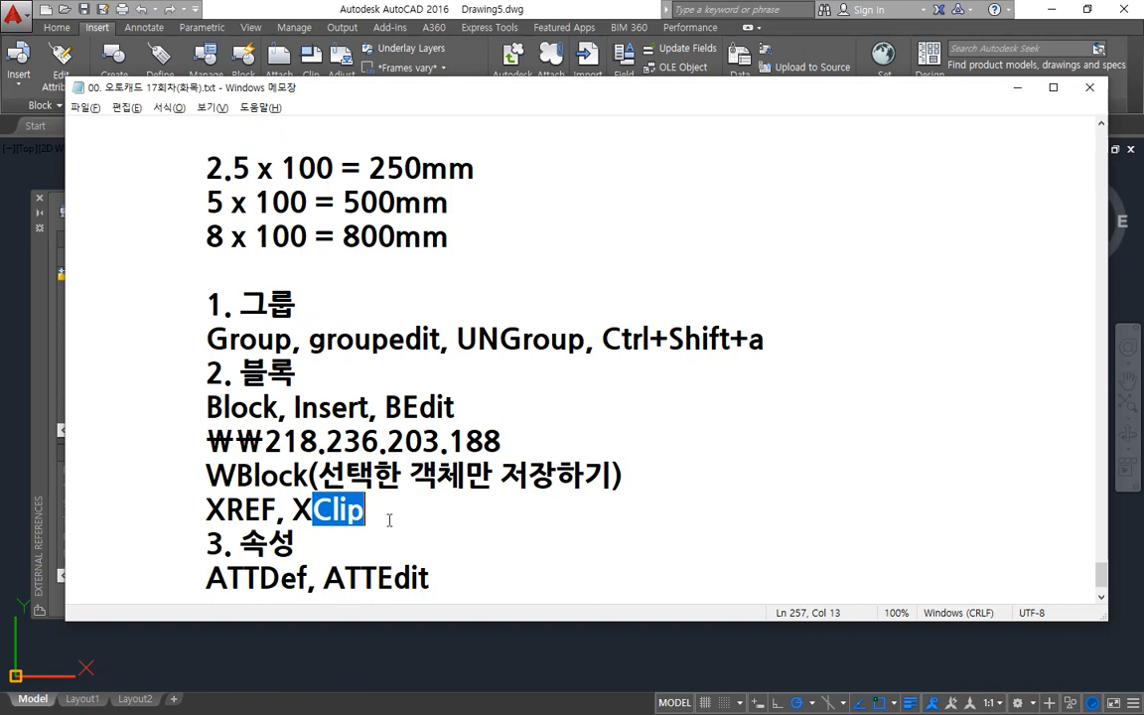
scroll(389, 520, up, 15)
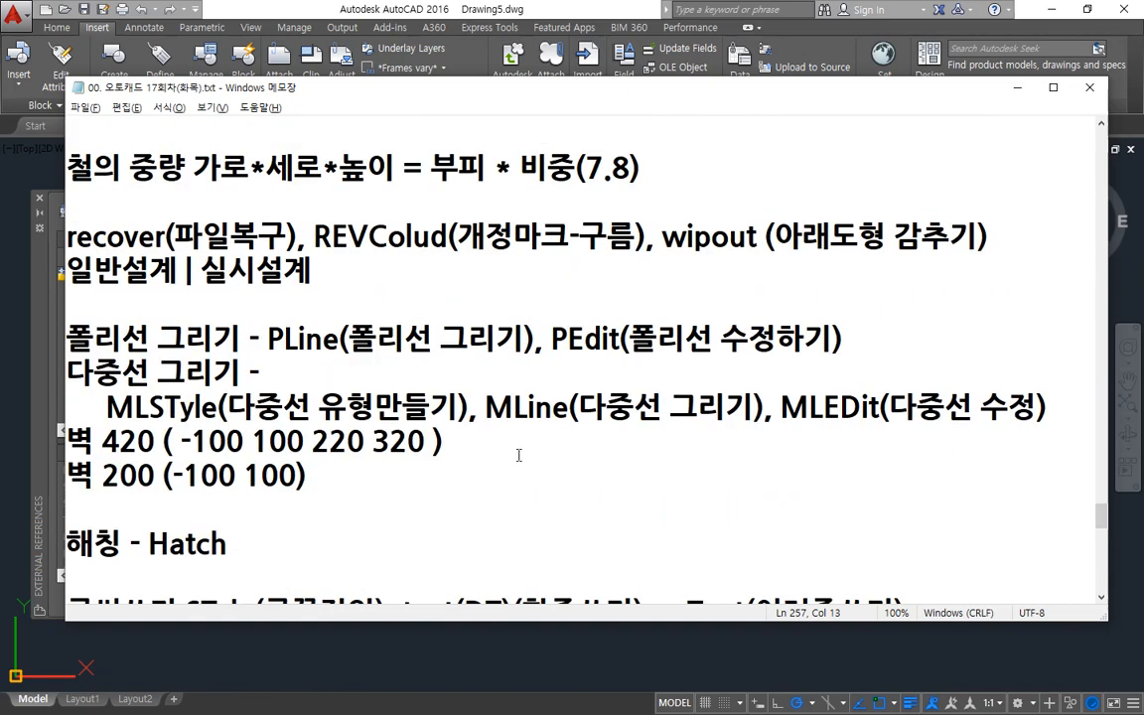
scroll(519, 454, up, 6)
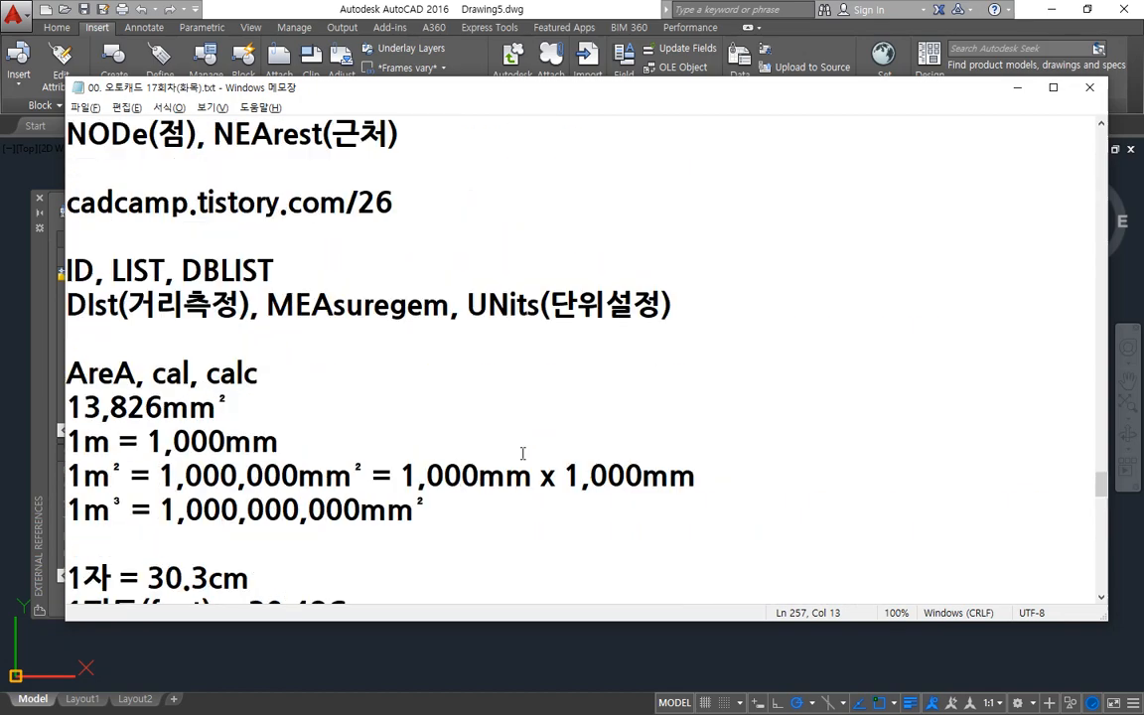
scroll(522, 454, up, 3)
scroll(522, 454, down, 4)
scroll(522, 454, down, 4)
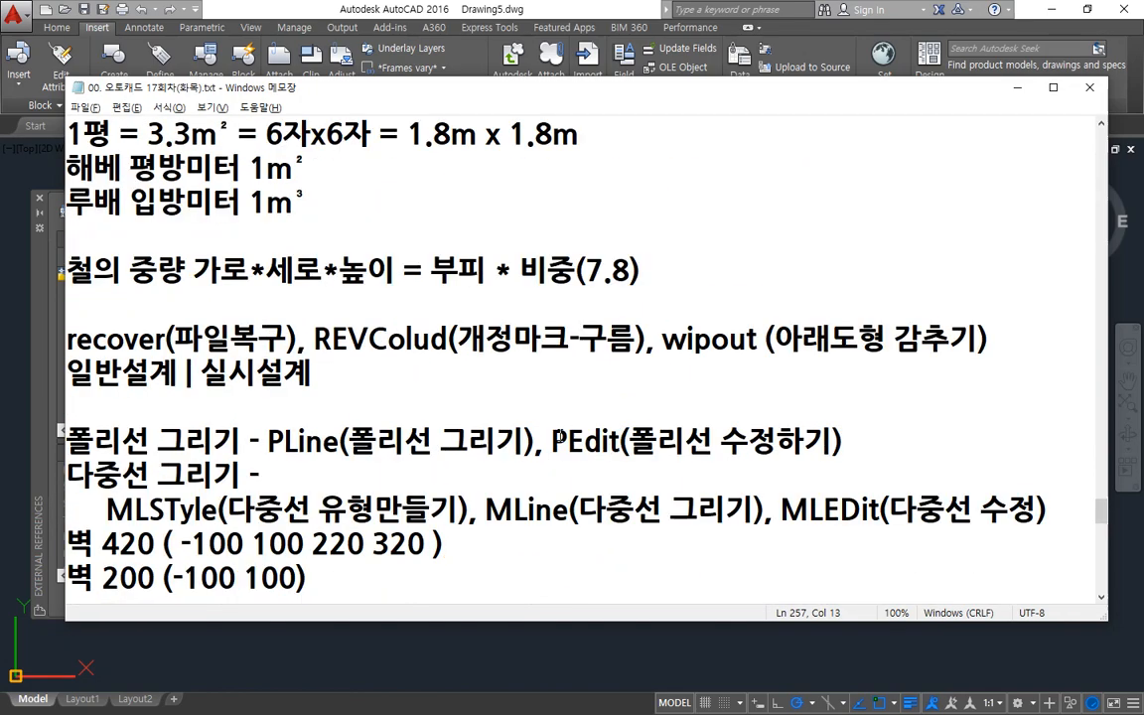
double_click(704, 339)
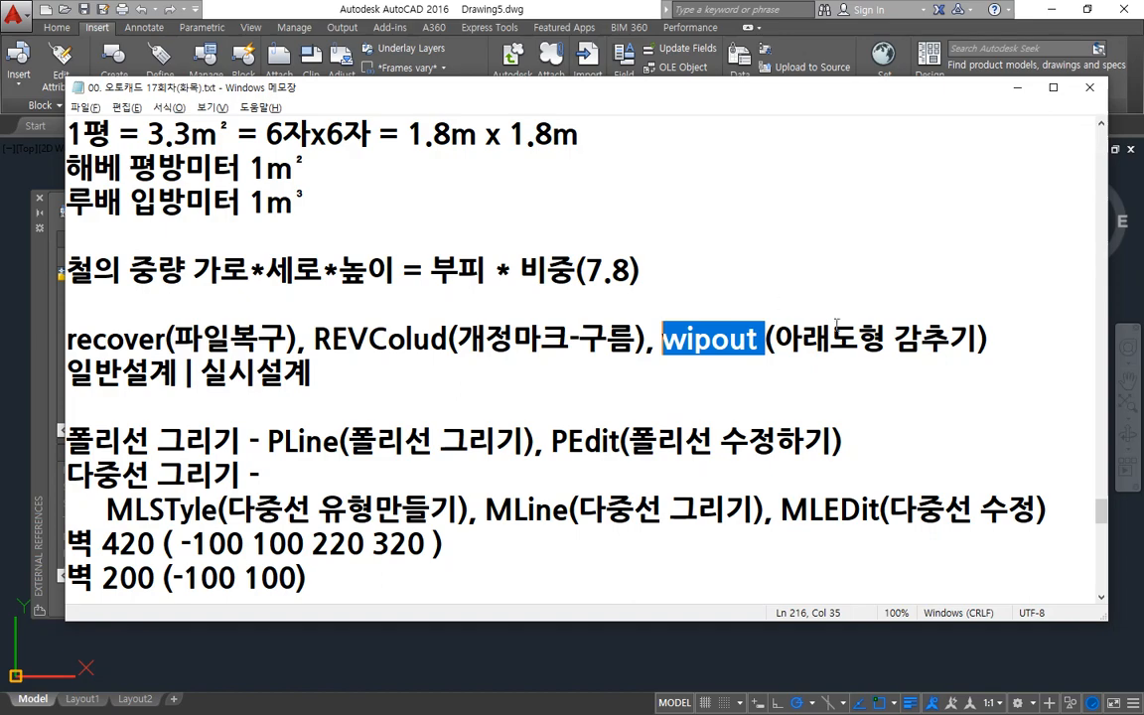
scroll(358, 305, down, 10)
scroll(358, 306, down, 2)
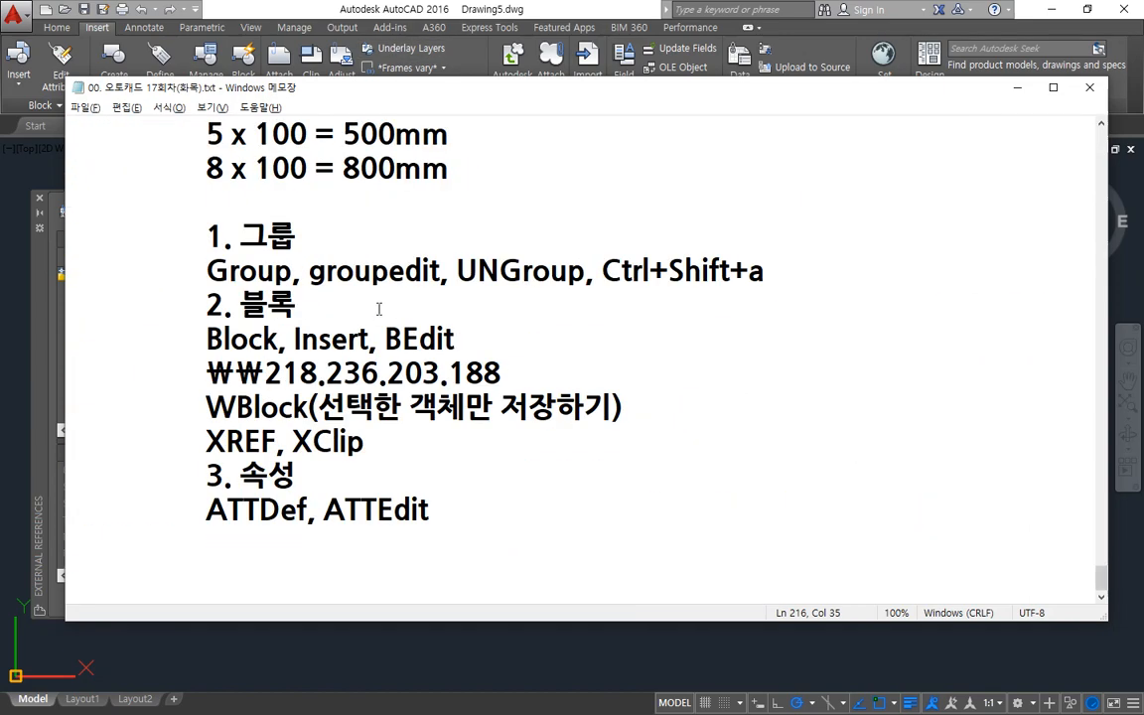
double_click(327, 441)
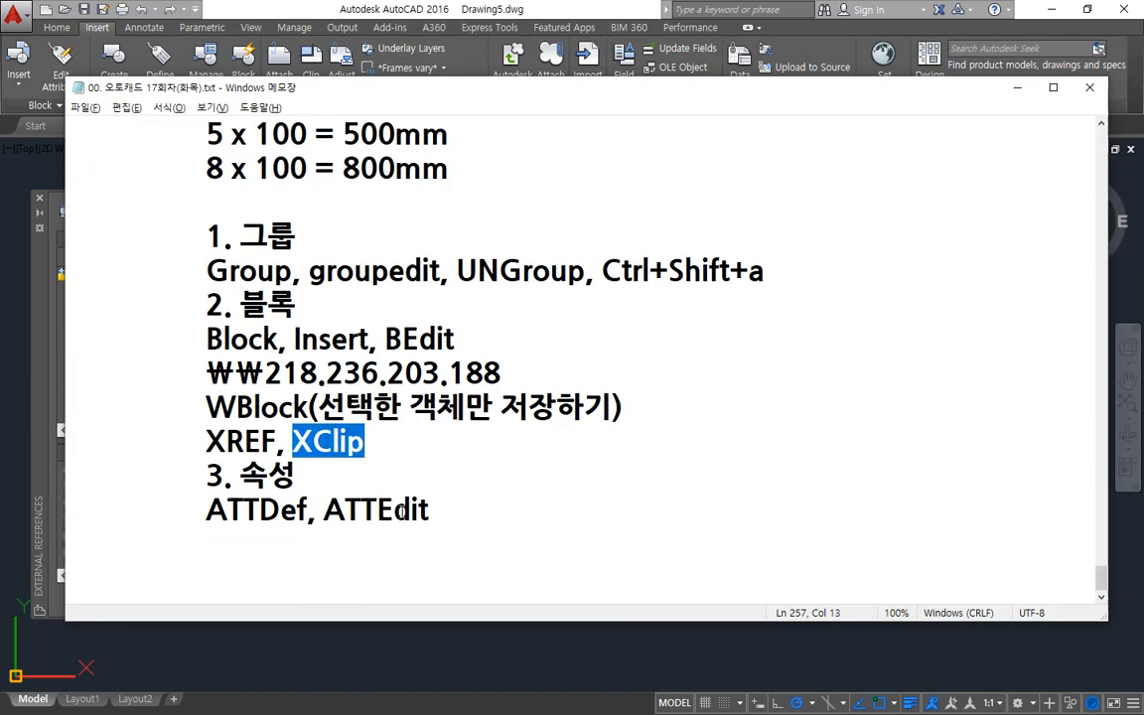
click(374, 439)
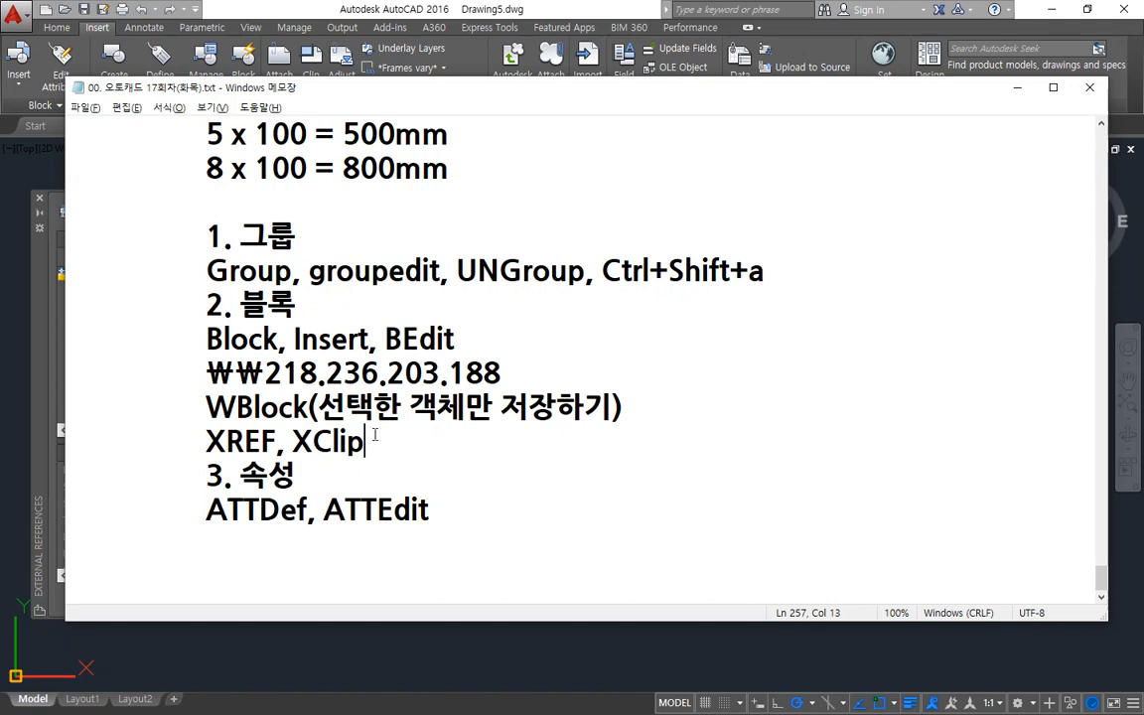
Step: Return to AutoCAD and draw a rectangle around the second upper room, overlapping the walls on all sides
click(258, 652)
middle_drag(608, 484, 371, 611)
scroll(507, 476, up, 4)
text(rec)
key(Return)
click(323, 256)
click(546, 499)
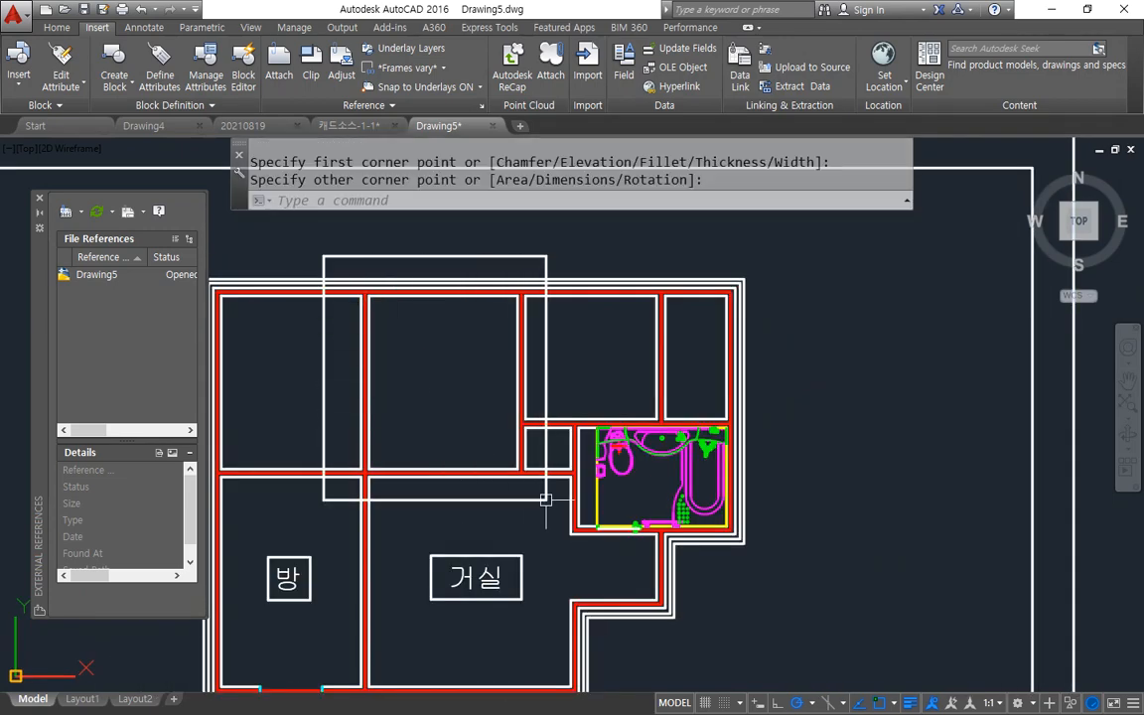
key(ctrl+a)
text(sc)
key(Return)
key(Escape)
key(Escape)
Step: Clip the floor plan block with XCLIP, using the rectangle around the second upper room as the new polyline boundary
text(xc)
key(Return)
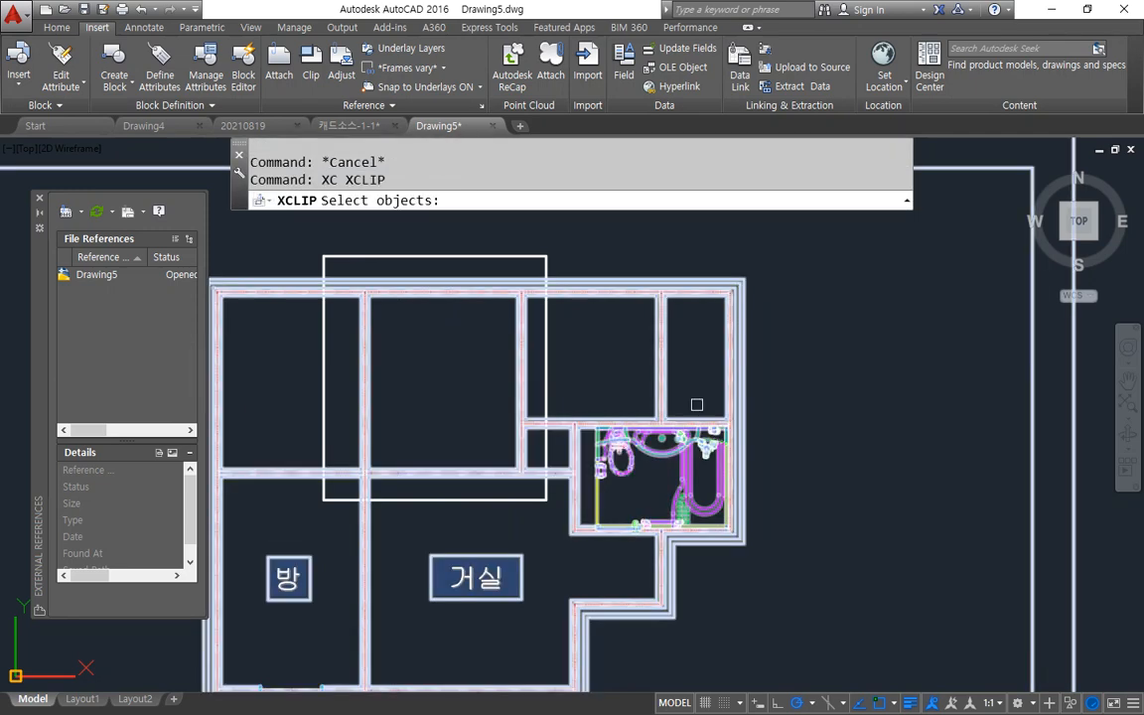
click(645, 289)
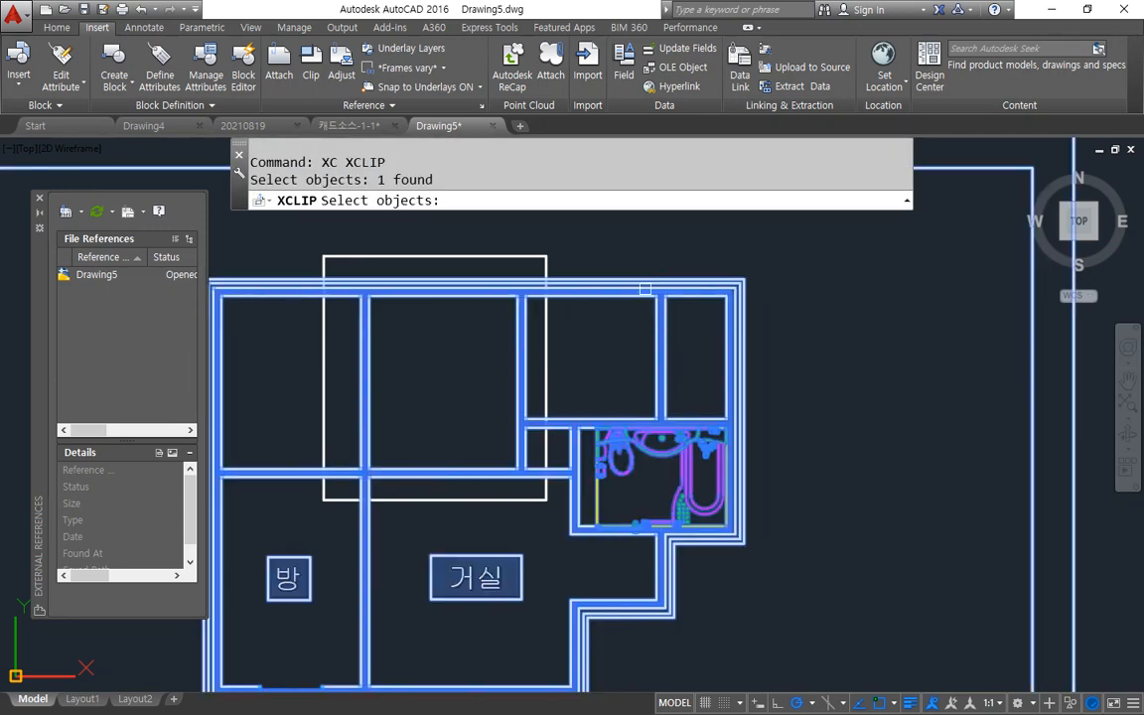
key(Return)
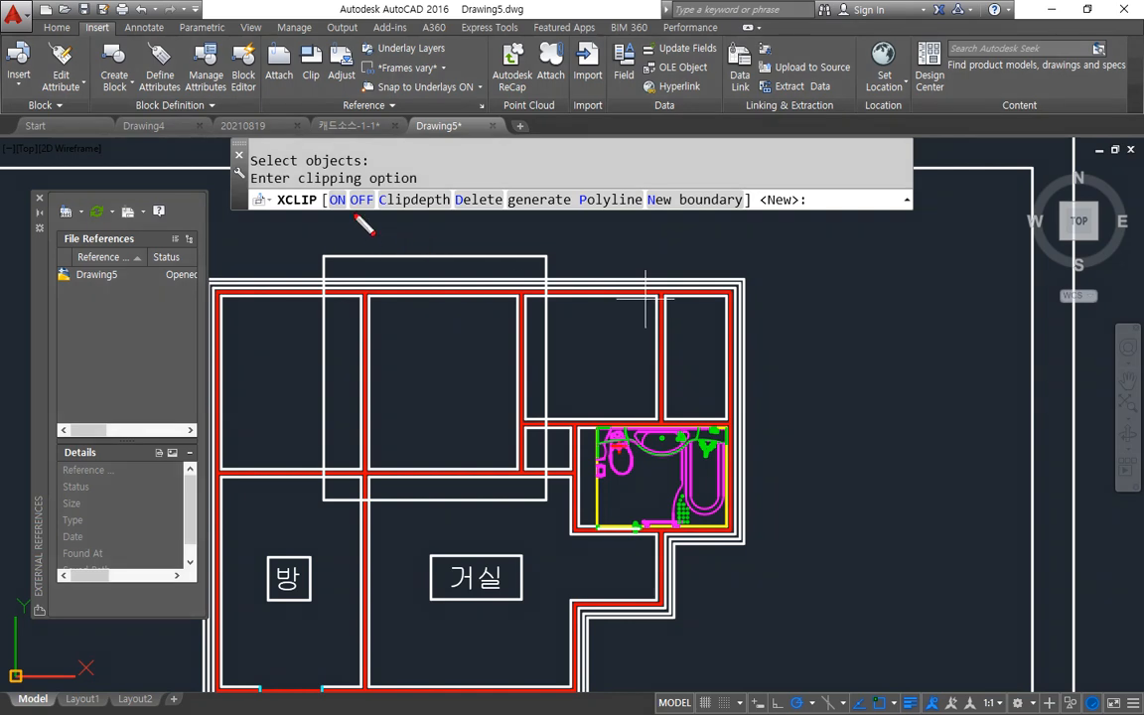
mouse_move(369, 173)
mouse_down()
mouse_move(319, 221)
mouse_move(383, 212)
mouse_up()
mouse_move(485, 224)
mouse_down()
mouse_move(479, 186)
mouse_move(518, 232)
mouse_up()
drag(692, 230, 733, 222)
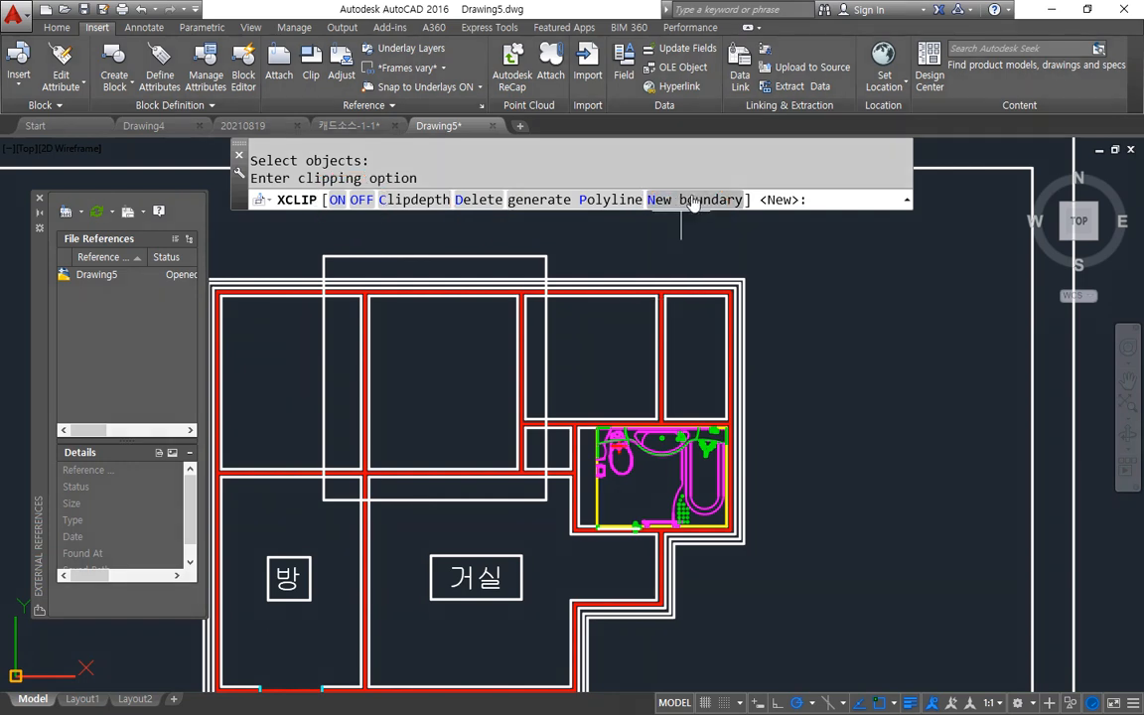
click(692, 199)
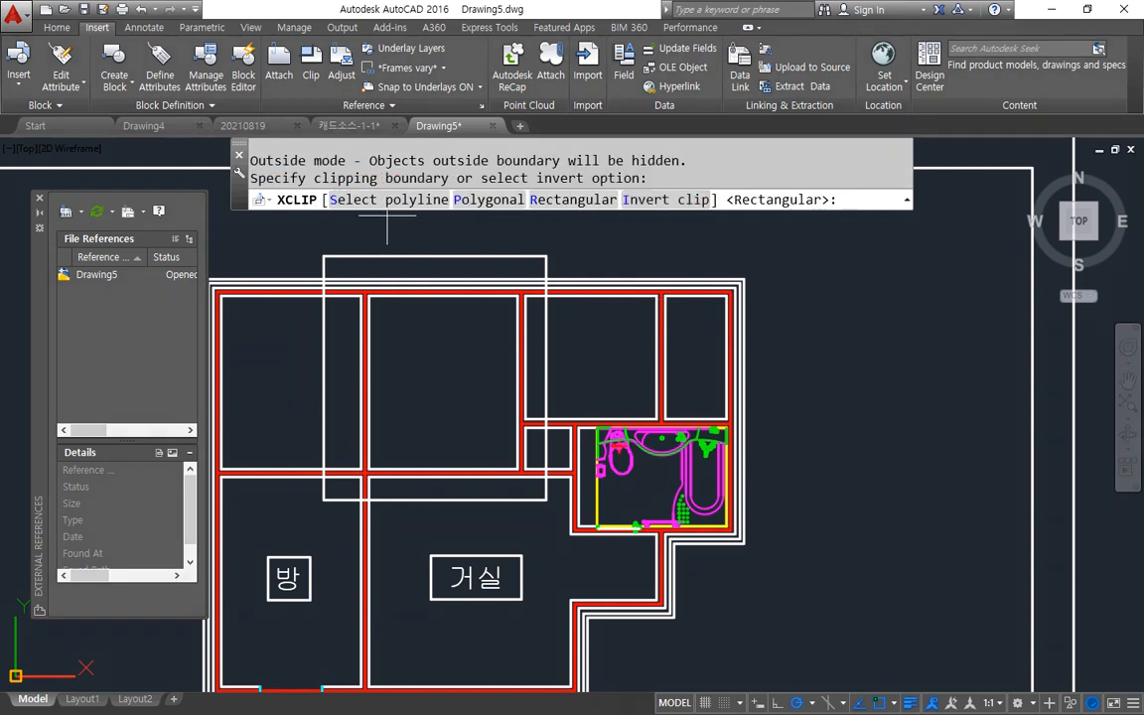
drag(331, 222, 611, 224)
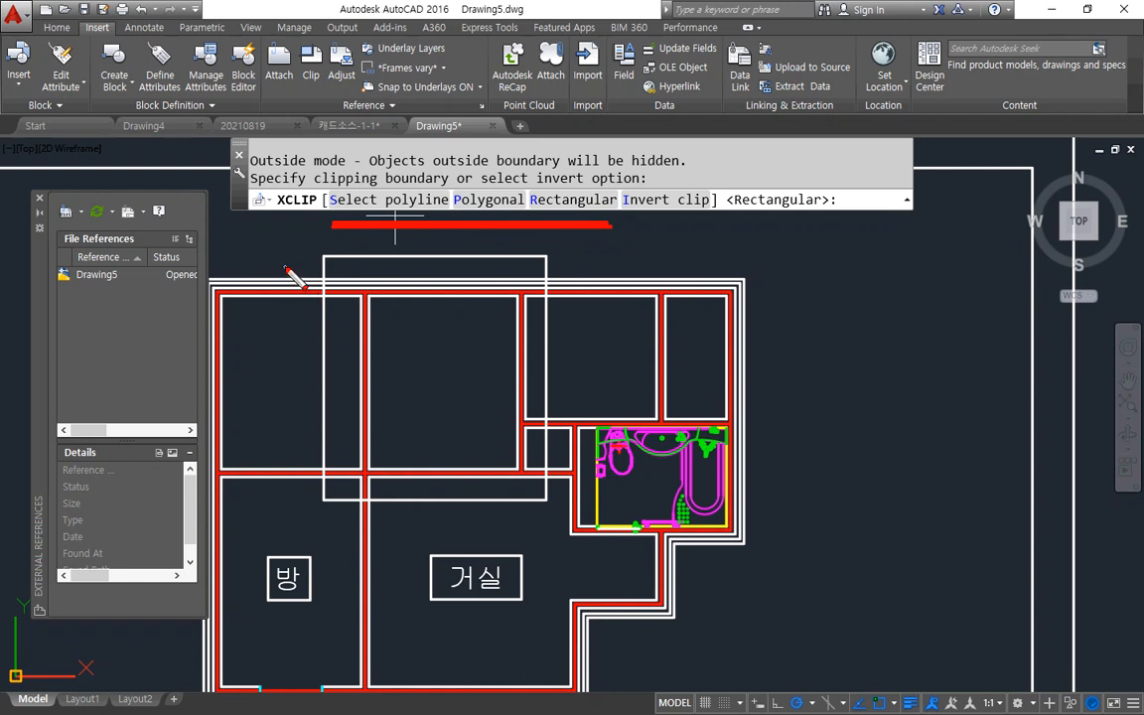
mouse_move(650, 188)
mouse_down()
mouse_move(621, 220)
mouse_move(701, 235)
mouse_up()
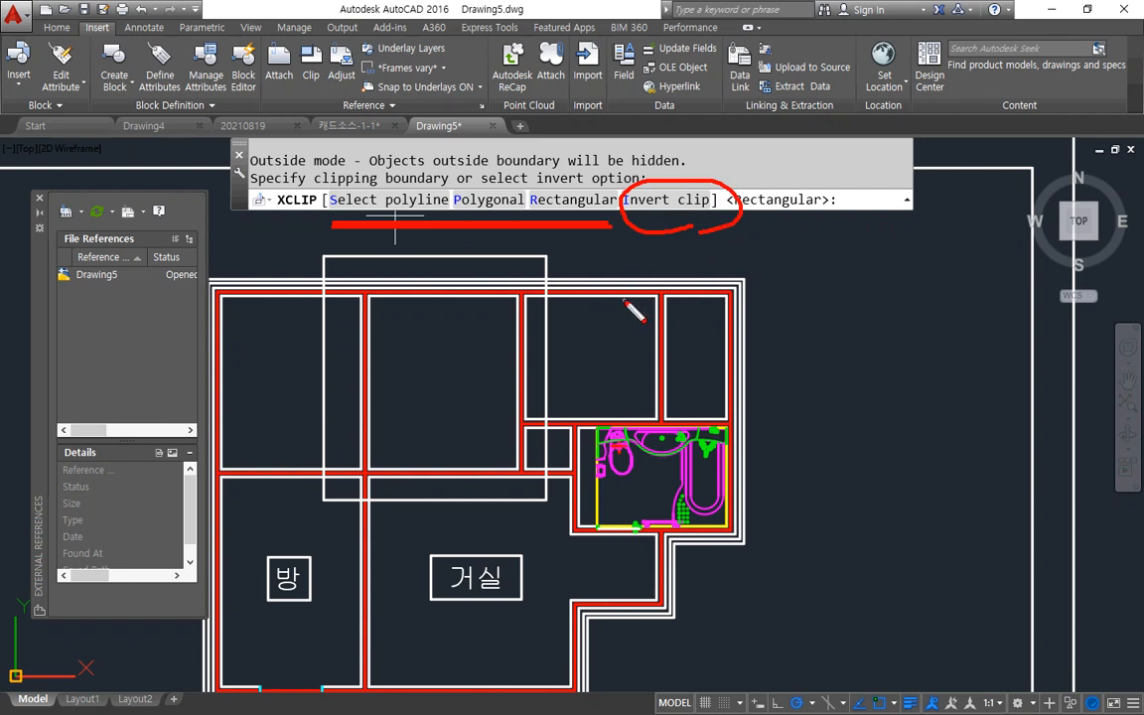
key(Escape)
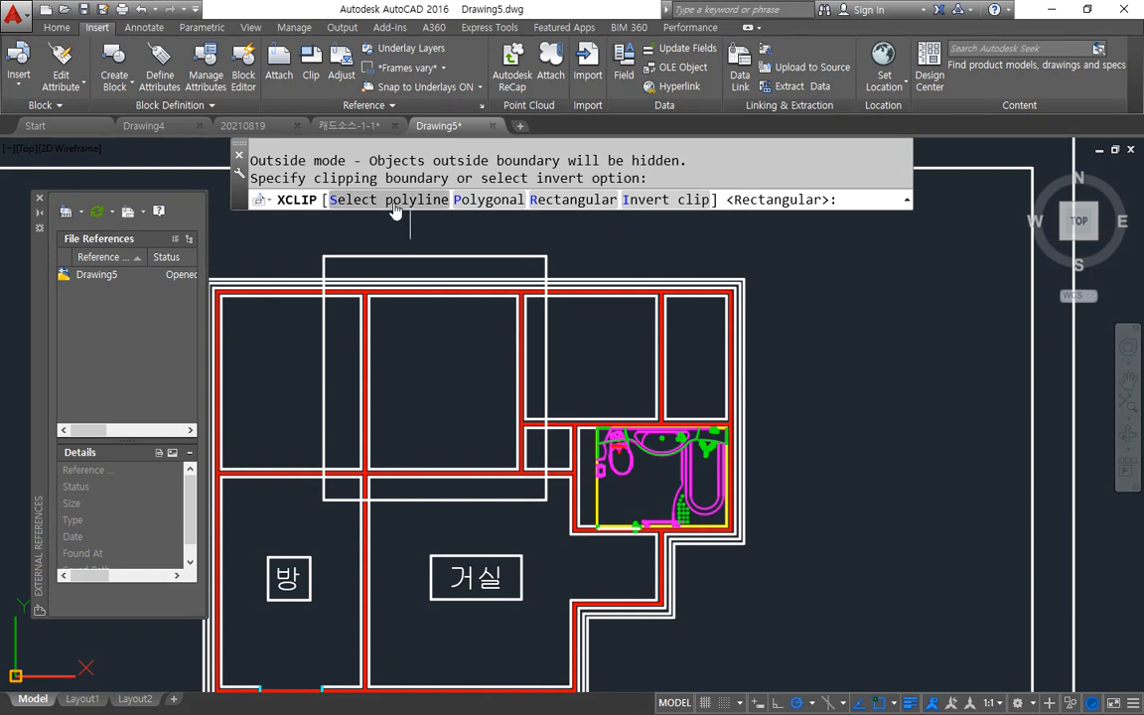
click(394, 202)
click(400, 255)
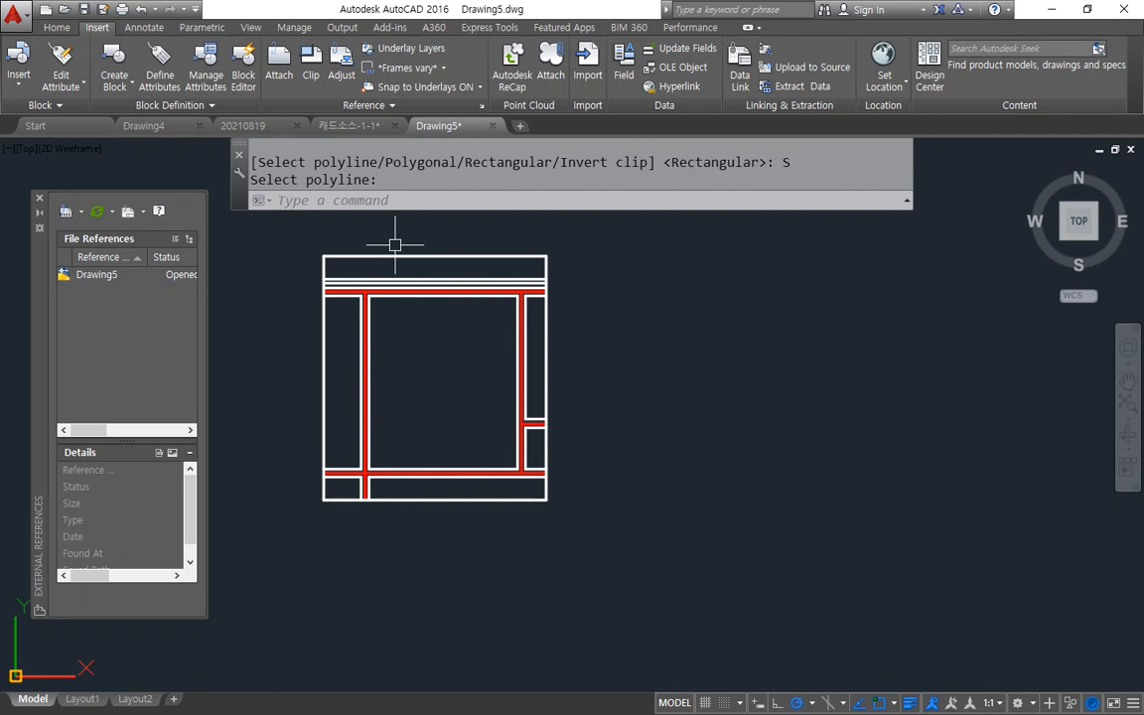
Step: Turn the floor plan block's clipping off with XCLIP, and undo that change
text(xc)
key(Return)
click(418, 278)
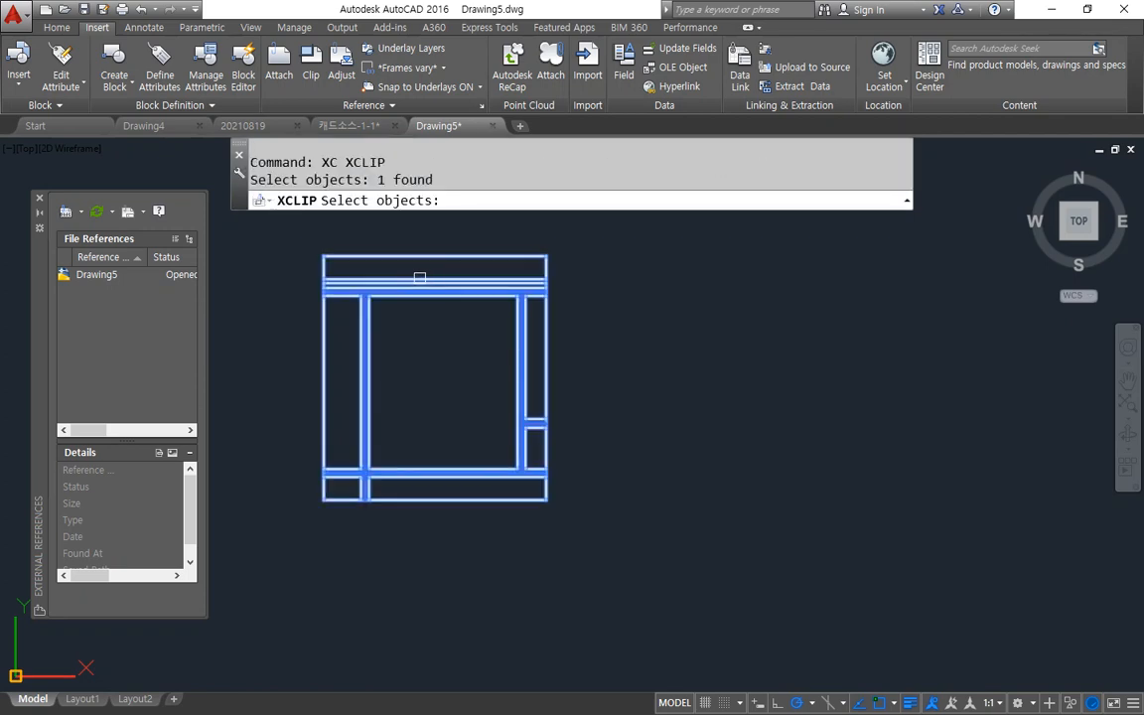
key(Return)
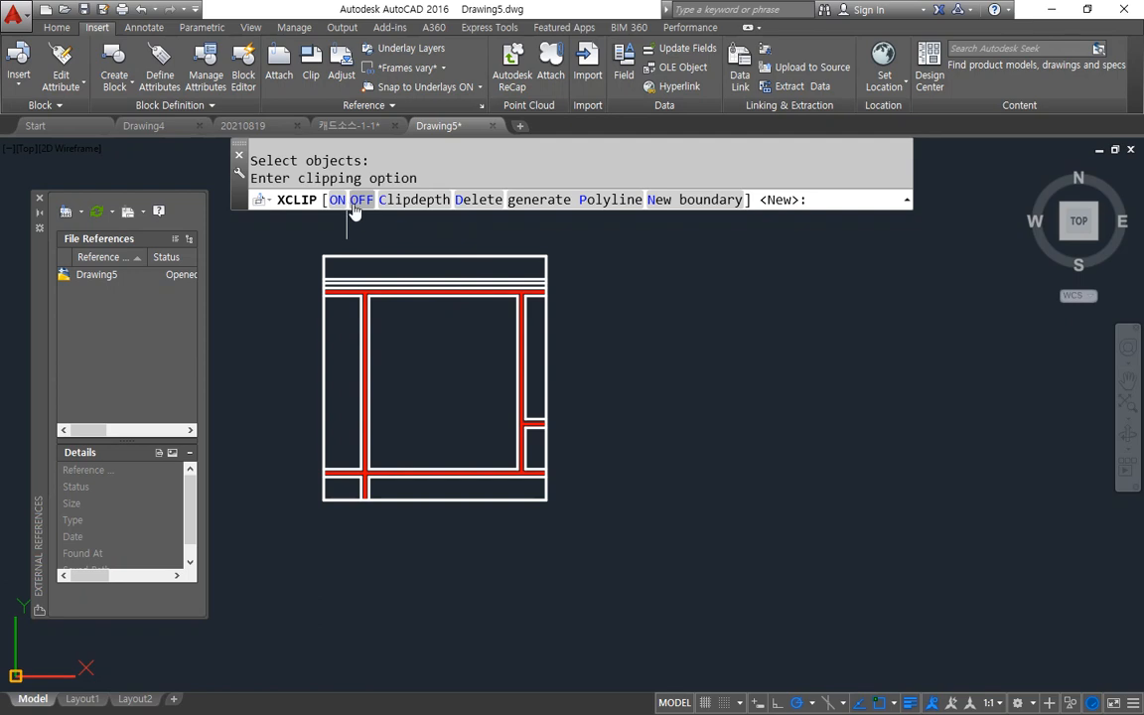
click(361, 200)
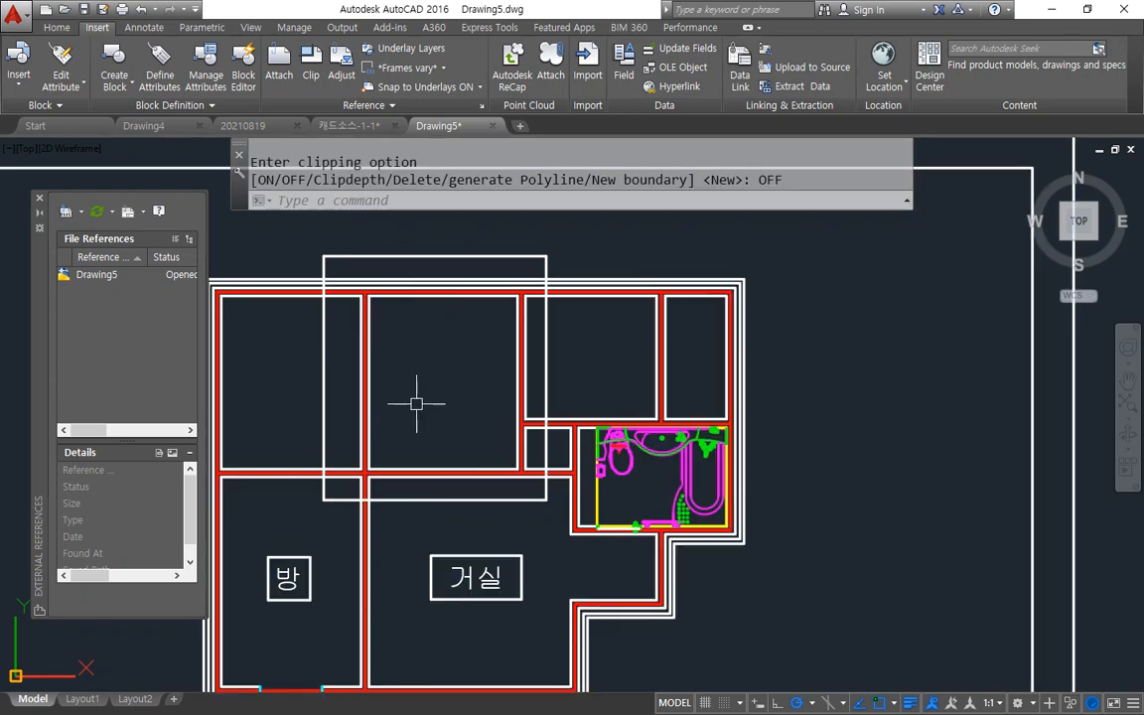
key(ctrl+z)
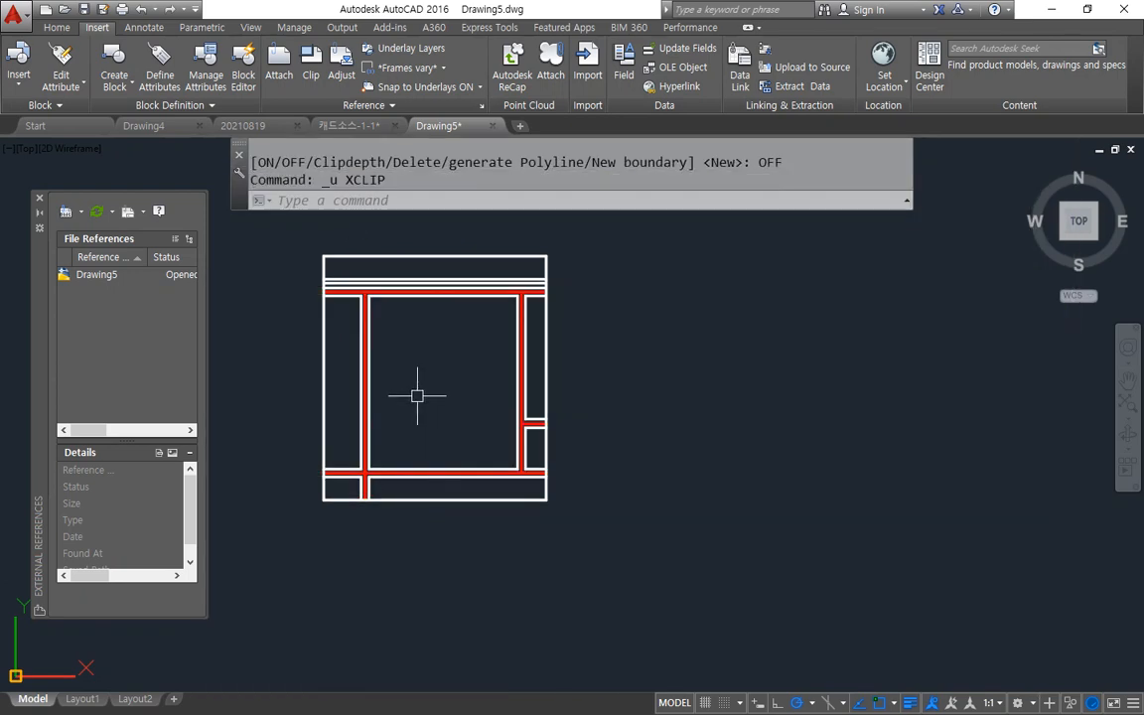
Step: Delete the clipping boundary of the floor plan block with XCLIP
text(xc)
key(Return)
click(453, 292)
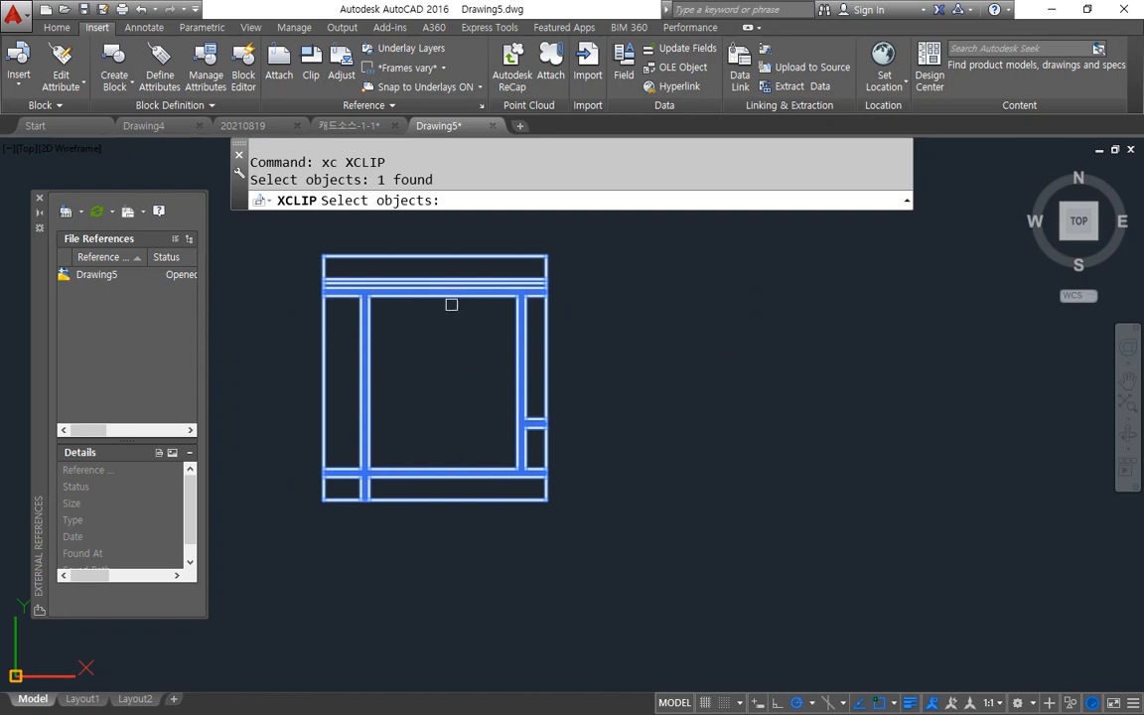
key(Return)
click(479, 200)
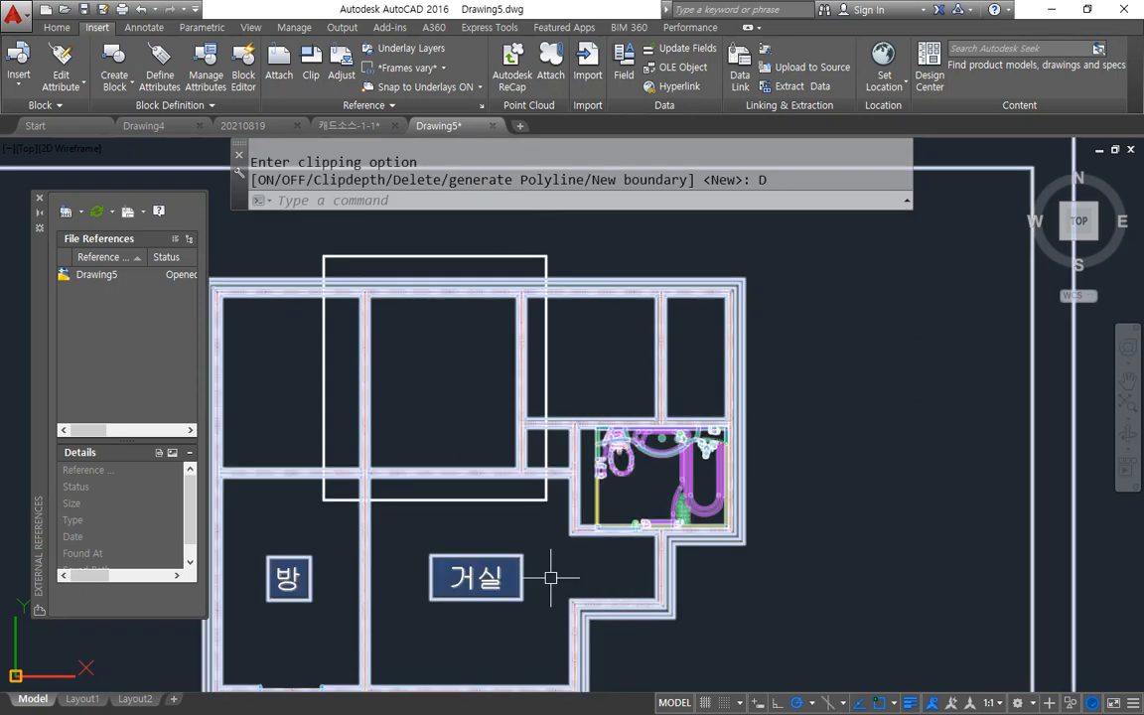
Step: Erase the rectangle drawn around the second upper room
click(498, 500)
text(e)
key(Return)
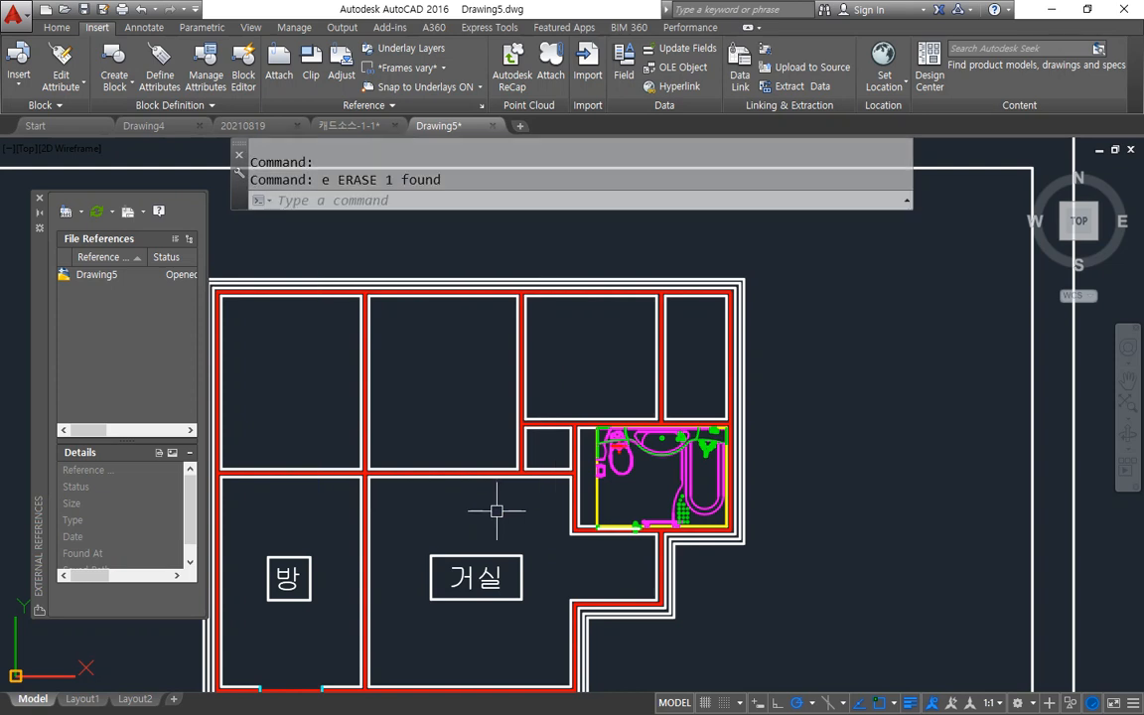
text(Sc)
key(Return)
key(Escape)
Step: Clip the floor plan block with XCLIP, using a six-point polygonal boundary around the upper rooms and bathroom, and undo the clip
text(xc)
key(Return)
click(465, 279)
key(Return)
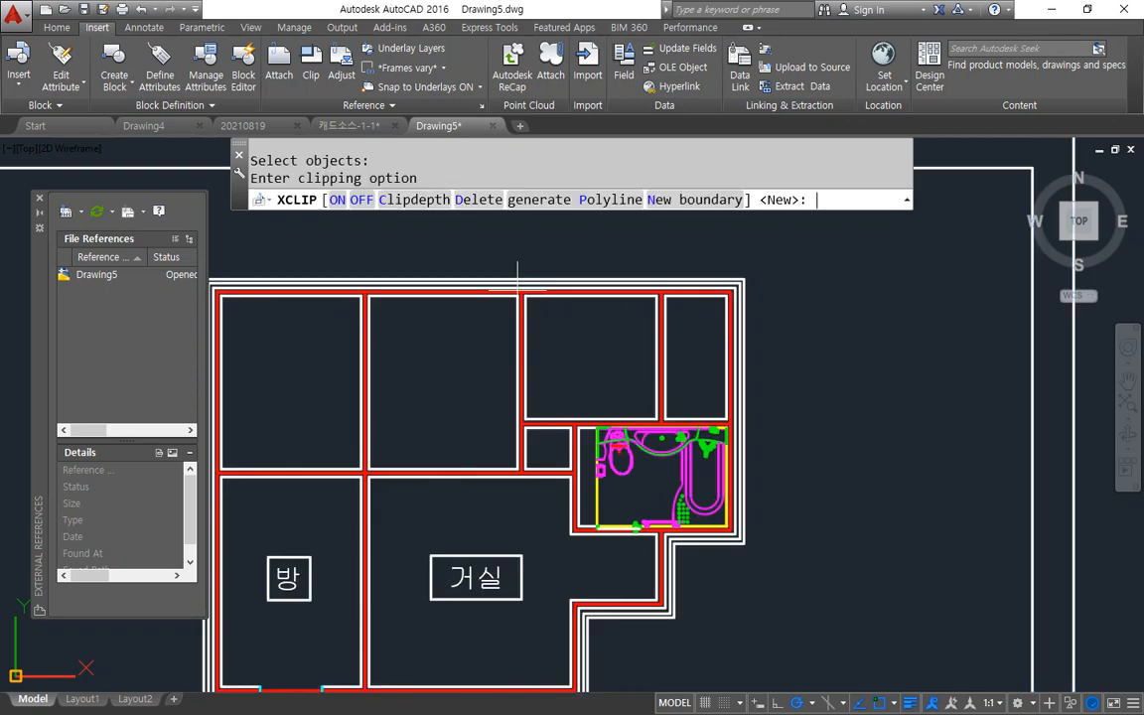
click(694, 204)
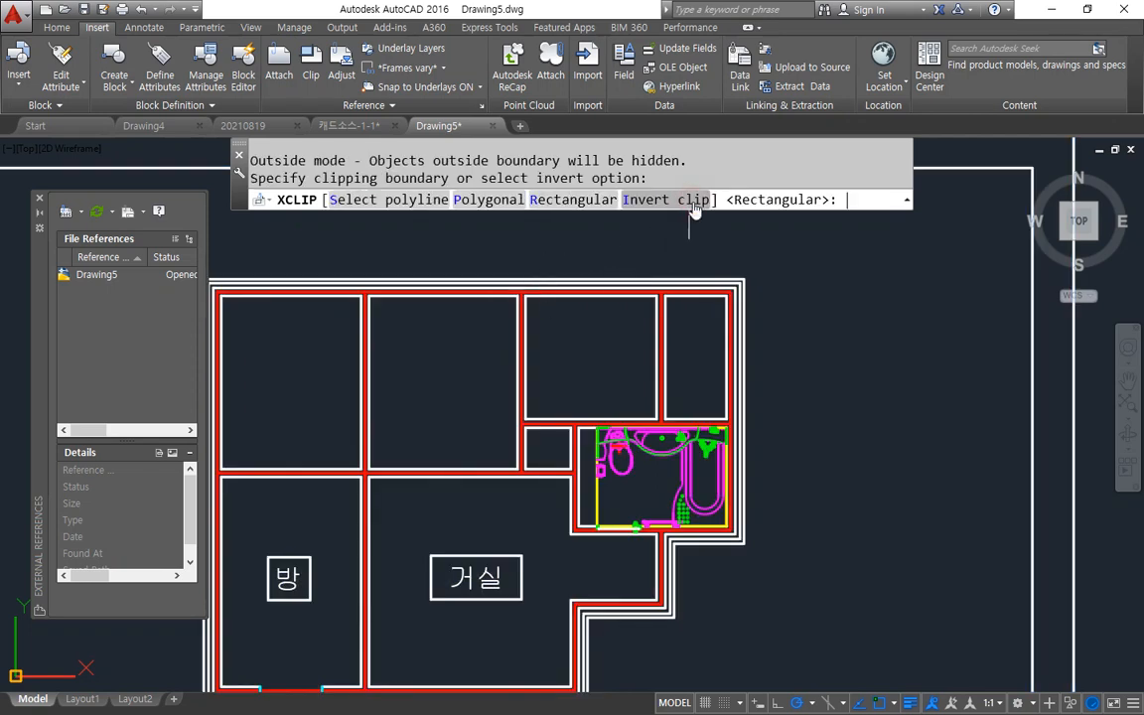
click(487, 200)
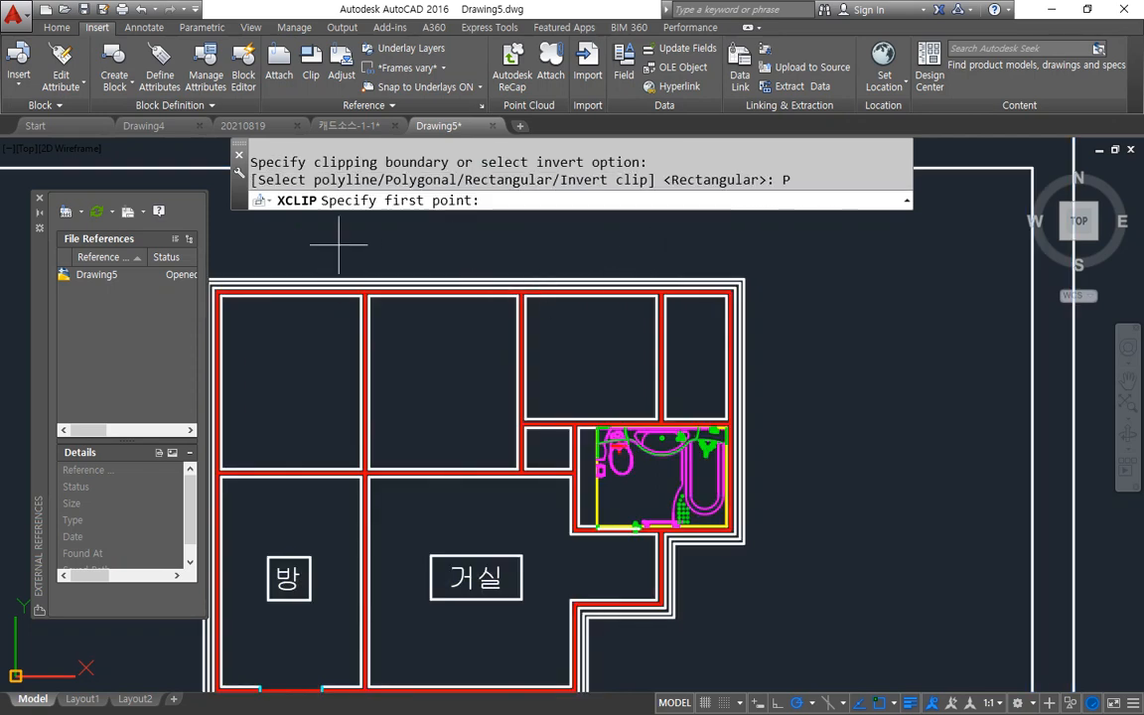
click(339, 246)
click(339, 521)
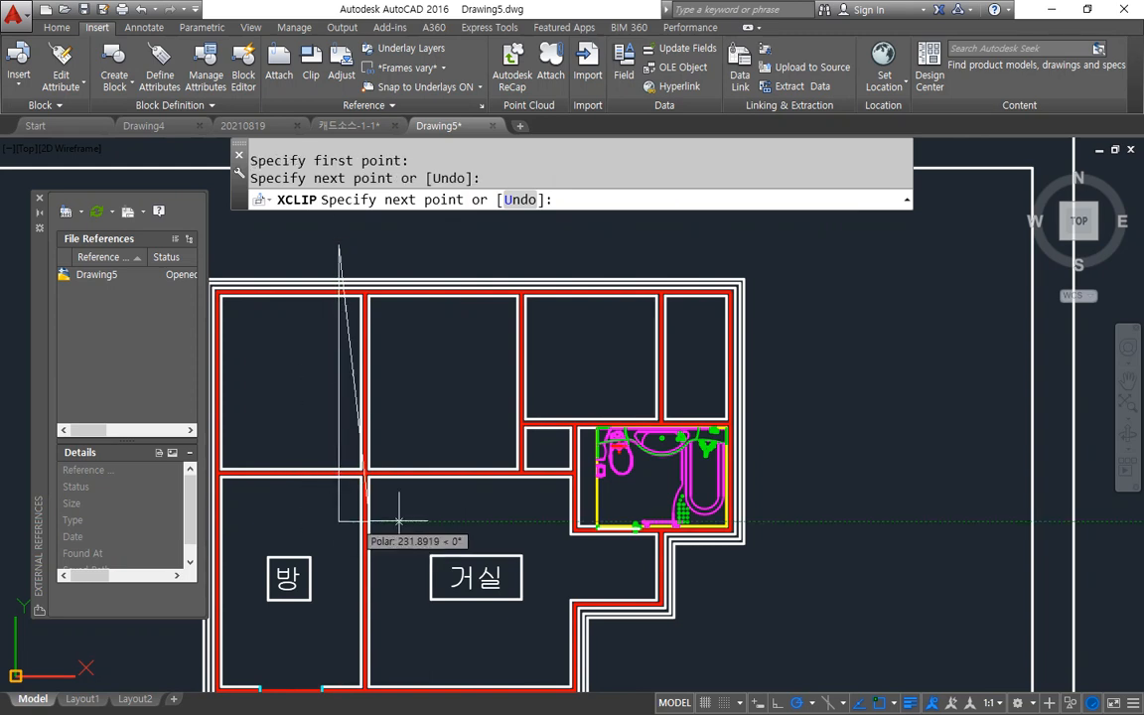
click(553, 521)
click(553, 549)
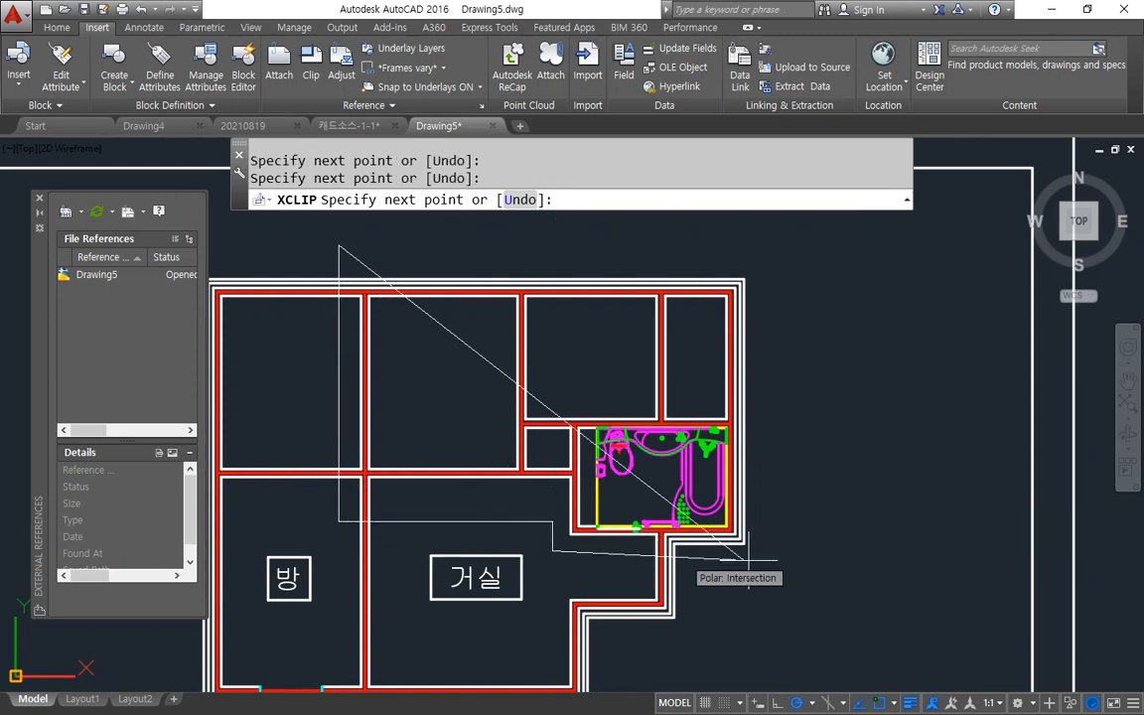
click(792, 549)
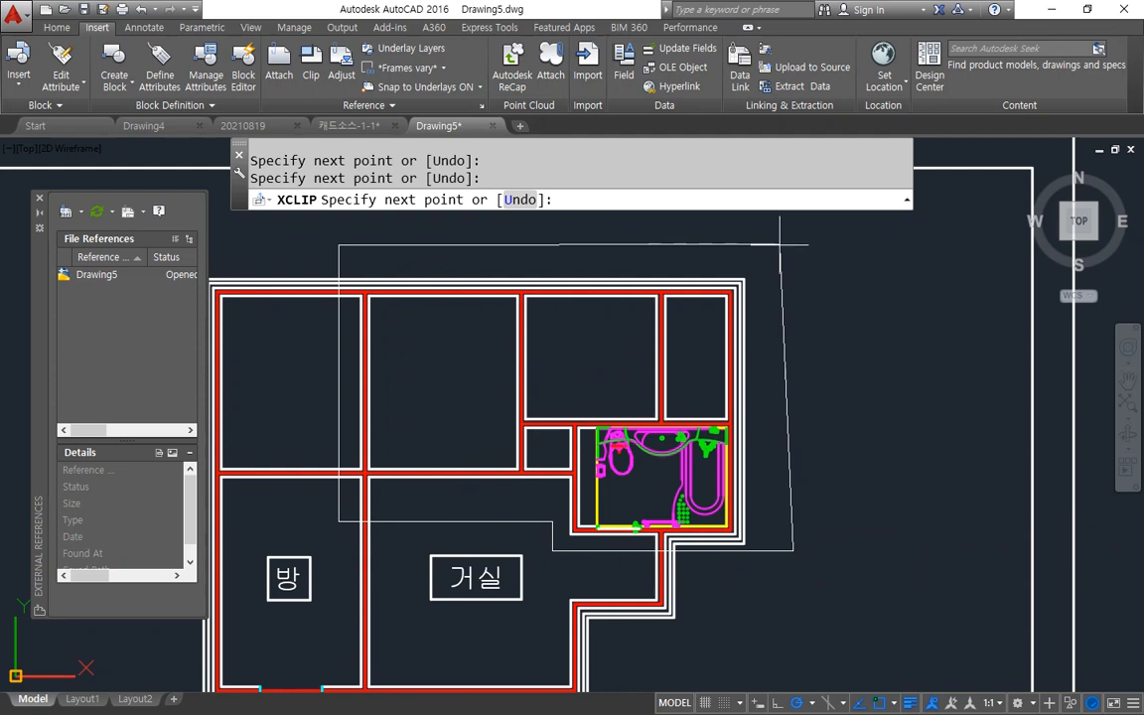
click(781, 246)
key(Return)
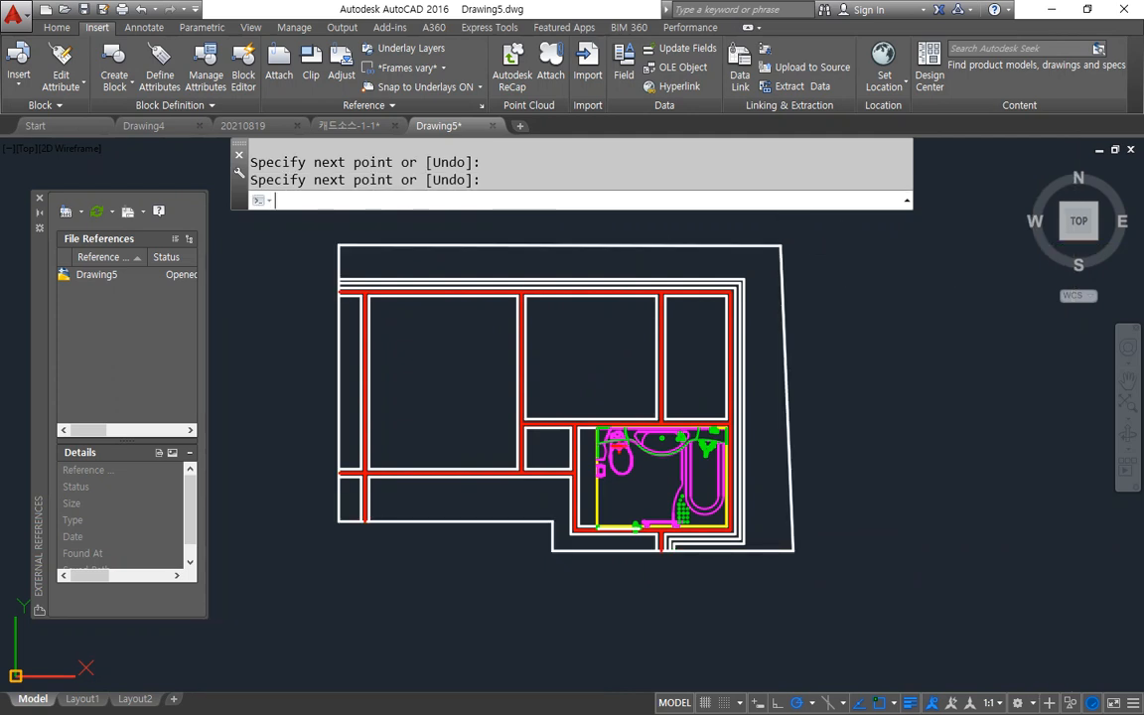
key(ctrl+z)
Step: Clip the floor plan block with XCLIP, using a rectangular new boundary around the second upper room, and undo the clip
text(xc)
key(Return)
click(557, 286)
key(Return)
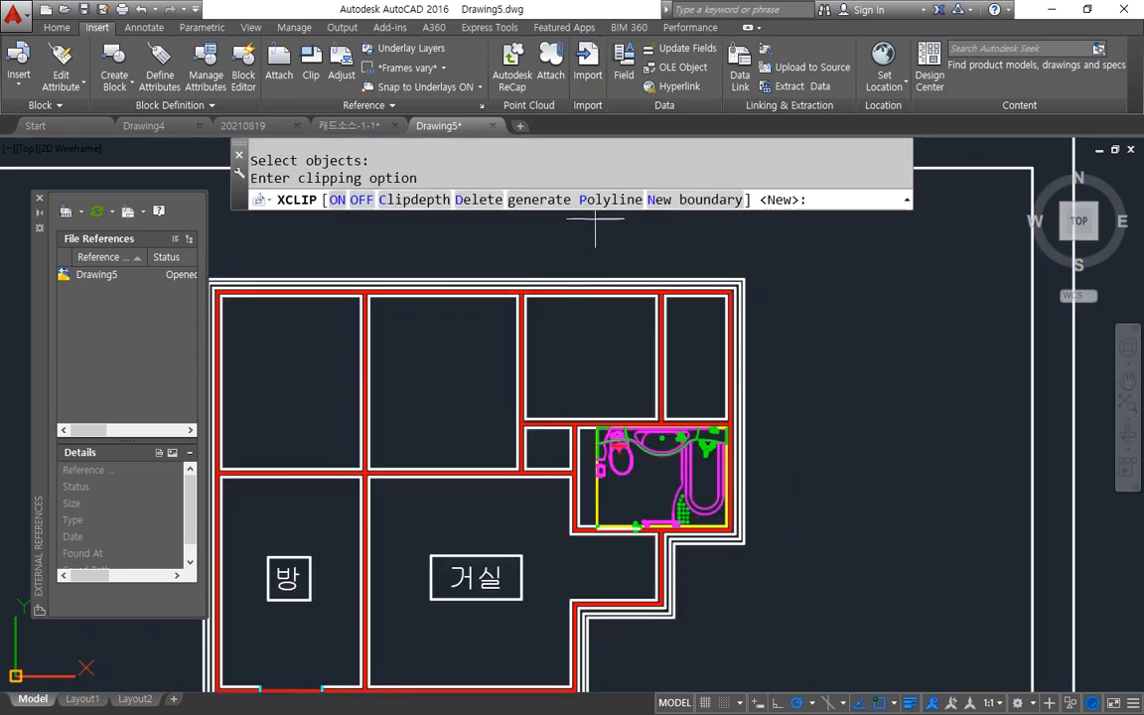
click(681, 204)
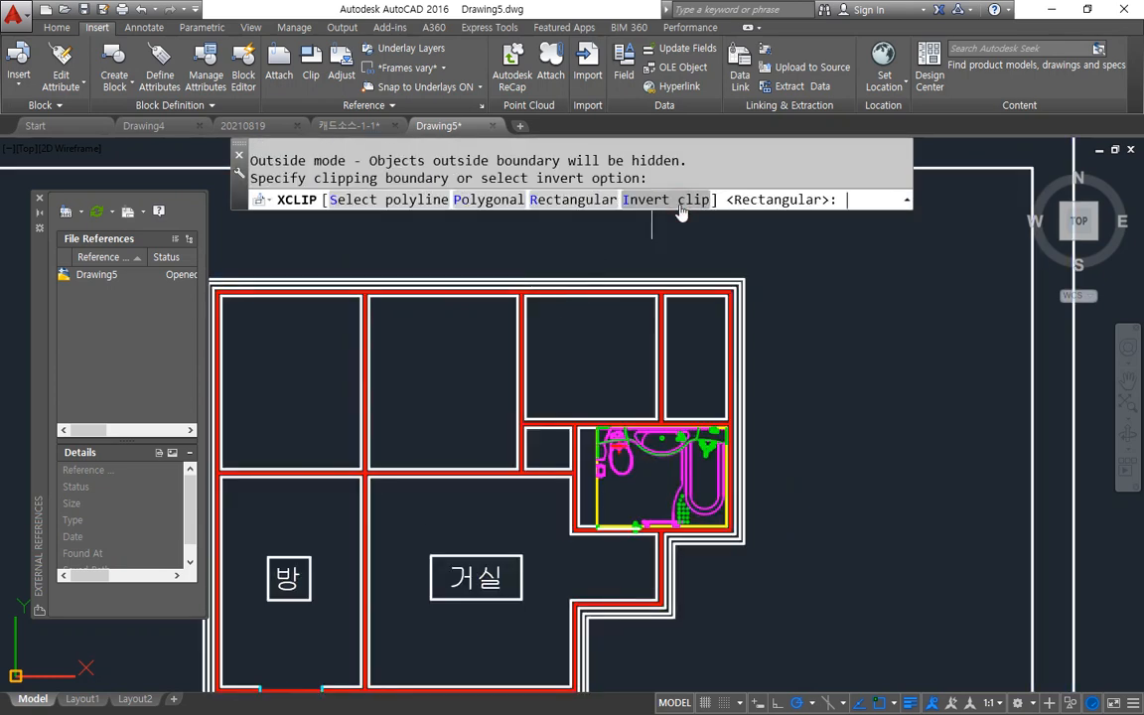
click(571, 212)
click(340, 257)
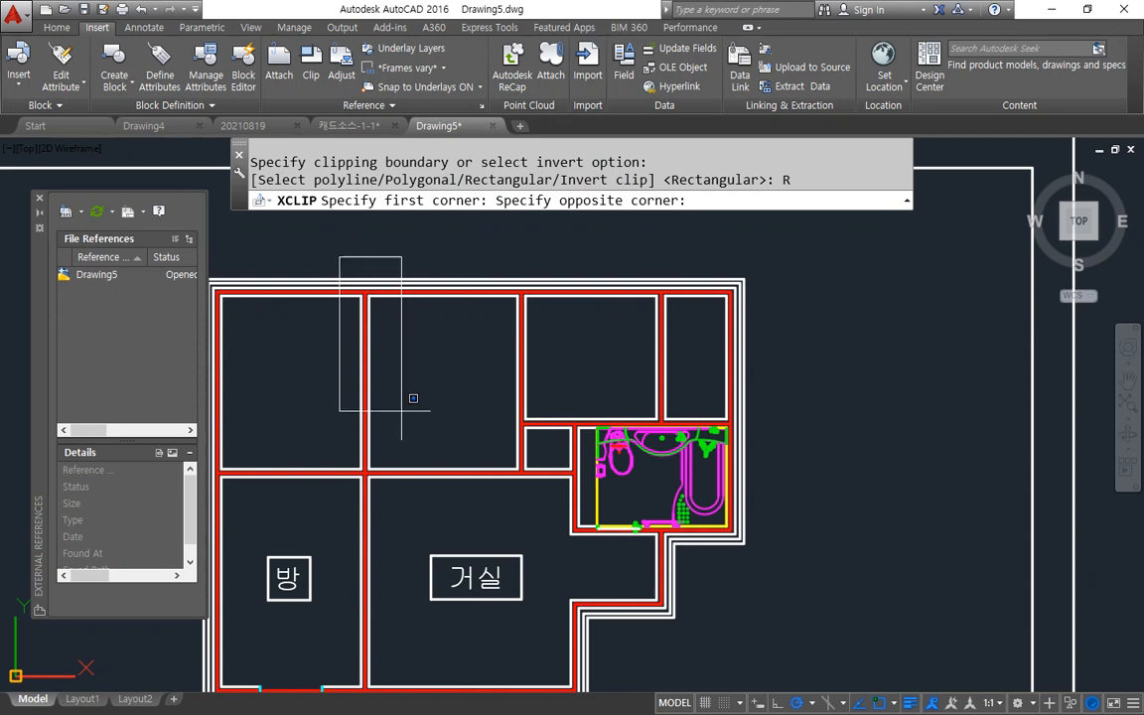
click(542, 503)
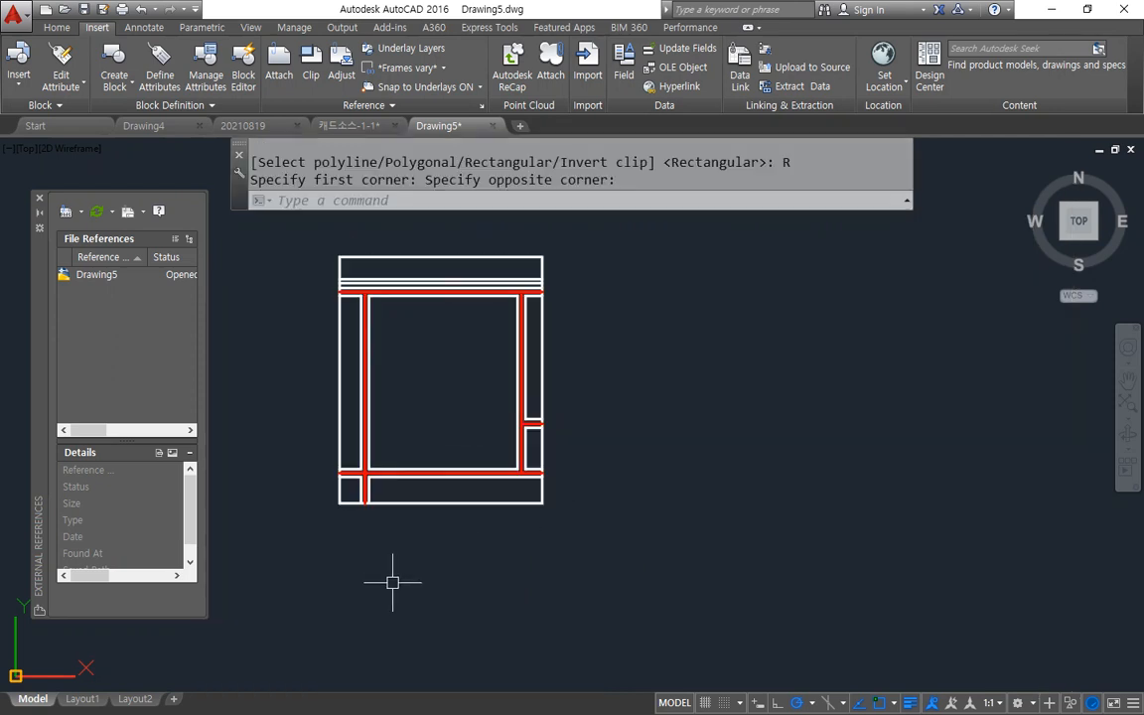
key(ctrl+z)
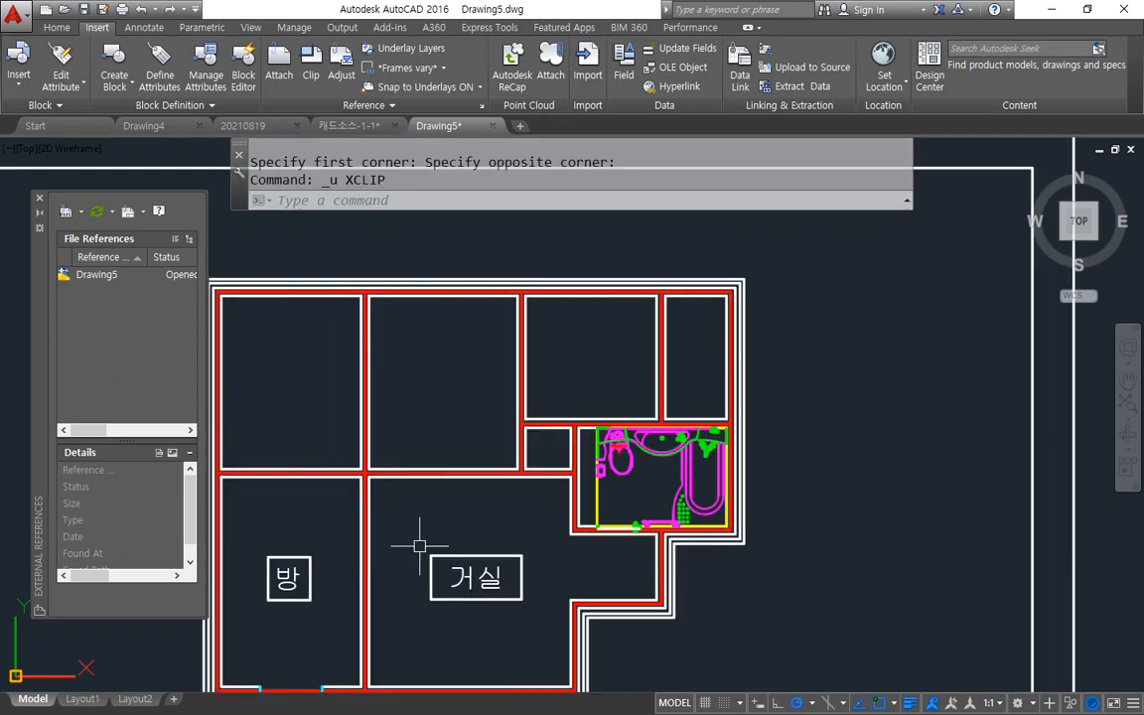
Step: Clip the floor plan block with XCLIP, inverting the clip to hide everything inside a rectangular boundary around the second upper room
text(xc)
key(Return)
click(448, 467)
key(Return)
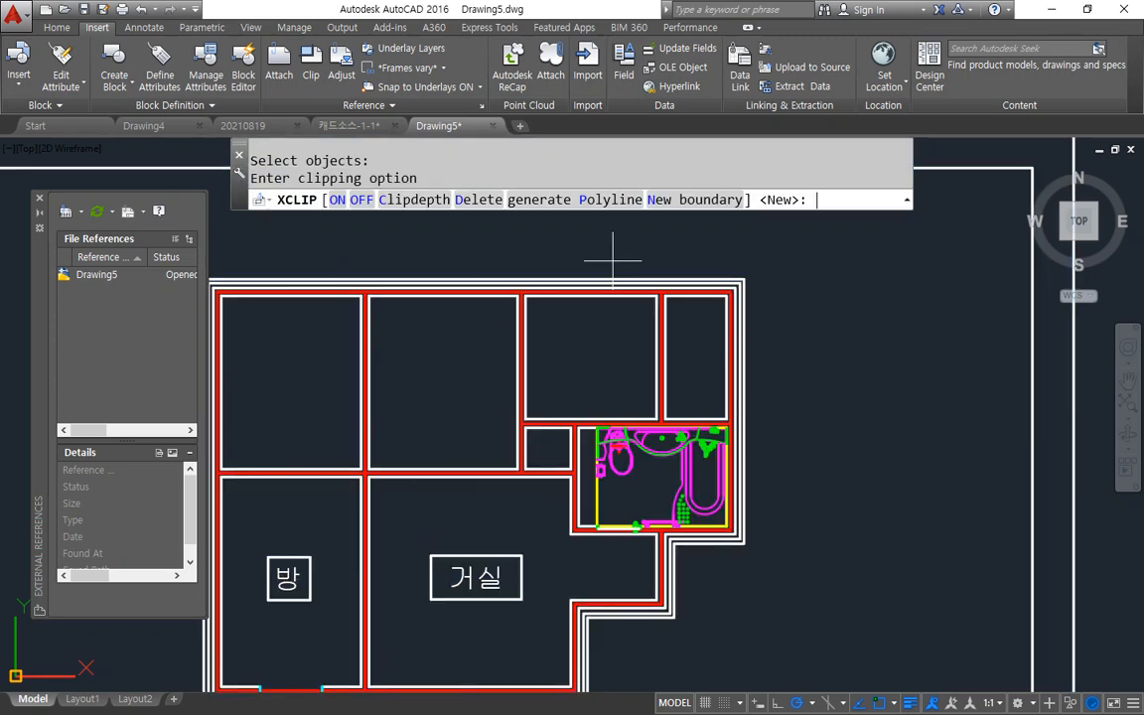
click(655, 199)
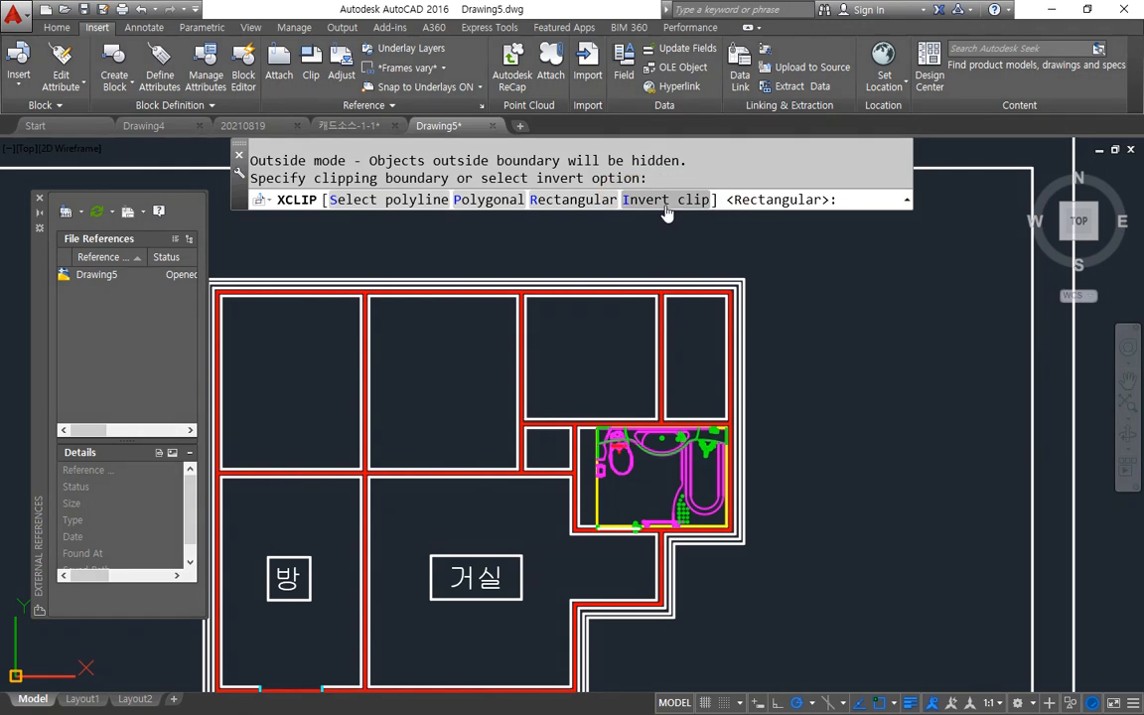
click(666, 201)
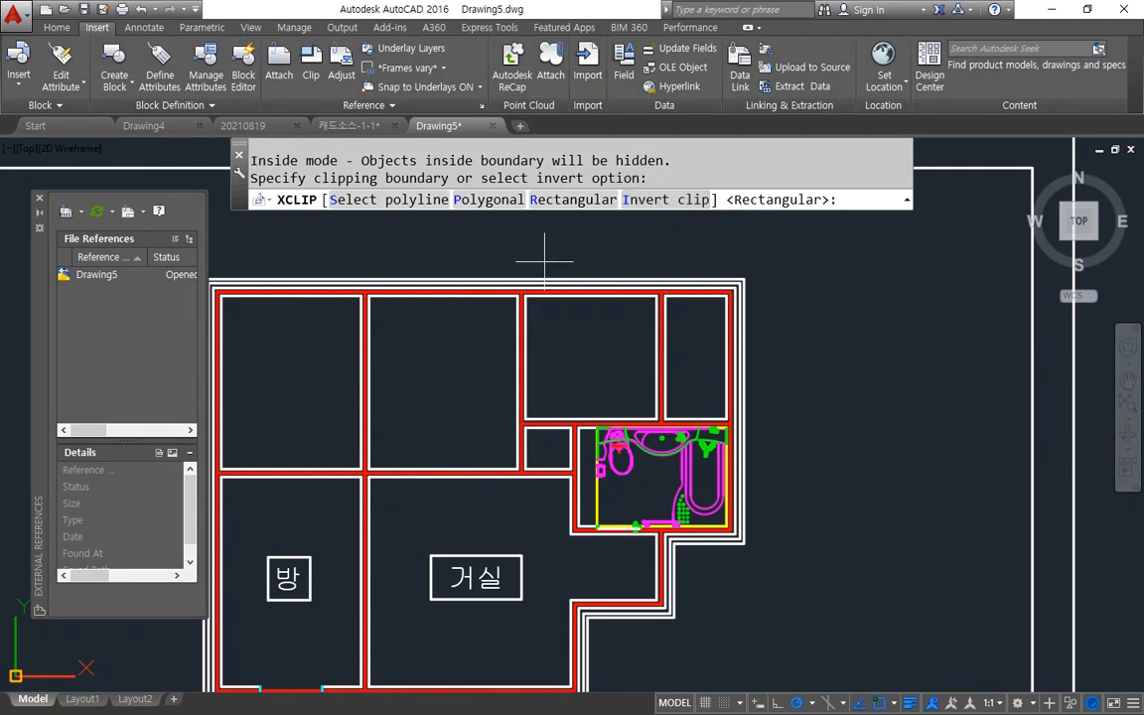
click(574, 201)
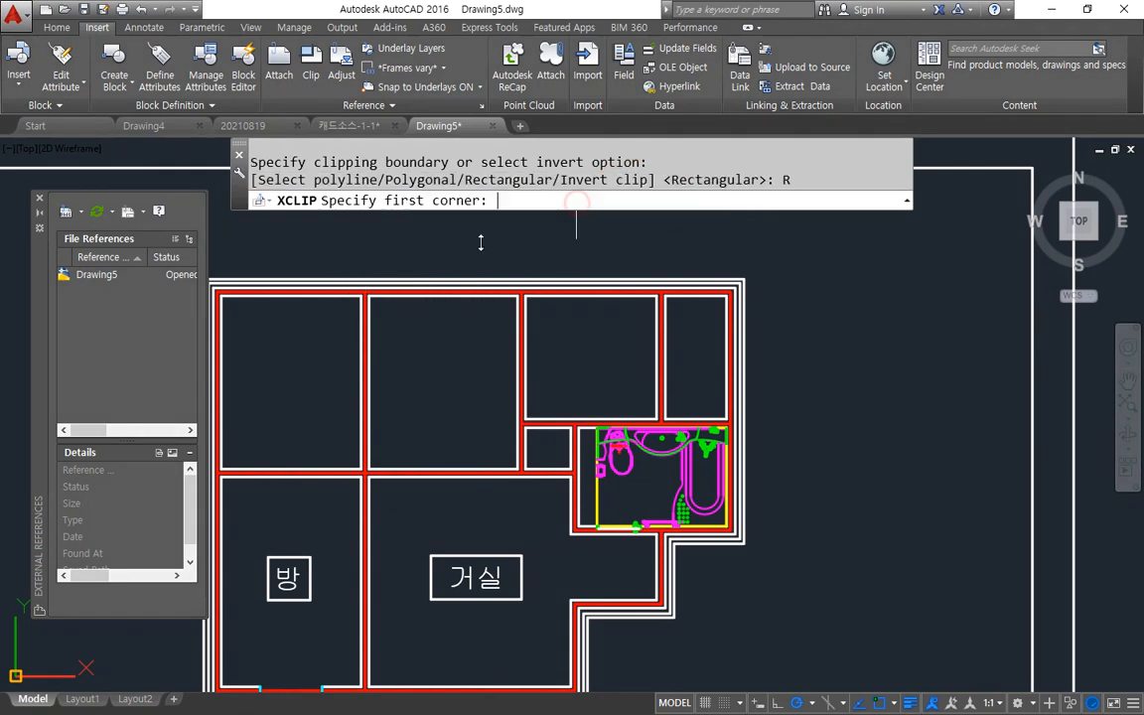
click(337, 255)
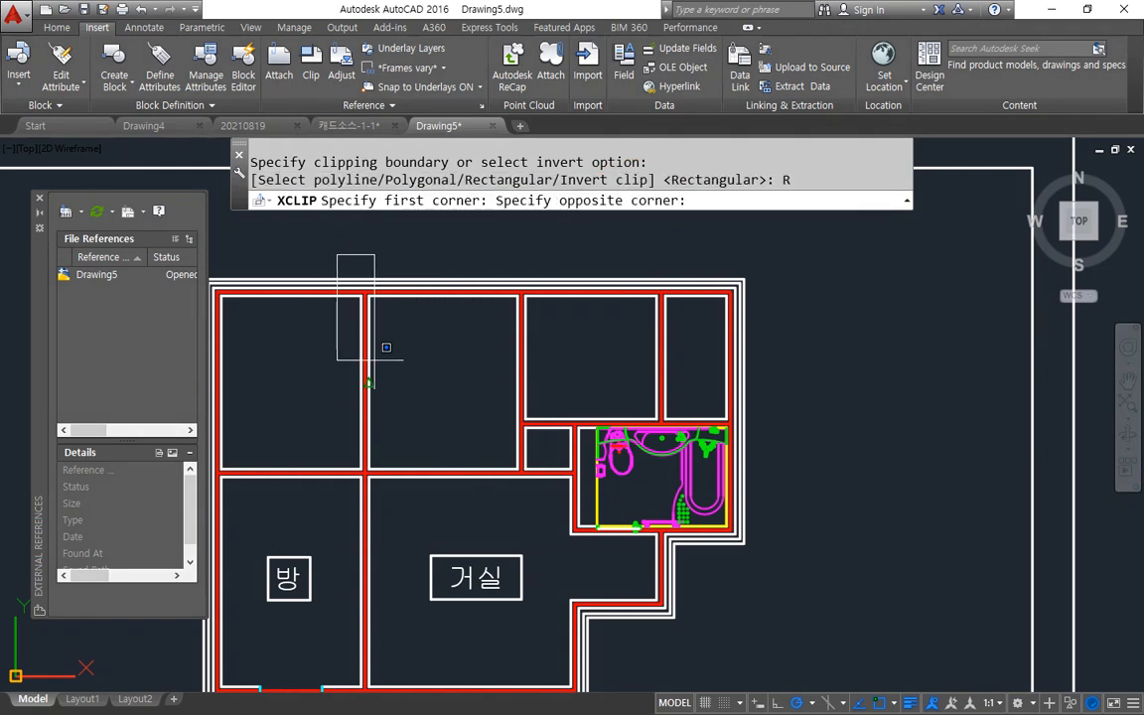
click(548, 506)
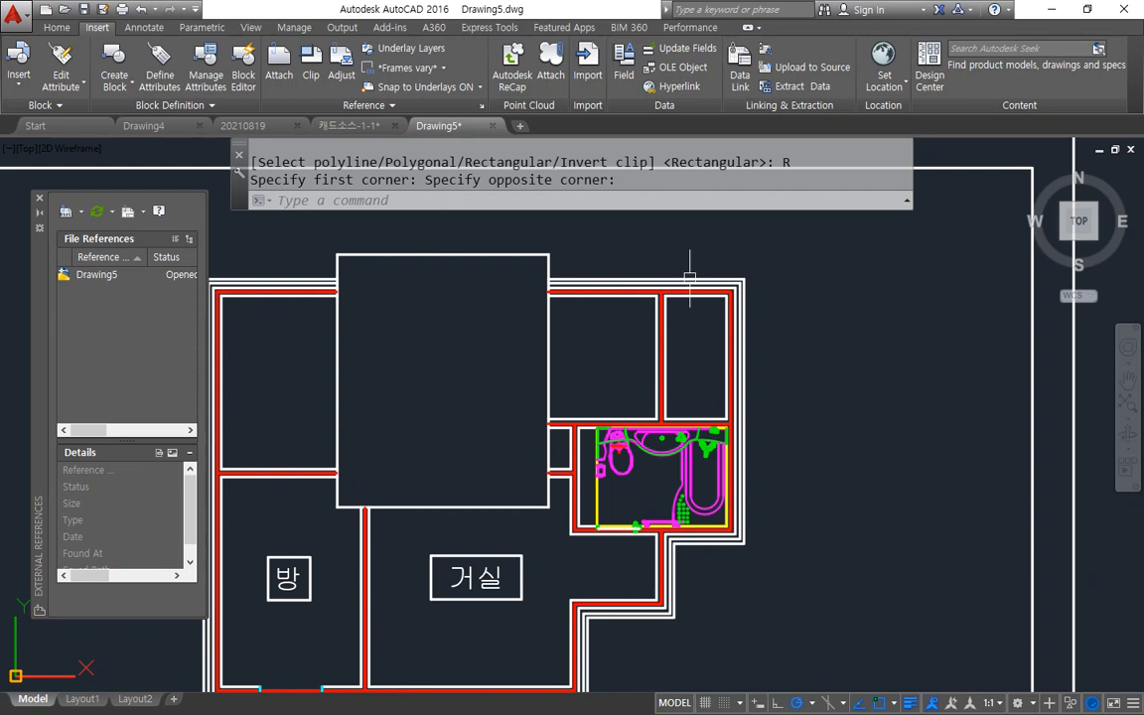
Step: Delete the inverted rectangular clipping boundary of the floor plan block with XCLIP
click(544, 298)
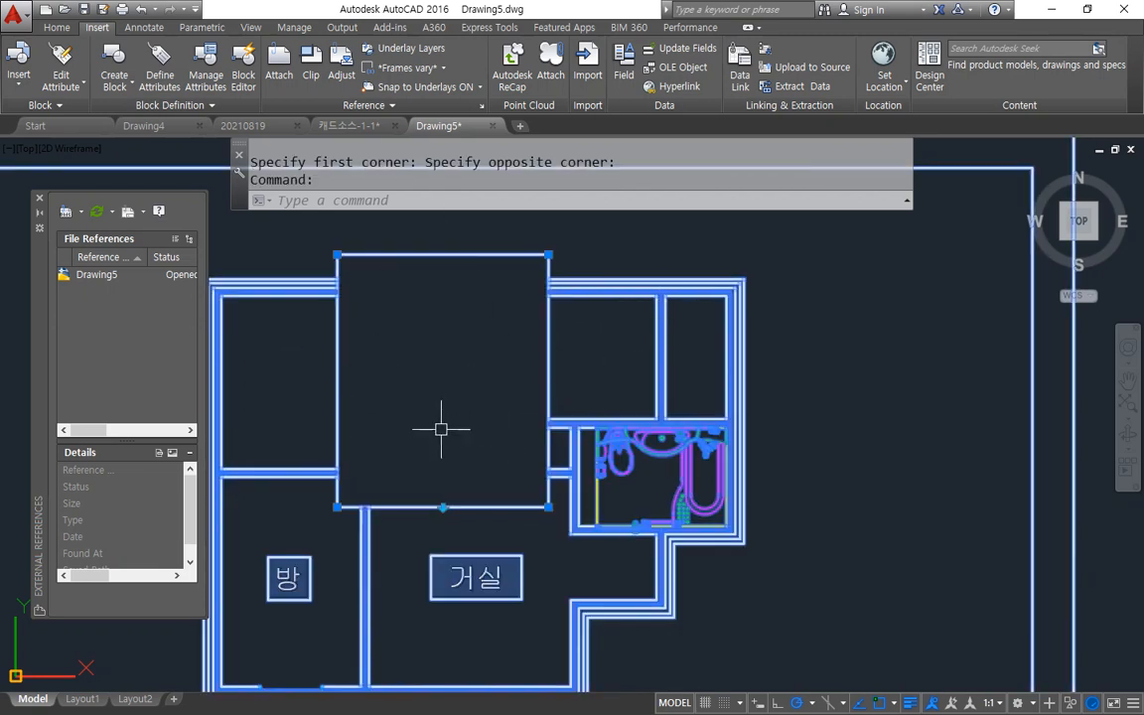
text(xc)
key(Return)
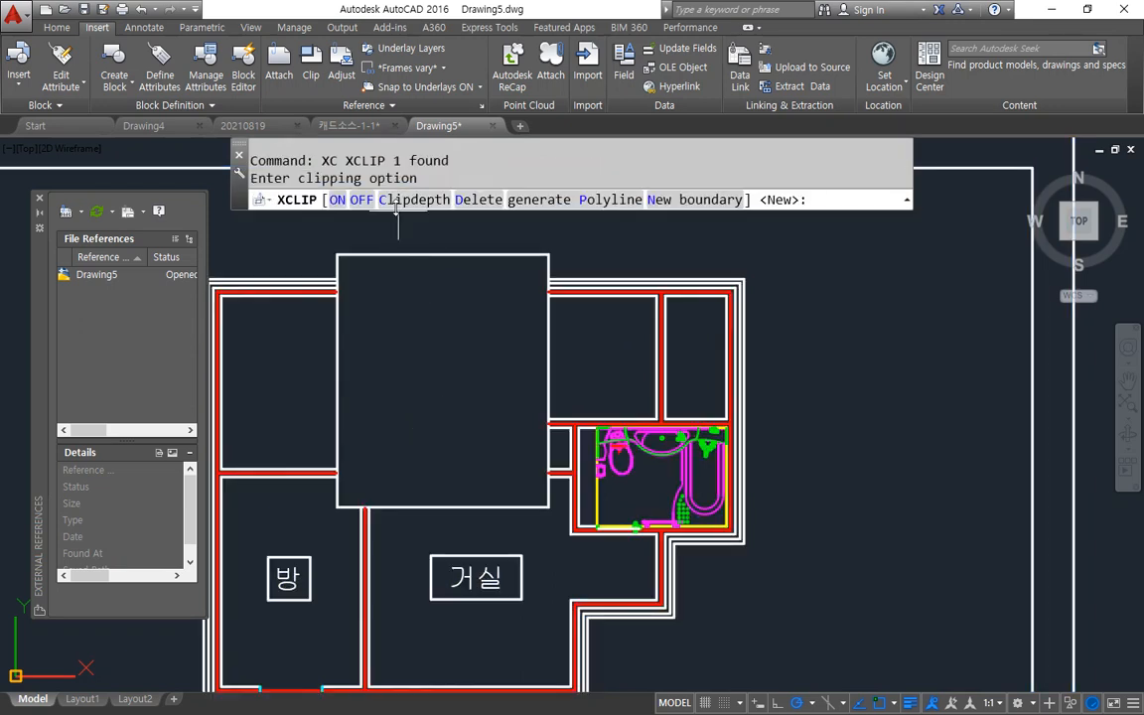
click(485, 202)
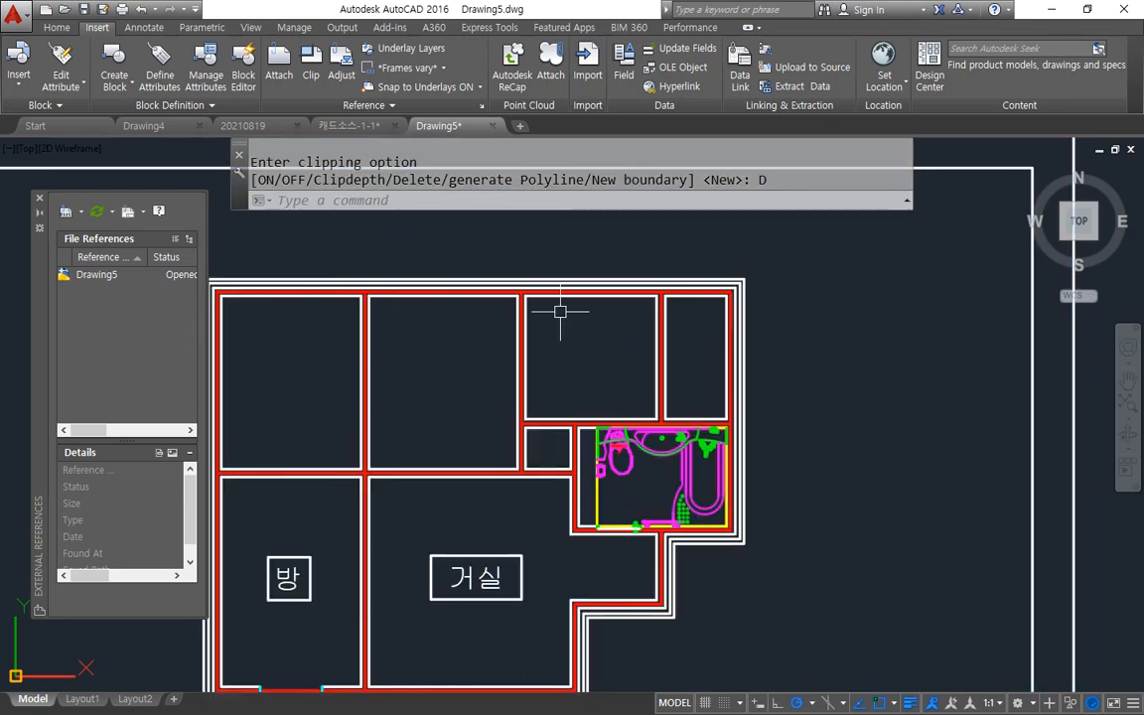